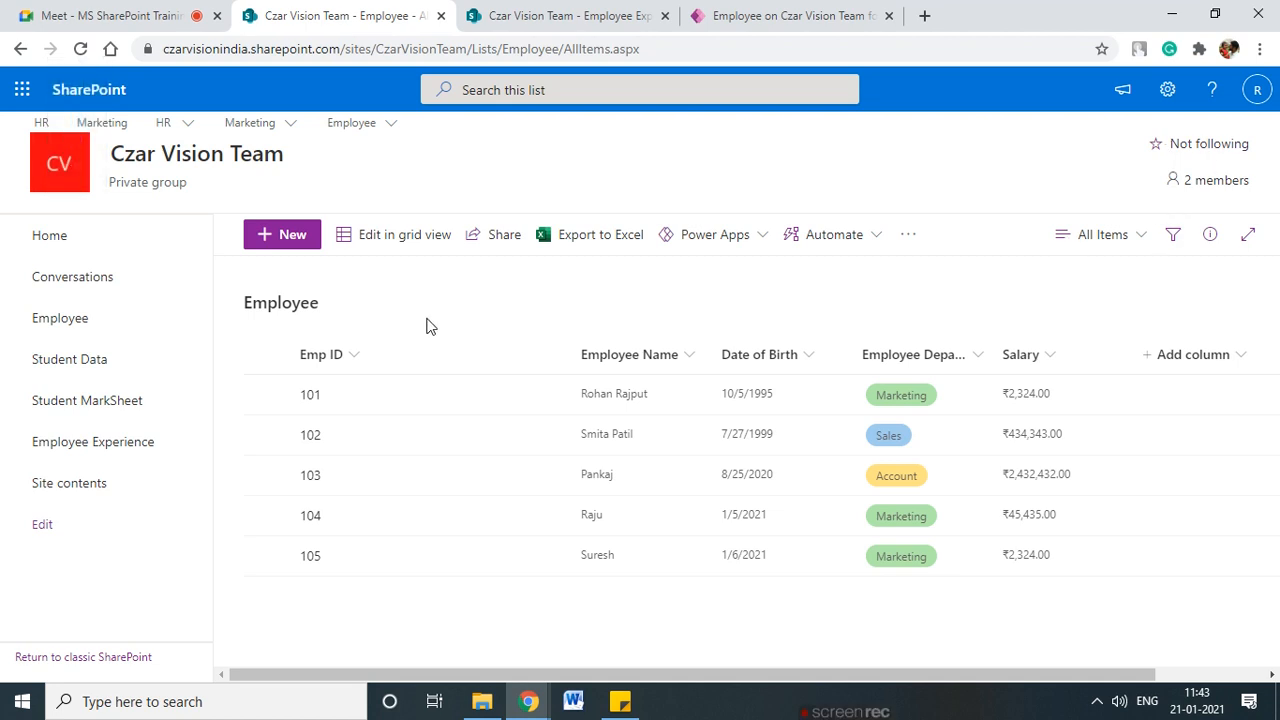
pyautogui.moveTo(358, 288)
pyautogui.mouseDown()
pyautogui.moveTo(257, 278)
pyautogui.moveTo(326, 325)
pyautogui.moveTo(352, 285)
pyautogui.mouseUp()
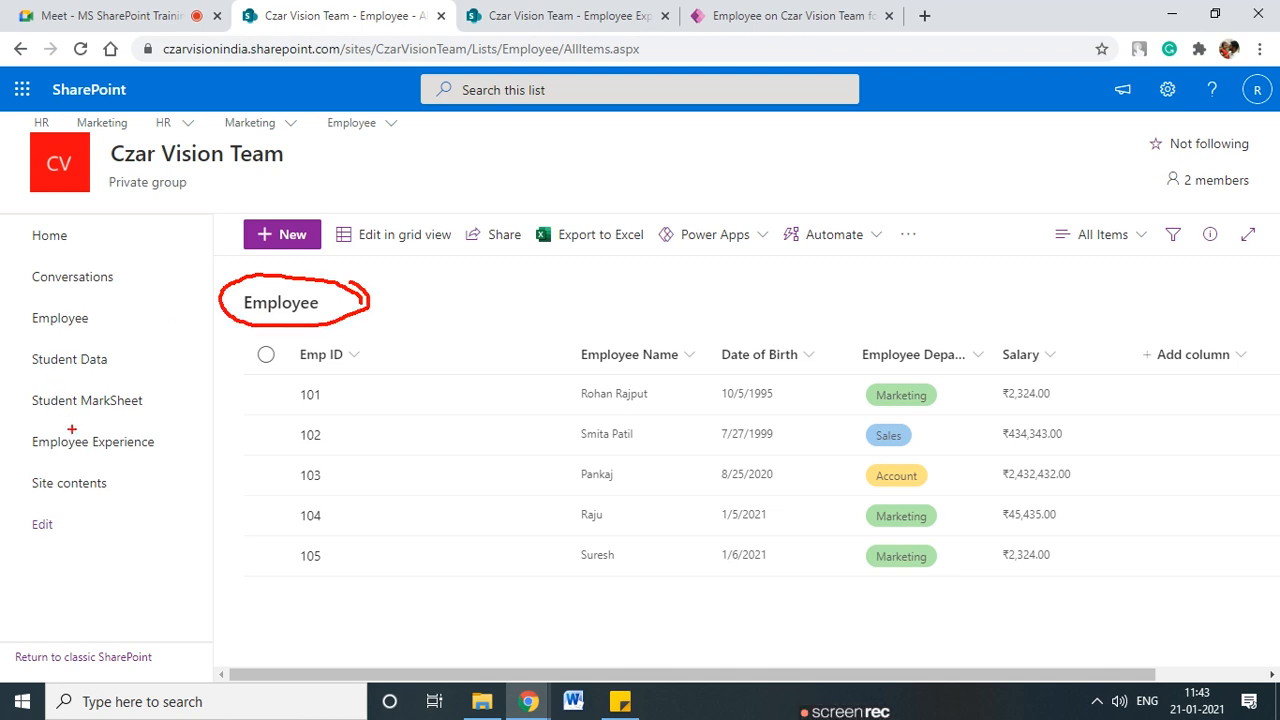
pyautogui.moveTo(154, 434)
pyautogui.mouseDown()
pyautogui.moveTo(36, 424)
pyautogui.moveTo(162, 452)
pyautogui.moveTo(125, 420)
pyautogui.mouseUp()
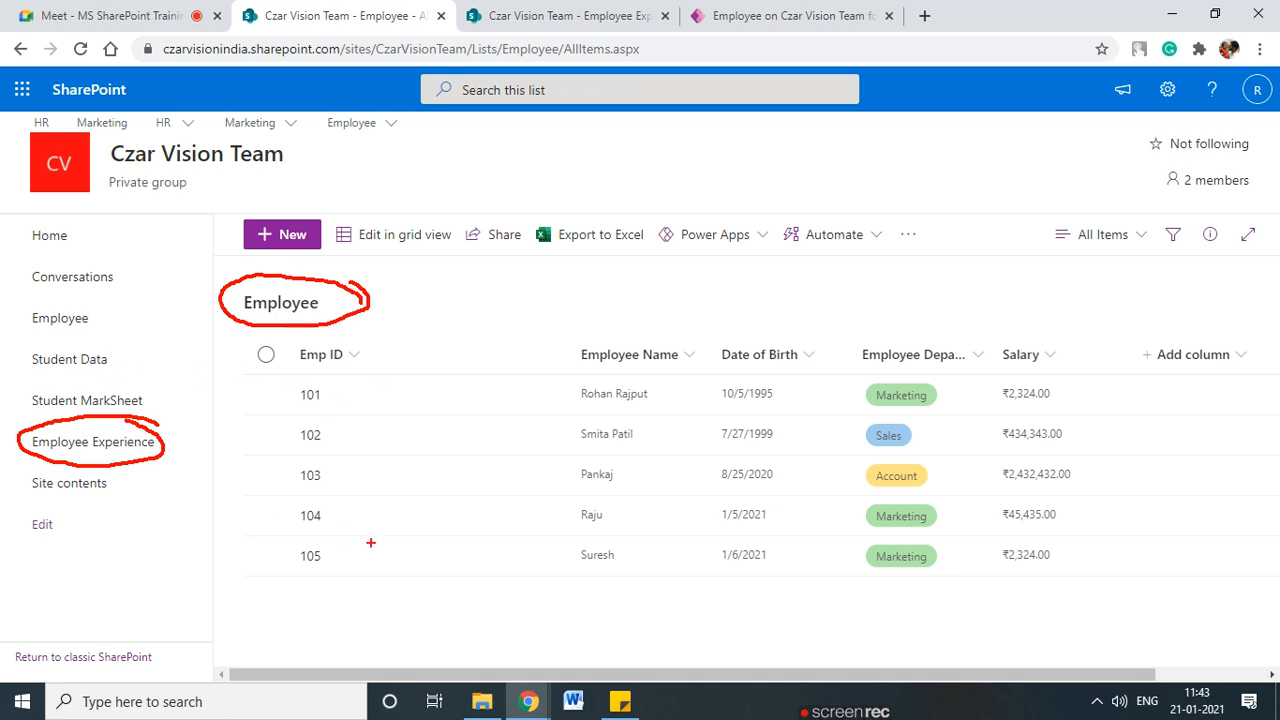
pyautogui.press('Escape')
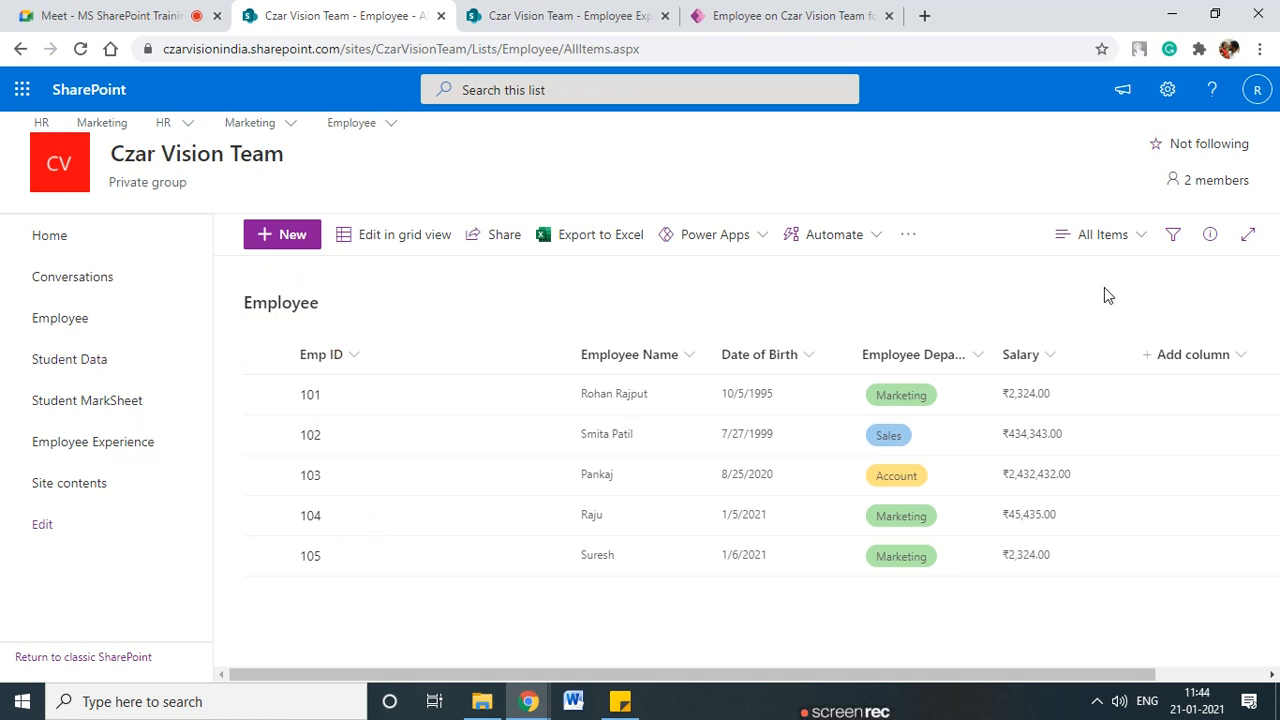
# - Examine the Employee list's settings and its column names and types, and return to the list
pyautogui.click(1167, 89)
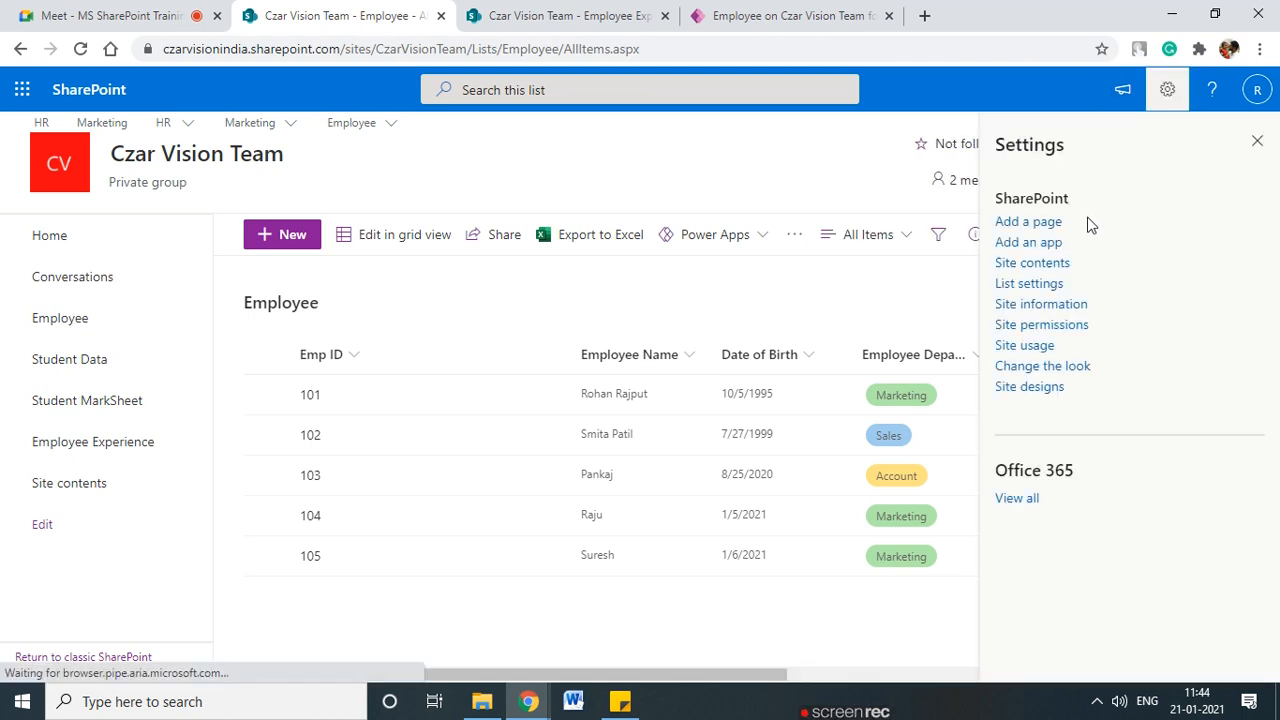
pyautogui.click(1026, 283)
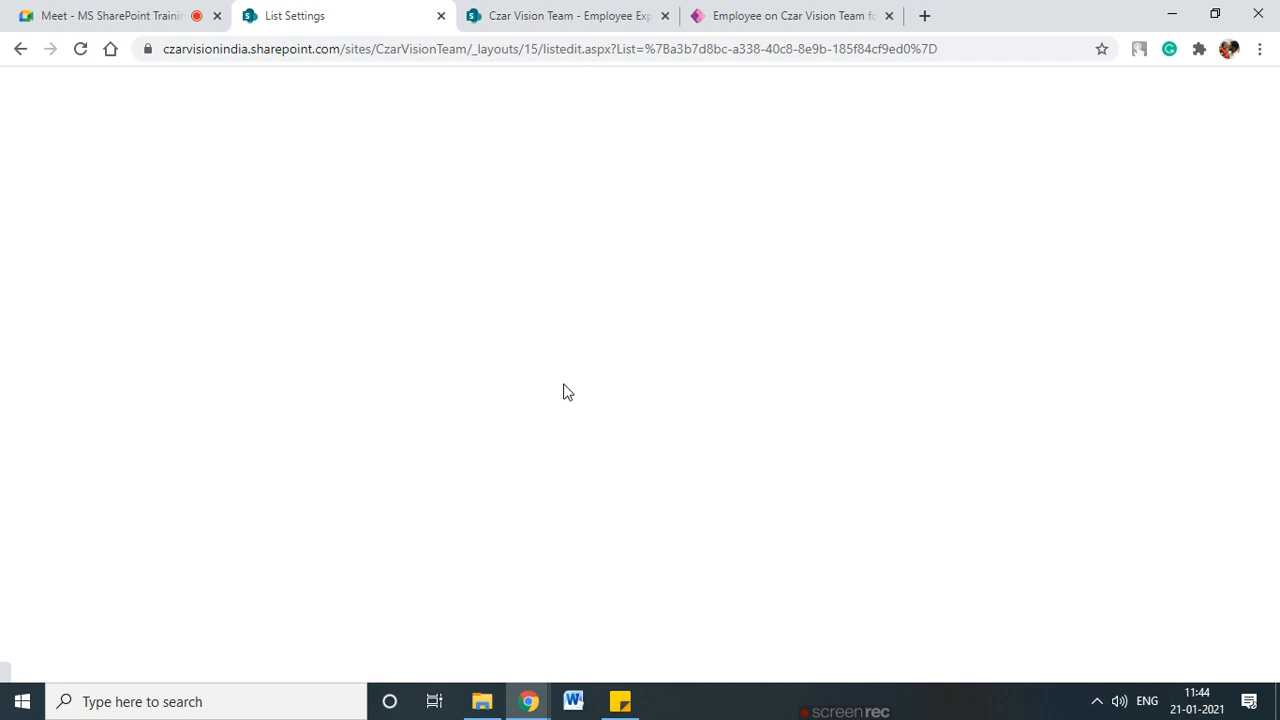
pyautogui.scroll(-1, 563, 392)
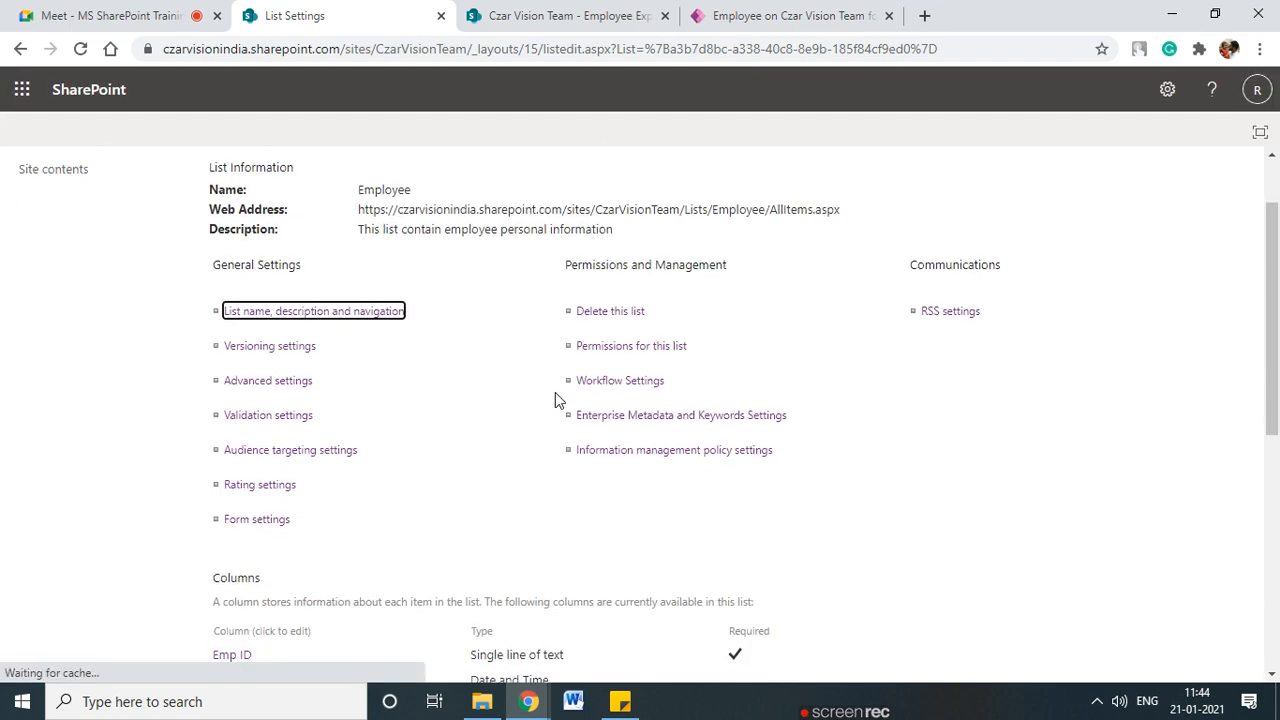
pyautogui.scroll(-3, 213, 465)
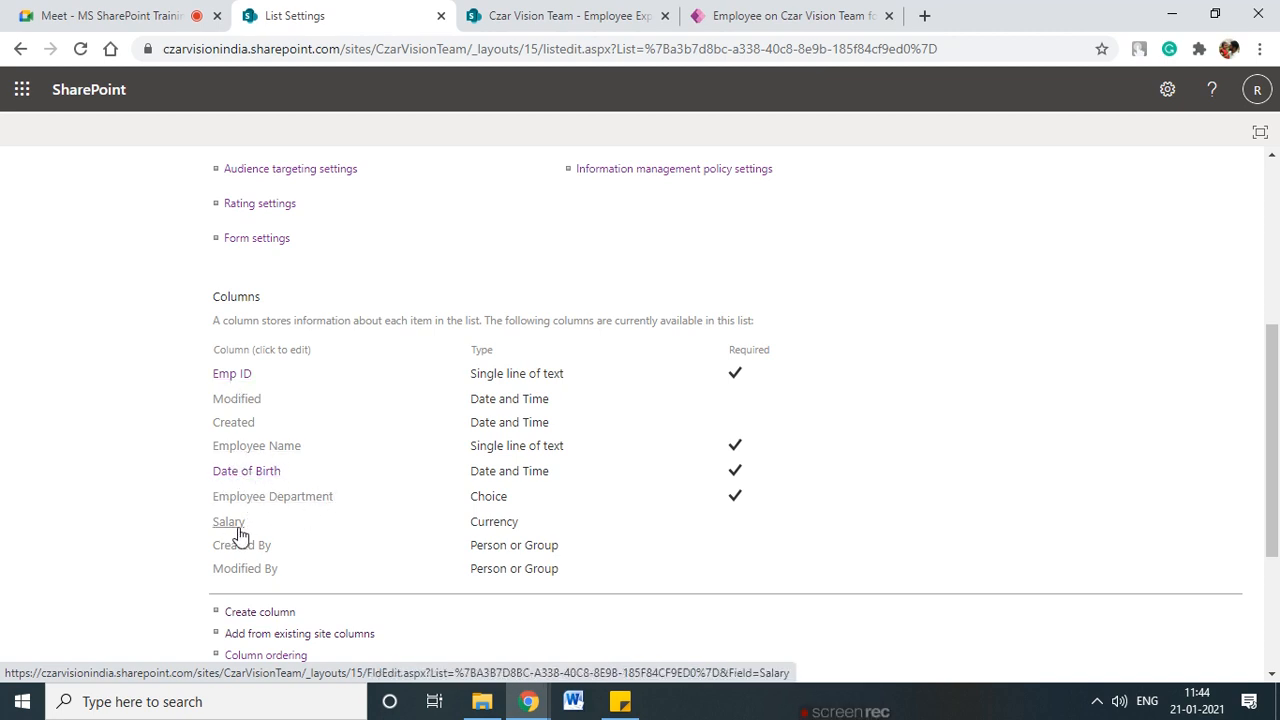
pyautogui.scroll(4, 320, 517)
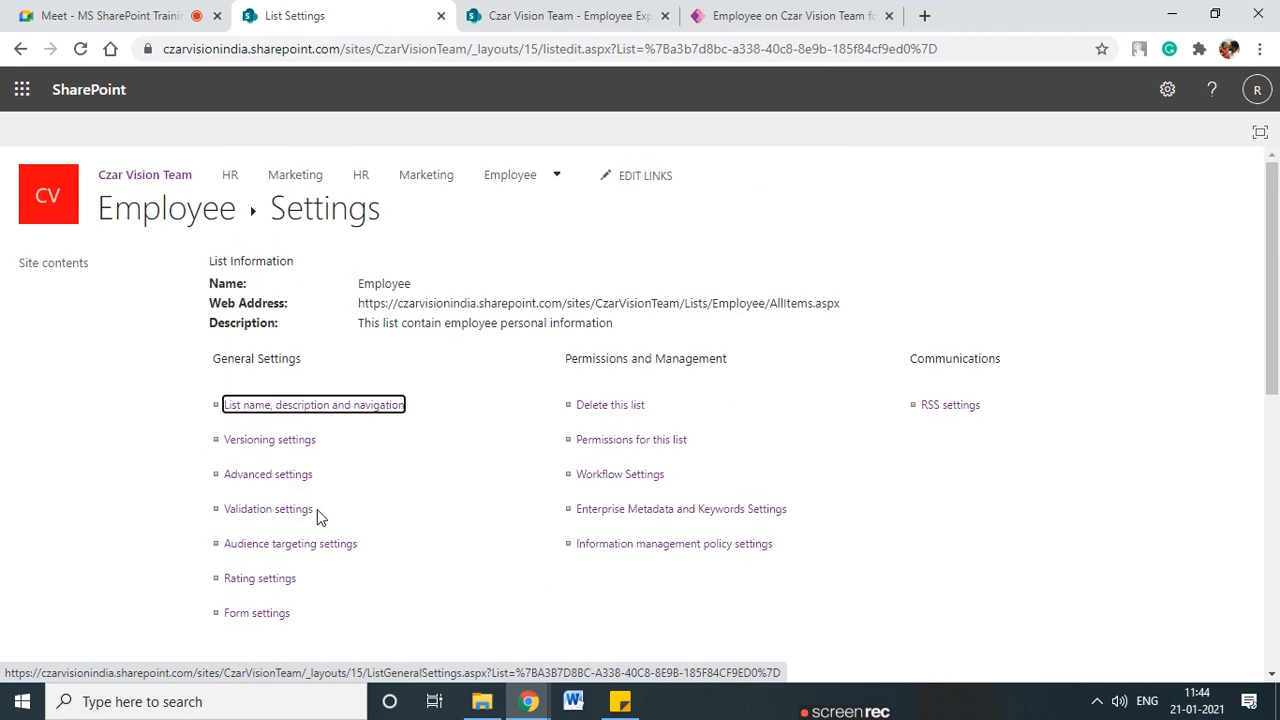
pyautogui.click(19, 49)
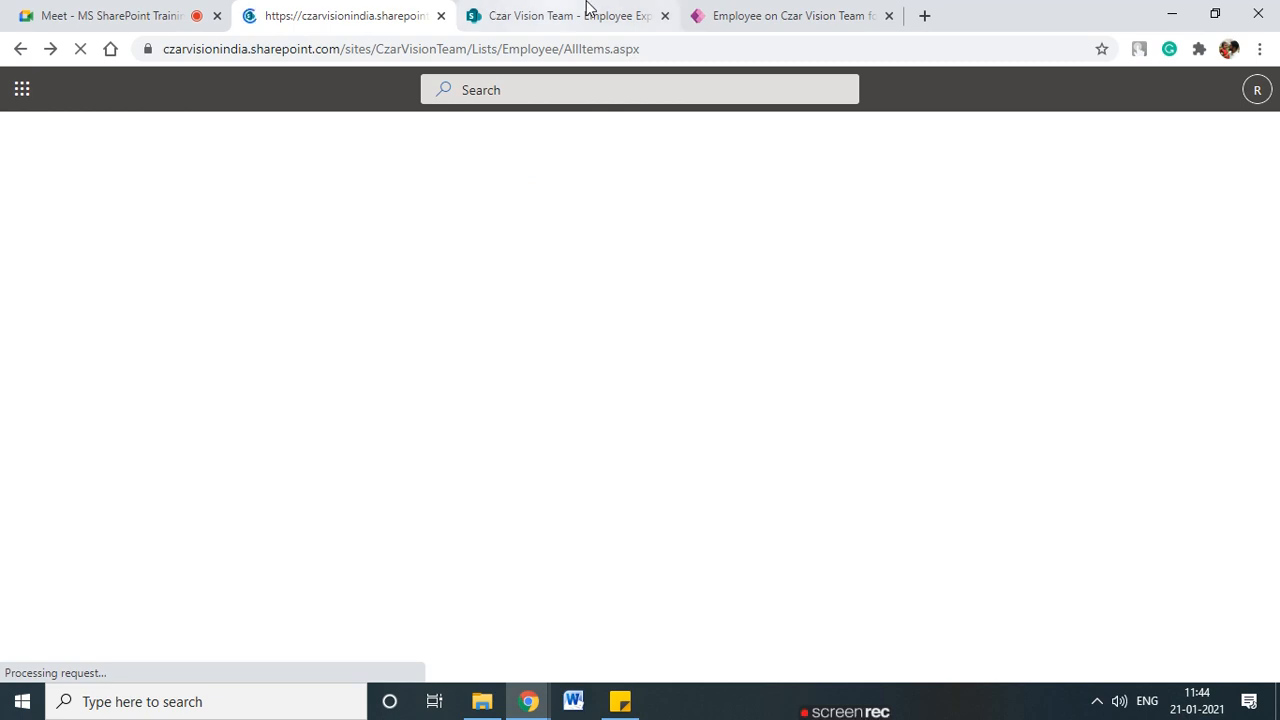
# - Compare the columns and Emp ID entries of the Employee Experience list with those of the Employee list
pyautogui.click(588, 14)
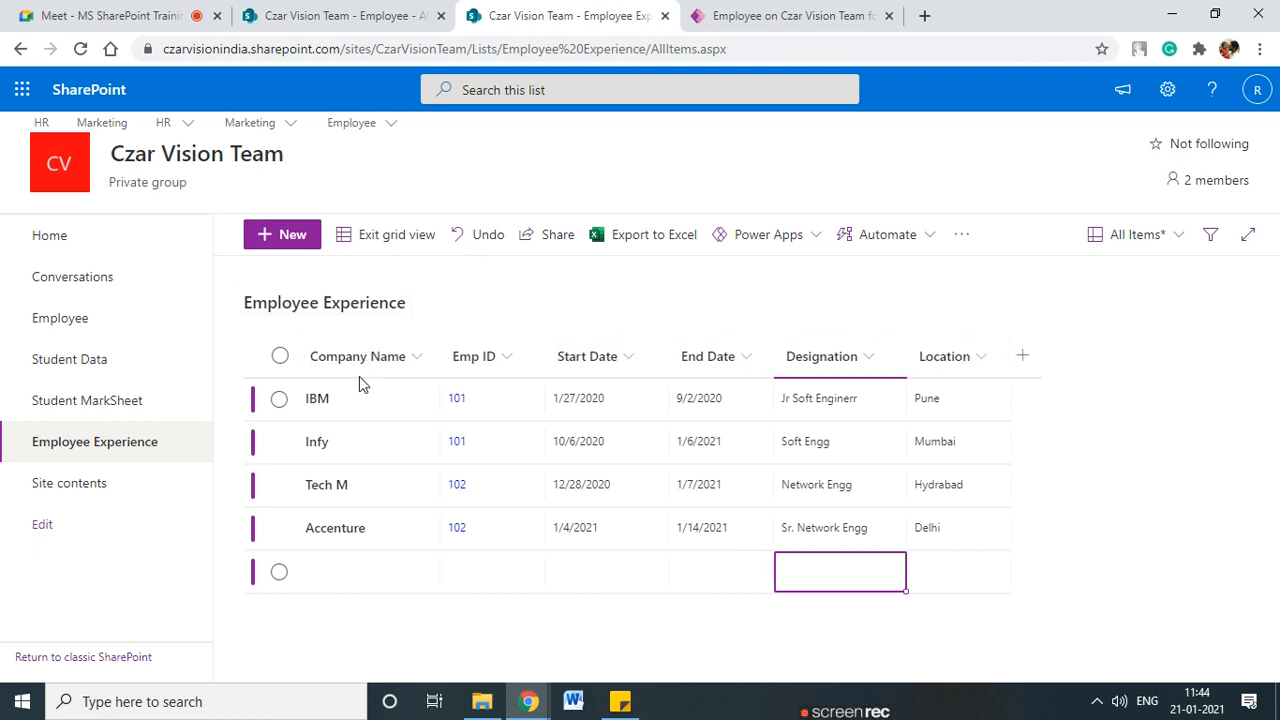
pyautogui.click(328, 402)
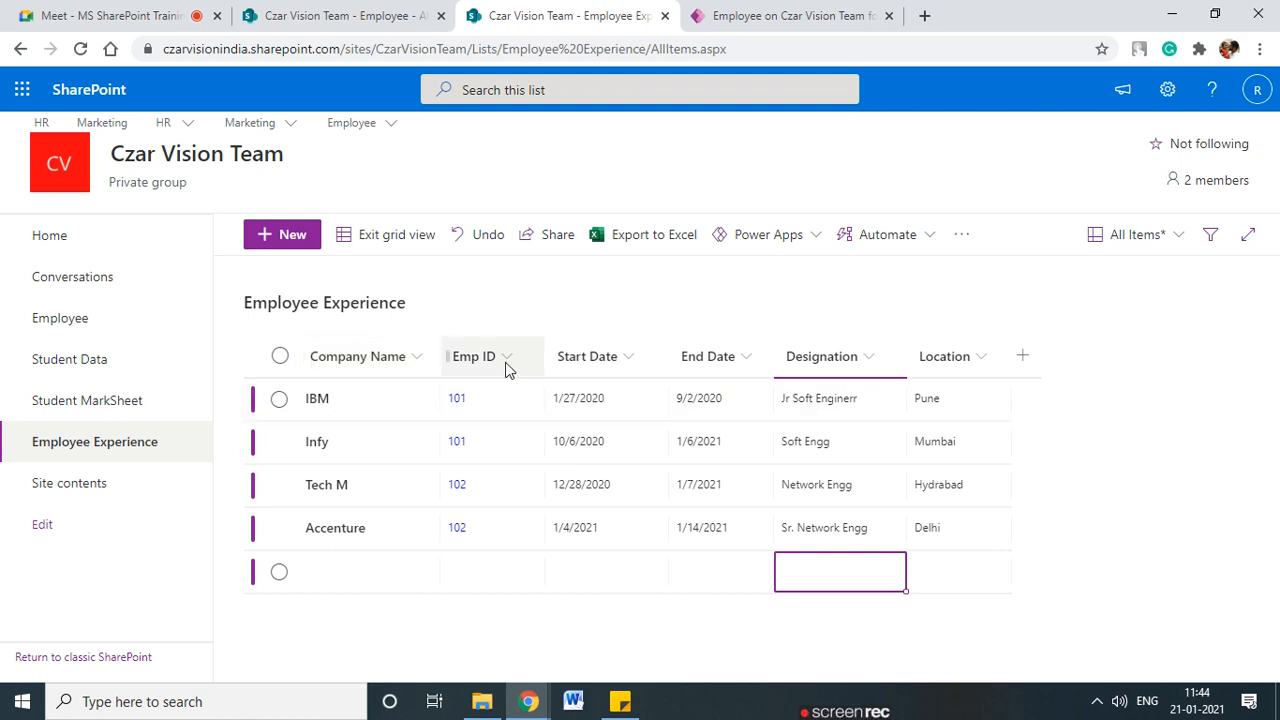
pyautogui.click(340, 15)
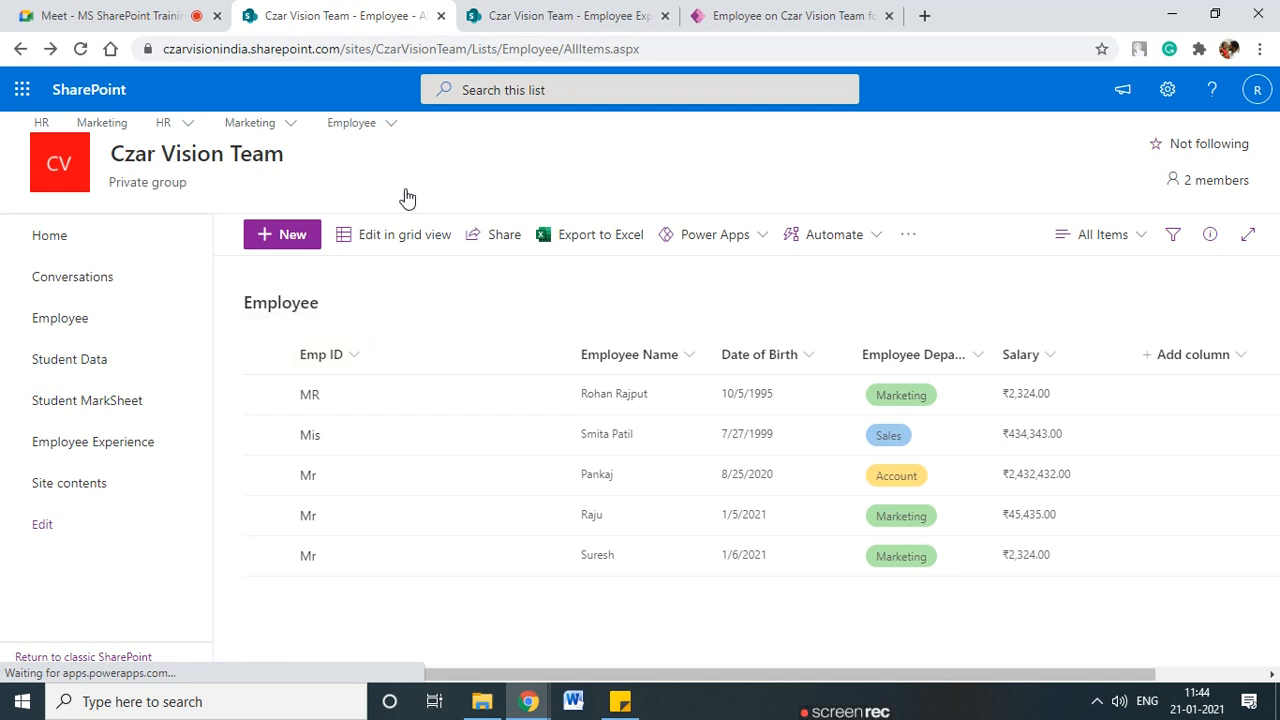
pyautogui.click(583, 13)
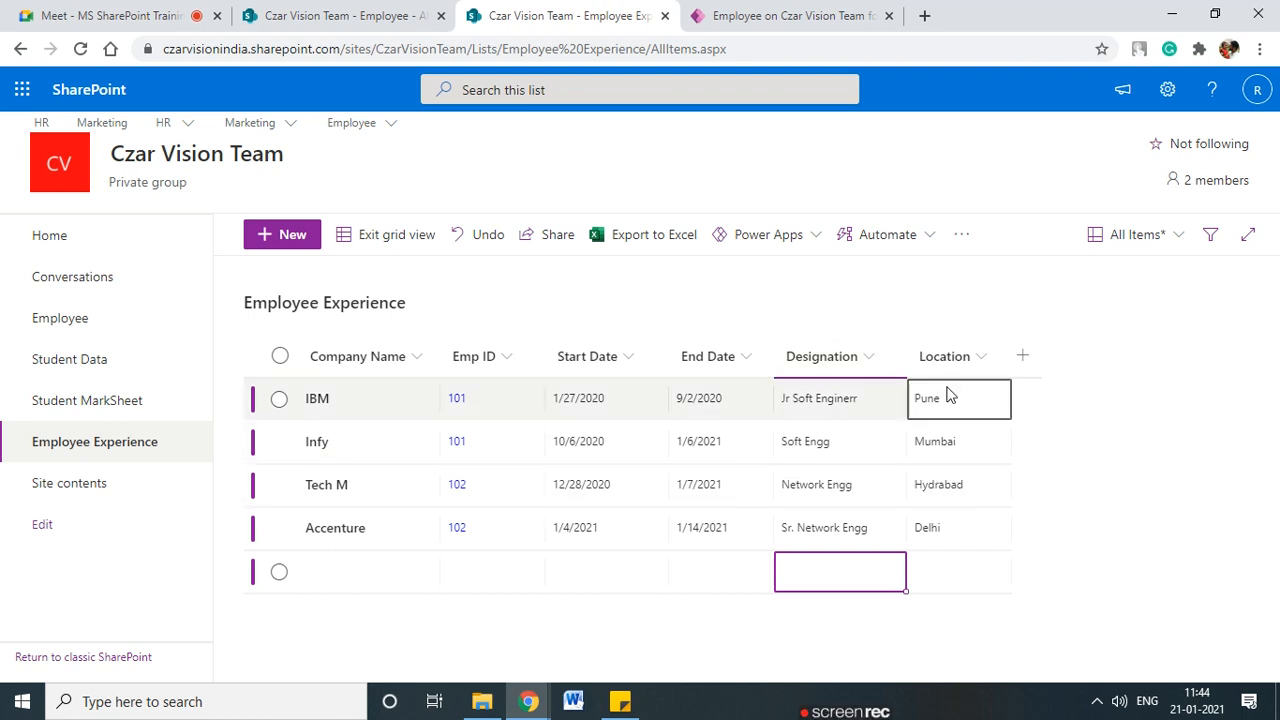
pyautogui.click(340, 15)
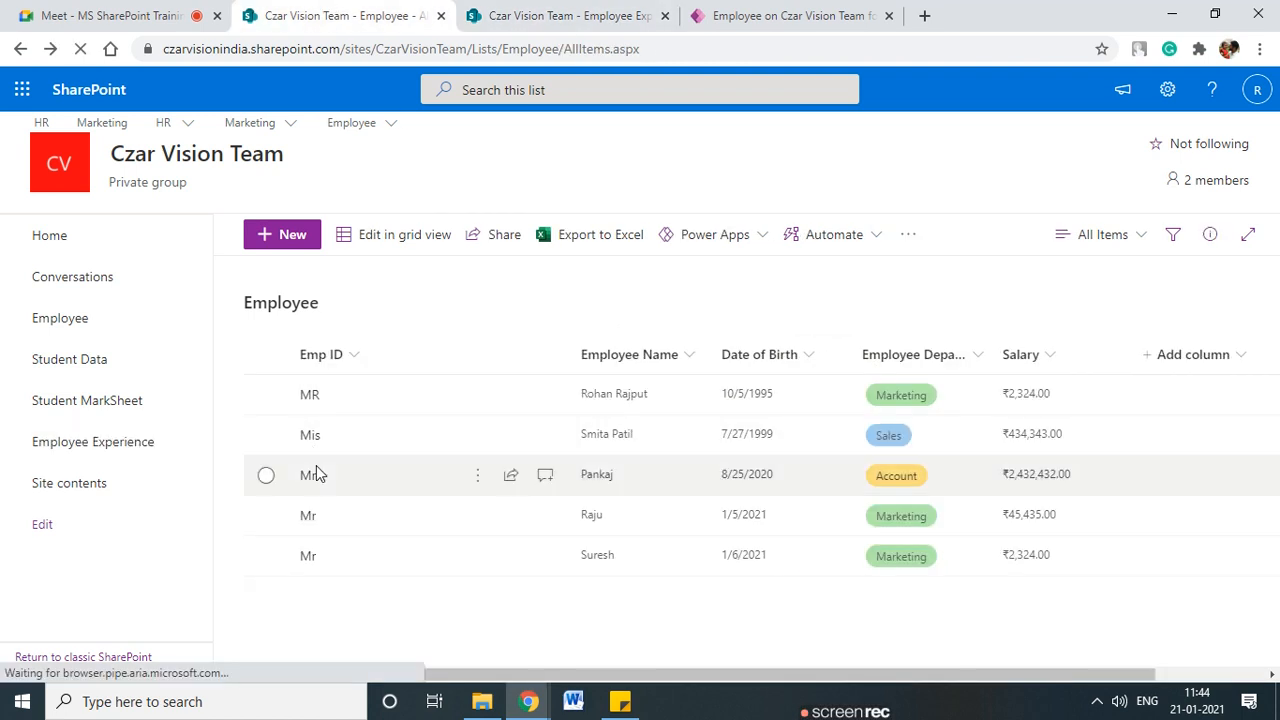
# - Open the edit form of the first record in the Employee list and examine the free space beside its fields
pyautogui.click(265, 394)
pyautogui.click(352, 236)
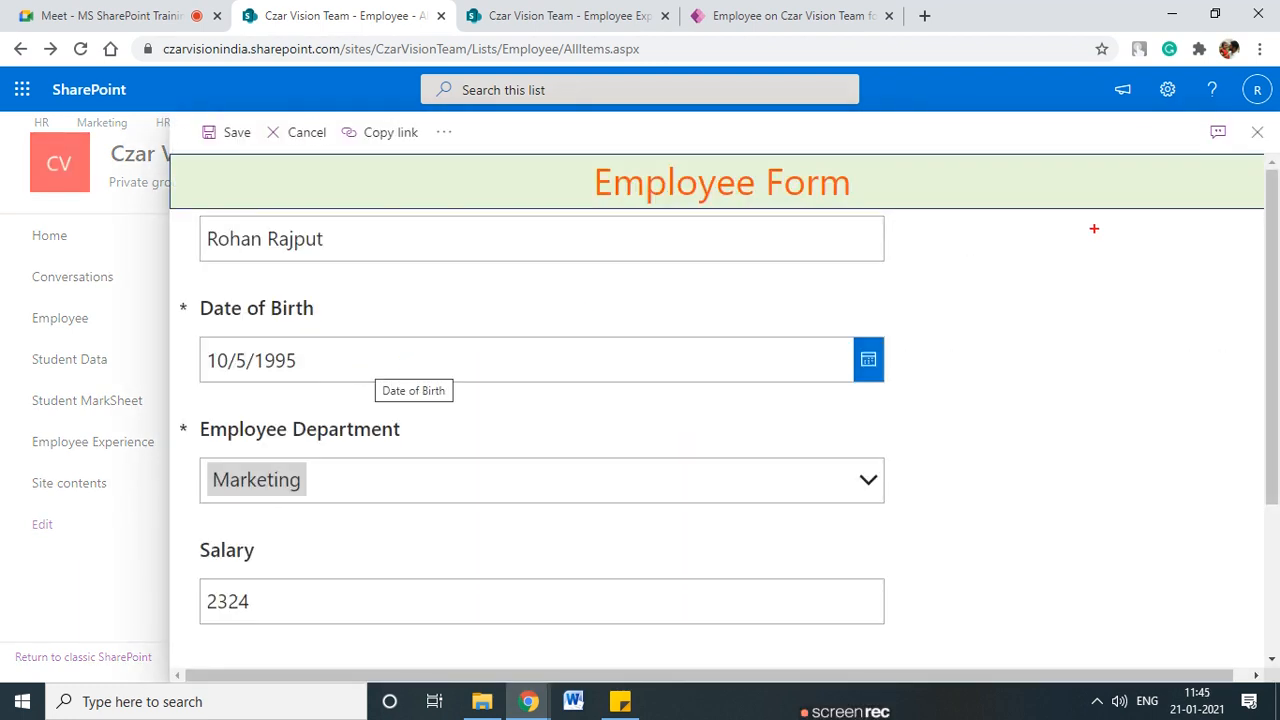
pyautogui.moveTo(961, 237)
pyautogui.mouseDown()
pyautogui.moveTo(1228, 310)
pyautogui.moveTo(942, 318)
pyautogui.mouseUp()
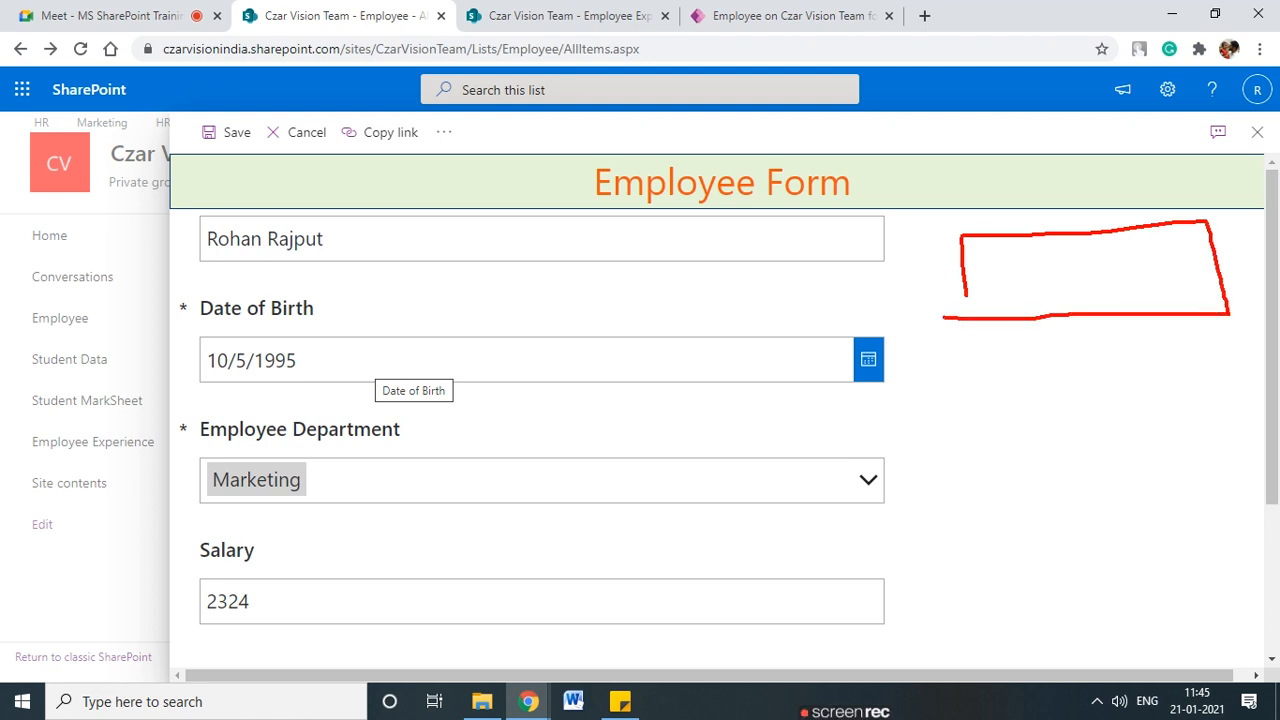
pyautogui.moveTo(1040, 272); pyautogui.dragTo(1072, 290)
pyautogui.moveTo(1076, 268)
pyautogui.mouseDown()
pyautogui.moveTo(1062, 286)
pyautogui.moveTo(1087, 304)
pyautogui.mouseUp()
pyautogui.moveTo(1086, 282)
pyautogui.mouseDown()
pyautogui.moveTo(1114, 274)
pyautogui.moveTo(1049, 382)
pyautogui.moveTo(988, 428)
pyautogui.moveTo(1064, 412)
pyautogui.moveTo(1085, 466)
pyautogui.mouseUp()
pyautogui.moveTo(1088, 394)
pyautogui.mouseDown()
pyautogui.moveTo(1198, 468)
pyautogui.moveTo(1102, 468)
pyautogui.moveTo(1160, 423)
pyautogui.moveTo(1127, 458)
pyautogui.mouseUp()
pyautogui.press('Escape')
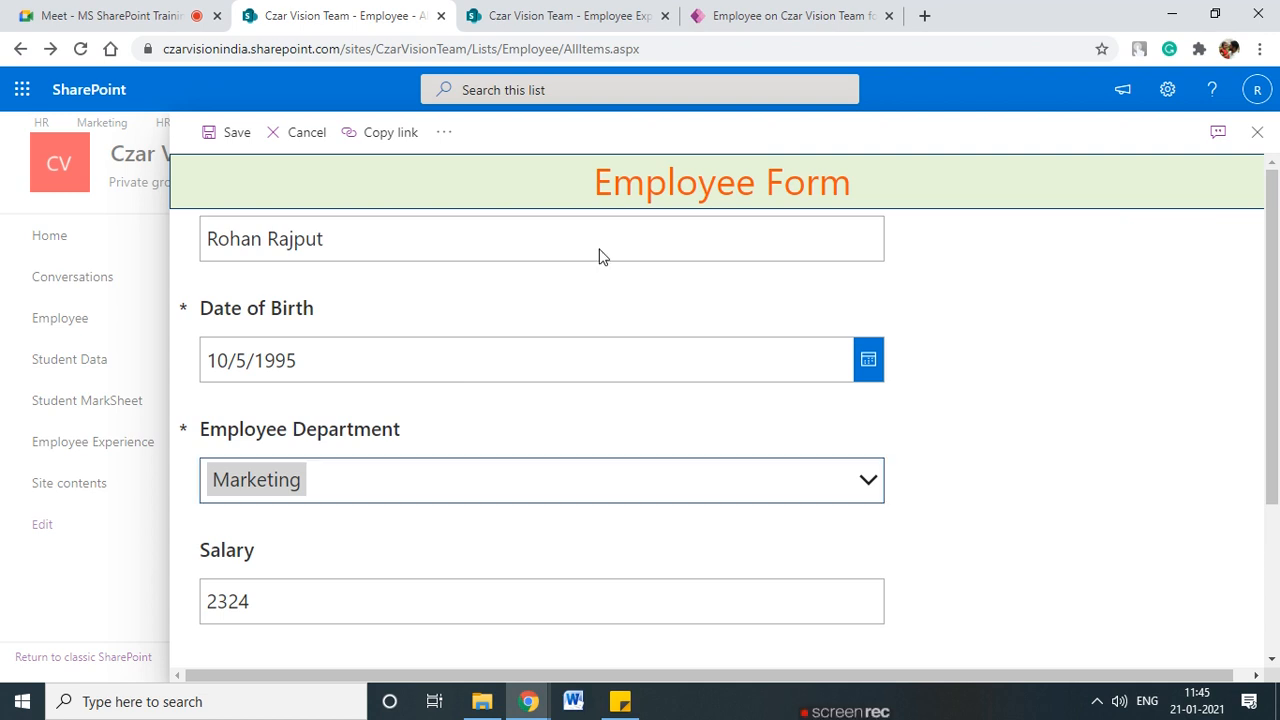
# - Check the Employee Experience list once more and close the open Employee edit form without saving
pyautogui.click(565, 15)
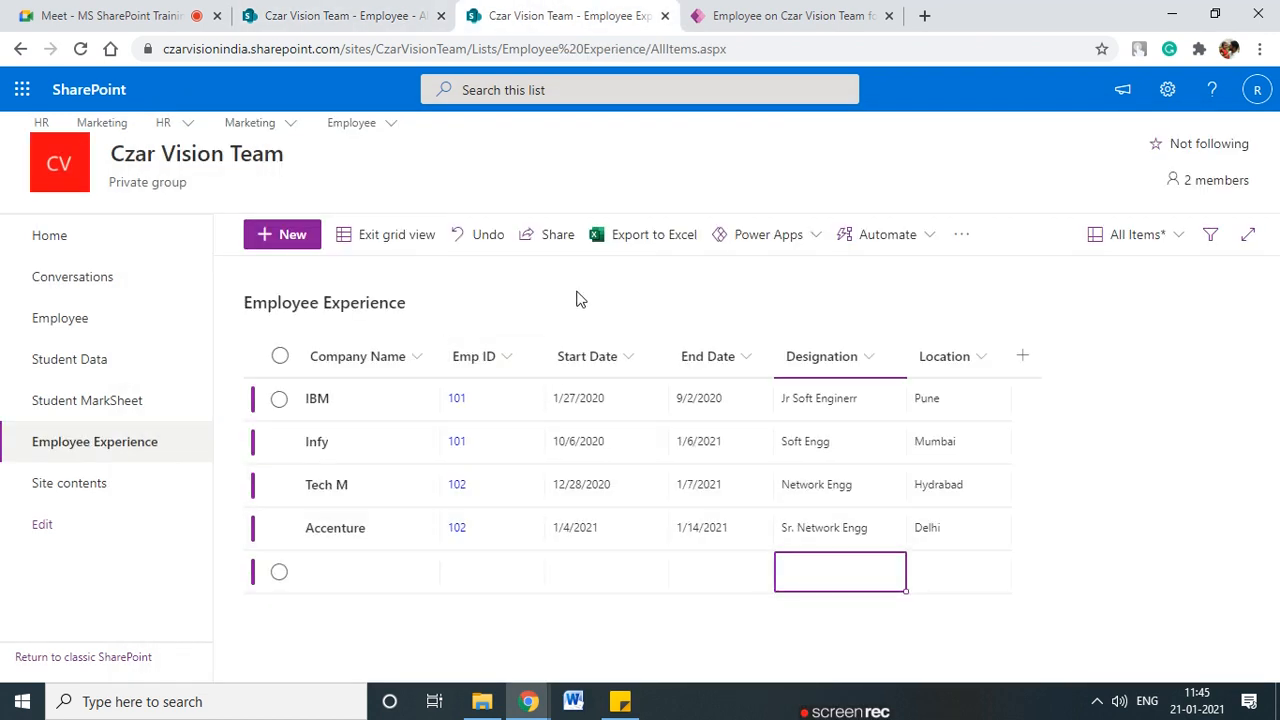
pyautogui.click(348, 15)
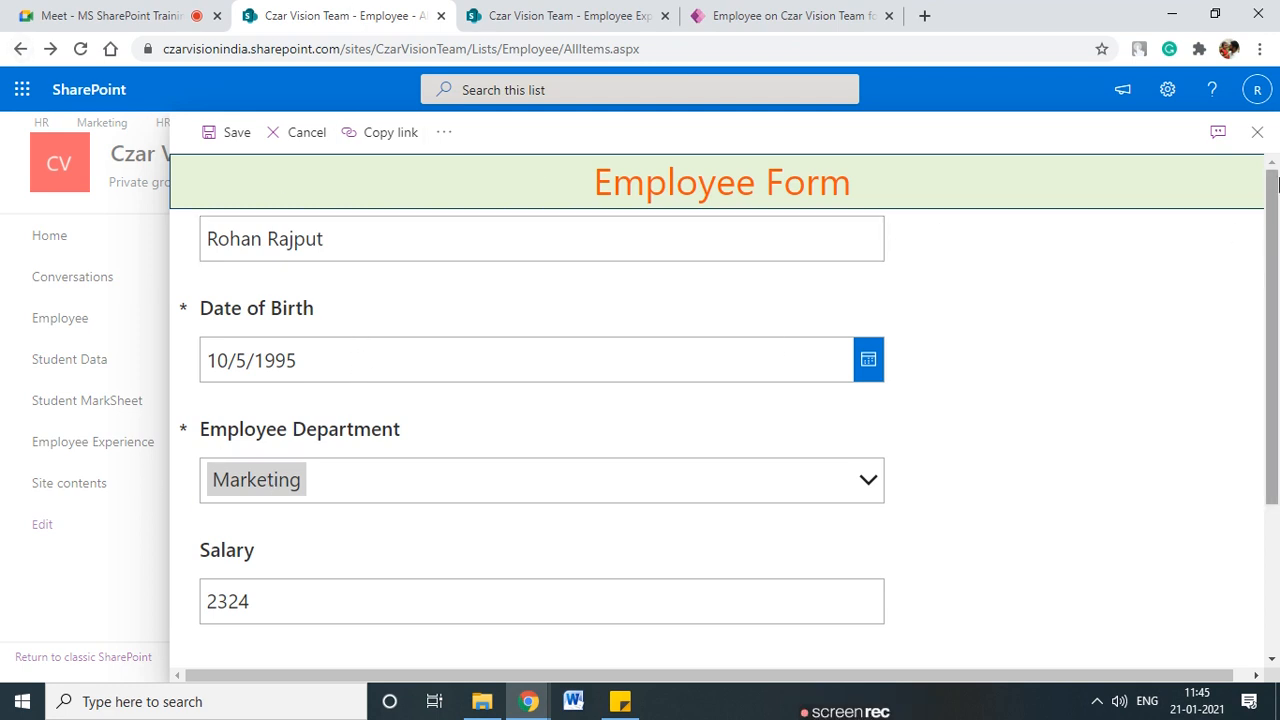
pyautogui.click(1257, 132)
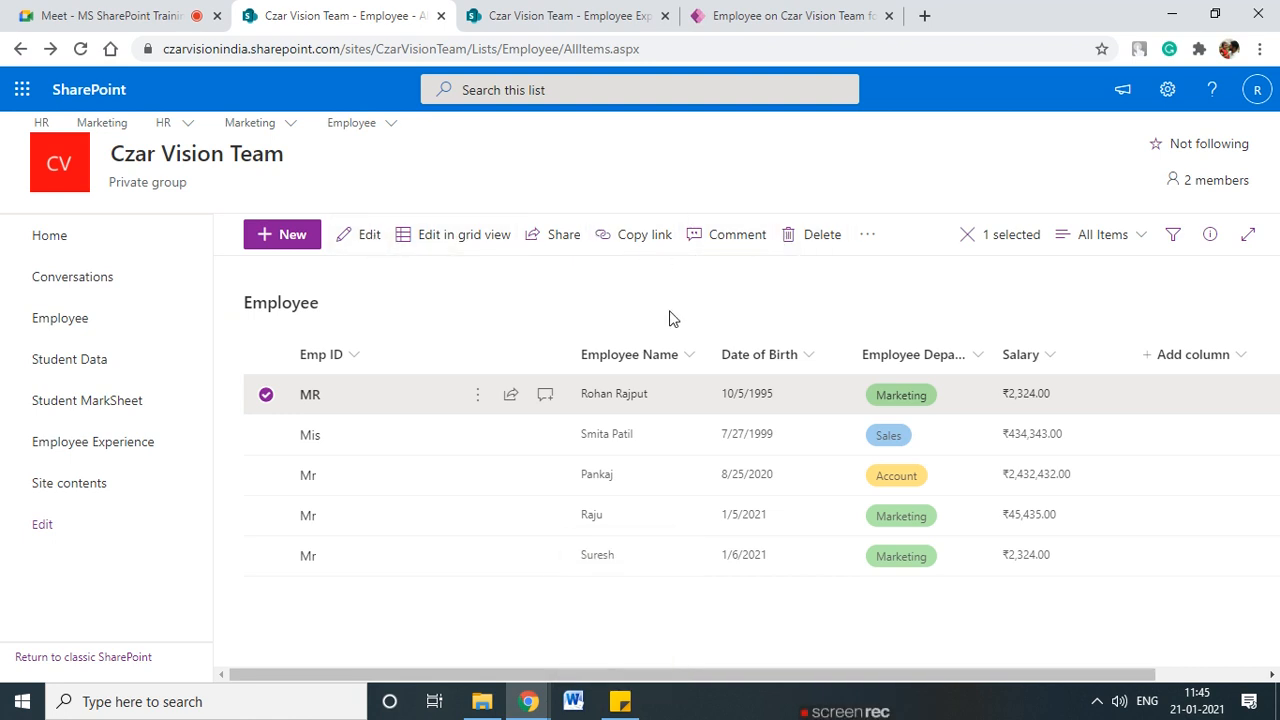
# - Deselect the first Employee record, open the list's form for customization in Power Apps, and place its browser tab after the Employee Experience tab
pyautogui.click(266, 394)
pyautogui.click(760, 238)
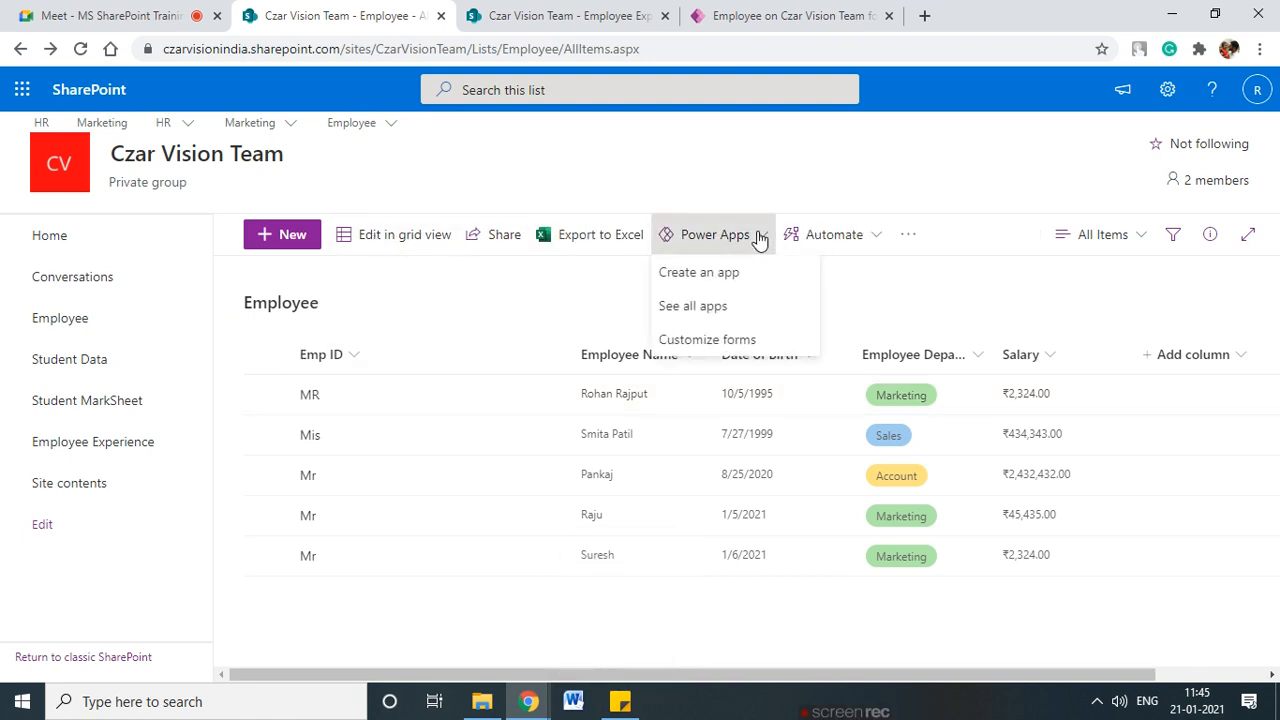
pyautogui.click(730, 343)
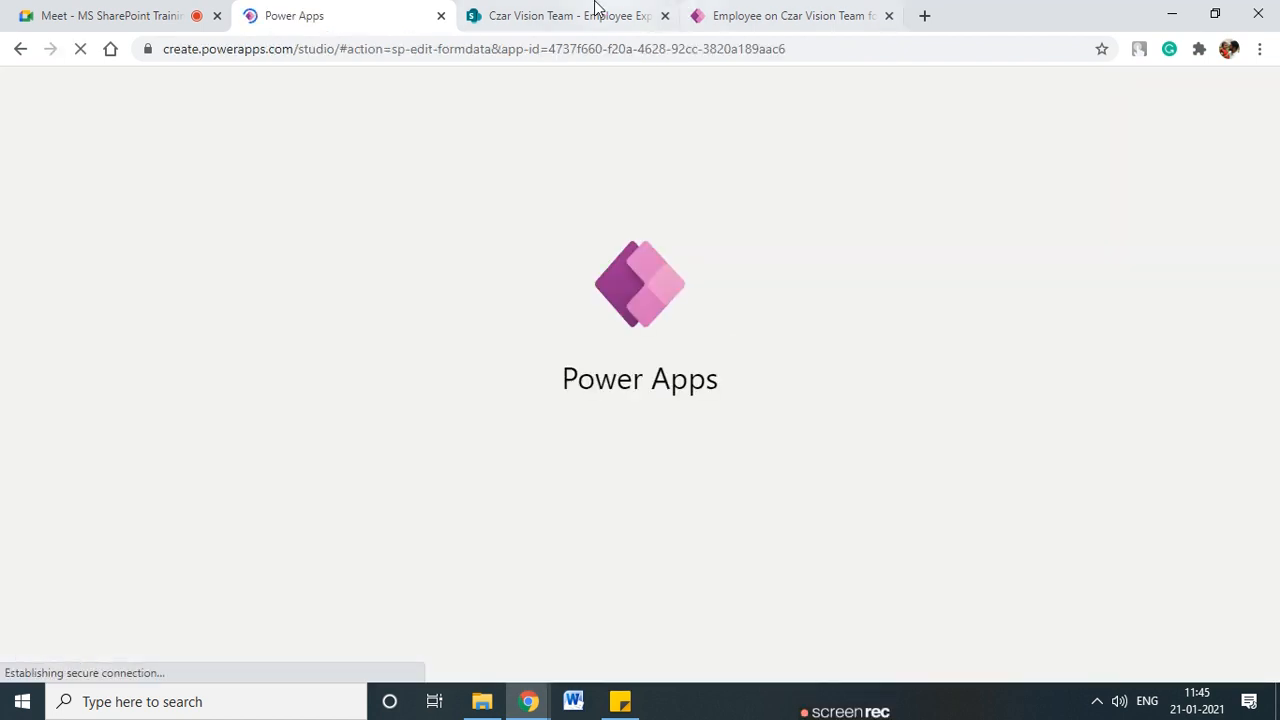
pyautogui.moveTo(560, 15); pyautogui.dragTo(349, 12)
pyautogui.click(586, 12)
pyautogui.click(748, 12)
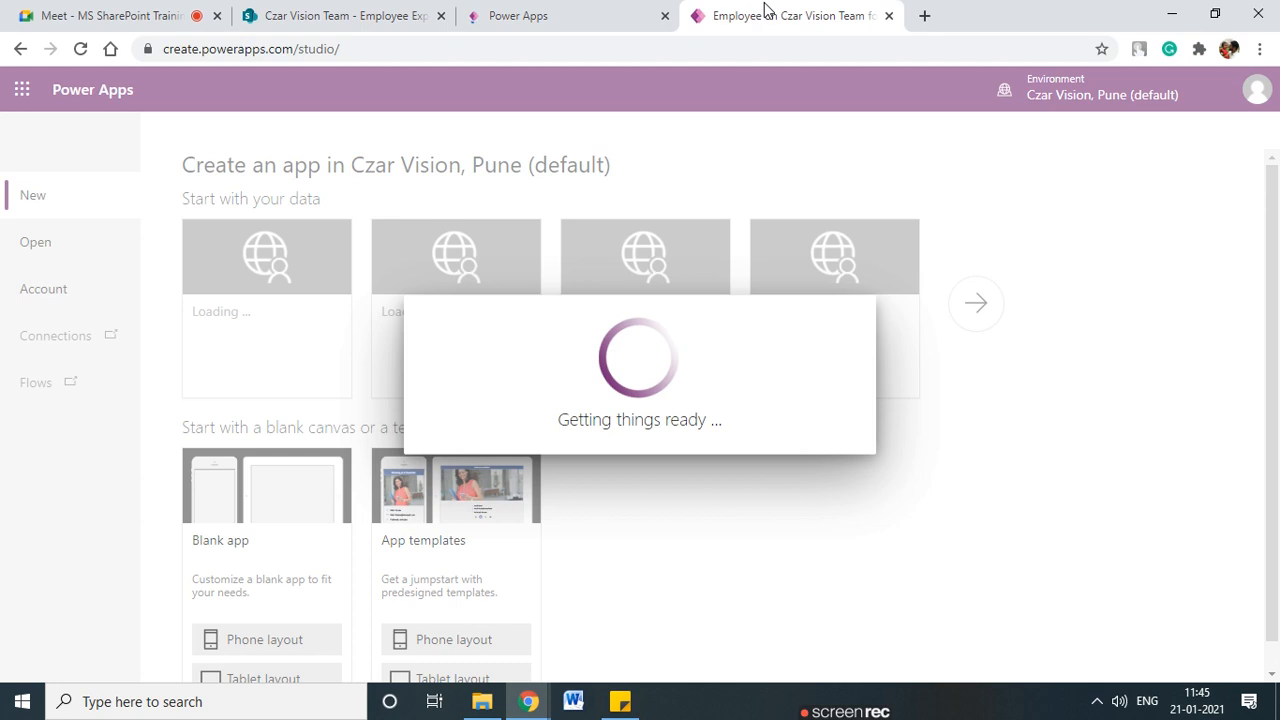
# - Close the leftover Power Apps tab and the stray pop-up page, and skip the Power Apps Studio welcome dialog
pyautogui.click(890, 16)
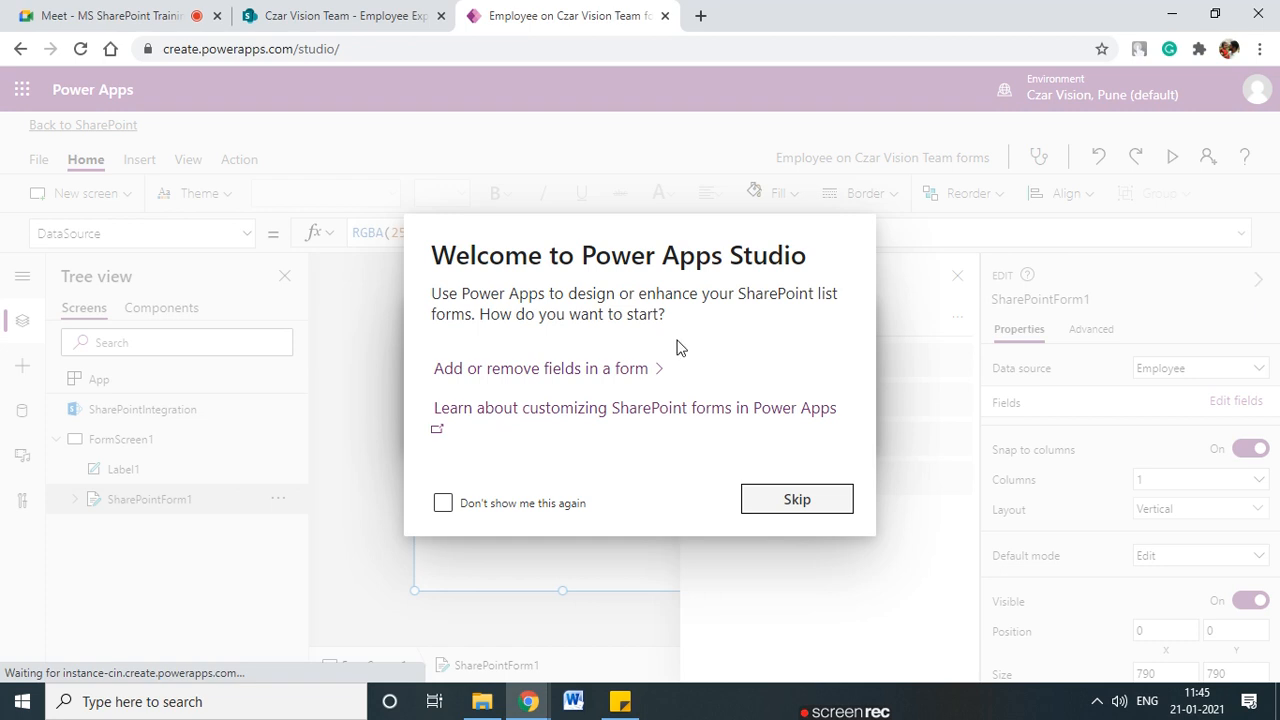
pyautogui.click(789, 506)
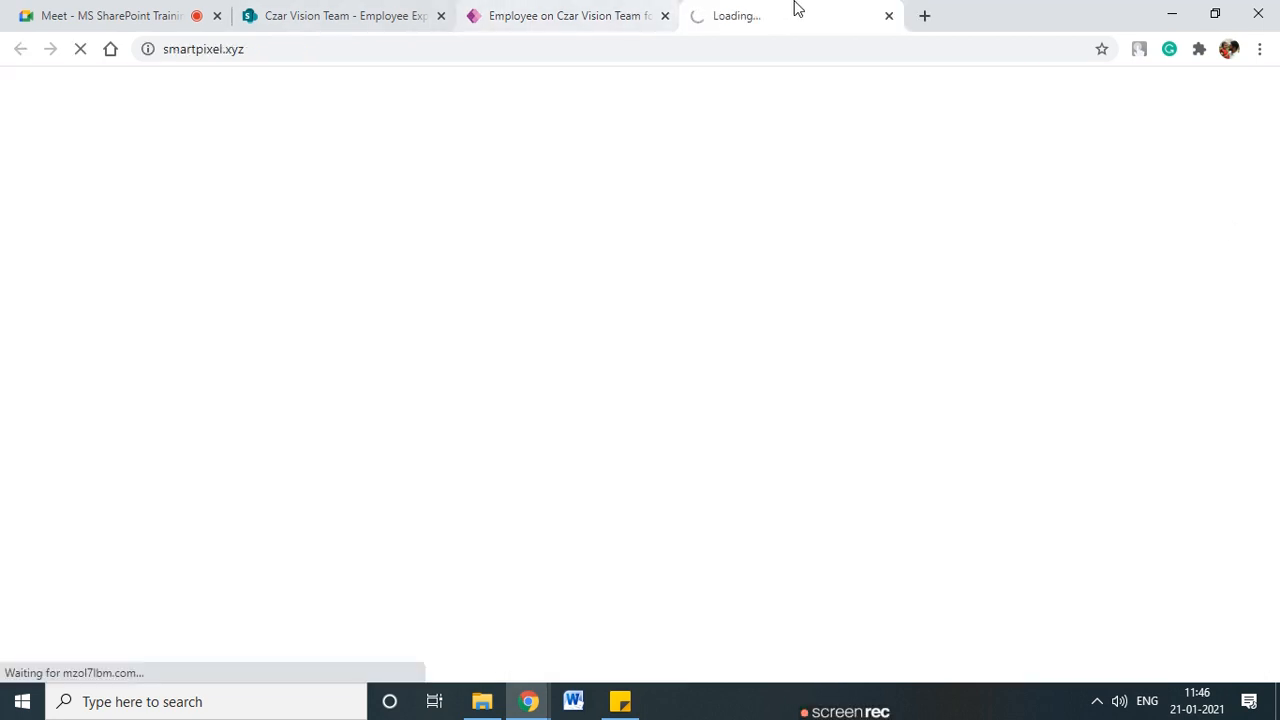
pyautogui.click(888, 15)
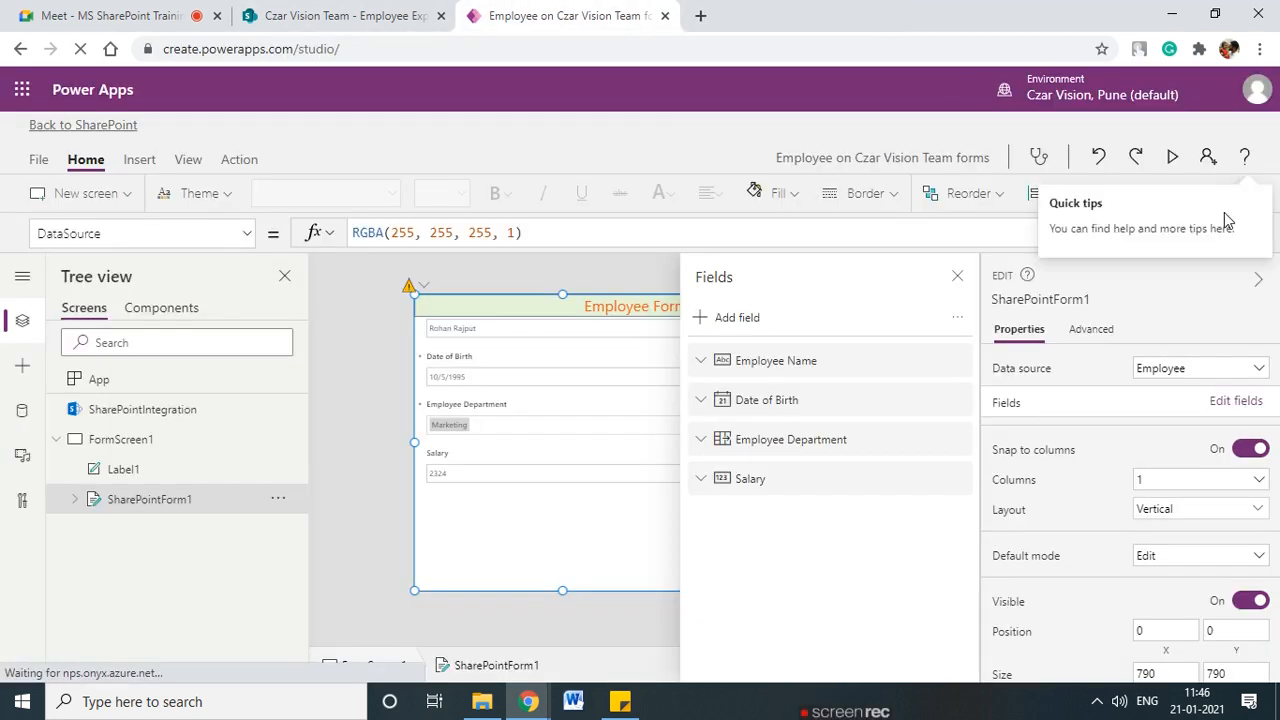
# - Lower the top edge of SharePointForm1 to about Y 60, just below the Employee Form header, and show its properties
pyautogui.click(1258, 282)
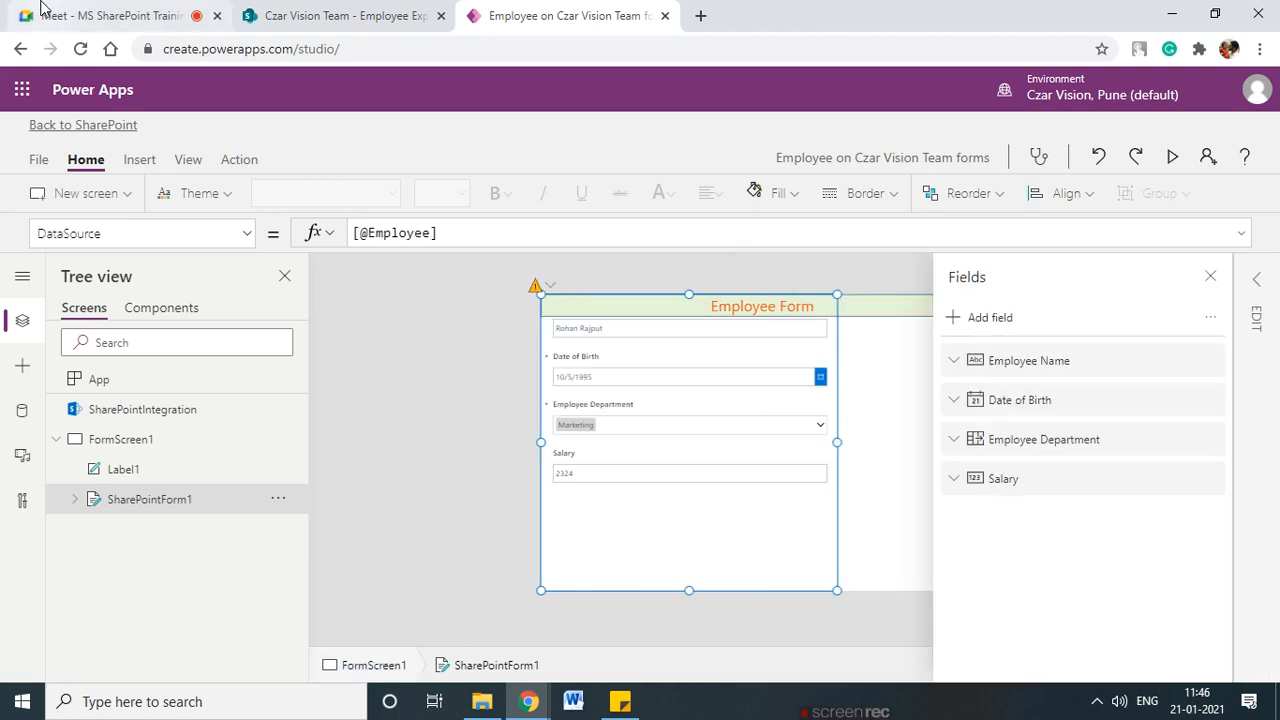
pyautogui.click(763, 400)
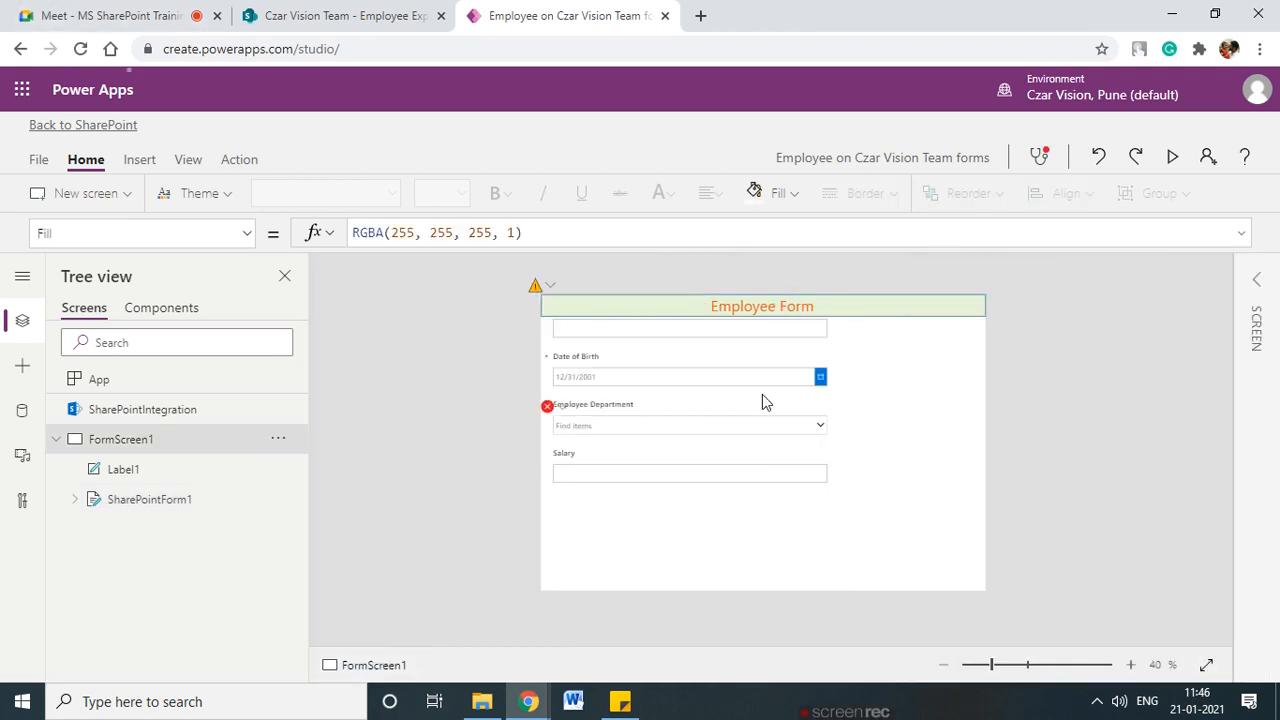
pyautogui.click(849, 528)
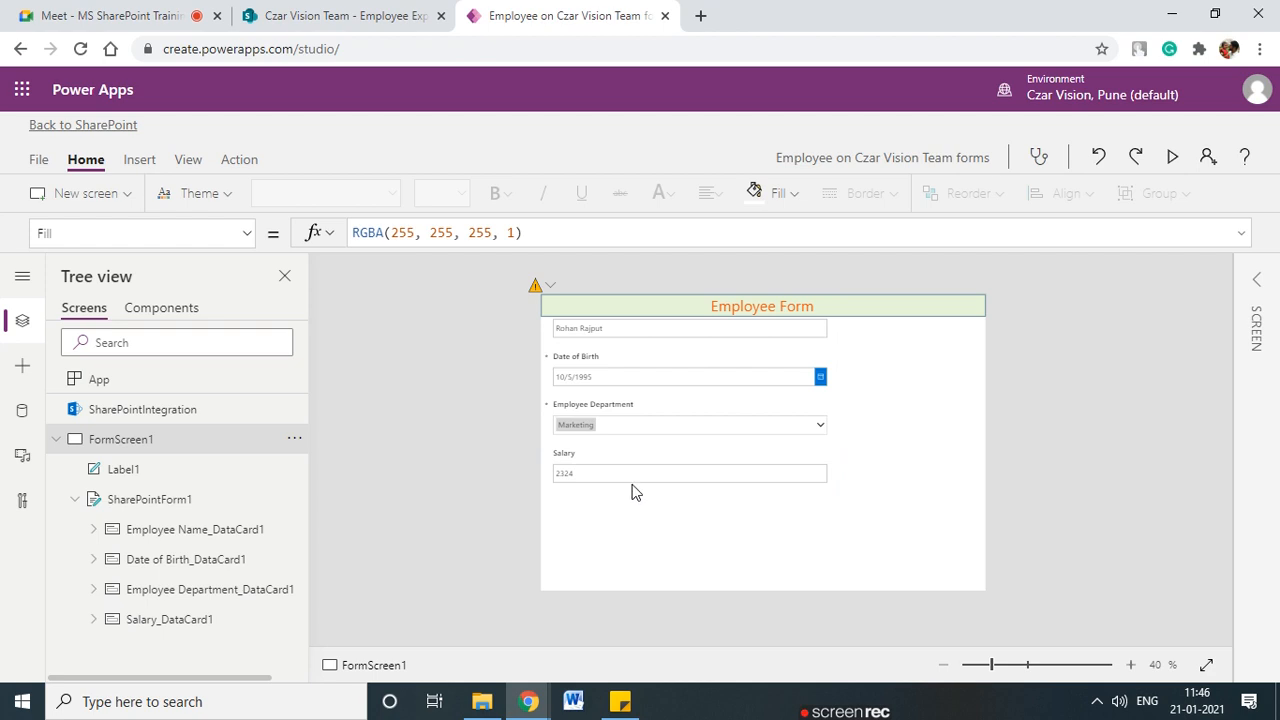
pyautogui.click(642, 520)
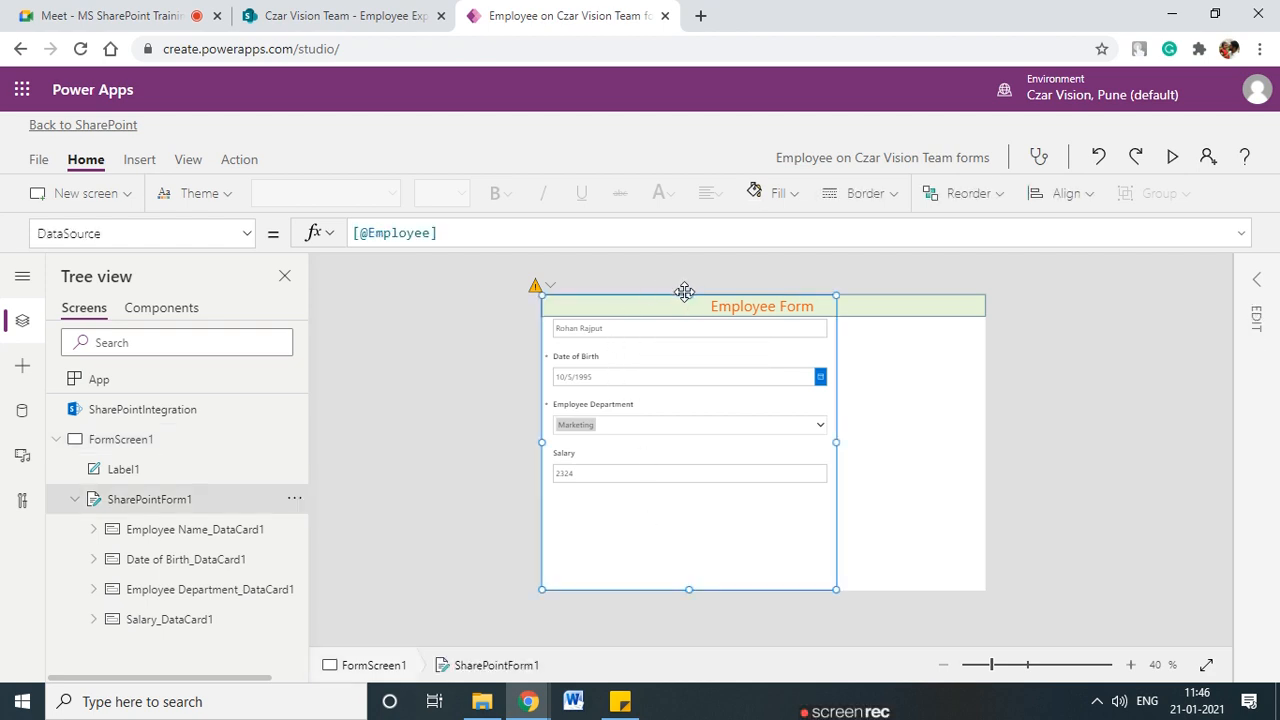
pyautogui.moveTo(688, 296); pyautogui.dragTo(686, 316)
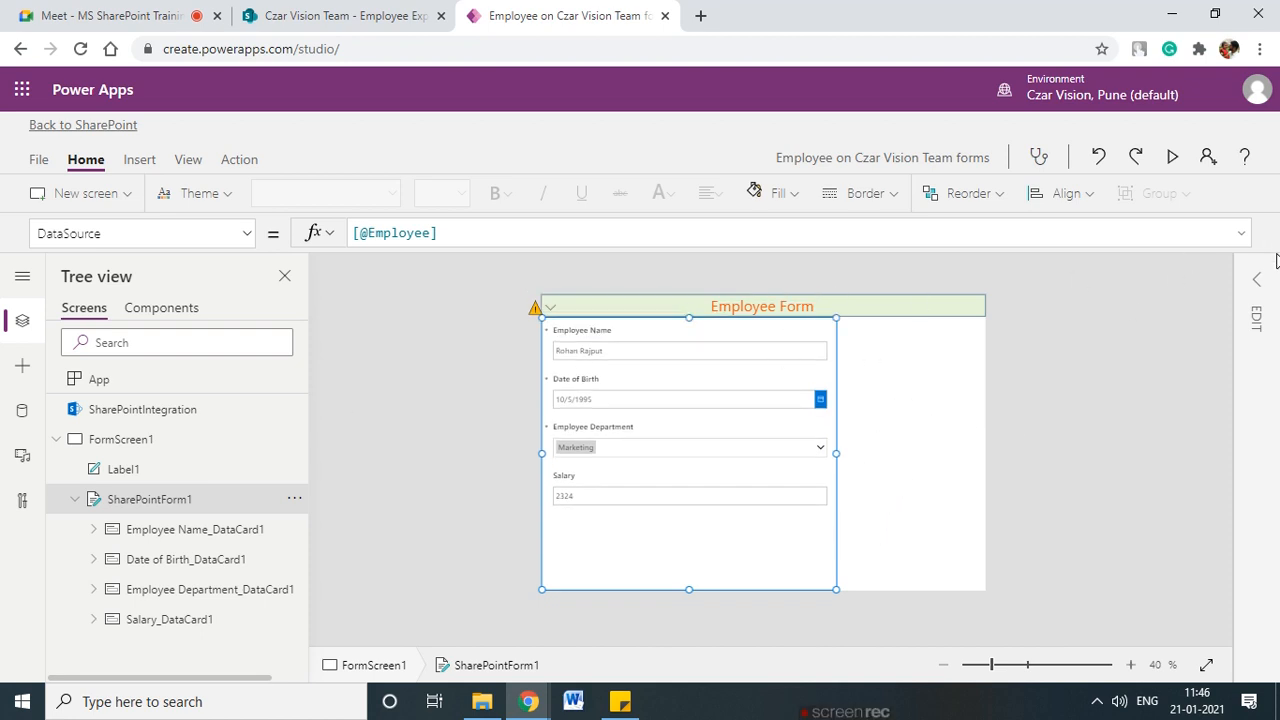
pyautogui.click(1257, 279)
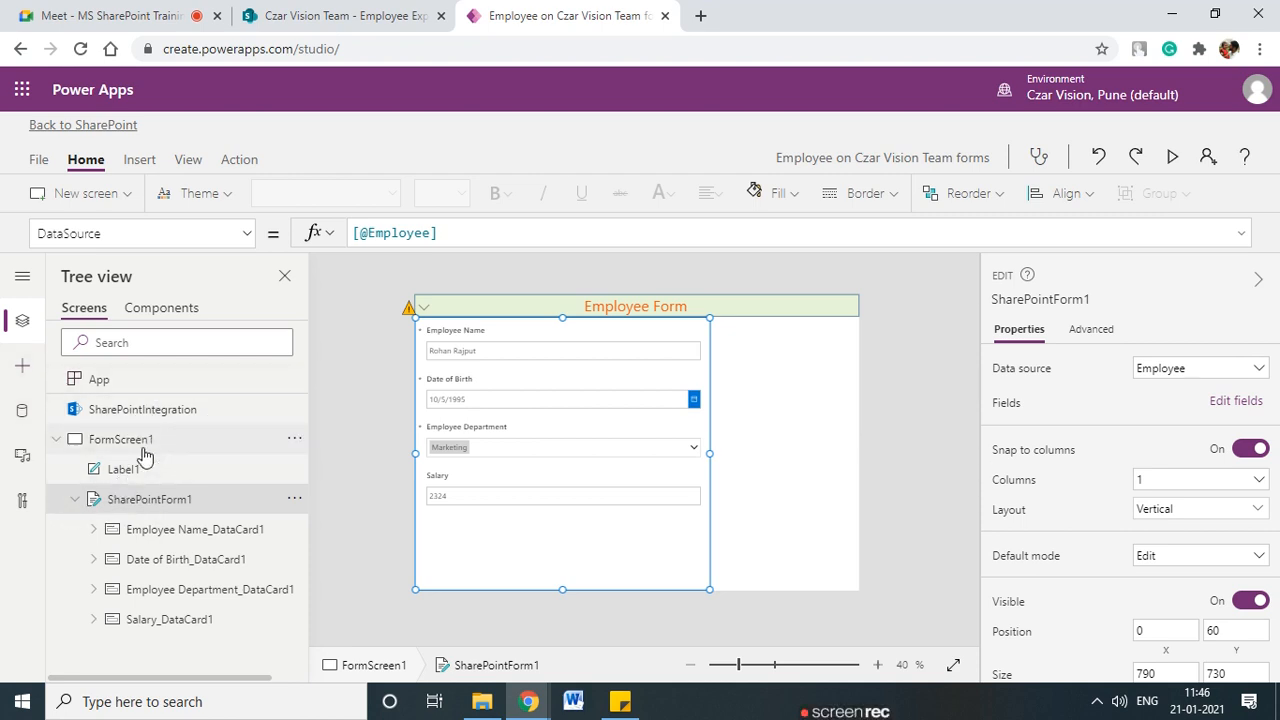
# - Rename the FormScreen1 screen as Employee Form
pyautogui.click(300, 441)
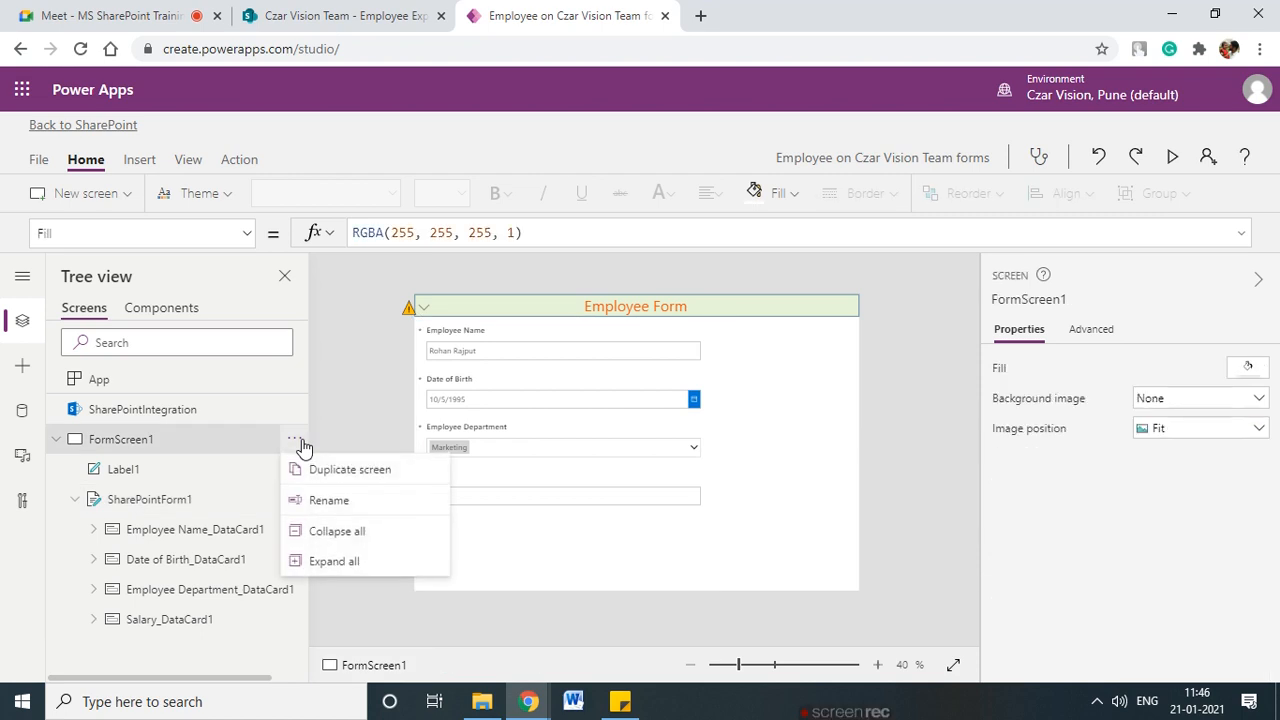
pyautogui.click(340, 503)
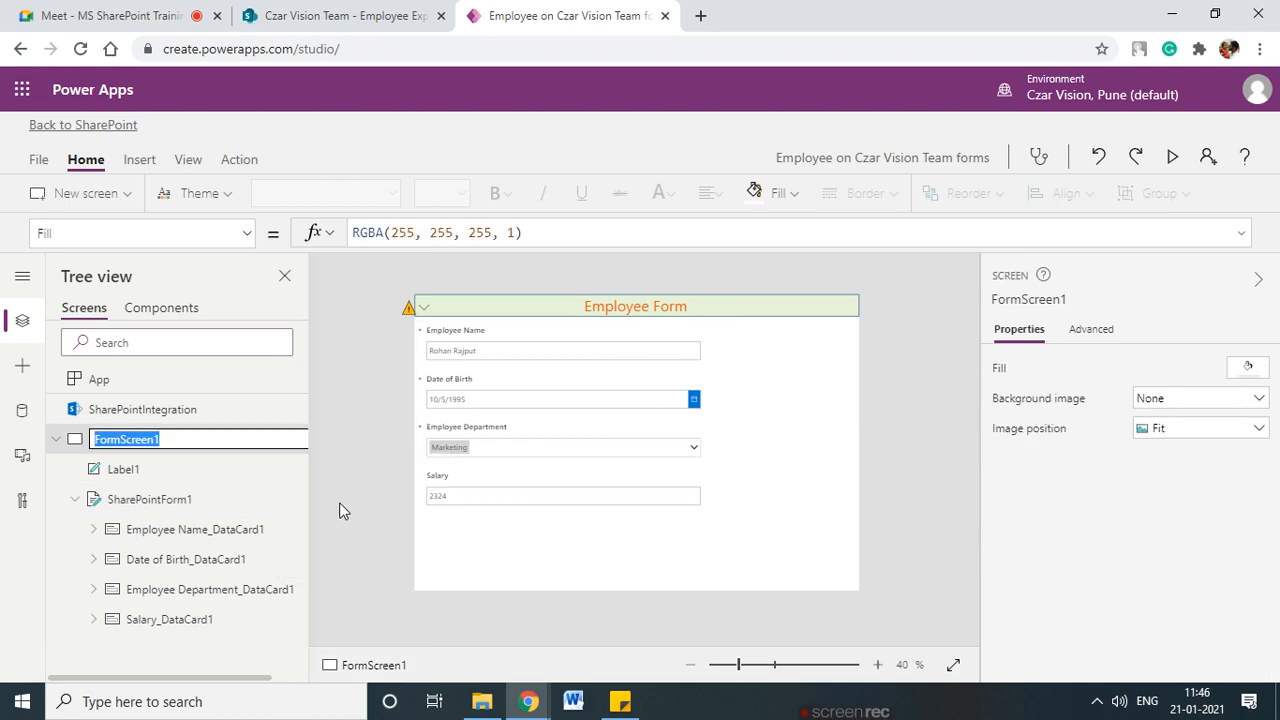
pyautogui.write('Emplo')
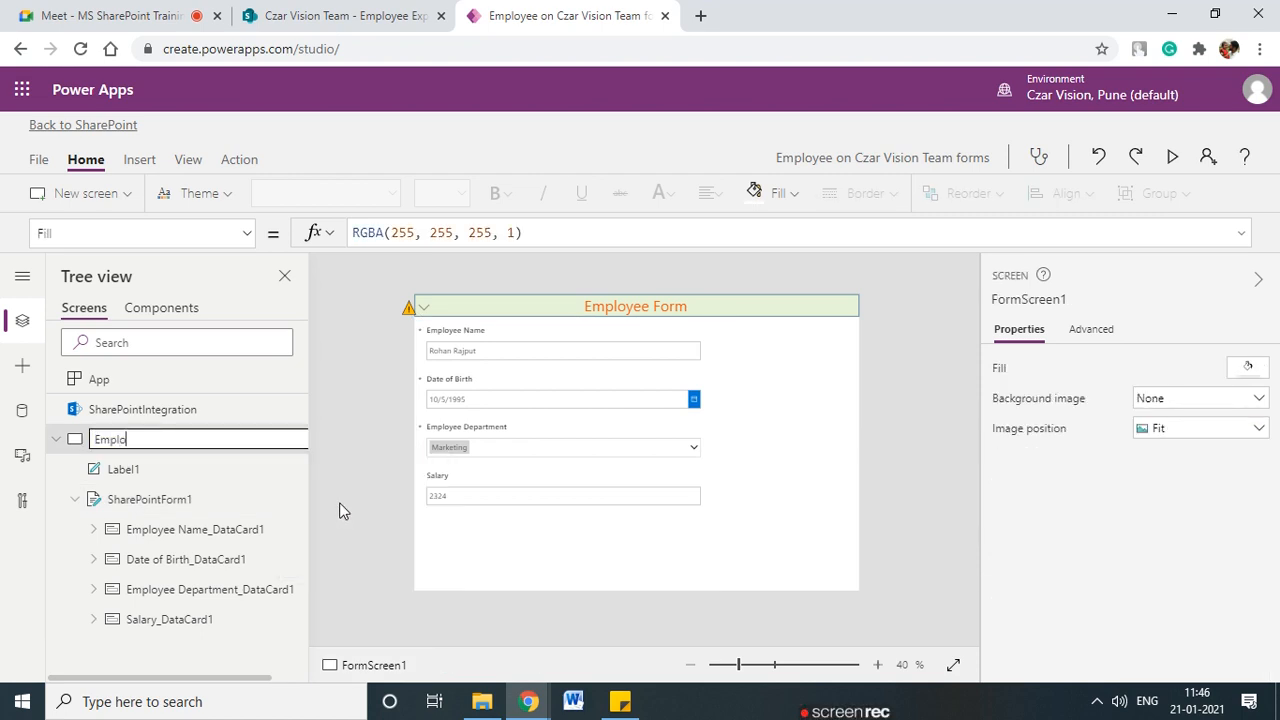
pyautogui.write('yee Form')
pyautogui.press('Escape')
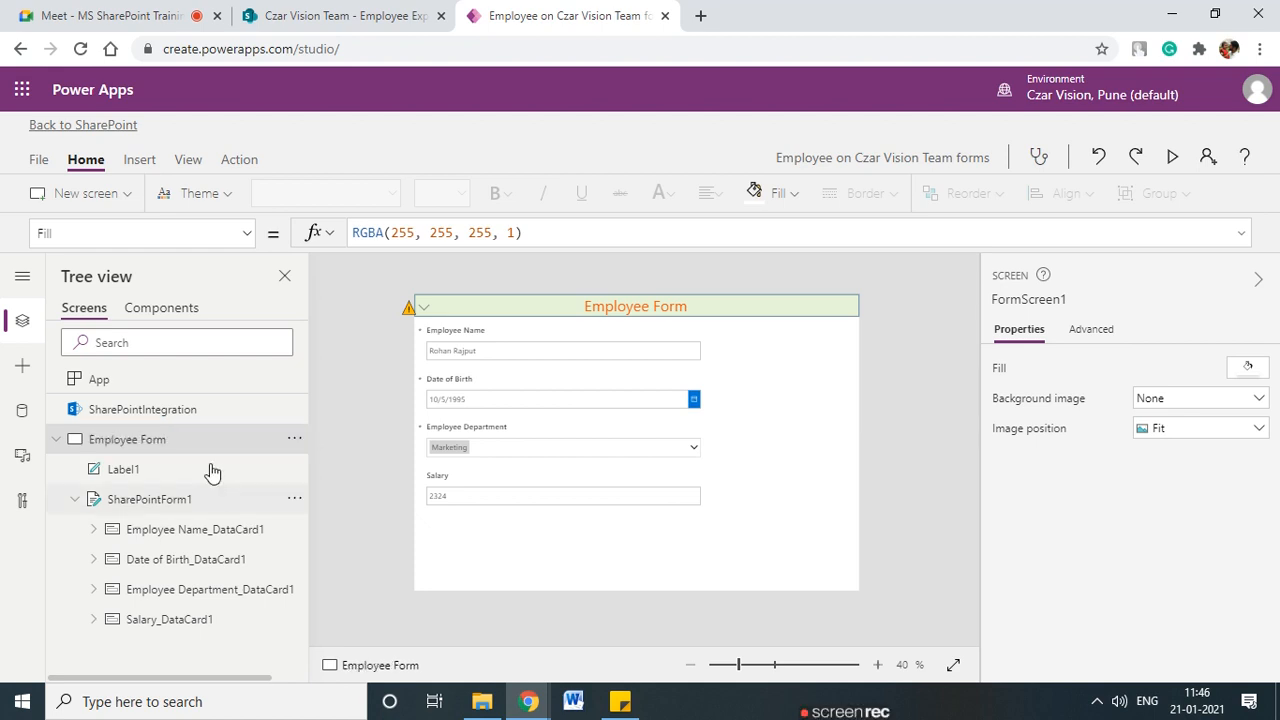
# - Rename the form's screen as Employee Detail Screen
pyautogui.click(294, 439)
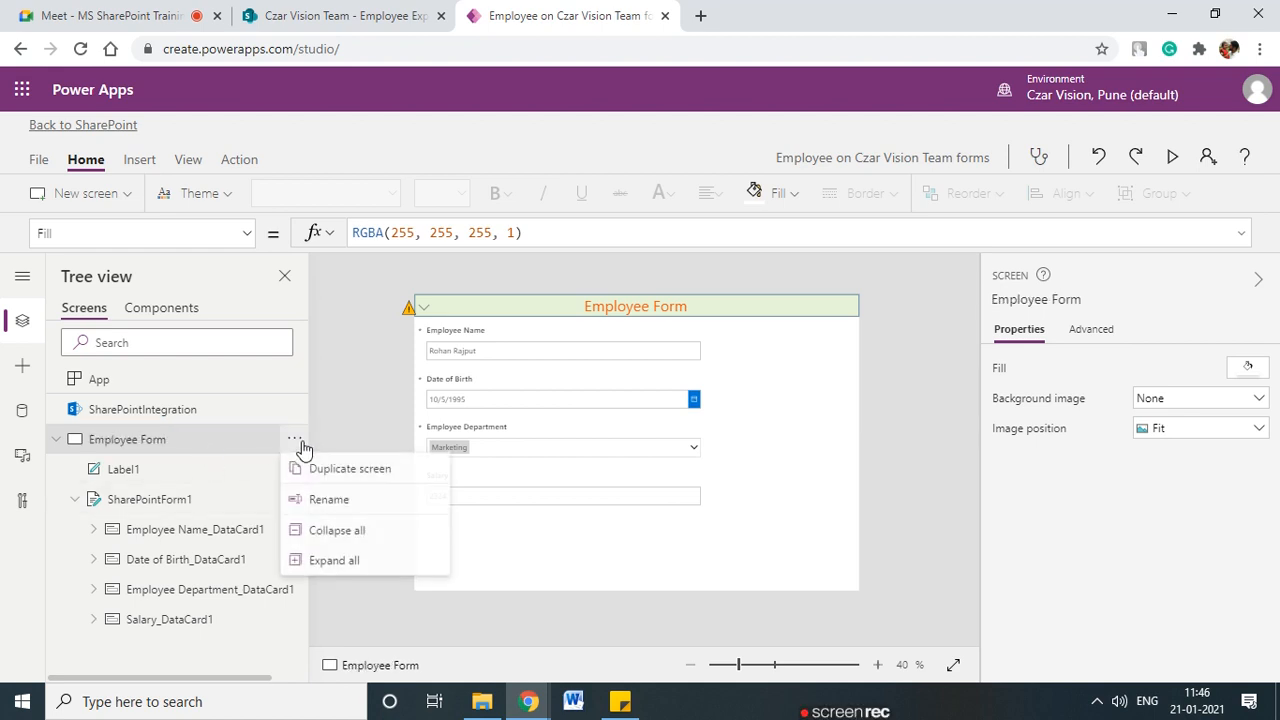
pyautogui.click(357, 501)
pyautogui.click(214, 438)
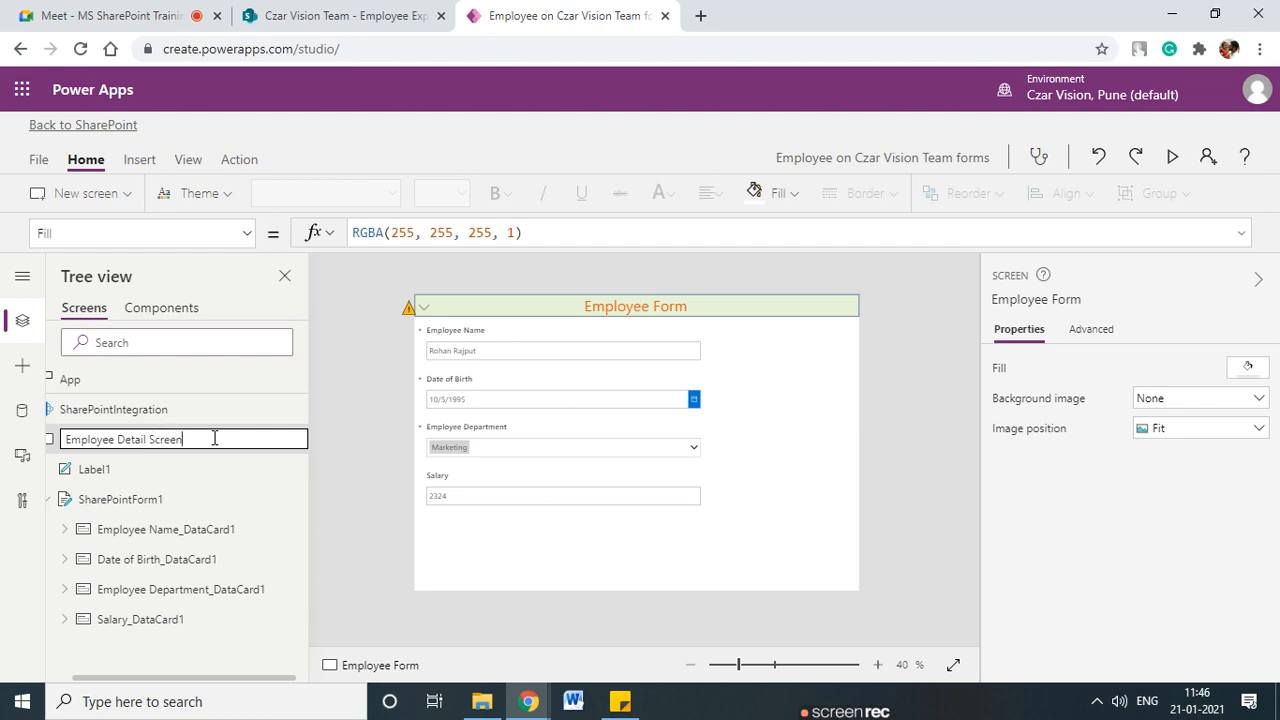
pyautogui.click(331, 494)
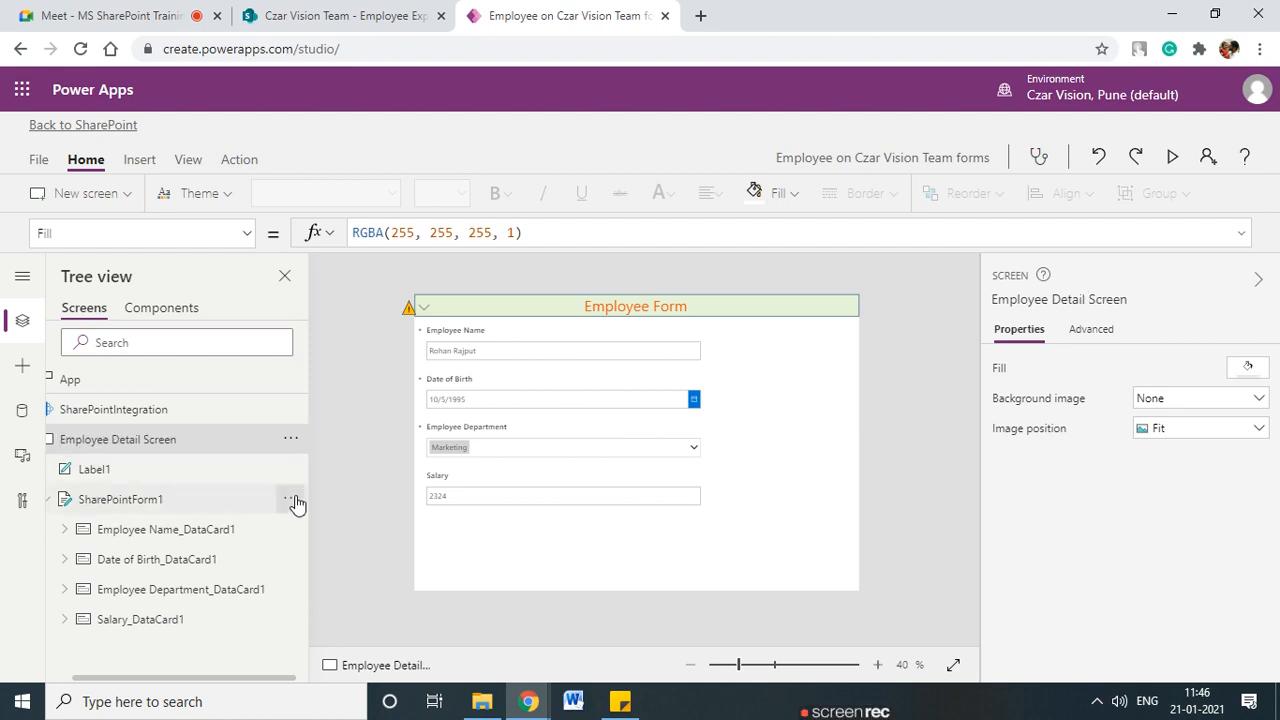
# - Rename the header label Label1 as HeaderLbl
pyautogui.click(186, 472)
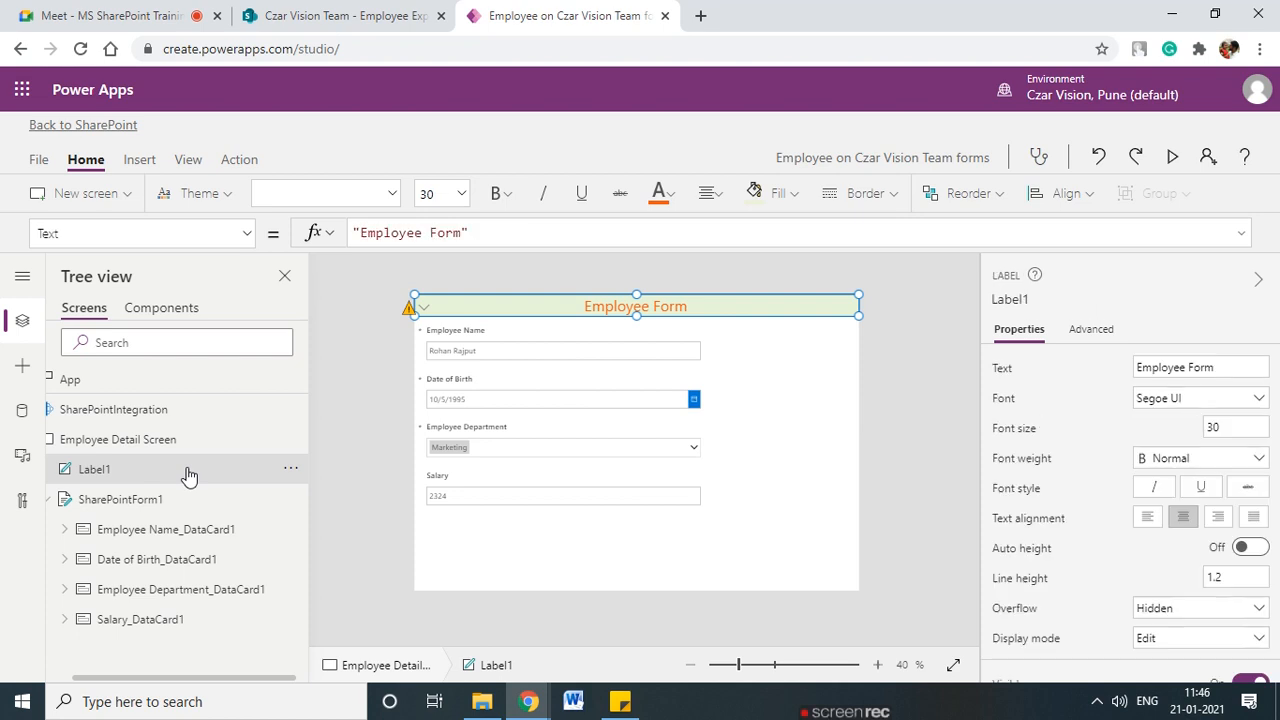
pyautogui.click(290, 468)
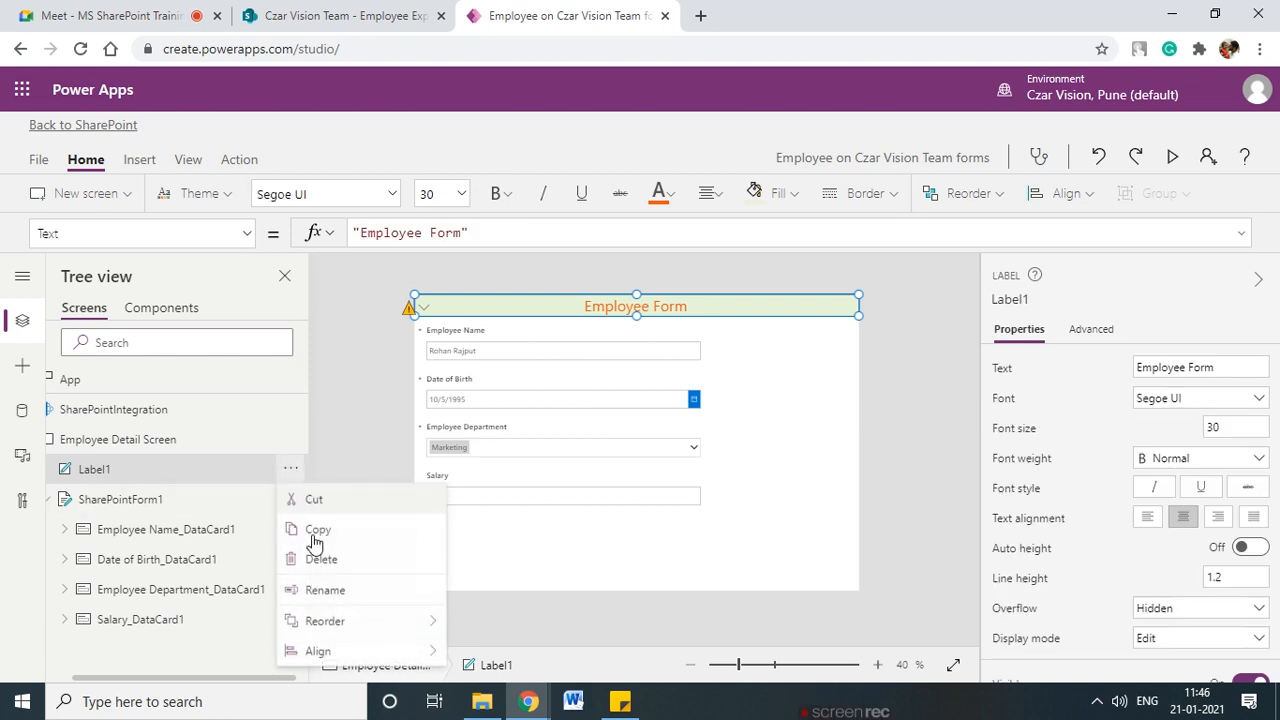
pyautogui.click(336, 592)
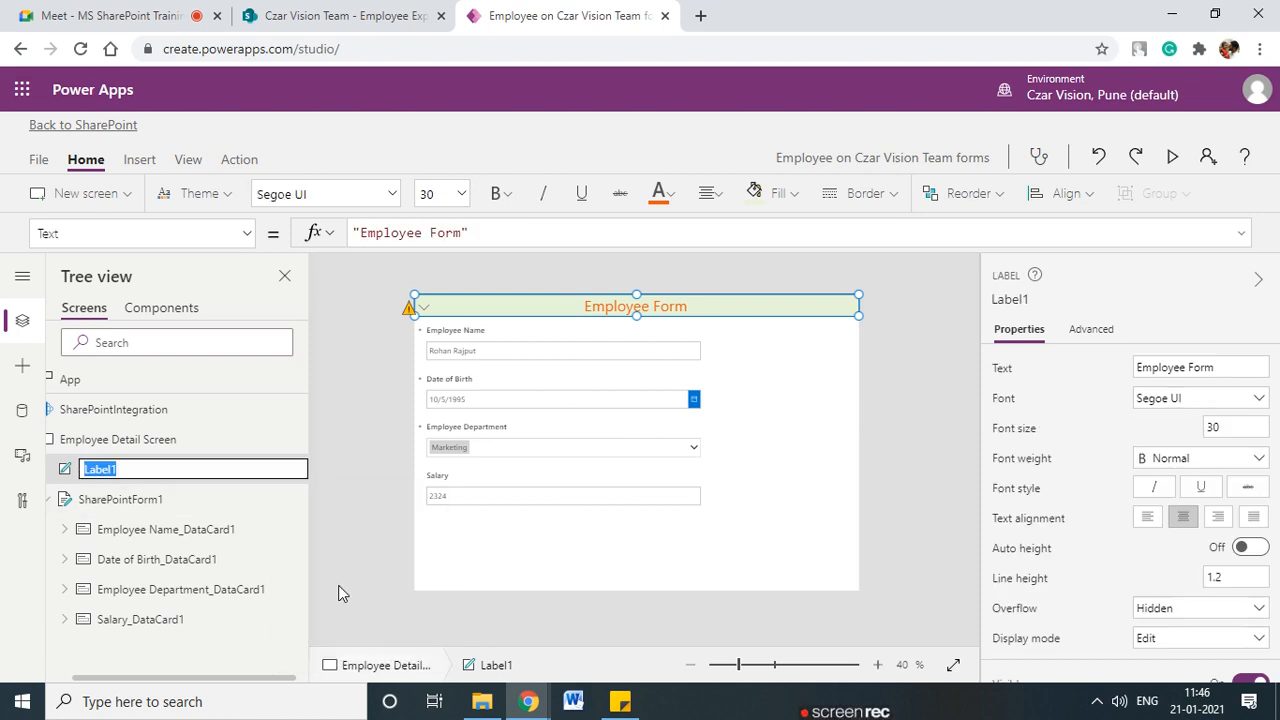
pyautogui.write('Header')
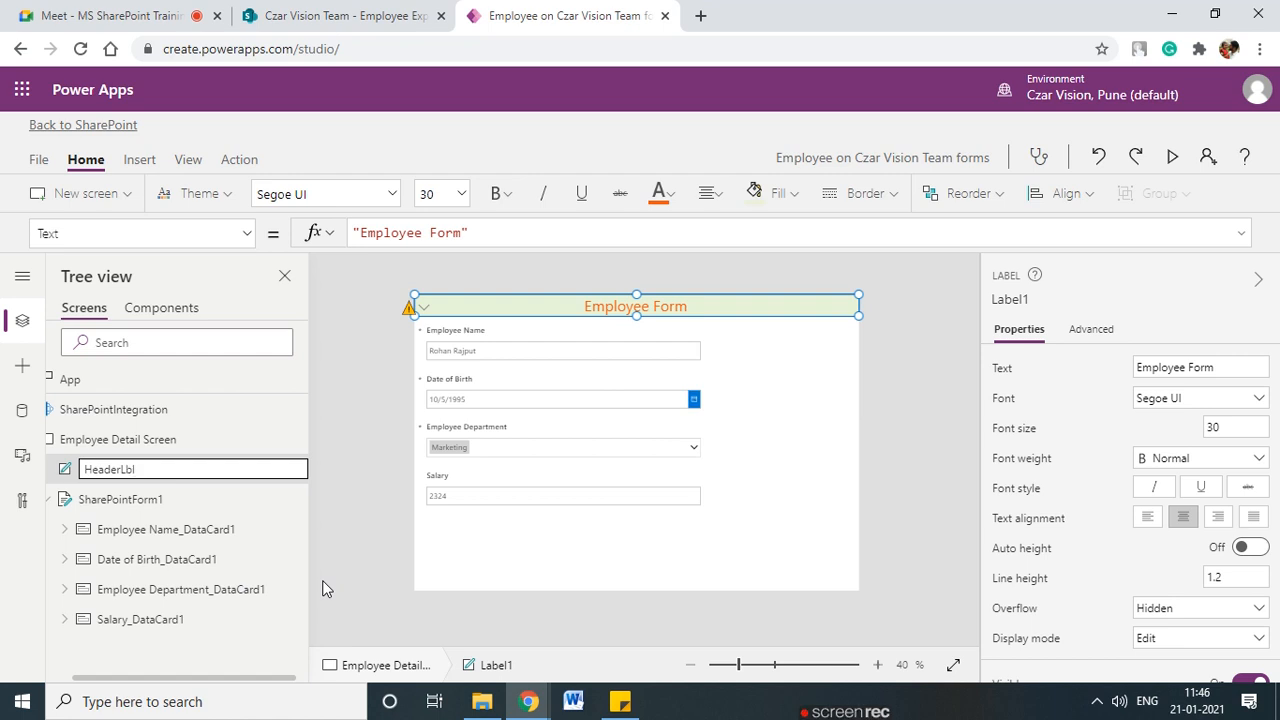
pyautogui.press('Return')
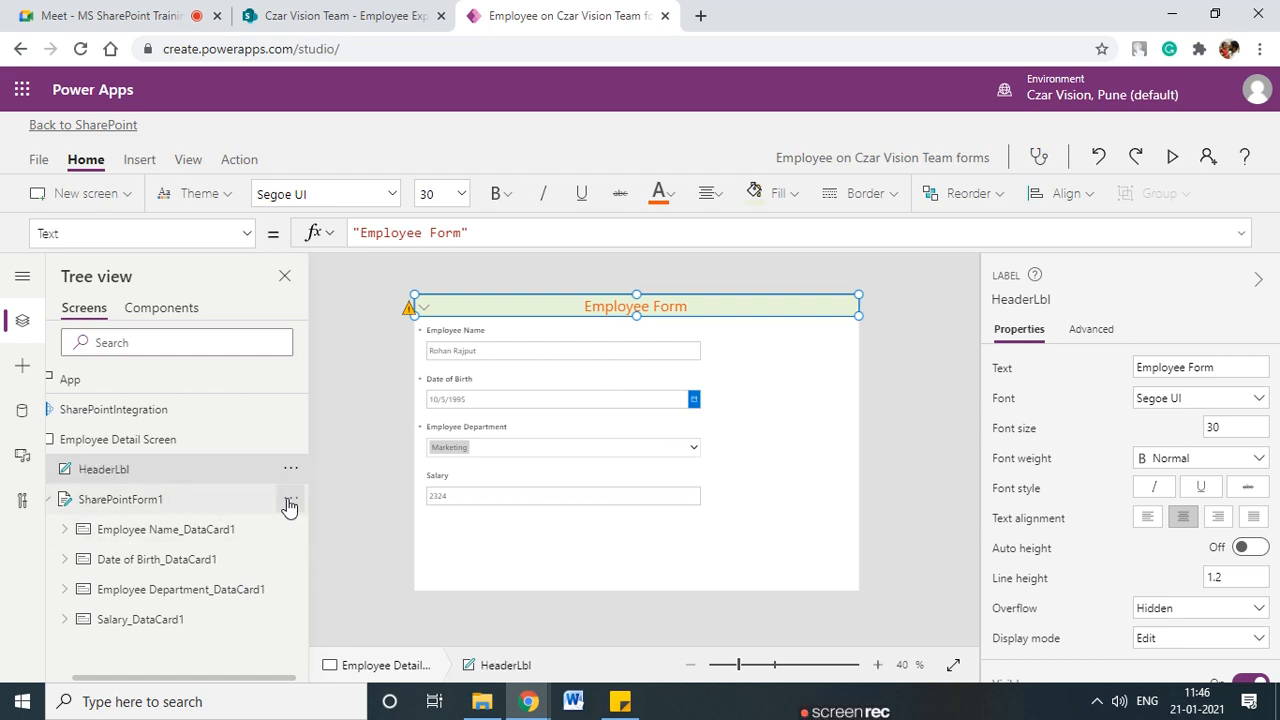
# - Rename SharePointForm1 as Employee List Form
pyautogui.click(288, 505)
pyautogui.click(335, 345)
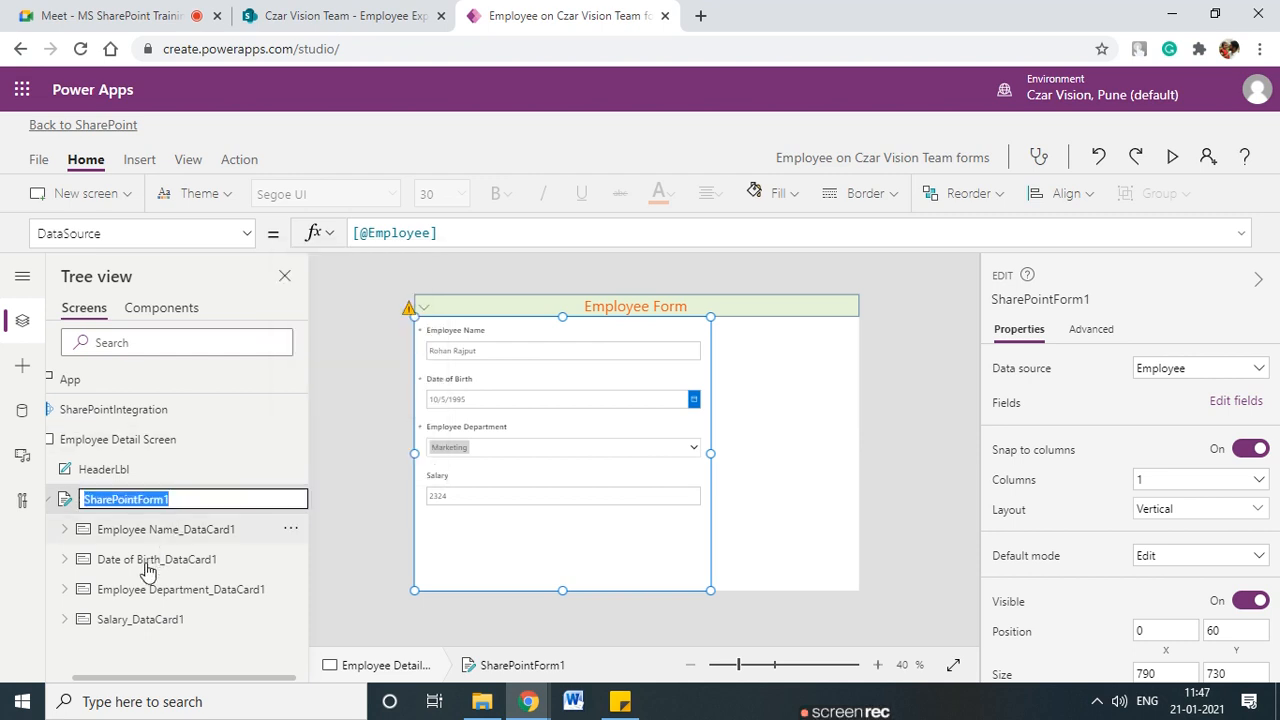
pyautogui.press('BackSpace')
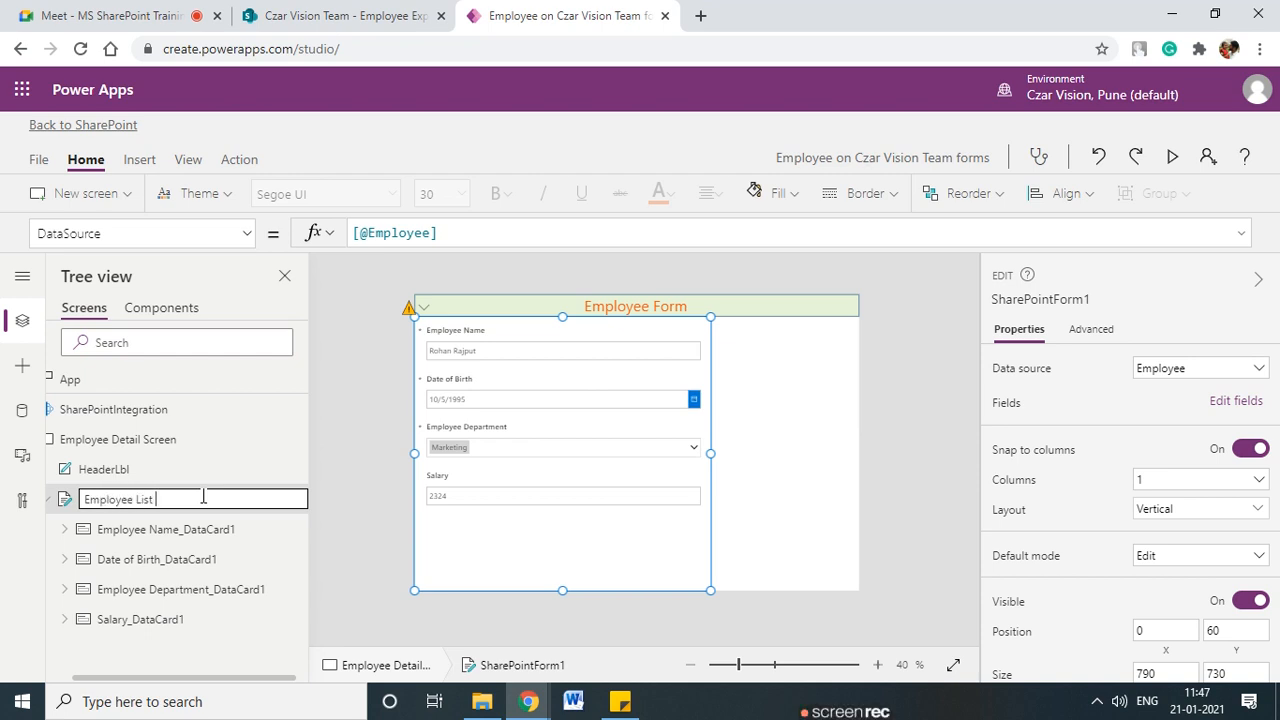
pyautogui.click(333, 540)
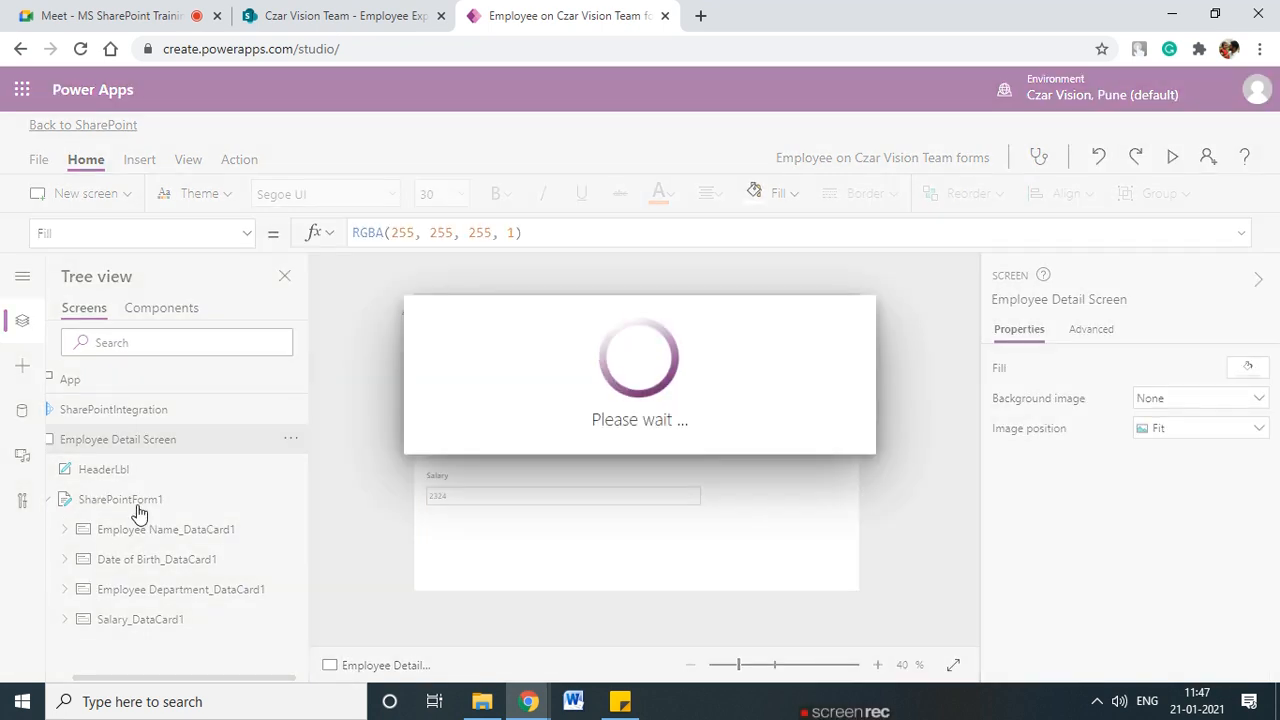
# - Rename the value input DataCardValue2 inside the Employee Name data card as dc_EmpName
pyautogui.click(64, 529)
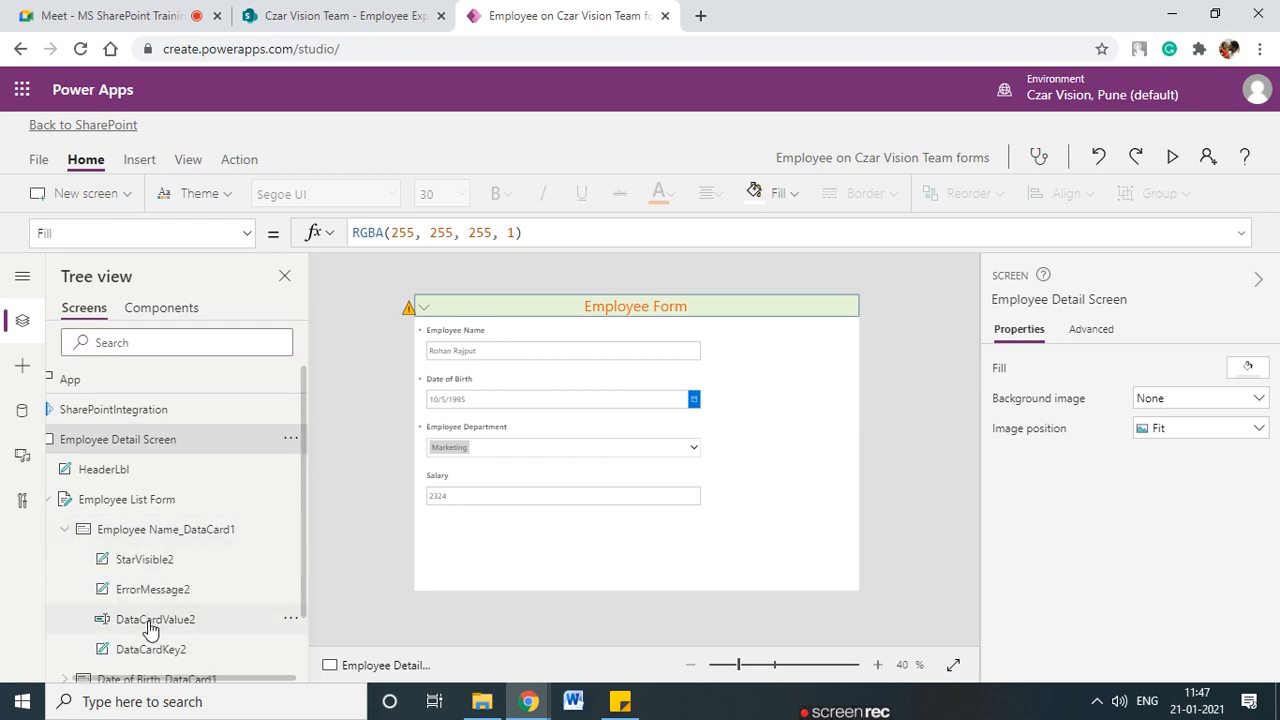
pyautogui.scroll(-1, 148, 628)
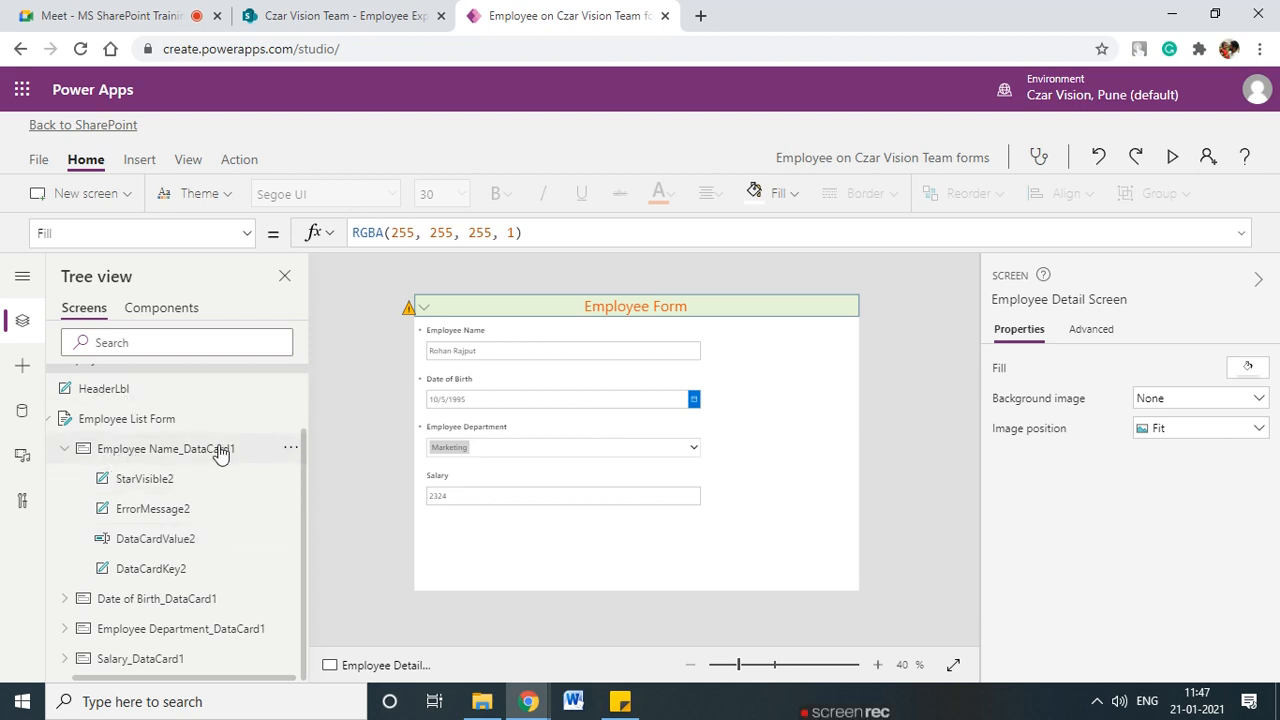
pyautogui.click(290, 542)
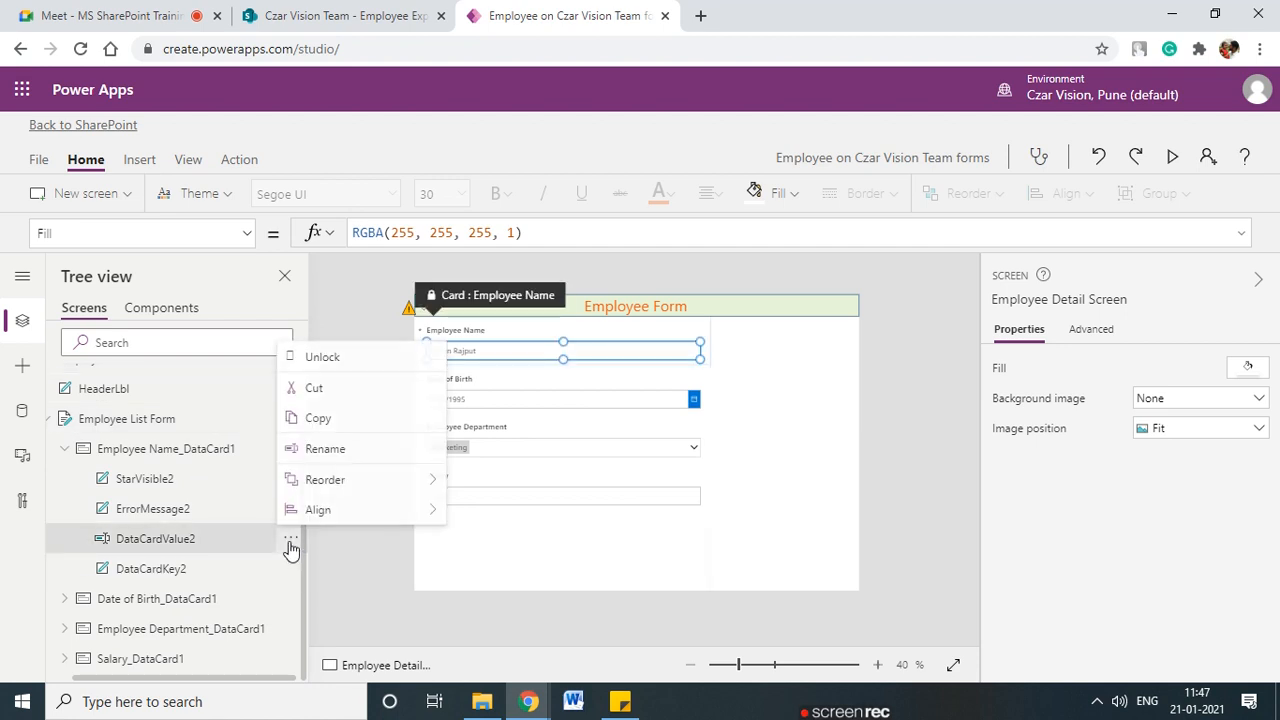
pyautogui.click(335, 455)
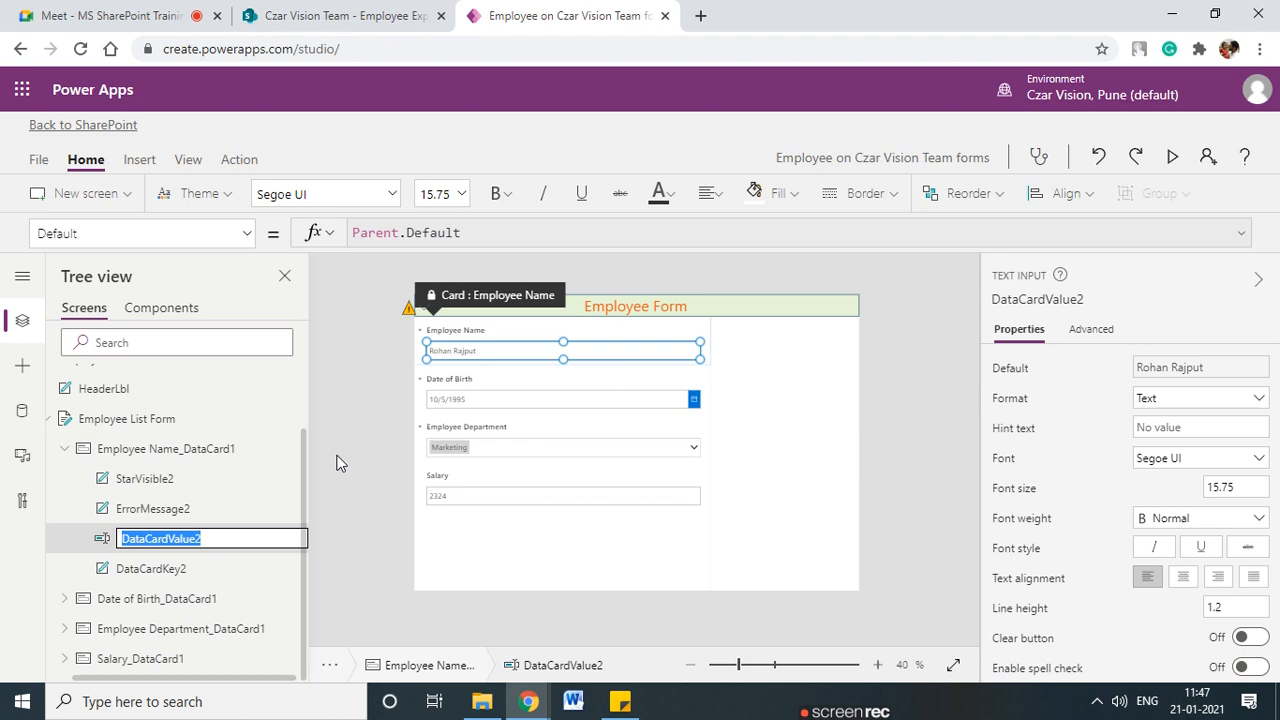
pyautogui.write('dc_Emp')
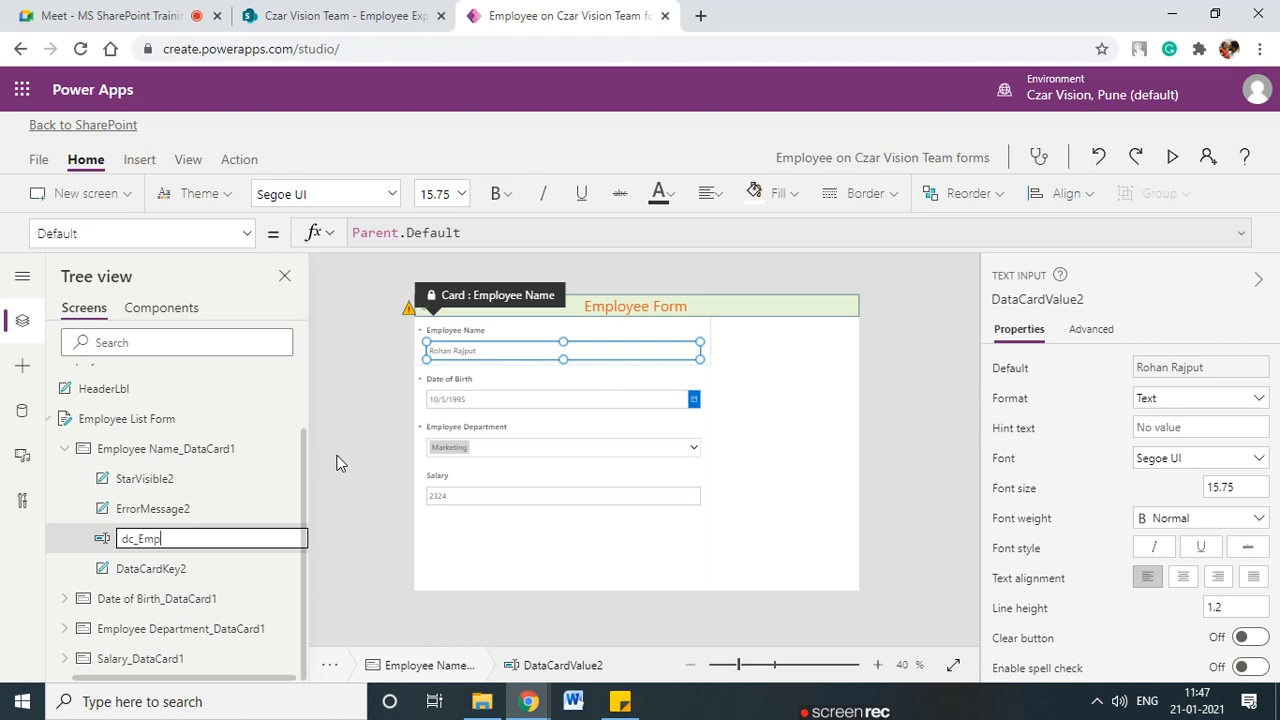
pyautogui.write('Name')
pyautogui.click(395, 531)
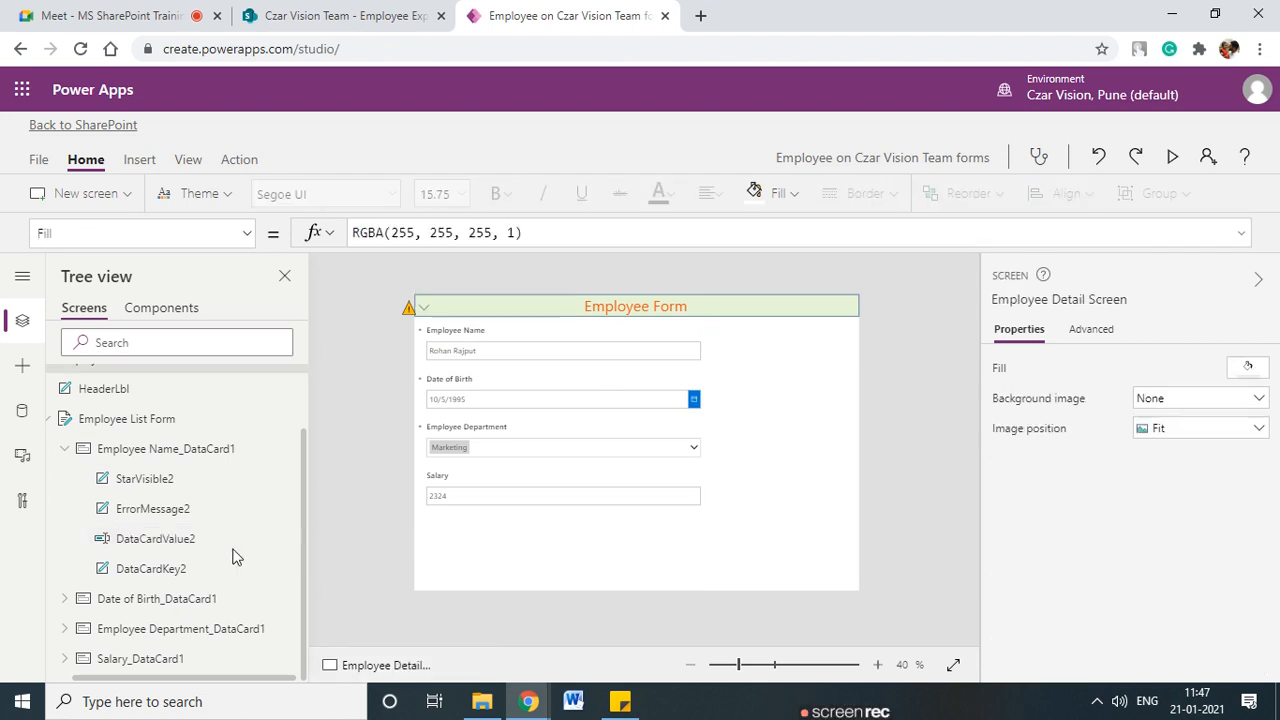
# - Collapse the Employee Name data card and rename the date picker DataCardValue3 in the Date of Birth card as dc_DOB
pyautogui.click(64, 449)
pyautogui.click(64, 559)
pyautogui.scroll(-1, 137, 608)
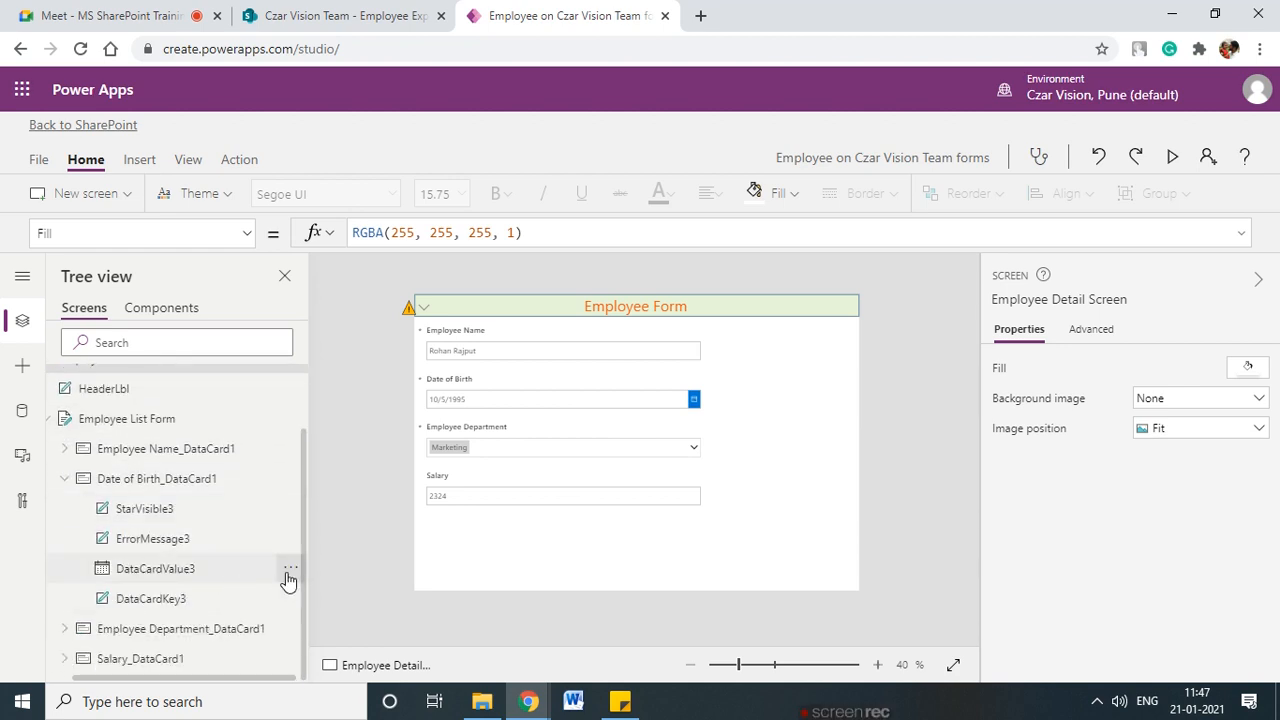
pyautogui.click(289, 572)
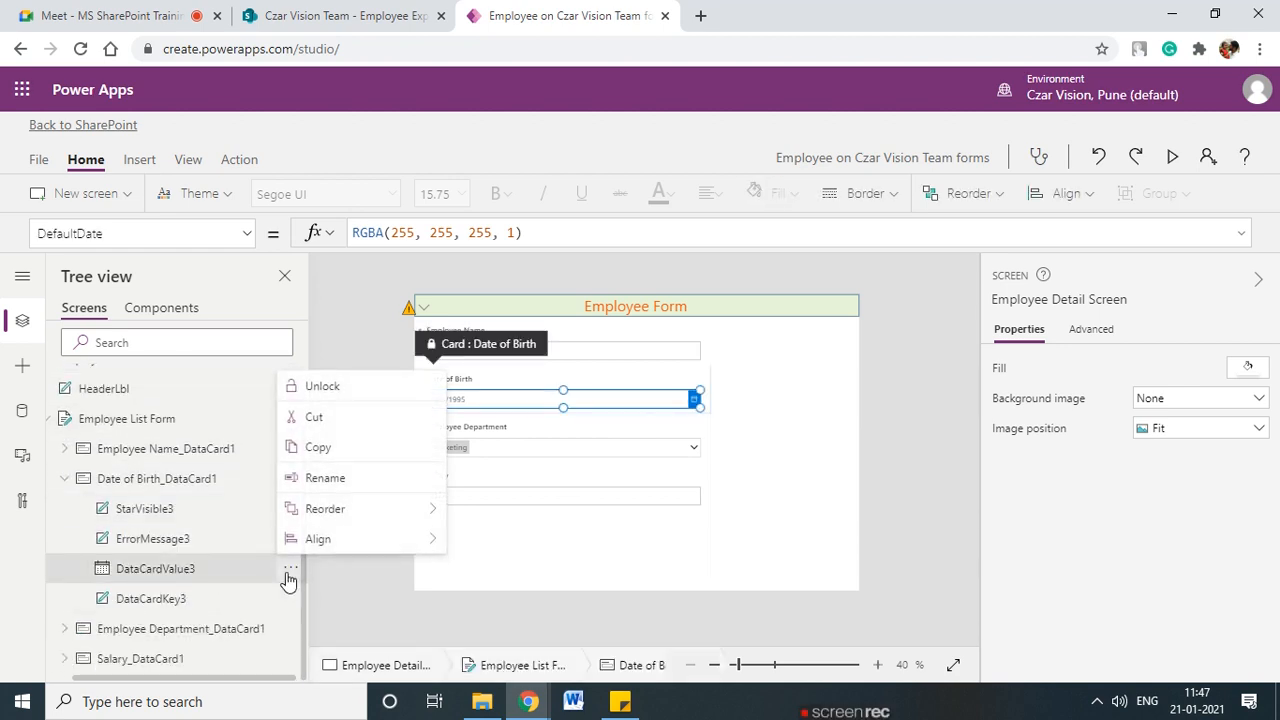
pyautogui.click(325, 478)
pyautogui.write('dc_DOB')
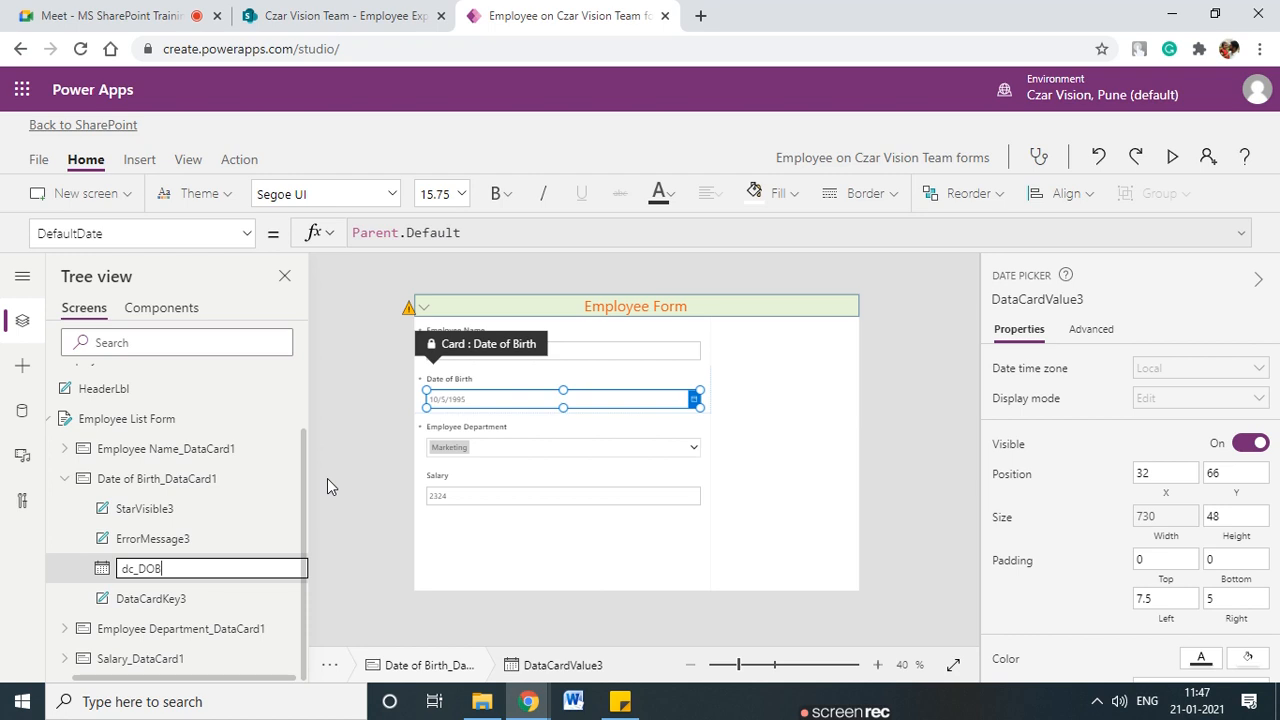
pyautogui.click(351, 557)
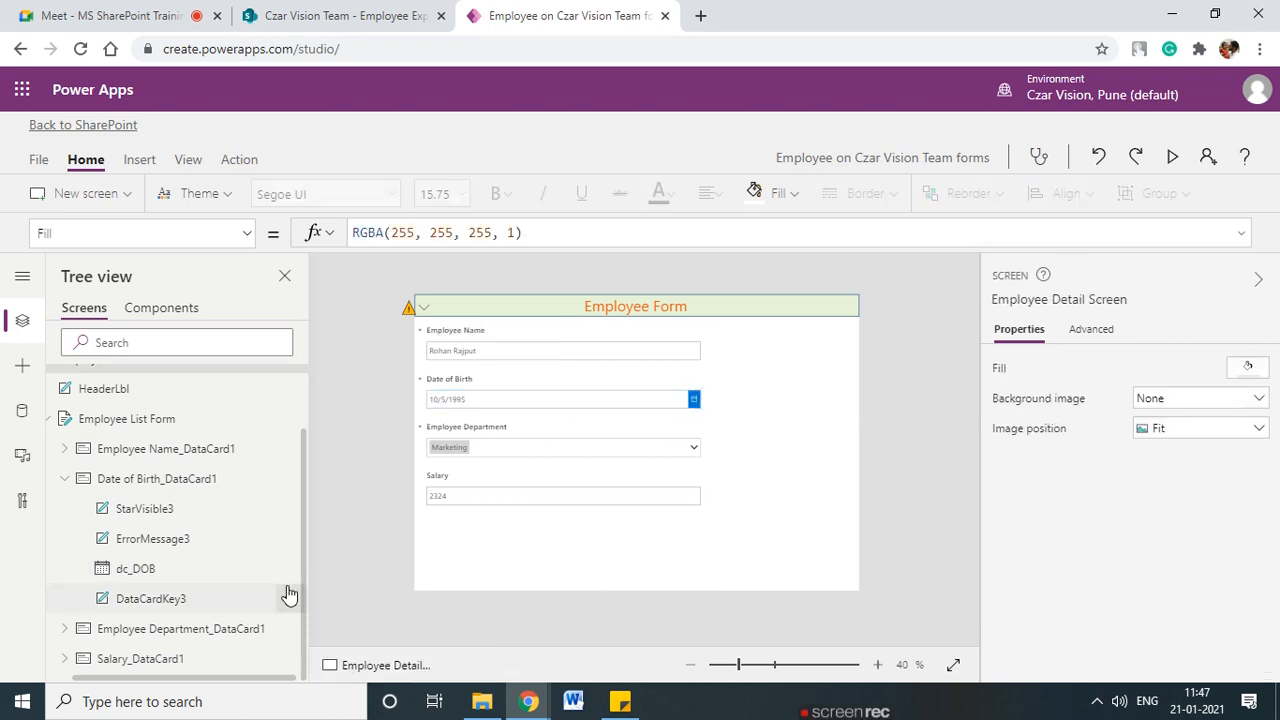
# - Collapse the Date of Birth data card and rename the combo box DataCardValue4 in the Employee Department card as dc_Dept
pyautogui.click(64, 479)
pyautogui.click(64, 586)
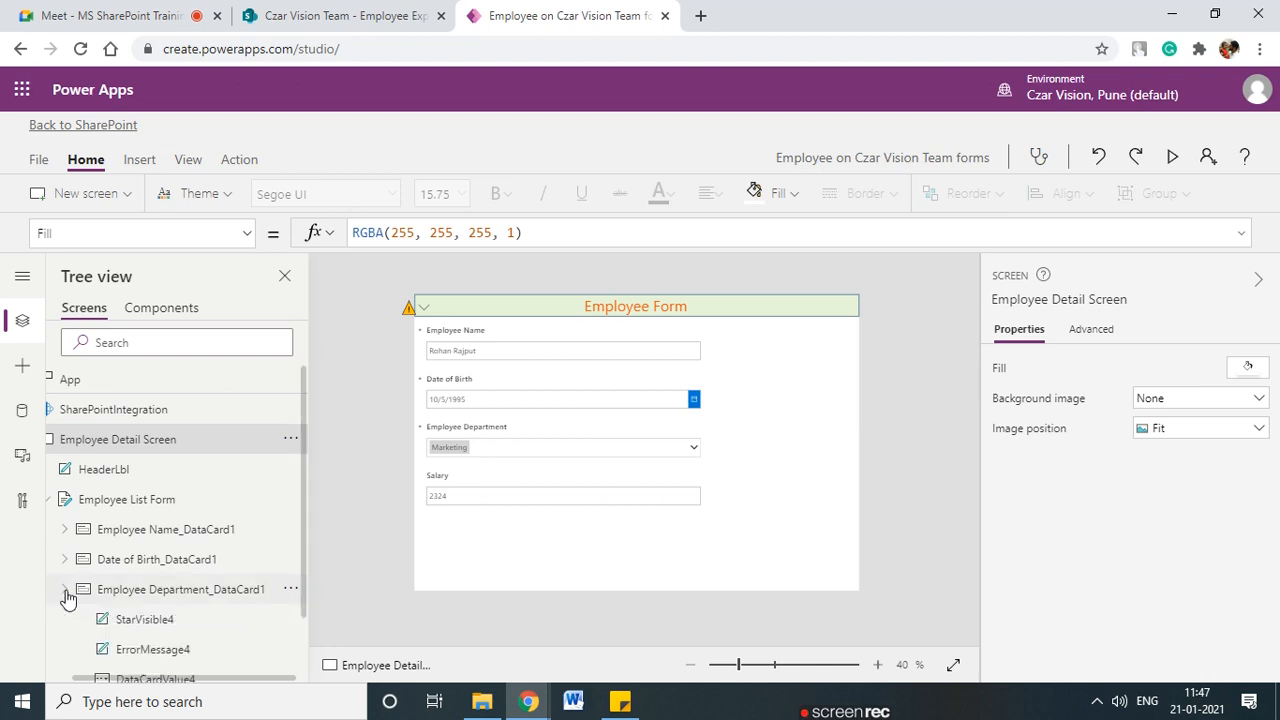
pyautogui.scroll(-1, 170, 600)
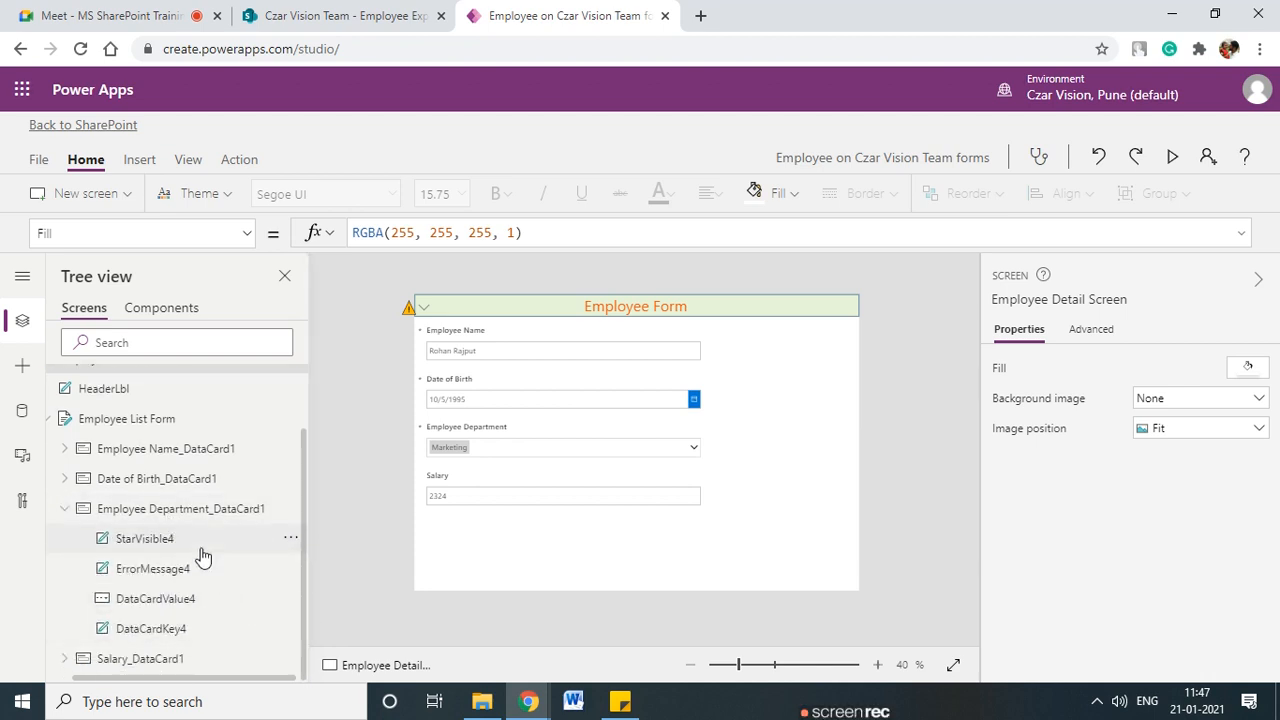
pyautogui.click(276, 600)
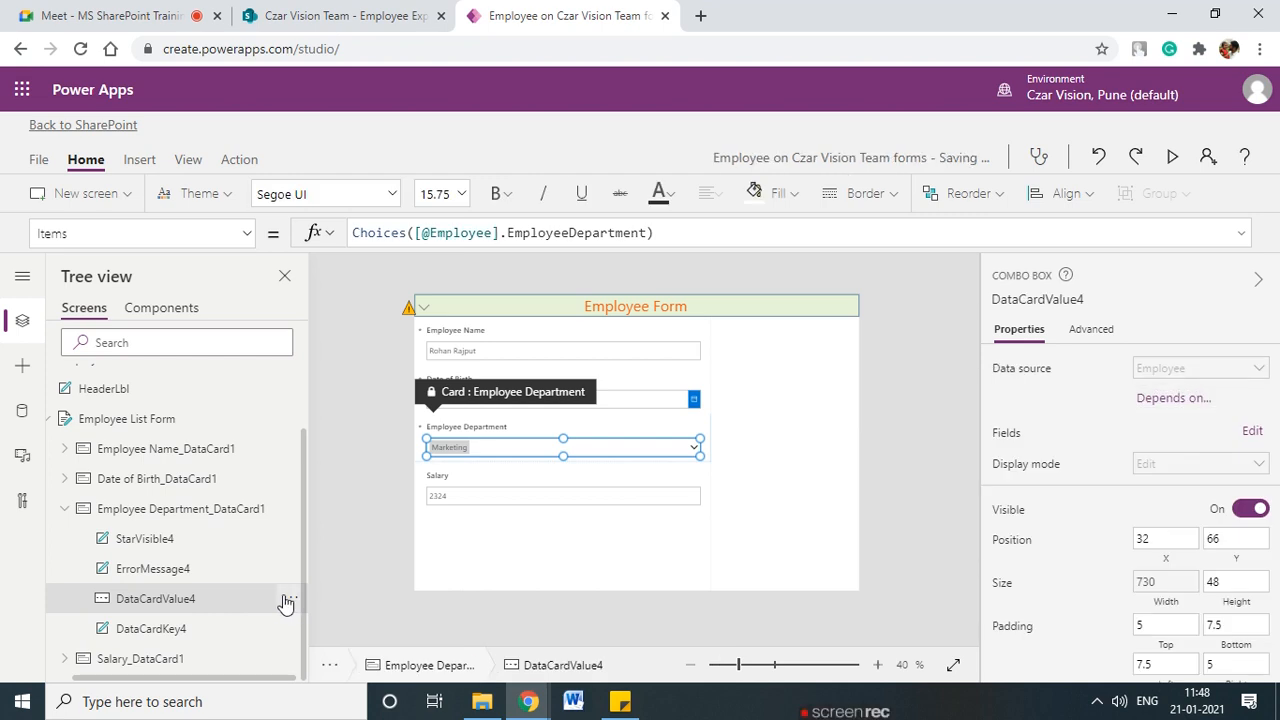
pyautogui.click(287, 600)
pyautogui.click(320, 507)
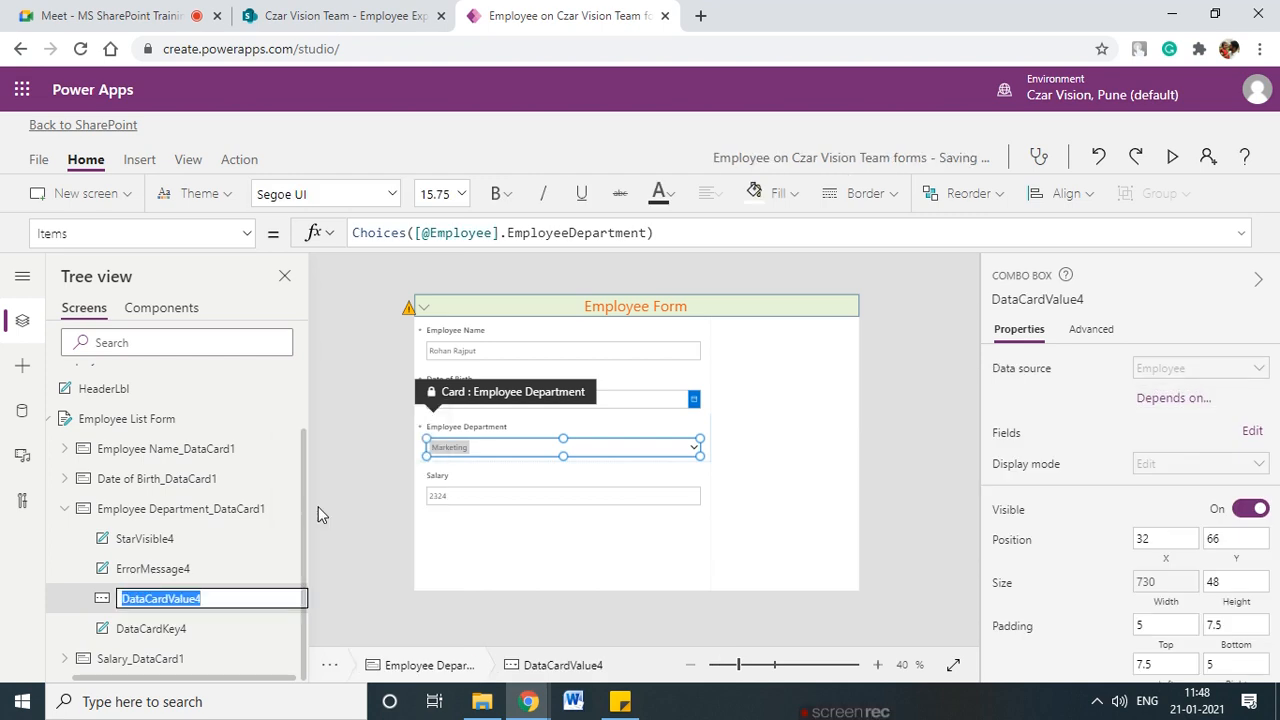
pyautogui.write('dc_Depy')
pyautogui.press('BackSpace')
pyautogui.write('t')
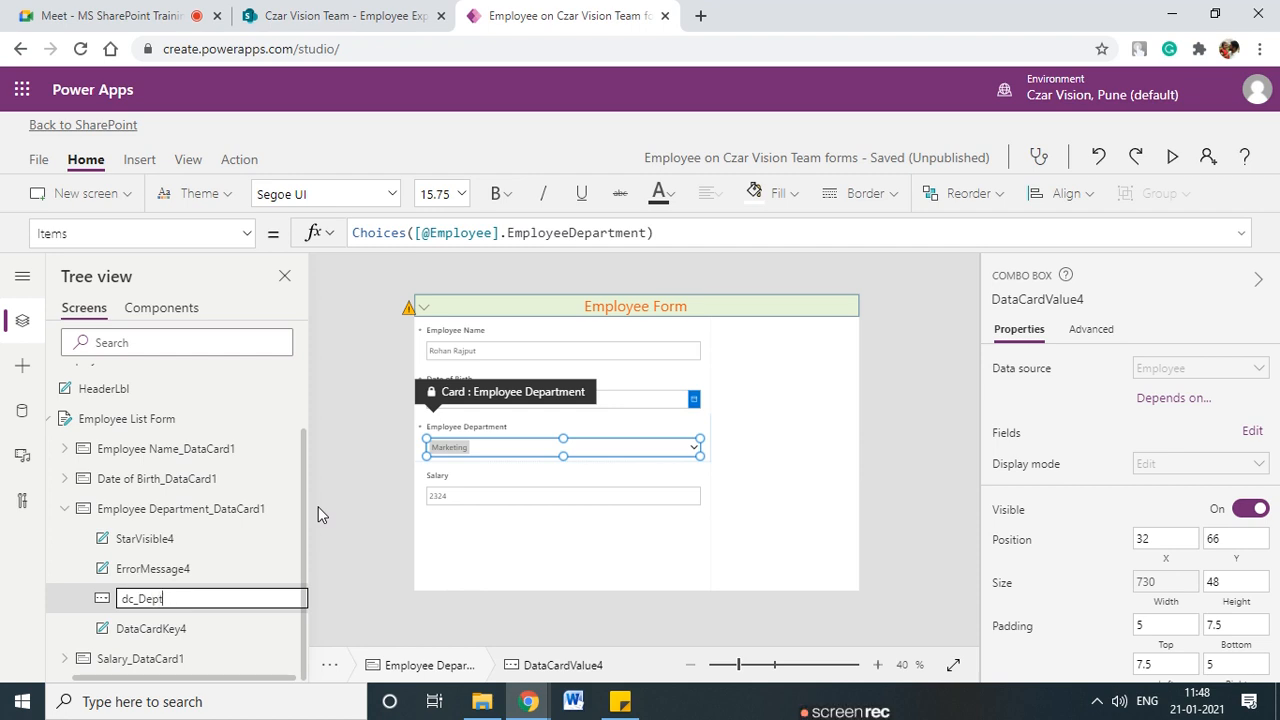
pyautogui.press('Escape')
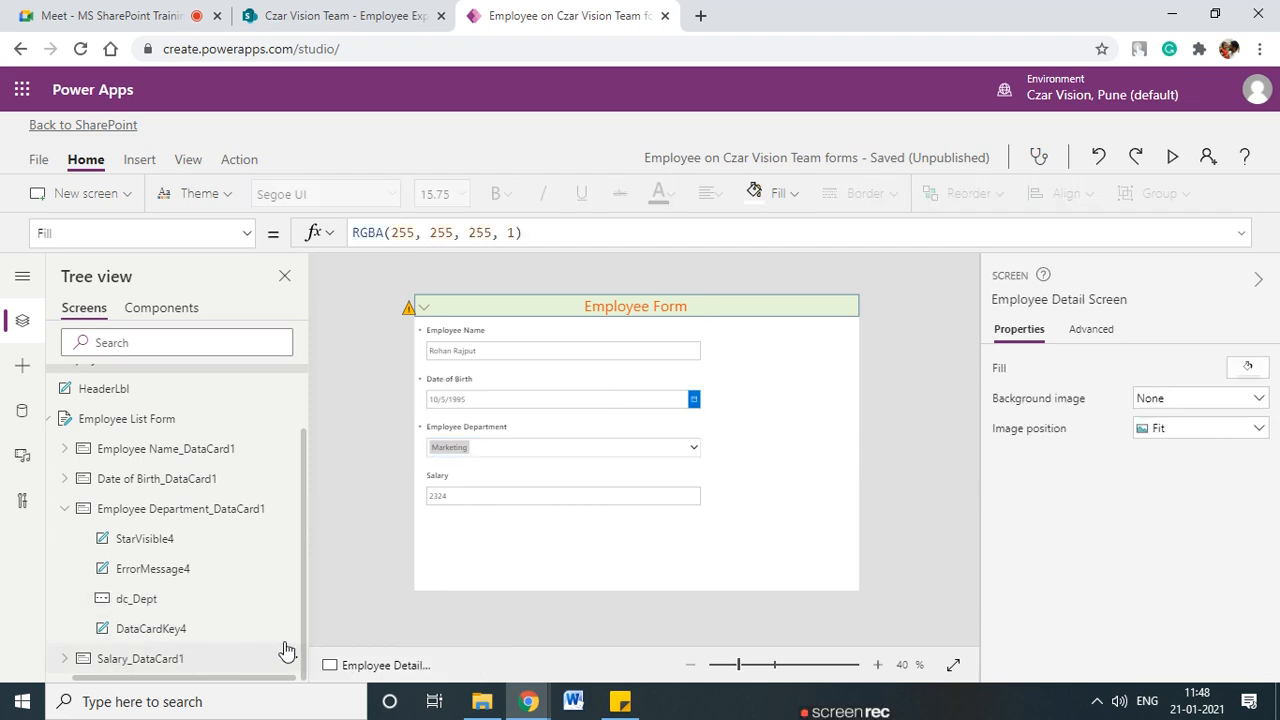
# - Collapse the Employee Department data card and rename the text input DataCardValue5 inside the Salary card as dc_EmpSal
pyautogui.click(63, 510)
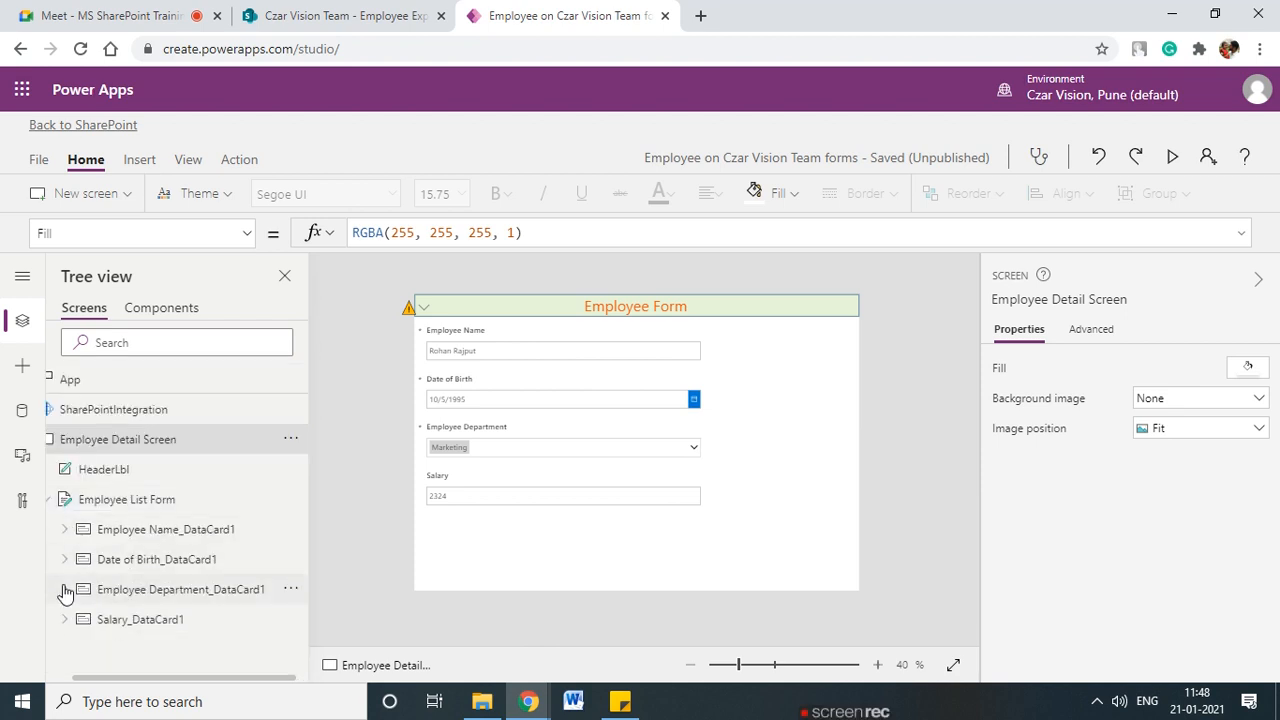
pyautogui.click(64, 622)
pyautogui.scroll(-1, 120, 635)
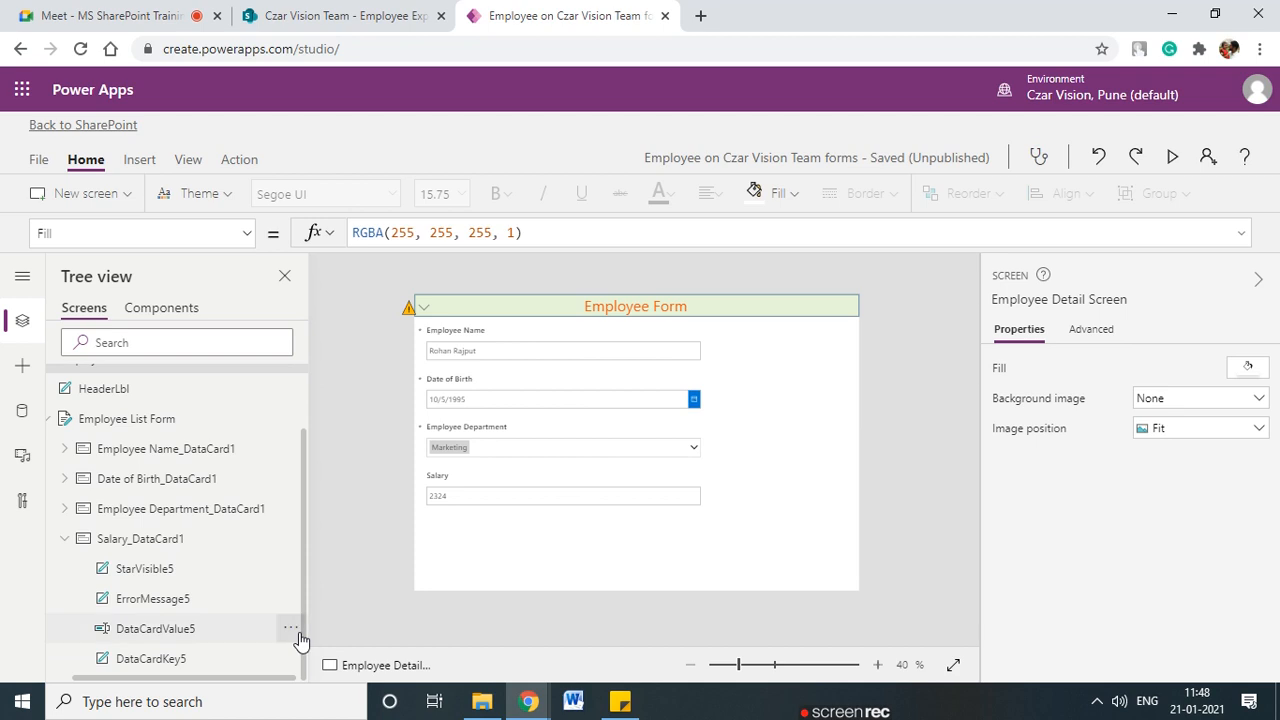
pyautogui.click(291, 628)
pyautogui.click(341, 540)
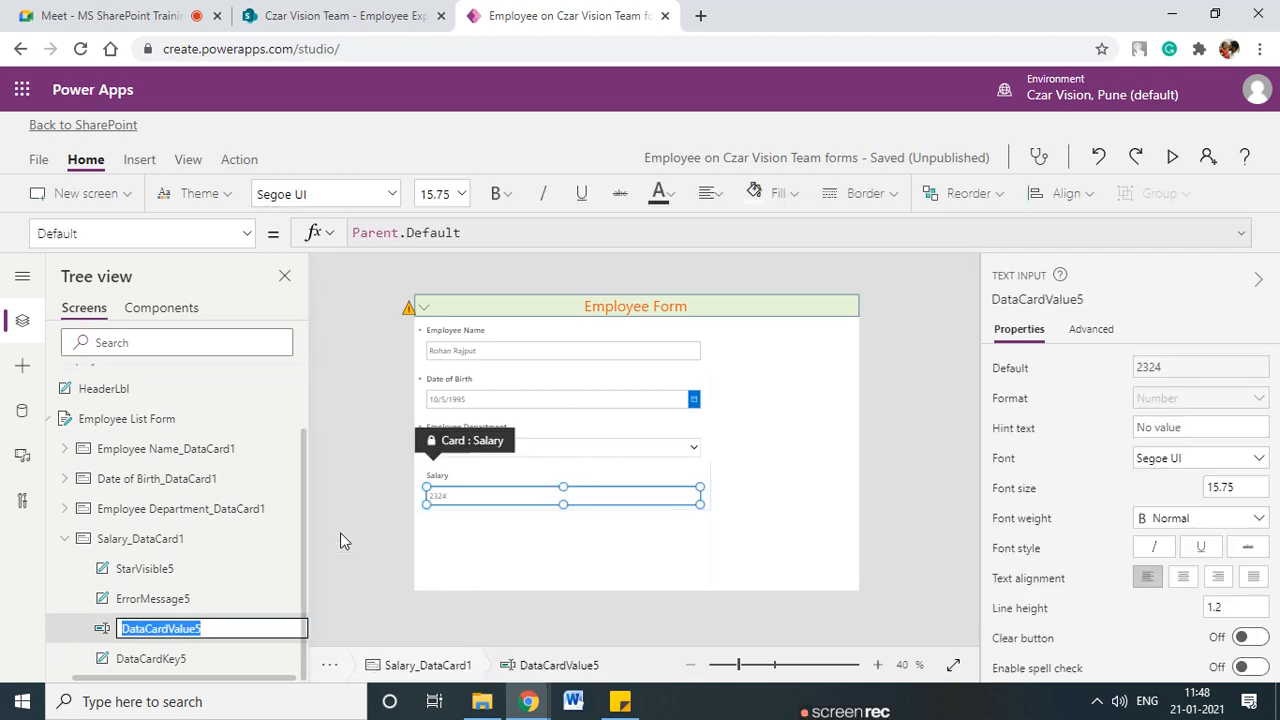
pyautogui.write('dc')
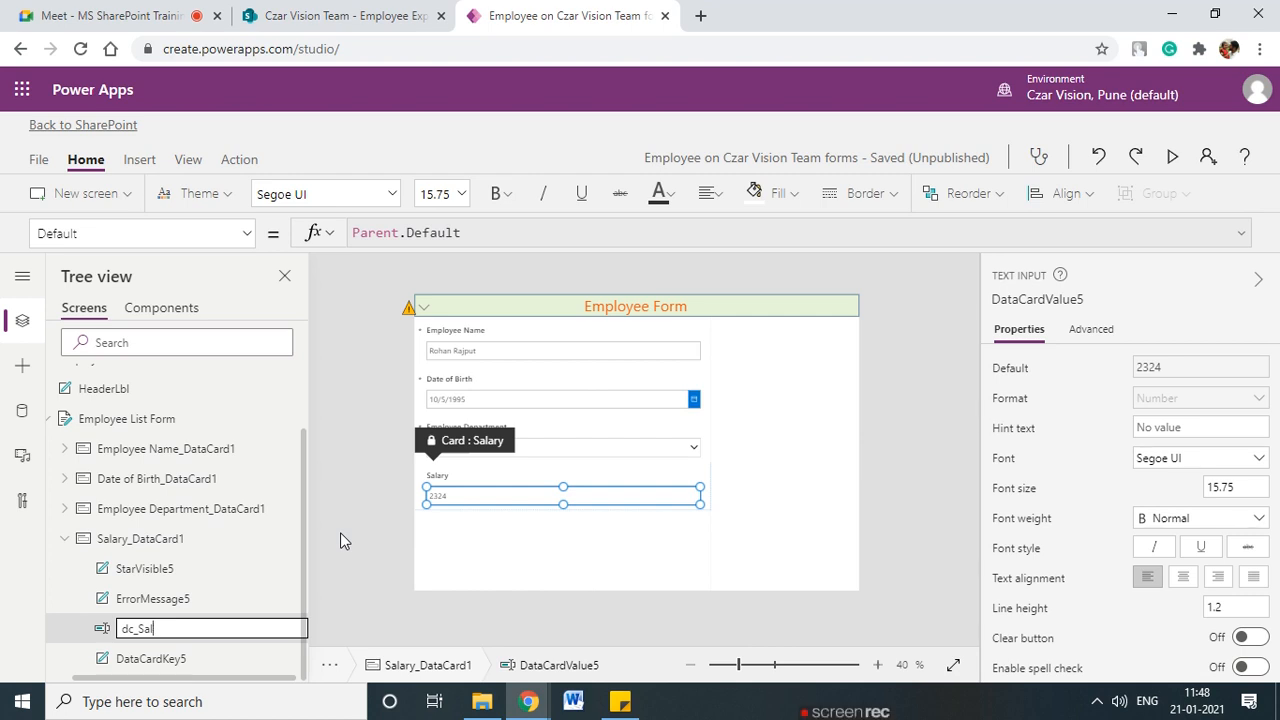
pyautogui.write('_EmpSal')
pyautogui.click(341, 561)
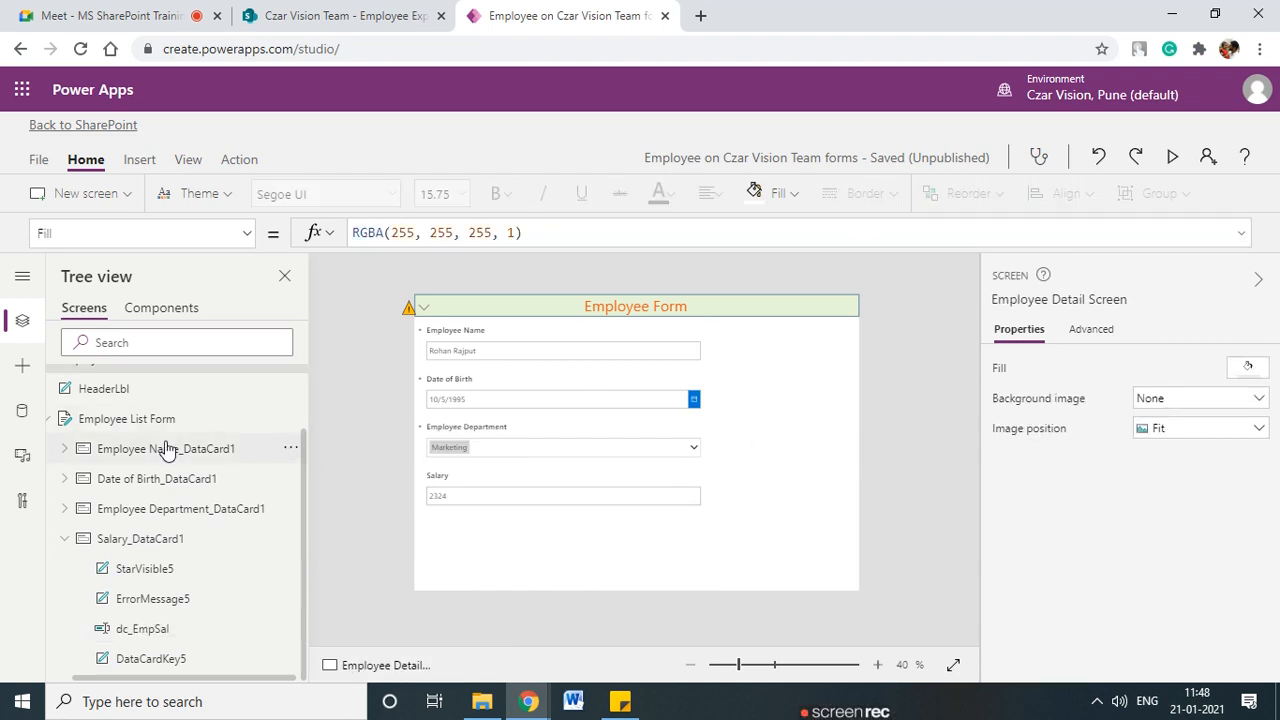
# - Set the Employee List Form to 2 columns and widen it to 1185 so it spans the full screen width
pyautogui.scroll(1, 125, 459)
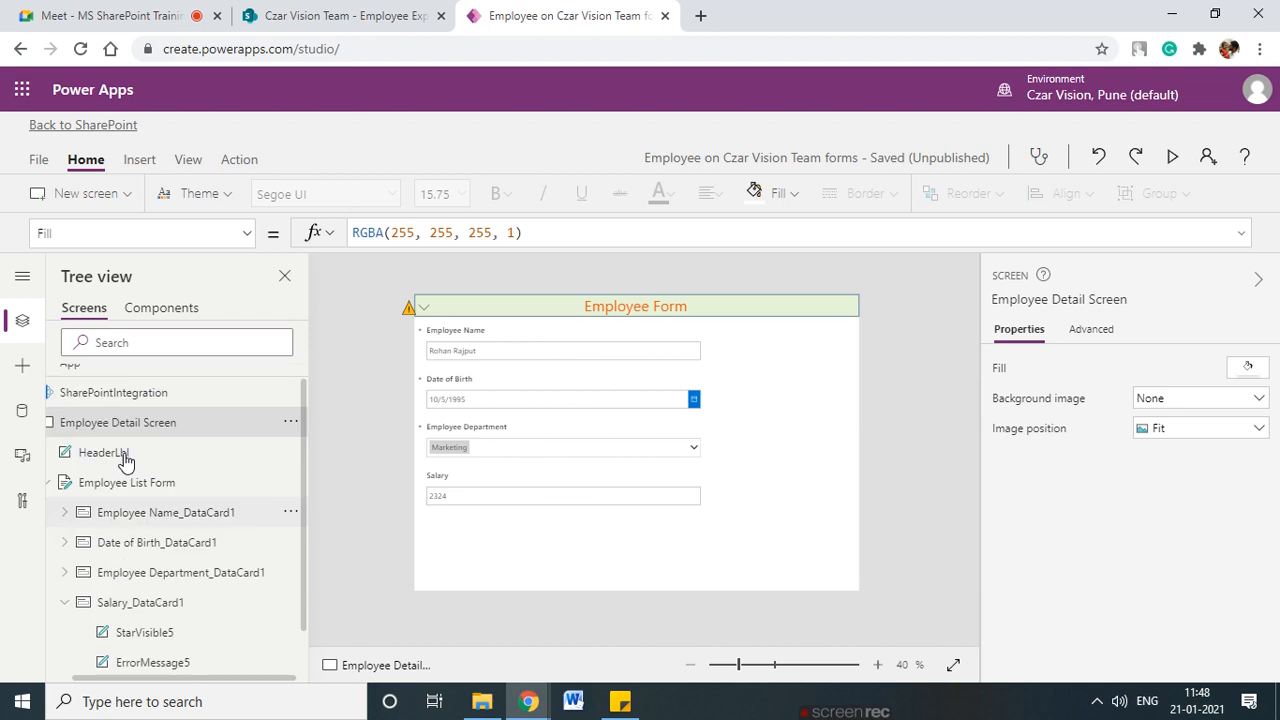
pyautogui.click(150, 500)
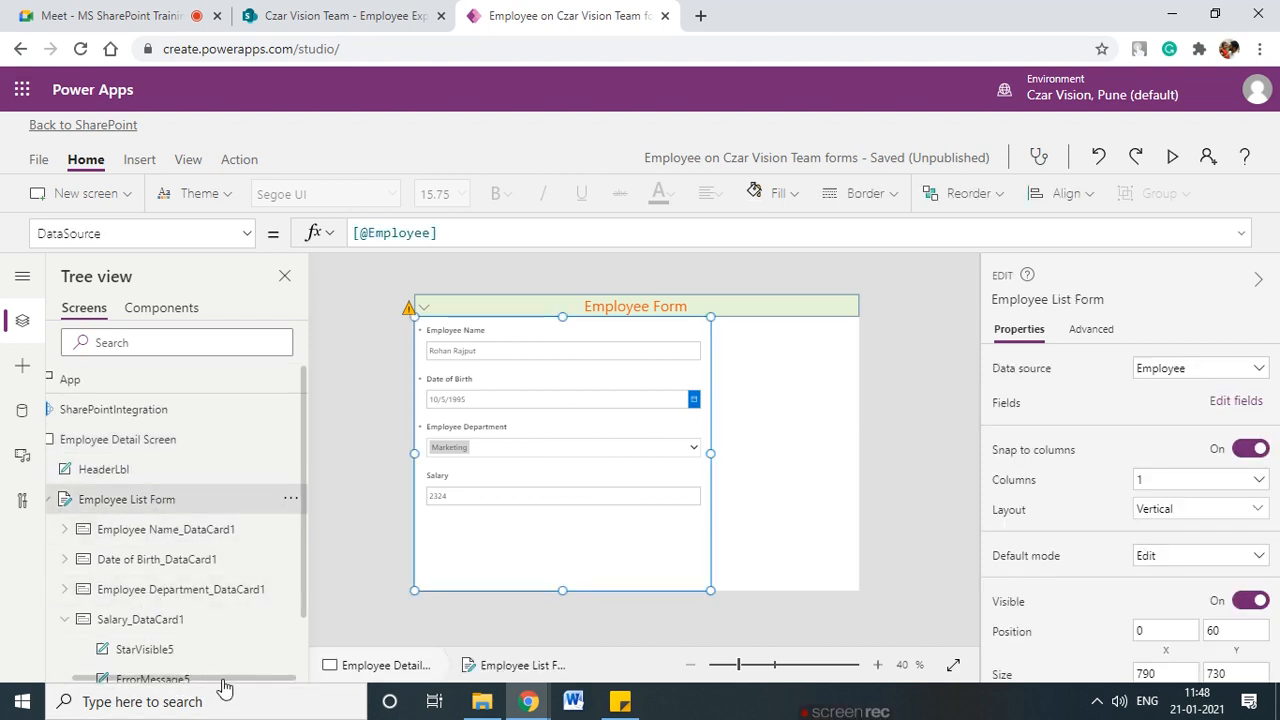
pyautogui.moveTo(220, 682); pyautogui.dragTo(196, 682)
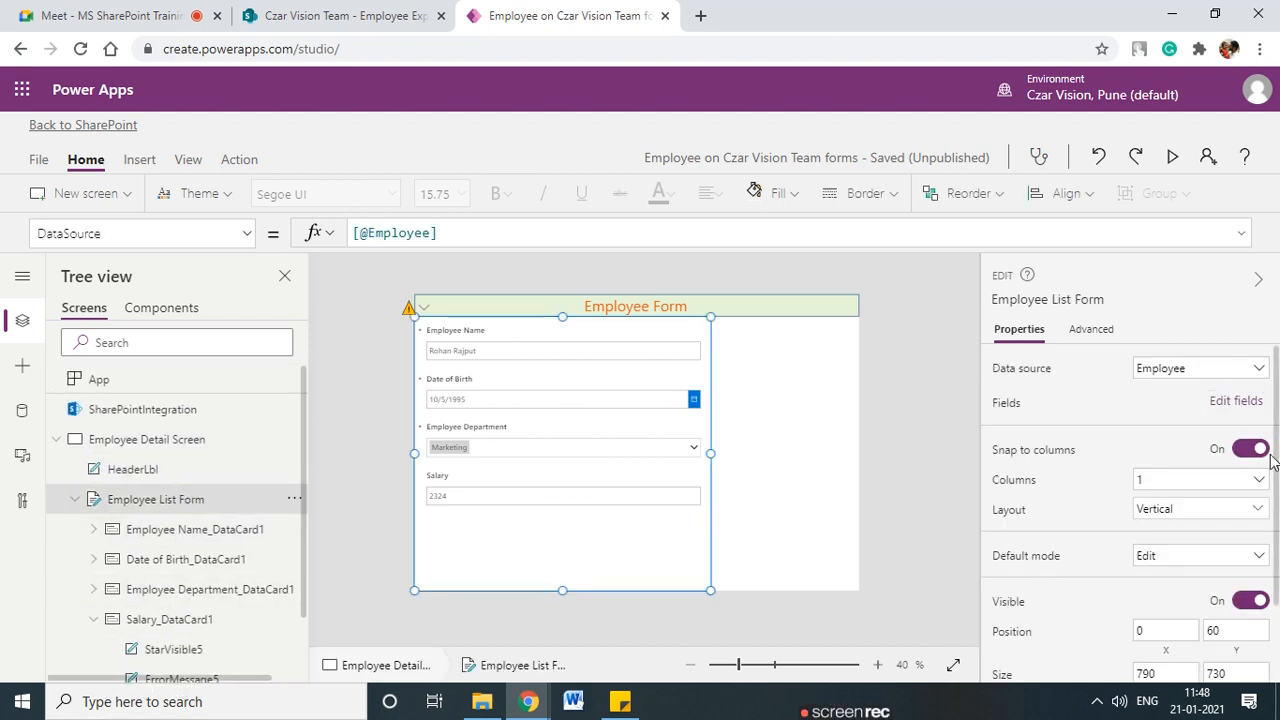
pyautogui.click(1262, 484)
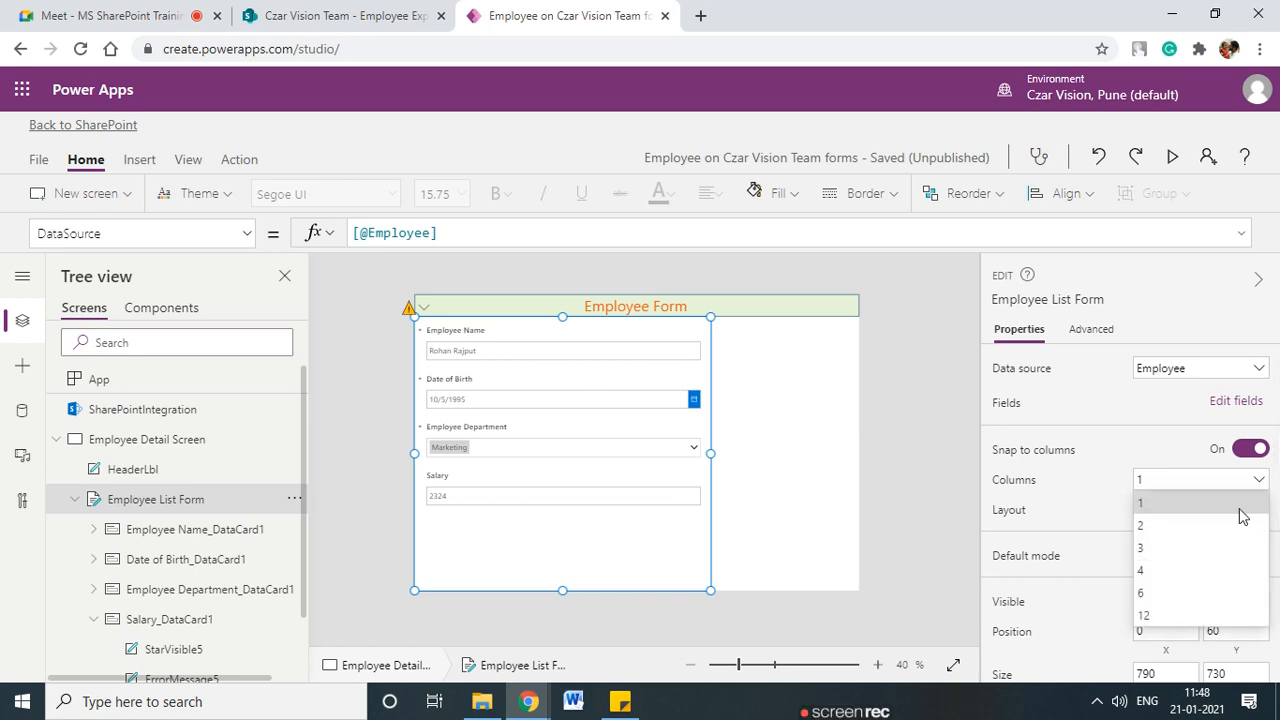
pyautogui.click(1178, 523)
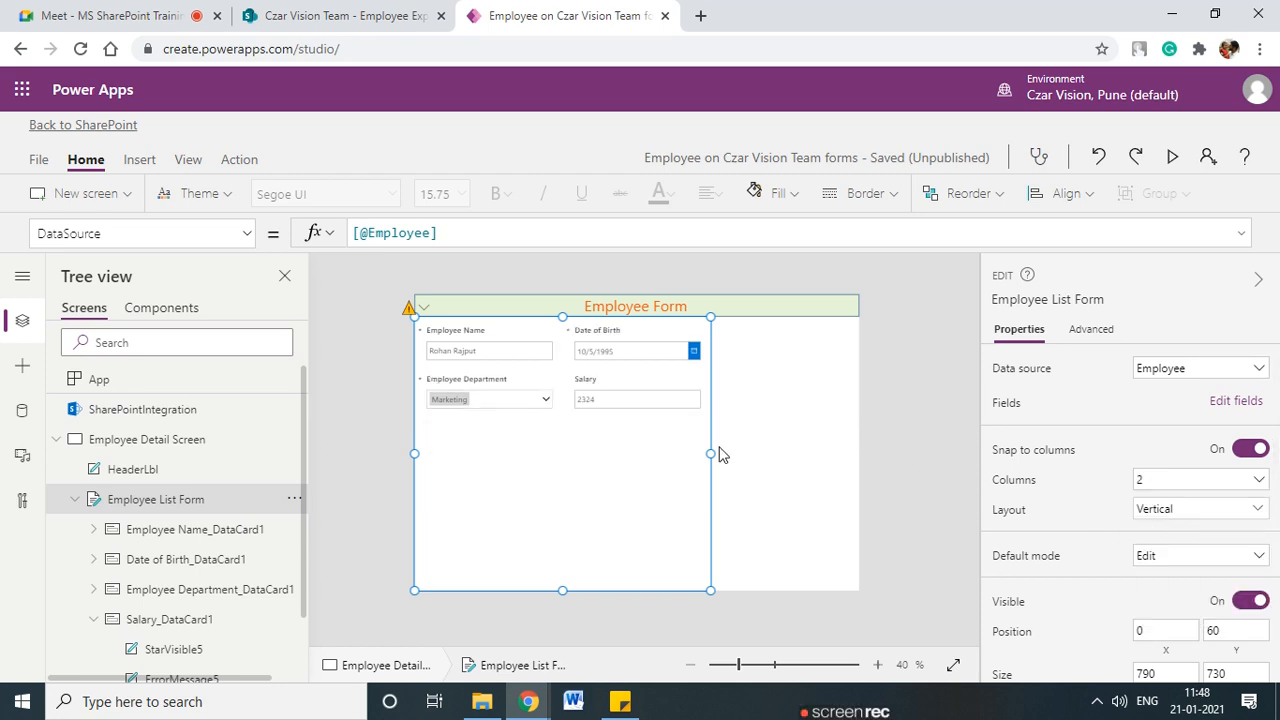
pyautogui.moveTo(710, 453); pyautogui.dragTo(903, 449)
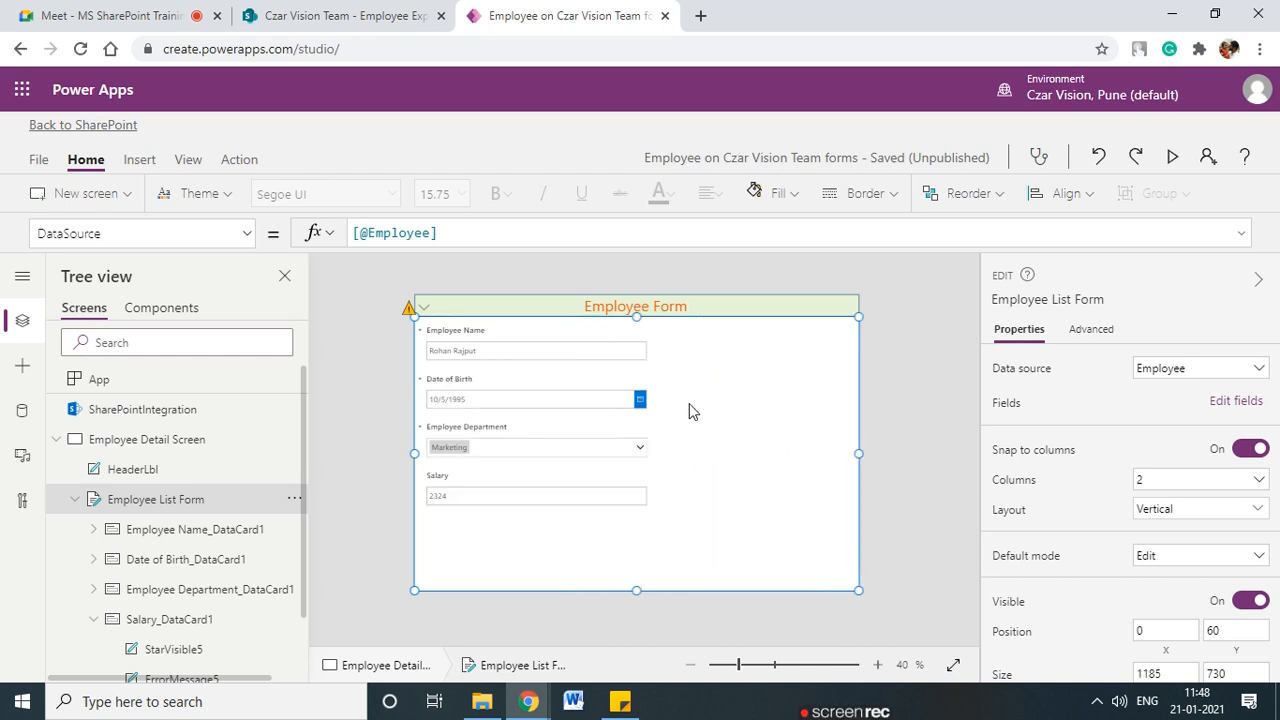
pyautogui.click(1215, 511)
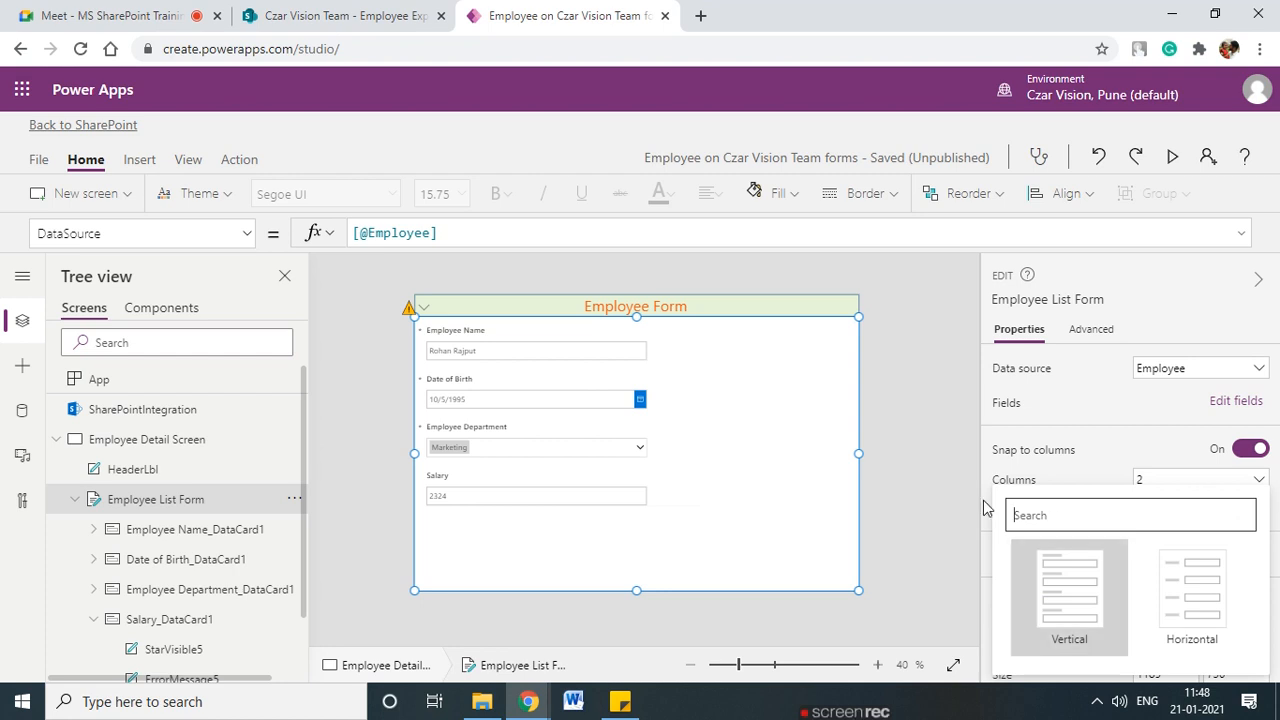
pyautogui.click(919, 495)
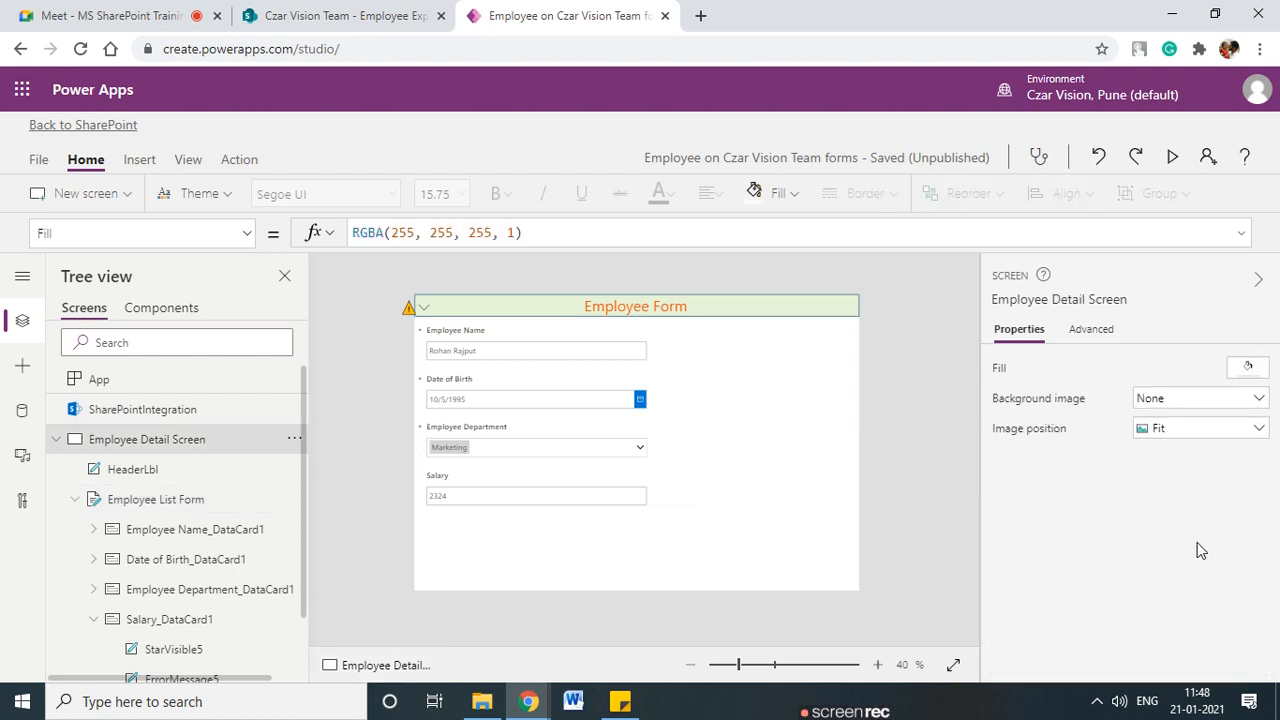
pyautogui.click(761, 455)
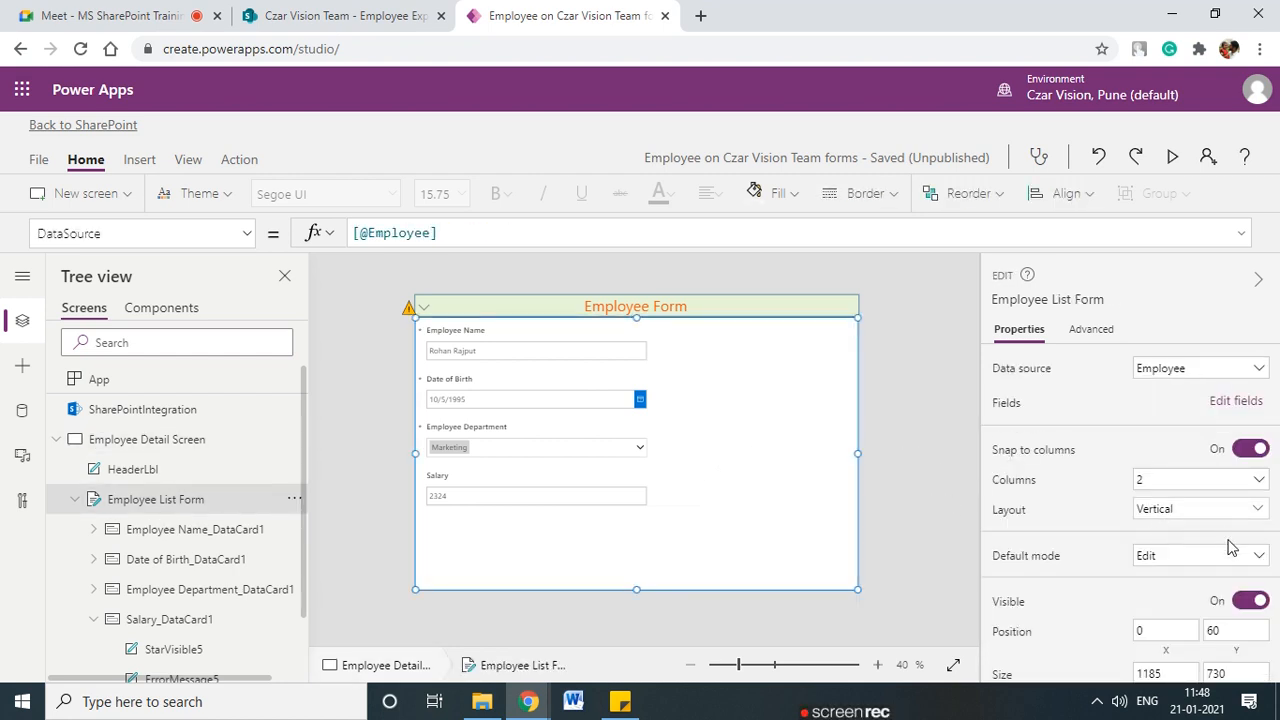
# - Switch the widened Employee List Form to 4 columns and back to 2 to rearrange its fields in two columns
pyautogui.click(1192, 482)
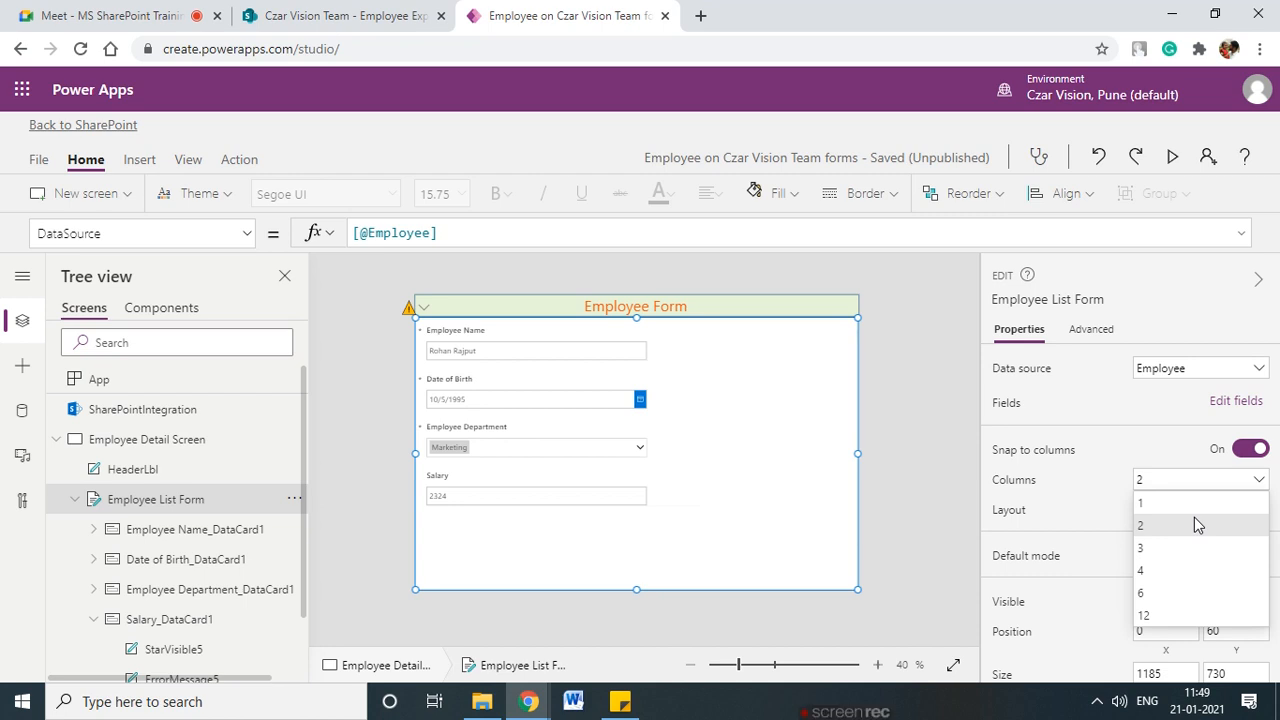
pyautogui.click(1198, 570)
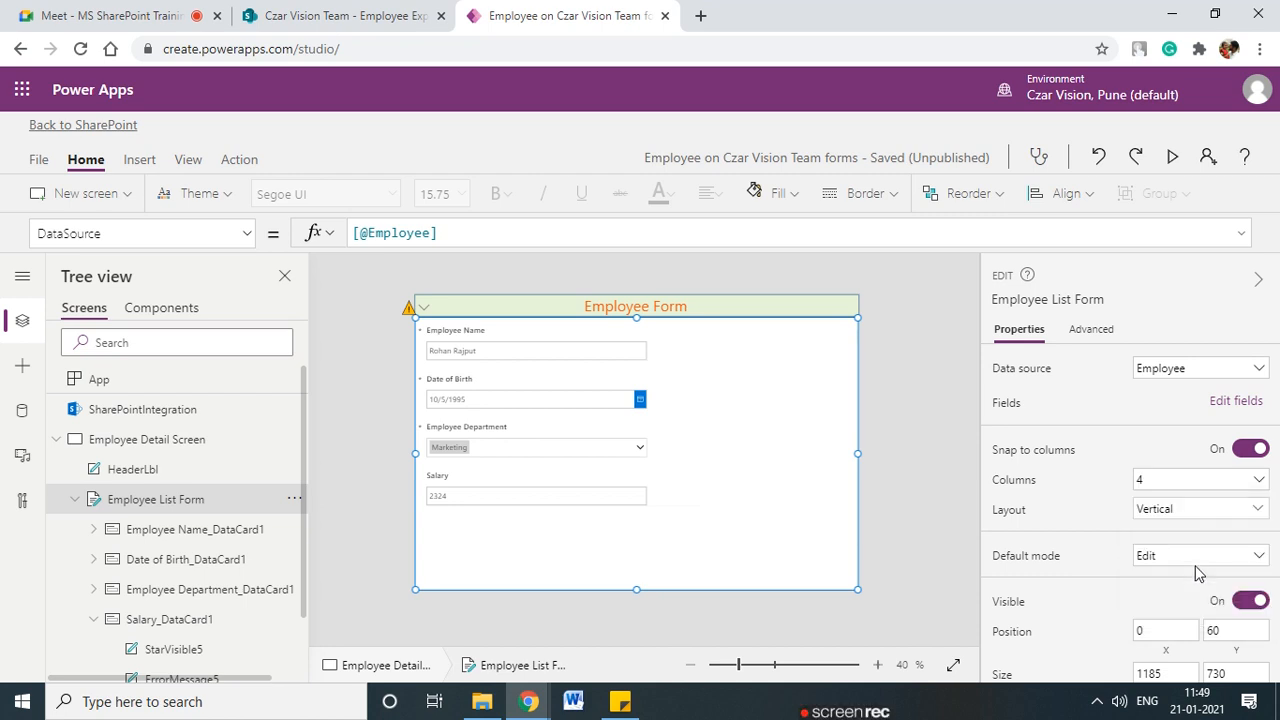
pyautogui.click(1188, 482)
pyautogui.click(1147, 525)
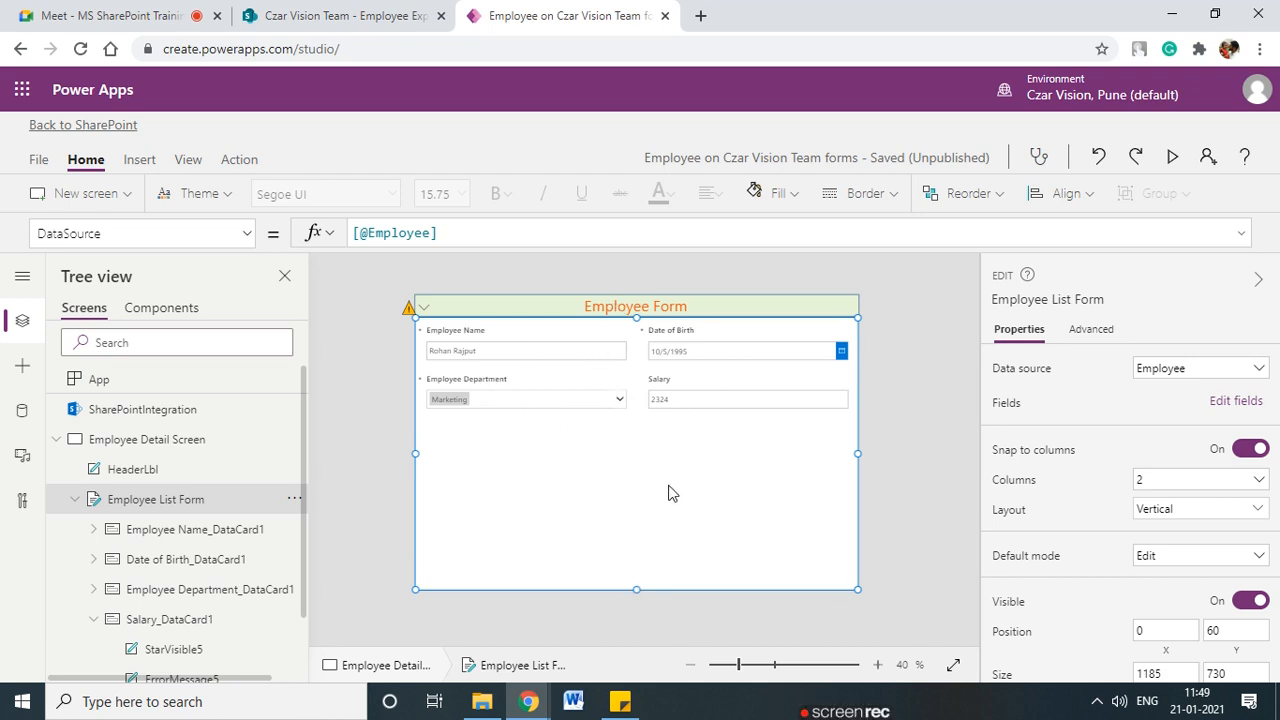
# - Switch to SharePoint to check the Emp ID column in the Employee Experience and Employee lists, and return to the Power Apps form
pyautogui.click(528, 360)
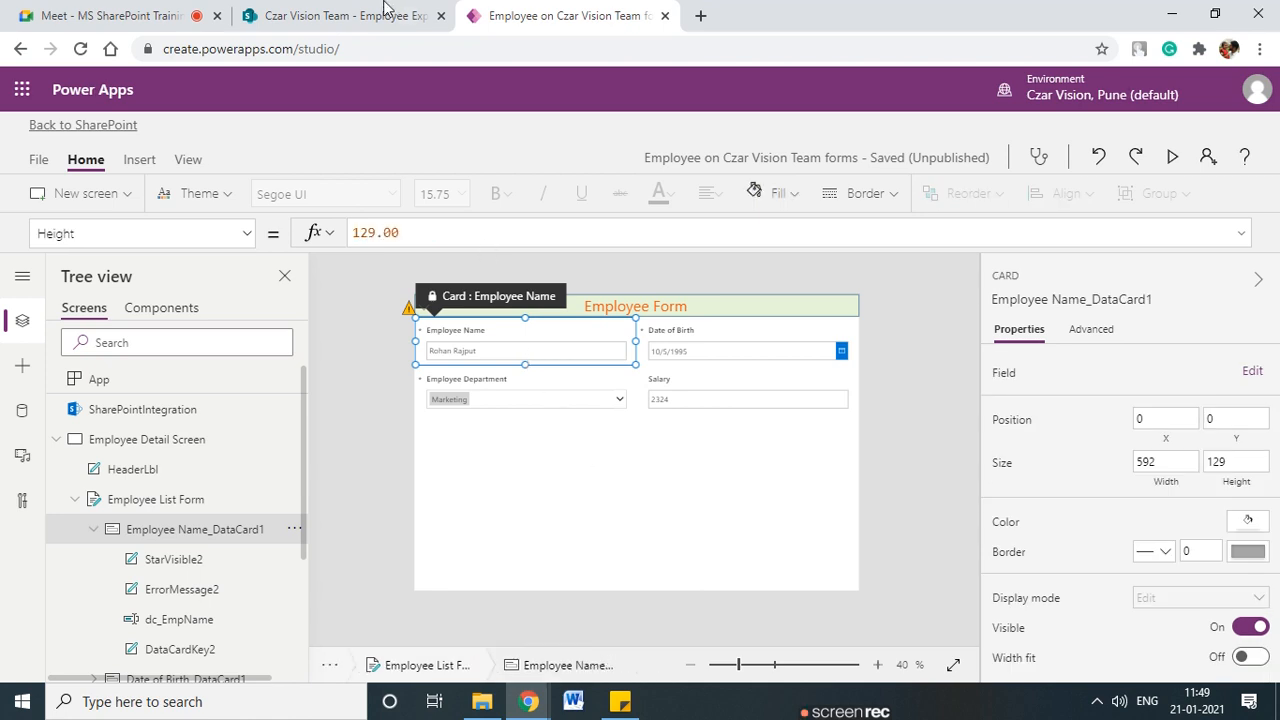
pyautogui.click(340, 15)
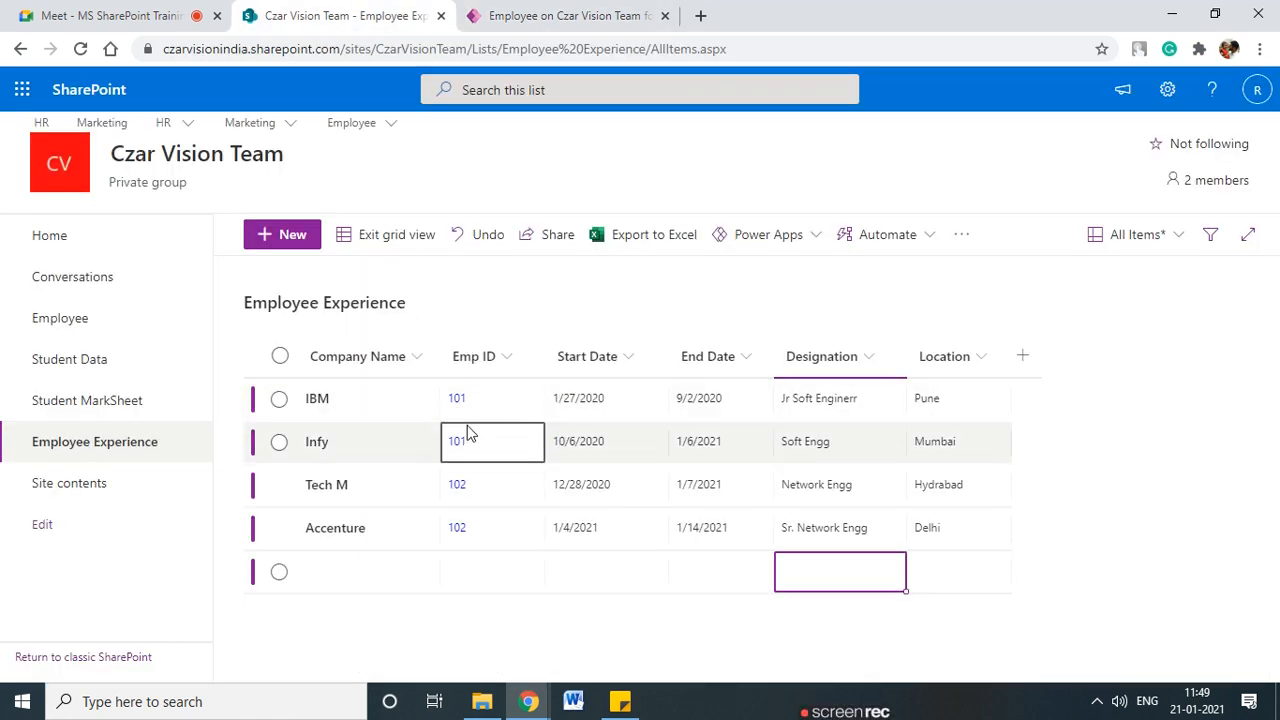
pyautogui.click(52, 320)
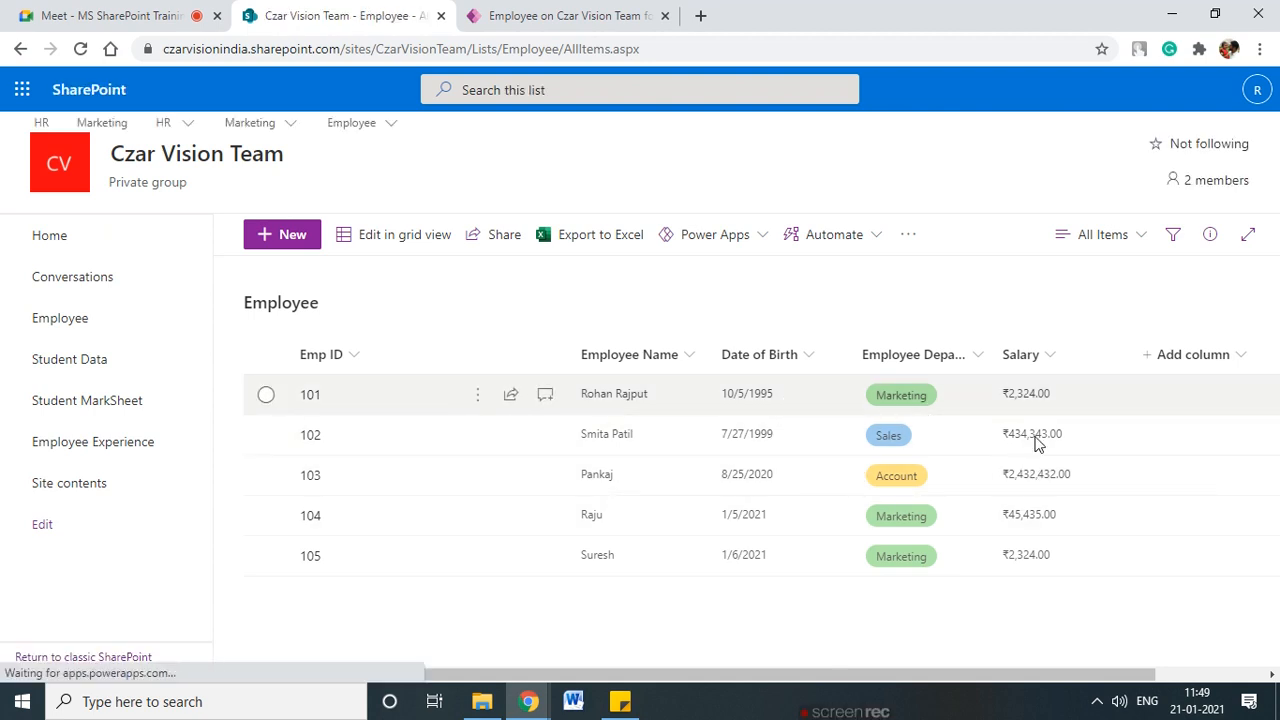
pyautogui.hotkey('ctrl', 'Tab')
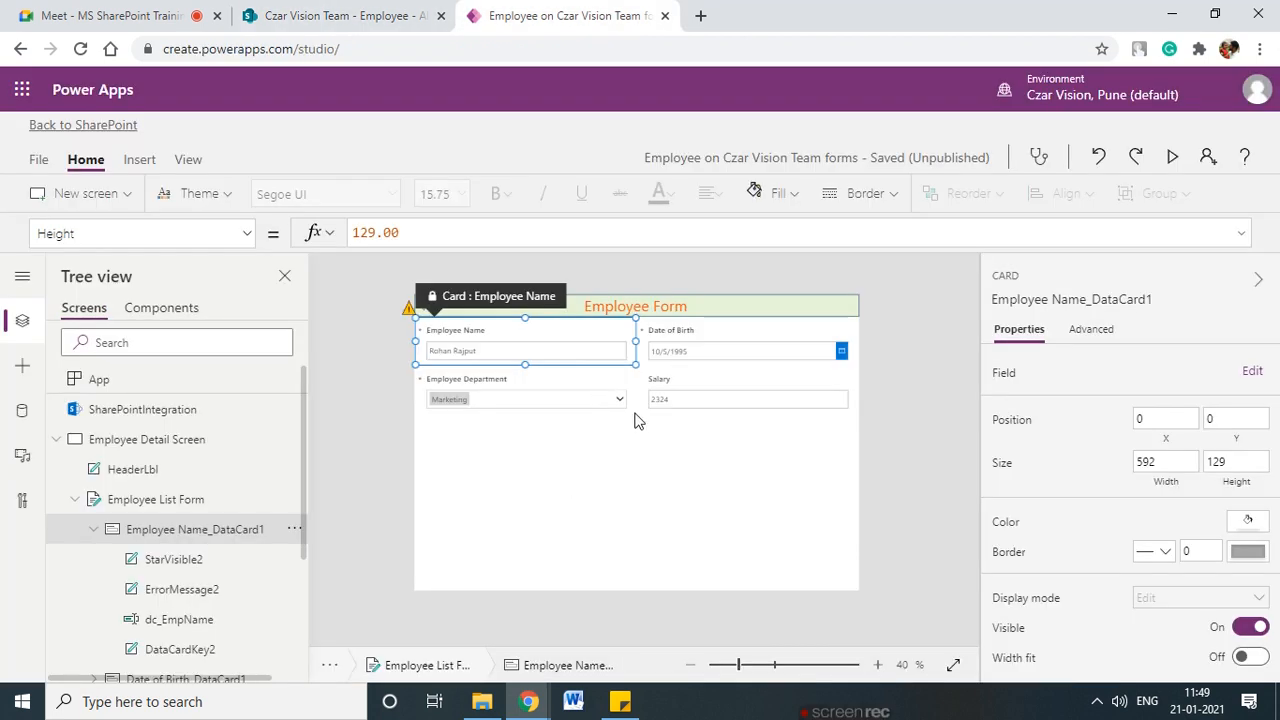
# - Open field editing for the Employee List Form and search the available fields for "emp"
pyautogui.click(640, 425)
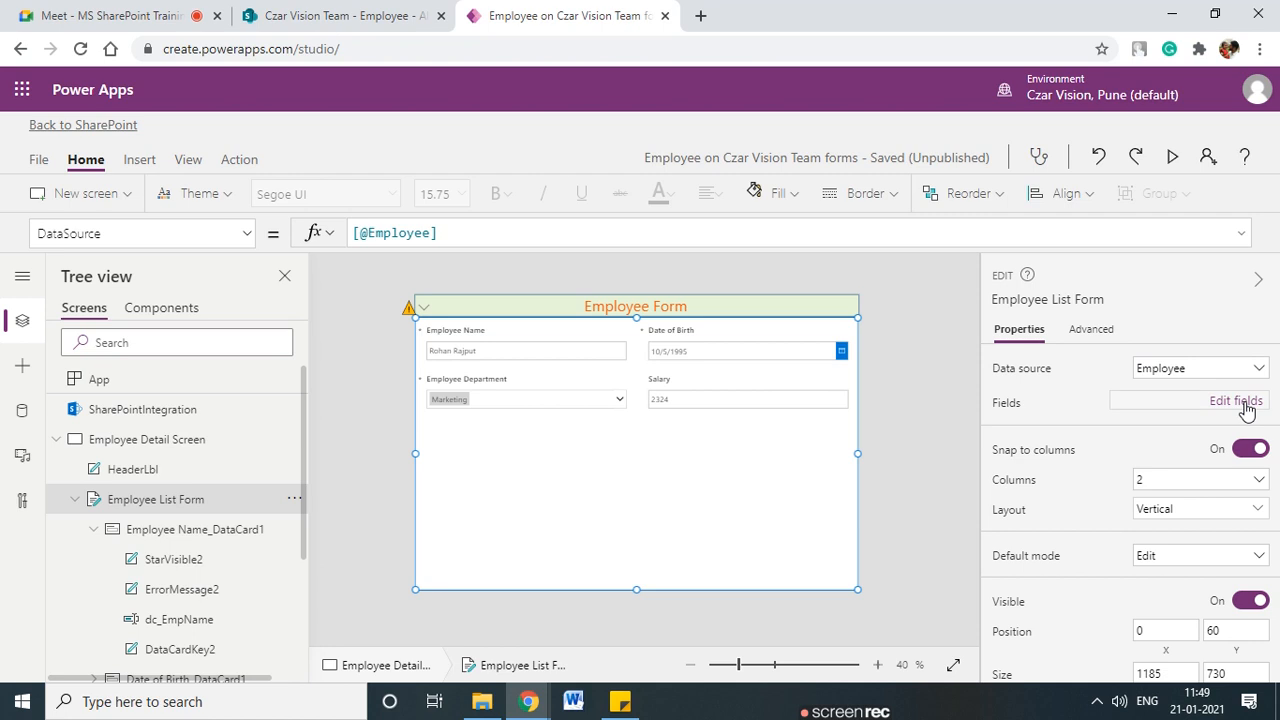
pyautogui.click(1240, 402)
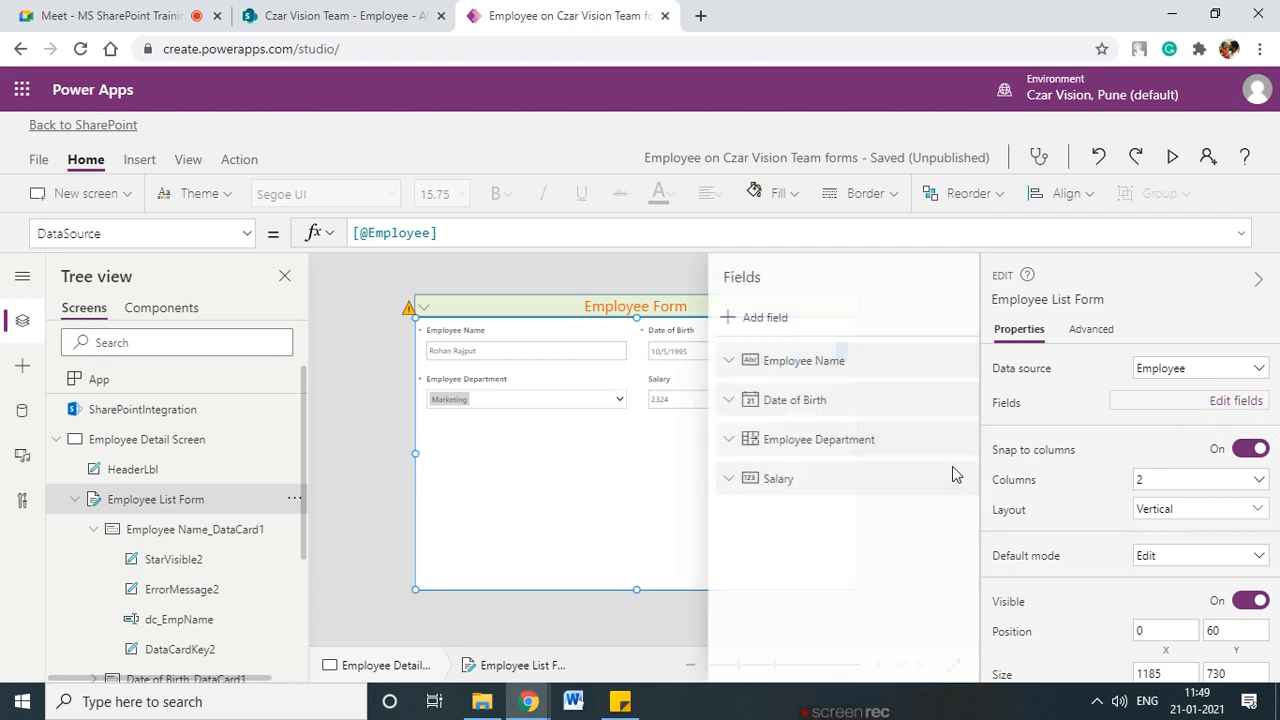
pyautogui.click(737, 317)
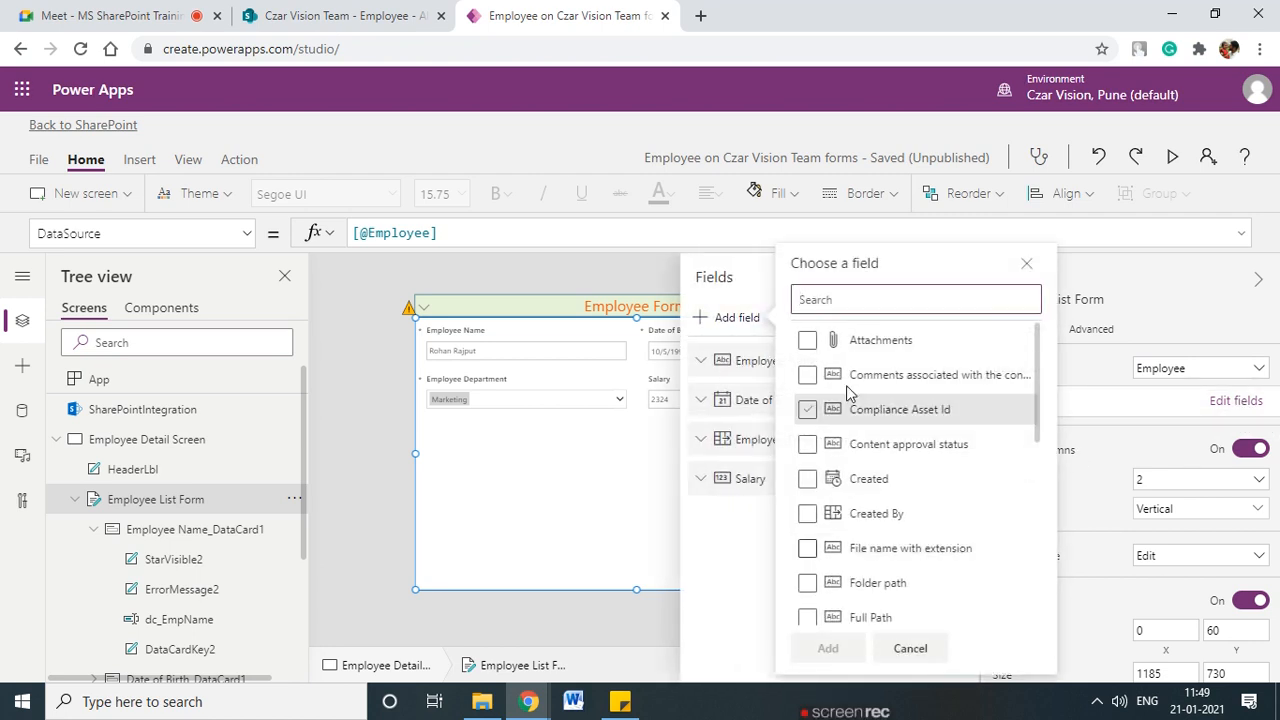
pyautogui.write('emop')
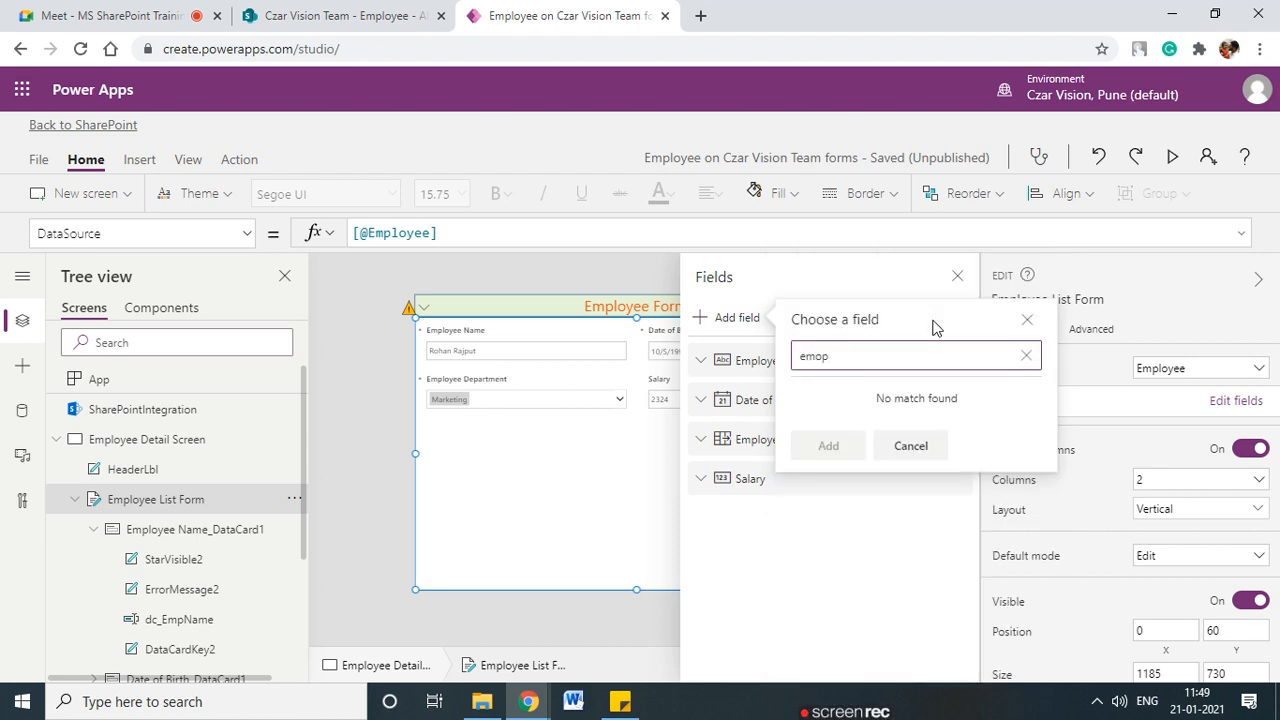
pyautogui.press('BackSpace')
pyautogui.press('BackSpace')
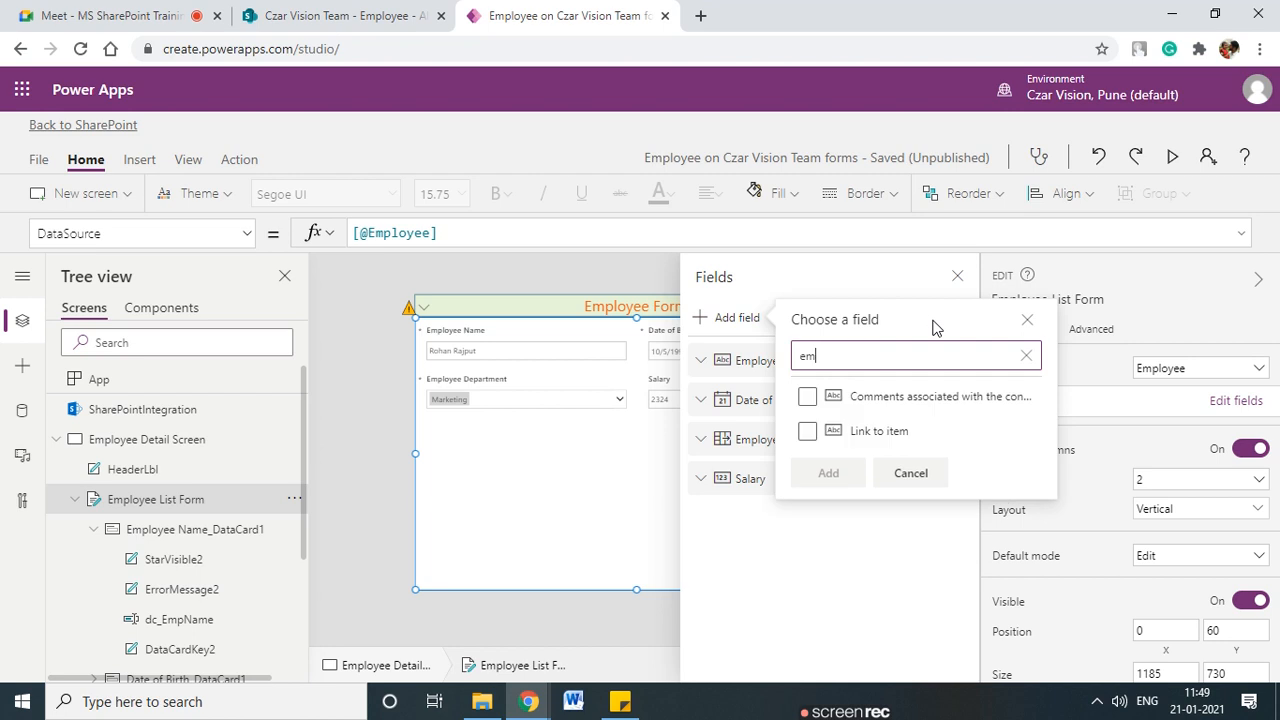
pyautogui.write('p')
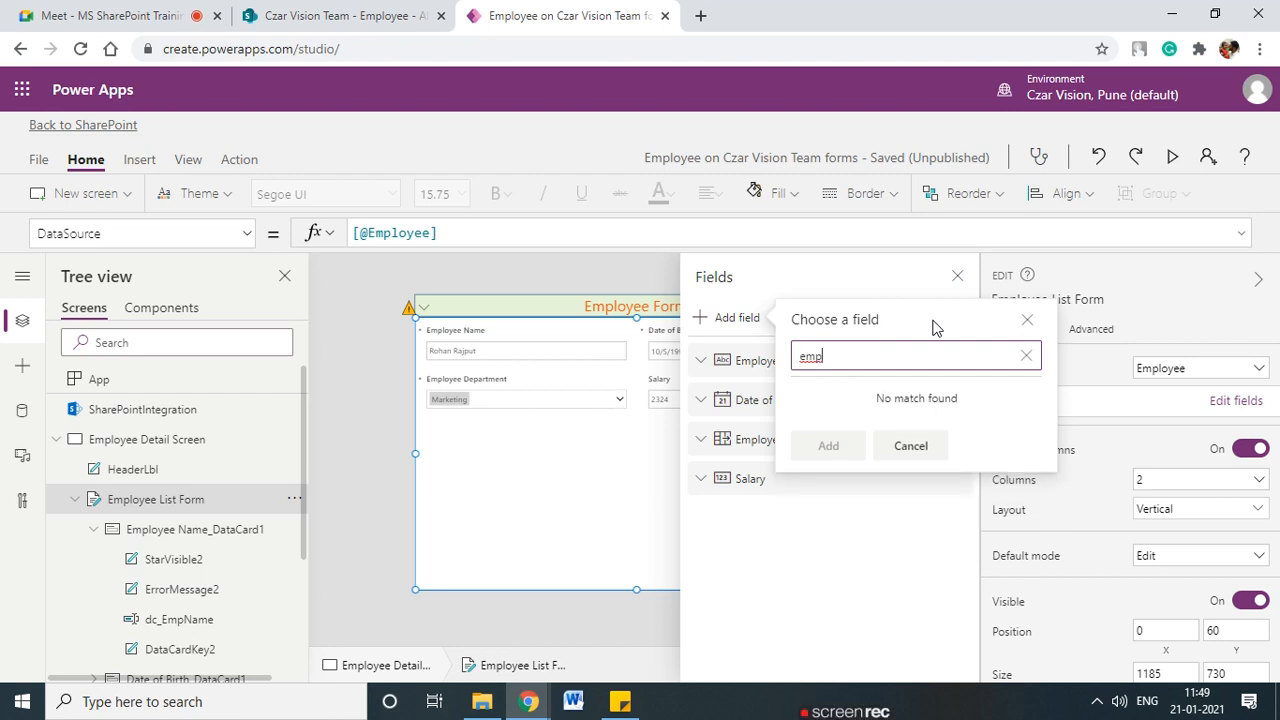
# - Search the available fields for "tit" and add the Title field to the Employee List Form
pyautogui.press('BackSpace')
pyautogui.press('BackSpace')
pyautogui.press('BackSpace')
pyautogui.write('tit')
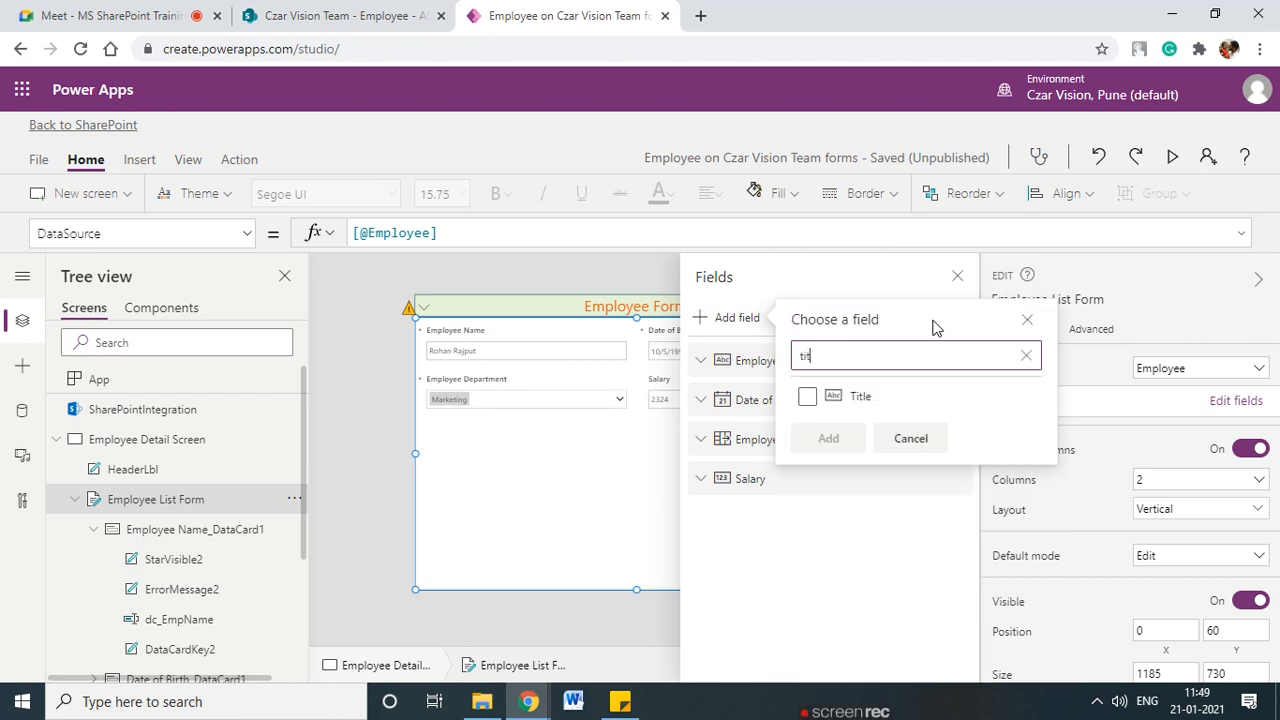
pyautogui.click(808, 396)
pyautogui.click(828, 440)
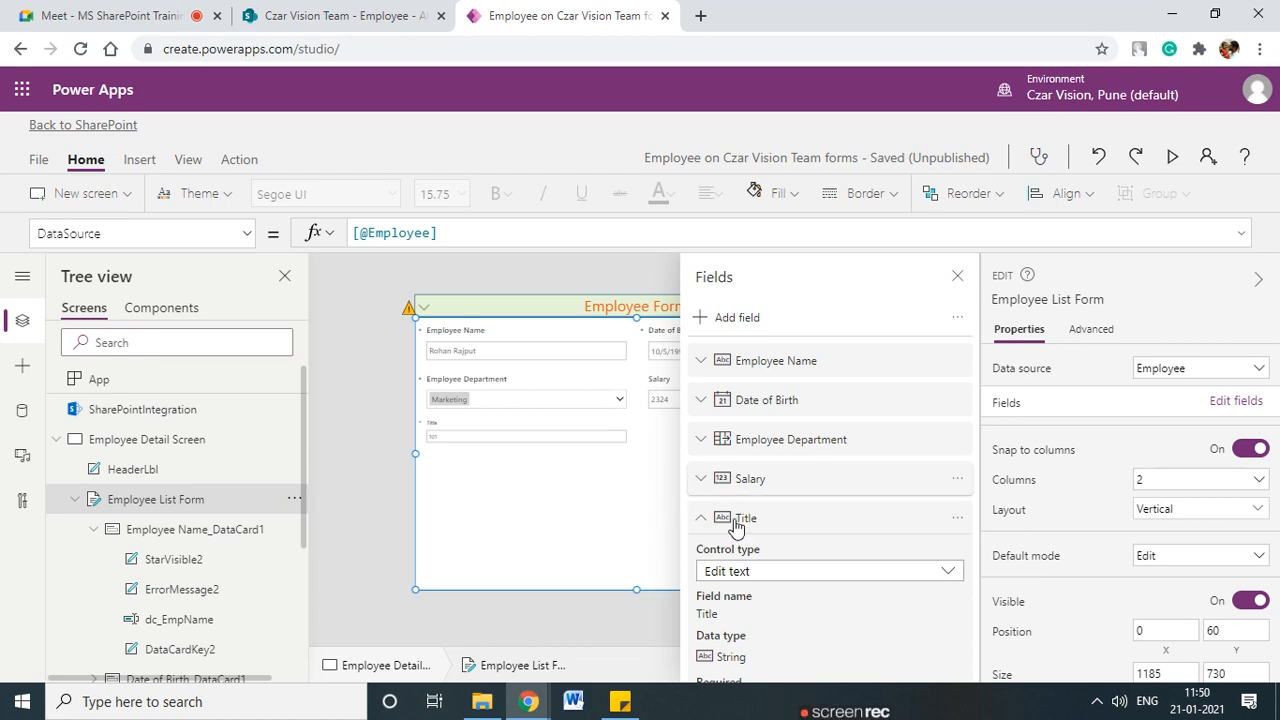
# - Compare the added Title field with Emp ID in the SharePoint Employee list, return to Power Apps and close the form's field list
pyautogui.click(286, 19)
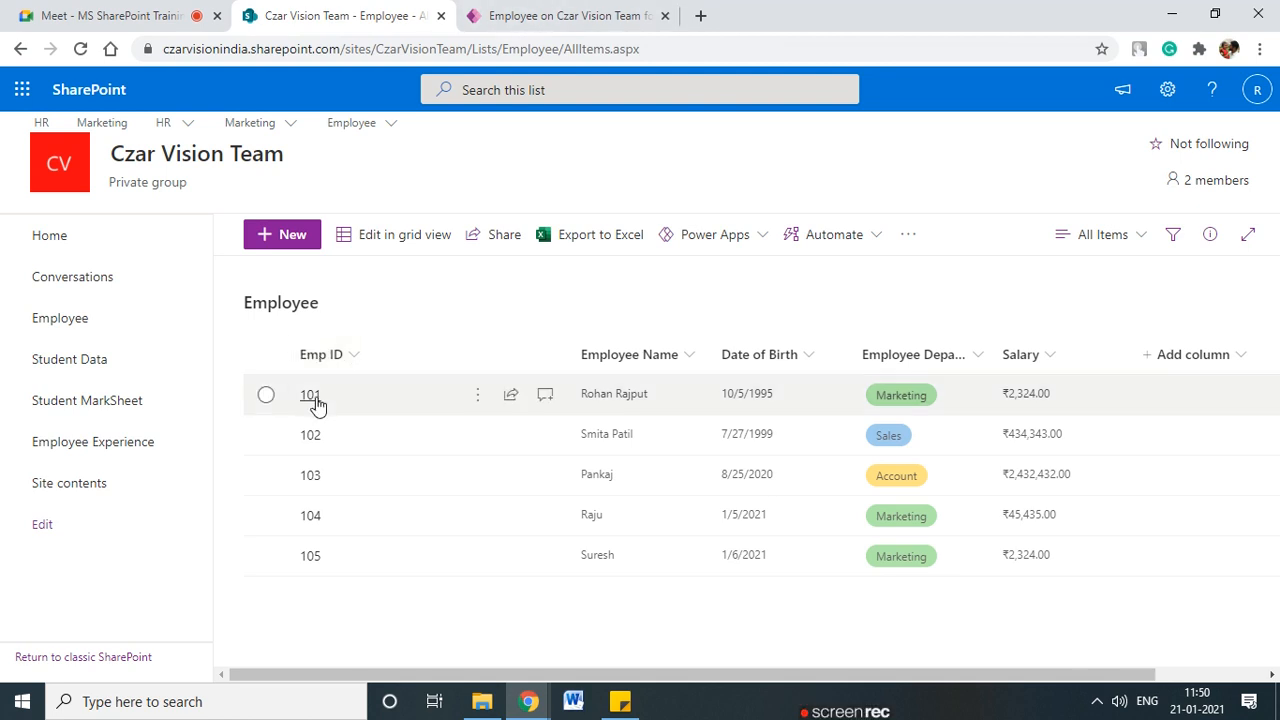
pyautogui.click(550, 15)
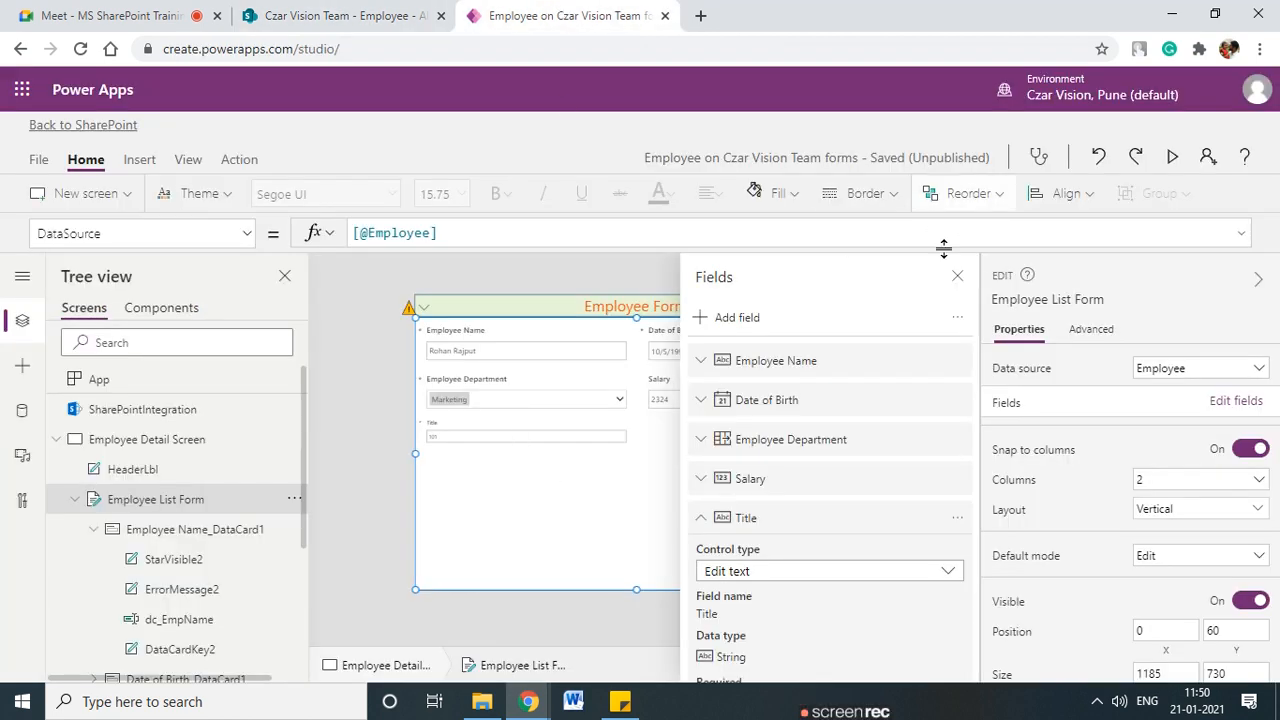
pyautogui.click(957, 276)
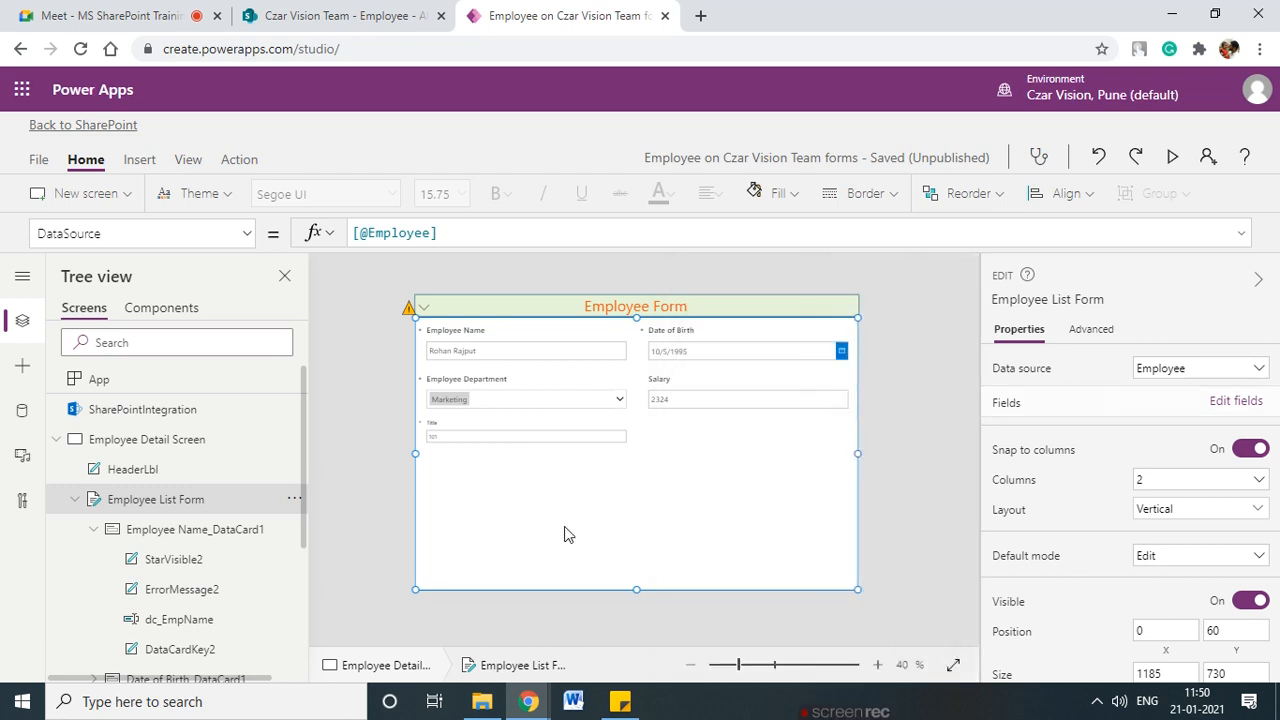
# - Enlarge the text input in the Title data card so that the card is about 108 high
pyautogui.click(538, 439)
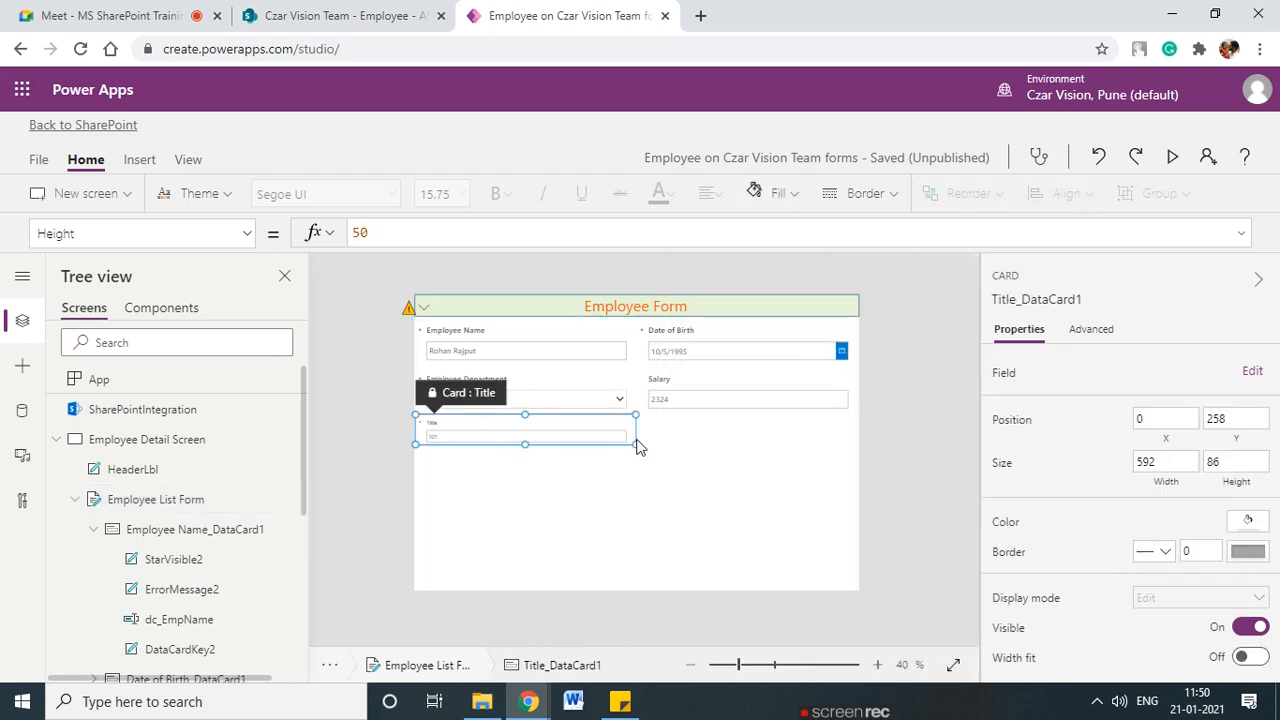
pyautogui.moveTo(630, 447)
pyautogui.mouseDown()
pyautogui.moveTo(630, 459)
pyautogui.moveTo(630, 446)
pyautogui.mouseUp()
pyautogui.click(569, 434)
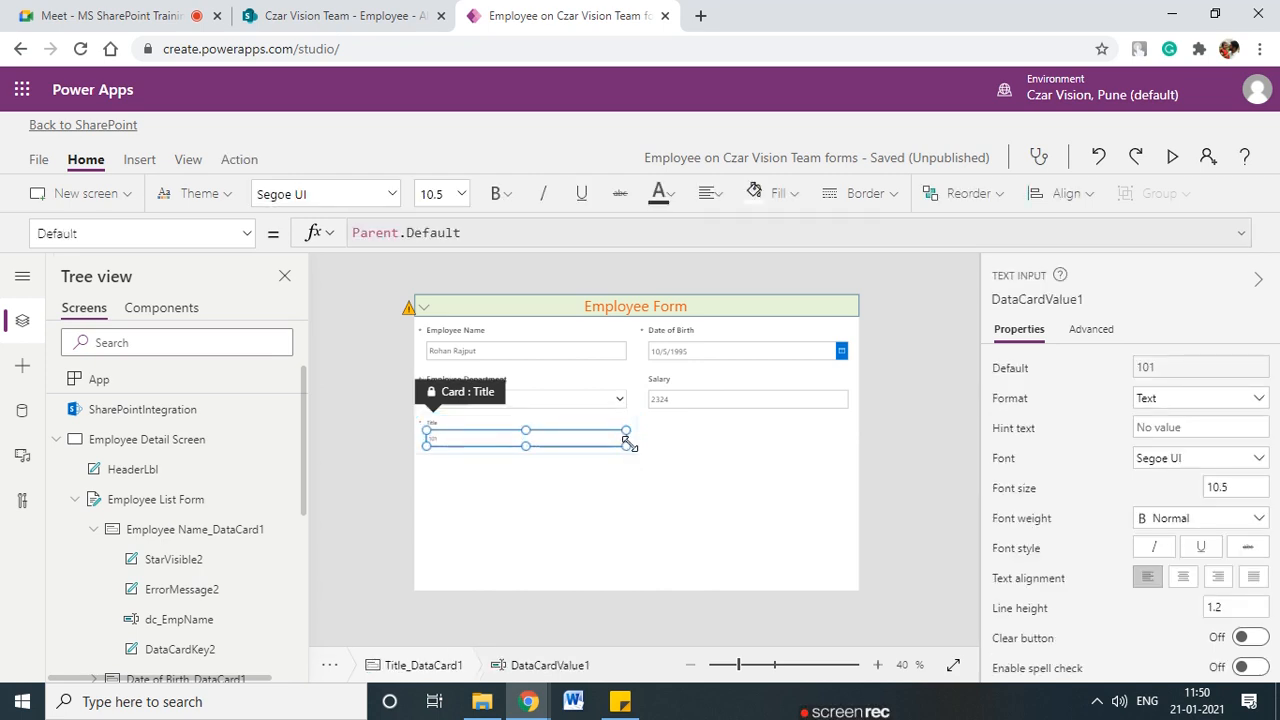
pyautogui.click(597, 517)
pyautogui.click(435, 432)
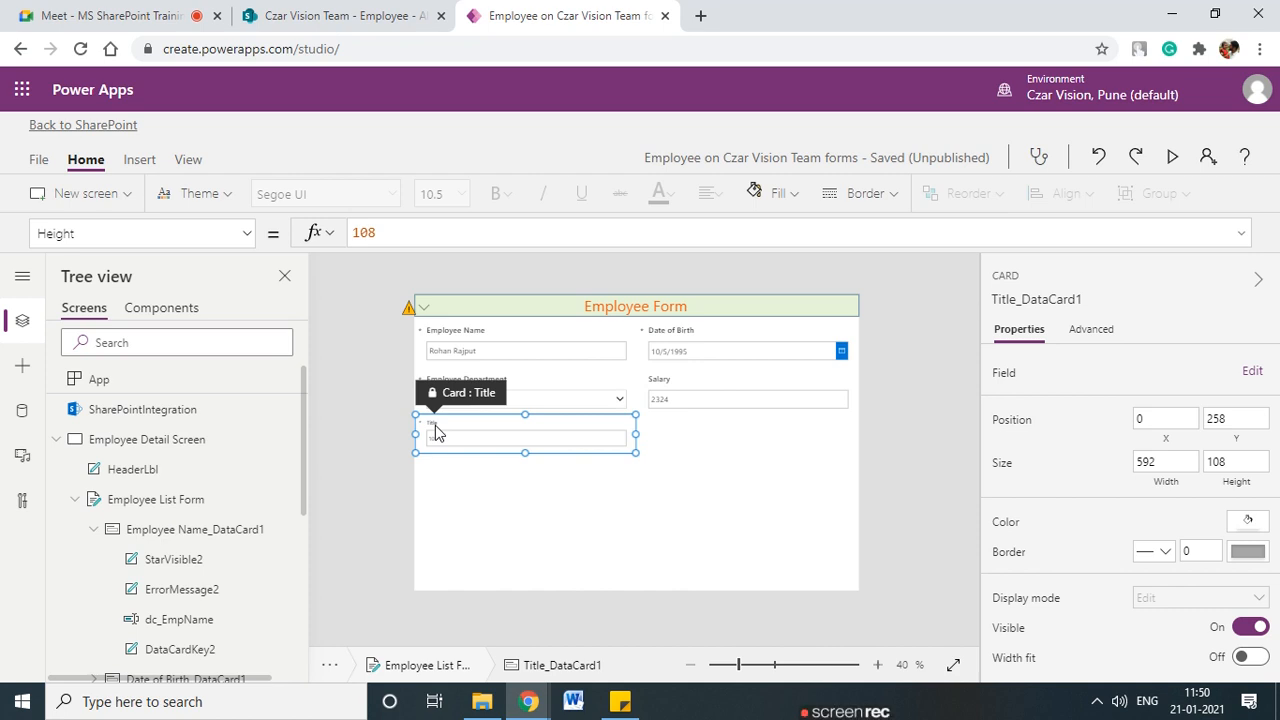
# - Examine the Text formula of the Title card's label and the Default formula of its text input
pyautogui.click(432, 424)
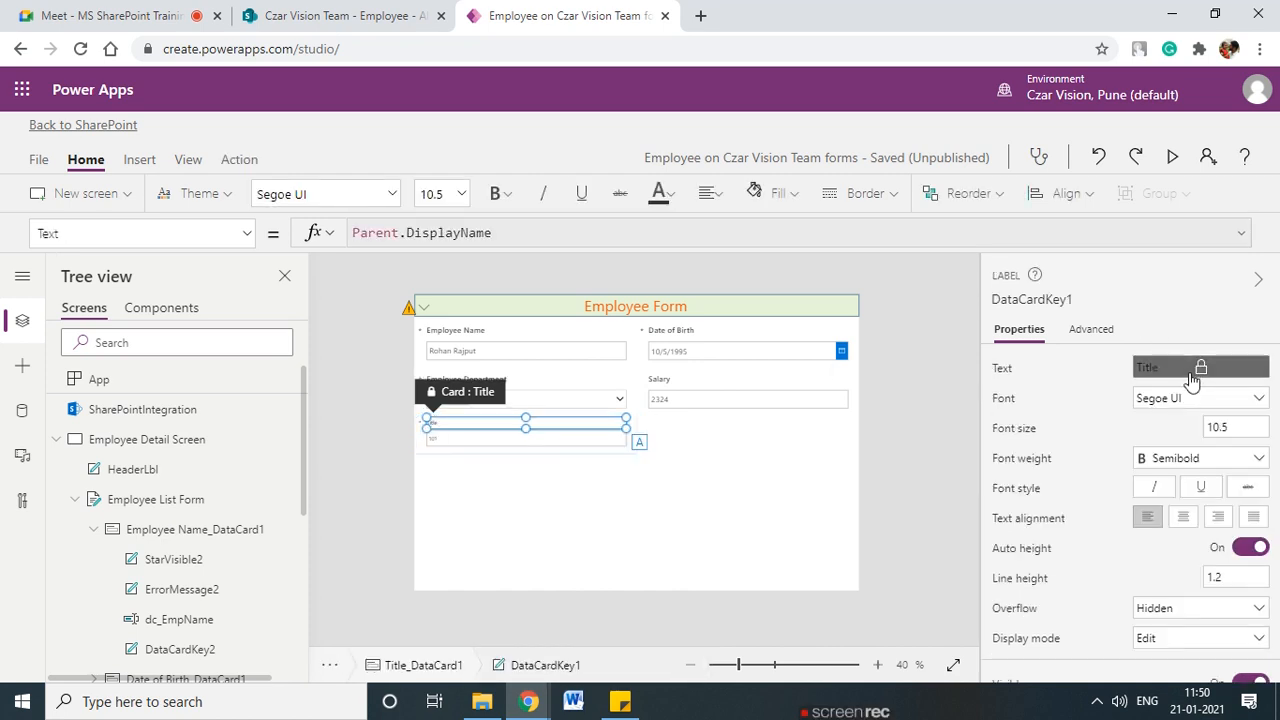
pyautogui.click(1098, 331)
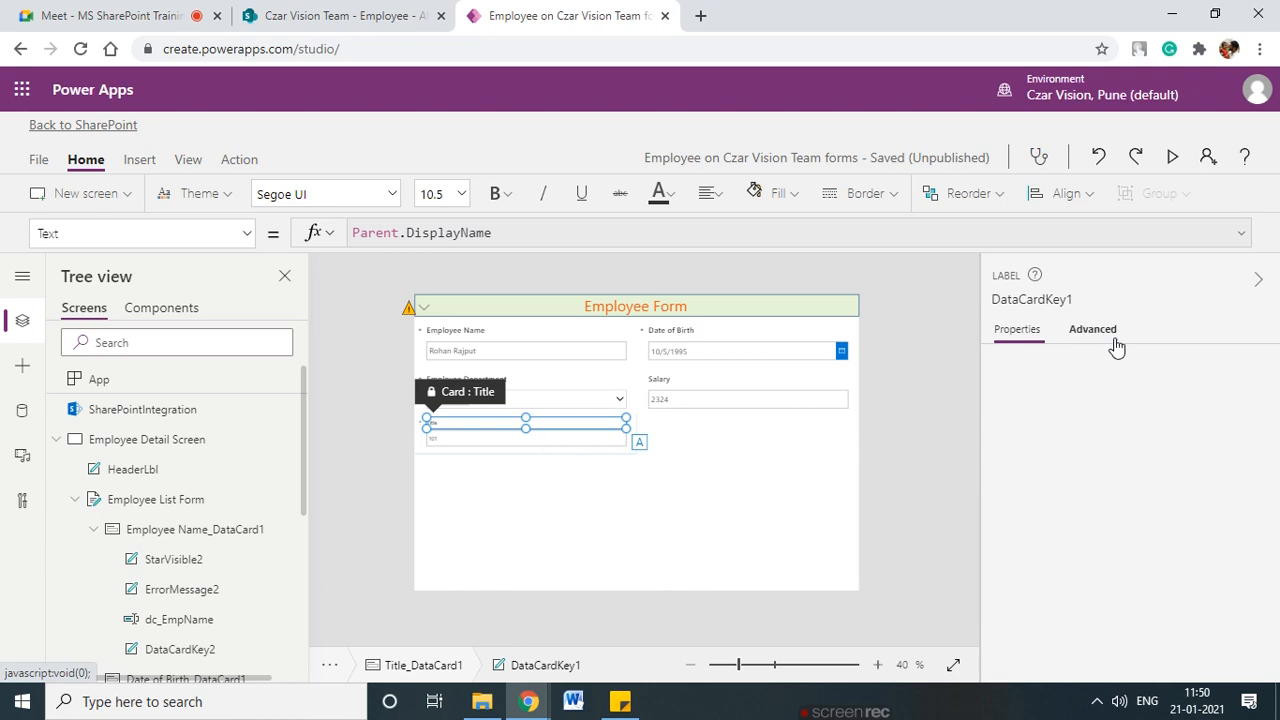
pyautogui.click(1010, 362)
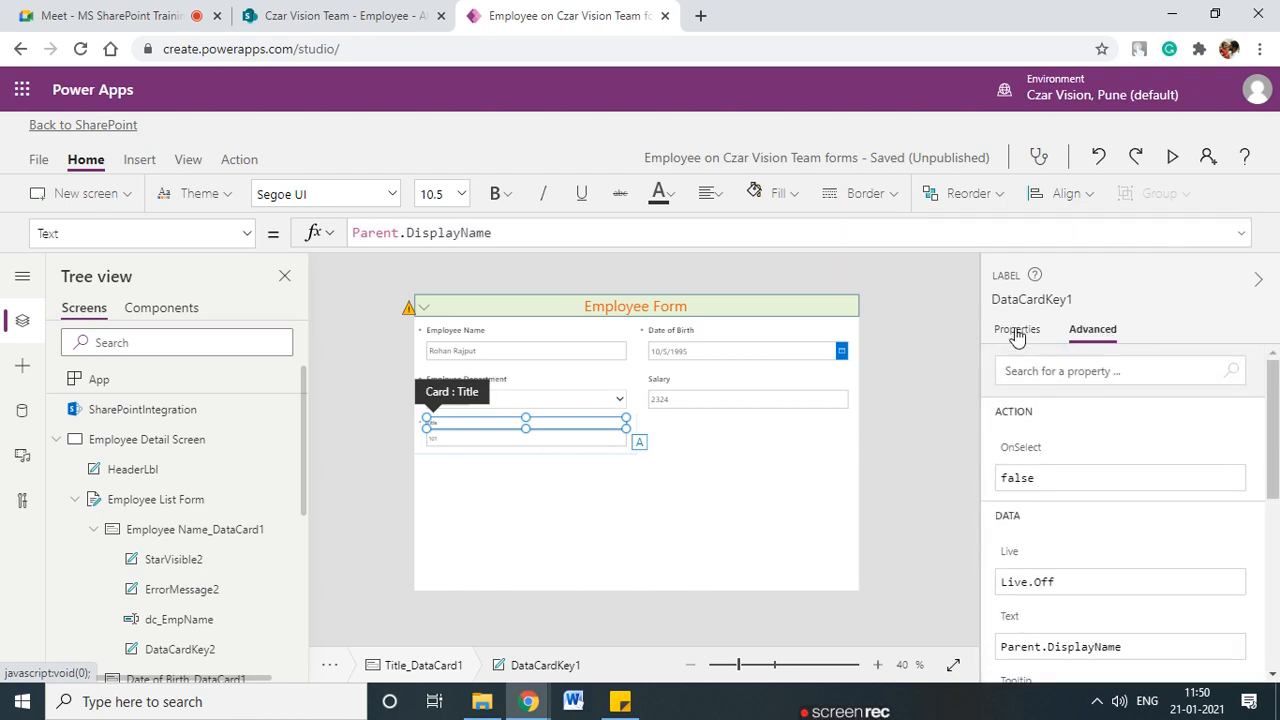
pyautogui.click(1160, 376)
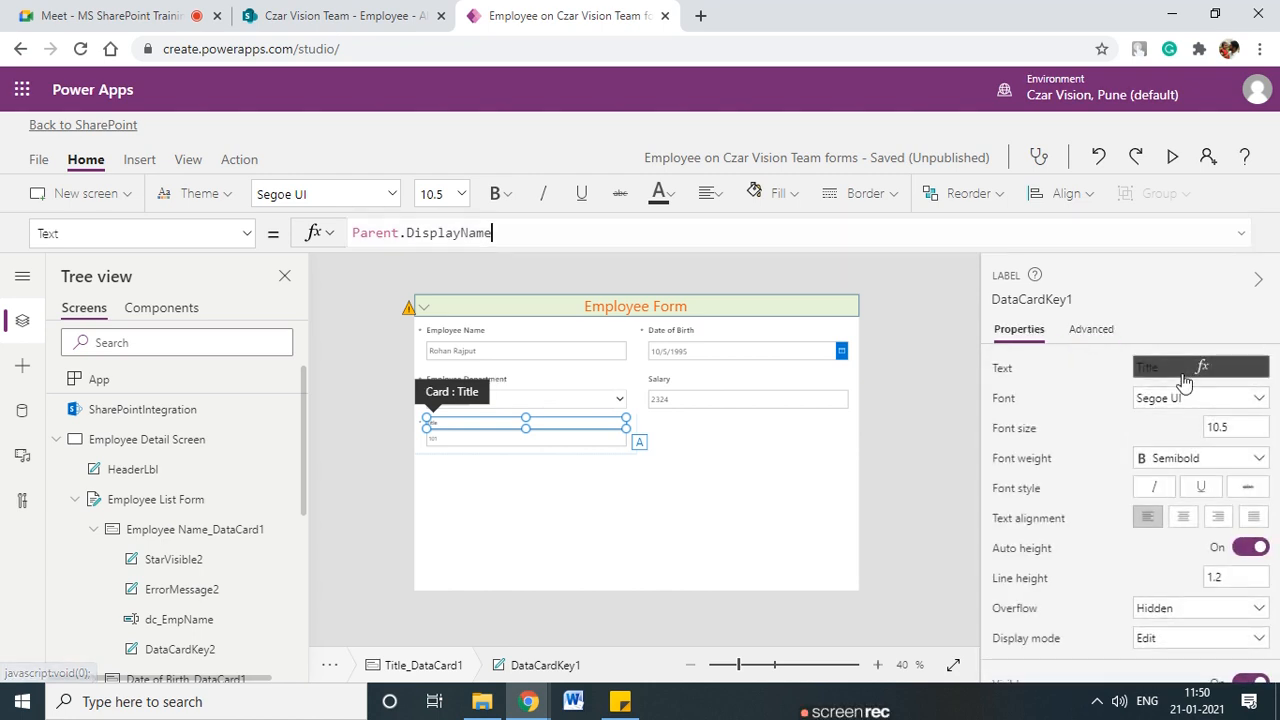
pyautogui.click(498, 233)
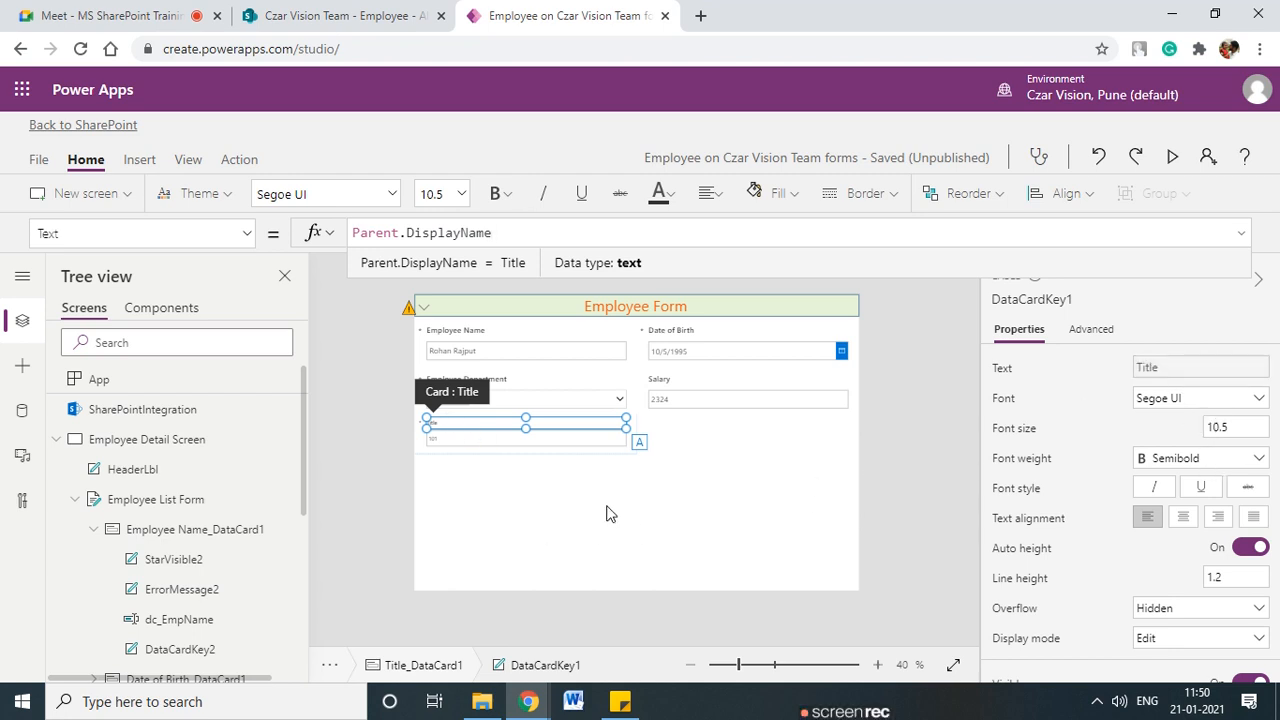
pyautogui.click(539, 441)
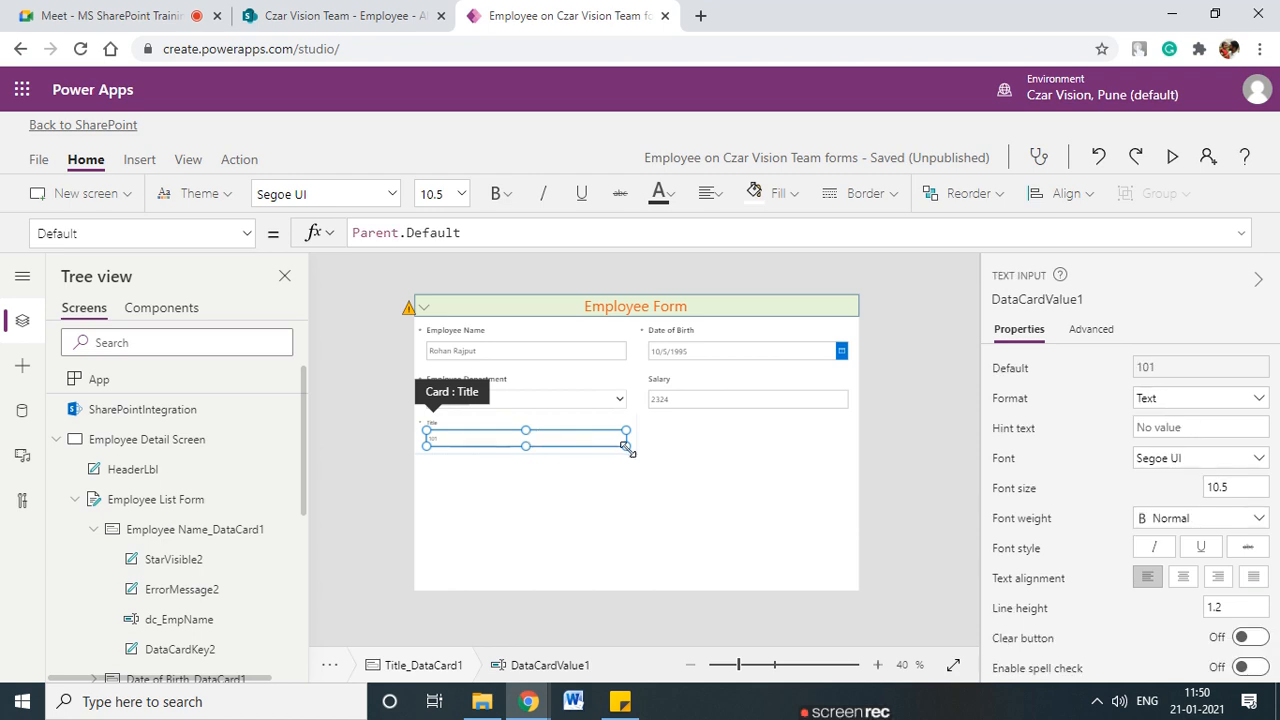
pyautogui.click(500, 514)
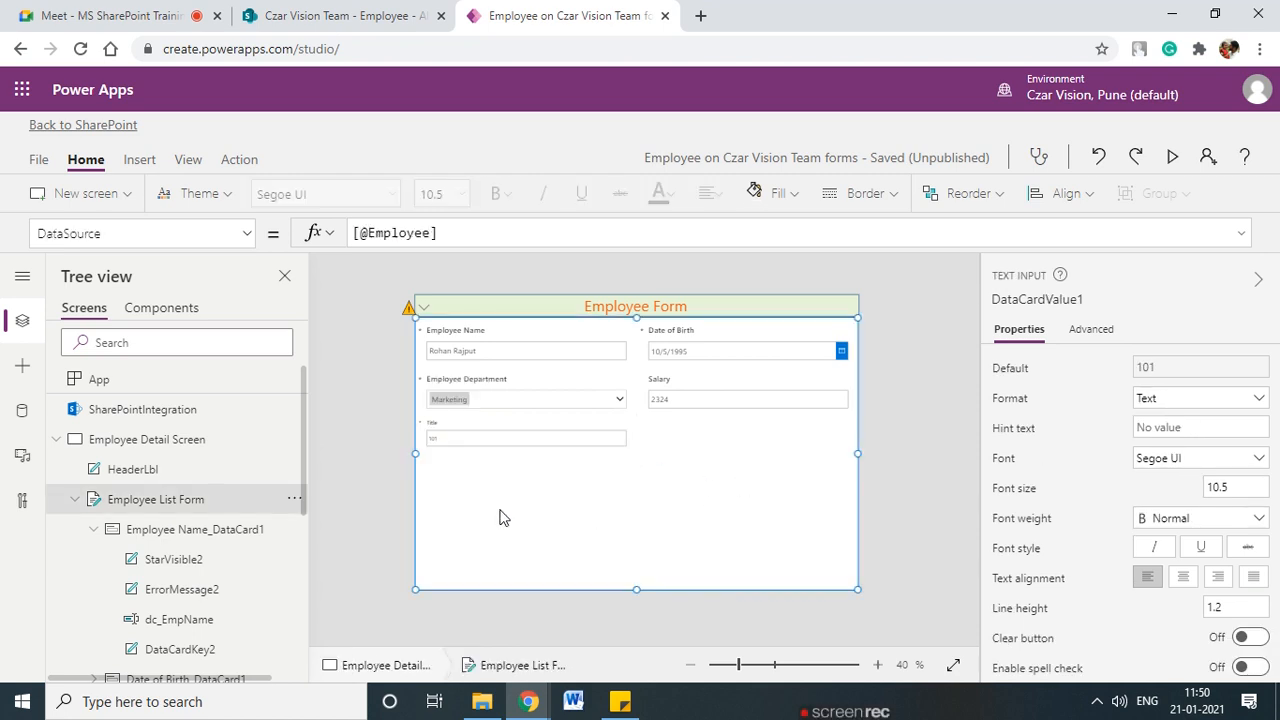
# - Move the Title data card to the first position in the Employee List Form, ahead of Employee Name
pyautogui.click(489, 437)
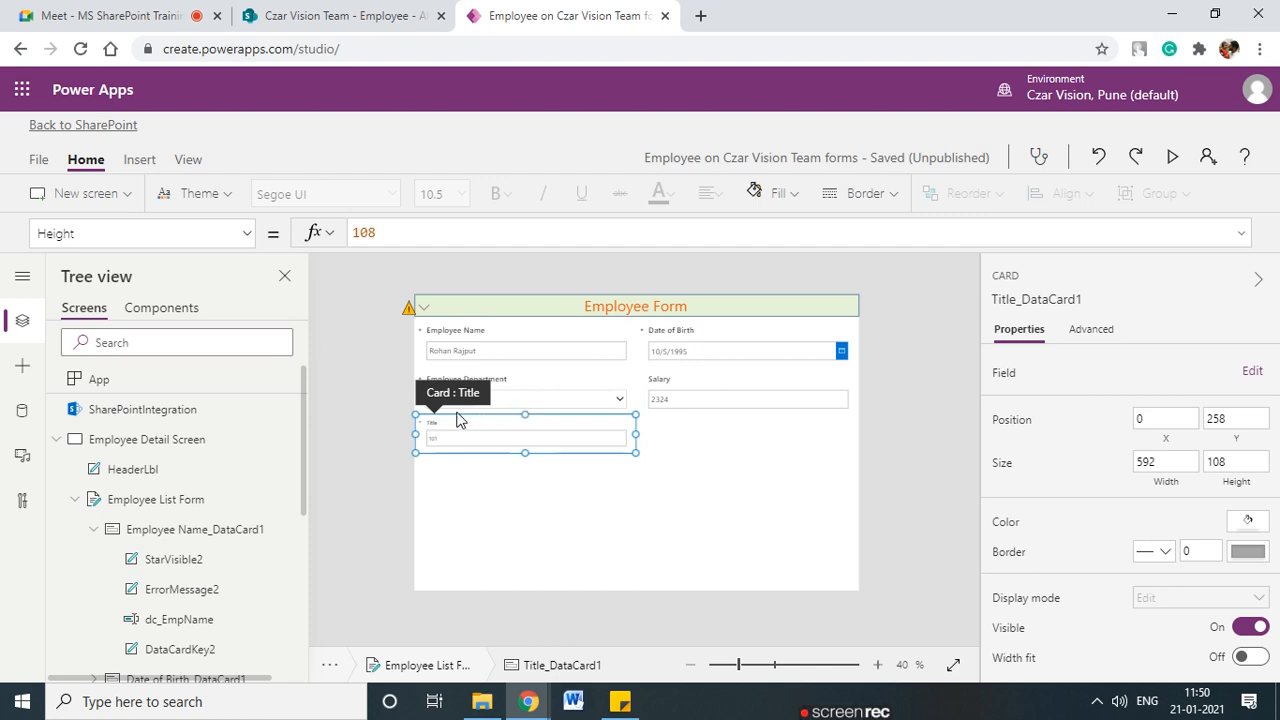
pyautogui.moveTo(423, 412); pyautogui.dragTo(455, 346)
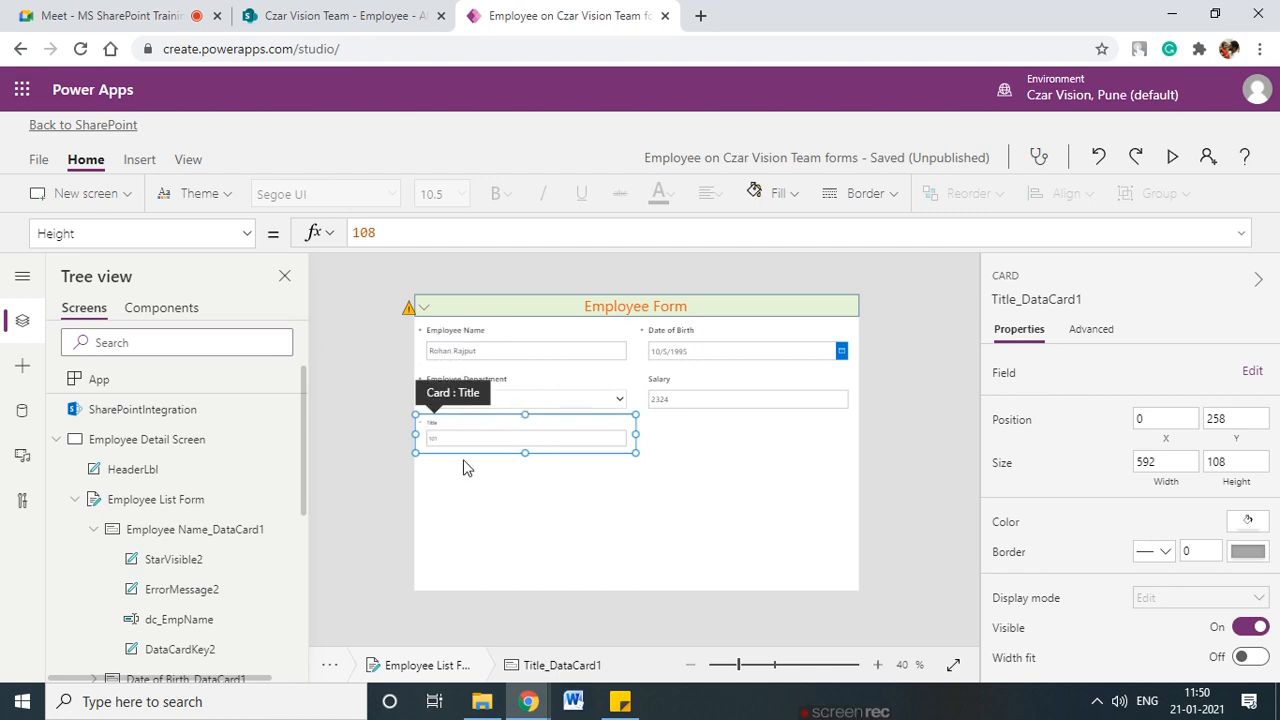
pyautogui.click(751, 515)
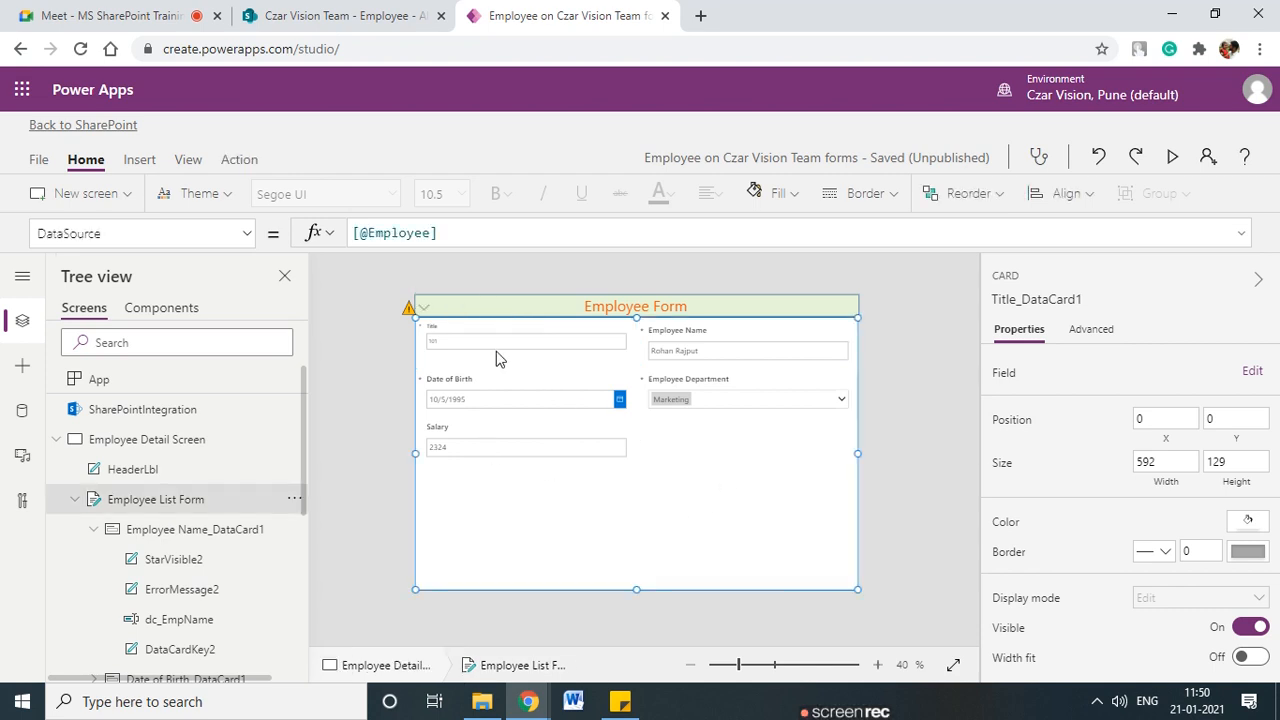
pyautogui.click(430, 335)
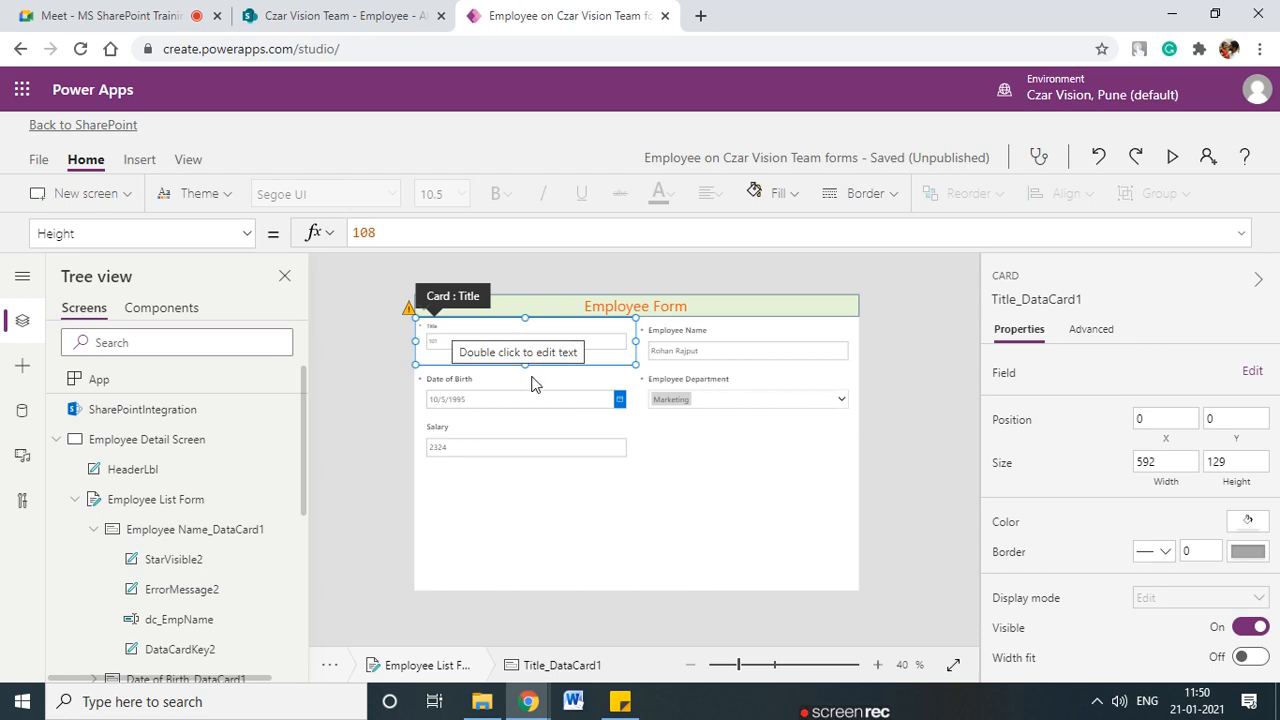
pyautogui.click(806, 566)
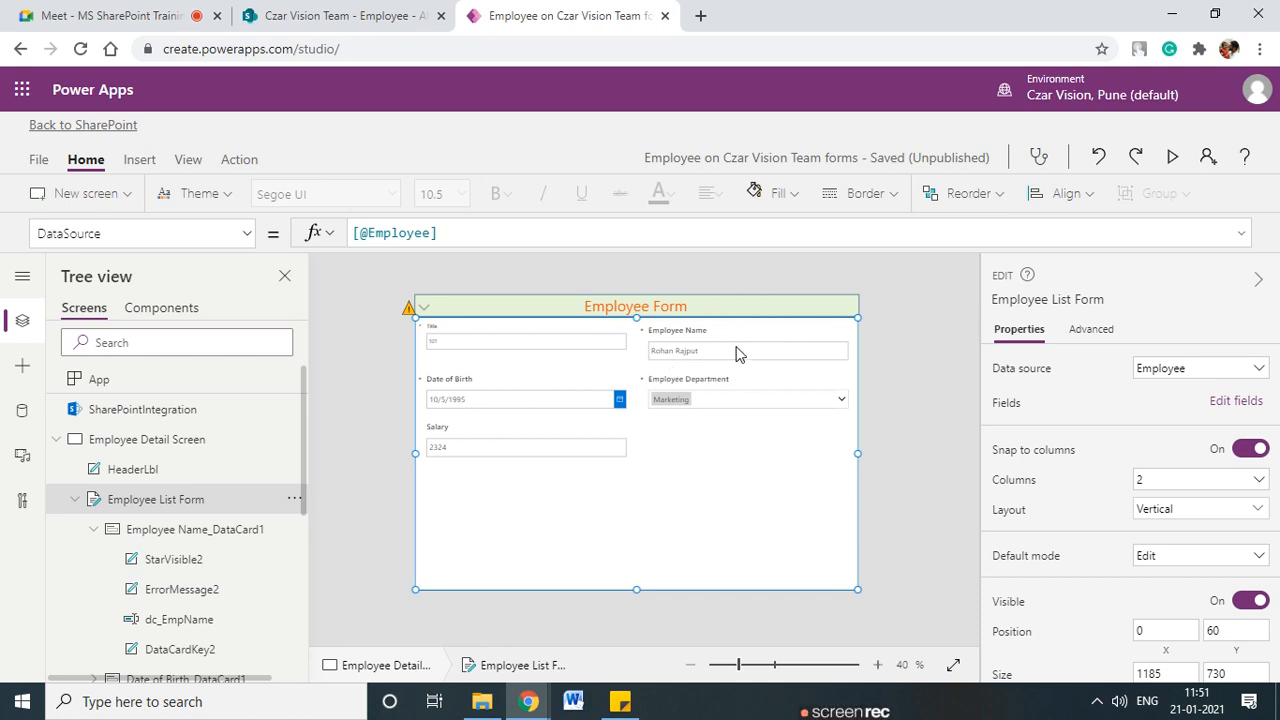
# - Lower the Employee List Form's upper edge to about Y 117, making it about 672 high, to free space under the header
pyautogui.moveTo(744, 319)
pyautogui.mouseDown()
pyautogui.moveTo(830, 337)
pyautogui.moveTo(760, 316)
pyautogui.mouseUp()
pyautogui.moveTo(637, 331); pyautogui.dragTo(636, 346)
pyautogui.click(714, 331)
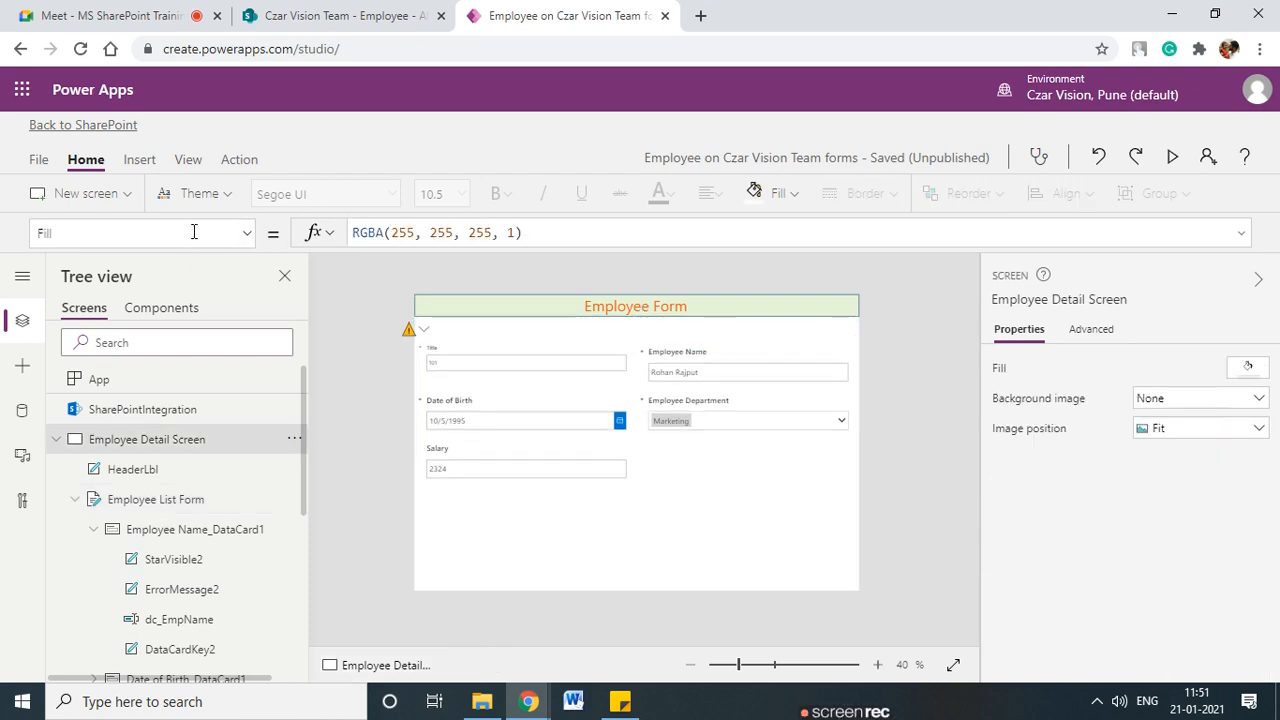
pyautogui.click(139, 159)
pyautogui.click(250, 196)
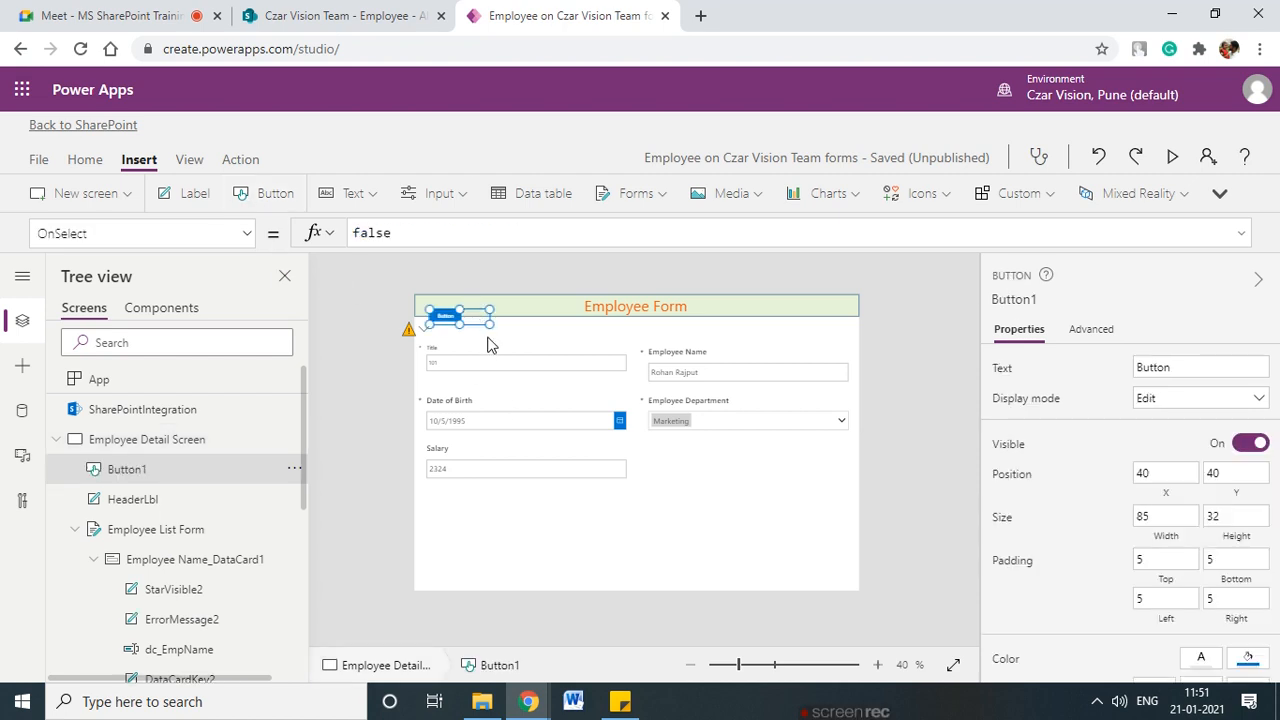
pyautogui.press('Delete')
# - Insert a button about 197 wide and 44 high below the header at about X 847, Y 73
pyautogui.click(22, 366)
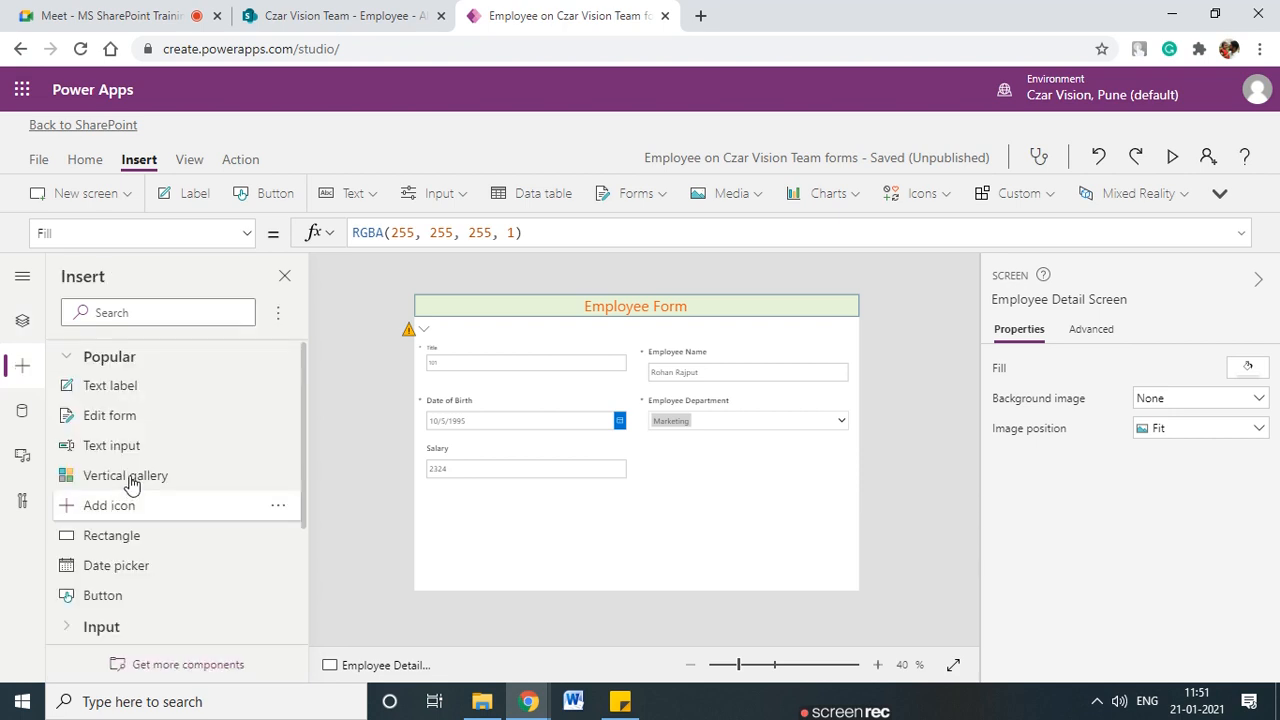
pyautogui.click(130, 607)
pyautogui.moveTo(446, 316); pyautogui.dragTo(808, 339)
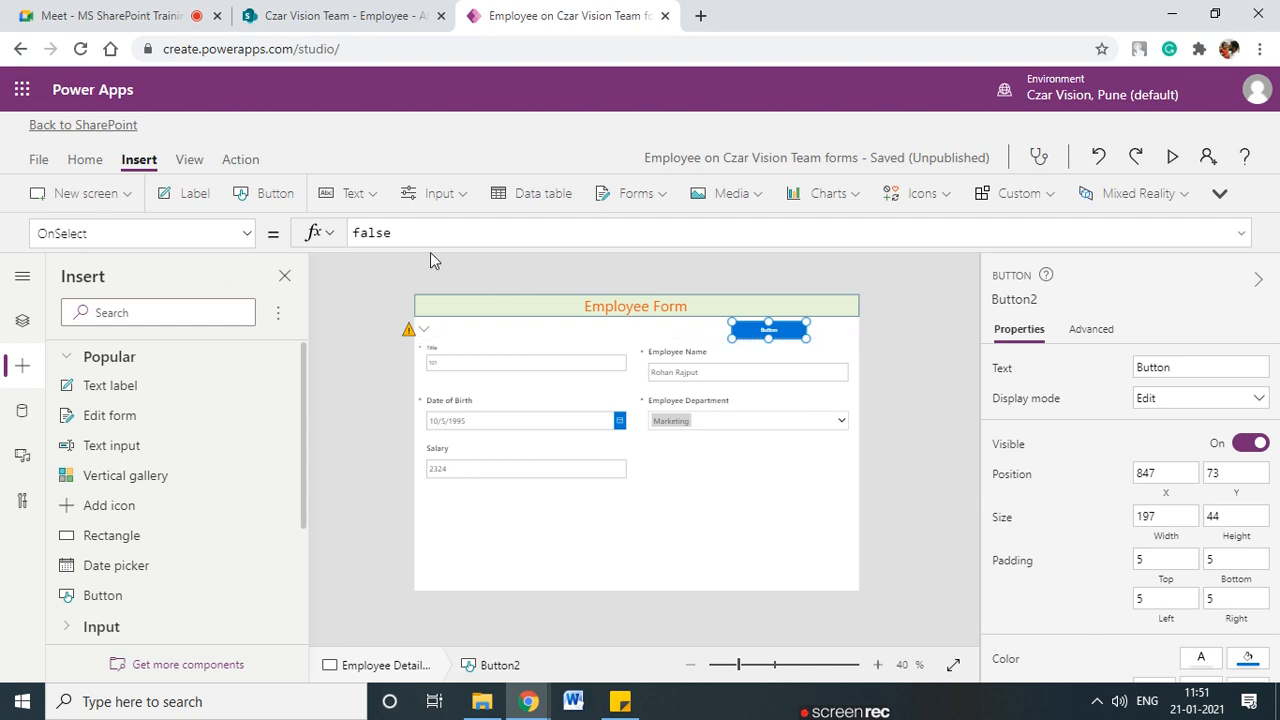
# - Set the new button's text to "Emp Experince"
pyautogui.click(247, 235)
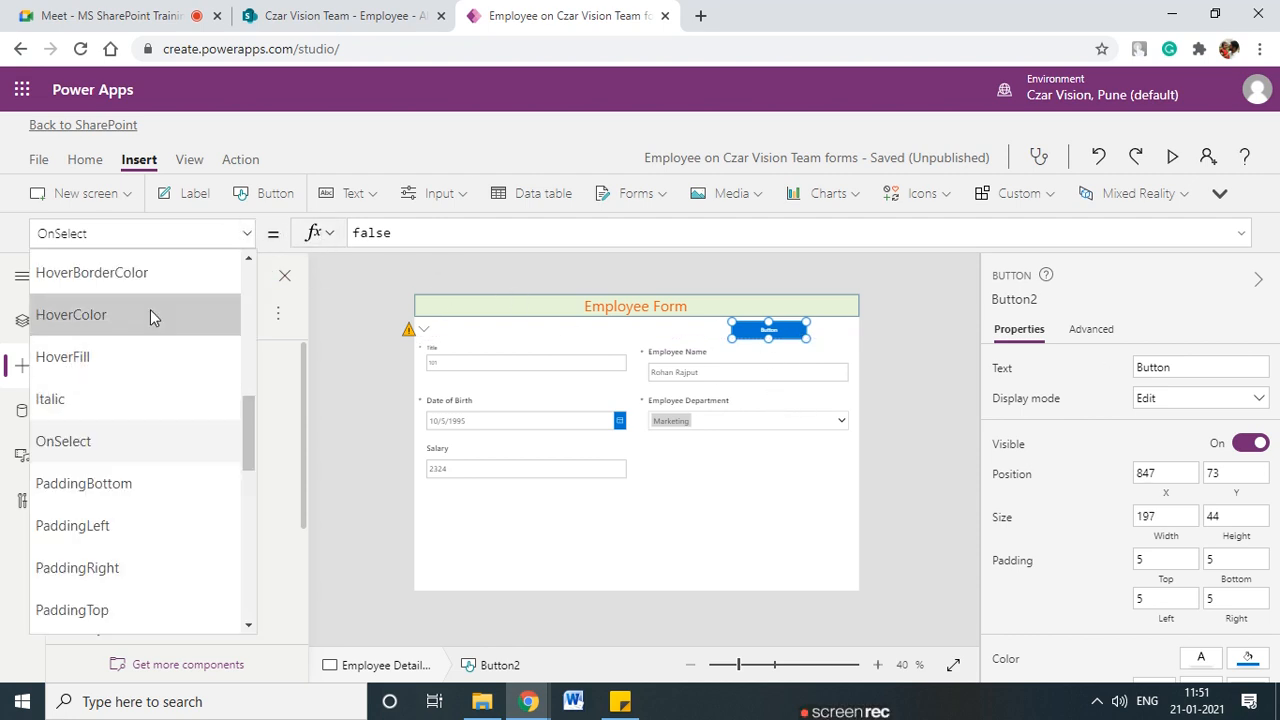
pyautogui.scroll(5, 160, 330)
pyautogui.scroll(-15, 97, 366)
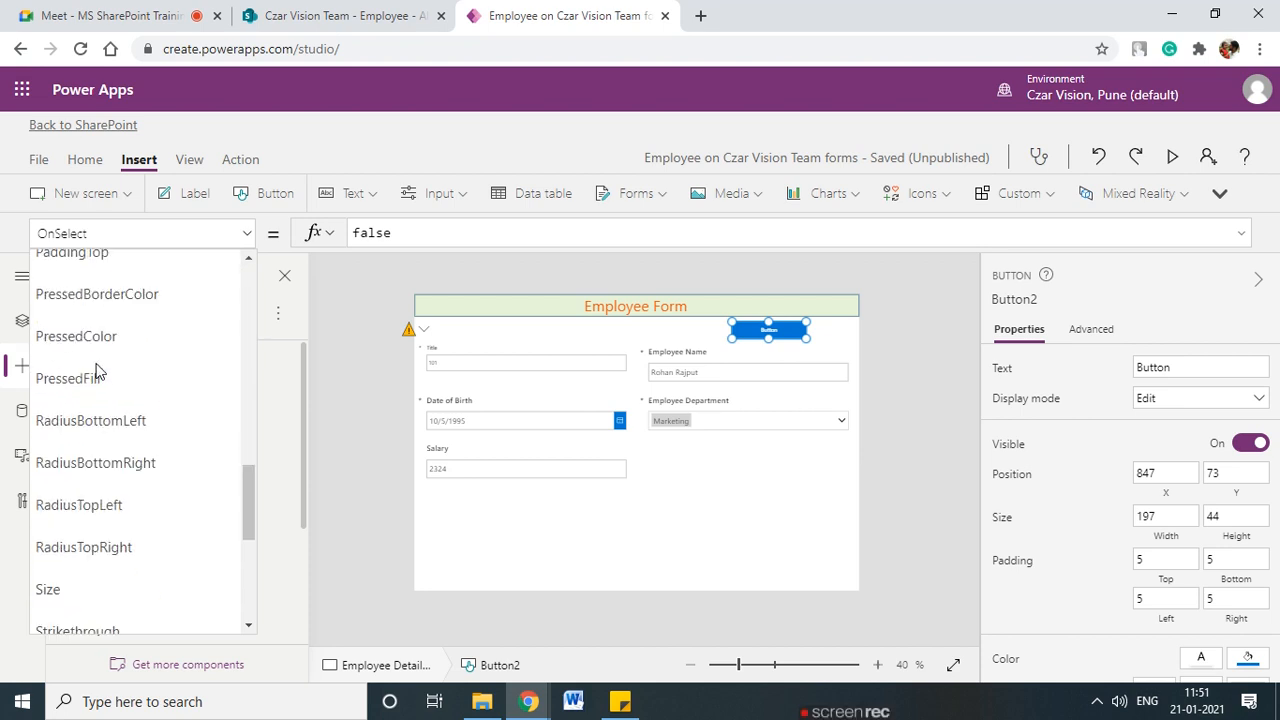
pyautogui.click(106, 320)
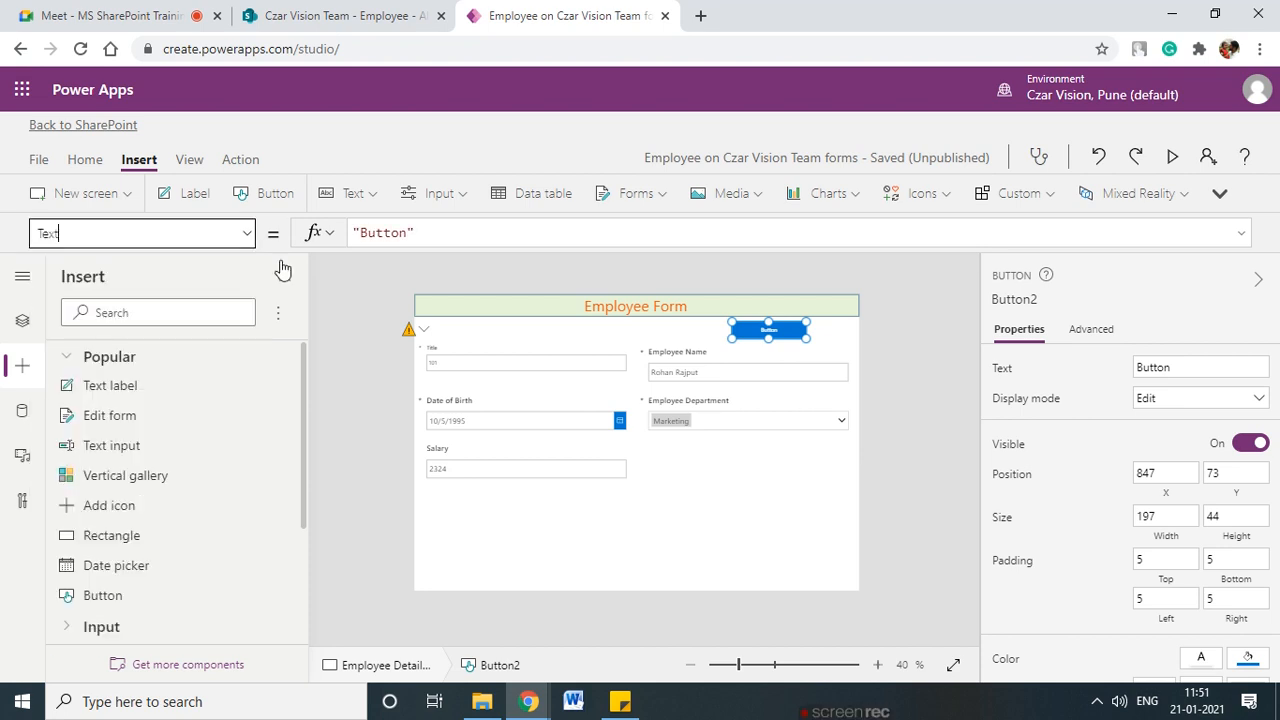
pyautogui.click(1186, 371)
pyautogui.moveTo(1200, 371); pyautogui.dragTo(1066, 390)
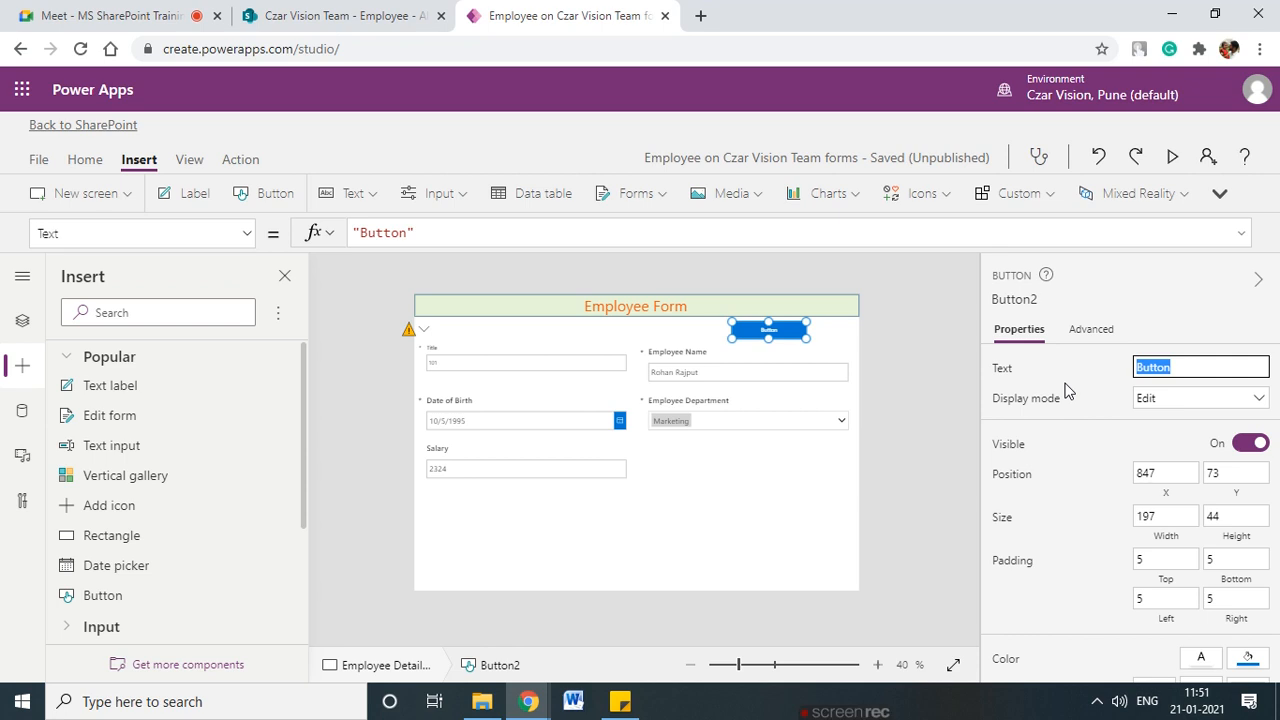
pyautogui.write('Emp Experince')
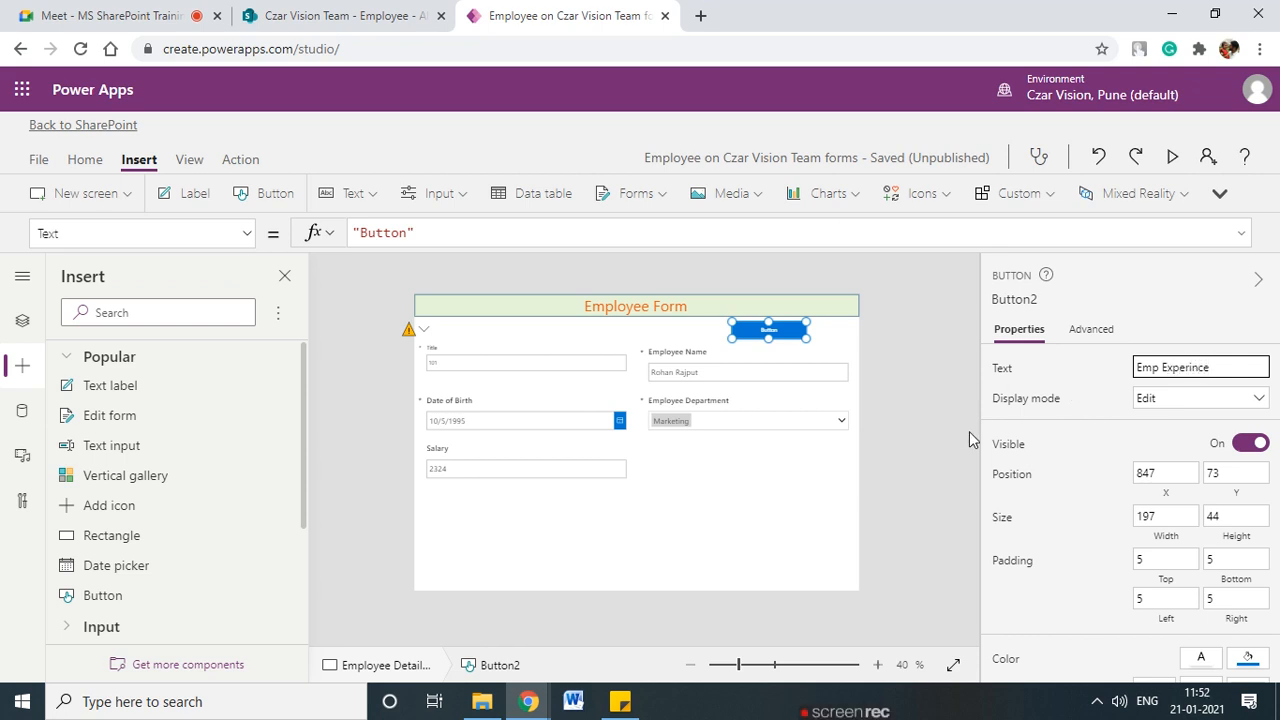
pyautogui.click(969, 435)
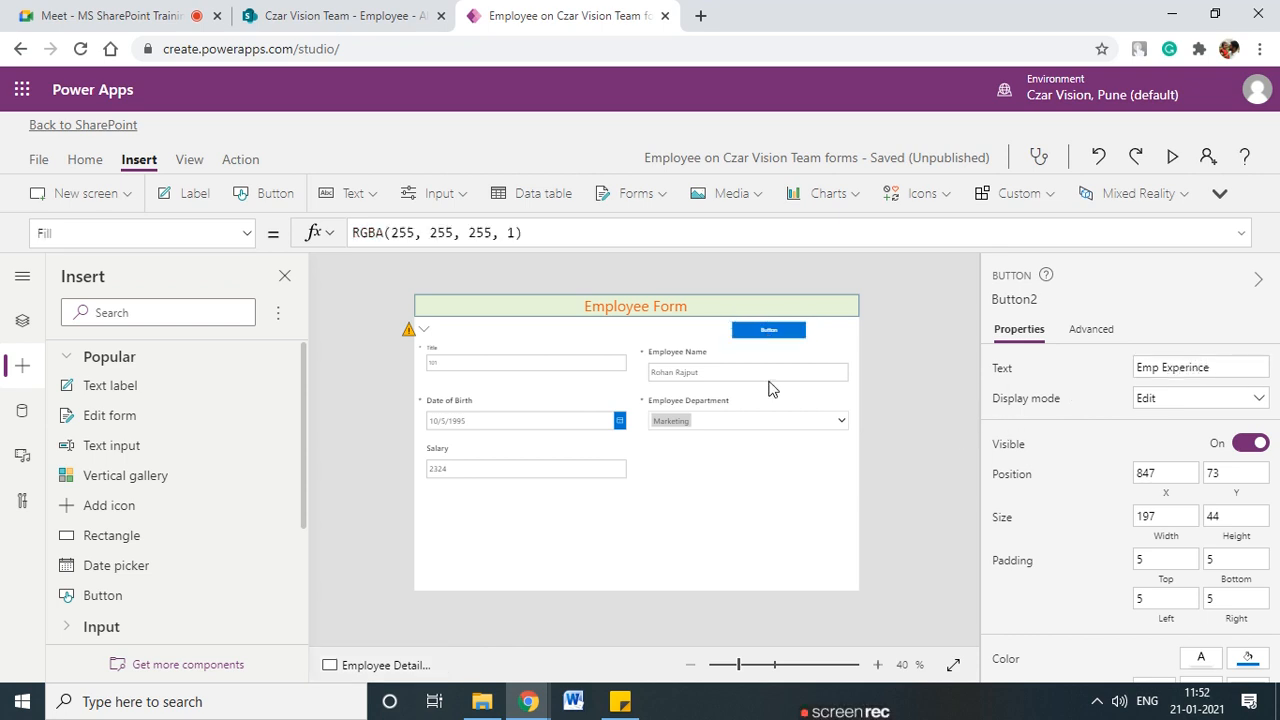
pyautogui.click(742, 332)
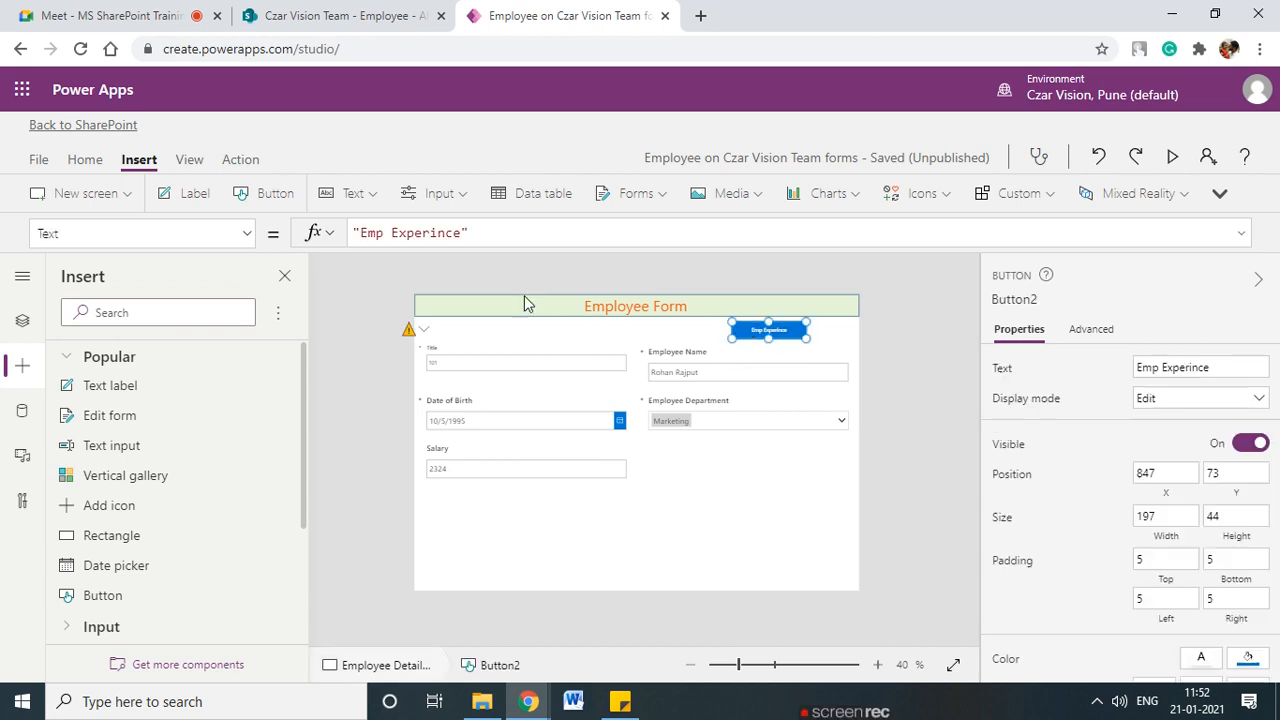
# - Set the Emp Experince button's font size to 12
pyautogui.click(877, 664)
pyautogui.click(877, 664)
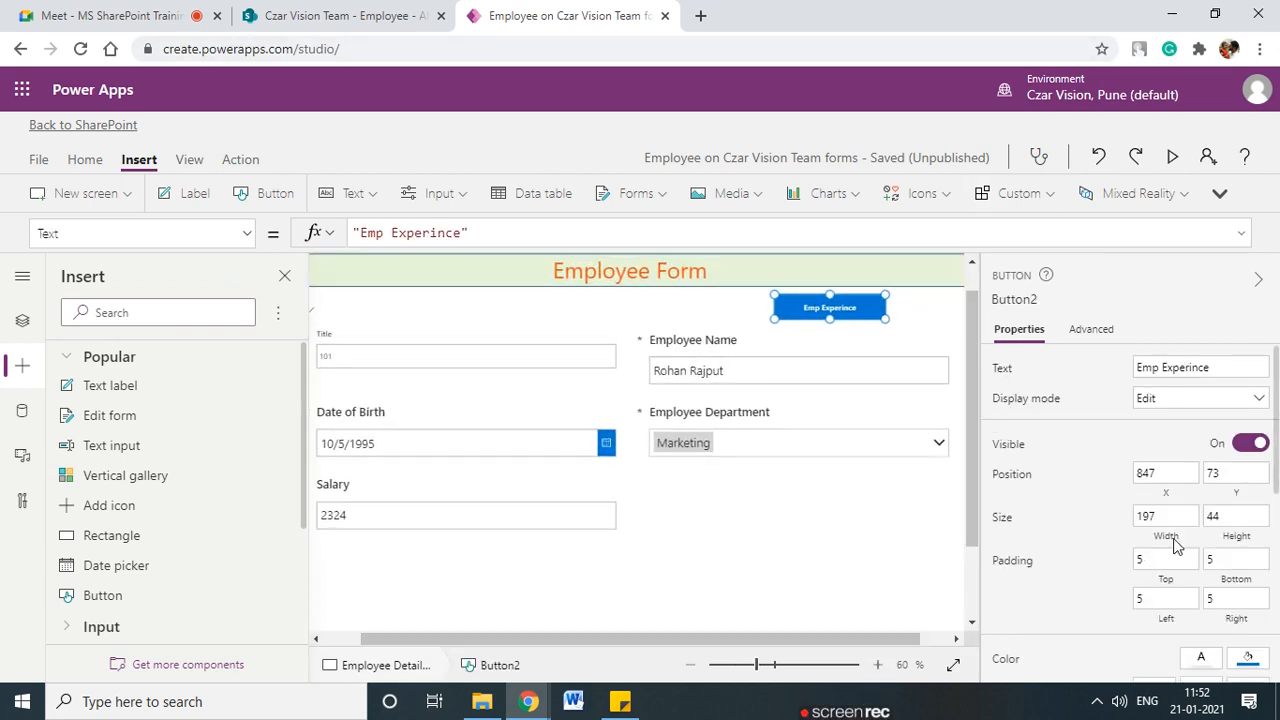
pyautogui.scroll(-5, 1194, 560)
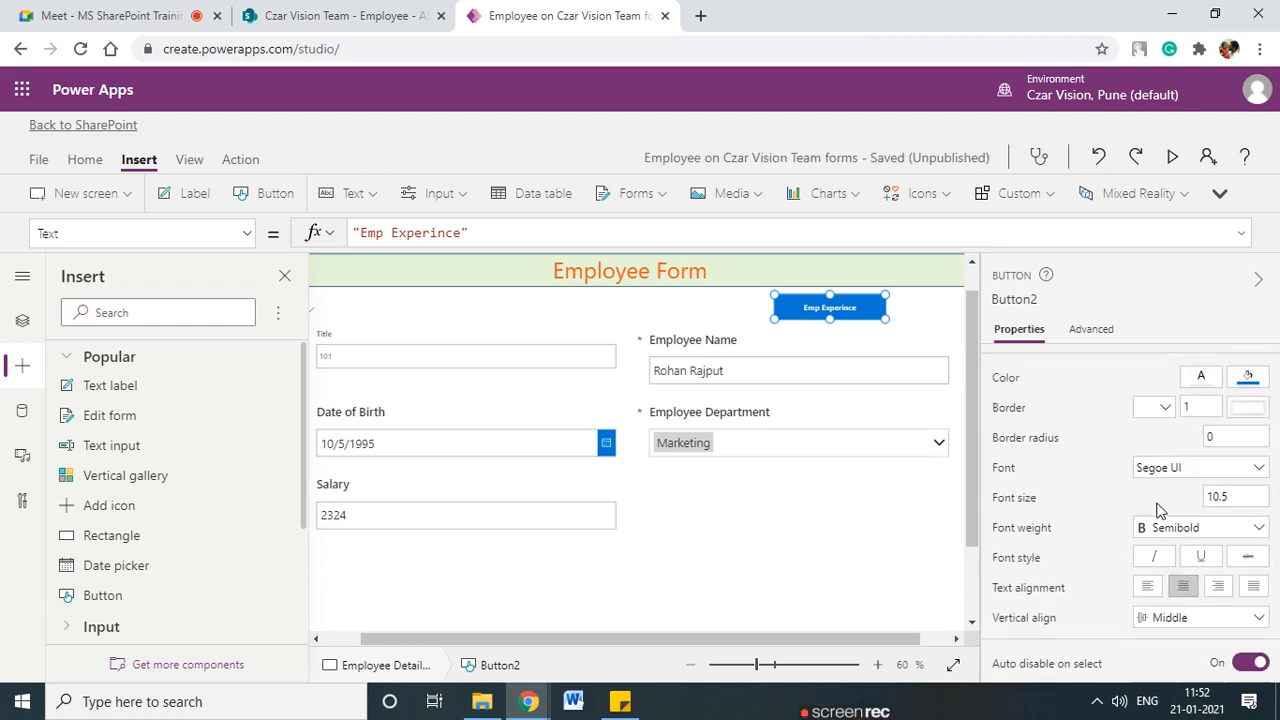
pyautogui.click(1249, 494)
pyautogui.doubleClick(1213, 494)
pyautogui.write('12')
pyautogui.click(880, 558)
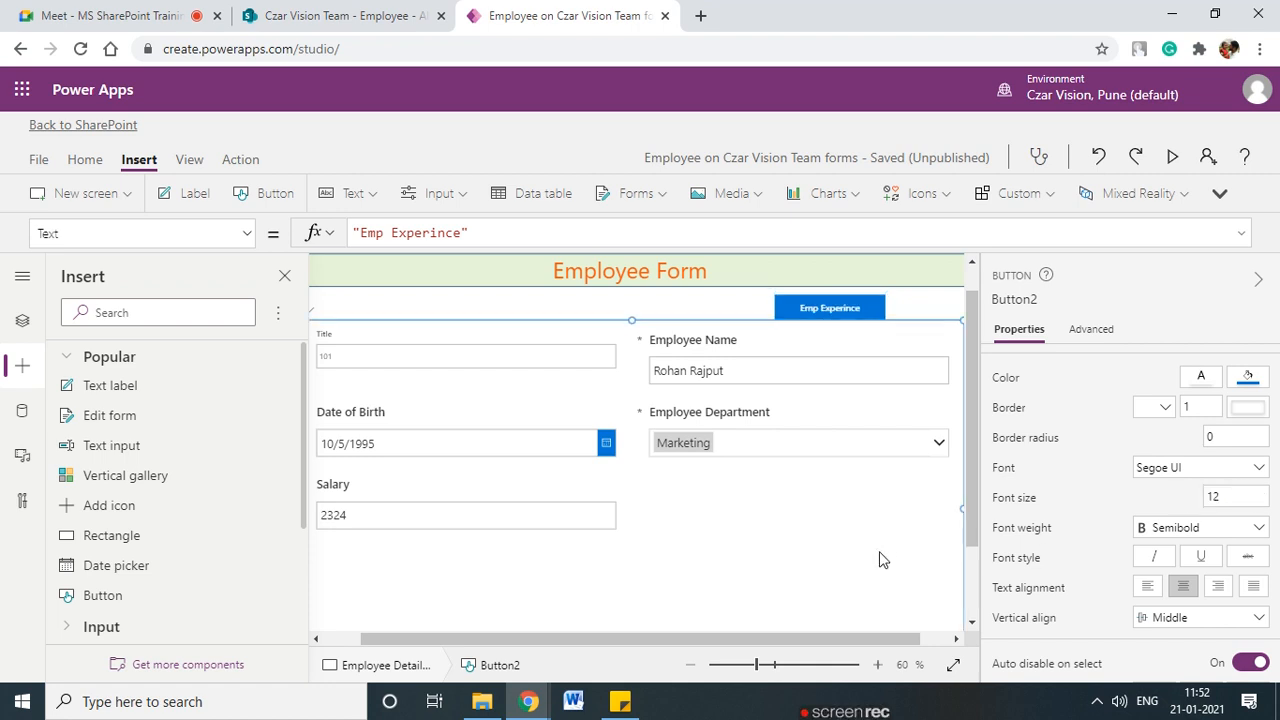
pyautogui.click(830, 312)
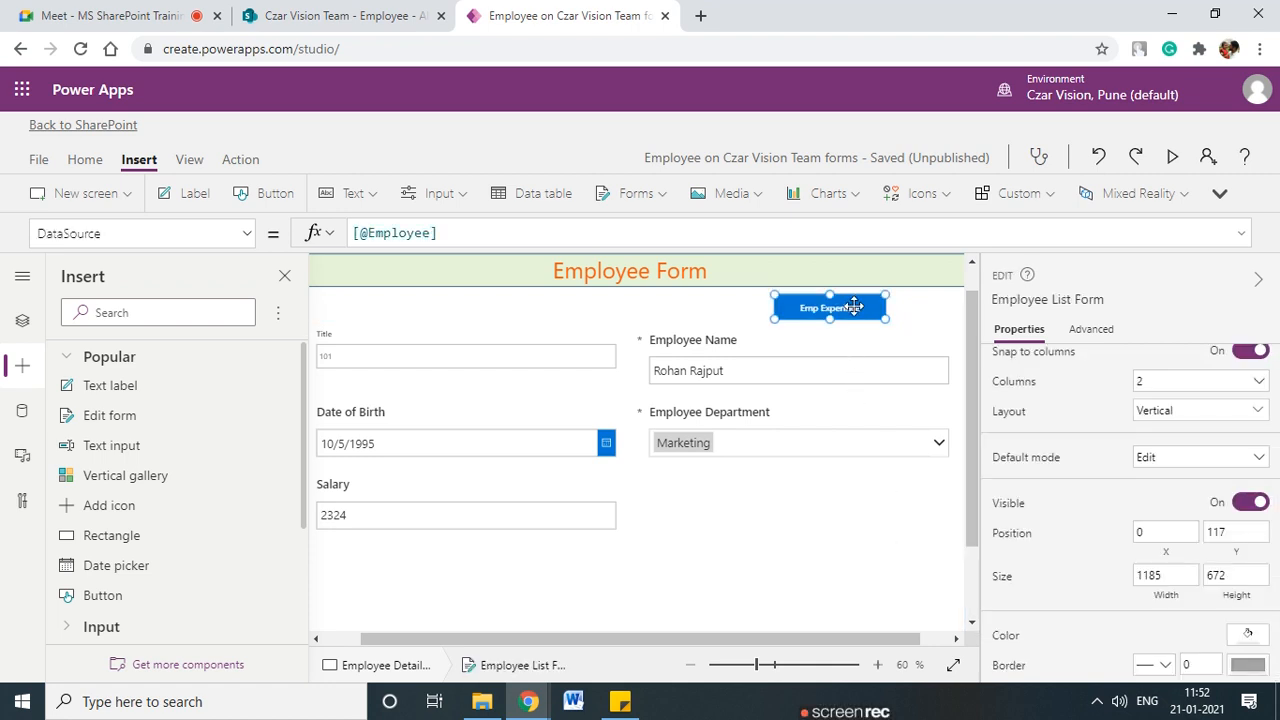
pyautogui.doubleClick(1228, 495)
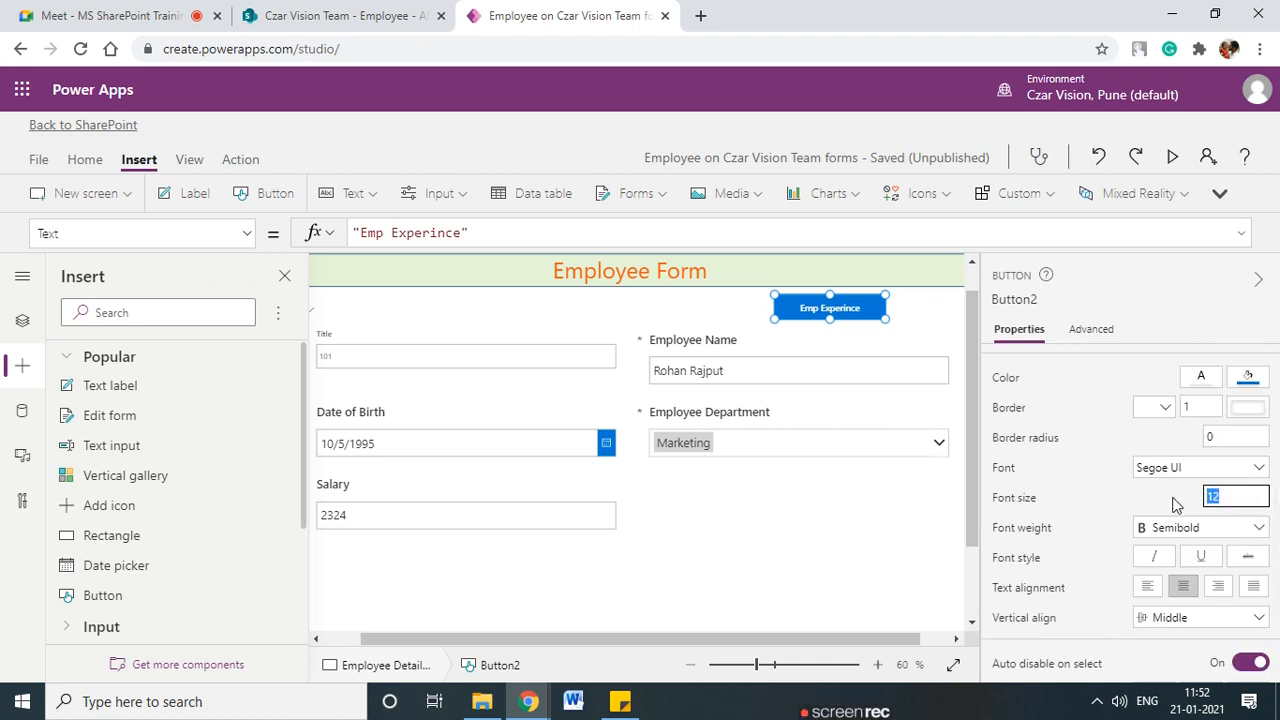
pyautogui.click(866, 528)
# - Collapse the form's property settings, preview the app and try the Emp Experince button
pyautogui.moveTo(747, 641); pyautogui.dragTo(579, 621)
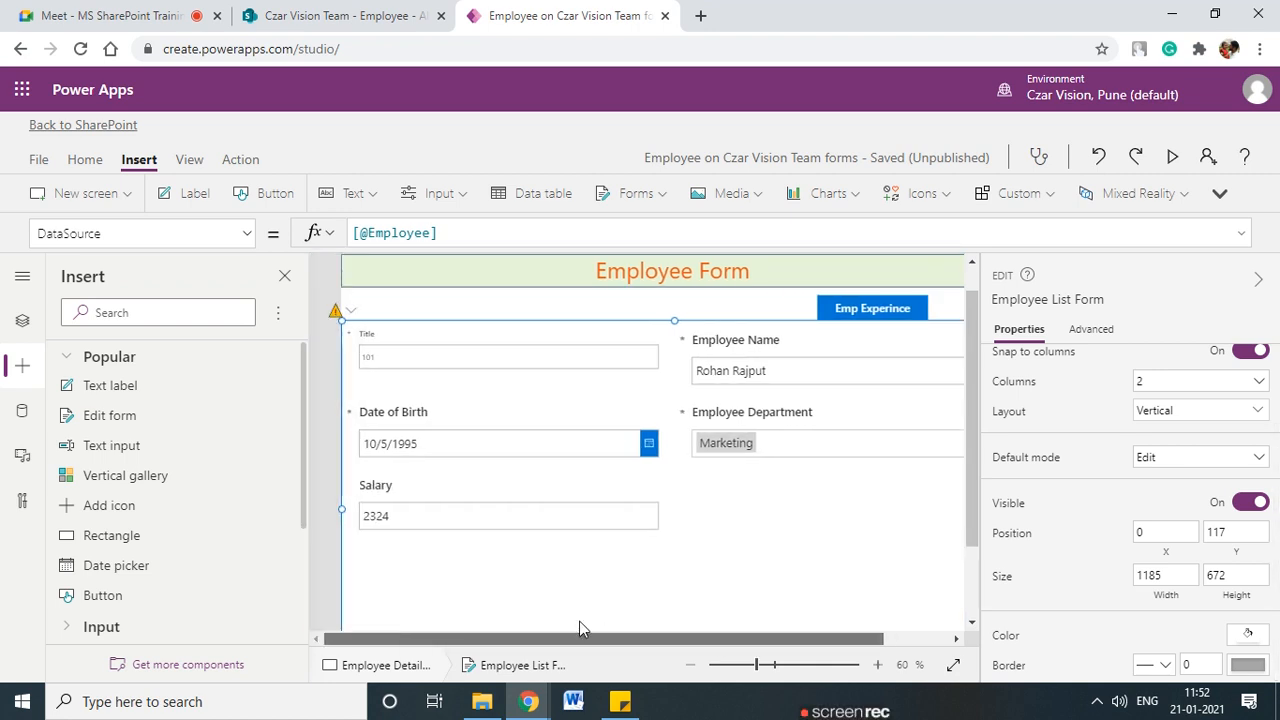
pyautogui.click(1261, 281)
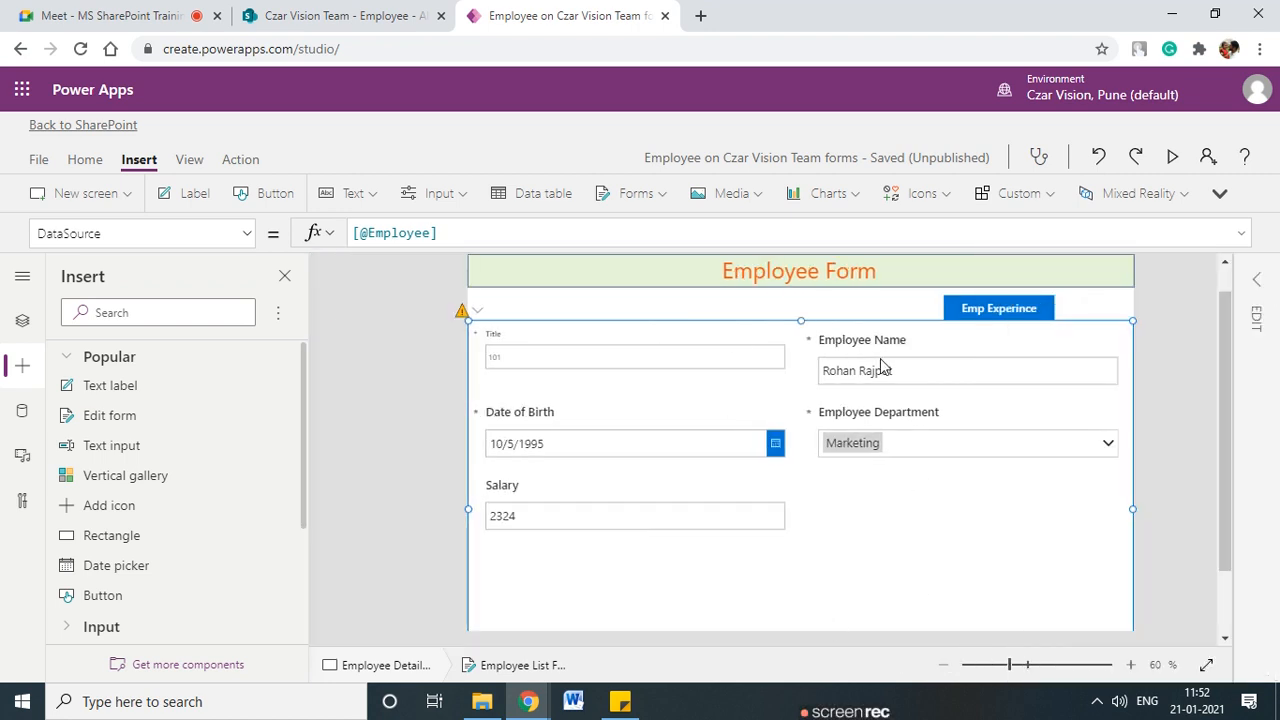
pyautogui.click(1172, 157)
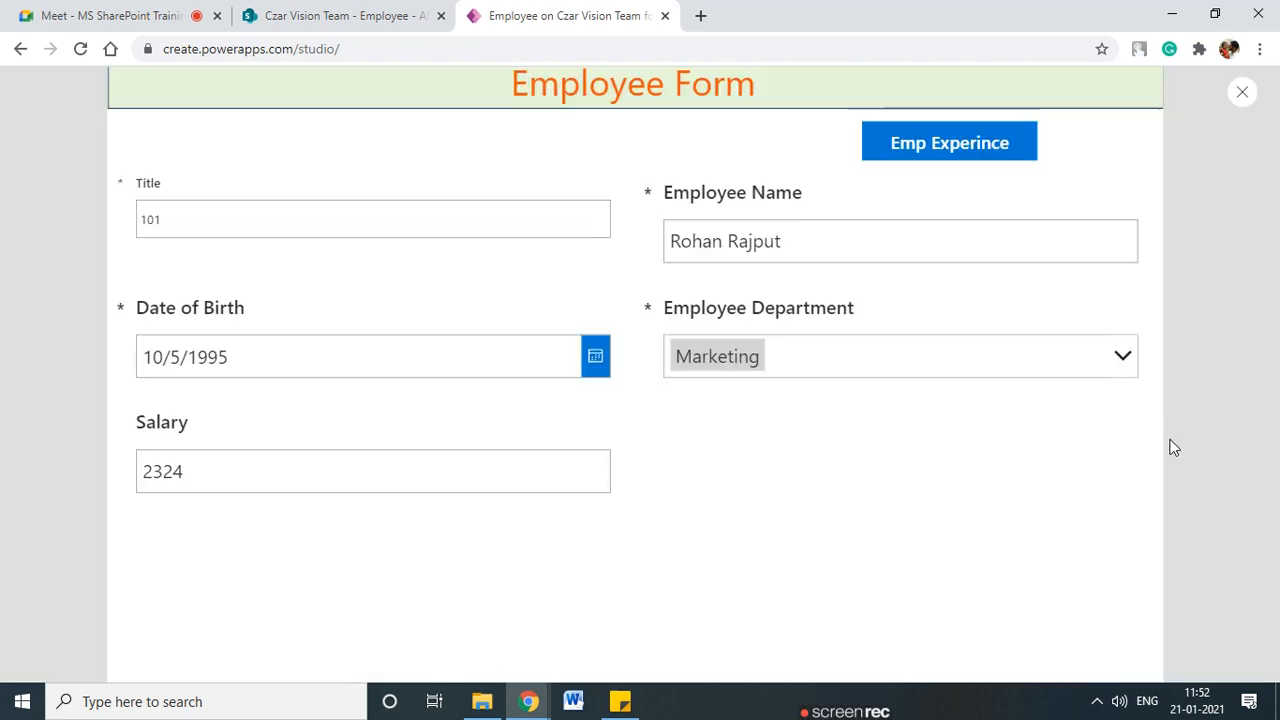
pyautogui.click(903, 146)
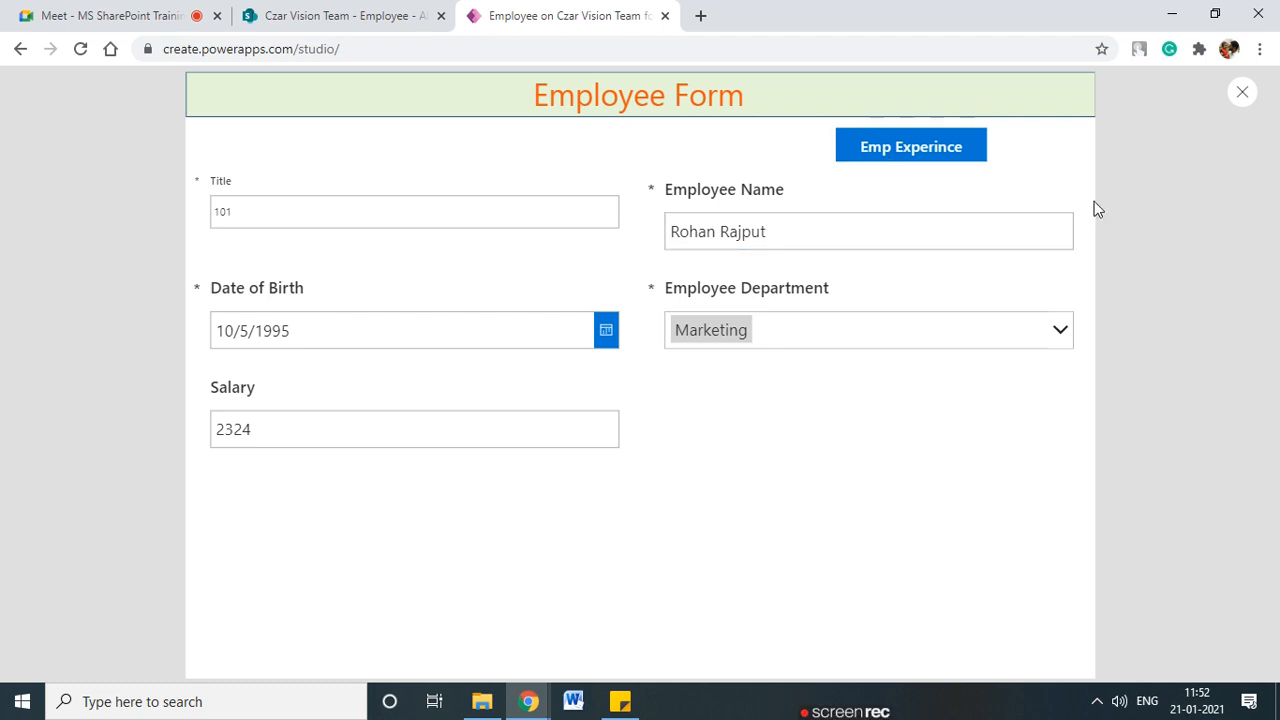
pyautogui.moveTo(994, 156); pyautogui.dragTo(1062, 228)
pyautogui.moveTo(958, 302)
pyautogui.mouseDown()
pyautogui.moveTo(975, 428)
pyautogui.moveTo(1003, 289)
pyautogui.moveTo(992, 423)
pyautogui.mouseUp()
pyautogui.moveTo(1045, 294); pyautogui.dragTo(1043, 415)
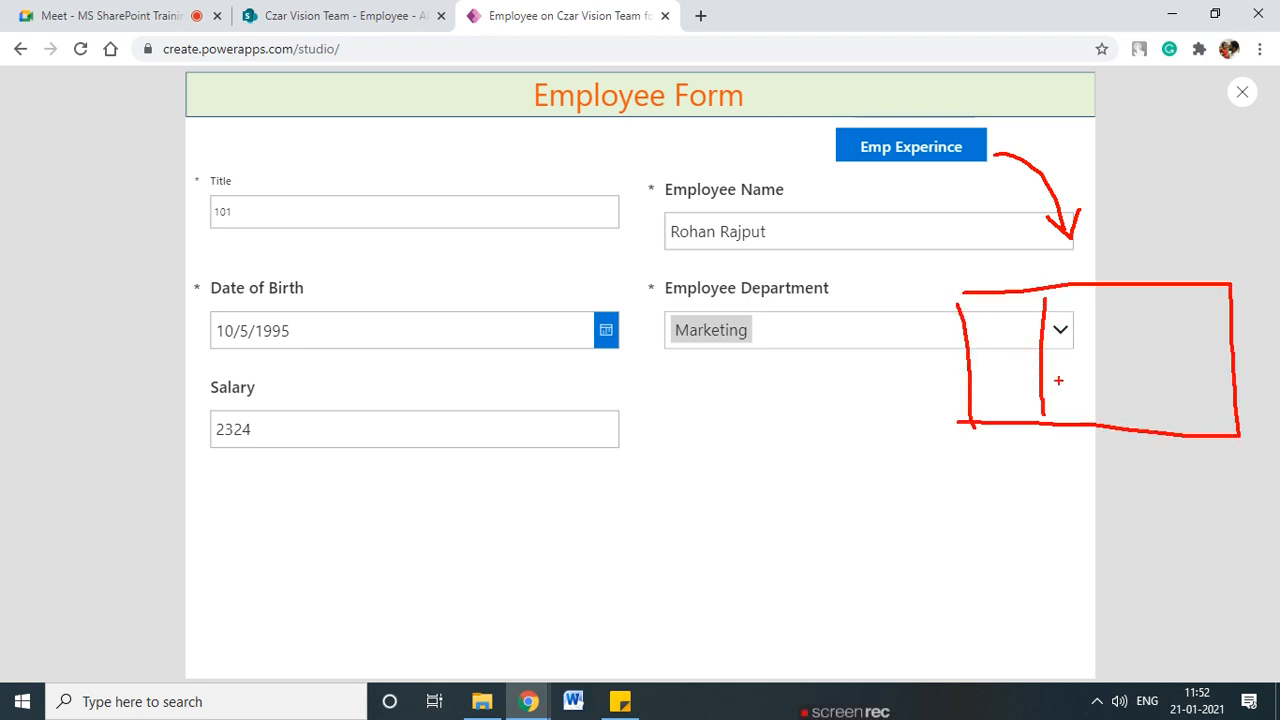
pyautogui.moveTo(1058, 325); pyautogui.dragTo(1152, 323)
pyautogui.moveTo(1058, 356); pyautogui.dragTo(1148, 356)
pyautogui.moveTo(1104, 390); pyautogui.dragTo(1144, 380)
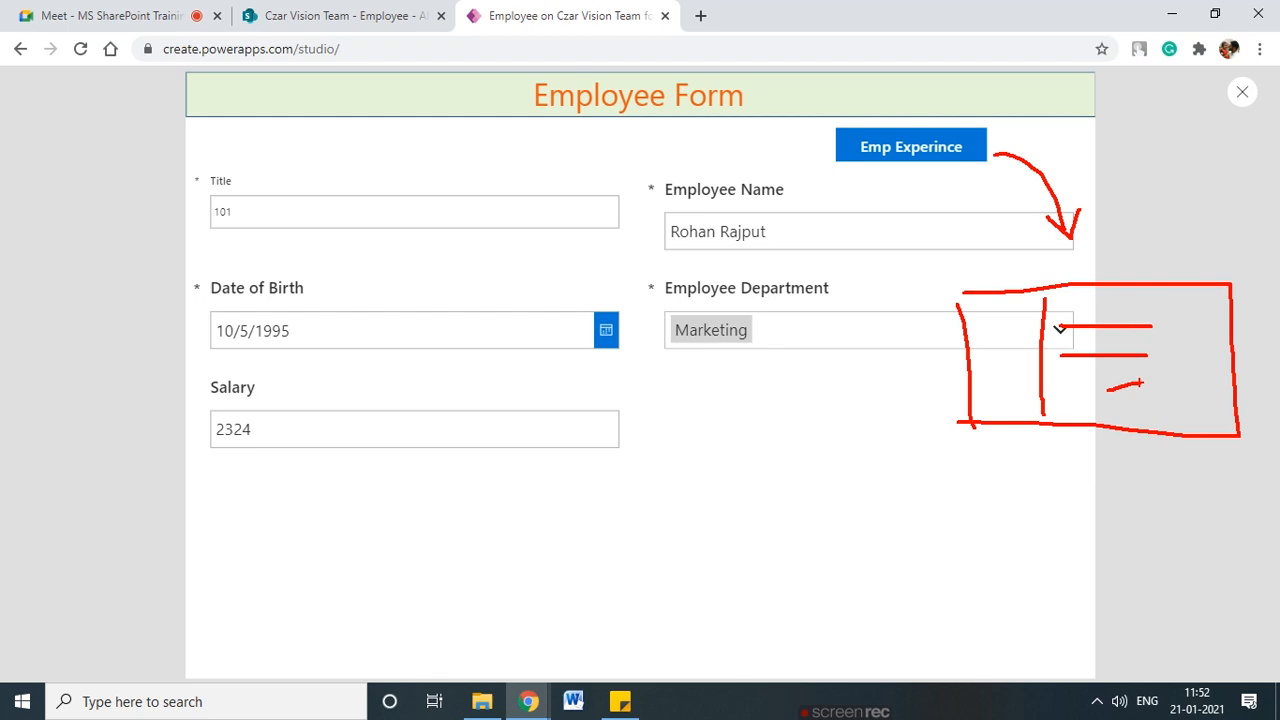
# - Close the app preview and return to editing the Employee Detail Screen
pyautogui.press('Escape')
pyautogui.click(1242, 92)
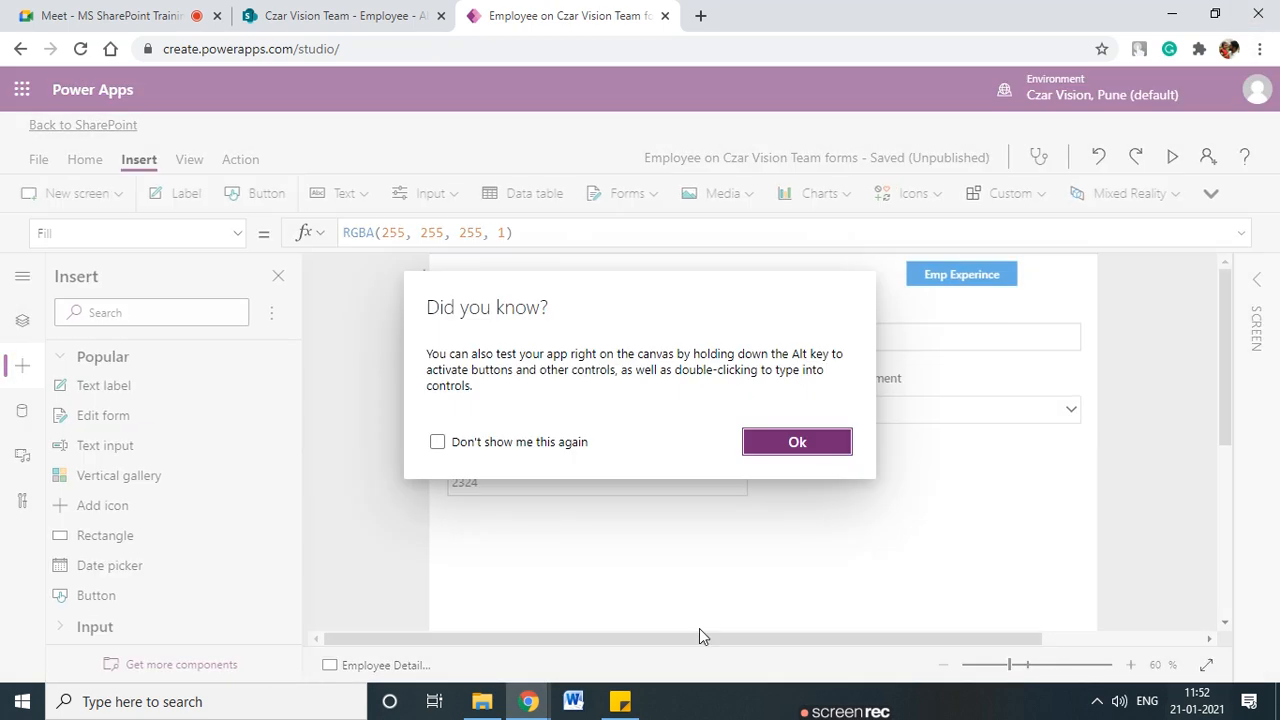
# - Dismiss the testing tip and open the SharePoint site's Employee Experience list in a separate browser tab, returning to the Power Apps form
pyautogui.click(795, 447)
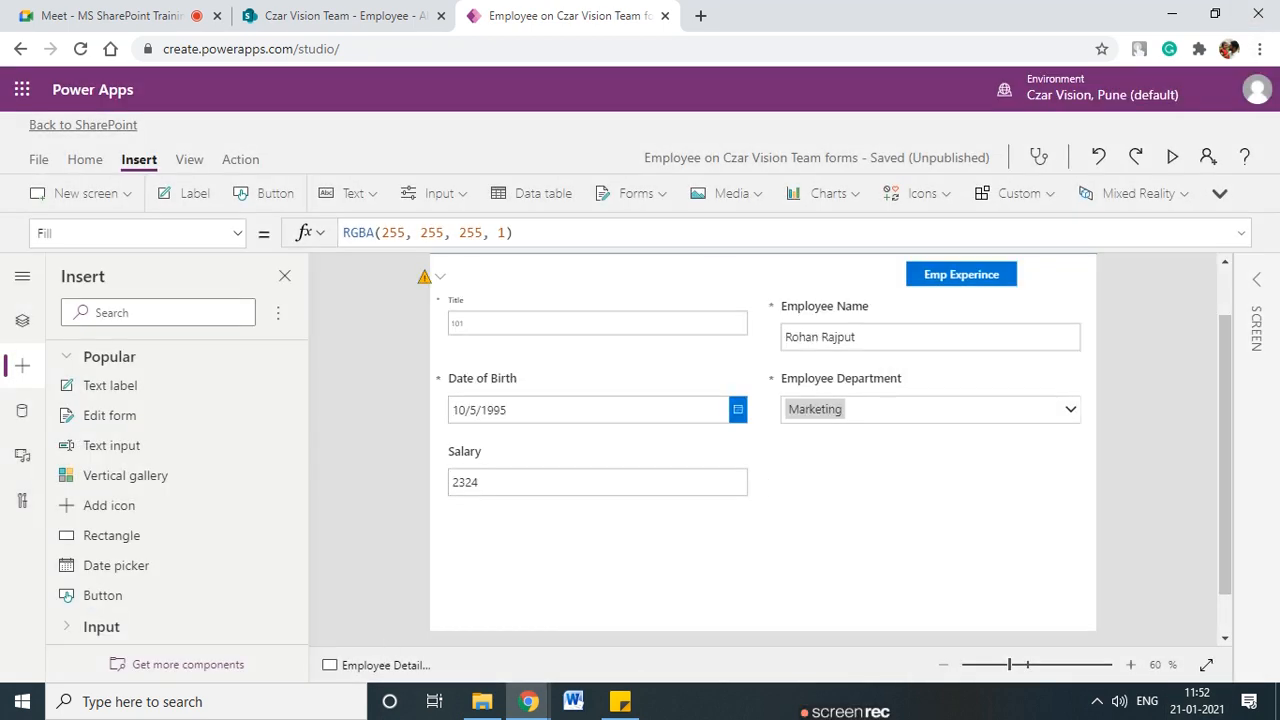
pyautogui.click(345, 16)
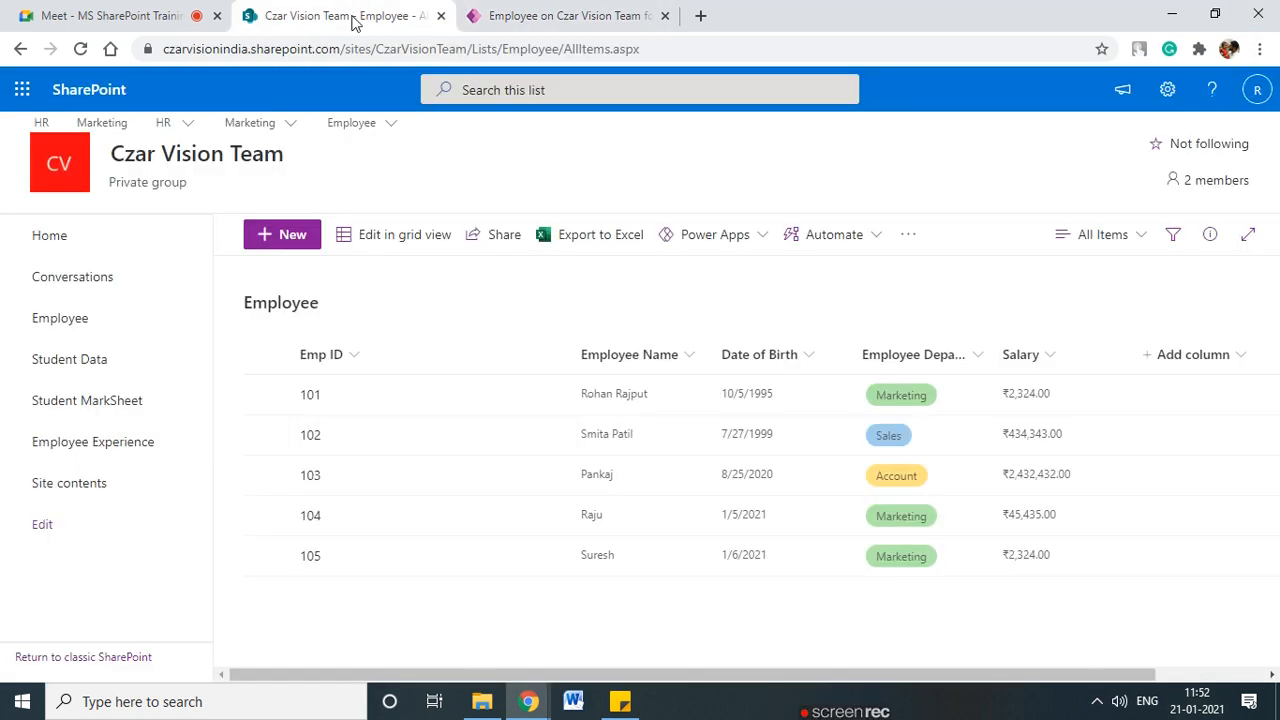
pyautogui.click(95, 454)
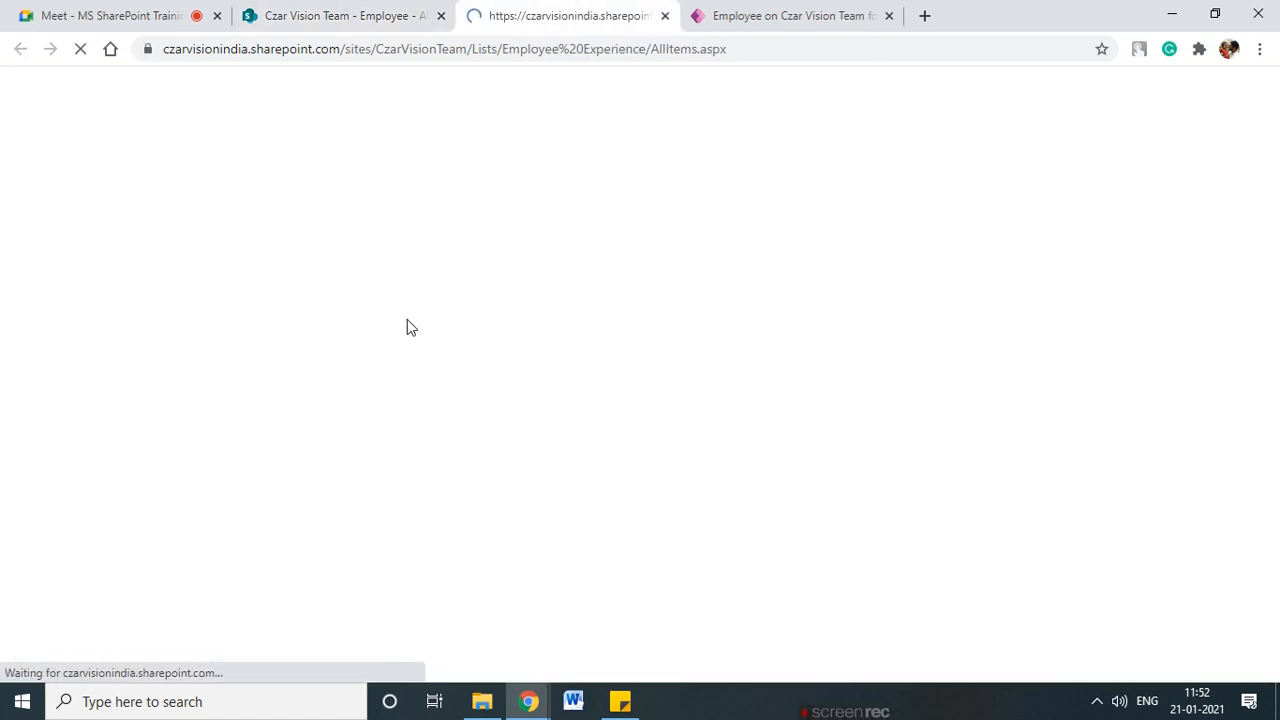
pyautogui.click(818, 15)
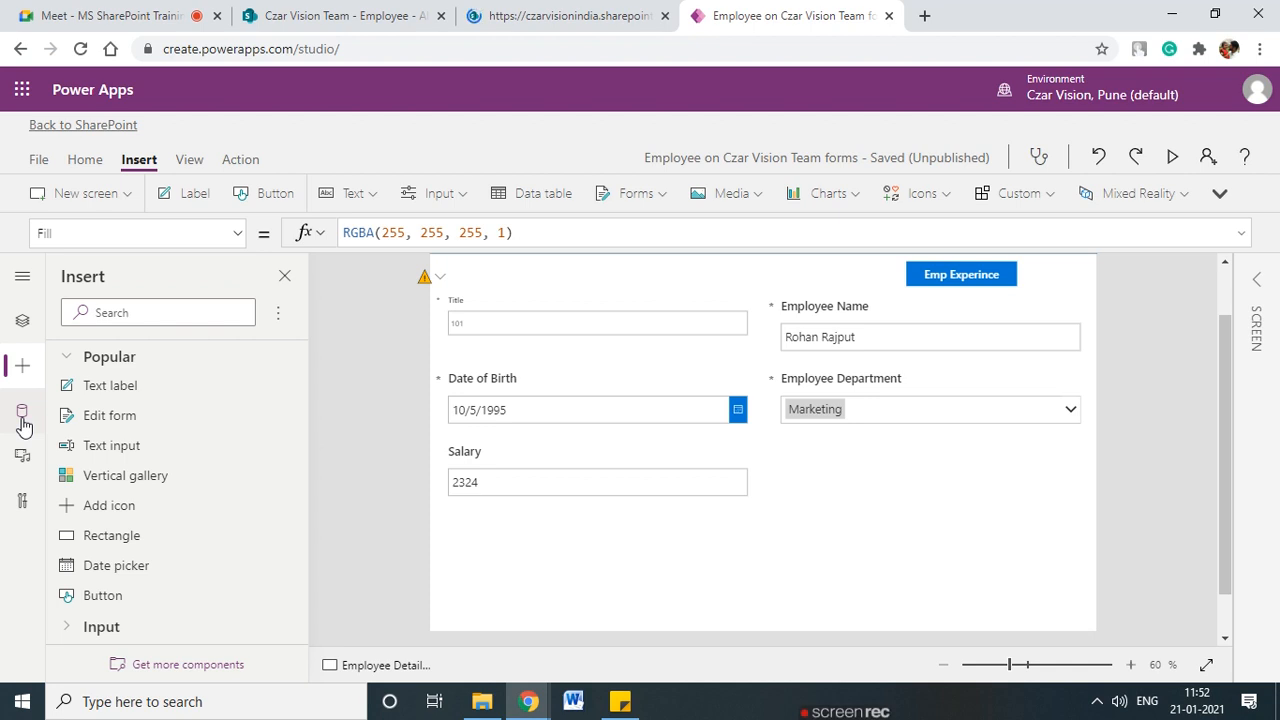
# - Review the data sources connected to the Employee form app
pyautogui.scroll(1, 806, 540)
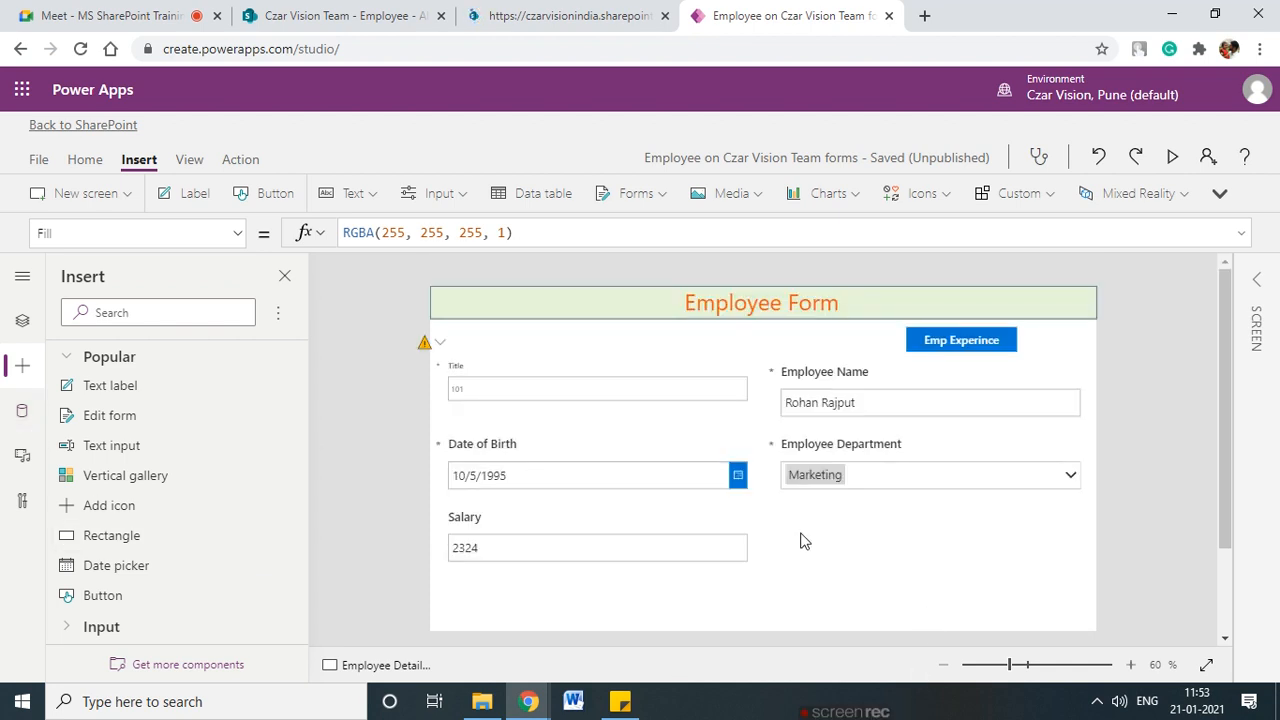
pyautogui.click(22, 411)
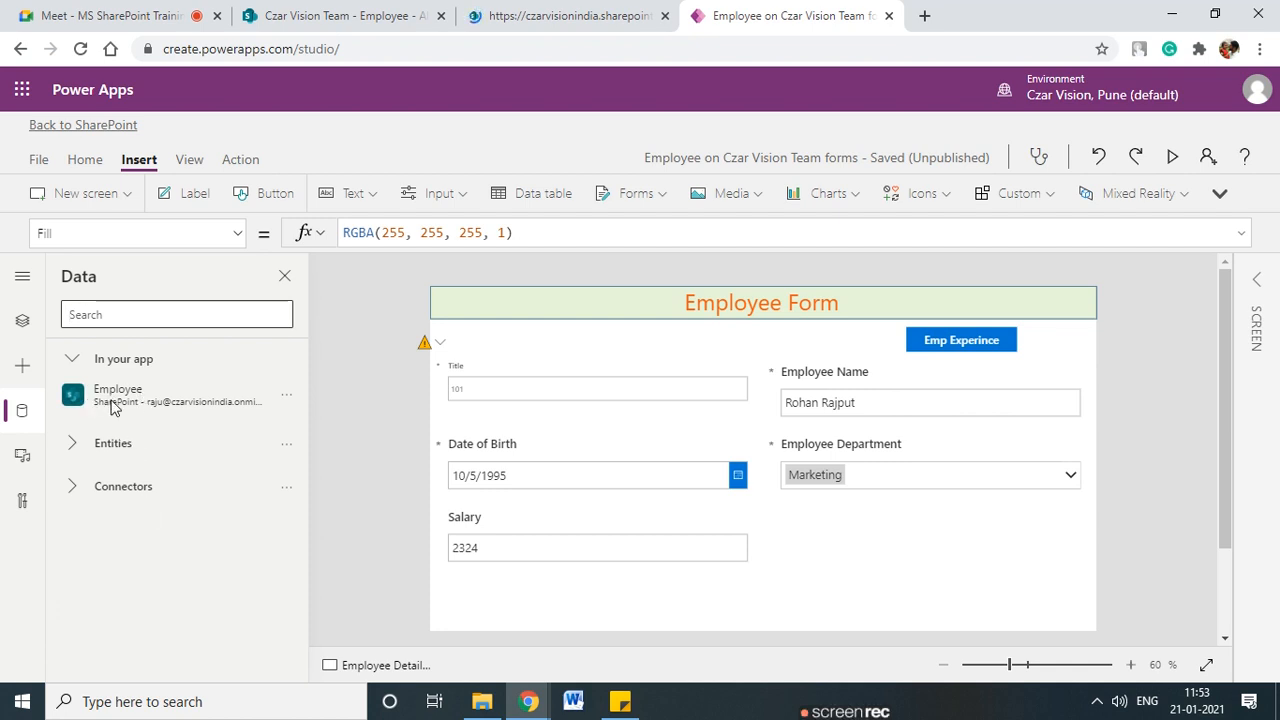
pyautogui.moveTo(155, 405)
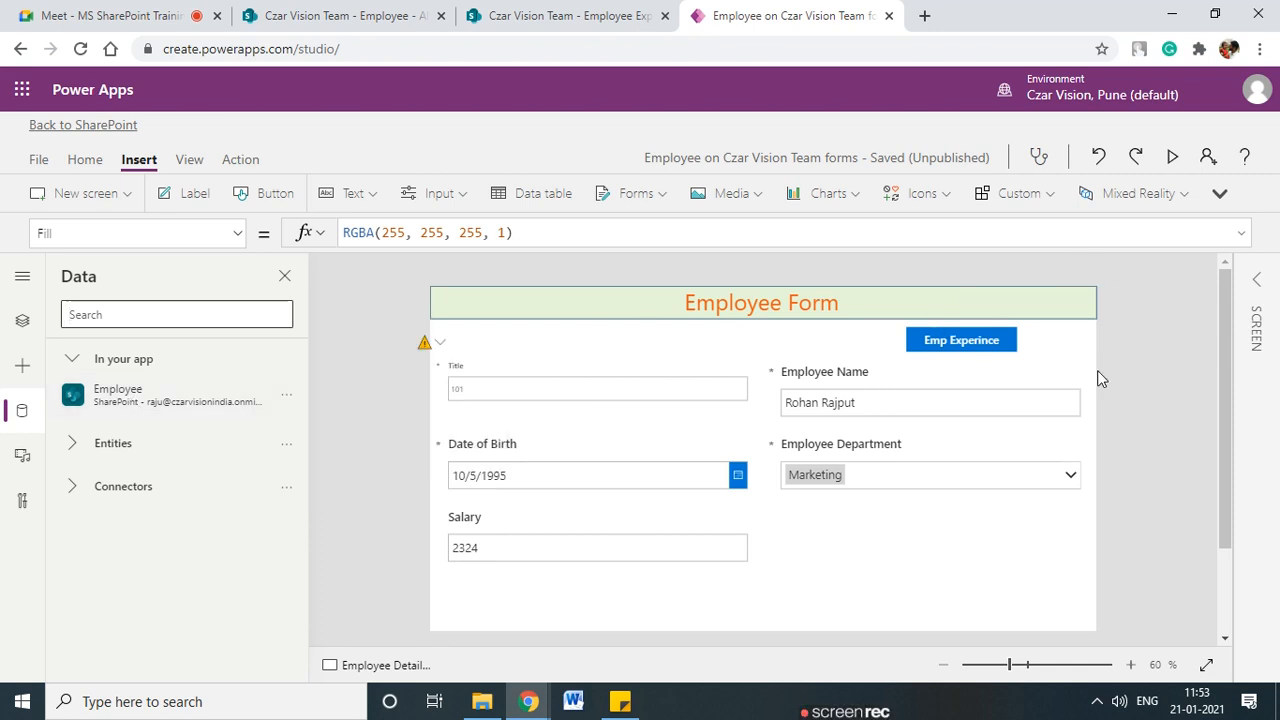
pyautogui.click(380, 424)
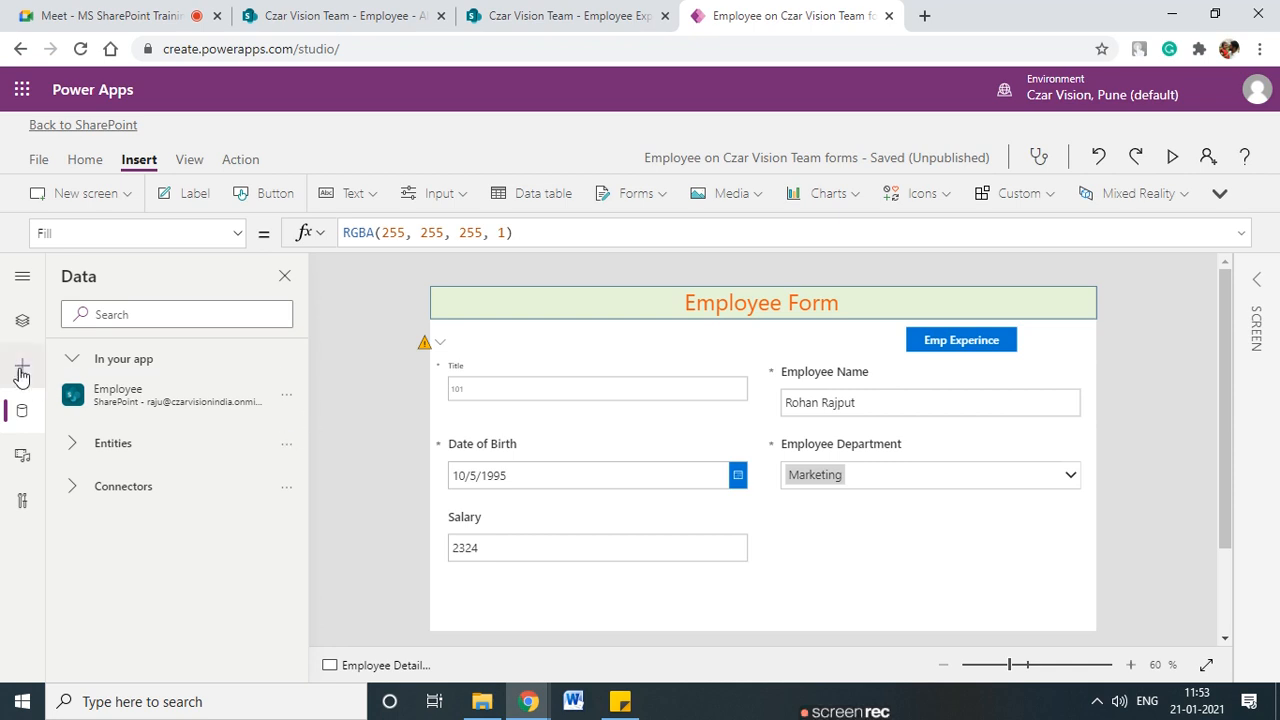
# - Expand the studio's side navigation to show its labels and close the open pane to enlarge the canvas area
pyautogui.click(22, 276)
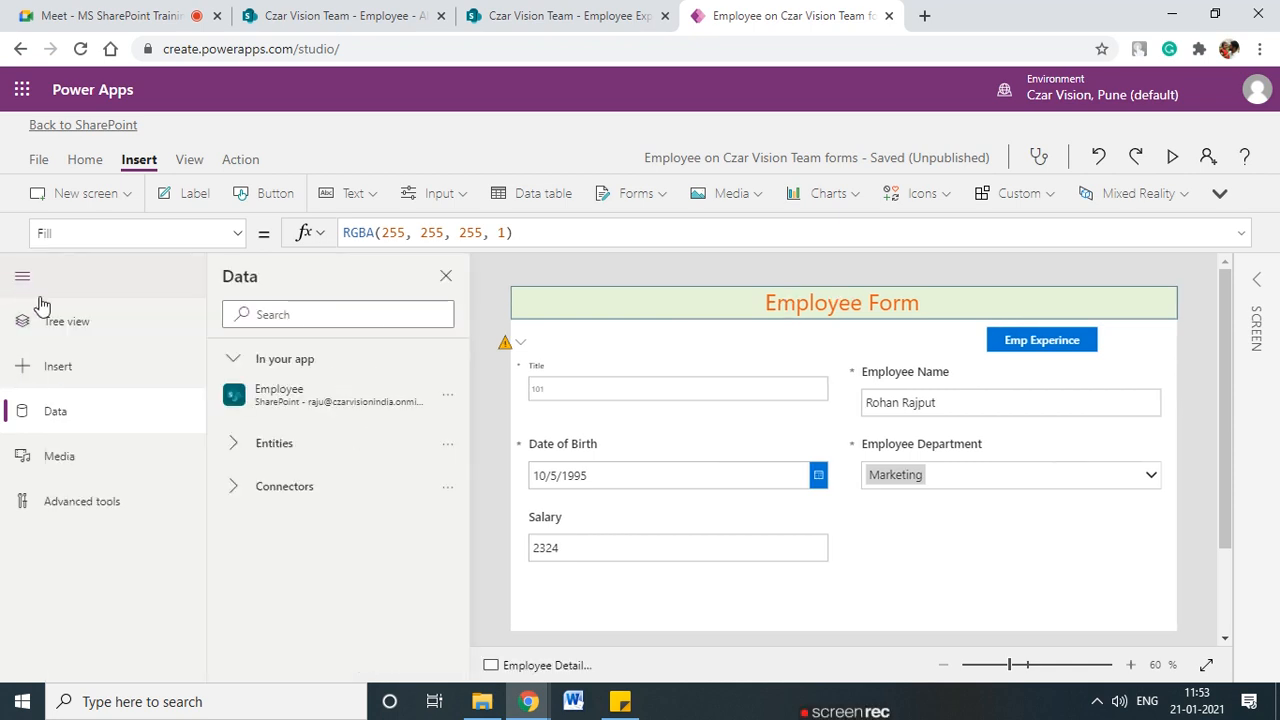
pyautogui.click(22, 322)
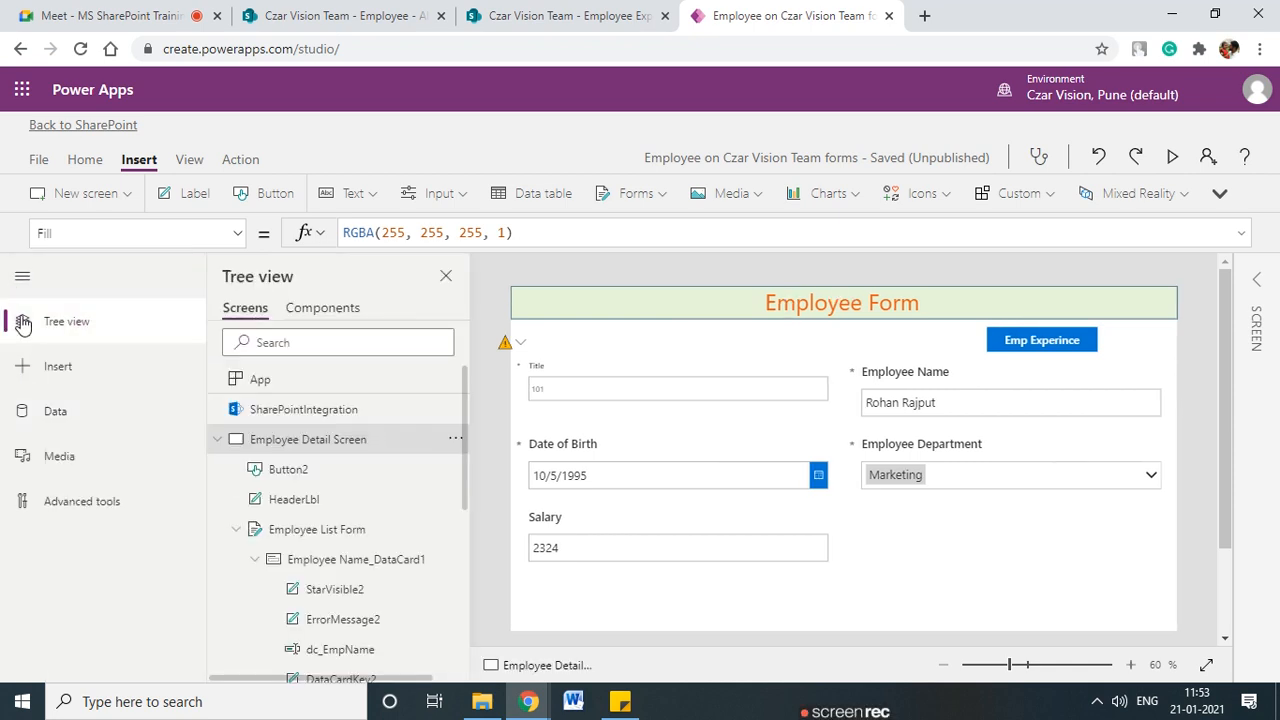
pyautogui.click(446, 276)
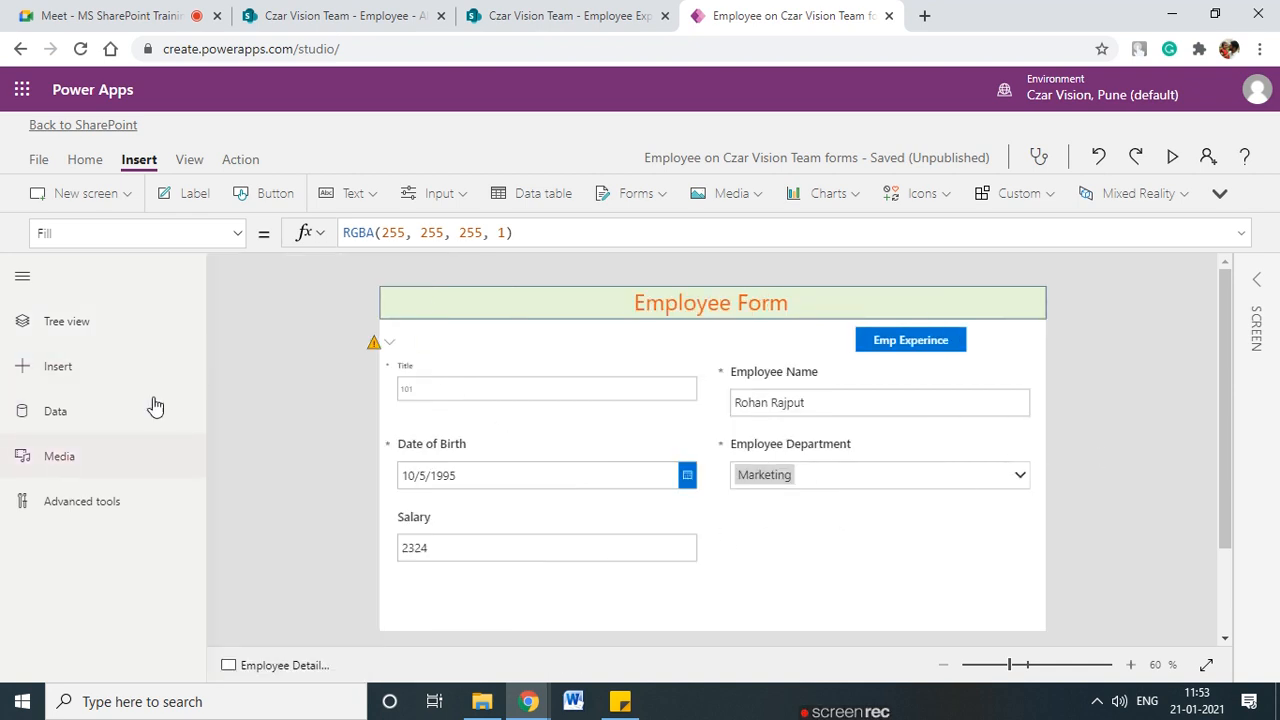
# - Add a new screen to the app using the Blank layout
pyautogui.click(90, 195)
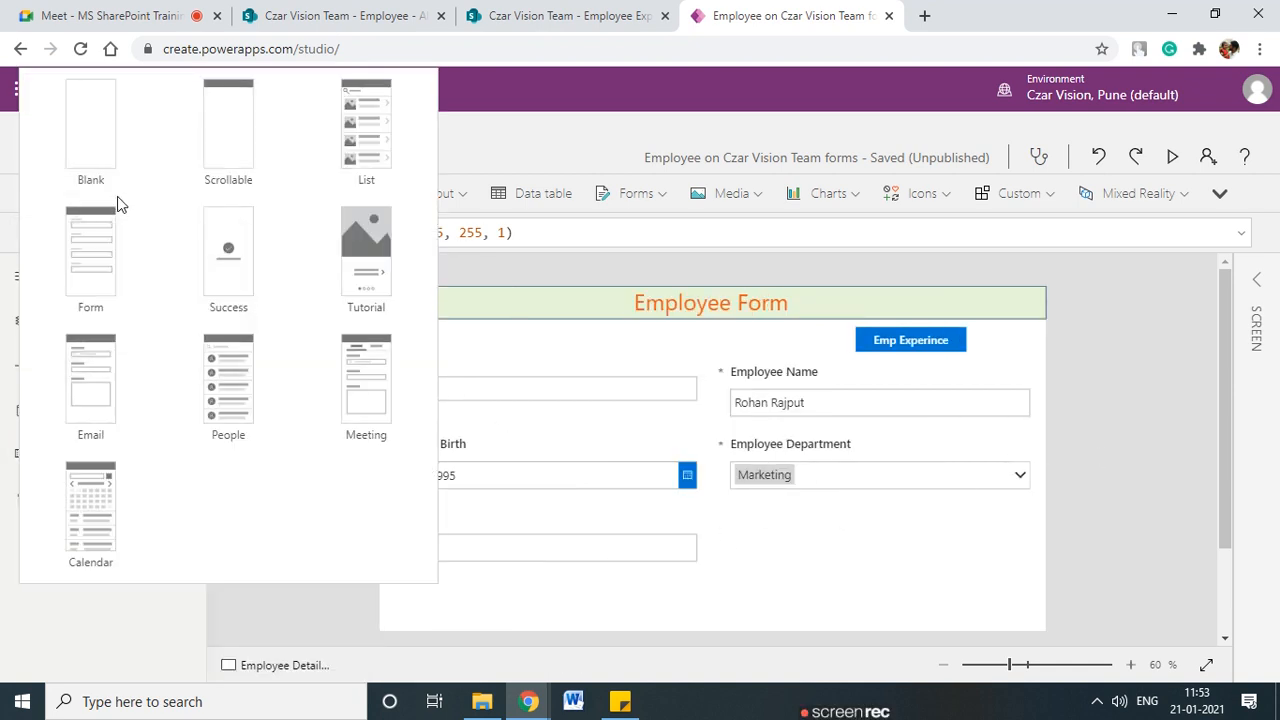
pyautogui.click(522, 254)
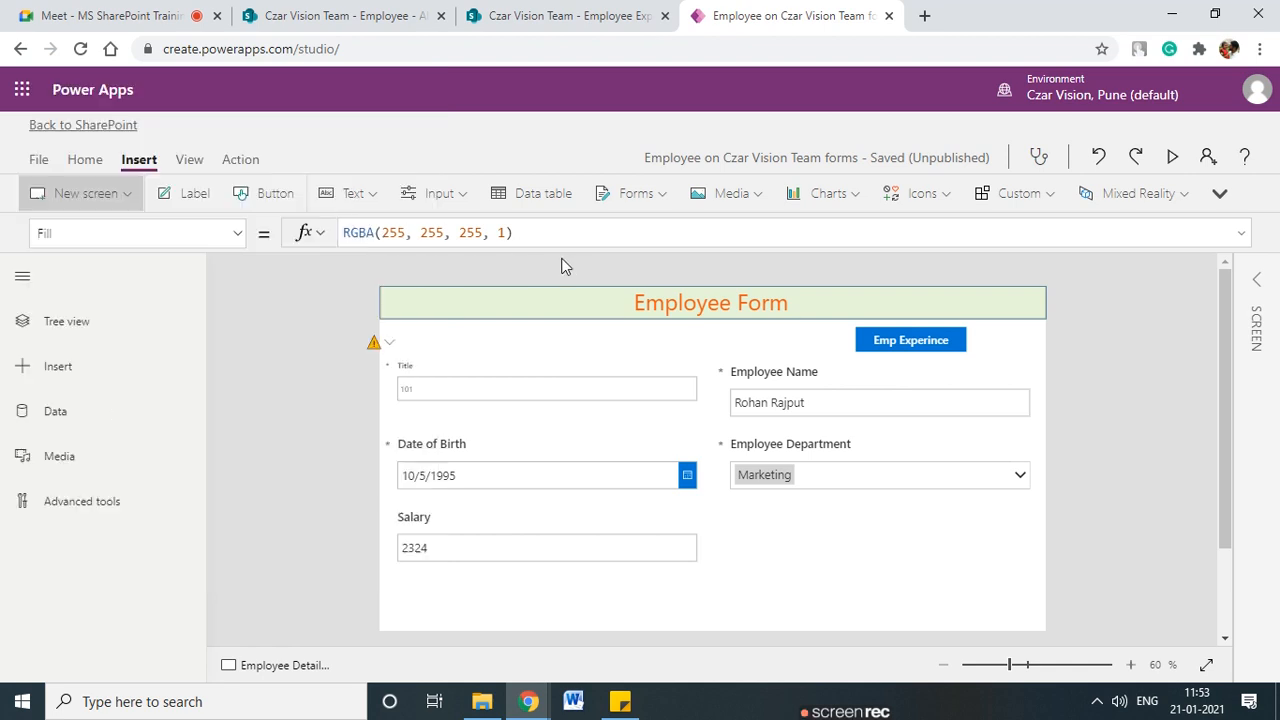
pyautogui.click(138, 198)
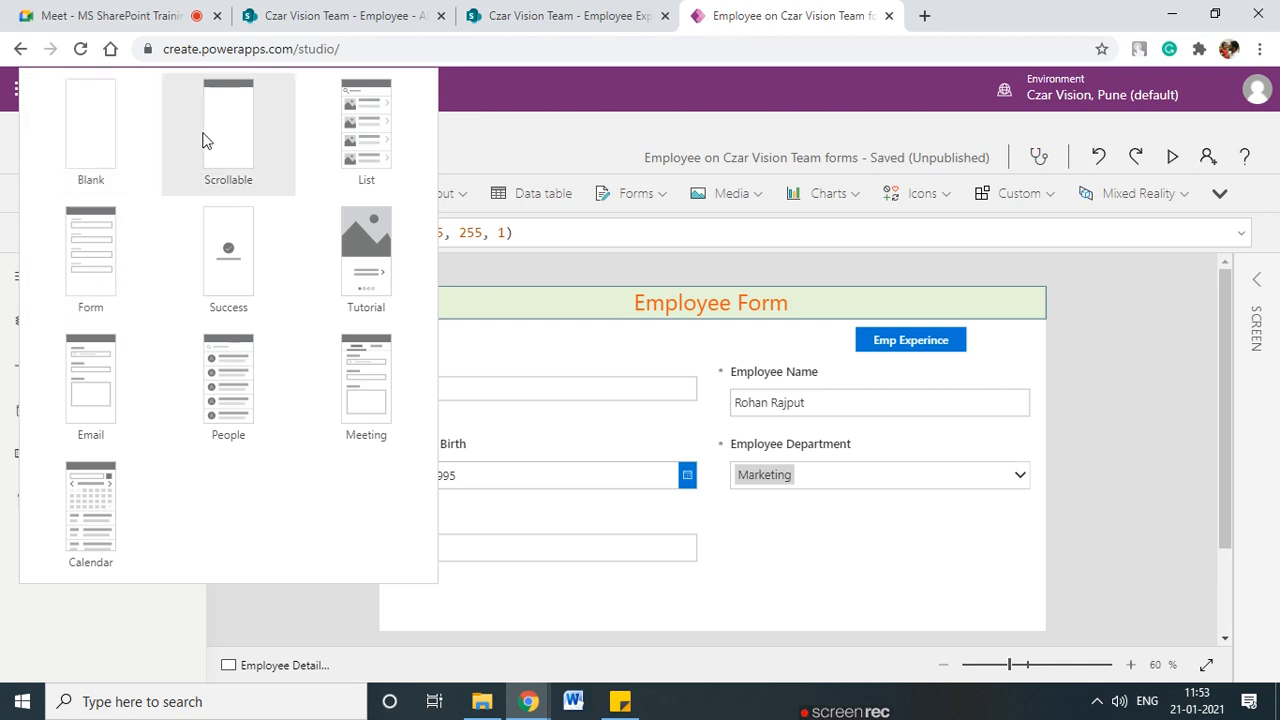
pyautogui.click(108, 147)
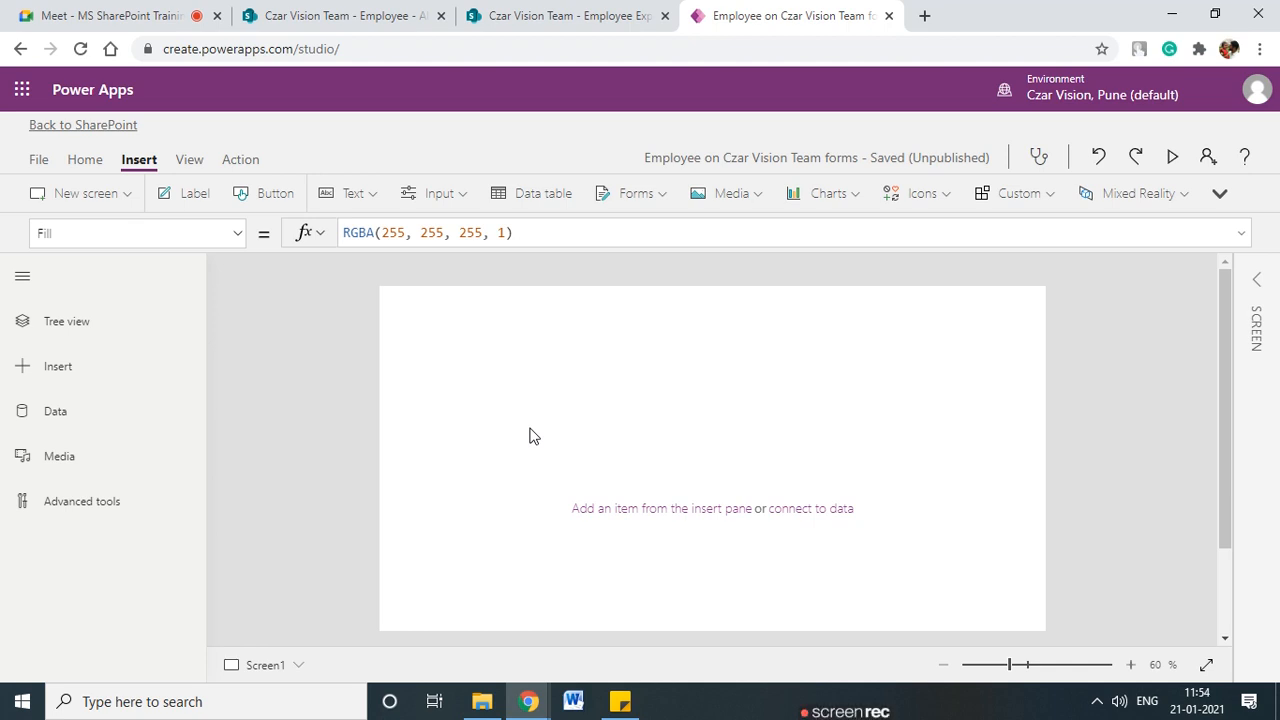
# - Examine how the Employee and Employee Experience lists relate through Emp ID, and return to the blank screen in Power Apps
pyautogui.click(415, 16)
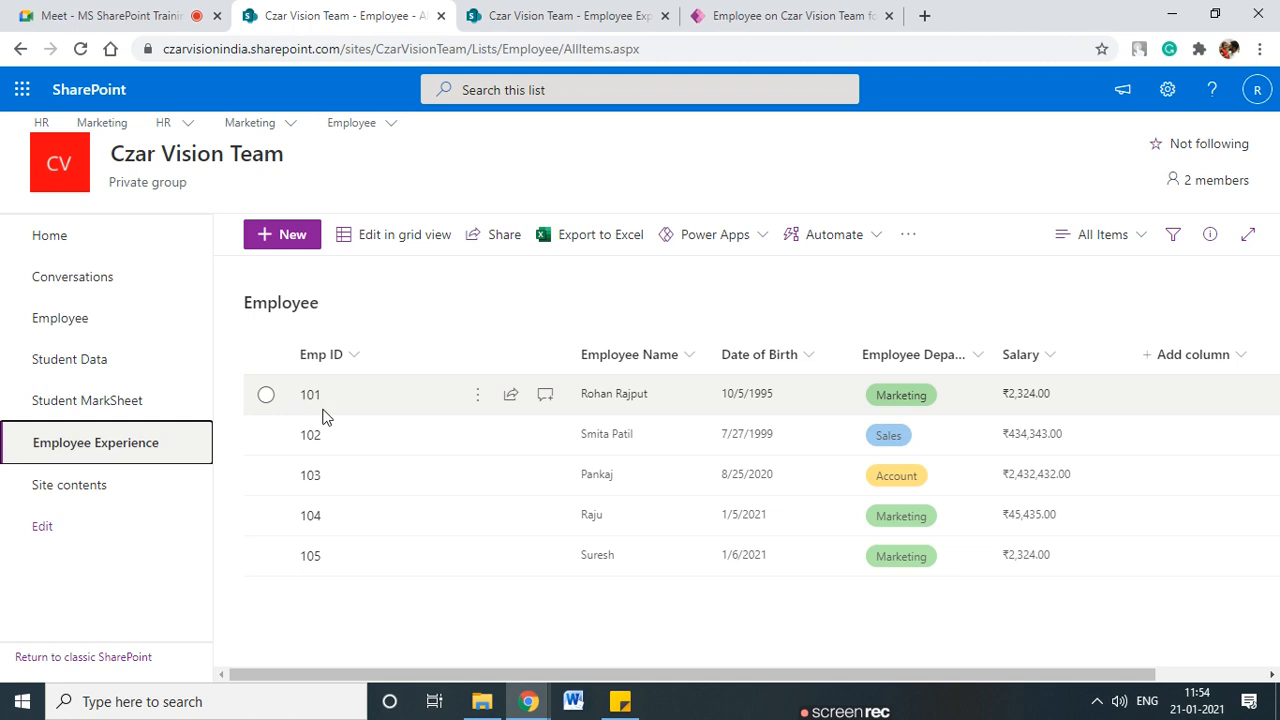
pyautogui.moveTo(340, 373)
pyautogui.mouseDown()
pyautogui.moveTo(292, 374)
pyautogui.moveTo(318, 362)
pyautogui.mouseUp()
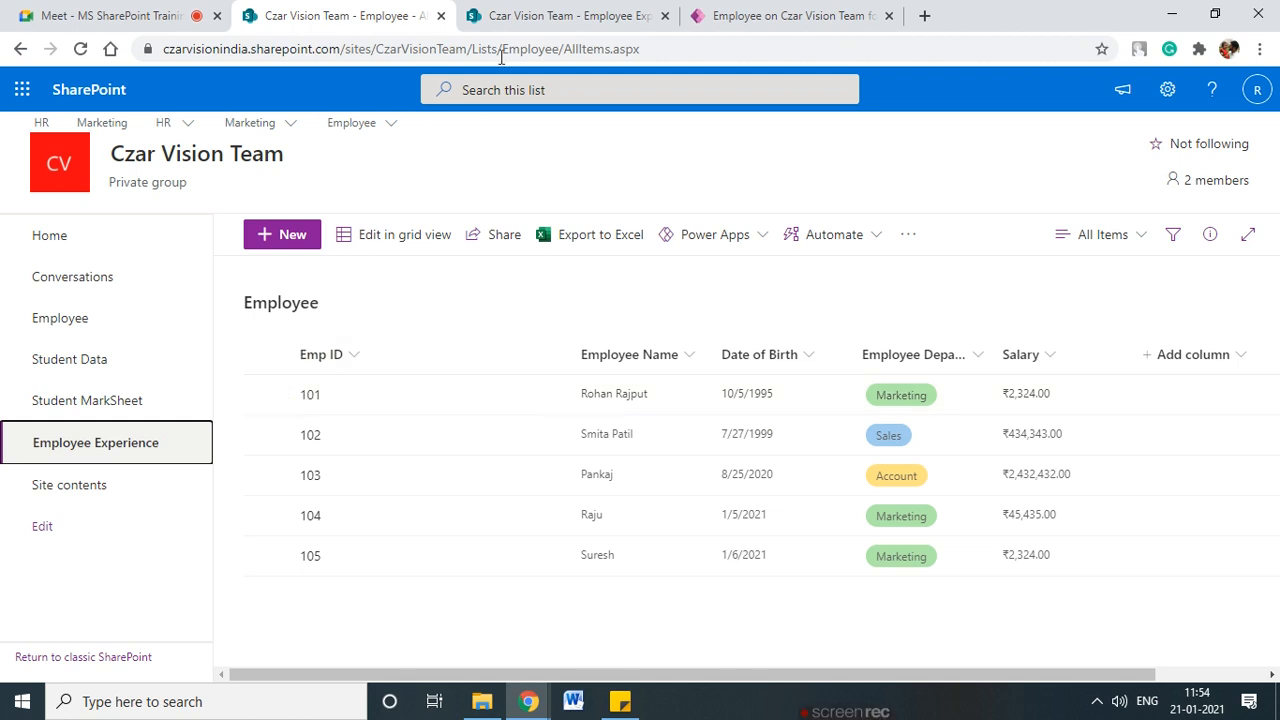
pyautogui.click(560, 16)
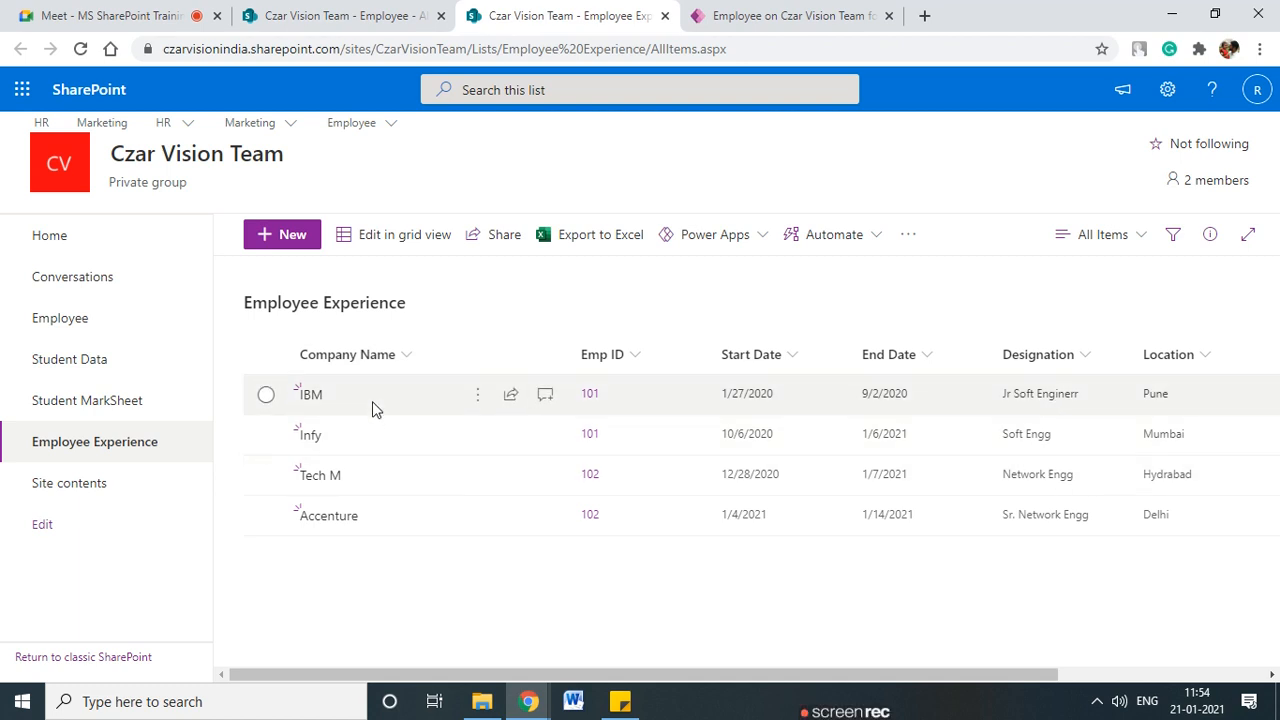
pyautogui.click(712, 20)
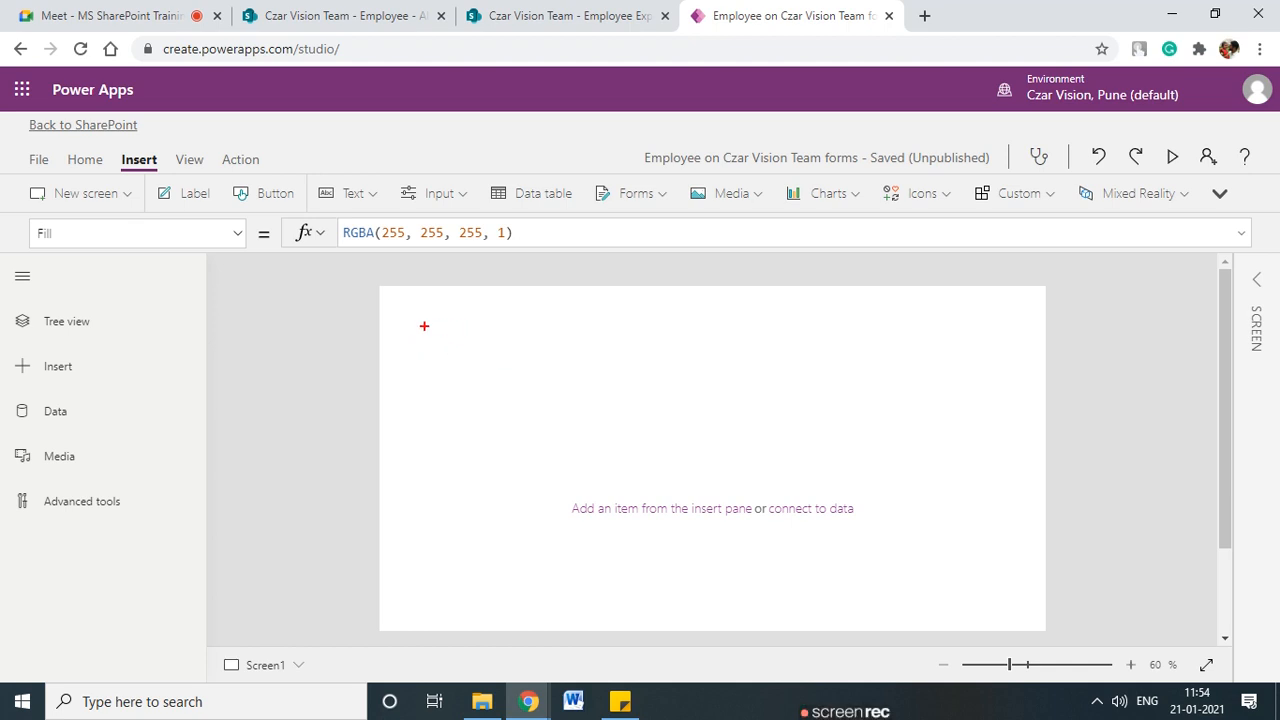
pyautogui.moveTo(423, 328); pyautogui.dragTo(529, 331)
pyautogui.moveTo(434, 383); pyautogui.dragTo(498, 377)
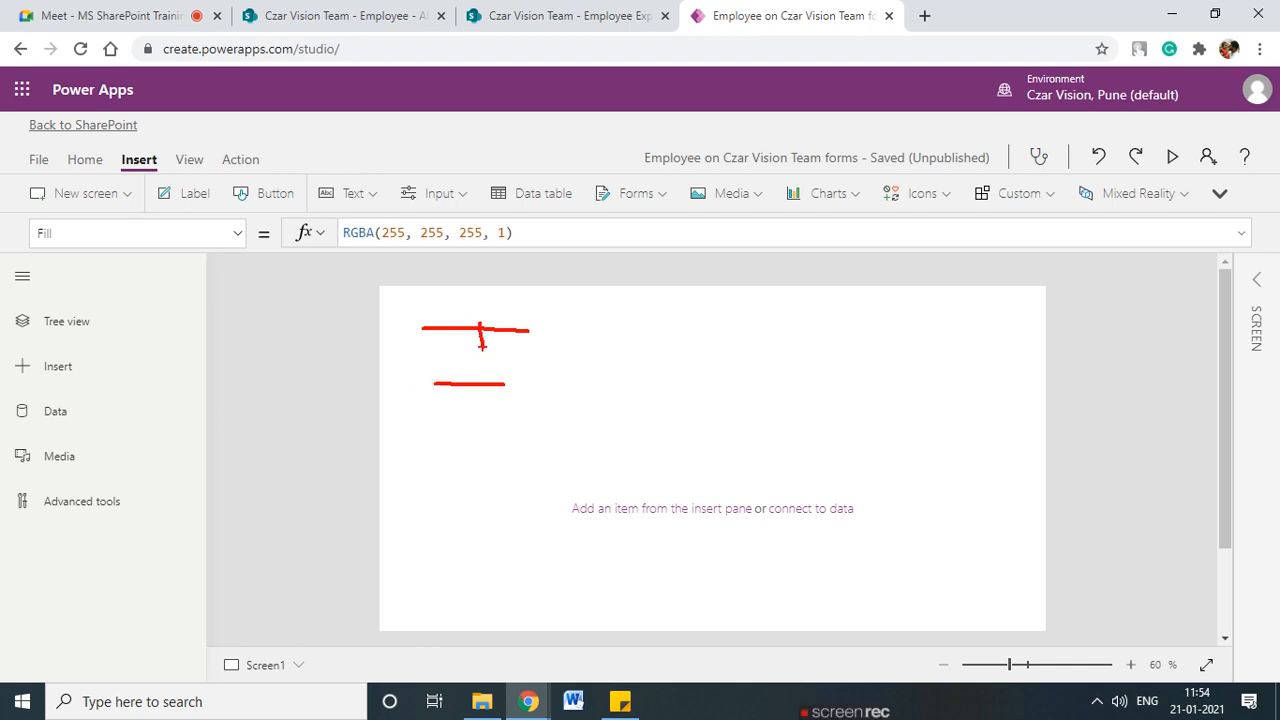
pyautogui.moveTo(607, 319); pyautogui.dragTo(647, 608)
pyautogui.moveTo(636, 338)
pyautogui.mouseDown()
pyautogui.moveTo(1058, 318)
pyautogui.moveTo(1098, 680)
pyautogui.moveTo(742, 648)
pyautogui.mouseUp()
pyautogui.moveTo(490, 402)
pyautogui.mouseDown()
pyautogui.moveTo(489, 450)
pyautogui.moveTo(622, 414)
pyautogui.mouseUp()
pyautogui.press('Escape')
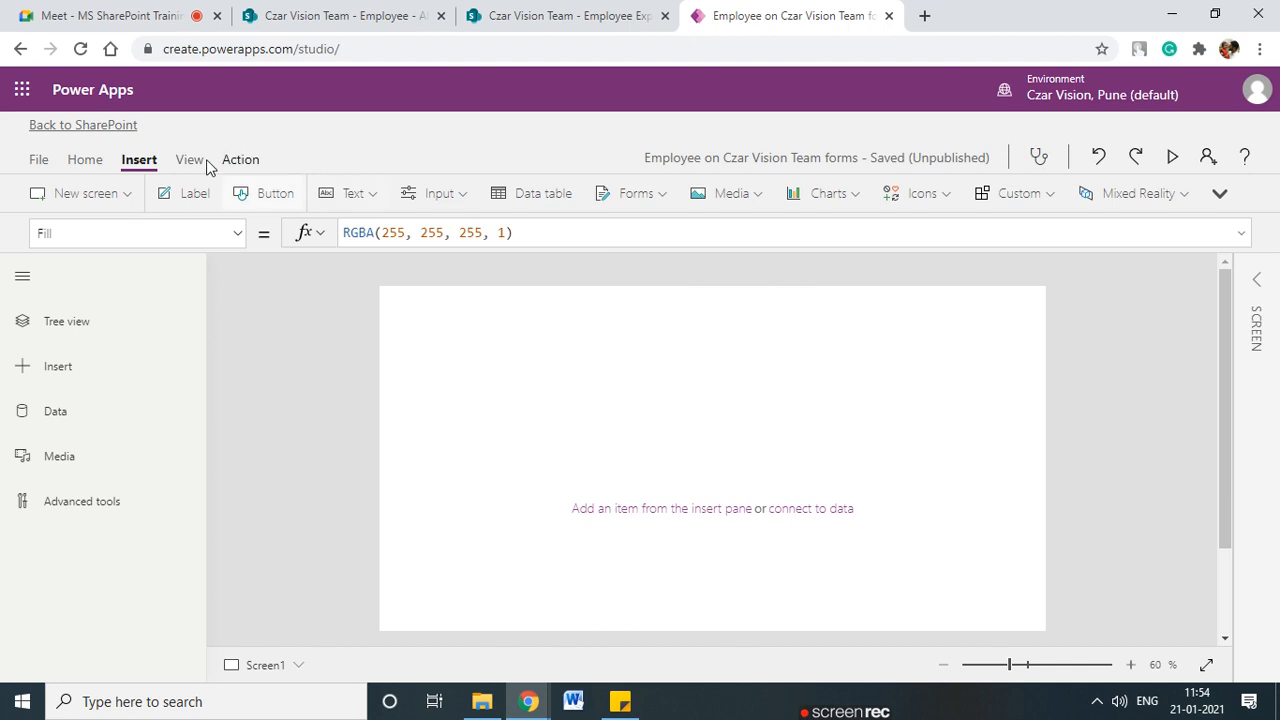
# - Insert a label on the blank screen and set its text to "Employee Expericne"
pyautogui.click(186, 196)
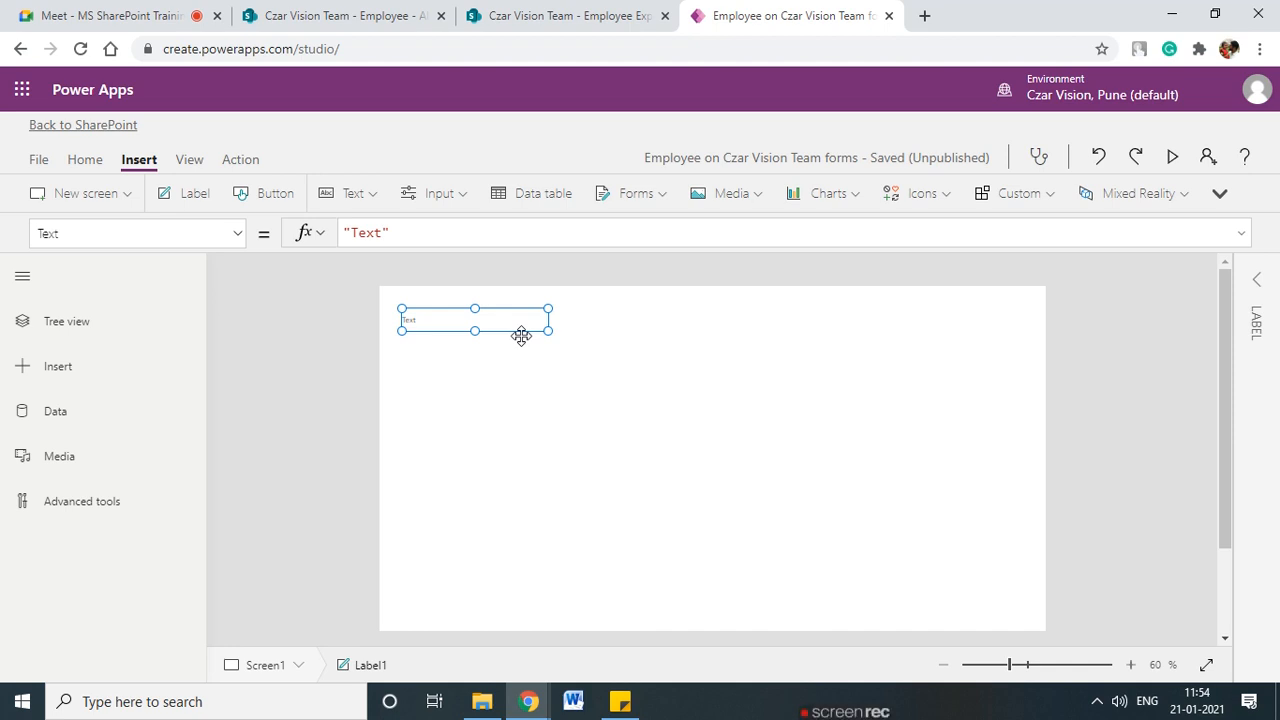
pyautogui.click(368, 232)
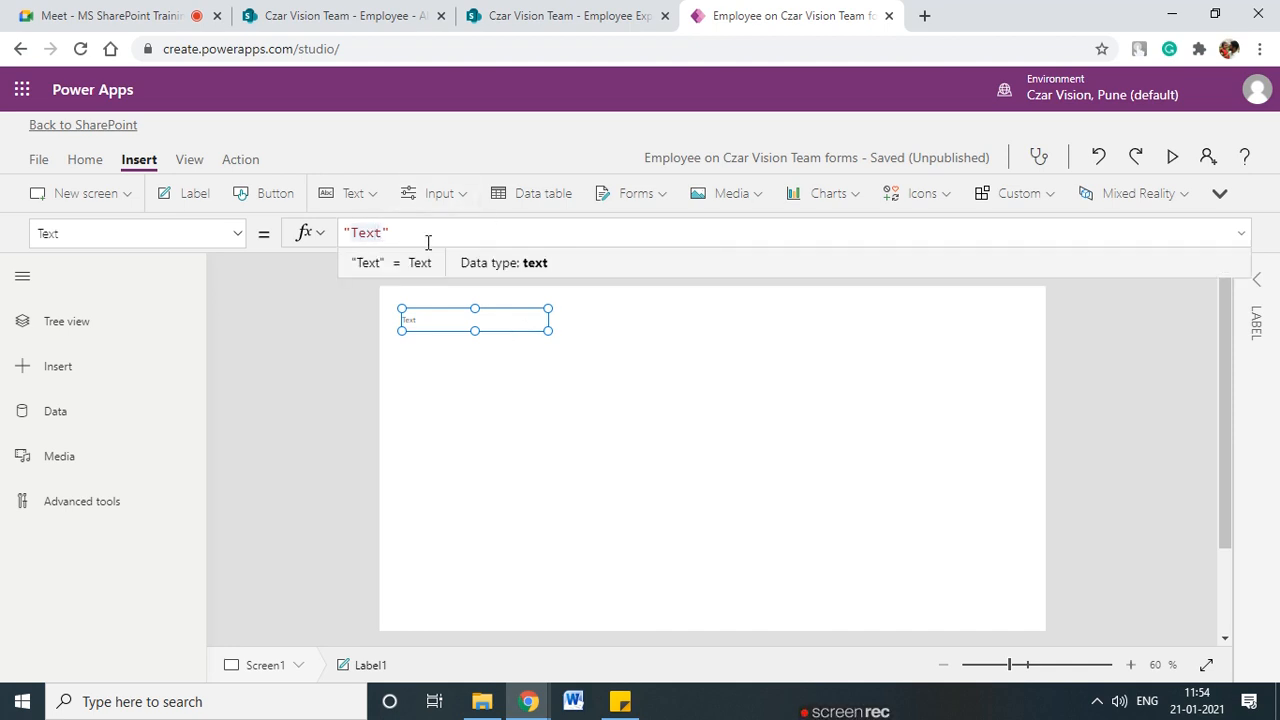
pyautogui.press('BackSpace')
pyautogui.press('Delete')
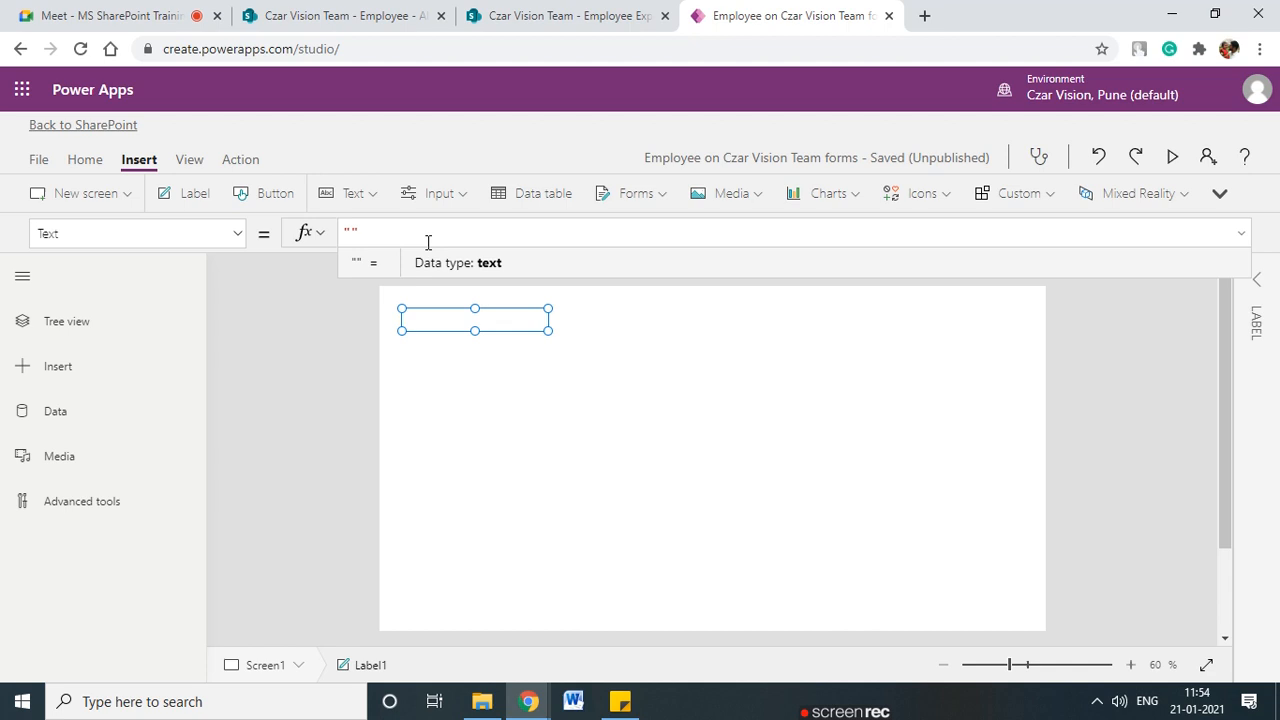
pyautogui.write('Employee ')
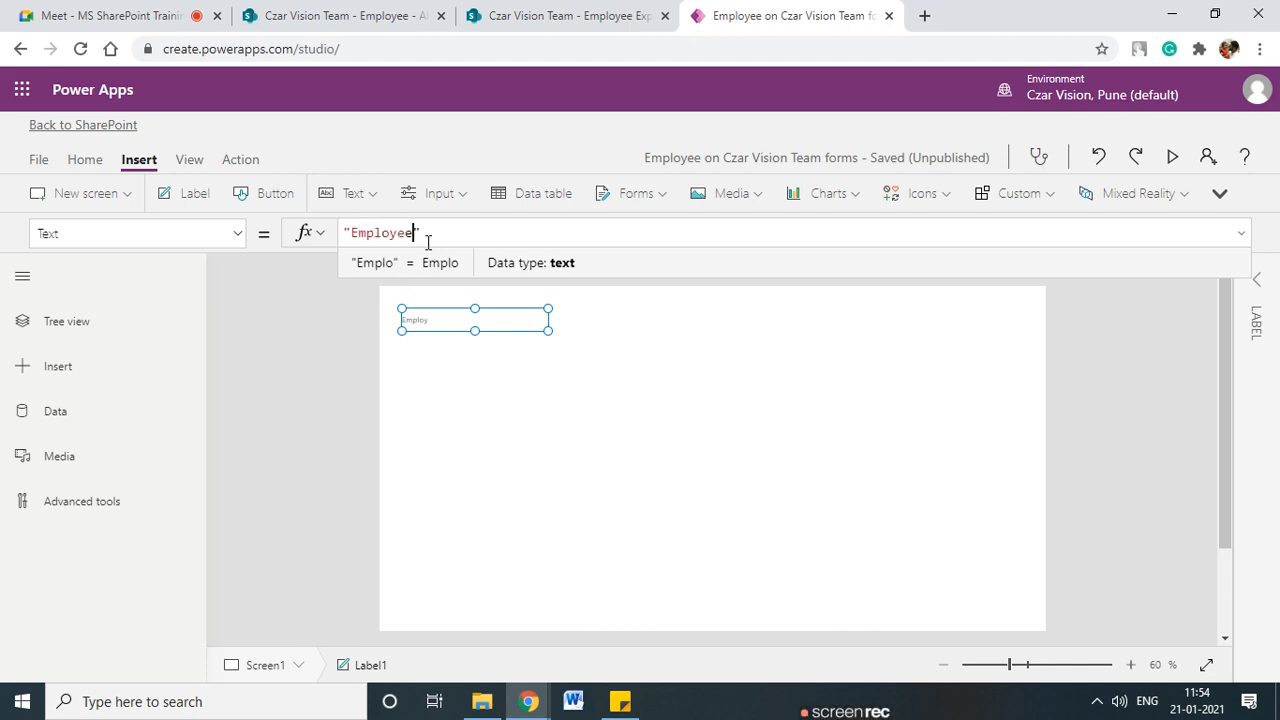
pyautogui.write('Experi')
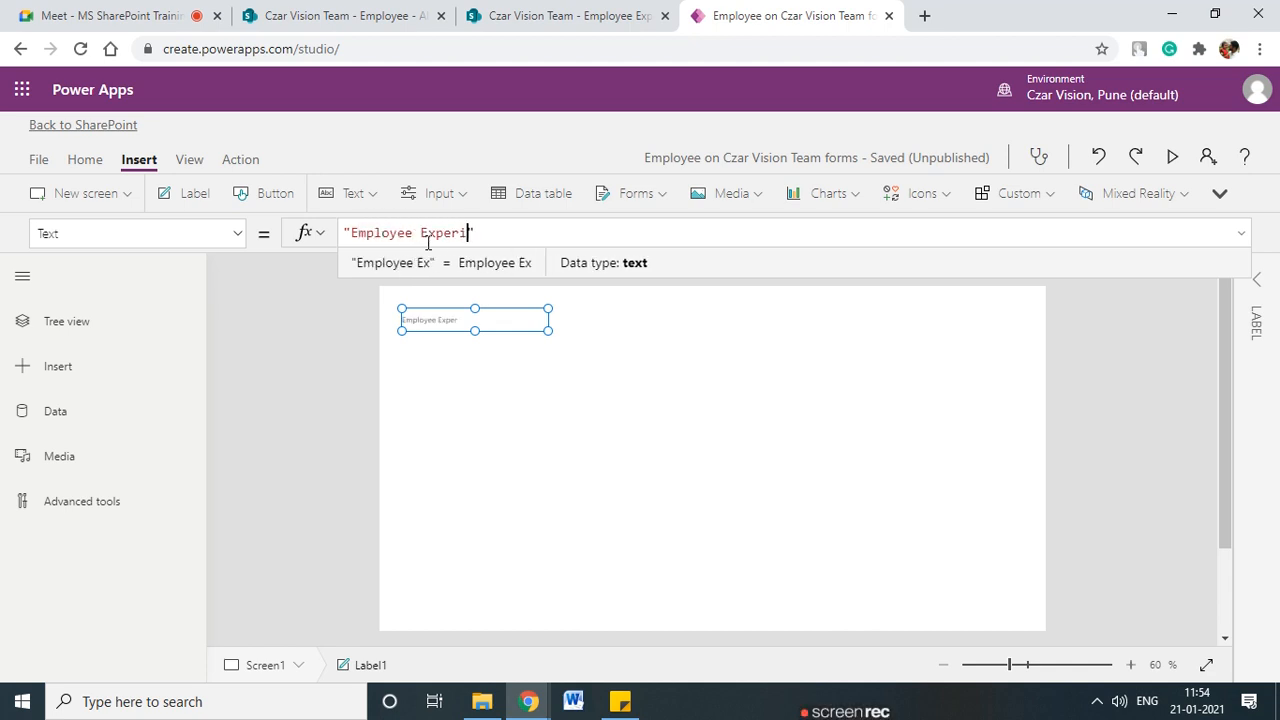
pyautogui.write('cne')
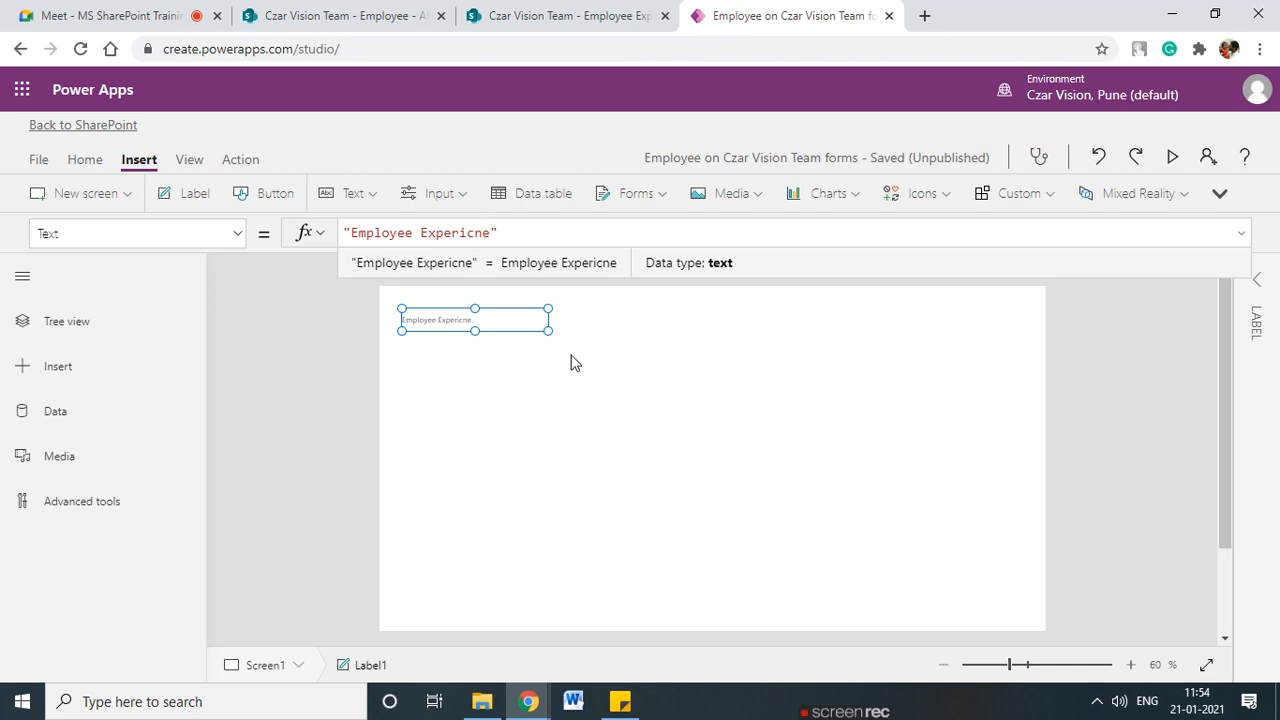
# - Move the Employee Expericne label to the screen's upper-left corner and stretch it across the full screen width as a header
pyautogui.click(478, 321)
pyautogui.moveTo(501, 322); pyautogui.dragTo(449, 300)
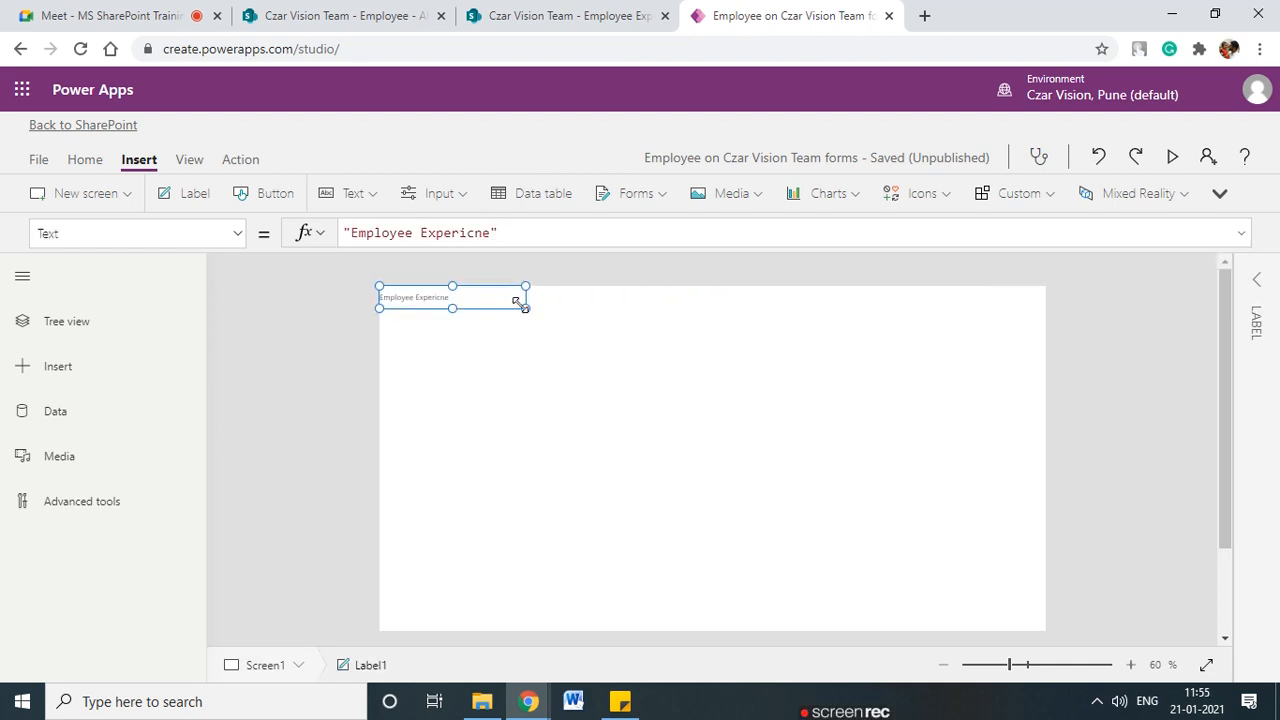
pyautogui.moveTo(525, 308); pyautogui.dragTo(1045, 312)
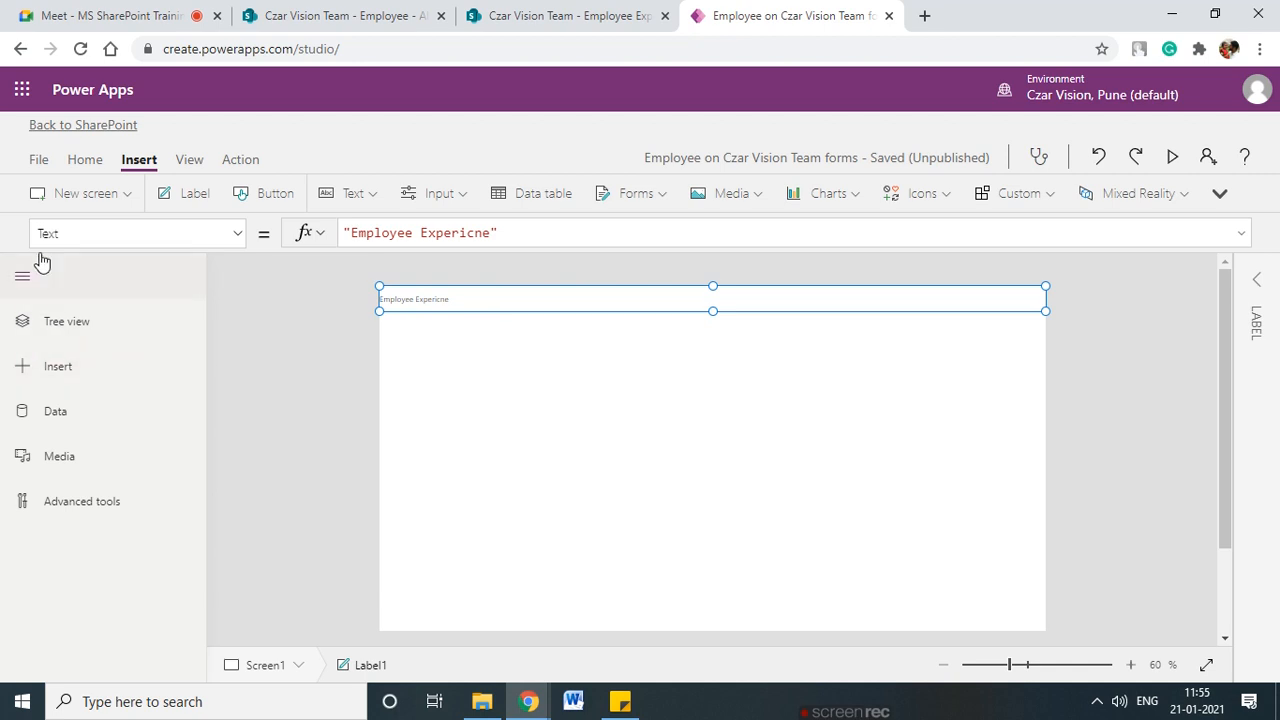
# - Set the Employee Expericne header label's font size to 18
pyautogui.click(1258, 284)
pyautogui.moveTo(1257, 428); pyautogui.dragTo(1186, 434)
pyautogui.write('18')
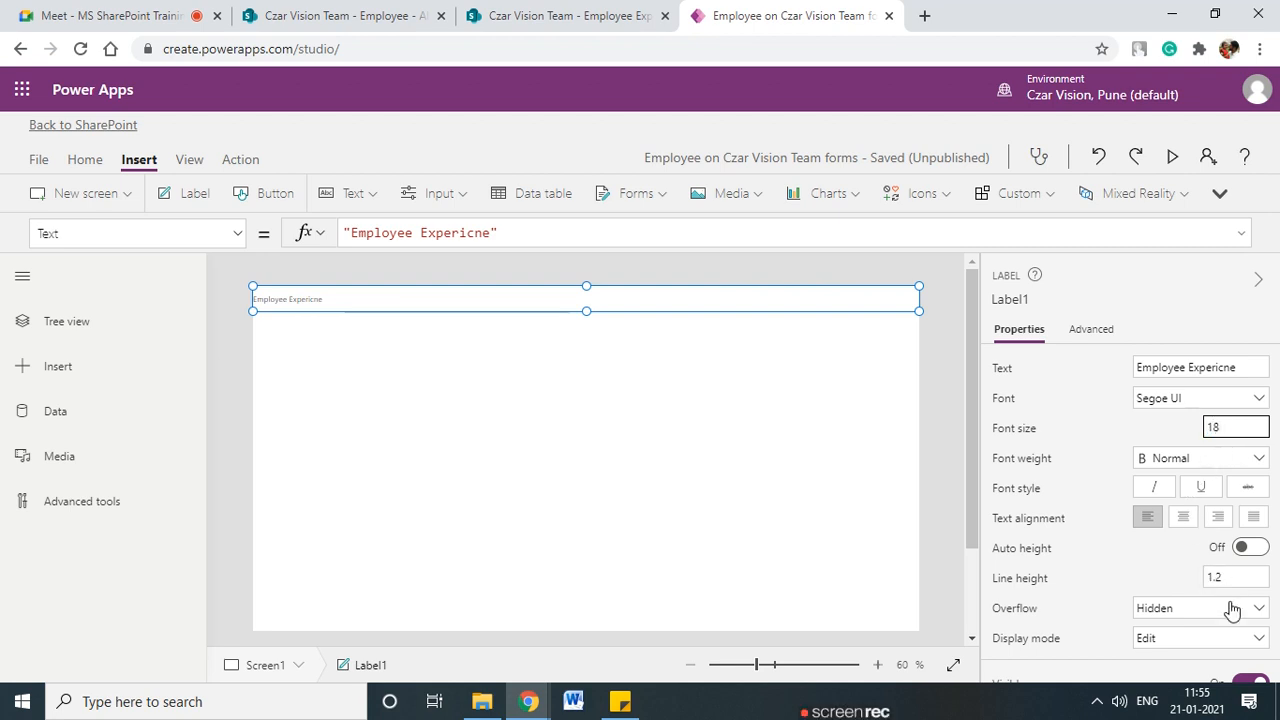
# - Fill the Employee Expericne header label with a light blue theme color
pyautogui.scroll(-2, 1230, 600)
pyautogui.scroll(3, 1236, 560)
pyautogui.scroll(-2, 1130, 495)
pyautogui.scroll(-3, 1097, 550)
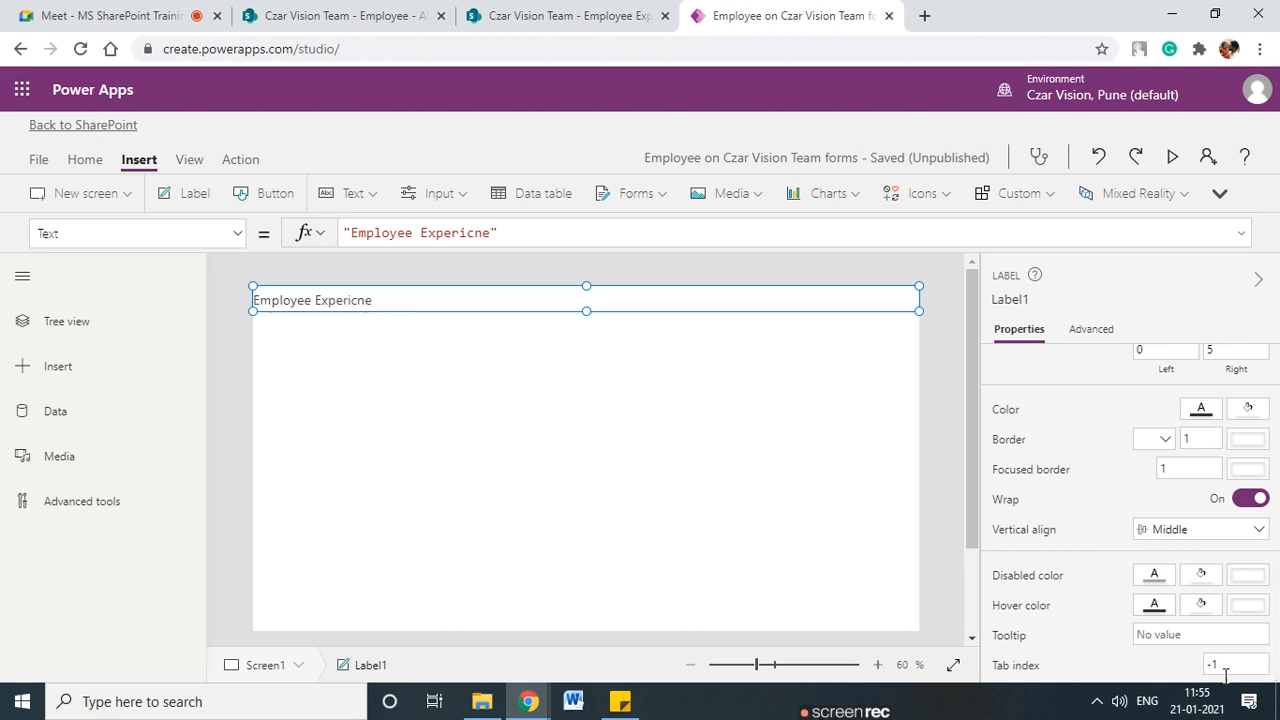
pyautogui.click(1246, 417)
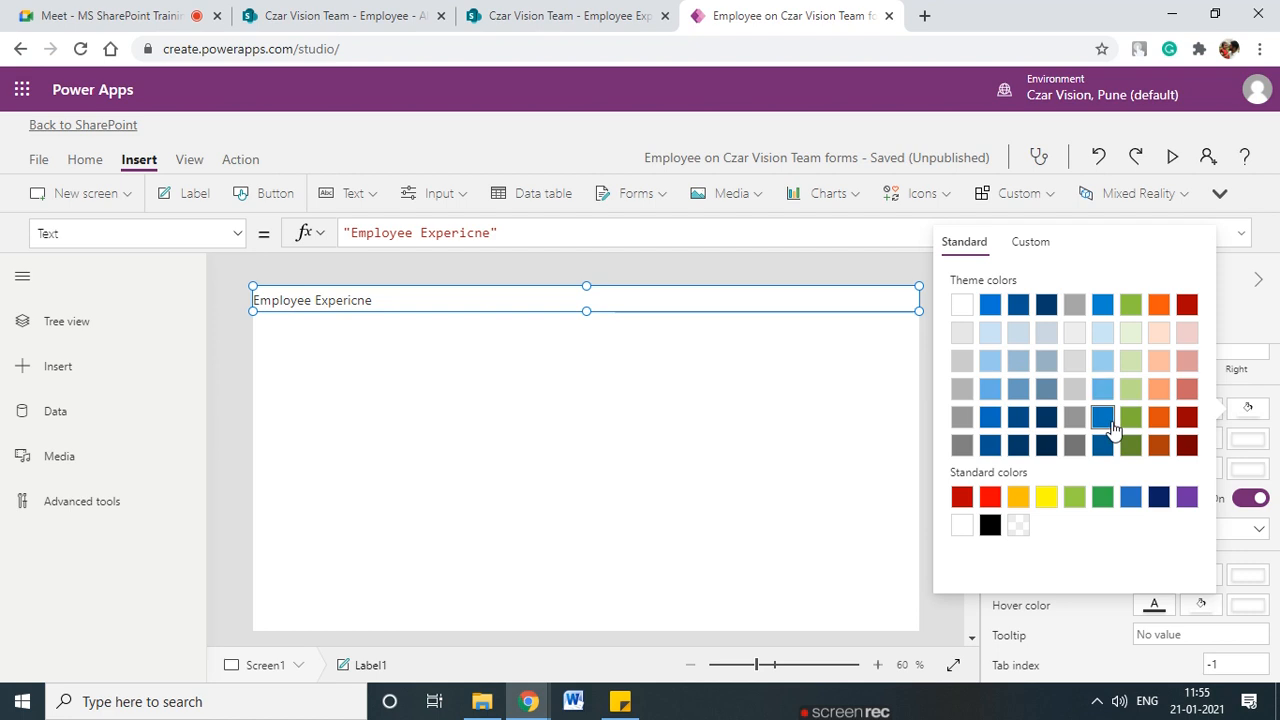
pyautogui.click(1104, 392)
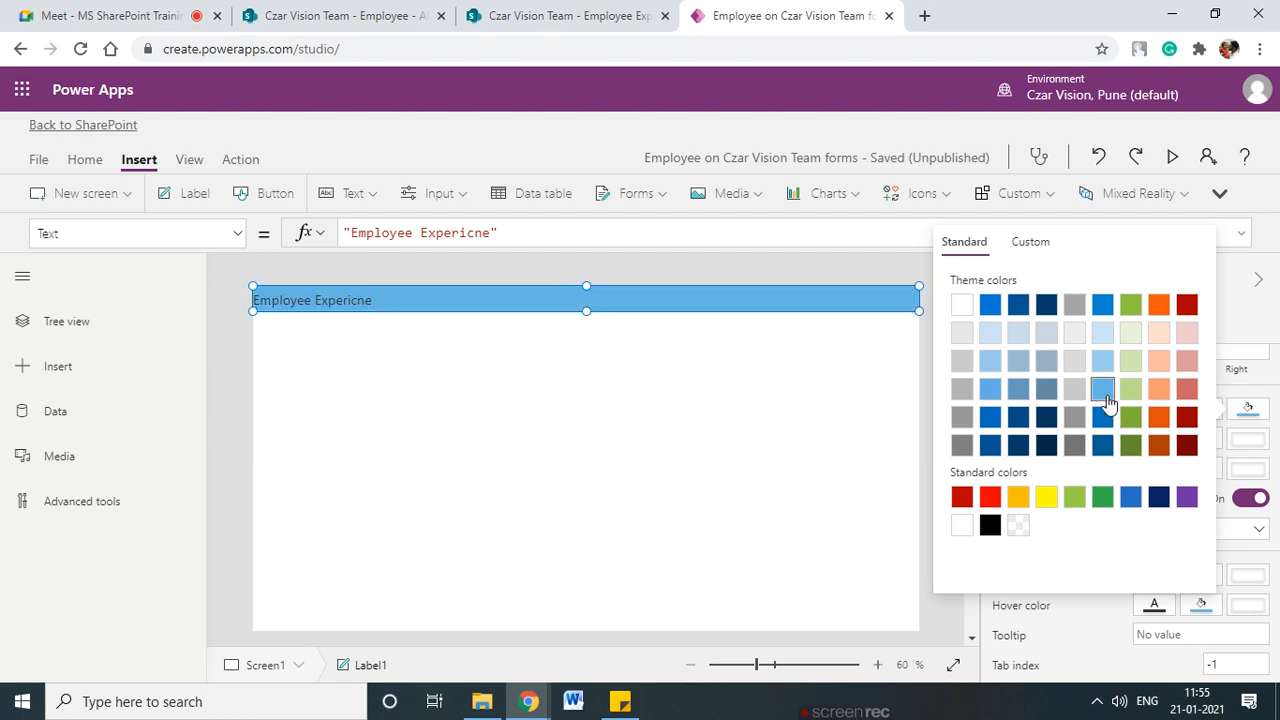
pyautogui.click(832, 570)
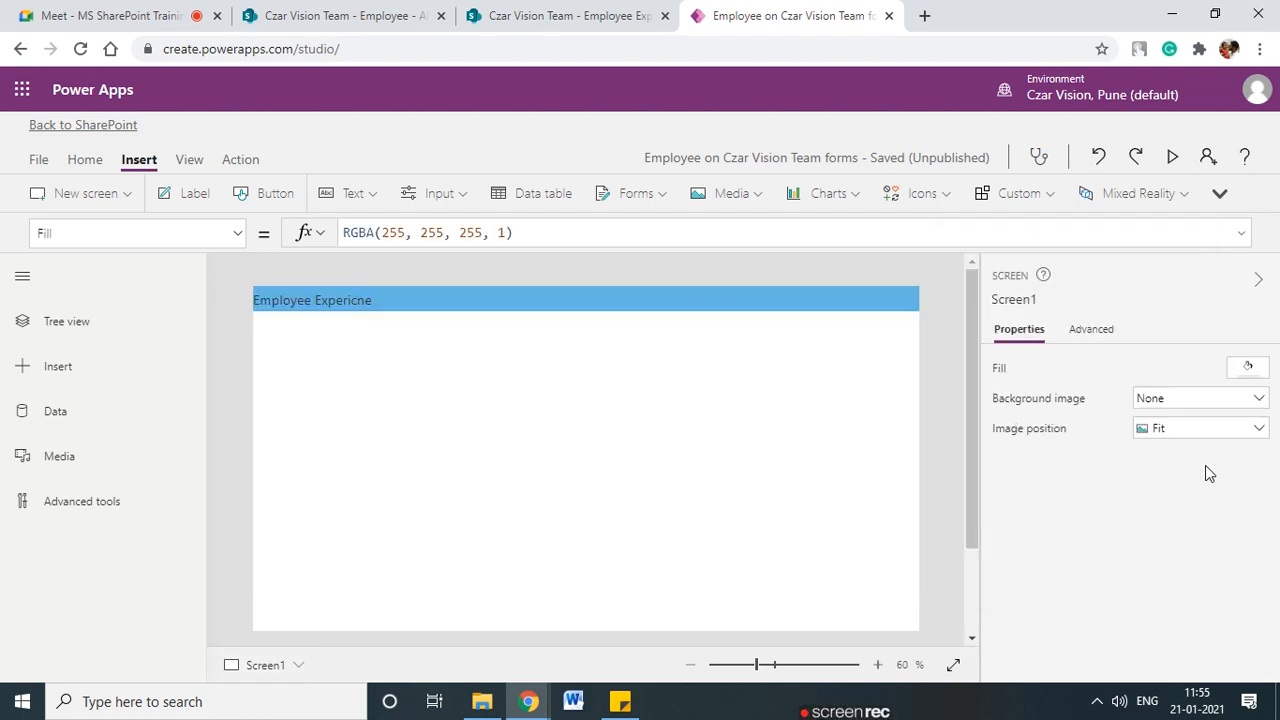
# - Center the Employee Expericne header label's text and make it bold
pyautogui.click(536, 308)
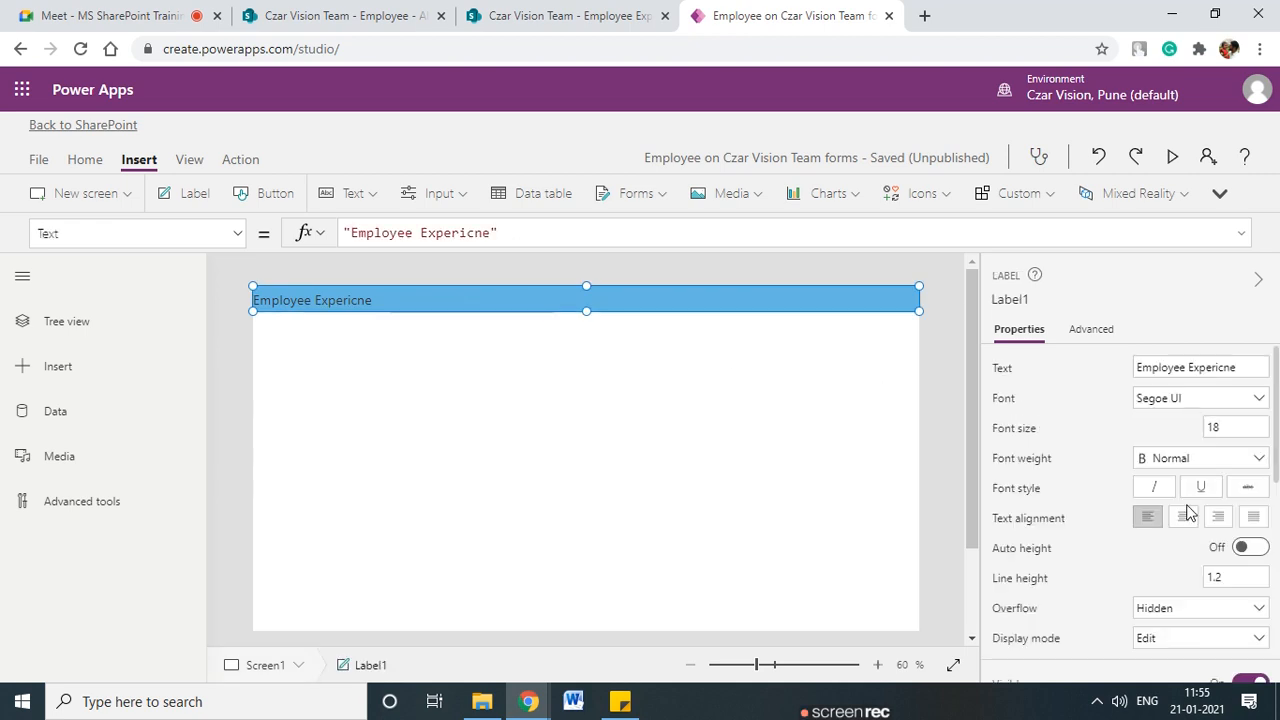
pyautogui.click(1185, 519)
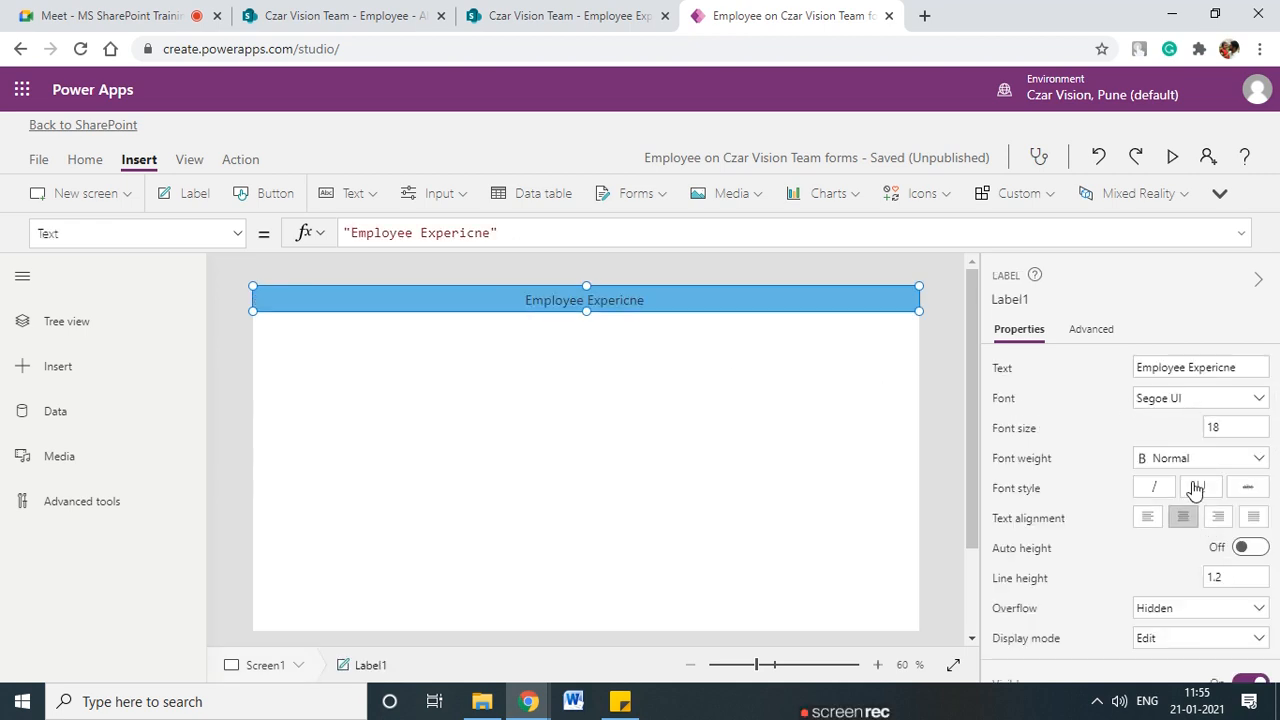
pyautogui.click(1183, 462)
pyautogui.click(1166, 486)
pyautogui.click(567, 465)
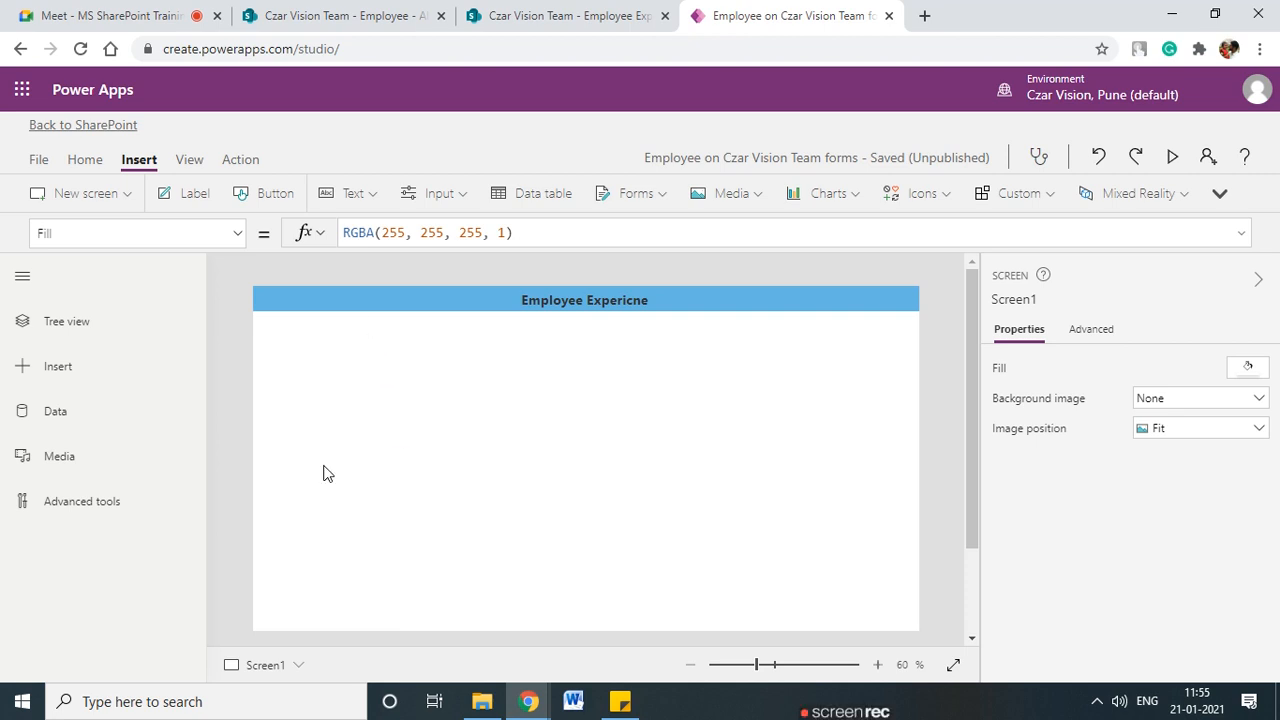
# - Examine the Employee Experience list in SharePoint and look through the insertable Power Apps controls for a gallery
pyautogui.click(575, 16)
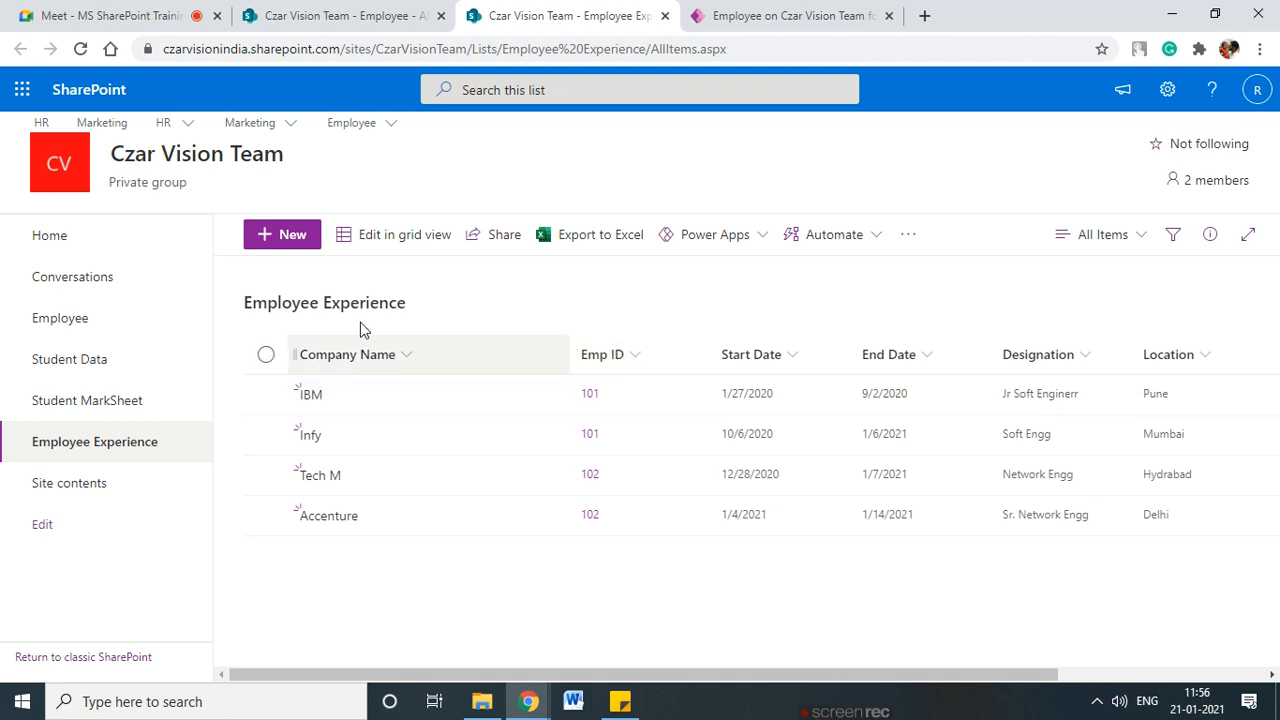
pyautogui.click(748, 18)
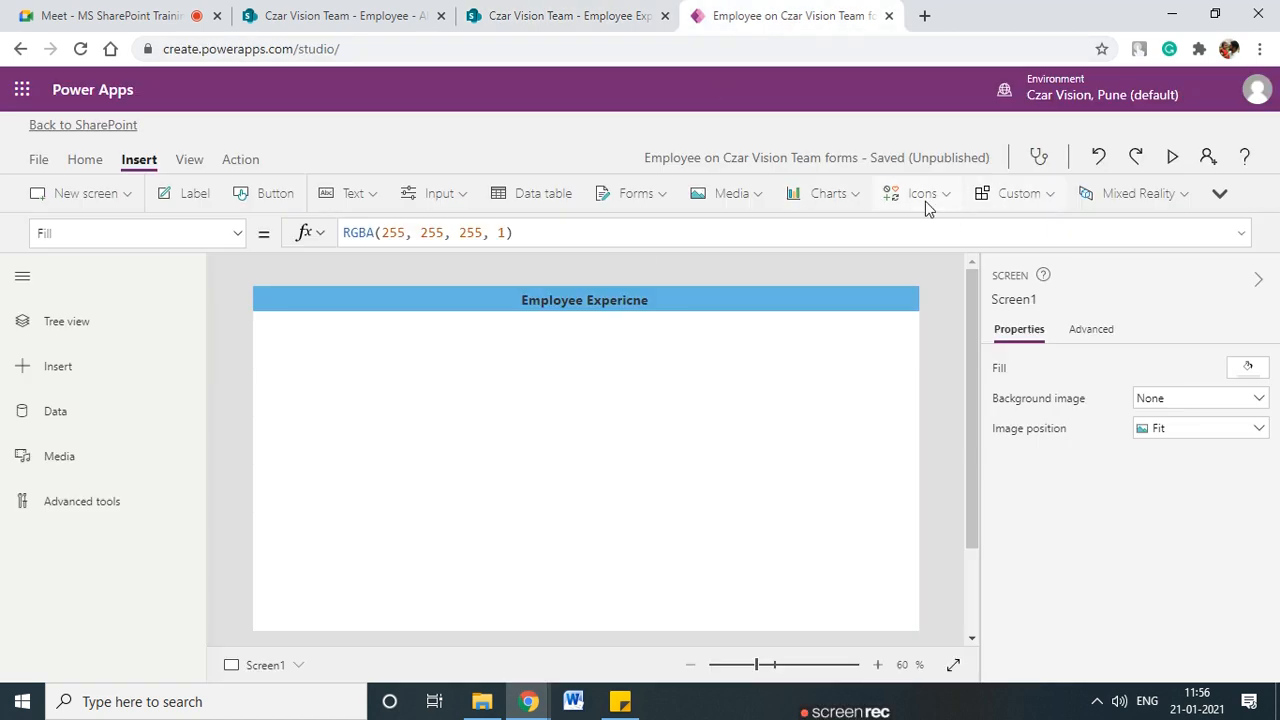
pyautogui.click(1033, 200)
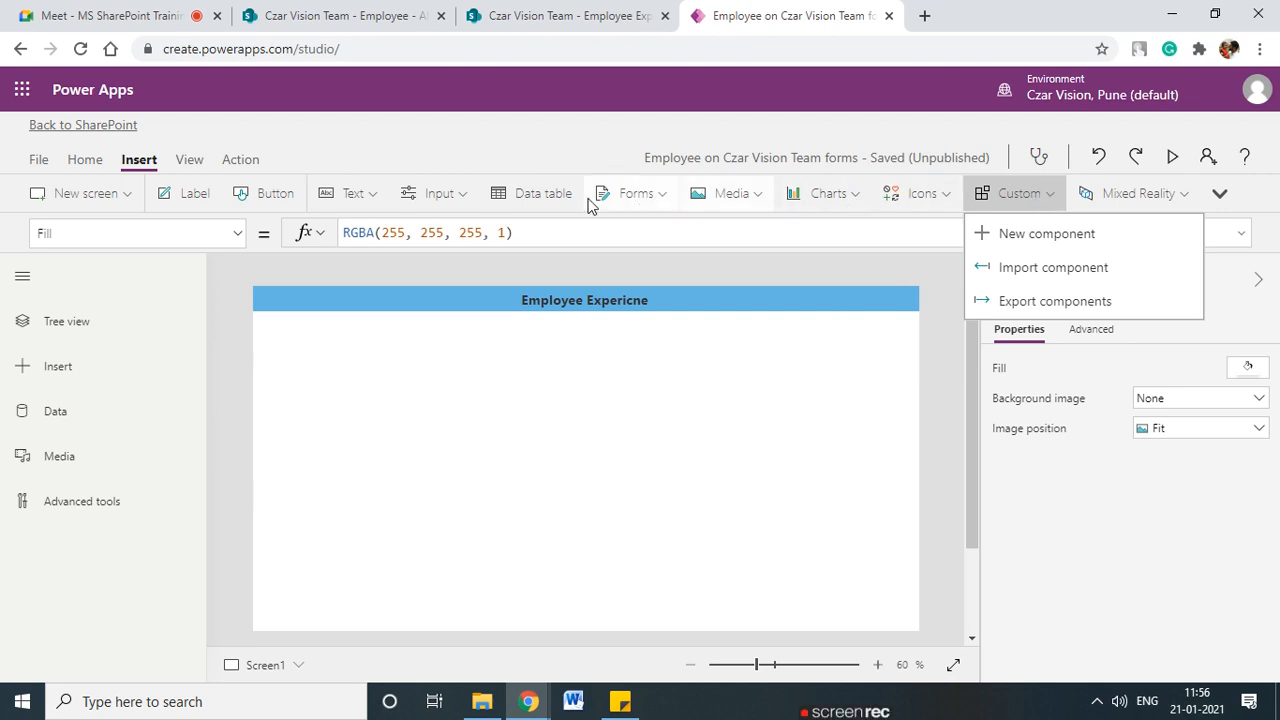
pyautogui.click(485, 436)
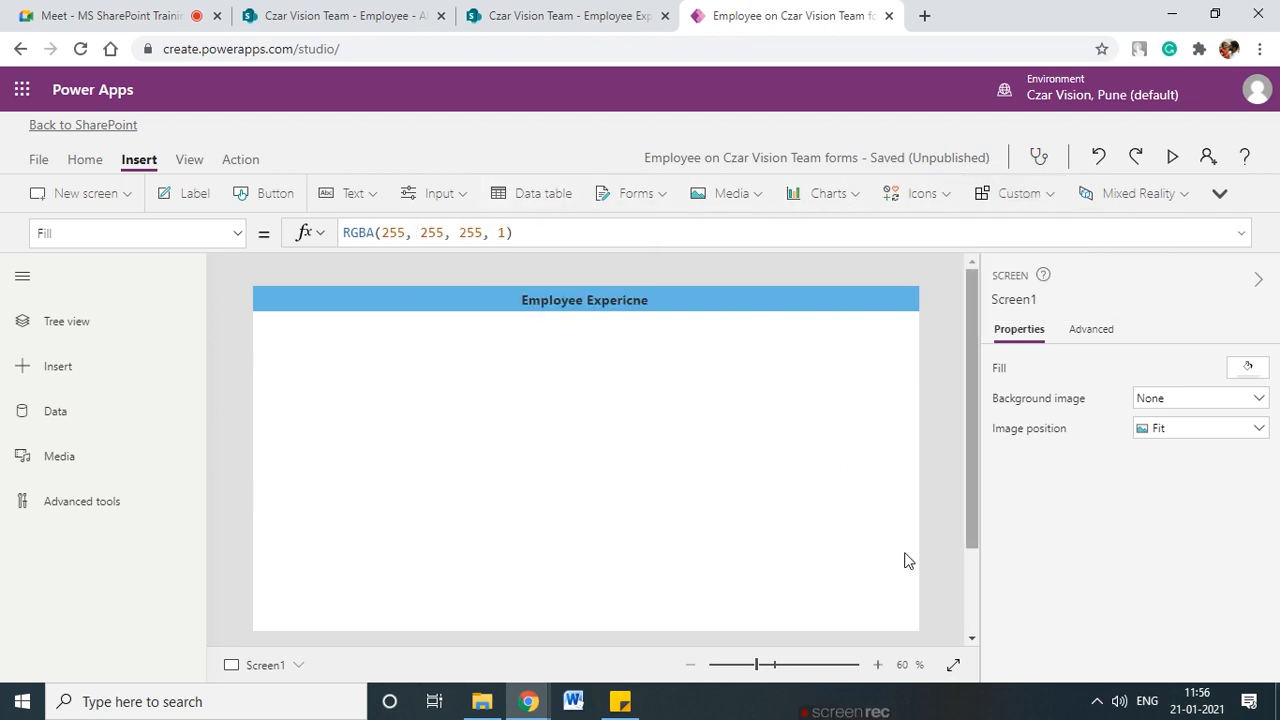
pyautogui.click(84, 162)
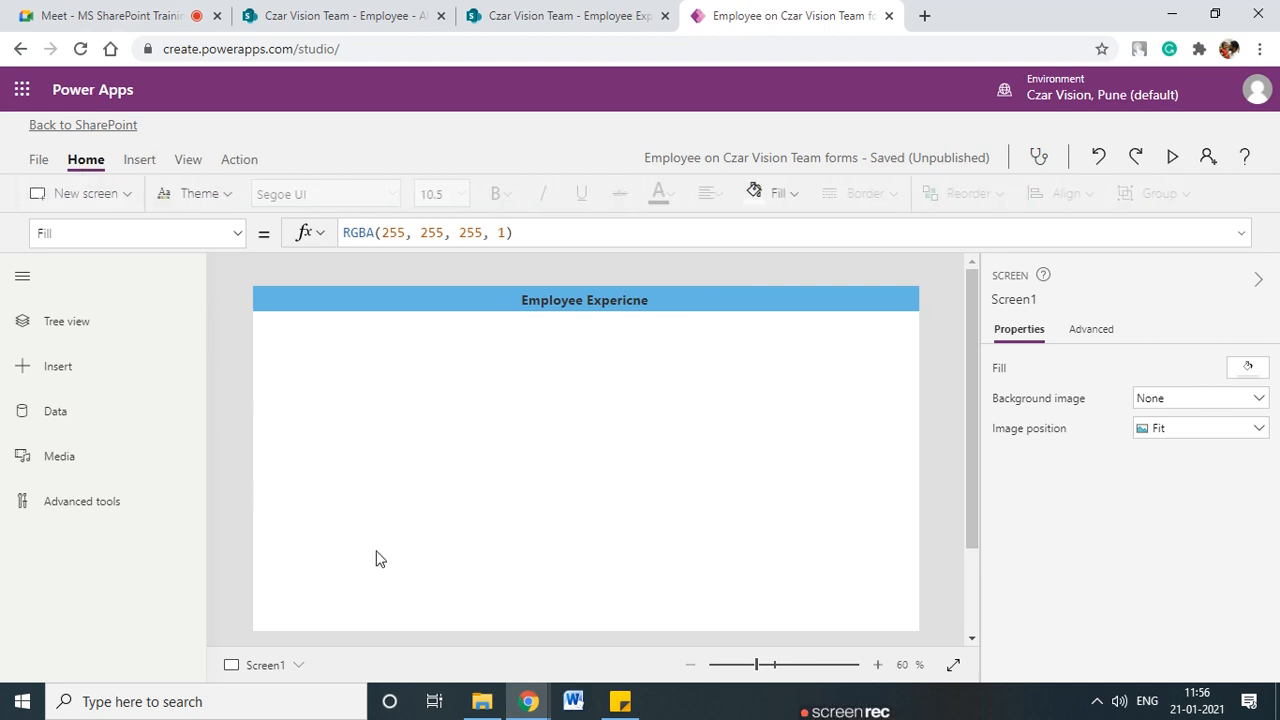
pyautogui.click(24, 279)
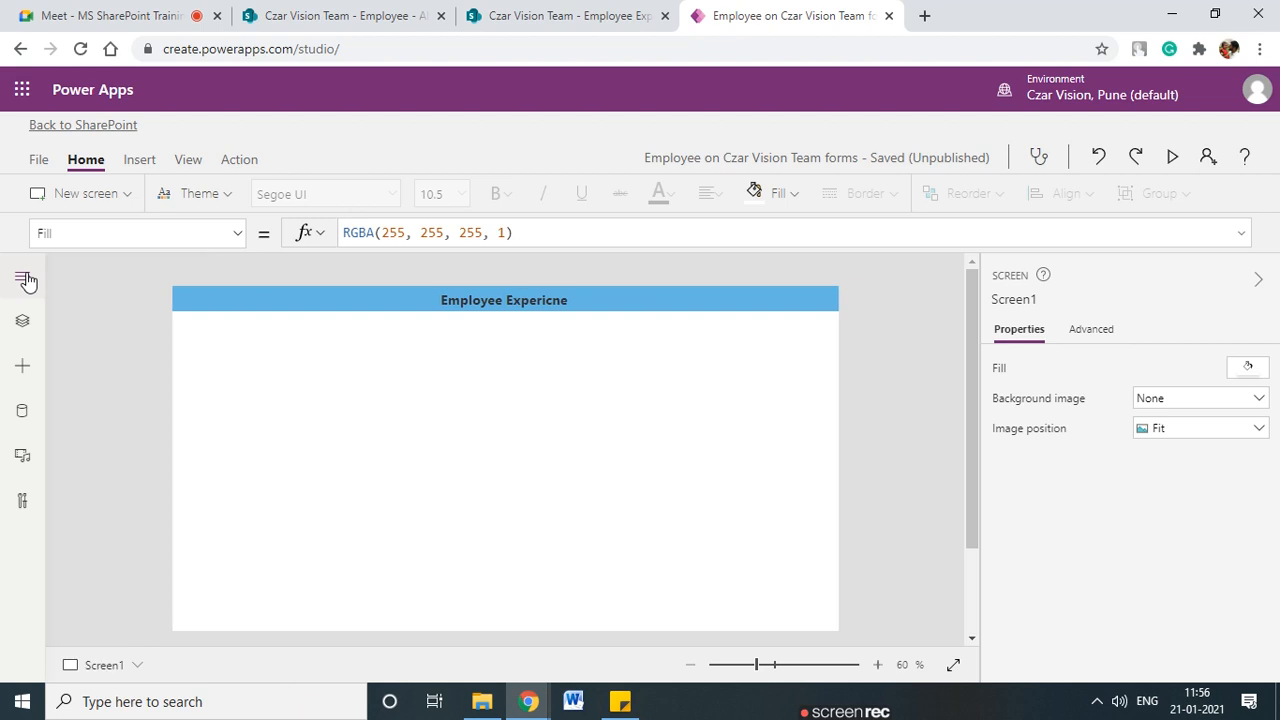
pyautogui.click(24, 370)
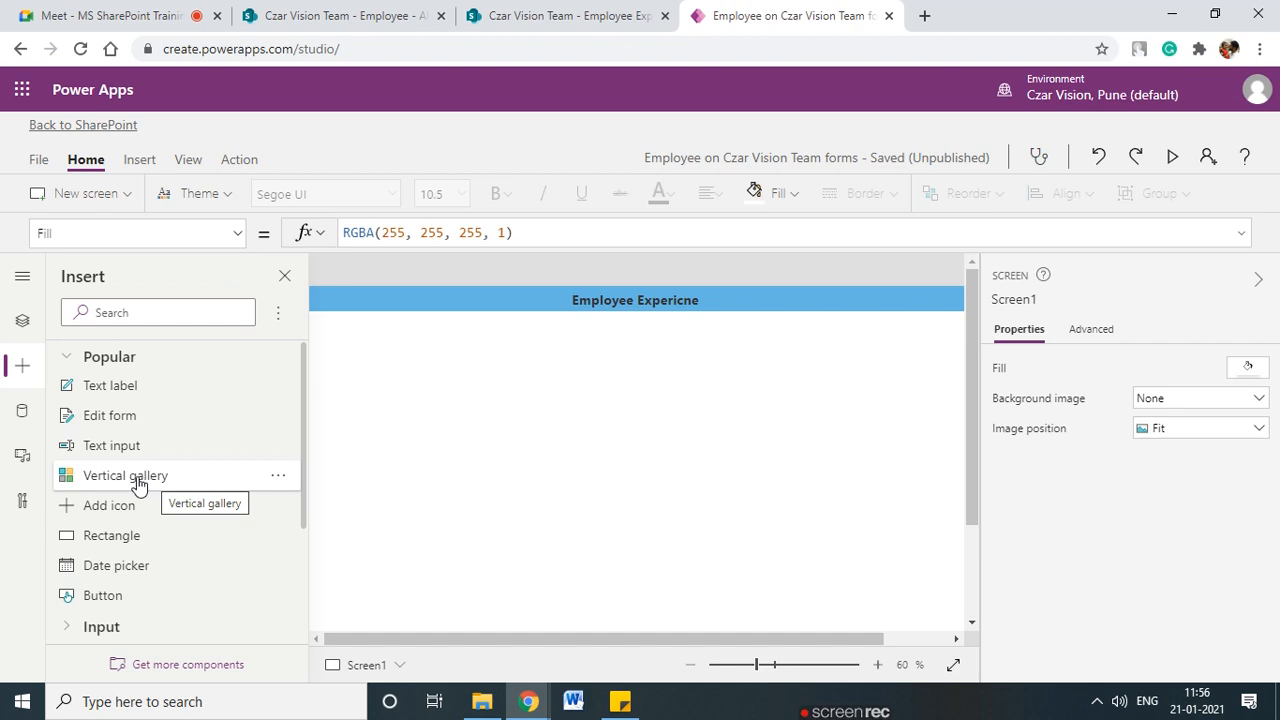
pyautogui.click(136, 161)
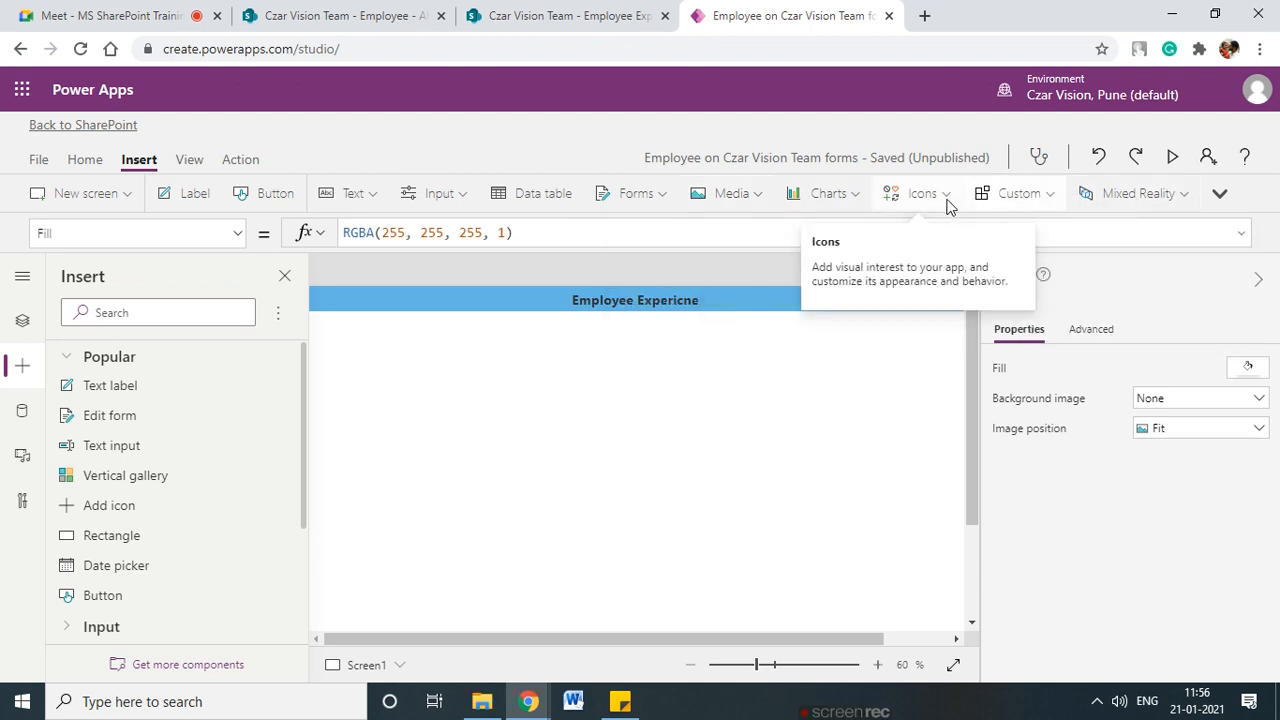
pyautogui.click(753, 201)
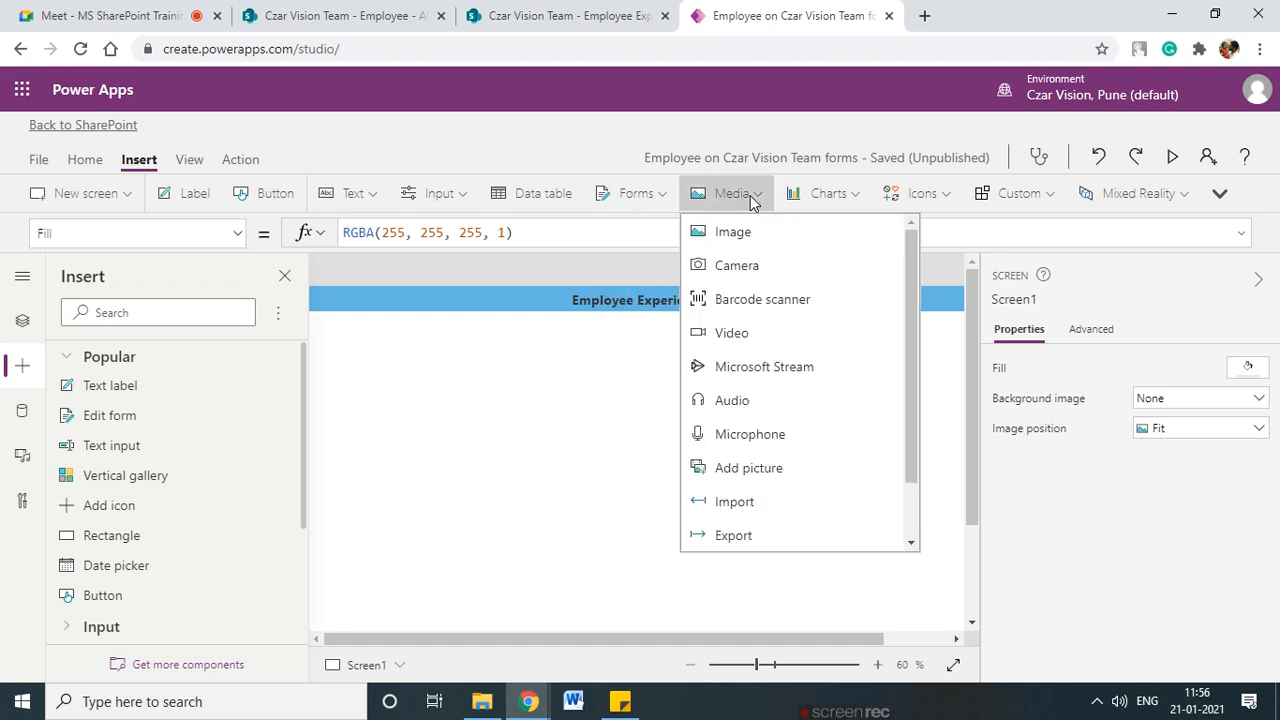
pyautogui.click(664, 195)
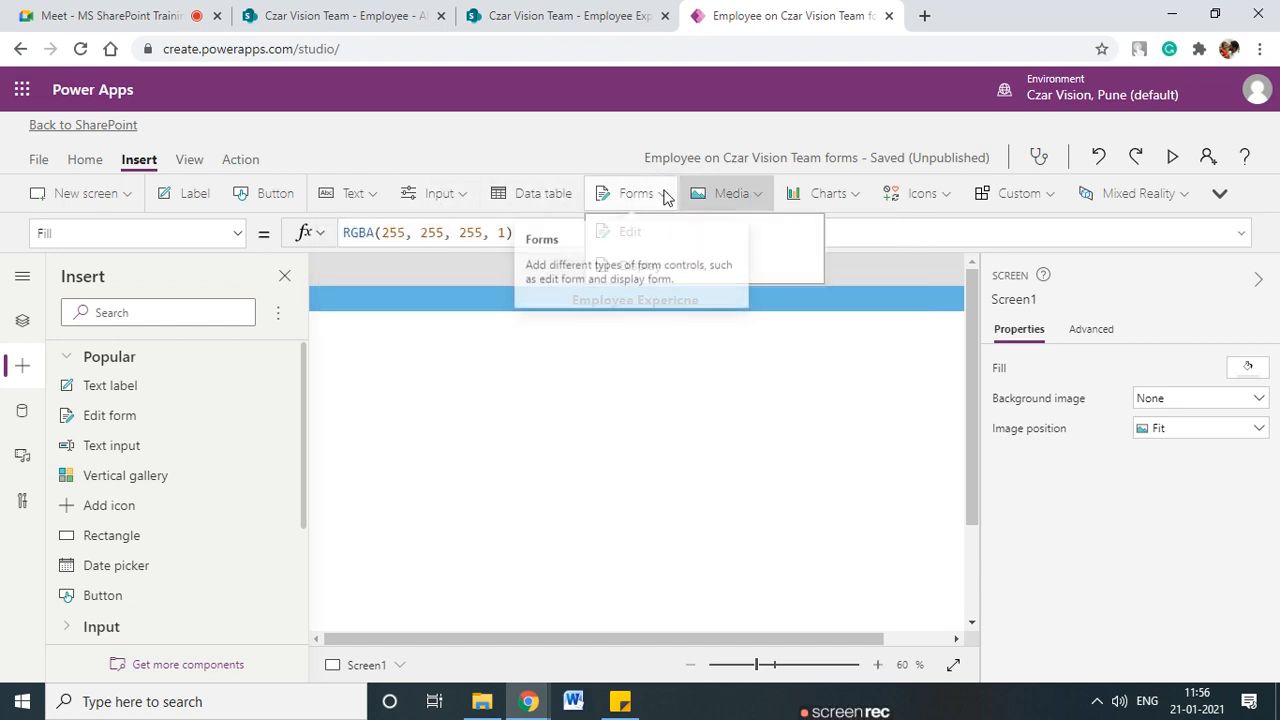
pyautogui.click(508, 378)
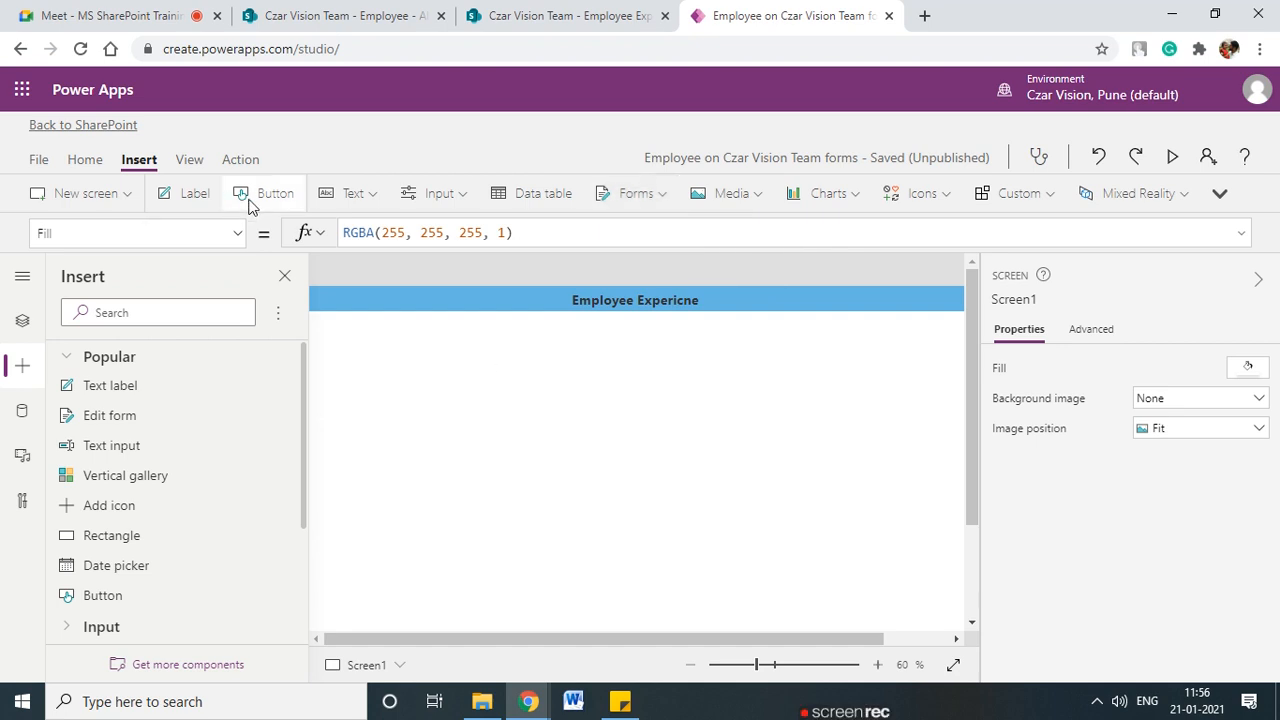
pyautogui.click(455, 198)
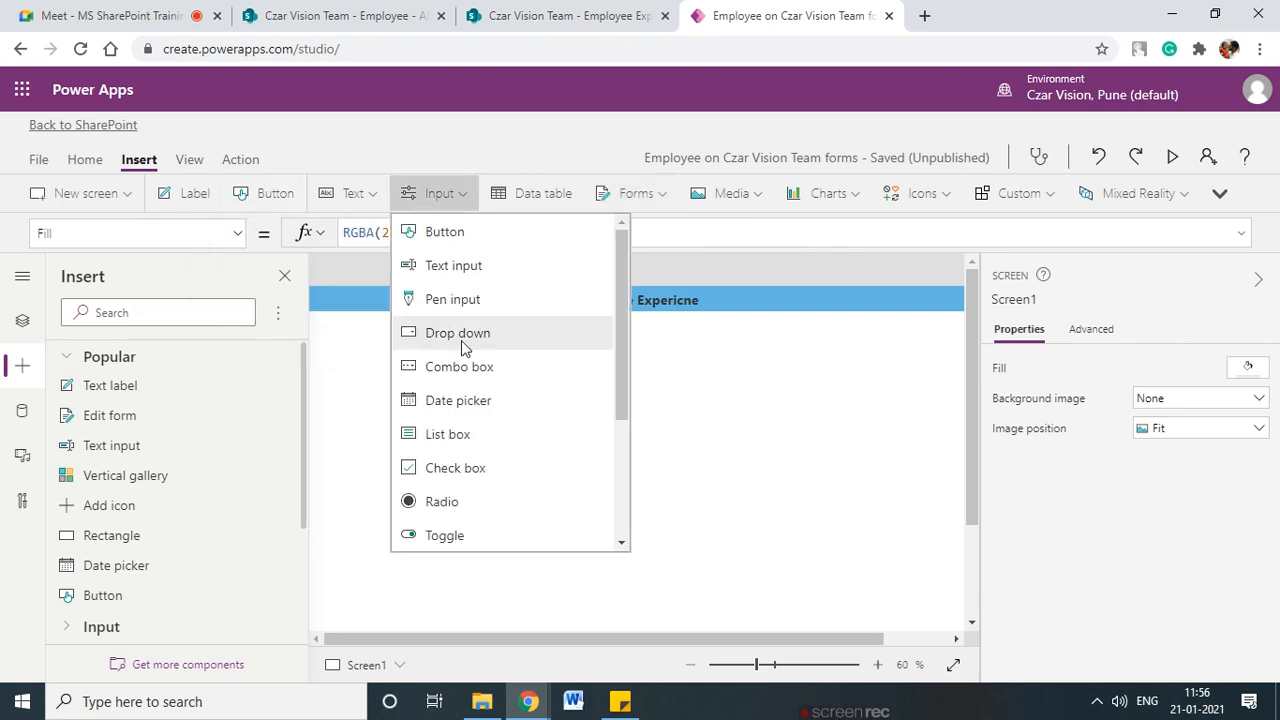
pyautogui.scroll(-2, 494, 409)
pyautogui.scroll(2, 514, 488)
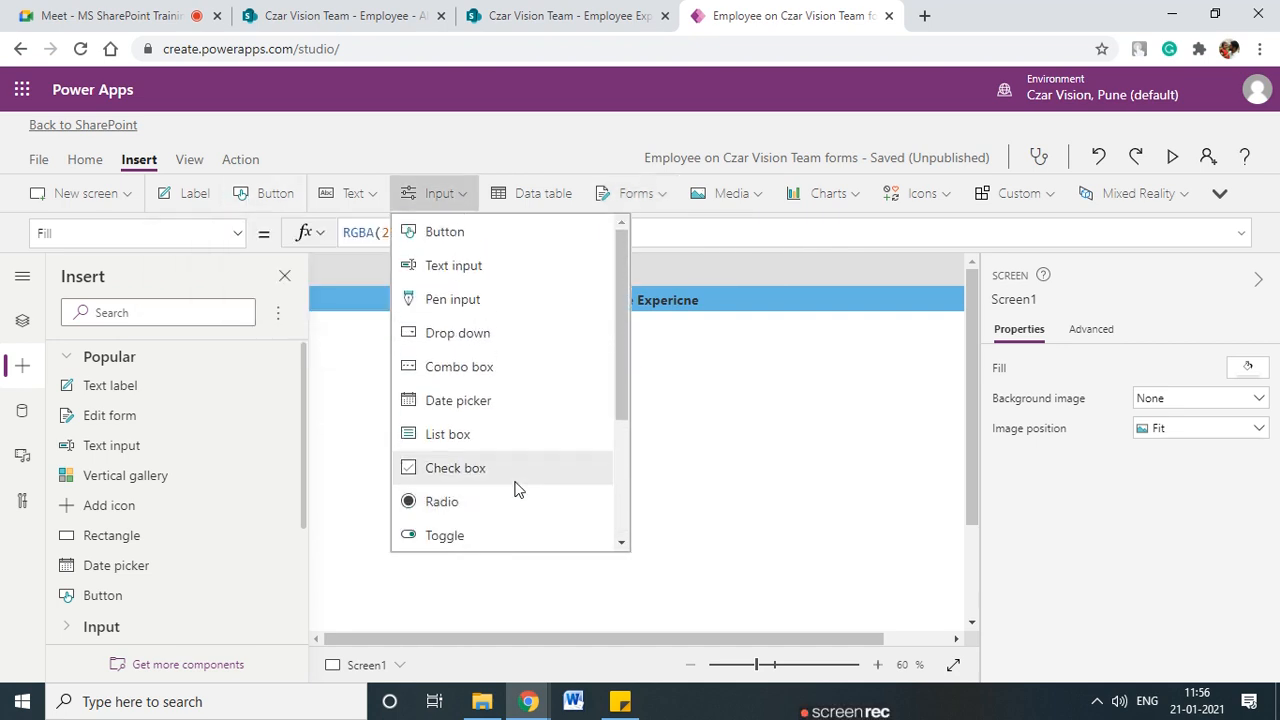
pyautogui.click(737, 475)
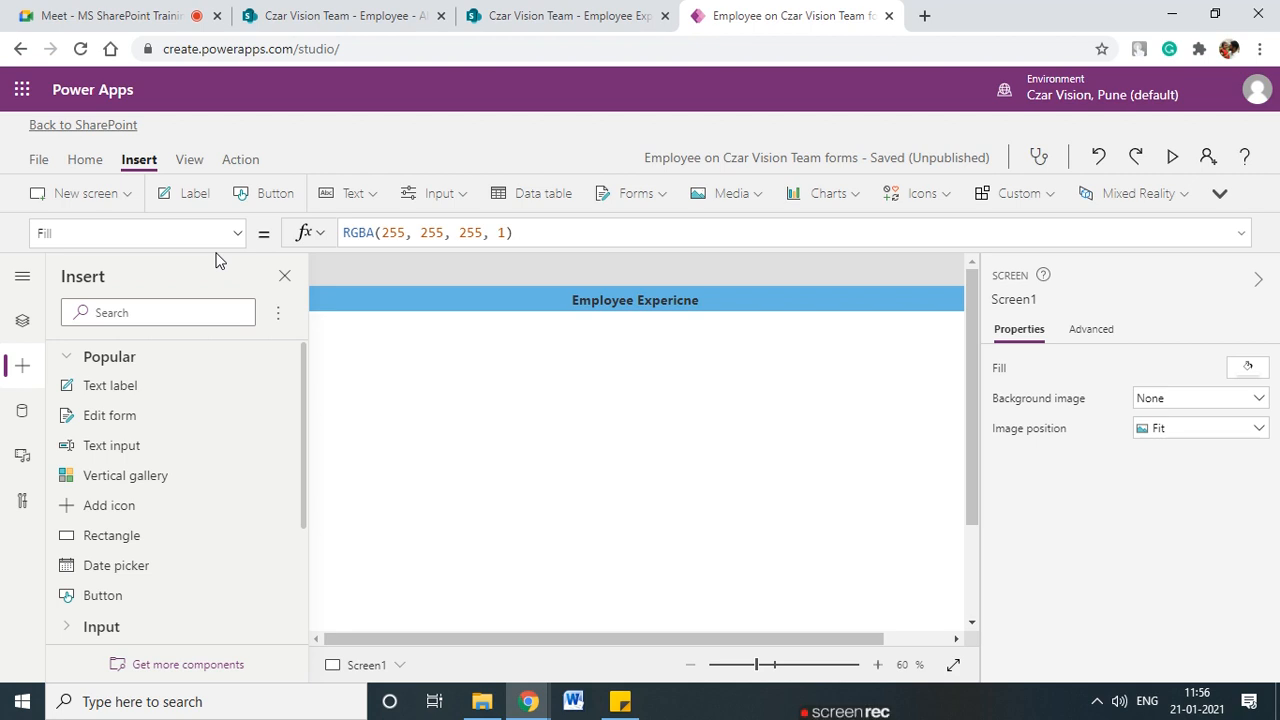
# - Insert a vertical gallery with image, title and subtitle layout on Screen1
pyautogui.click(1220, 195)
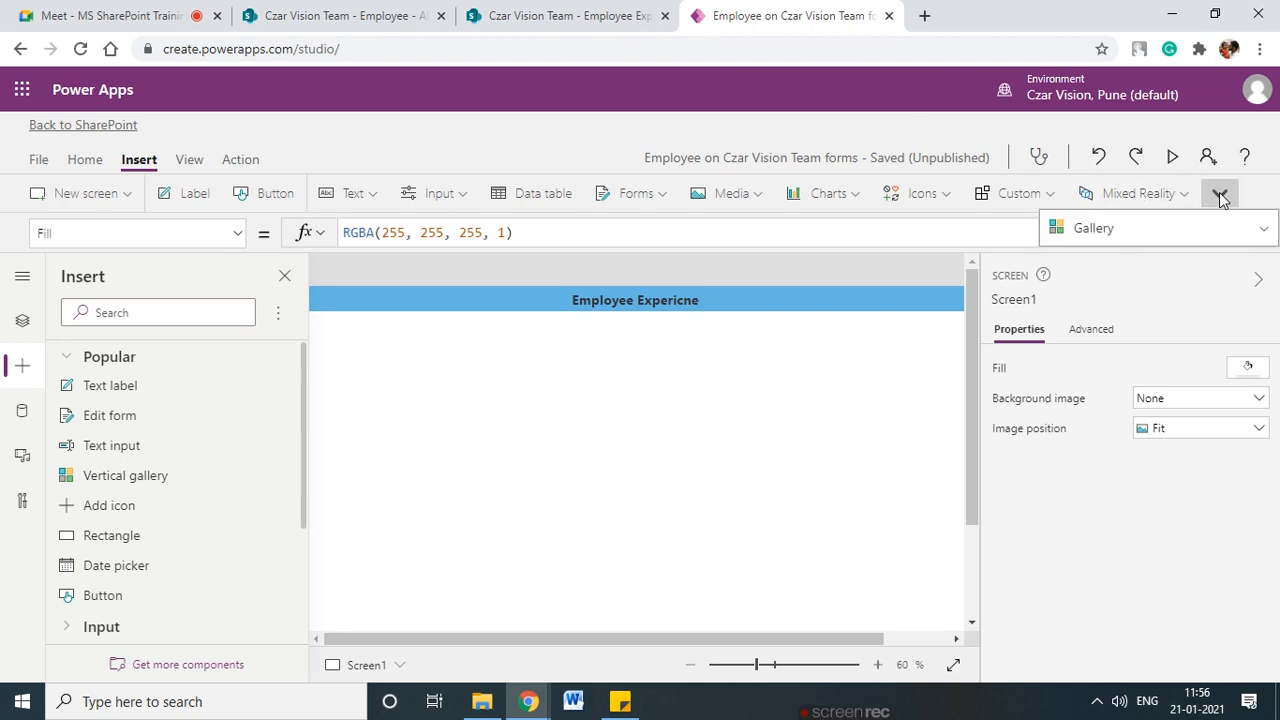
pyautogui.click(1258, 231)
pyautogui.click(1187, 256)
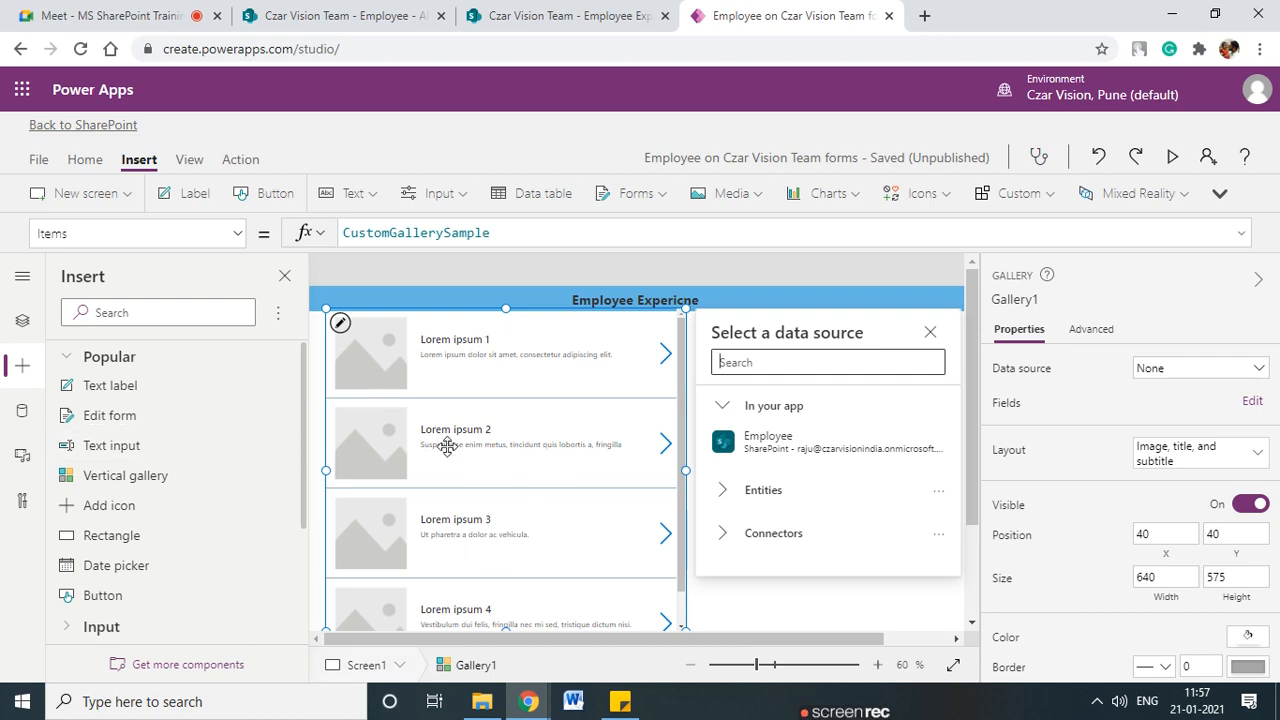
pyautogui.click(284, 276)
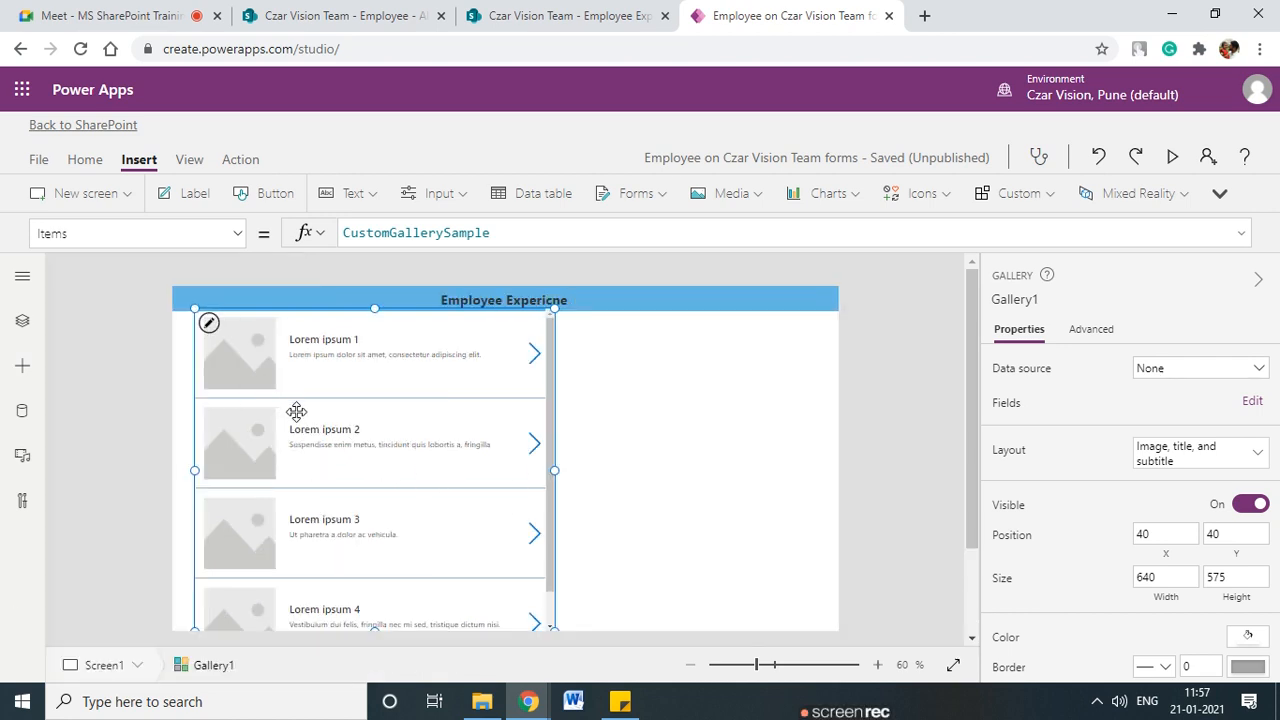
# - Move the gallery to the screen's left edge just under the header and resize it to about 378 wide and 681 high
pyautogui.moveTo(971, 400); pyautogui.dragTo(971, 422)
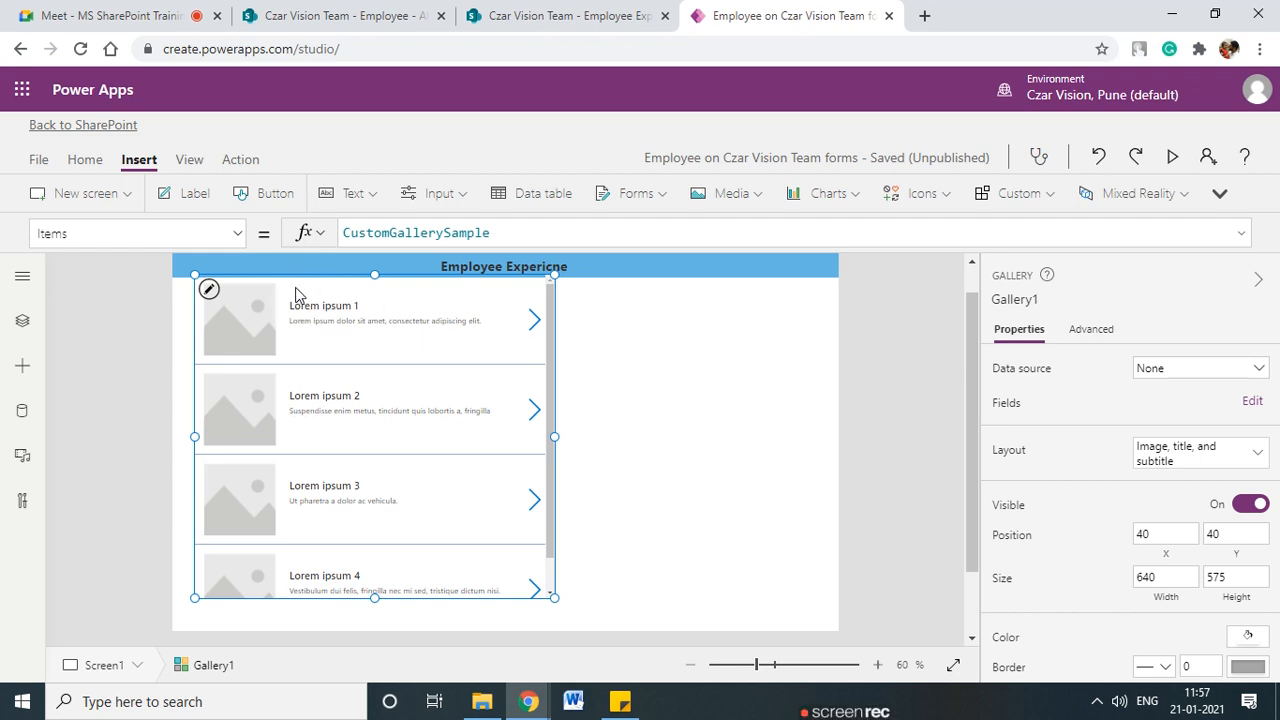
pyautogui.moveTo(312, 276); pyautogui.dragTo(294, 281)
pyautogui.moveTo(532, 439); pyautogui.dragTo(385, 439)
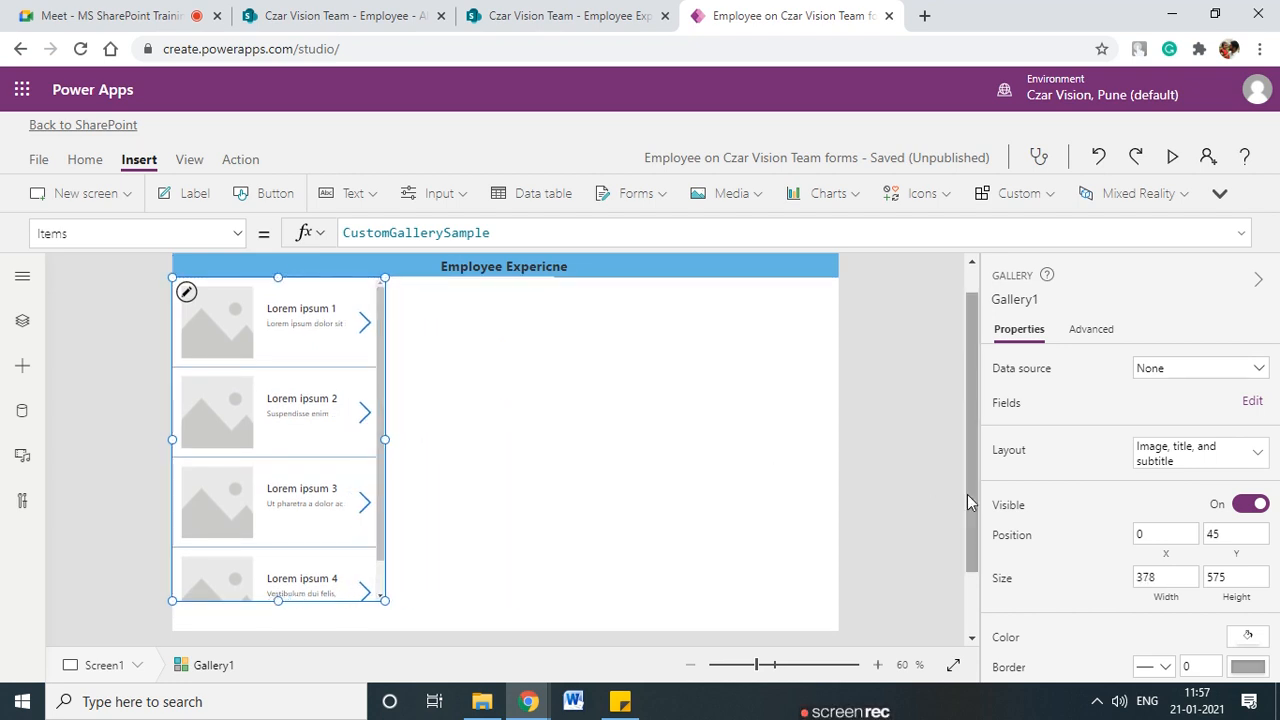
pyautogui.moveTo(967, 494); pyautogui.dragTo(969, 517)
pyautogui.moveTo(281, 597); pyautogui.dragTo(269, 636)
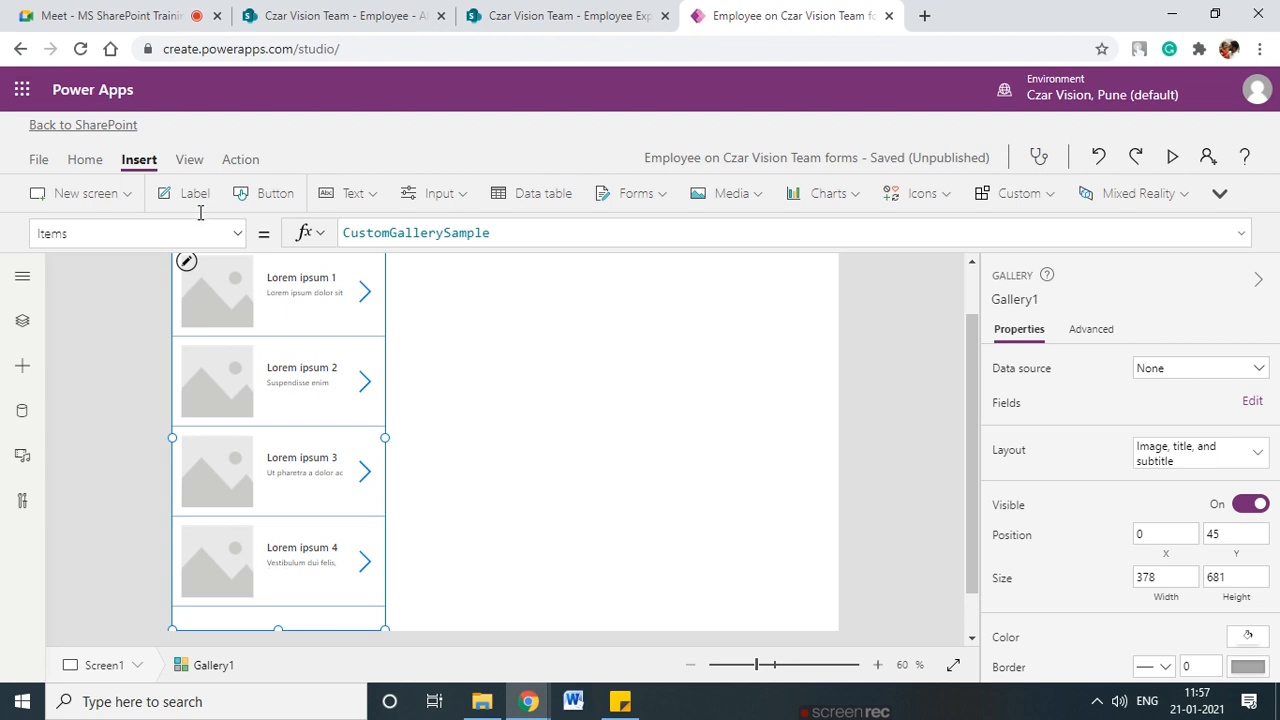
pyautogui.scroll(1, 389, 390)
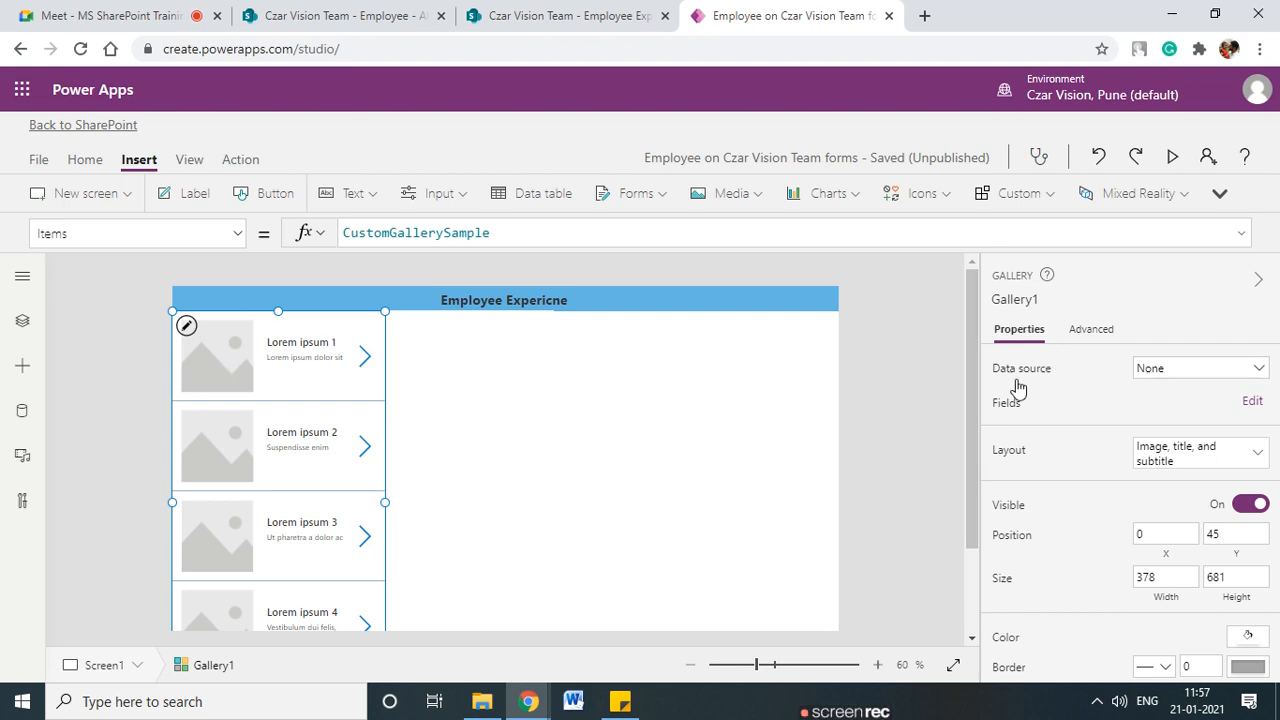
# - Search the data sources for "sharepoin" and choose the existing SharePoint connection for adding a list
pyautogui.click(1202, 376)
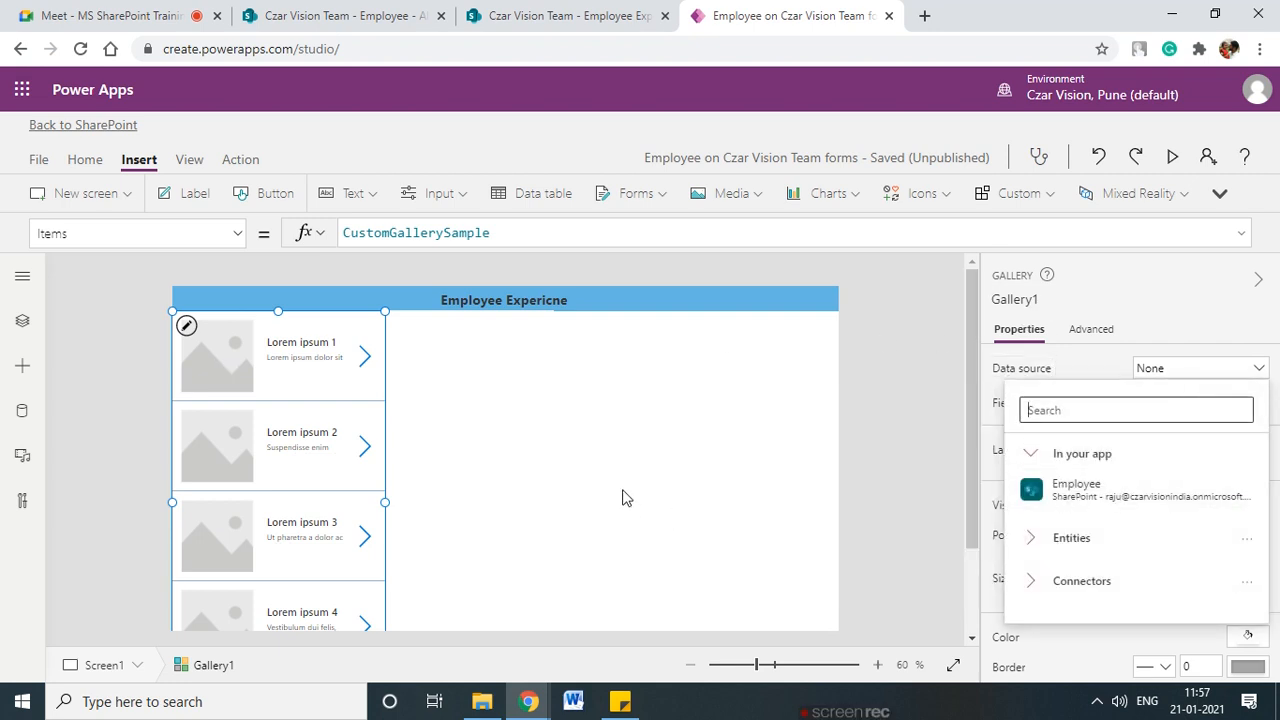
pyautogui.click(530, 14)
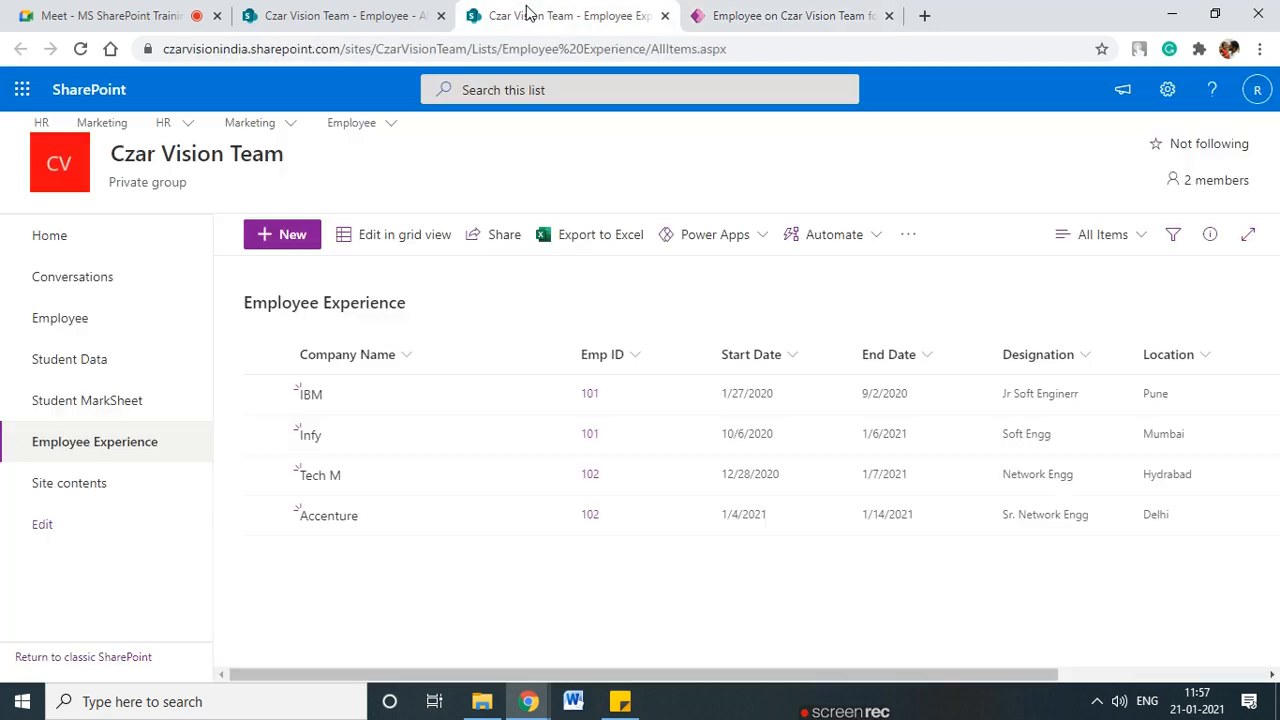
pyautogui.click(770, 15)
pyautogui.click(22, 412)
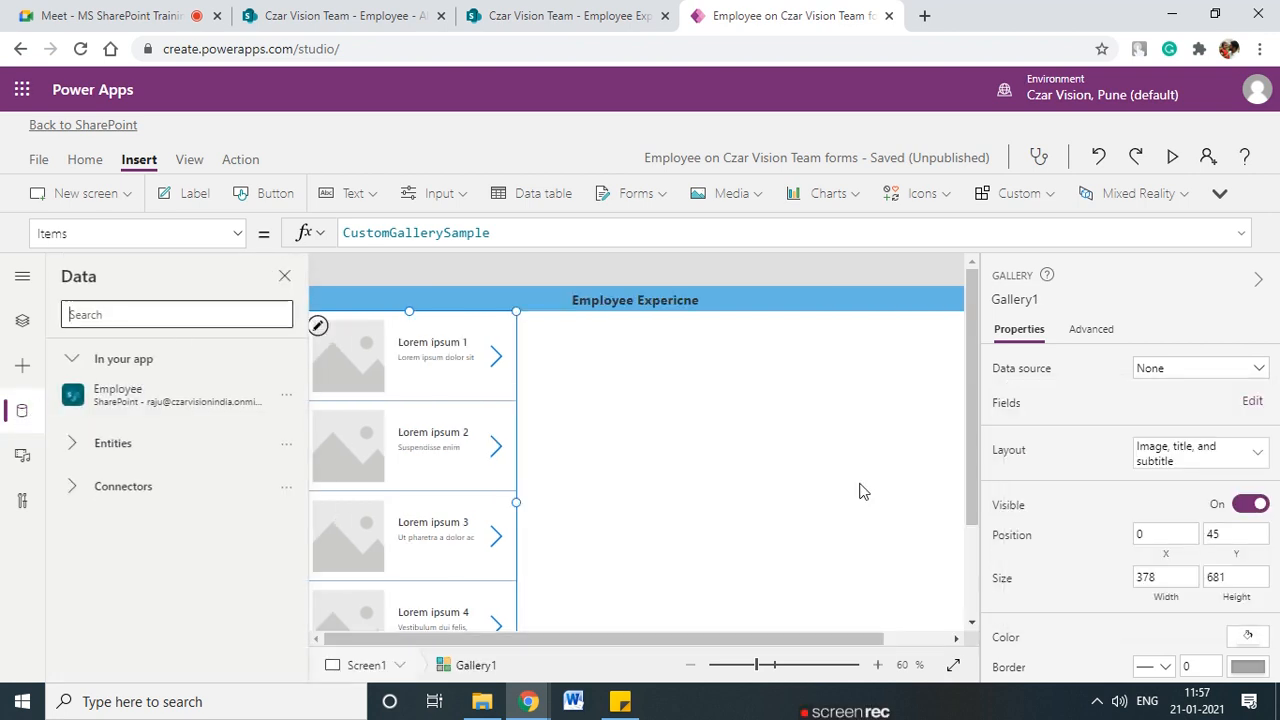
pyautogui.write('share')
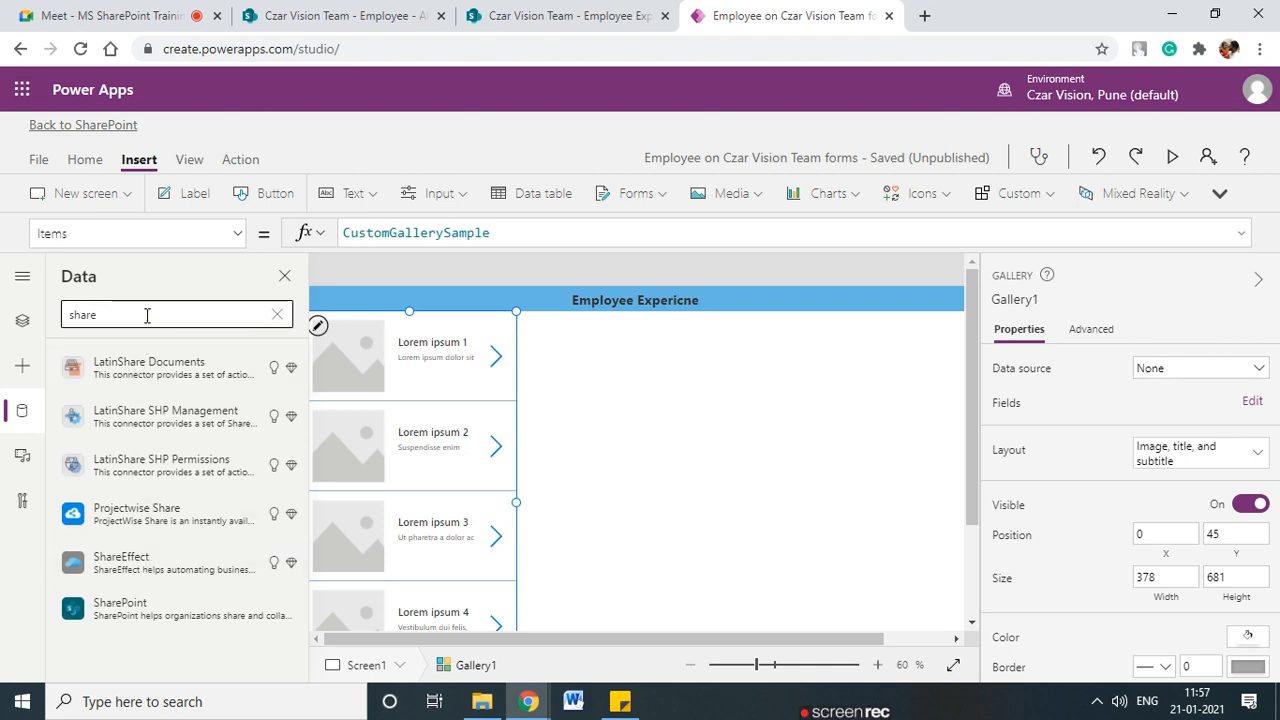
pyautogui.write('poi')
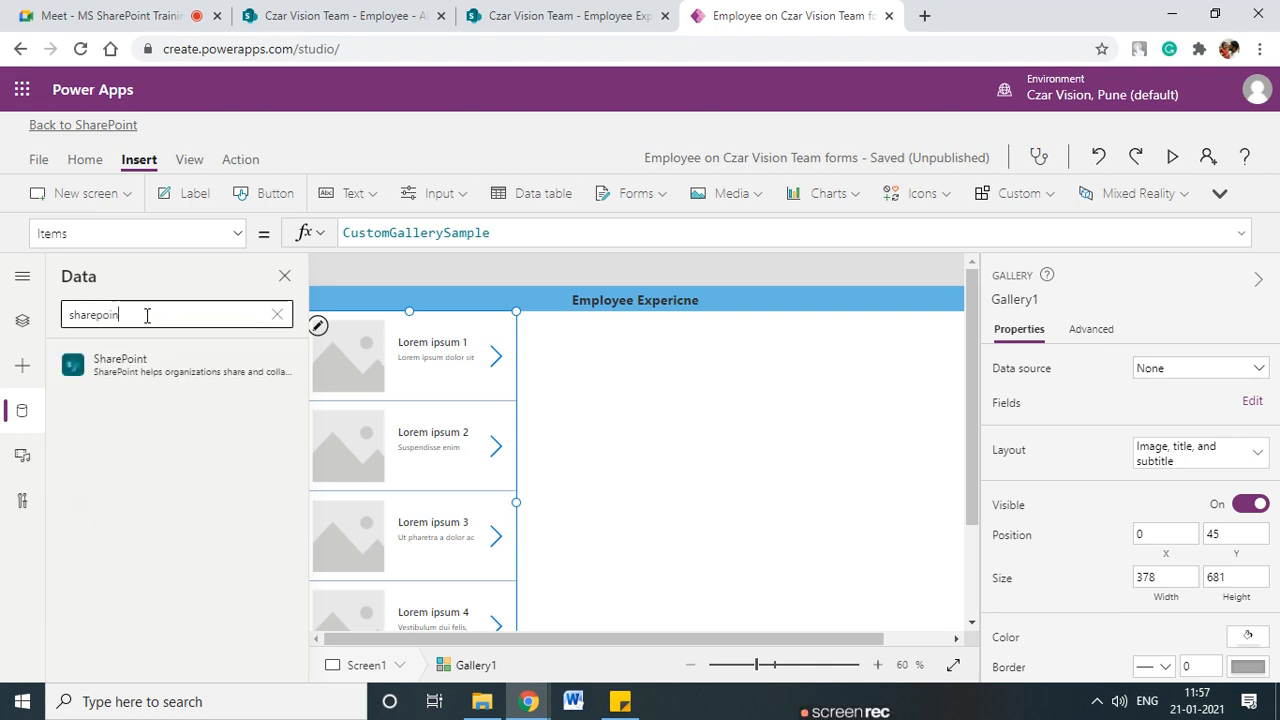
pyautogui.write('n')
pyautogui.click(143, 367)
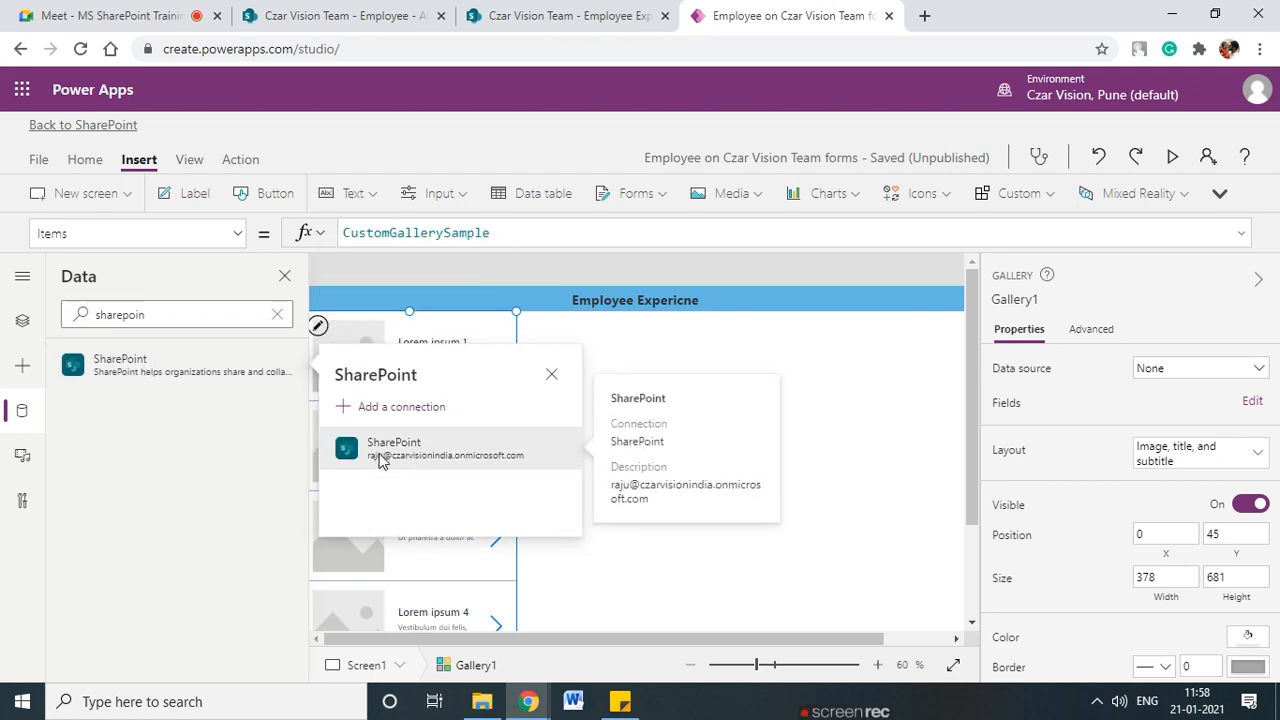
pyautogui.moveTo(380, 452)
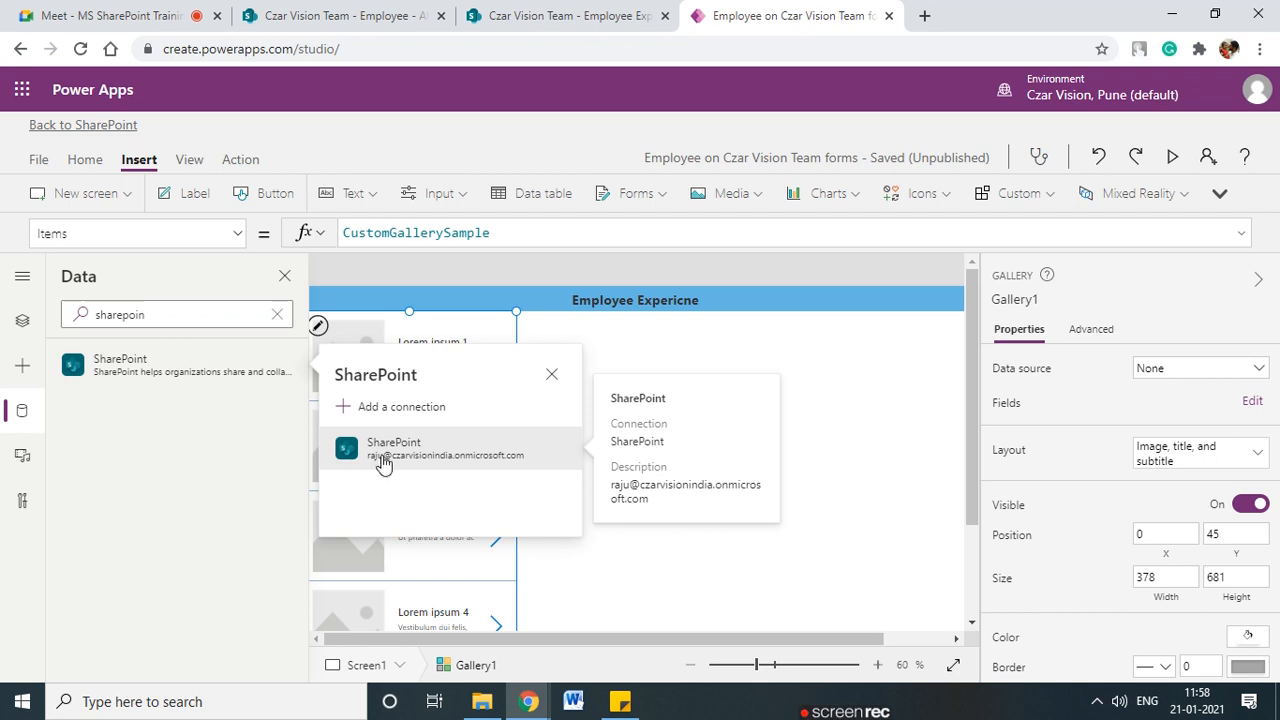
pyautogui.click(383, 458)
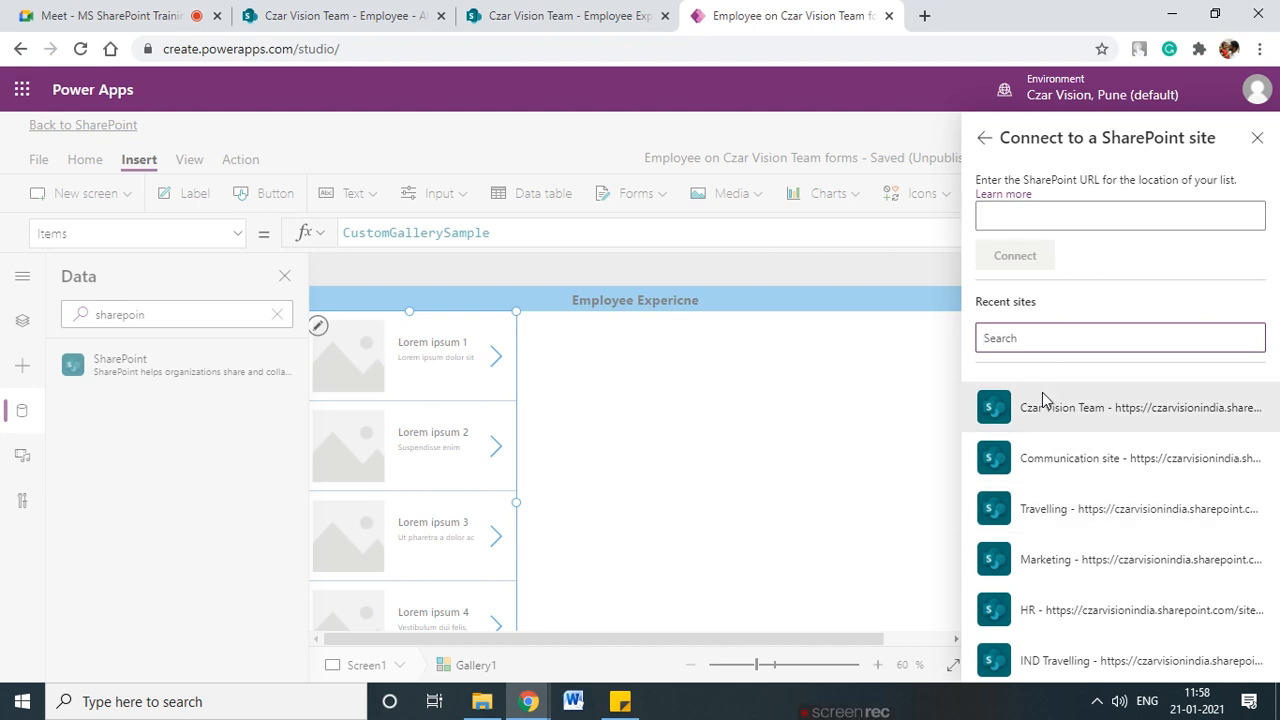
# - Copy the Czar Vision Team site URL from the SharePoint Employee list page and connect to that site in Power Apps
pyautogui.click(345, 15)
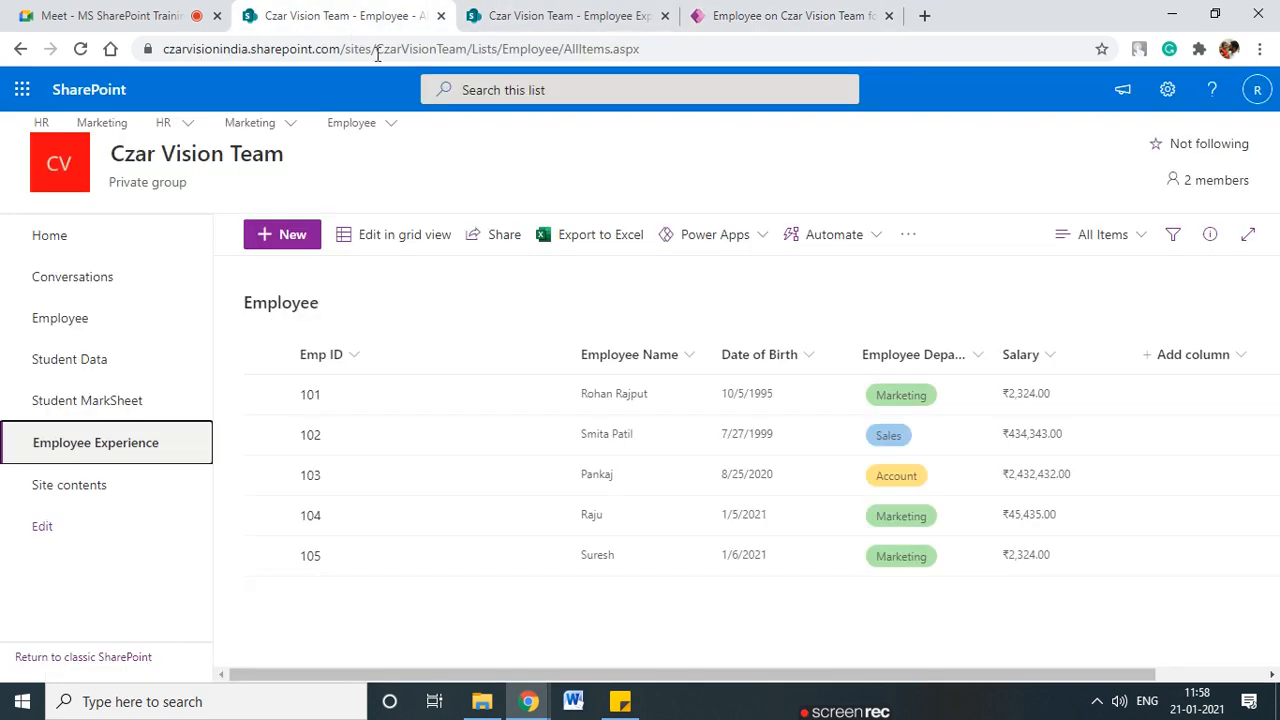
pyautogui.moveTo(465, 48); pyautogui.dragTo(152, 40)
pyautogui.hotkey('ctrl', 'c')
pyautogui.click(712, 8)
pyautogui.click(1088, 214)
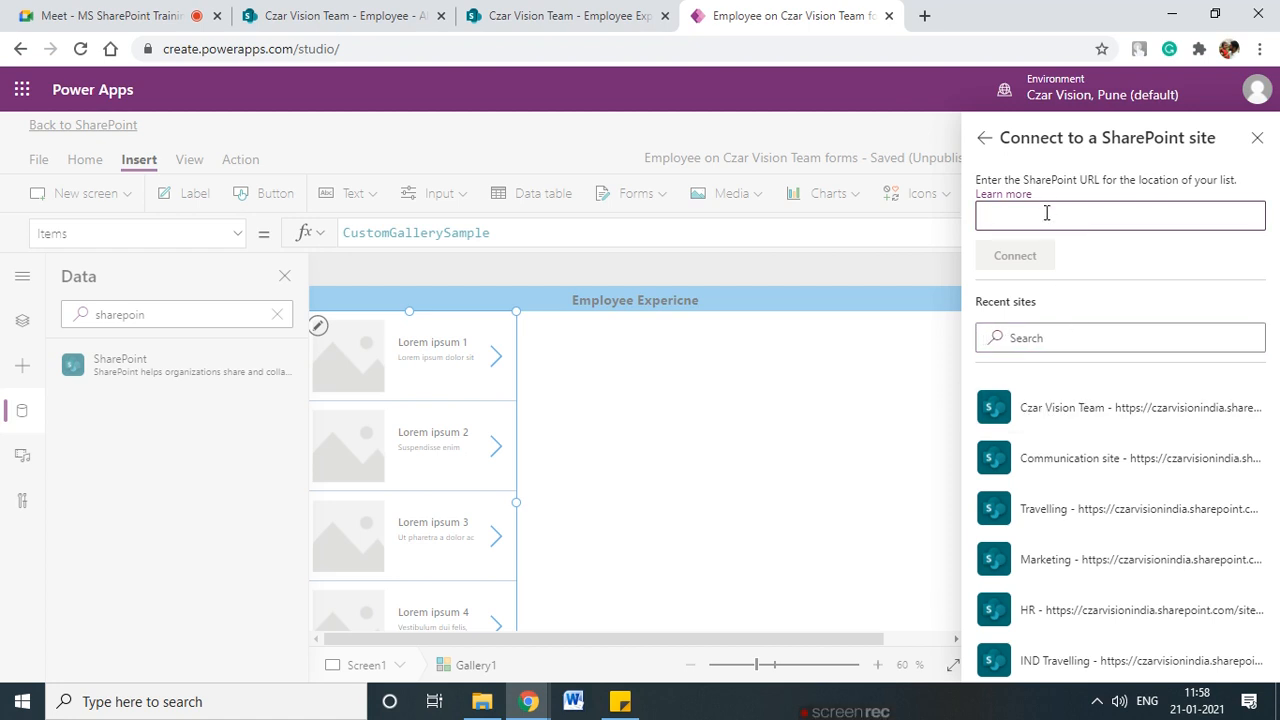
pyautogui.hotkey('ctrl', 'v')
pyautogui.click(1015, 255)
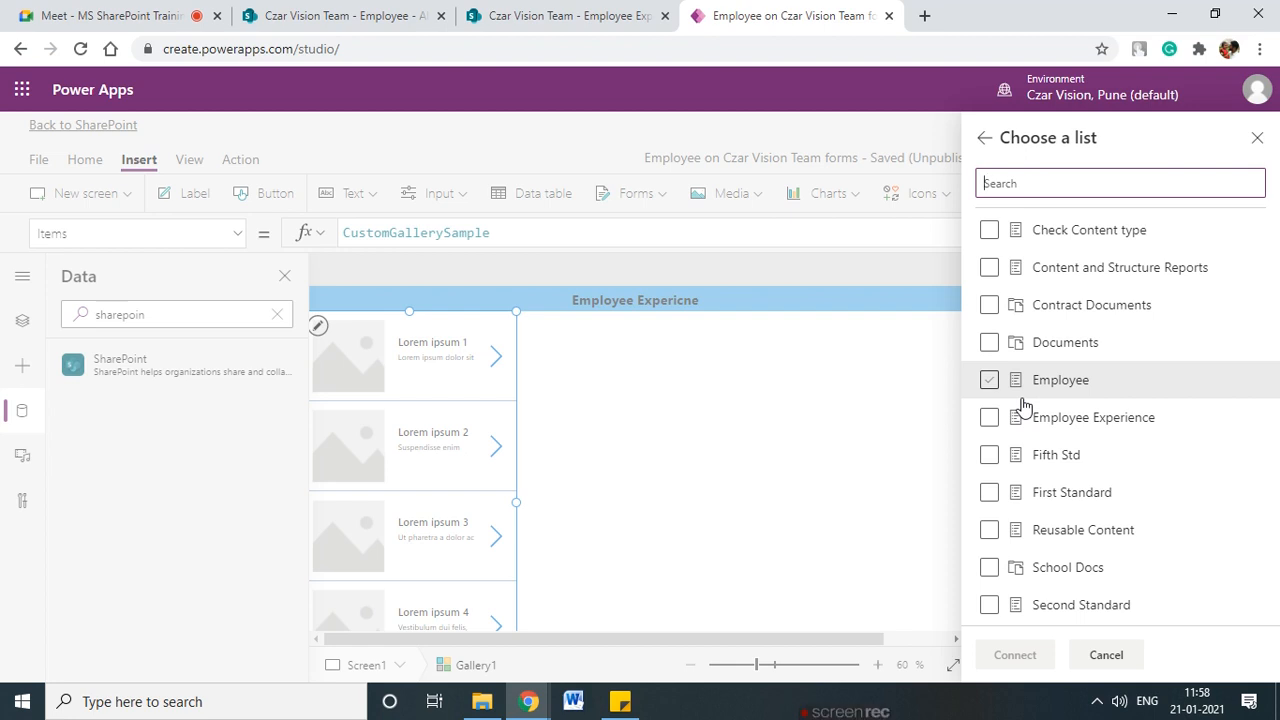
# - Add the Employee Experience list from the connected SharePoint site to the app's data sources
pyautogui.scroll(-2, 1020, 410)
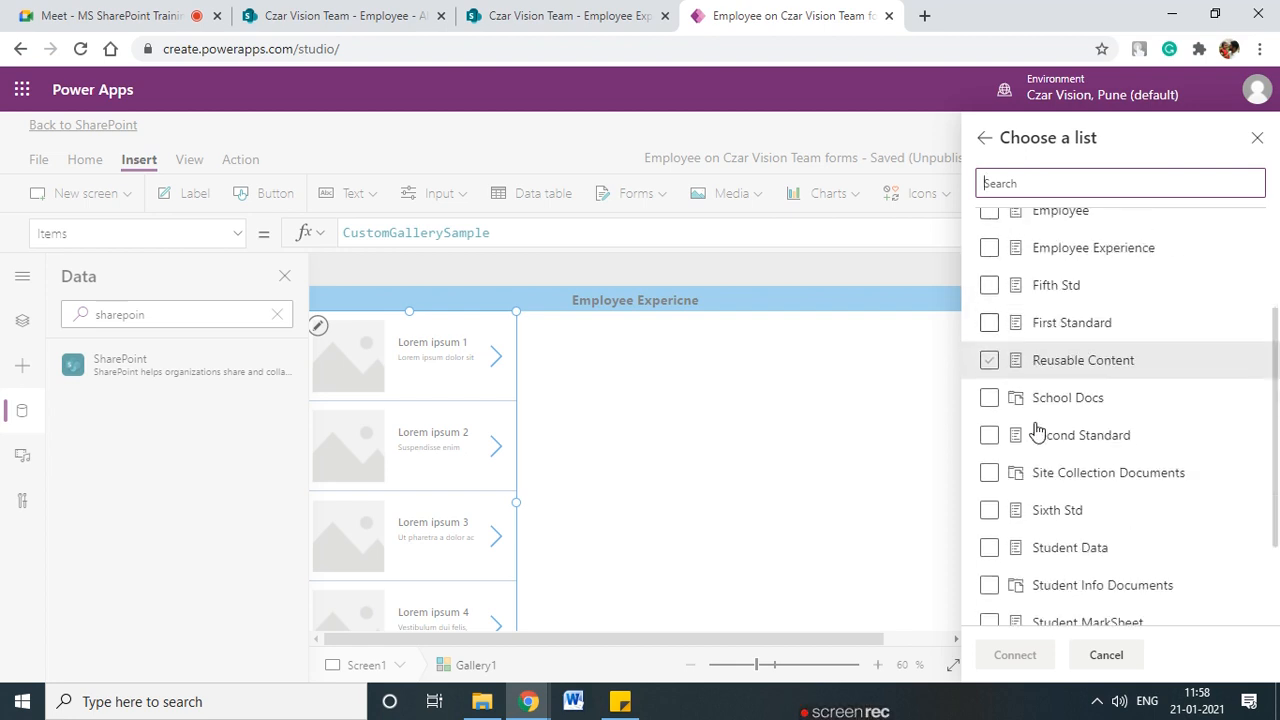
pyautogui.scroll(-2, 1000, 480)
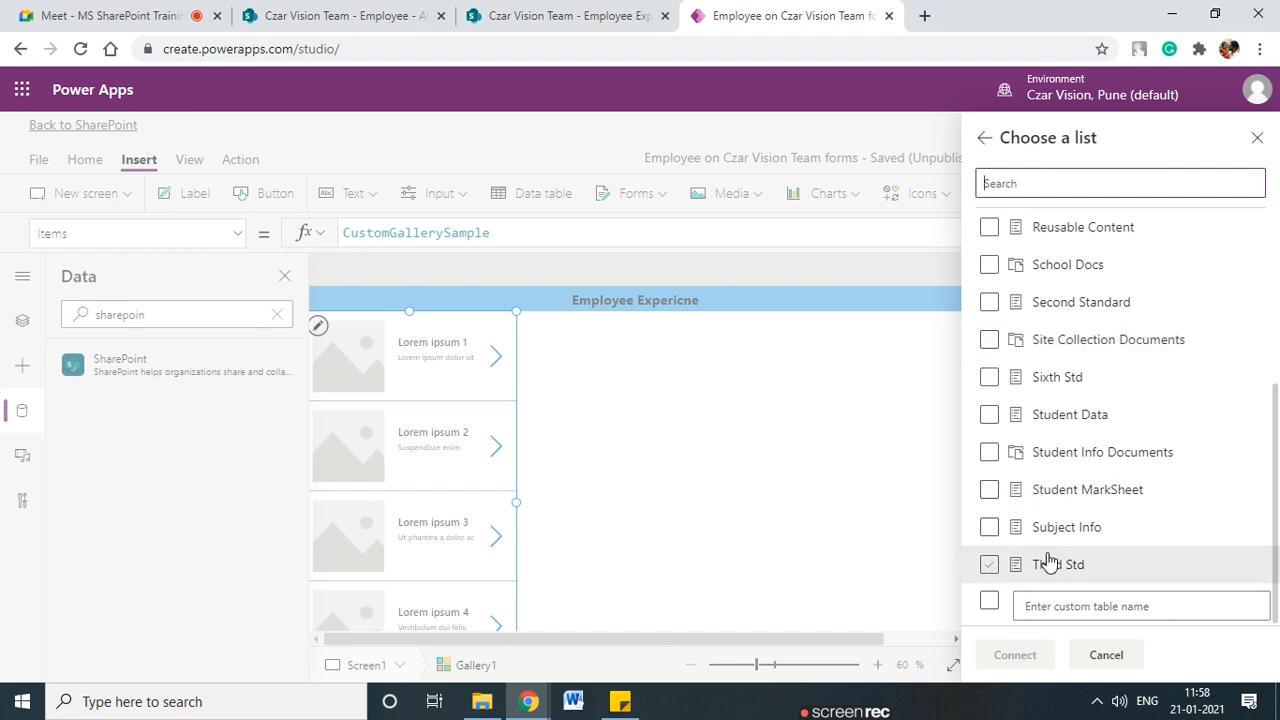
pyautogui.scroll(4, 1045, 535)
pyautogui.click(990, 418)
pyautogui.click(1027, 655)
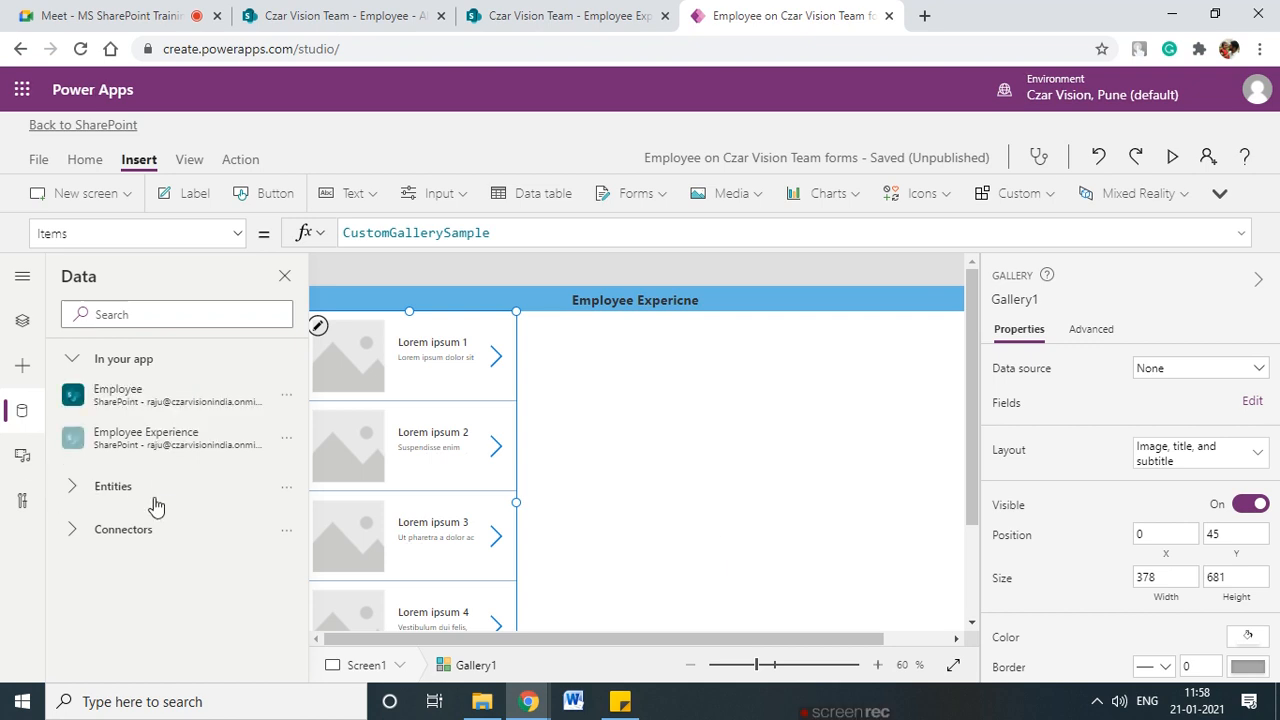
# - Close the data source list and set the gallery's data source to Employee Experience
pyautogui.moveTo(157, 453)
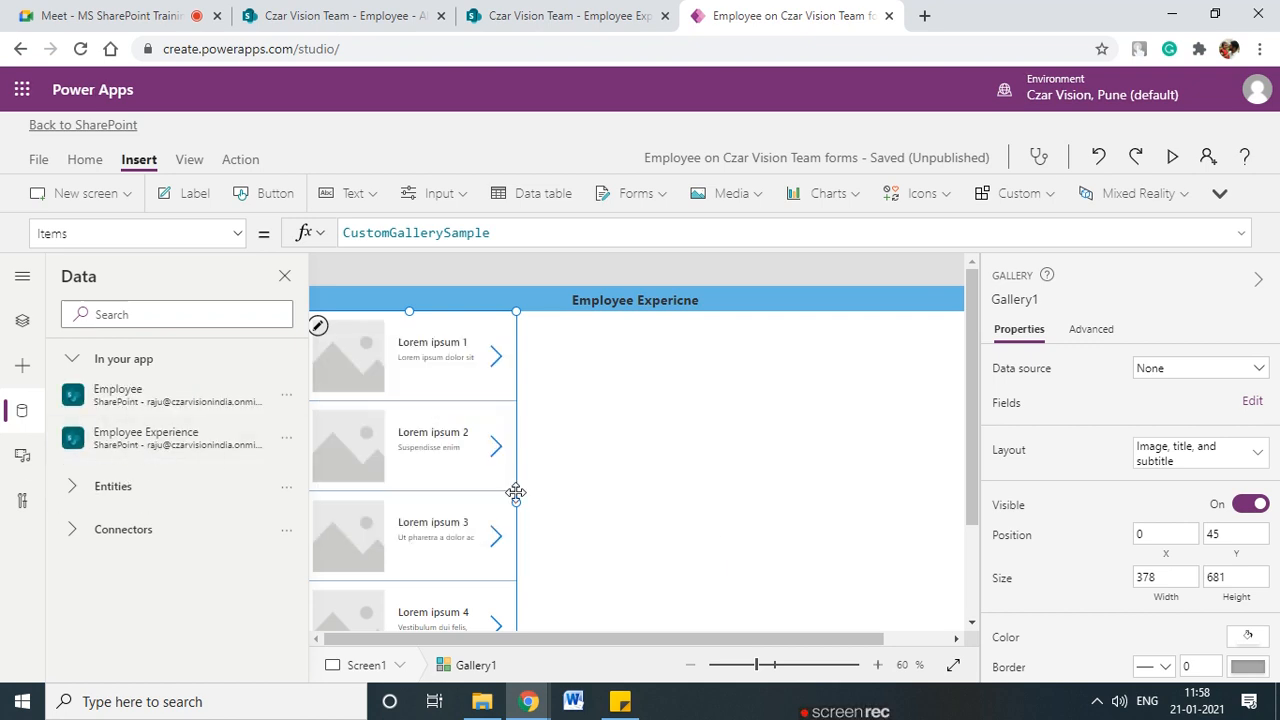
pyautogui.click(284, 276)
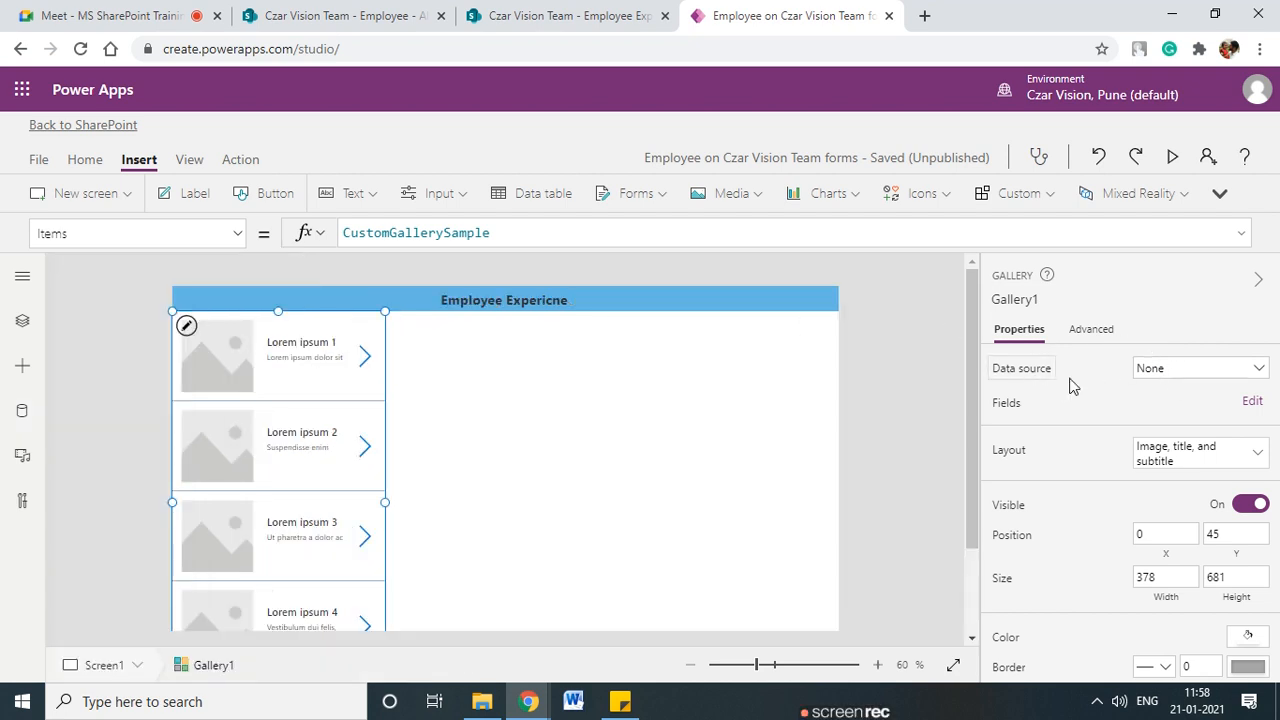
pyautogui.click(1176, 375)
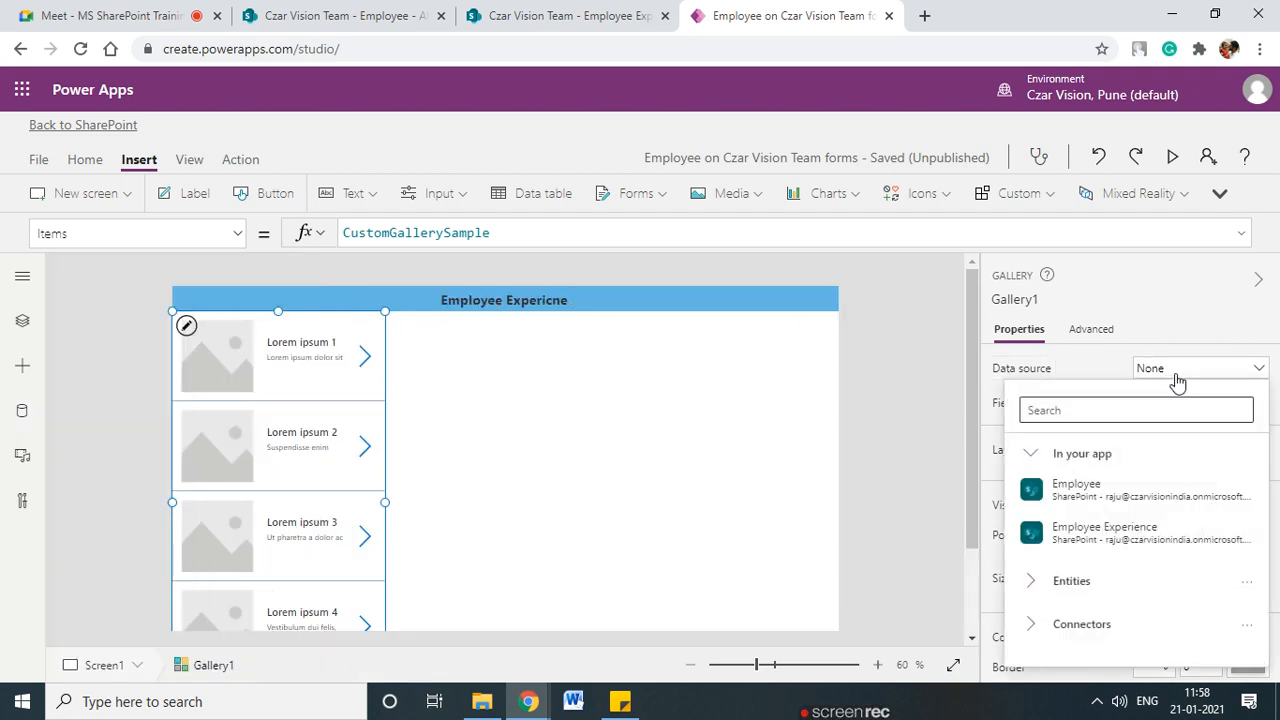
pyautogui.click(1103, 540)
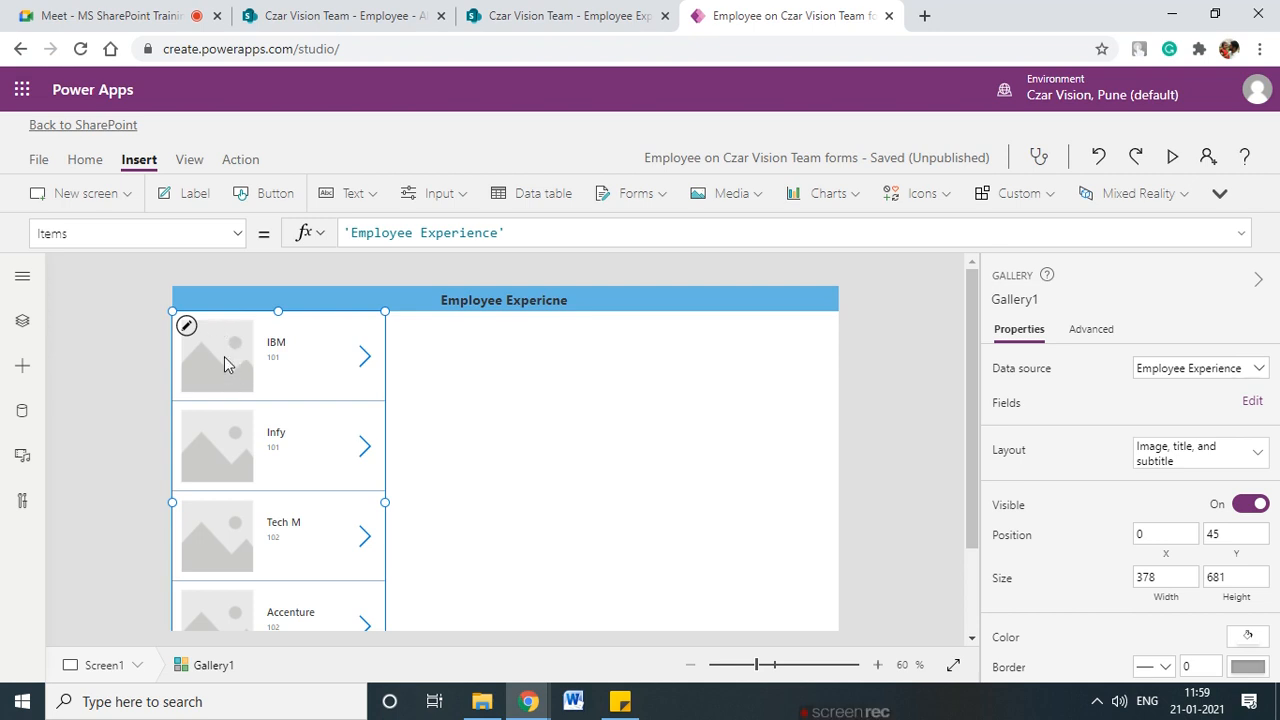
# - Change the gallery's layout to Title and subtitle
pyautogui.click(187, 326)
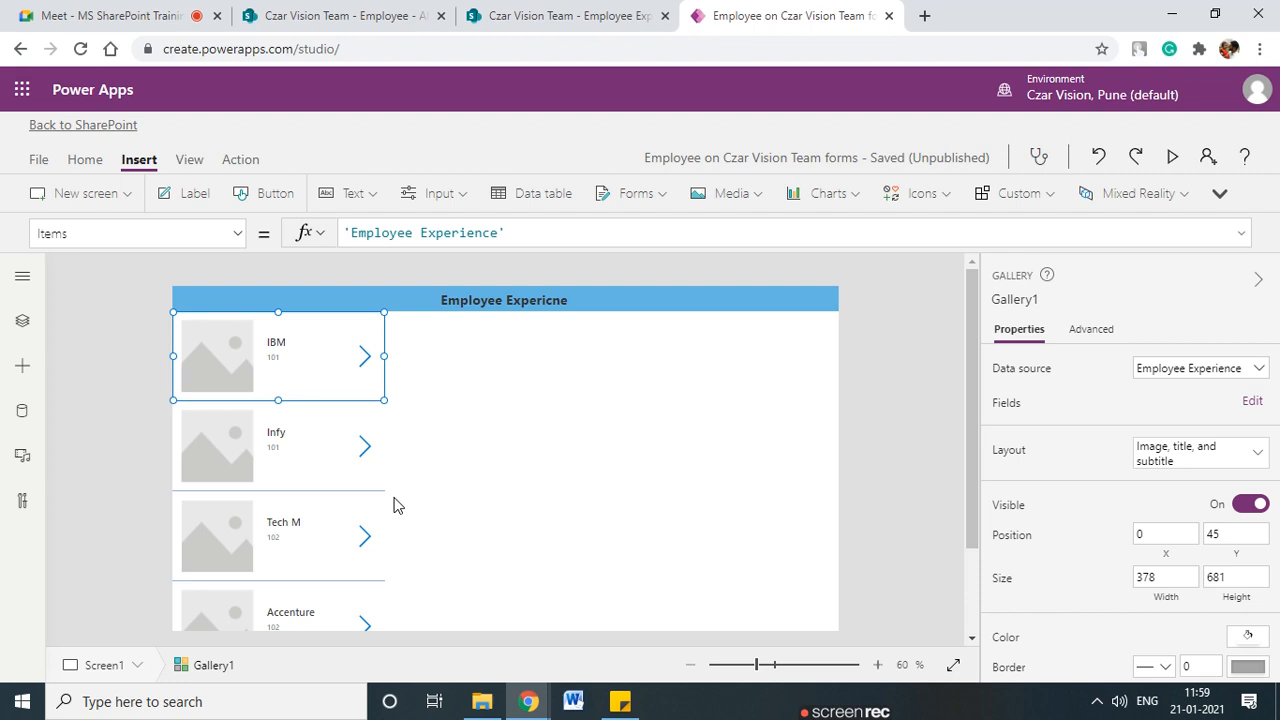
pyautogui.click(598, 468)
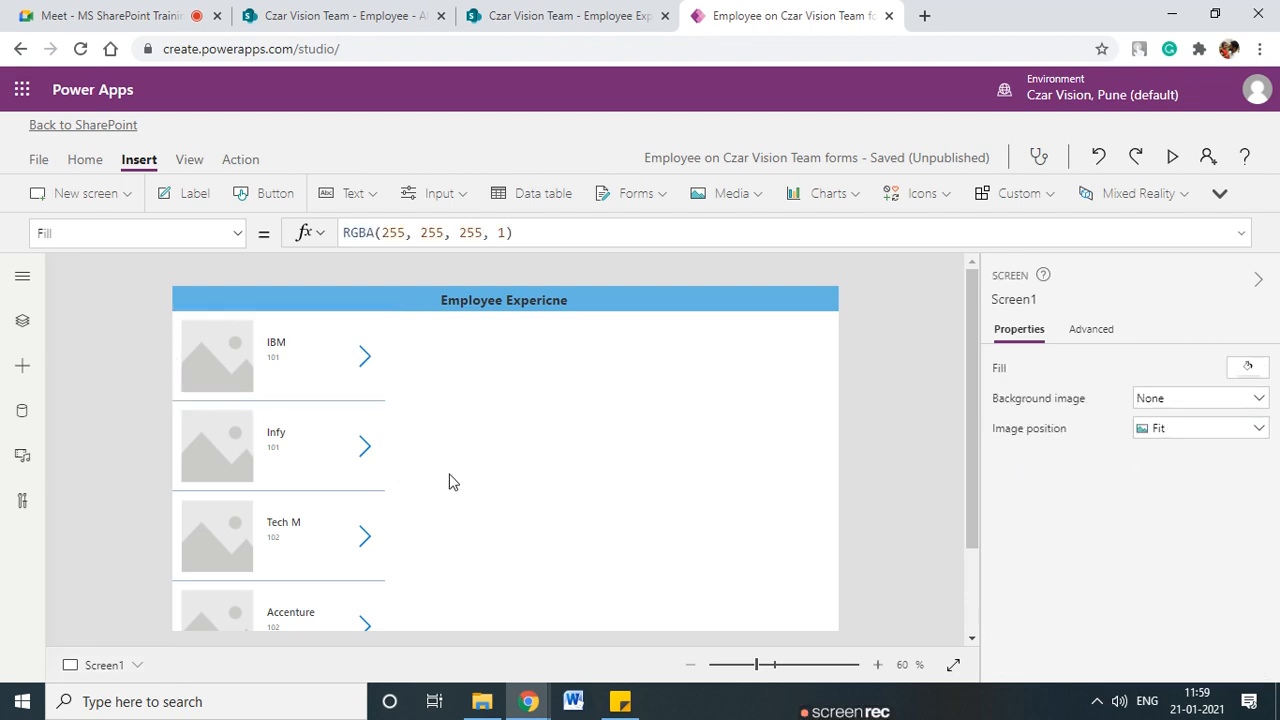
pyautogui.click(380, 468)
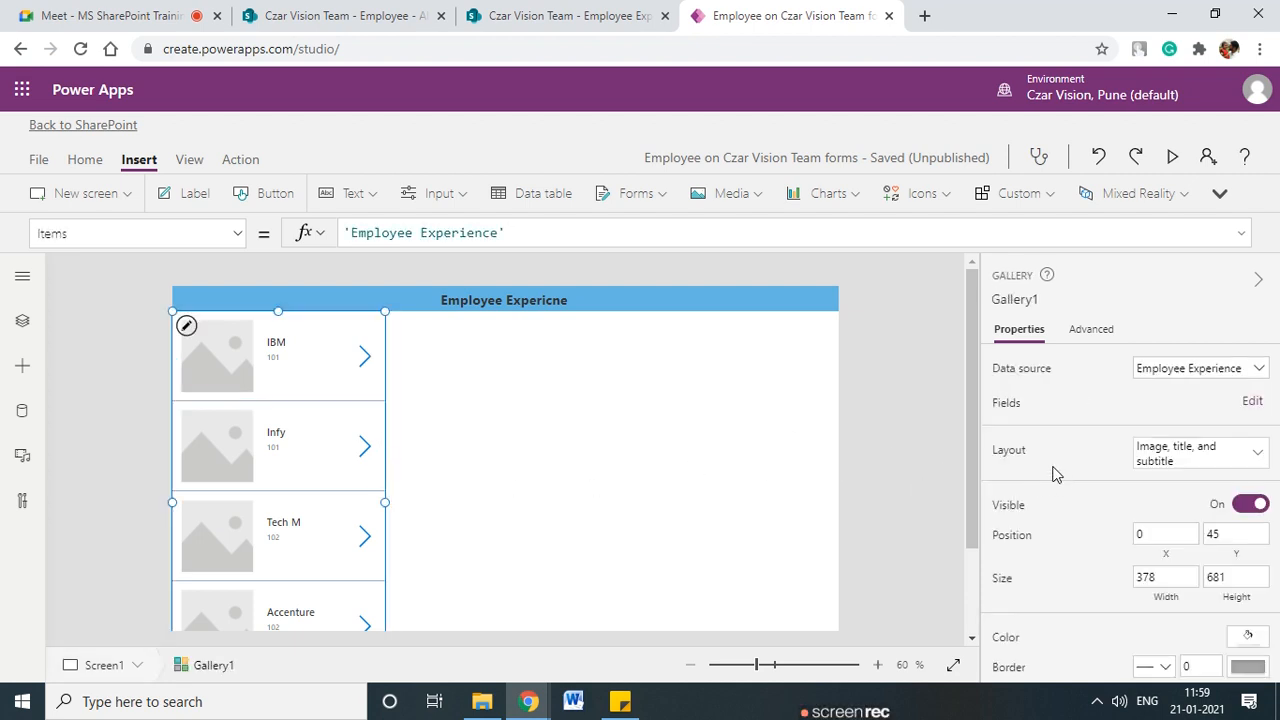
pyautogui.click(1258, 458)
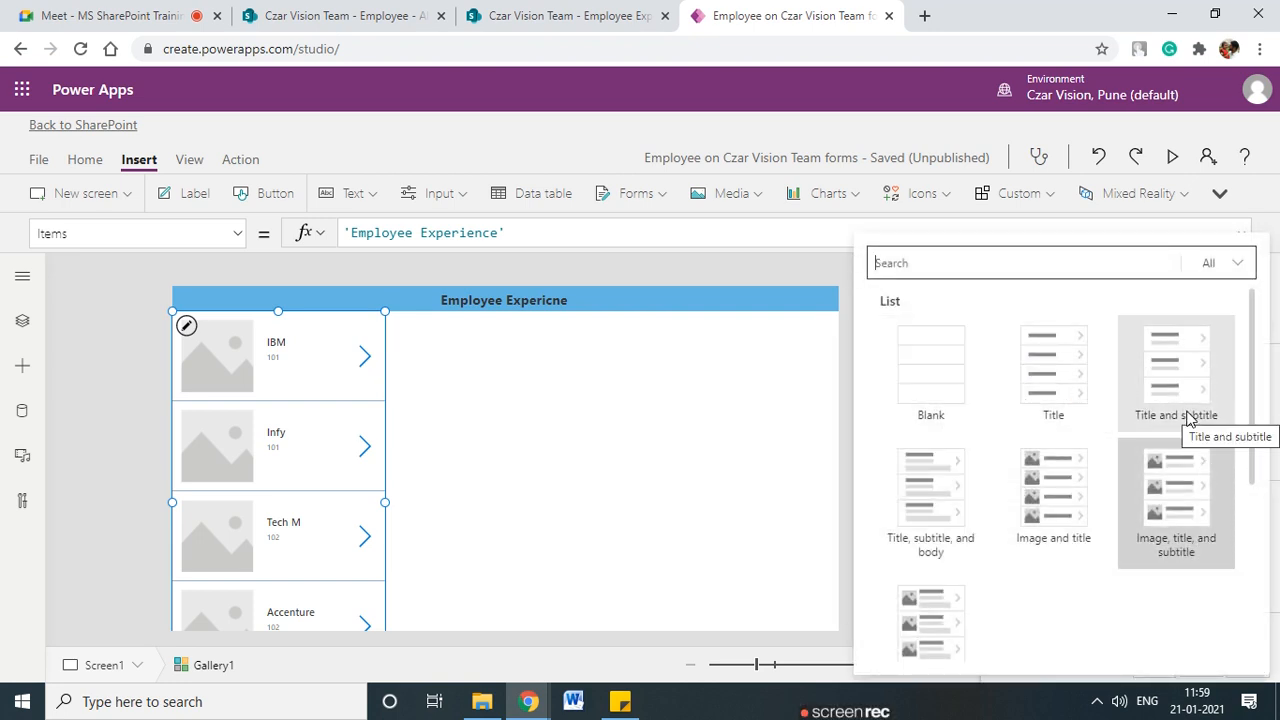
pyautogui.press('Escape')
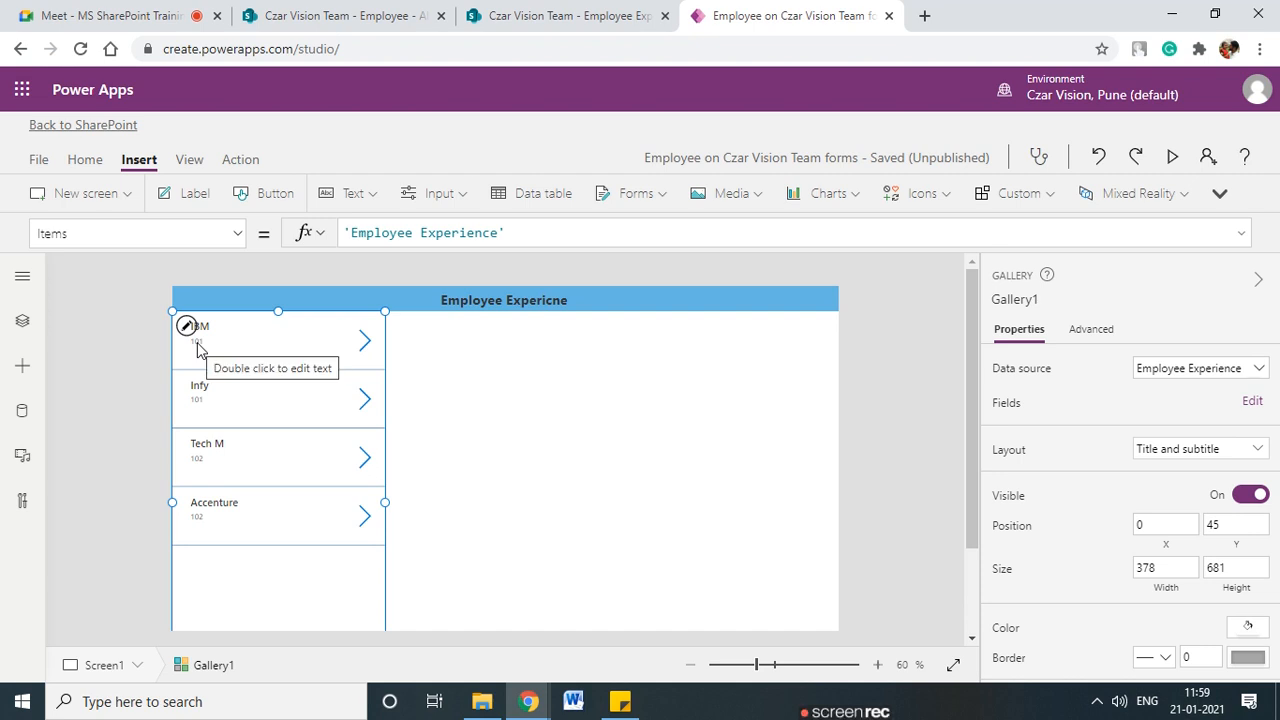
# - Examine the other layouts available for the gallery and its remaining properties
pyautogui.click(1260, 457)
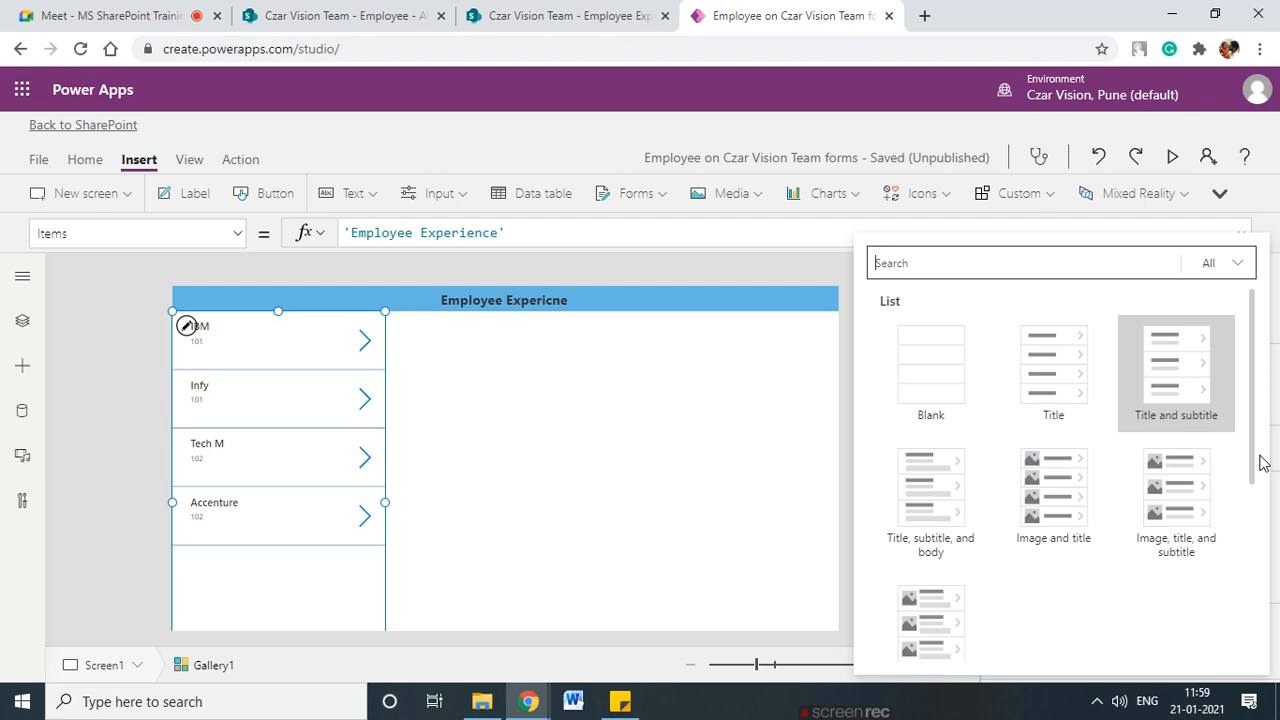
pyautogui.click(1240, 264)
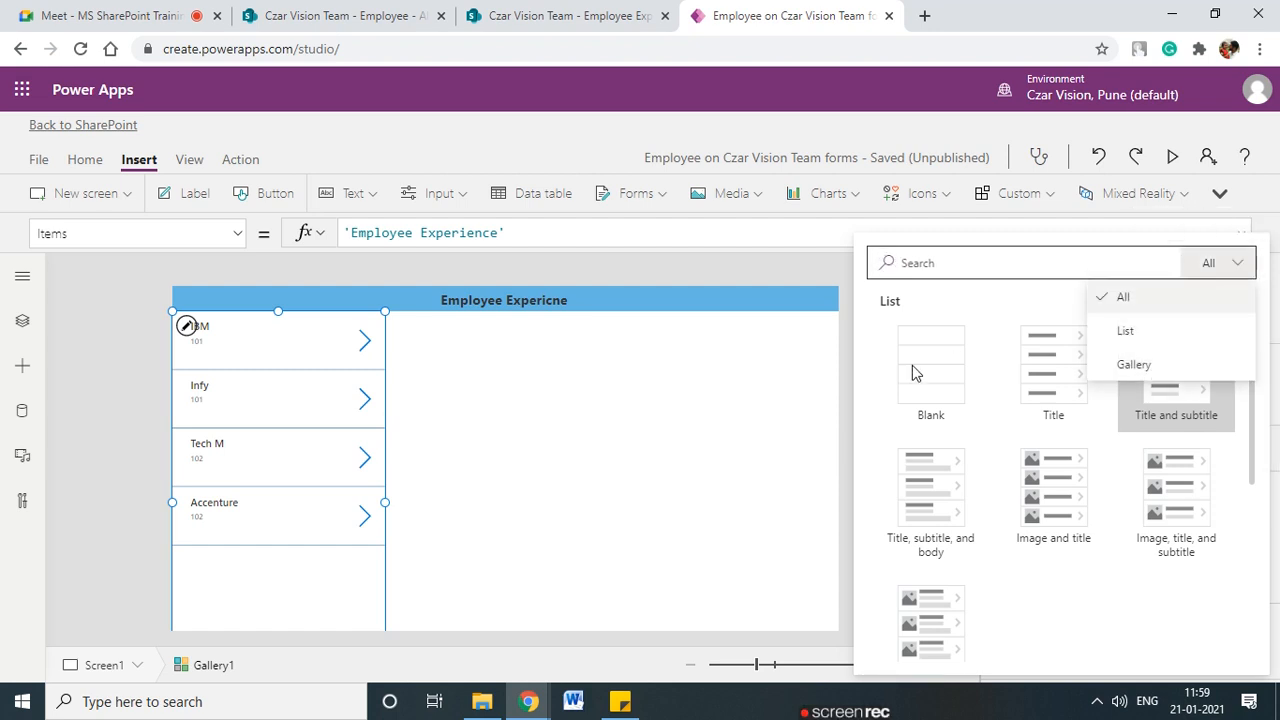
pyautogui.click(736, 416)
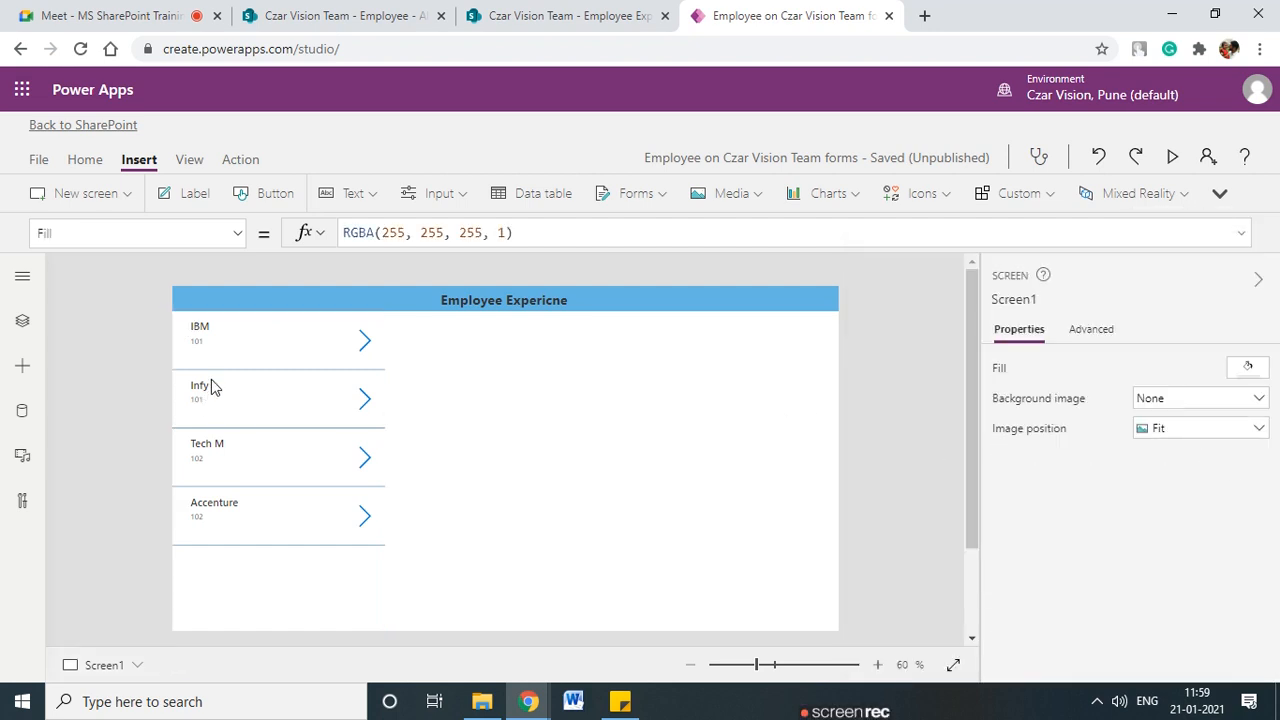
pyautogui.click(265, 560)
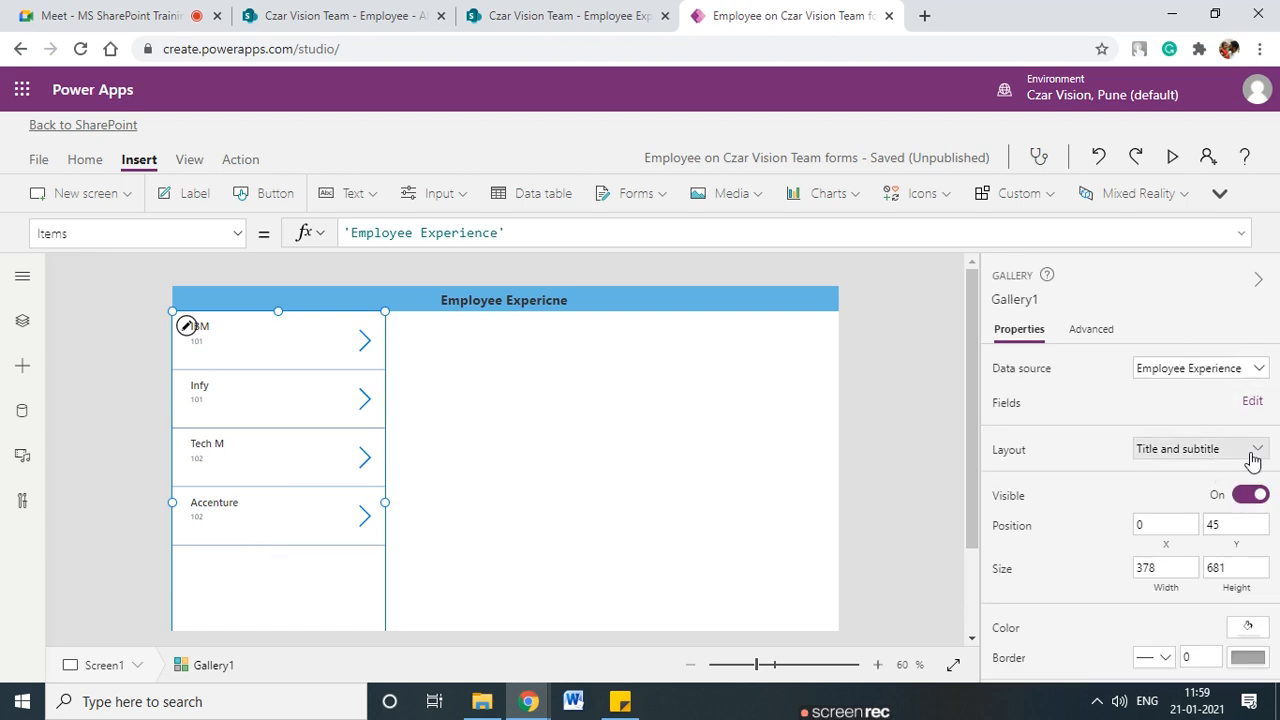
pyautogui.scroll(-2, 1220, 455)
pyautogui.scroll(2, 1220, 455)
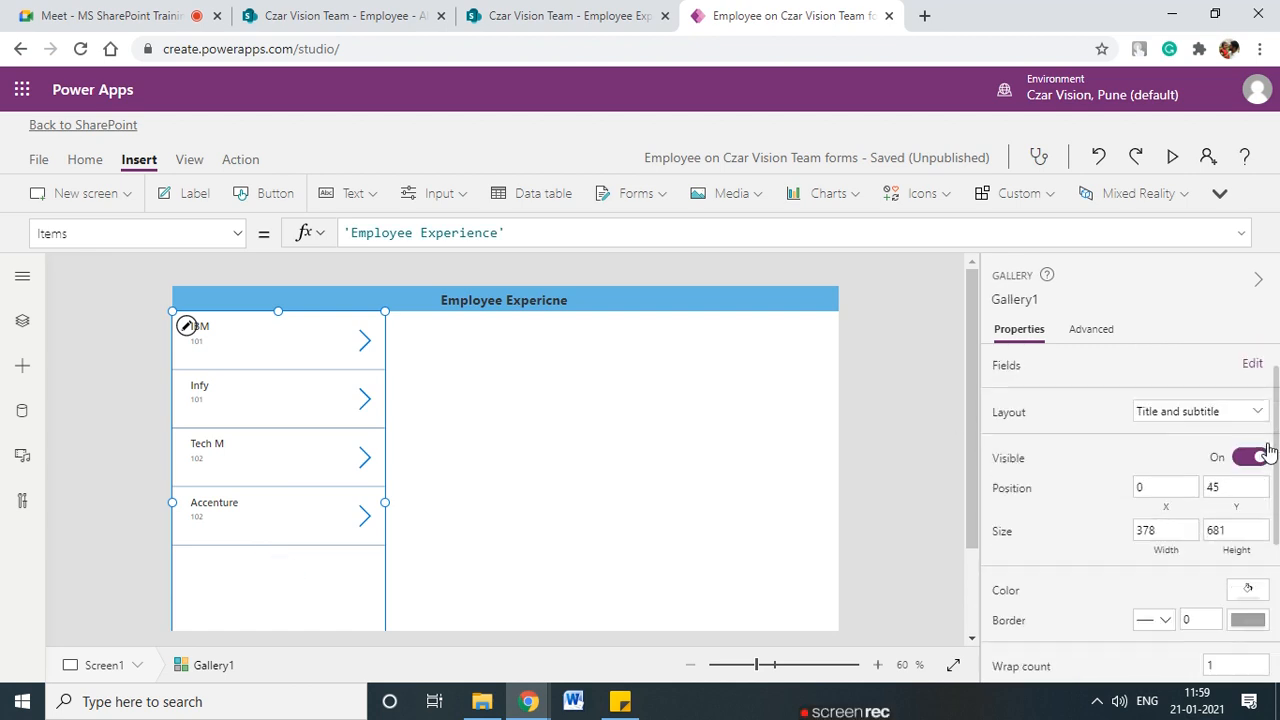
pyautogui.click(1222, 459)
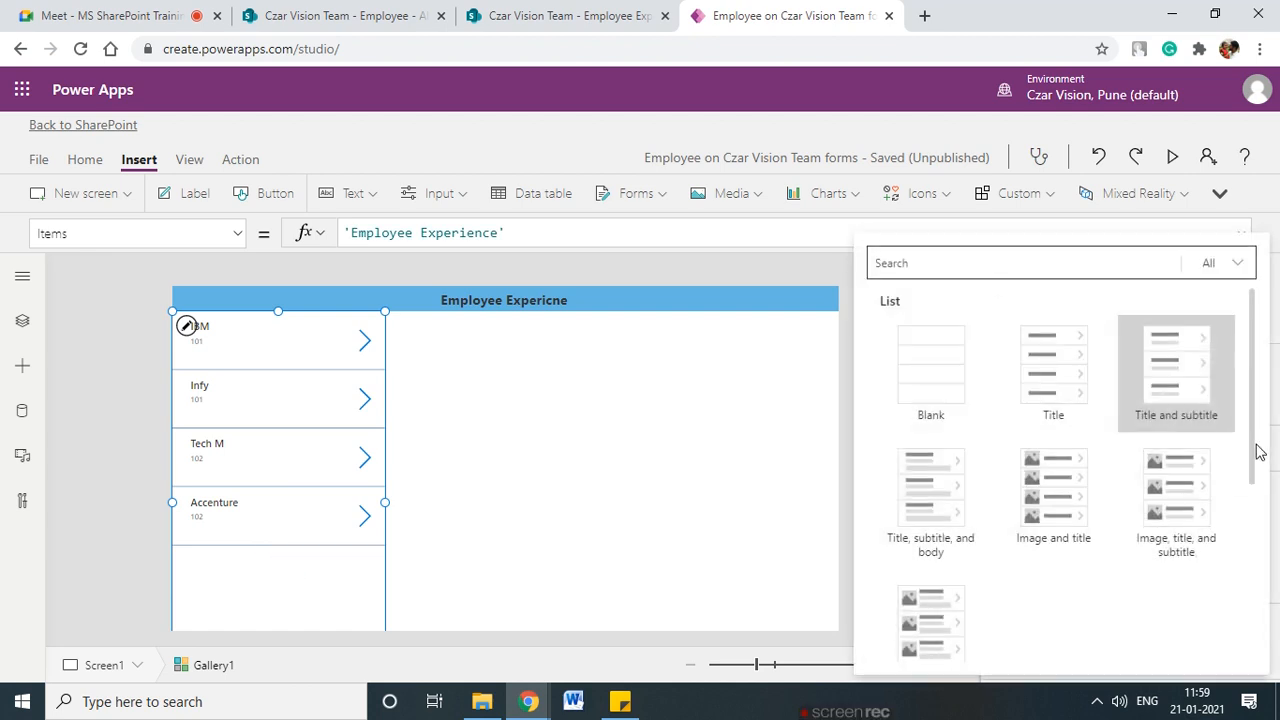
pyautogui.click(586, 483)
pyautogui.click(194, 334)
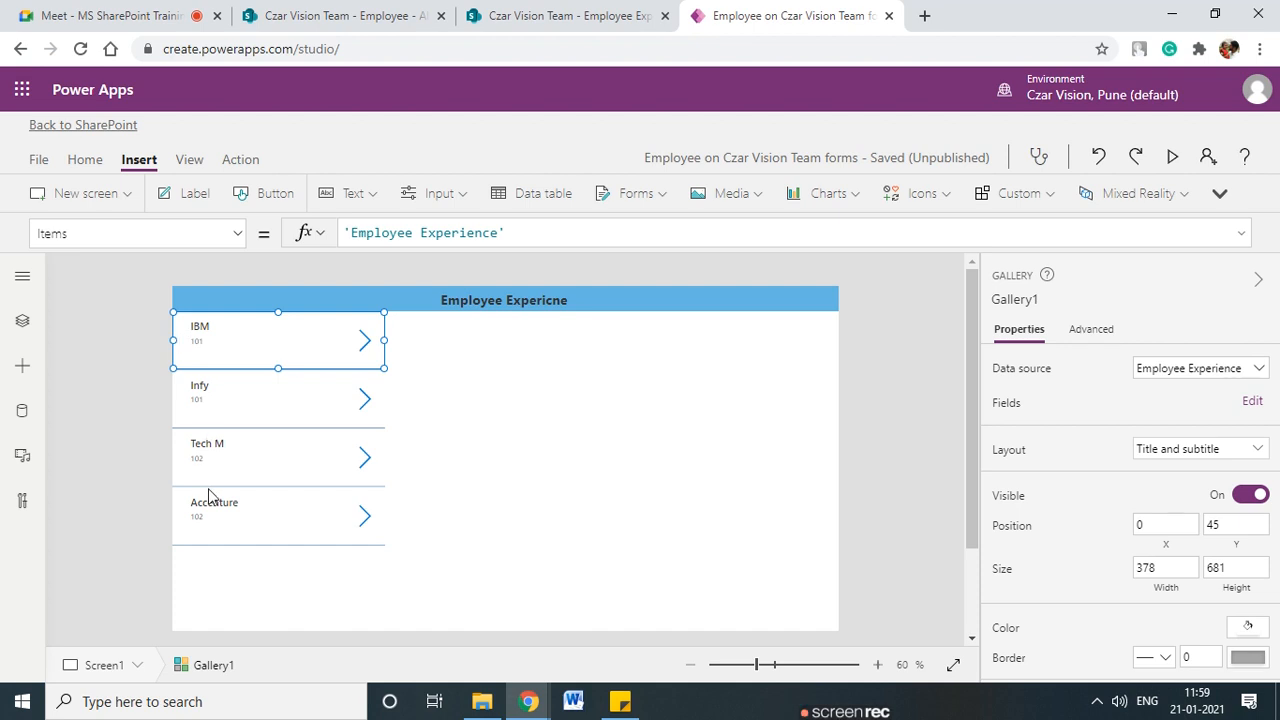
pyautogui.scroll(-2, 1205, 513)
pyautogui.scroll(-1, 1205, 513)
pyautogui.scroll(-1, 1197, 503)
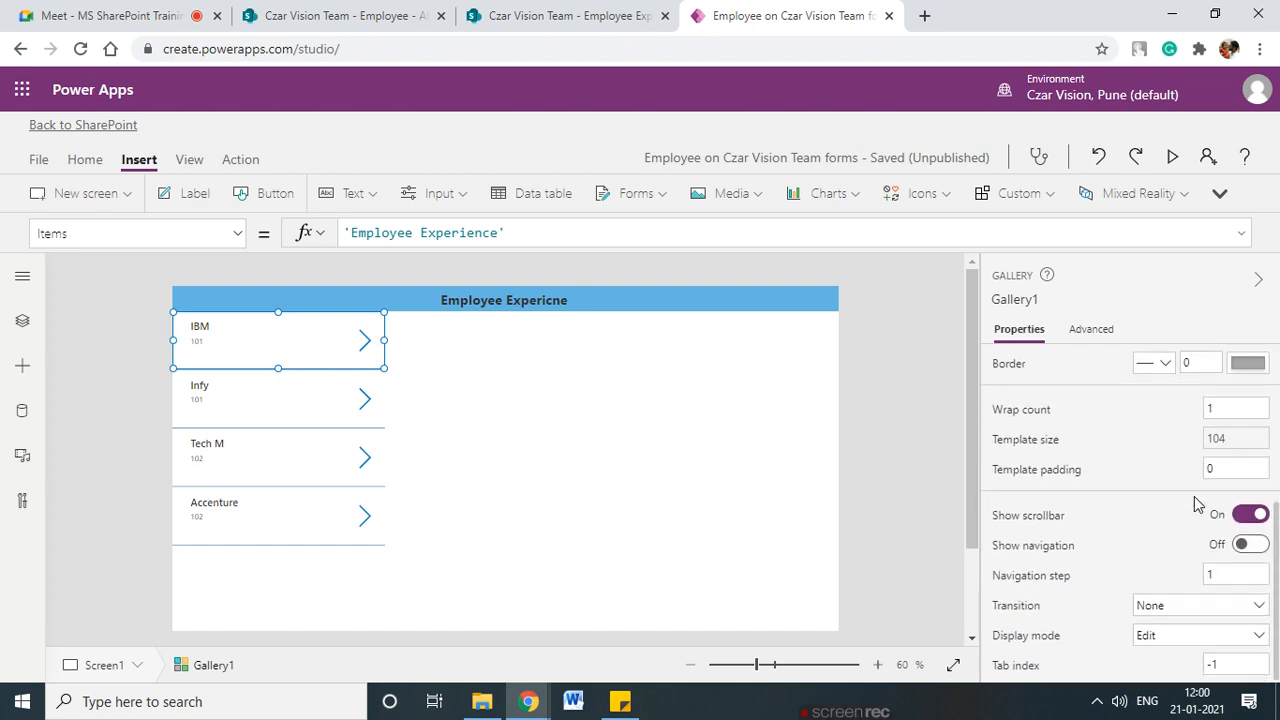
pyautogui.scroll(3, 1197, 503)
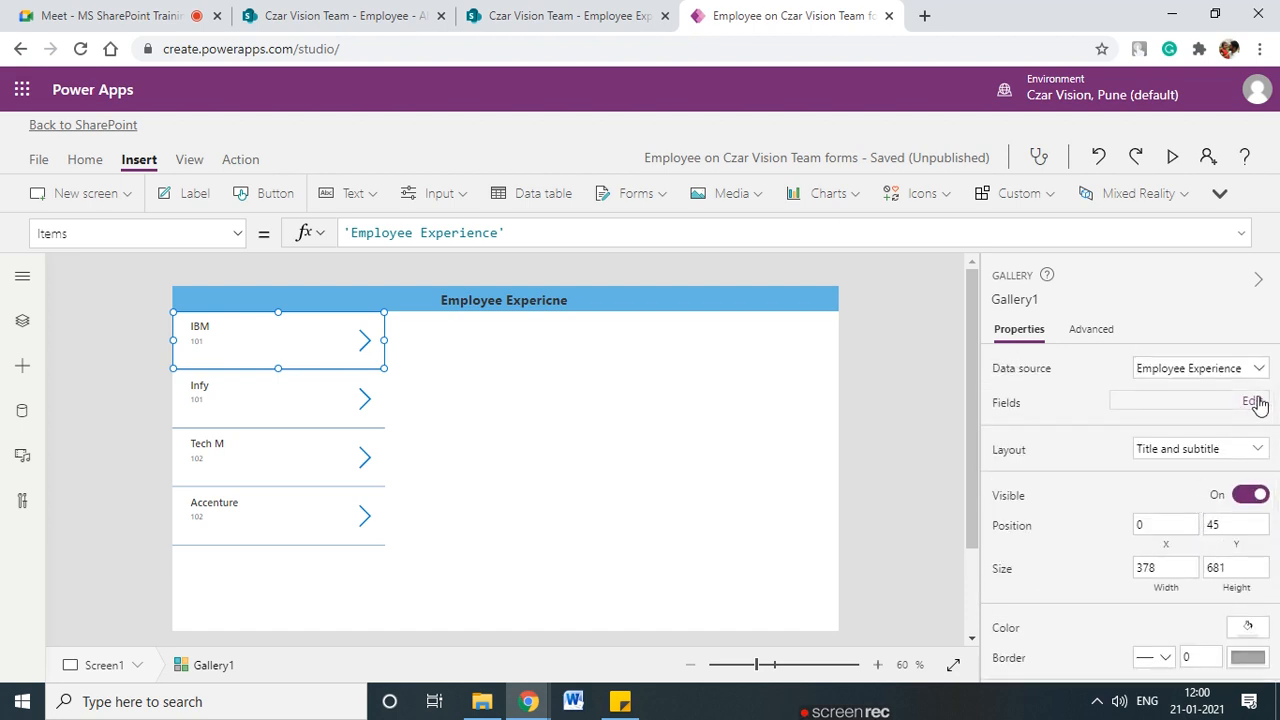
# - Edit the gallery's fields so the subtitle shows Designation, and close the field settings
pyautogui.click(1253, 401)
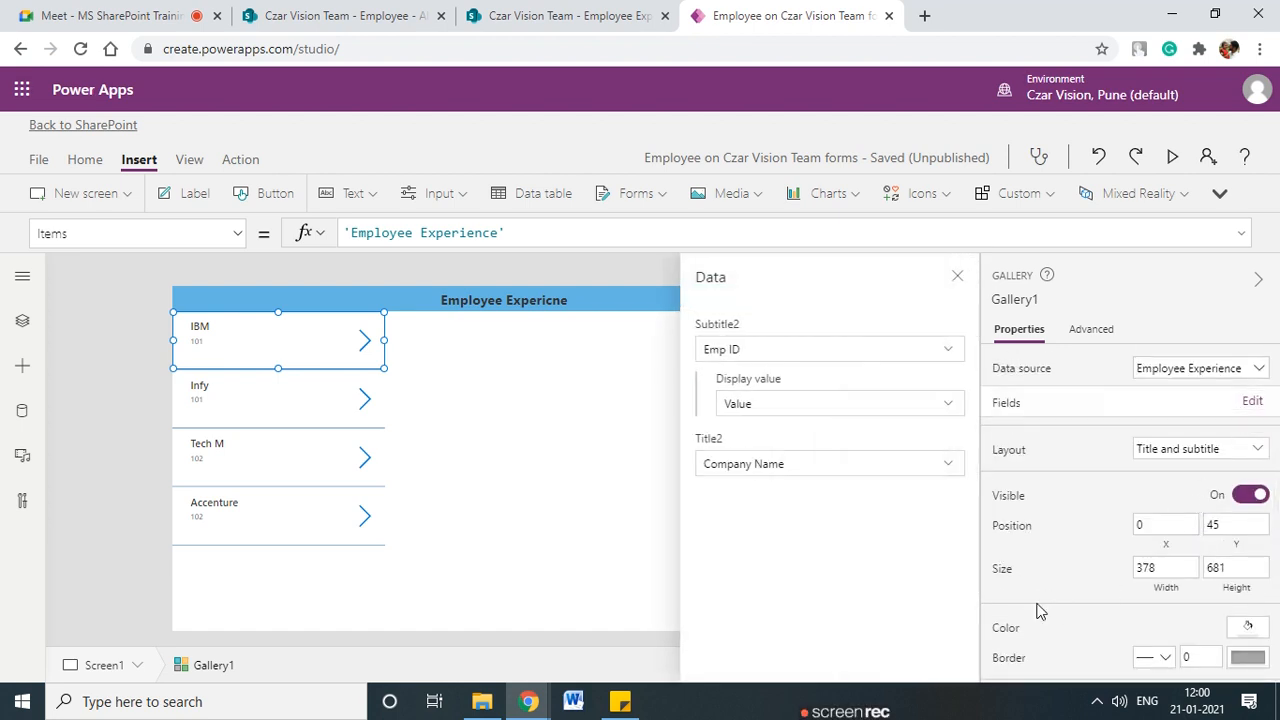
pyautogui.click(748, 357)
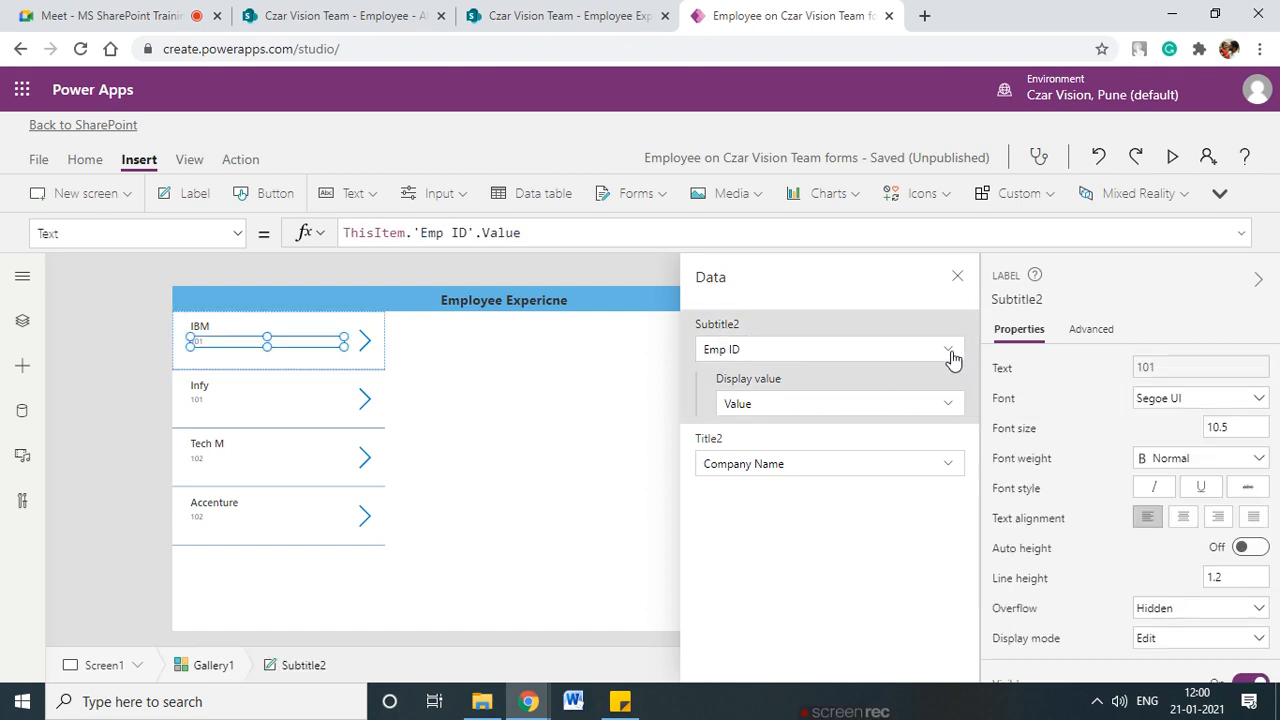
pyautogui.click(951, 351)
pyautogui.click(791, 266)
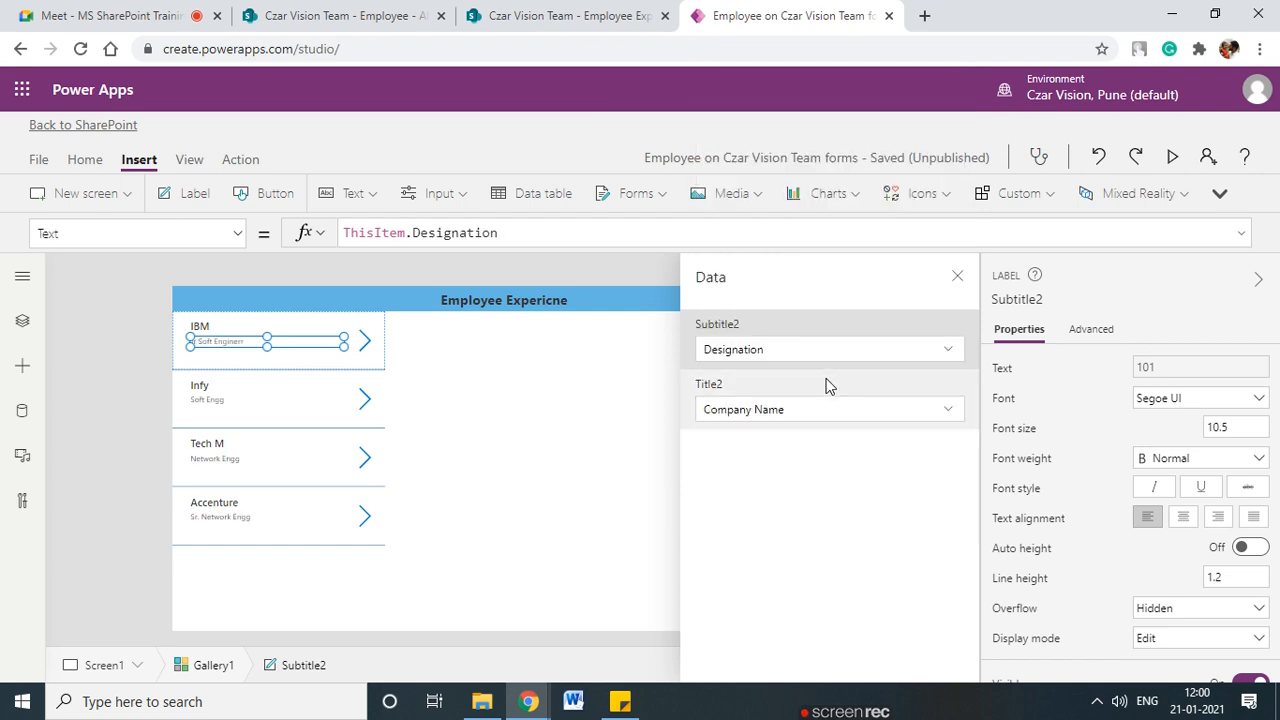
pyautogui.click(825, 418)
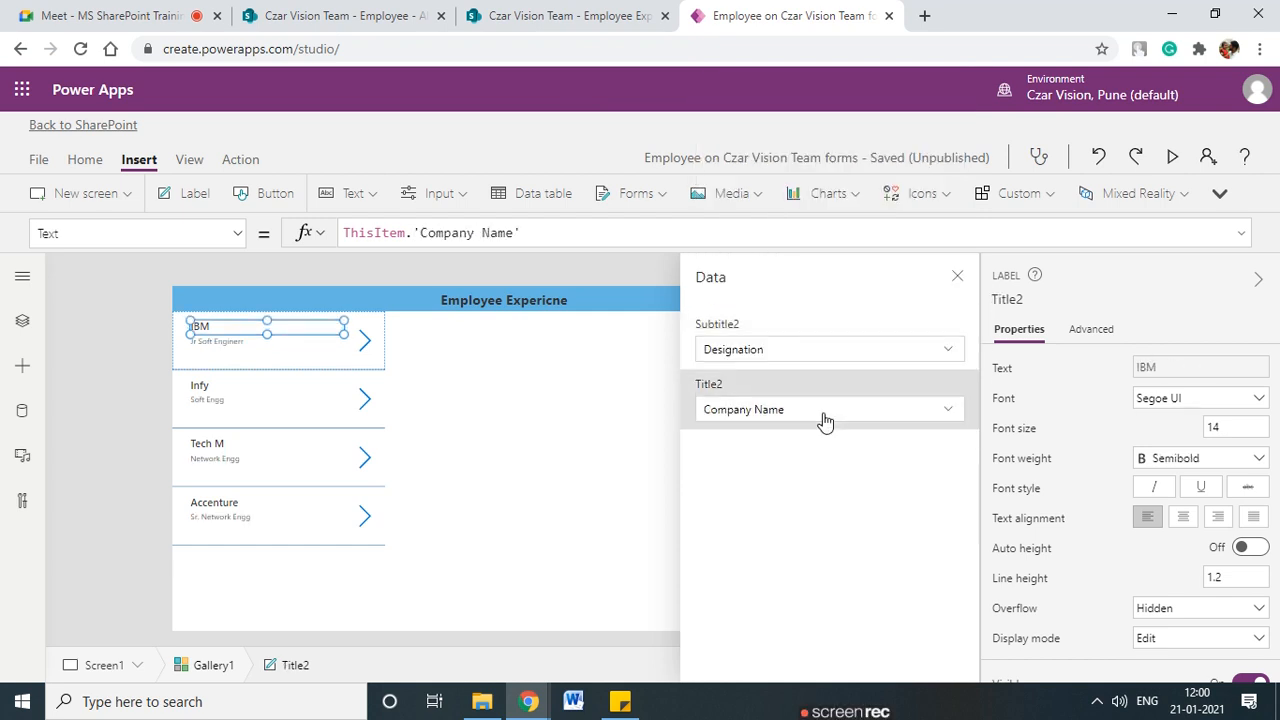
pyautogui.click(957, 276)
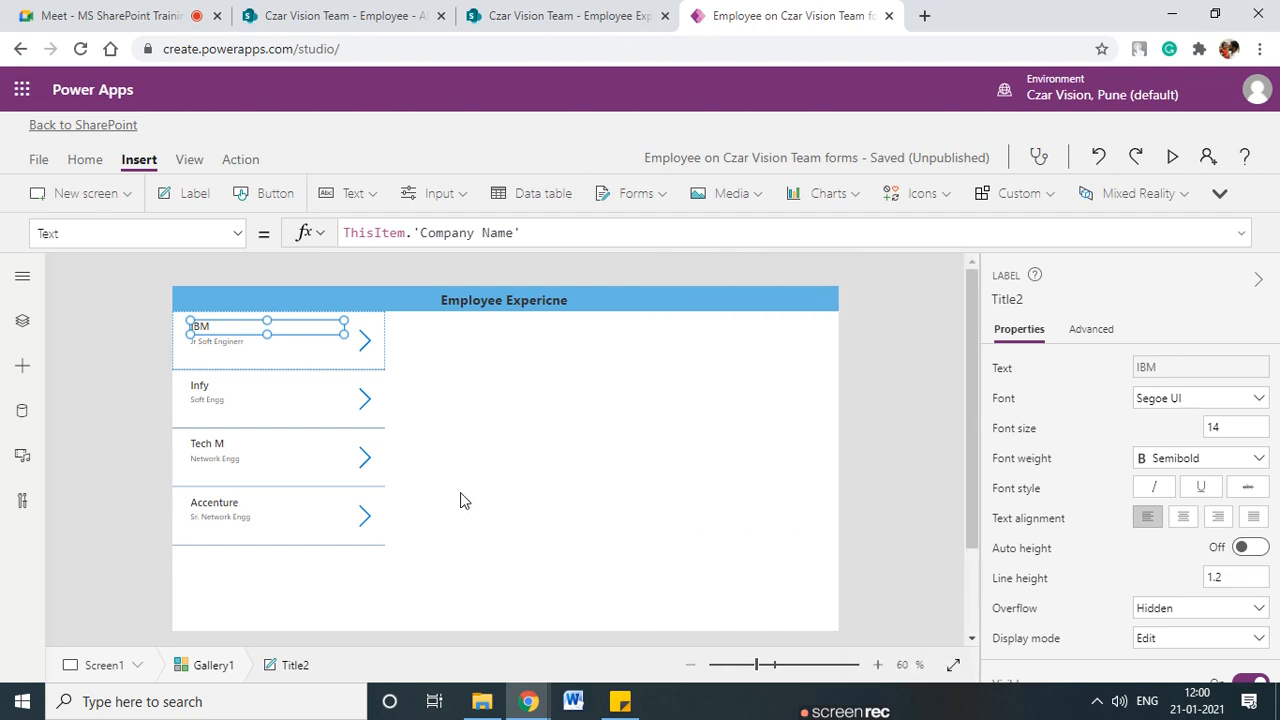
pyautogui.click(460, 492)
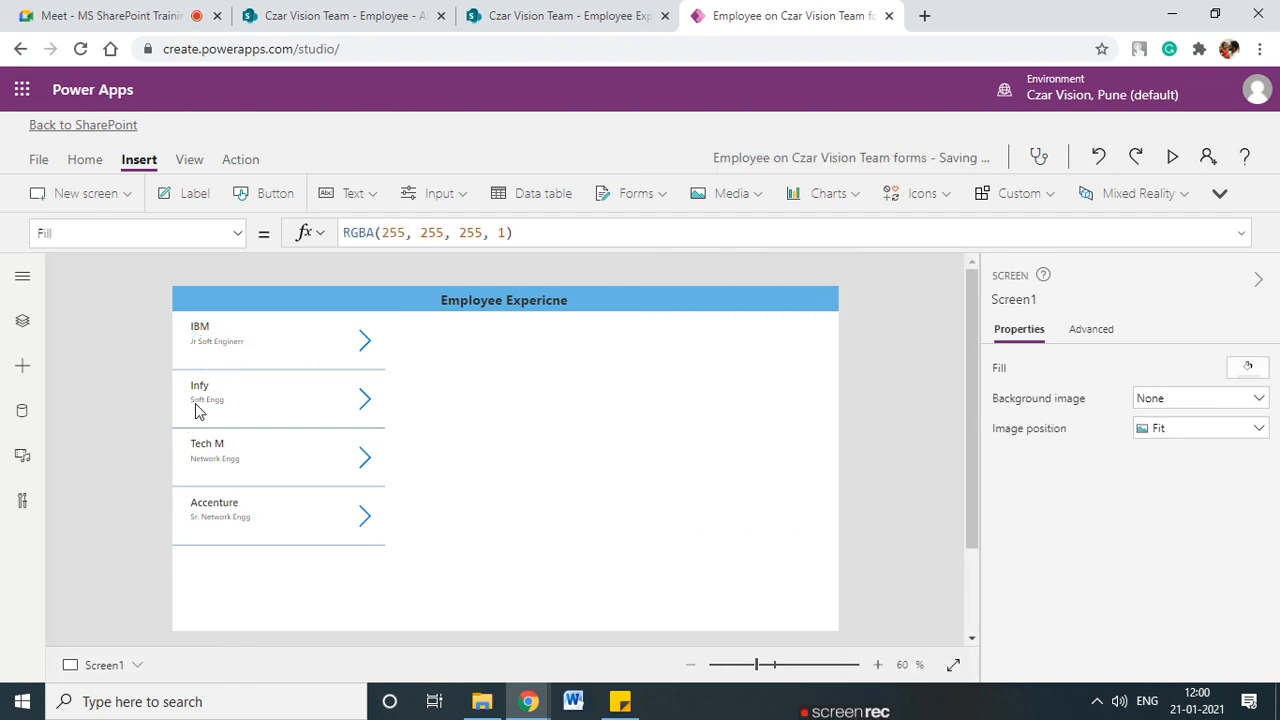
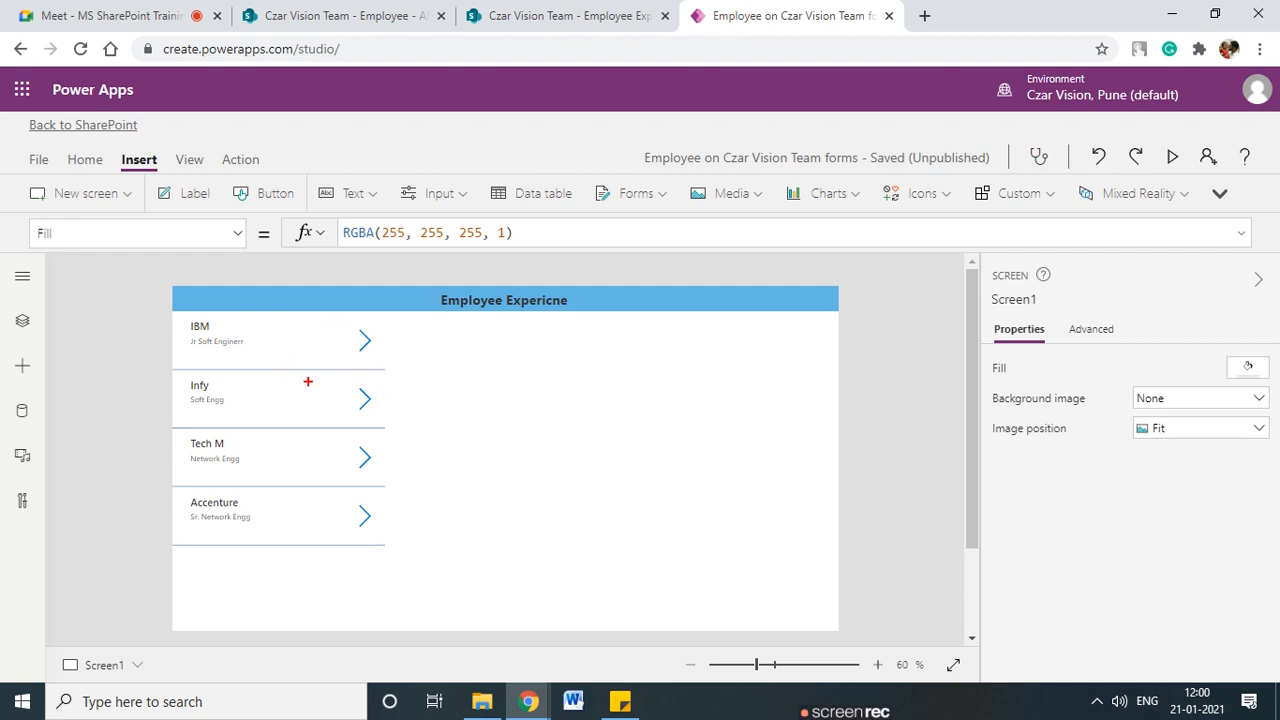
pyautogui.moveTo(362, 339)
pyautogui.mouseDown()
pyautogui.moveTo(366, 326)
pyautogui.moveTo(425, 520)
pyautogui.mouseUp()
pyautogui.moveTo(430, 326)
pyautogui.mouseDown()
pyautogui.moveTo(768, 318)
pyautogui.moveTo(806, 510)
pyautogui.moveTo(526, 532)
pyautogui.moveTo(523, 519)
pyautogui.mouseUp()
pyautogui.moveTo(462, 366); pyautogui.dragTo(526, 366)
pyautogui.moveTo(689, 370); pyautogui.dragTo(733, 369)
pyautogui.moveTo(477, 433); pyautogui.dragTo(563, 423)
pyautogui.moveTo(702, 439); pyautogui.dragTo(768, 433)
pyautogui.moveTo(465, 493); pyautogui.dragTo(541, 491)
pyautogui.moveTo(642, 490); pyautogui.dragTo(744, 487)
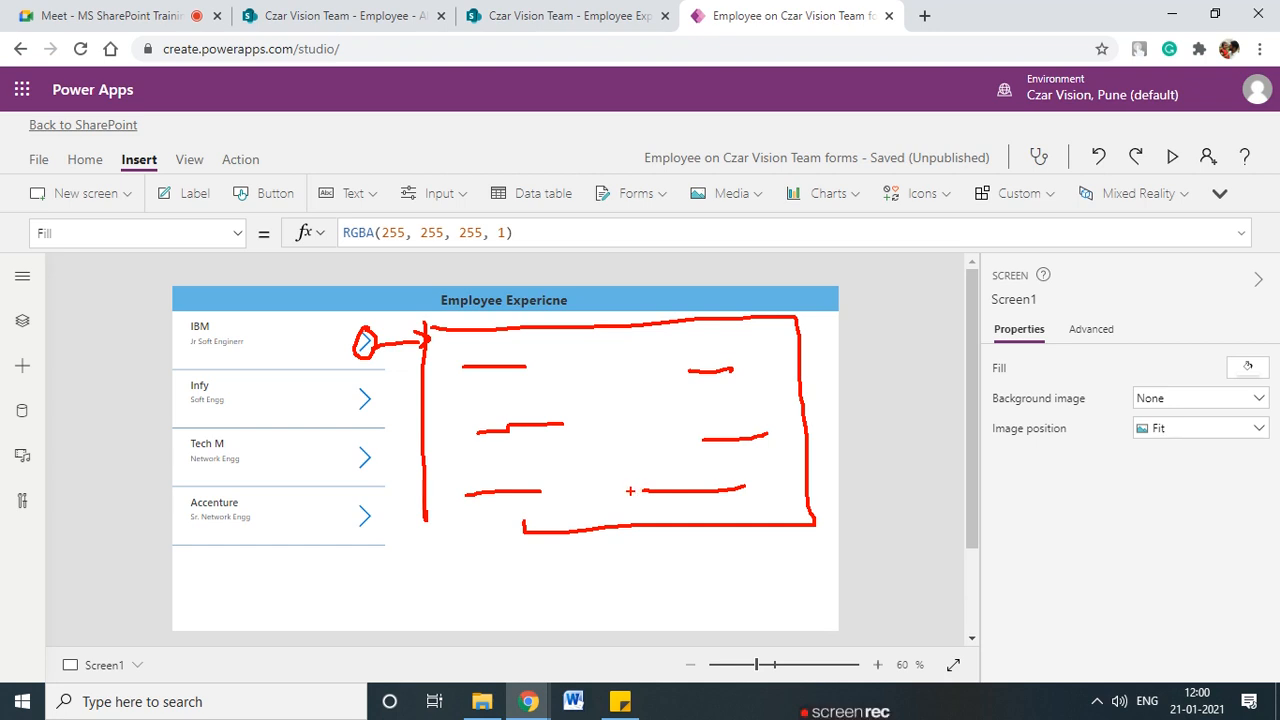
pyautogui.press('Escape')
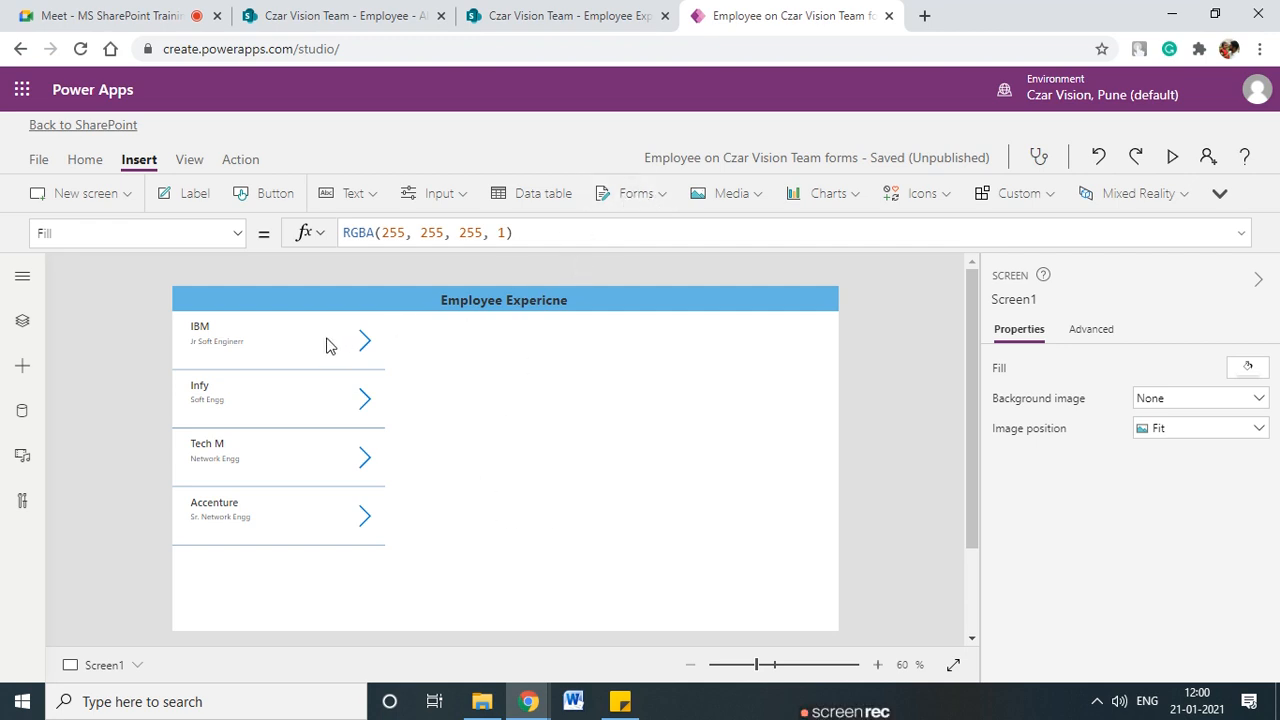
pyautogui.click(476, 20)
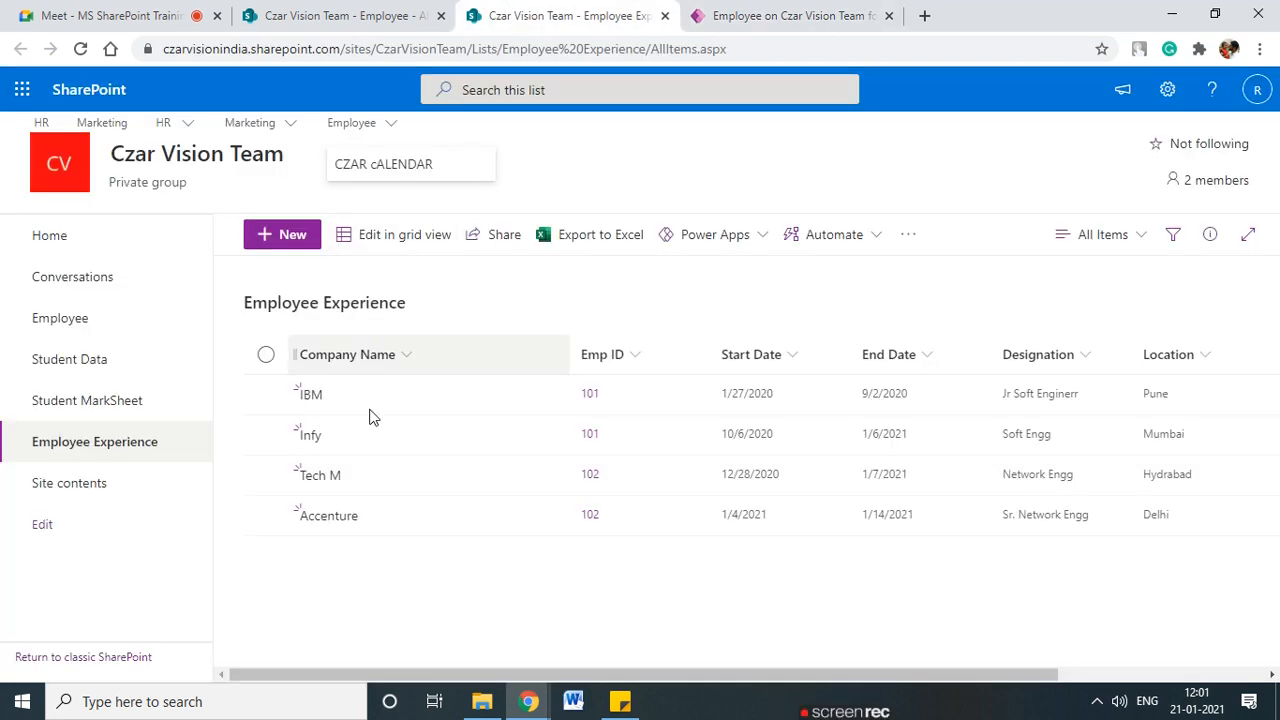
pyautogui.click(745, 16)
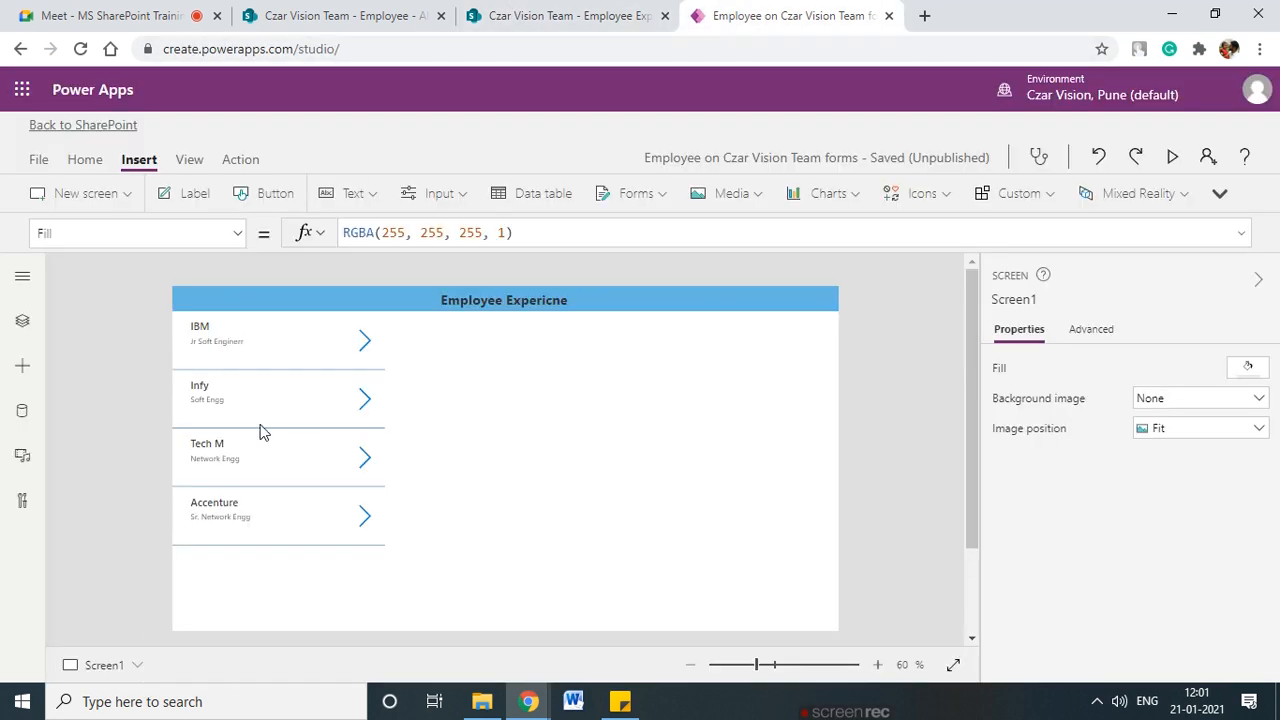
# - Insert a display form on Screen1 and move it beside the gallery, to about X 366, Y 58
pyautogui.click(645, 195)
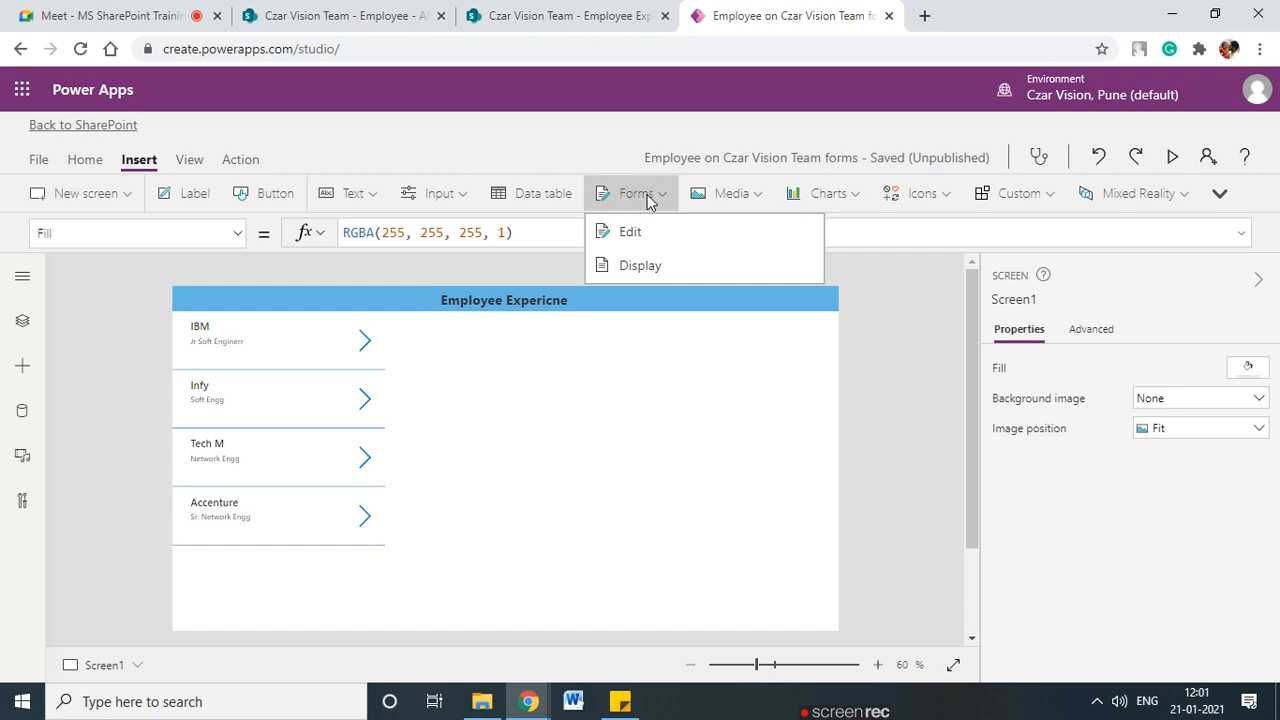
pyautogui.click(645, 265)
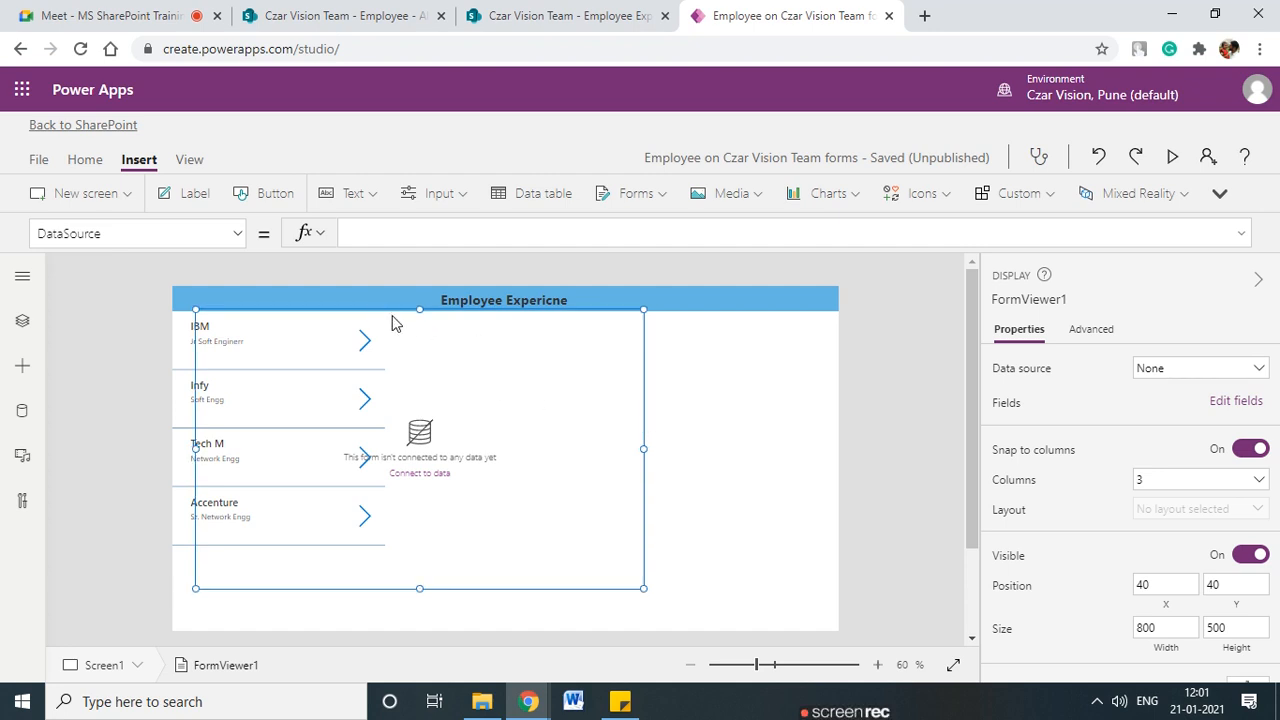
pyautogui.moveTo(417, 331); pyautogui.dragTo(577, 317)
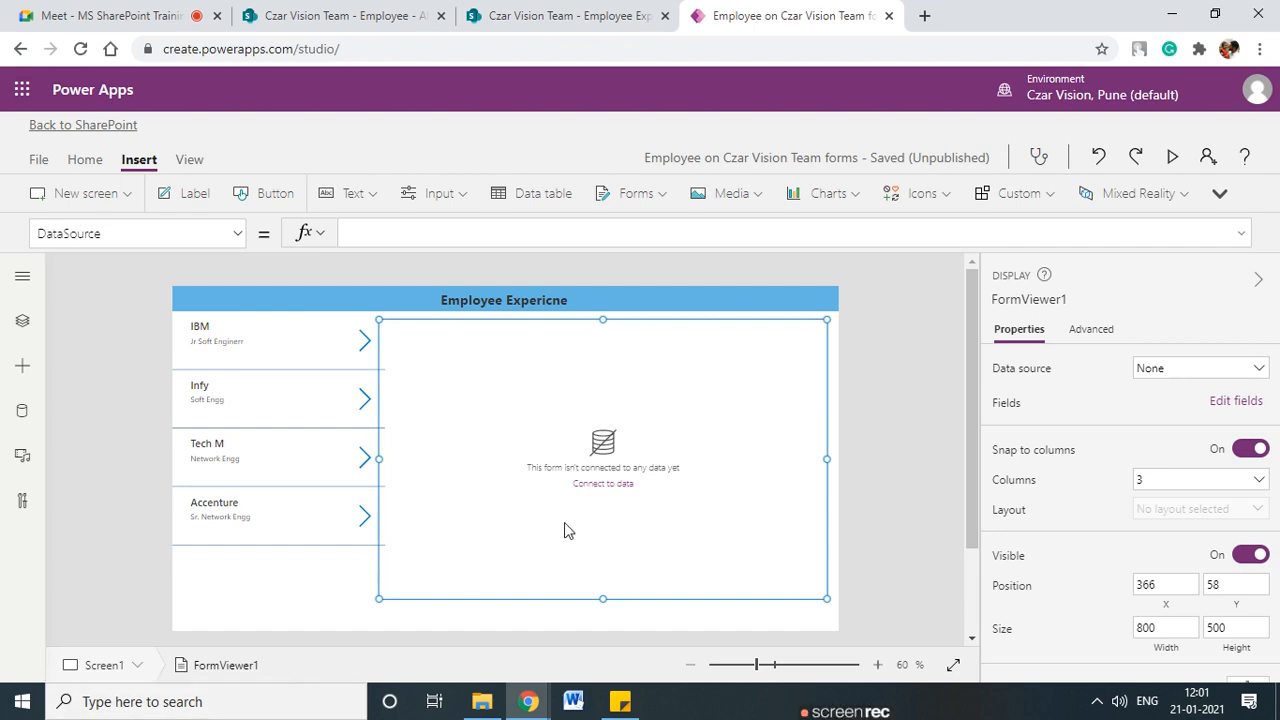
# - Resize the display form to about 810 wide and 574 high, with its upper edge at about Y 46
pyautogui.moveTo(599, 598); pyautogui.dragTo(594, 638)
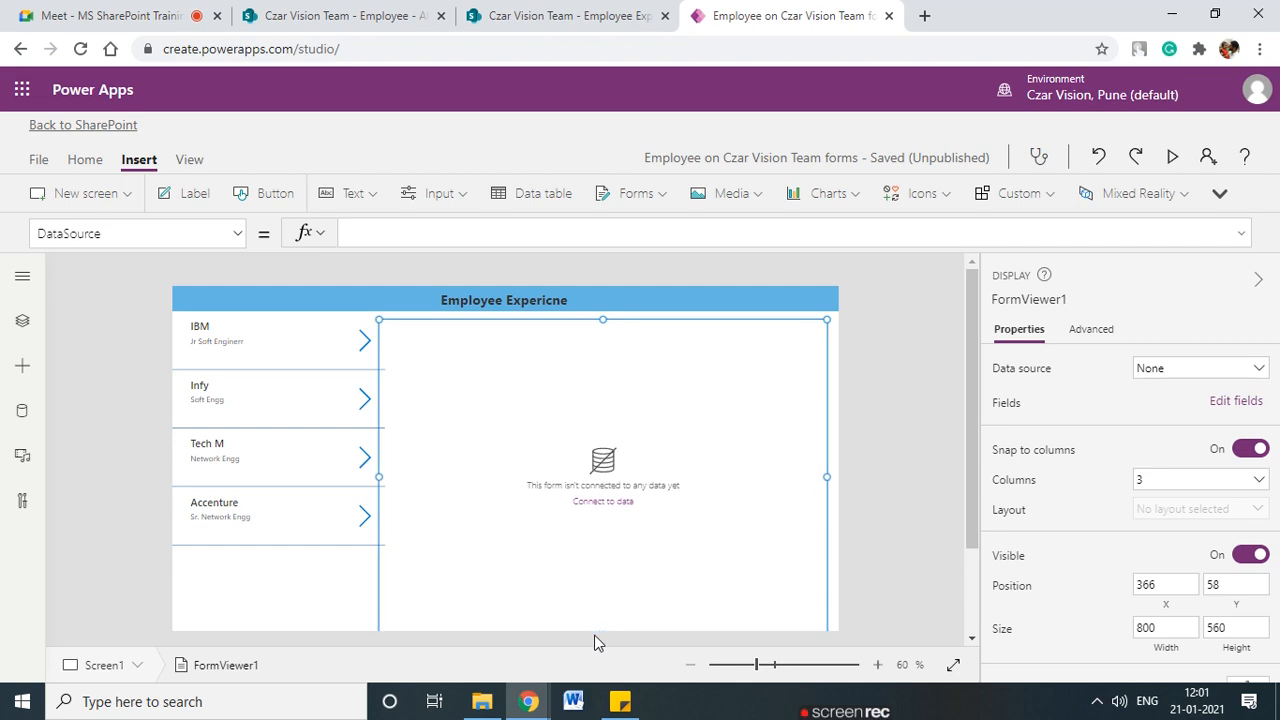
pyautogui.moveTo(605, 319); pyautogui.dragTo(604, 316)
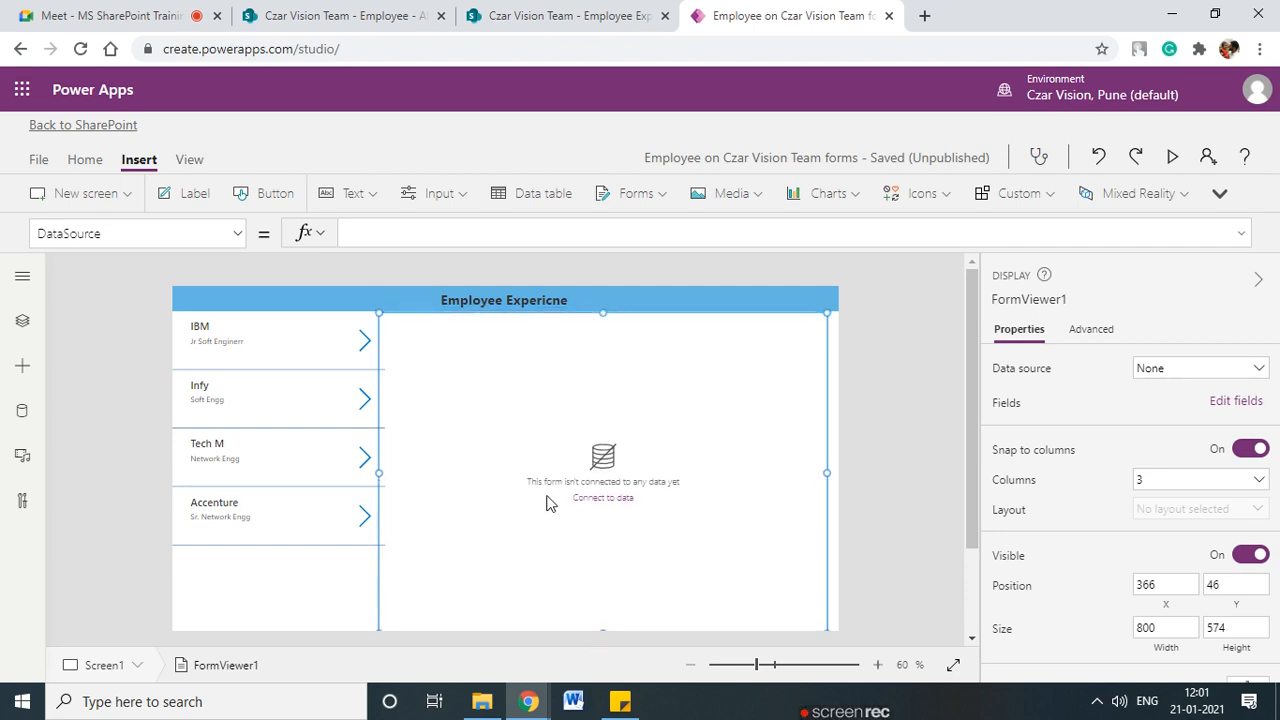
pyautogui.click(619, 503)
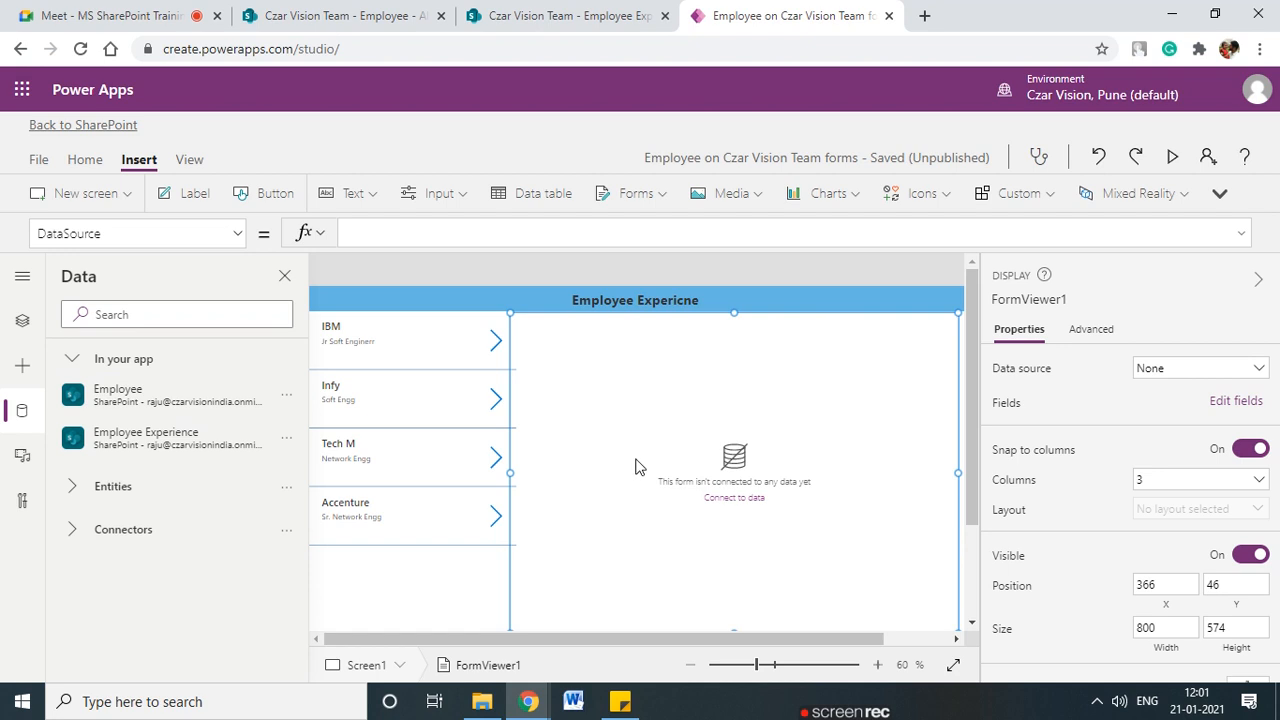
pyautogui.moveTo(957, 472); pyautogui.dragTo(963, 472)
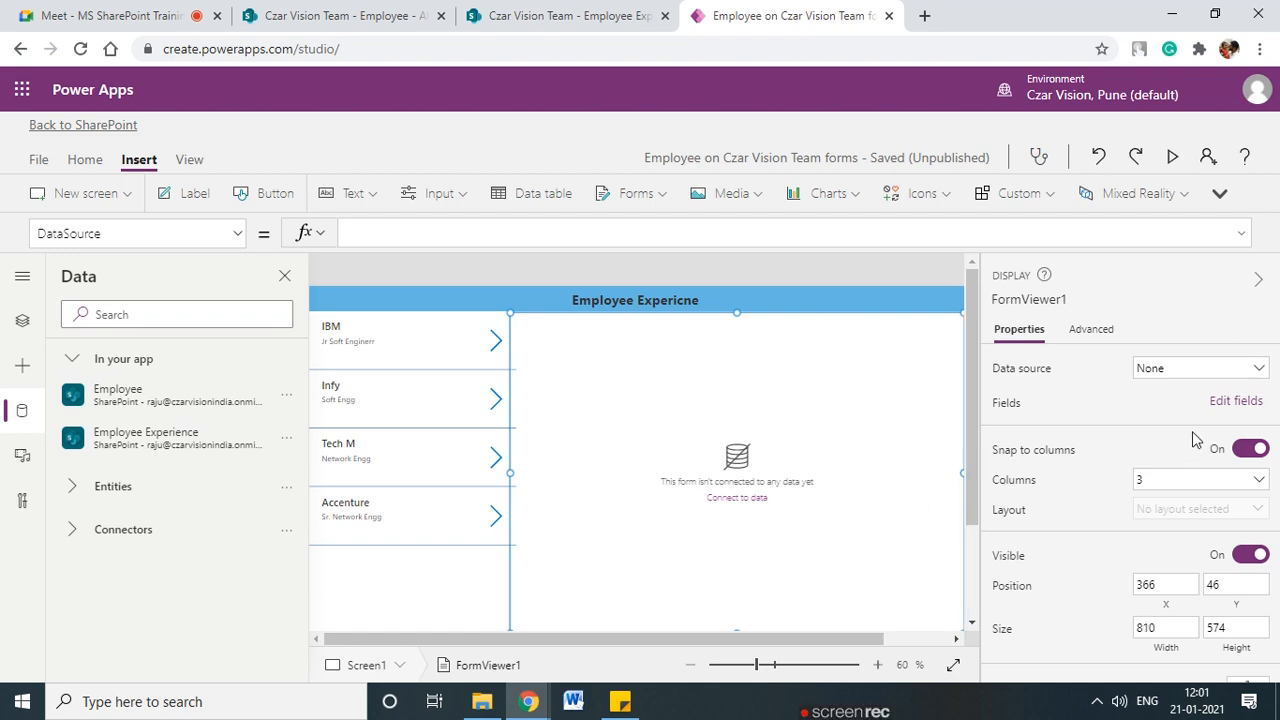
# - Connect the display form to the Employee Experience data source
pyautogui.click(1186, 371)
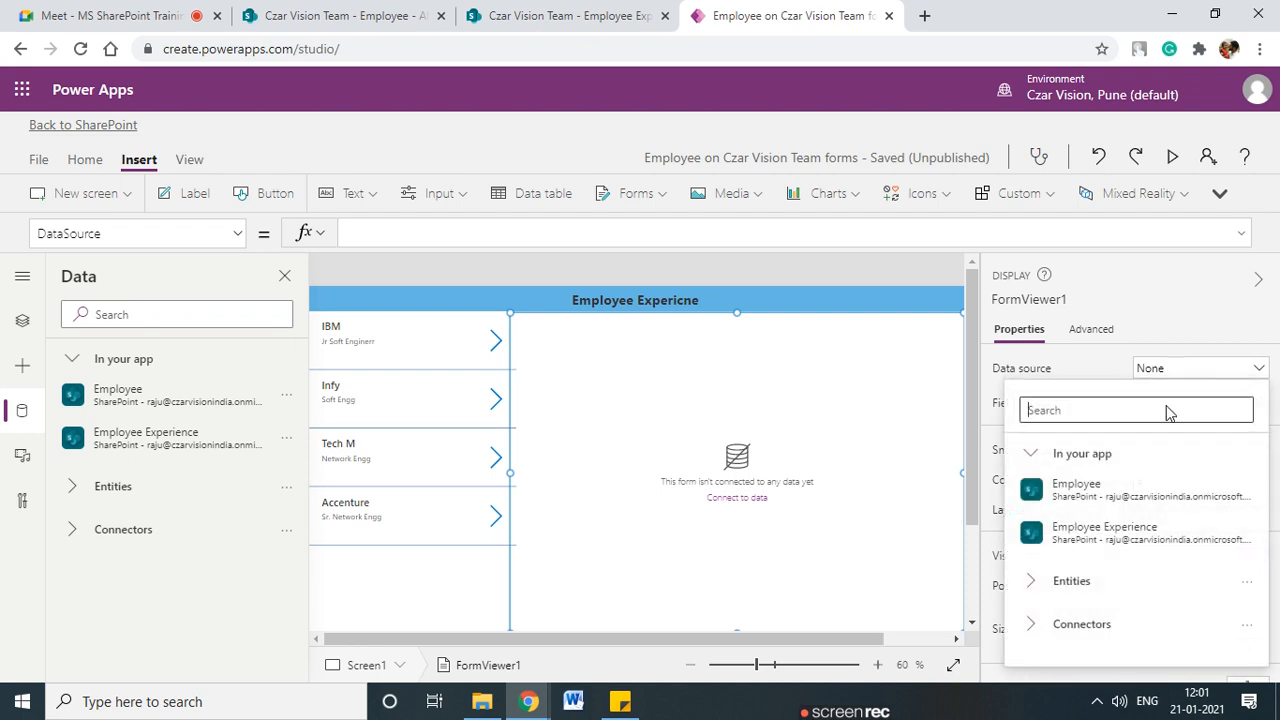
pyautogui.click(1106, 536)
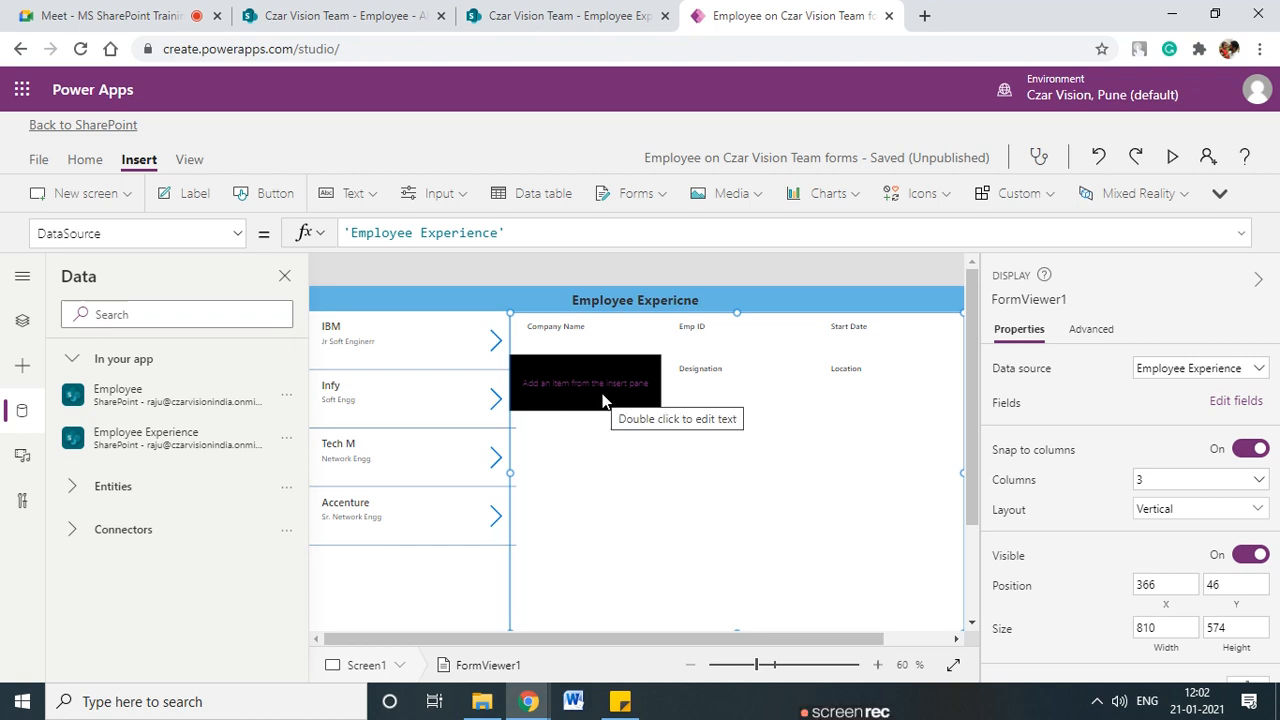
pyautogui.moveTo(973, 347); pyautogui.dragTo(951, 294)
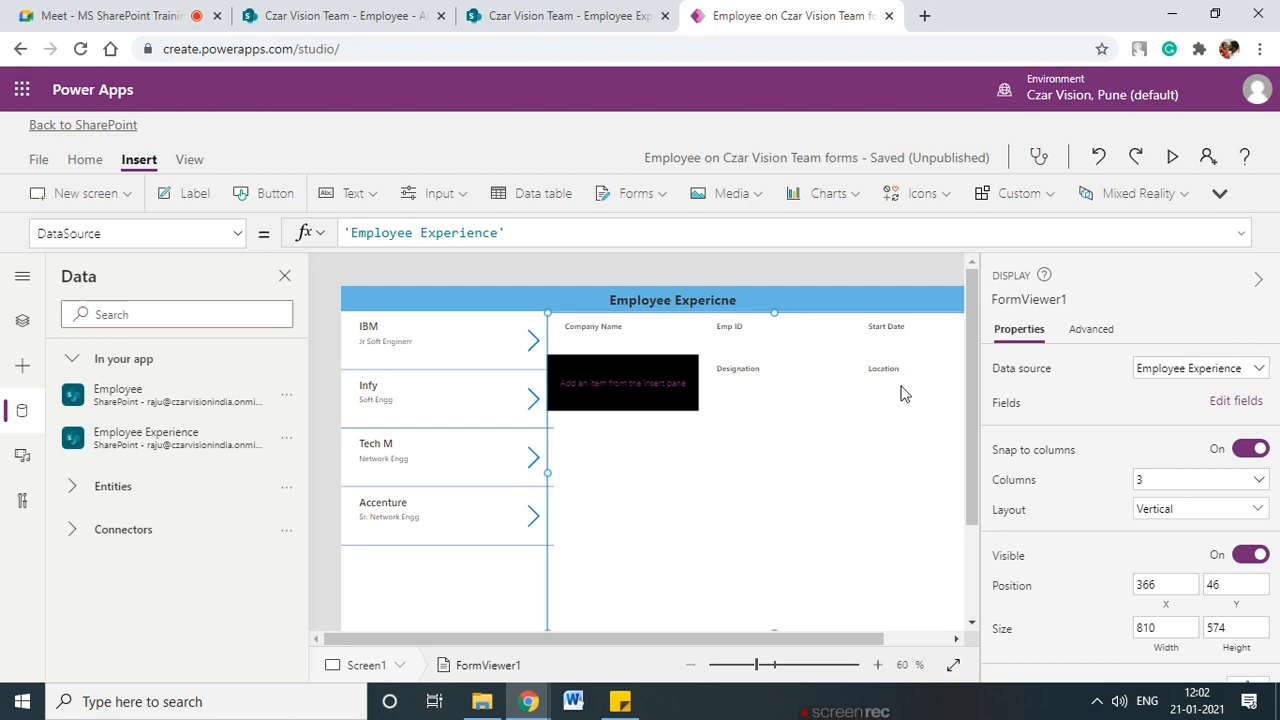
# - Preview the app with the gallery and display form, and return to editing, dismissing the tip
pyautogui.click(1174, 160)
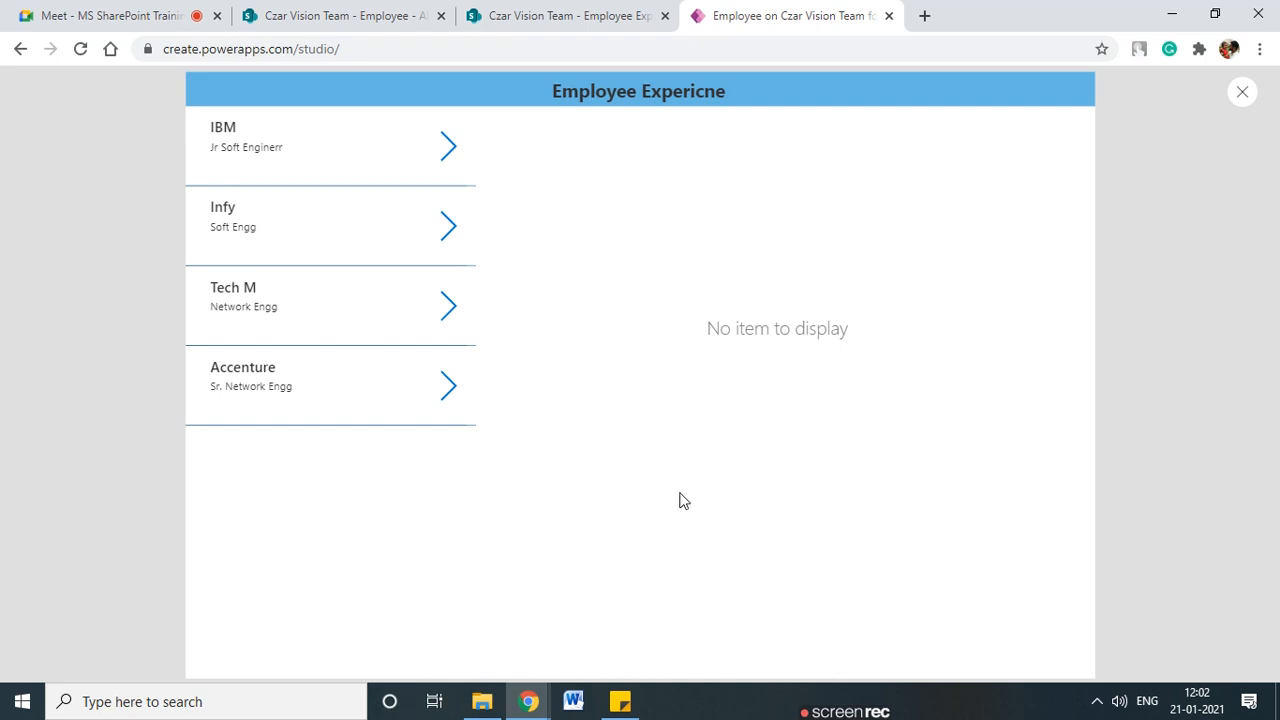
pyautogui.click(1243, 96)
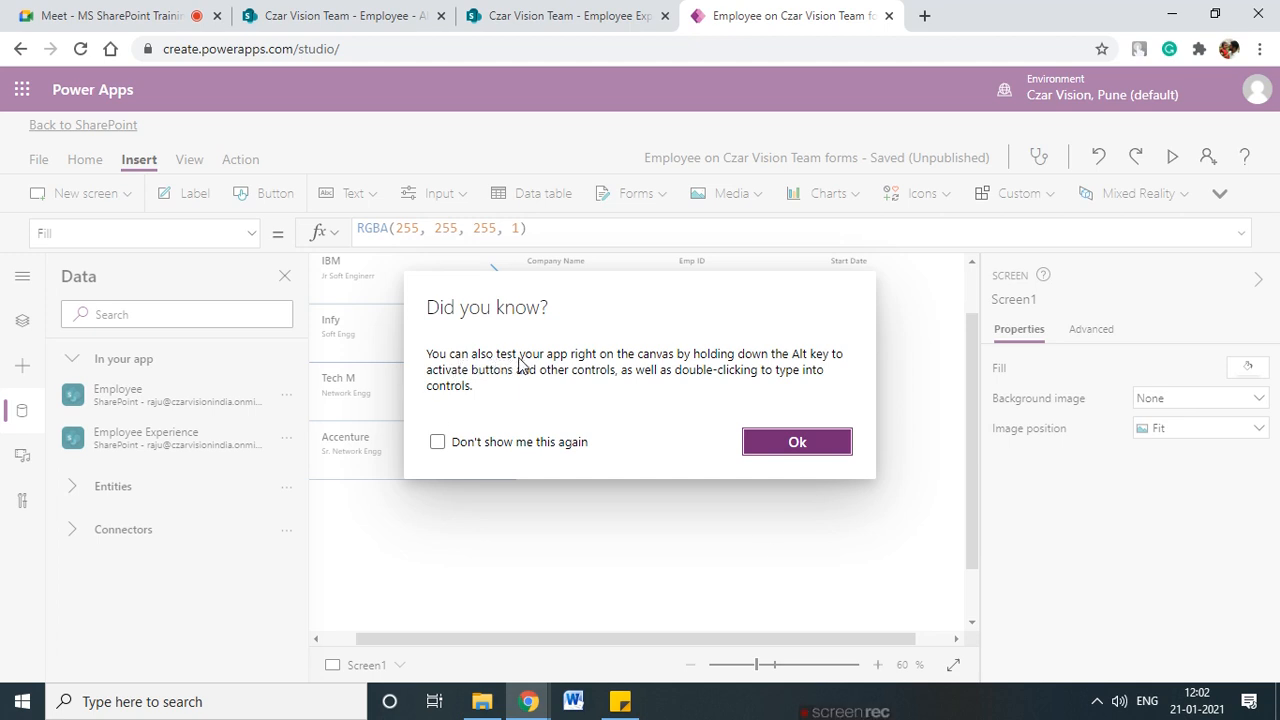
pyautogui.click(797, 442)
# - Lower the display form's upper edge to about Y 57, giving a height of about 562
pyautogui.click(613, 477)
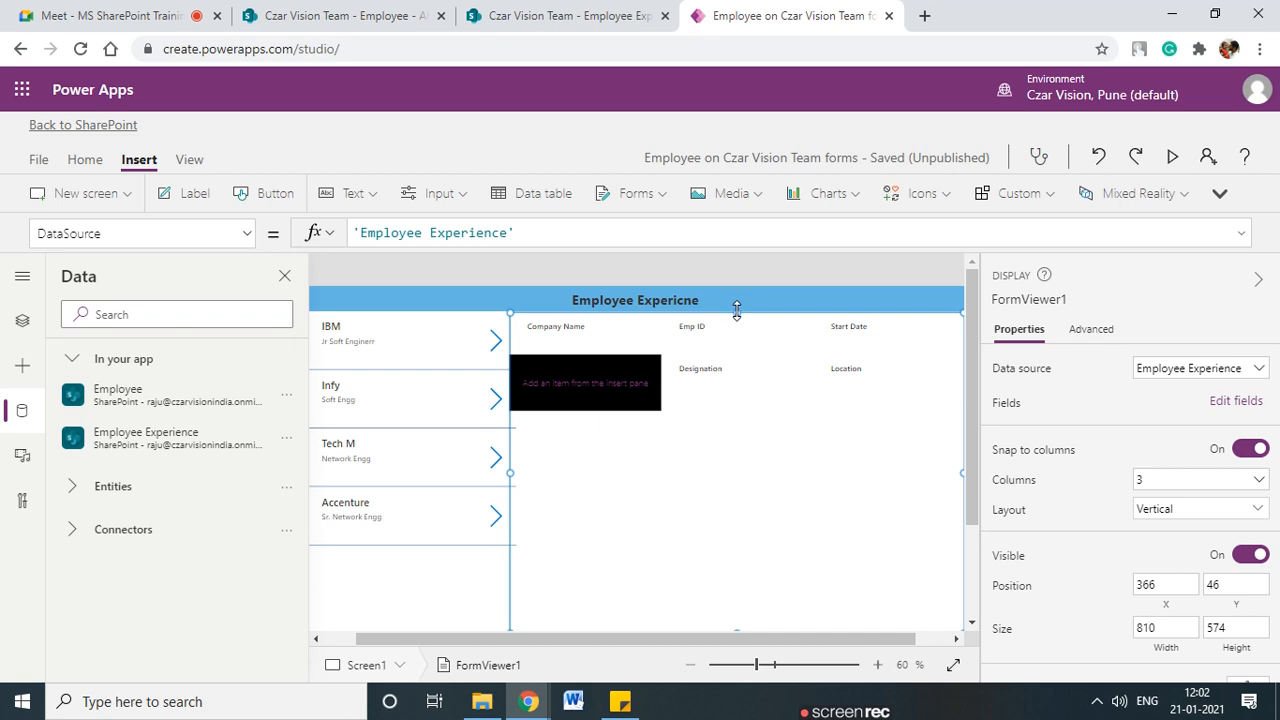
pyautogui.moveTo(736, 314); pyautogui.dragTo(736, 318)
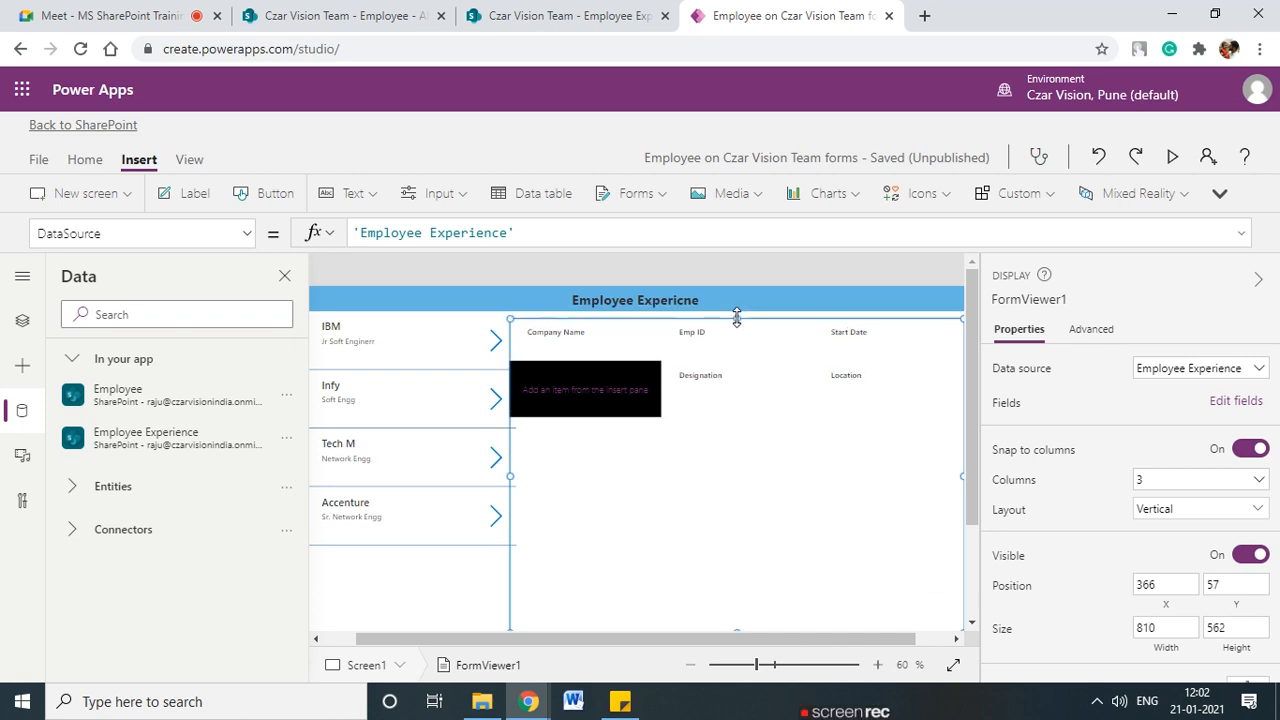
# - Try to select the empty black card below Company Name in the display form
pyautogui.click(593, 403)
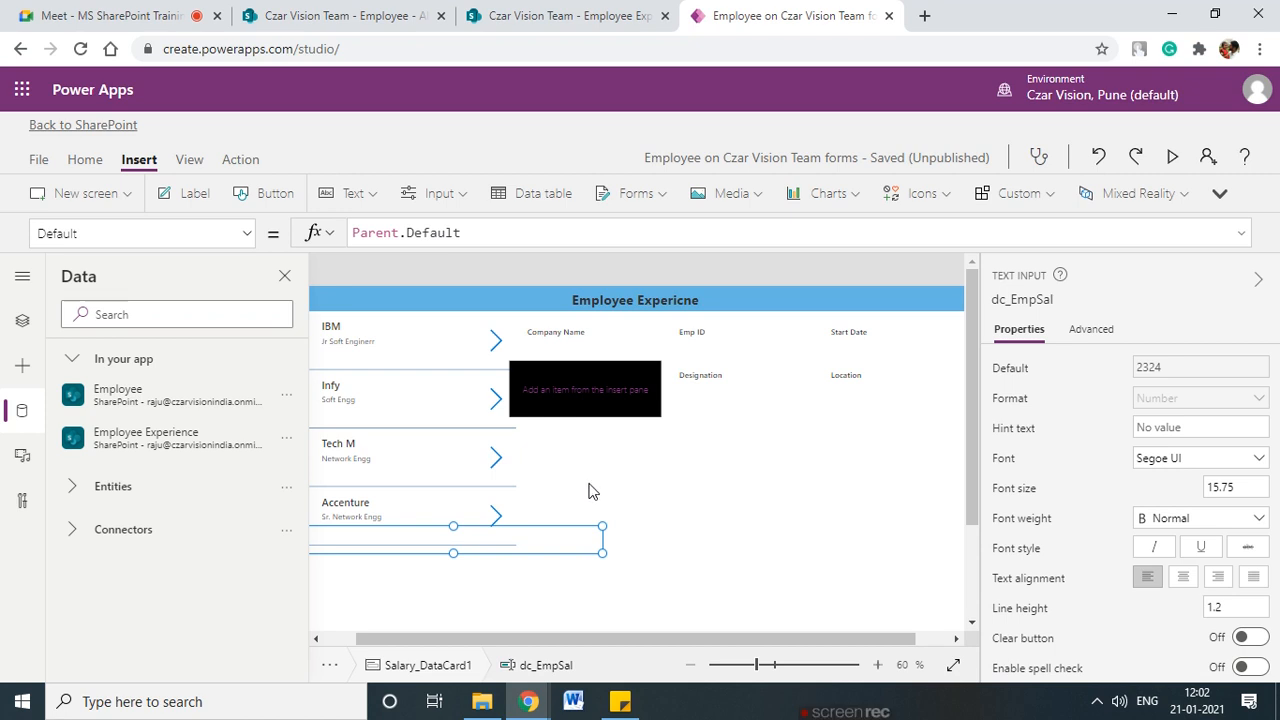
pyautogui.click(573, 545)
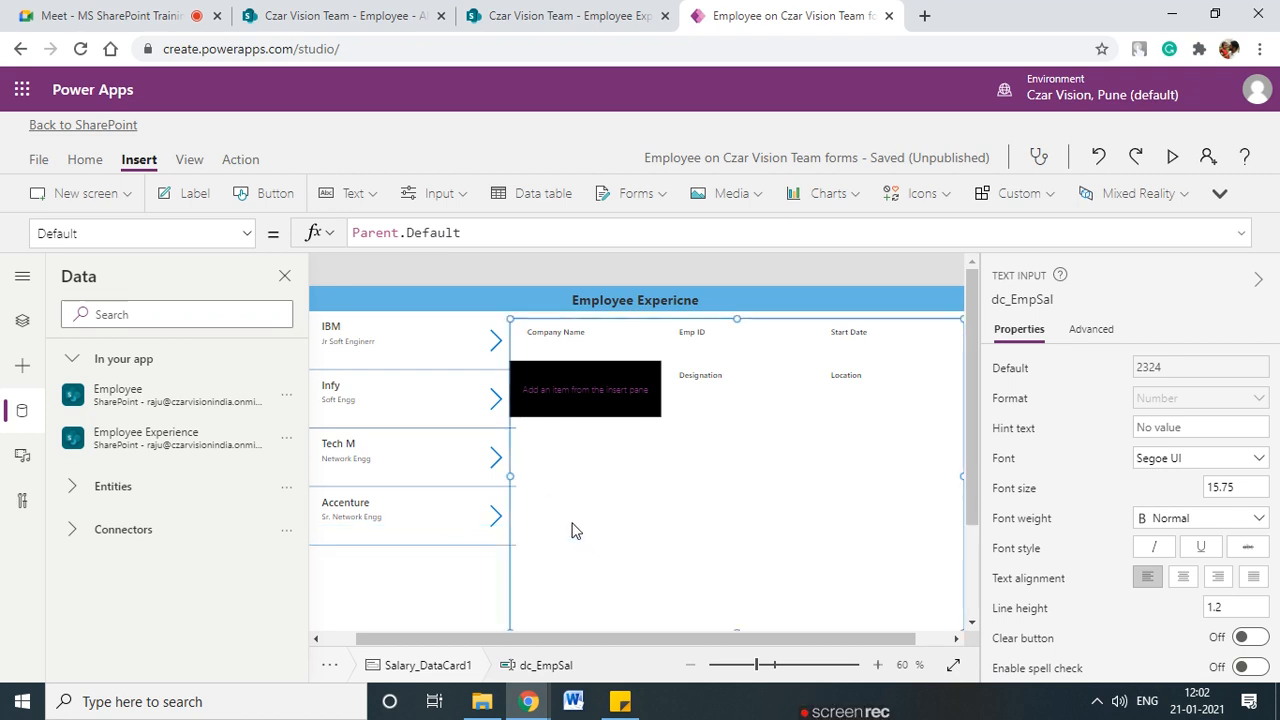
pyautogui.click(577, 406)
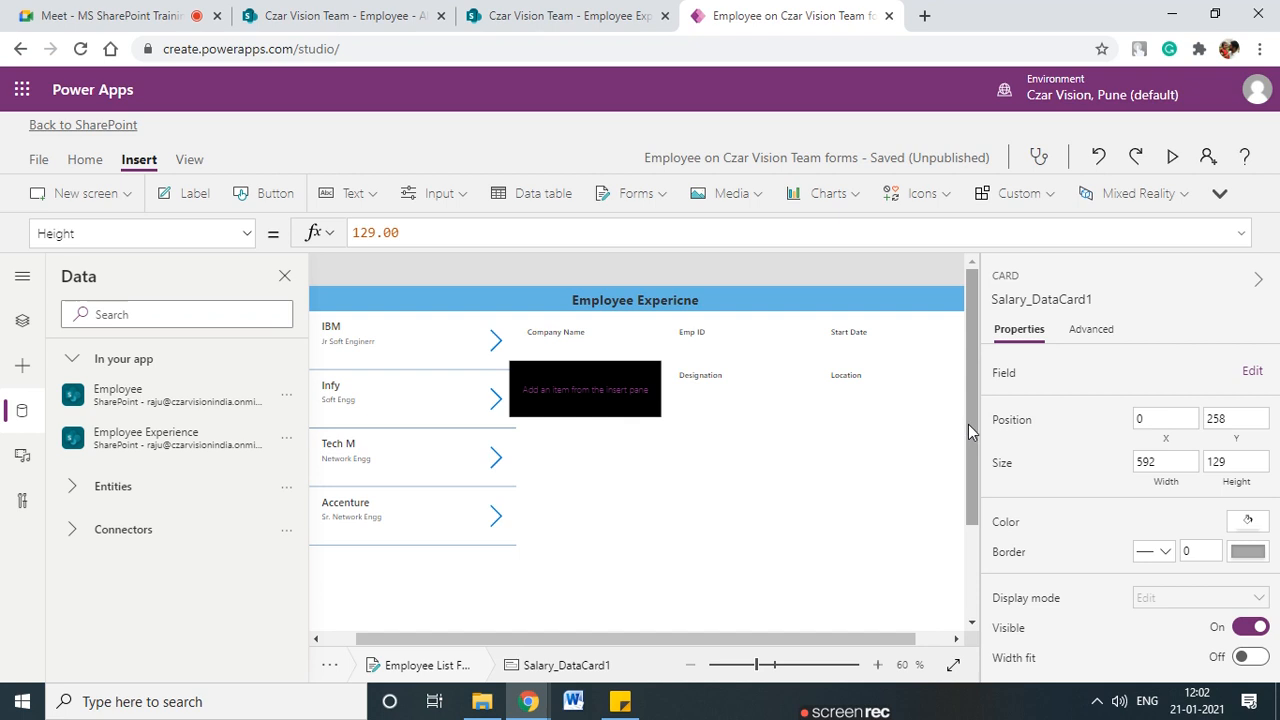
# - Move the display form directly under the header, to about X 368, Y 45
pyautogui.click(757, 500)
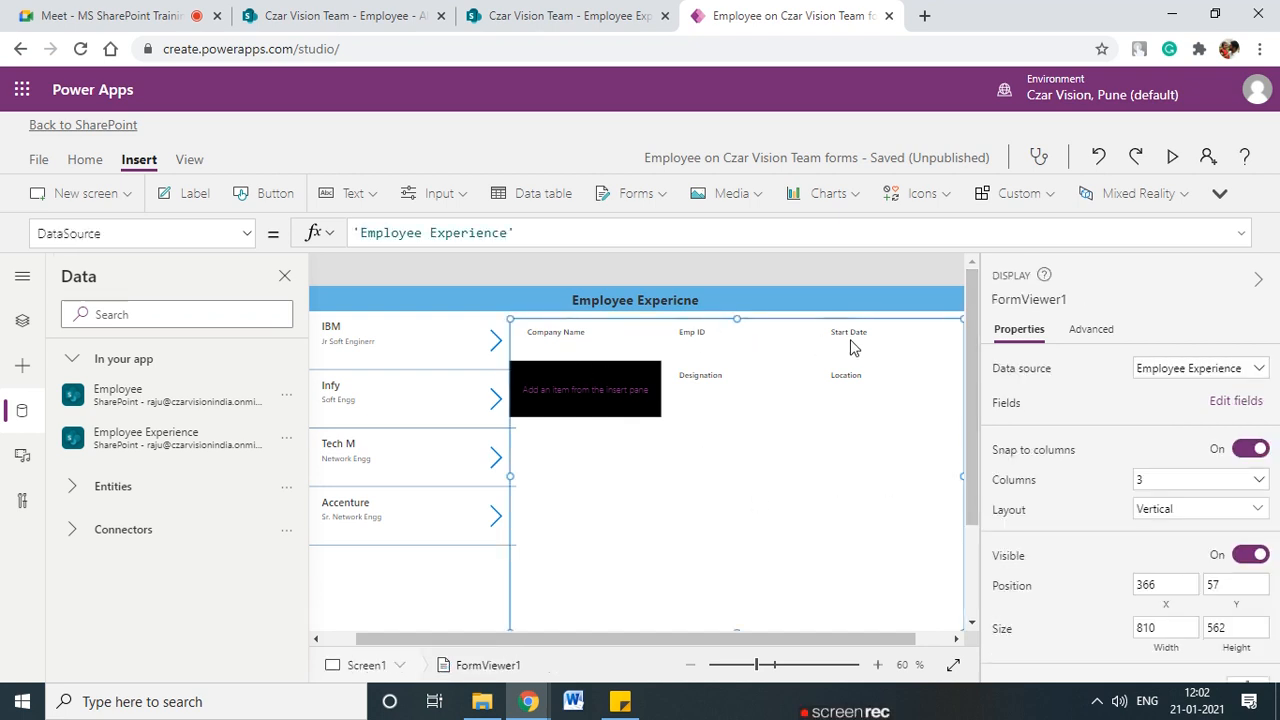
pyautogui.moveTo(878, 635); pyautogui.dragTo(939, 471)
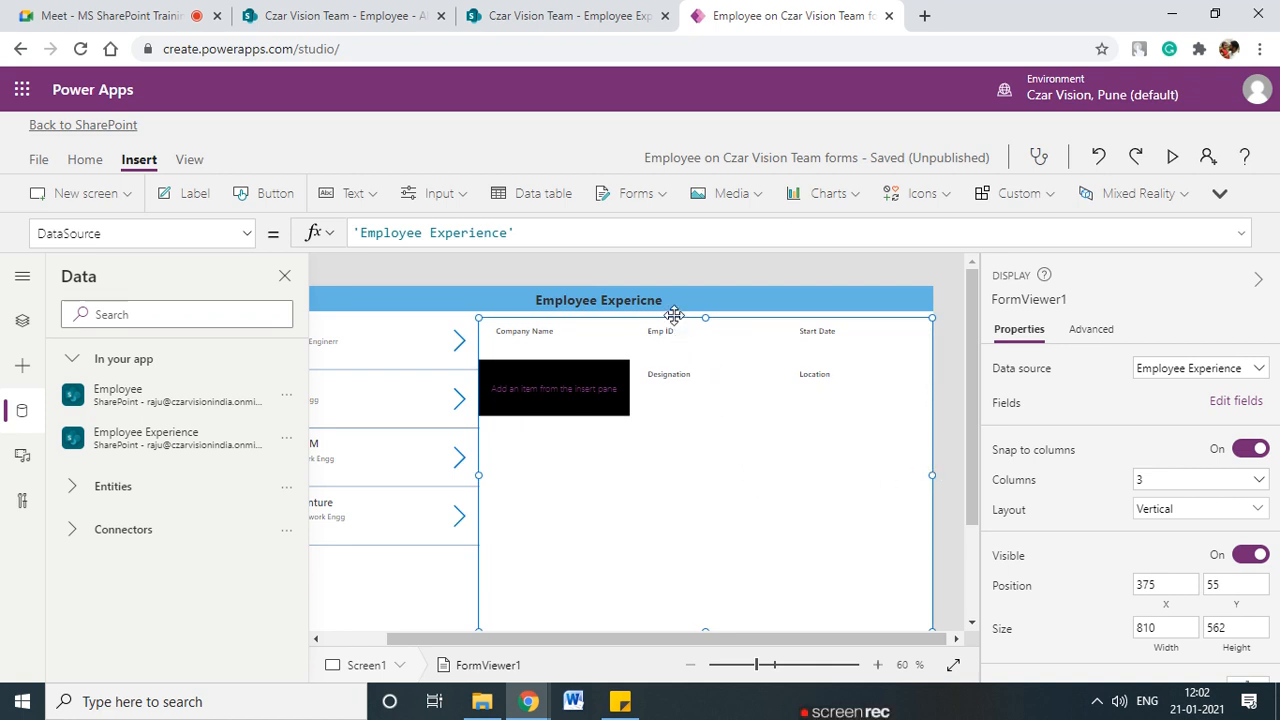
pyautogui.moveTo(674, 316); pyautogui.dragTo(670, 309)
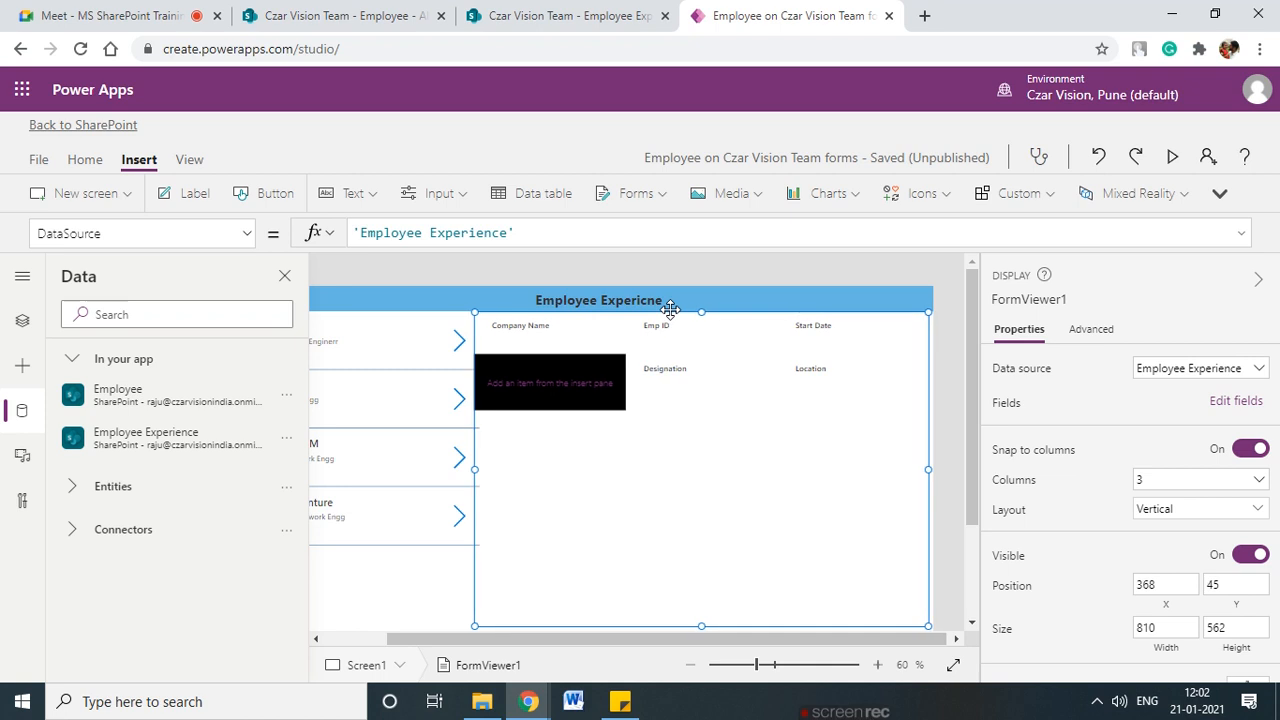
# - Try again to select the black placeholder card inside the repositioned display form
pyautogui.click(572, 389)
pyautogui.click(547, 386)
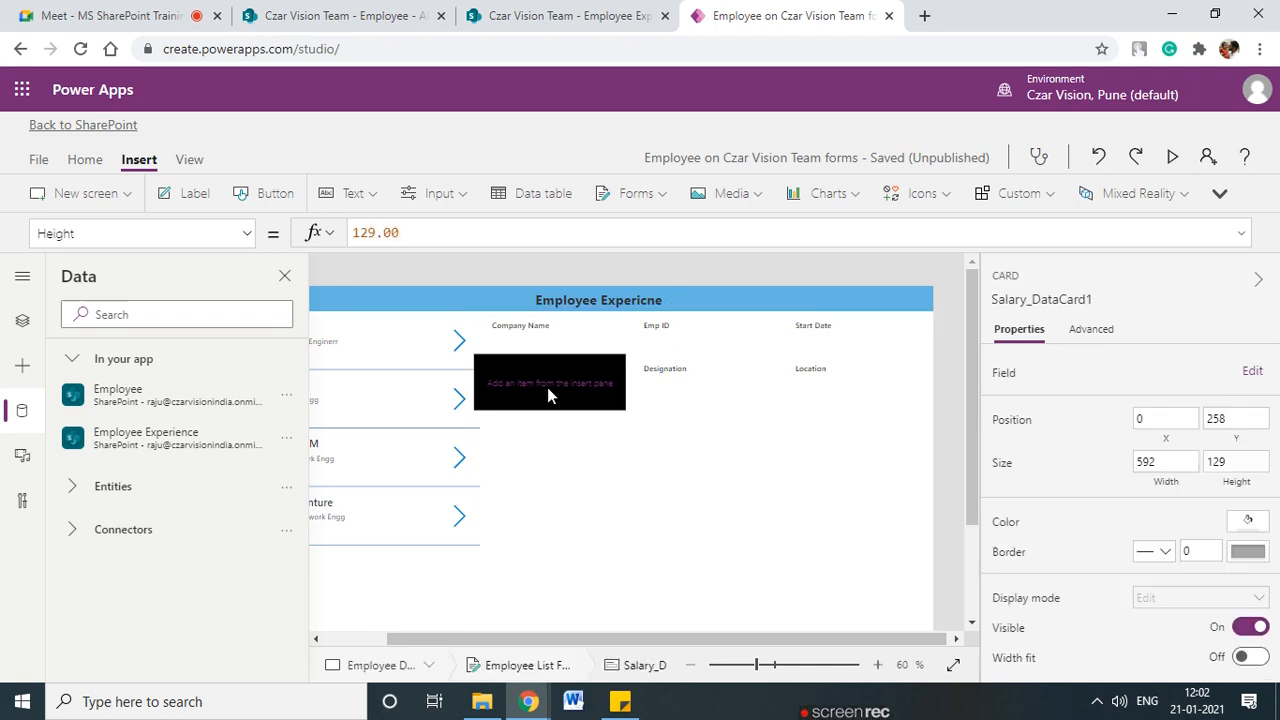
pyautogui.click(544, 382)
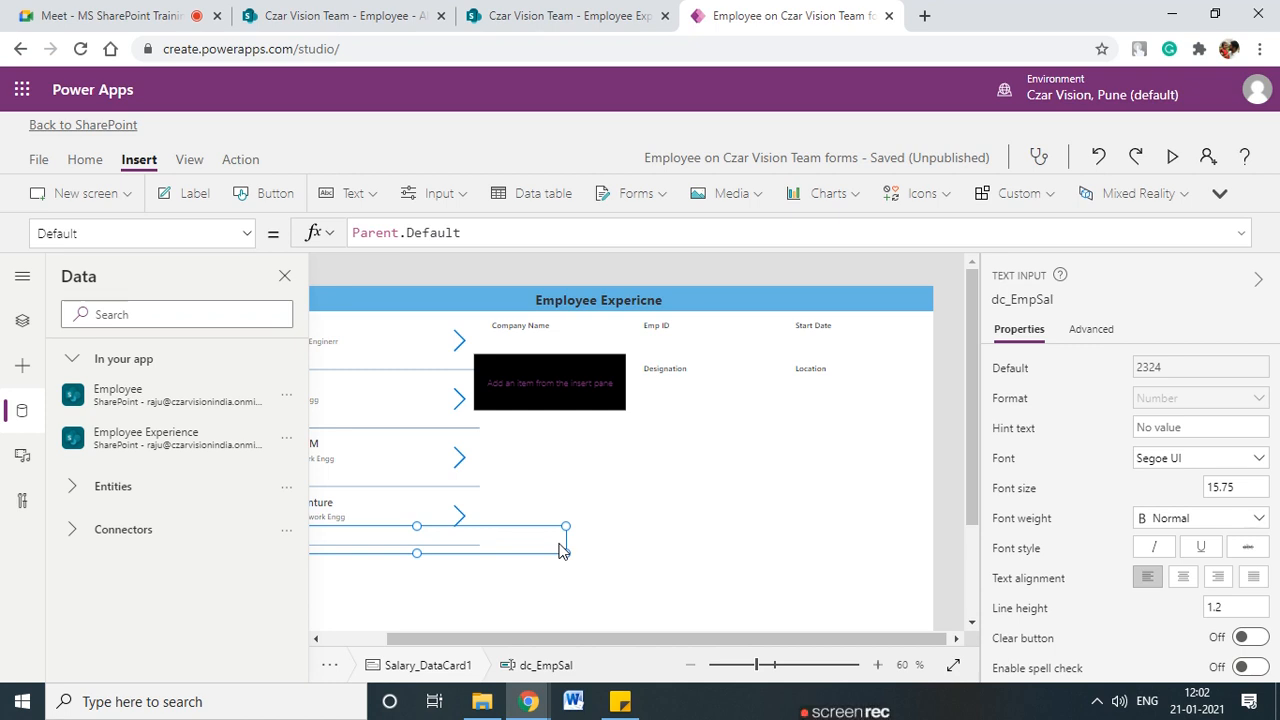
pyautogui.moveTo(591, 640); pyautogui.dragTo(500, 641)
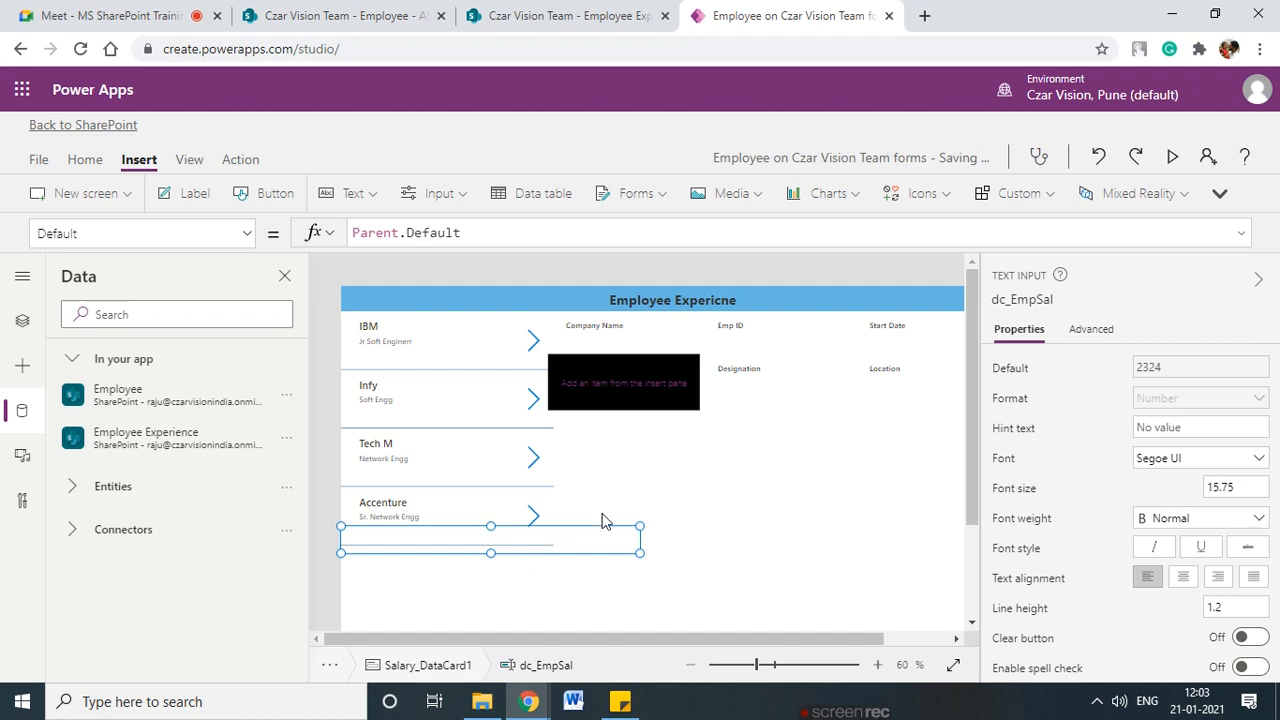
pyautogui.click(679, 549)
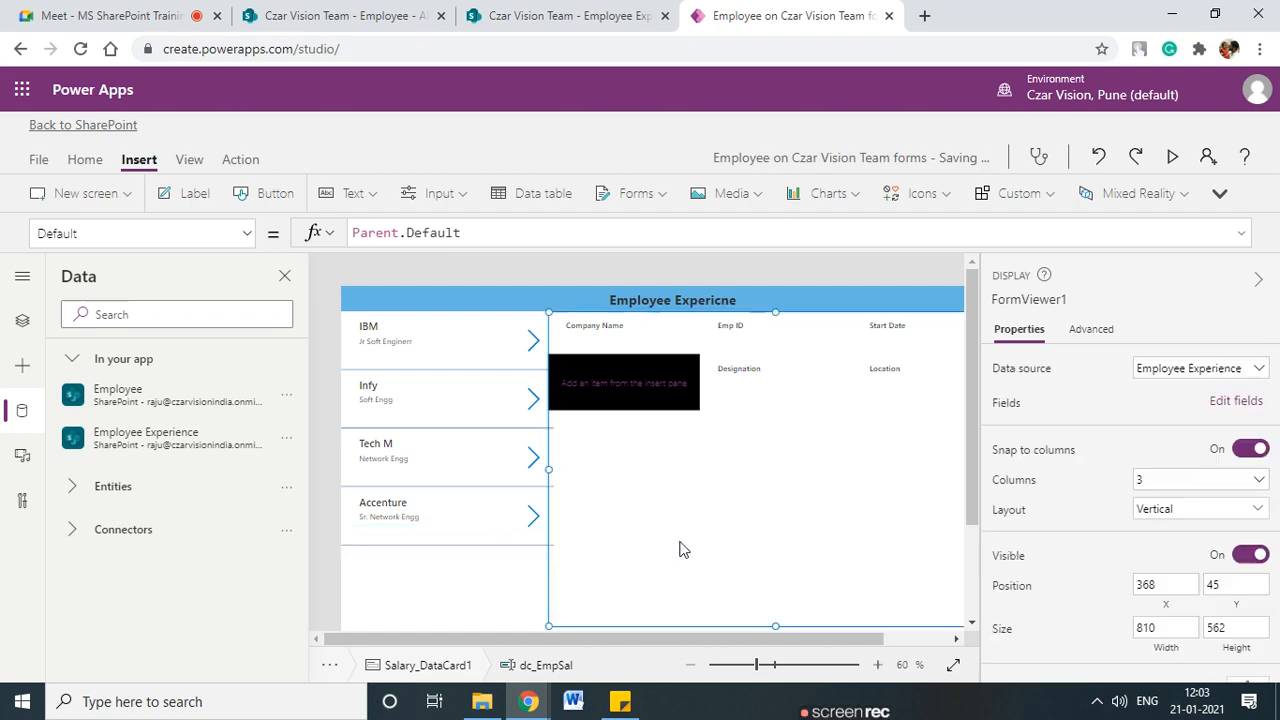
pyautogui.click(635, 390)
pyautogui.click(635, 390)
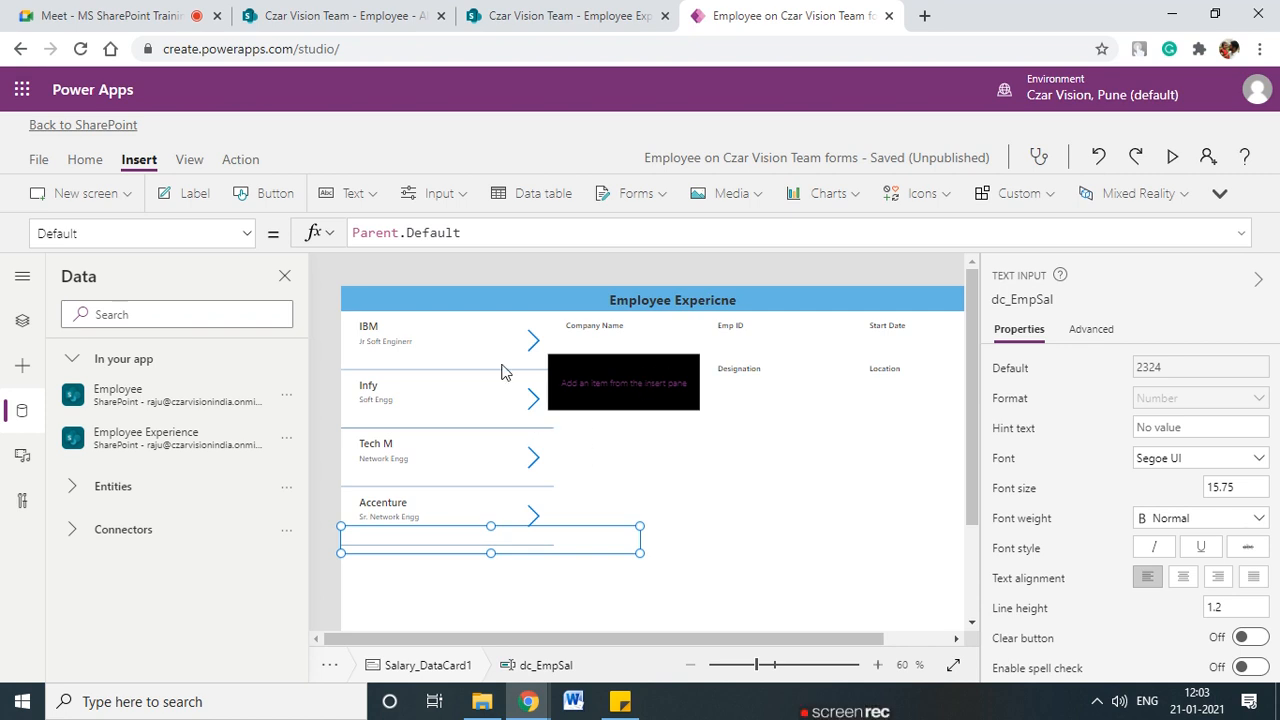
# - Close the Data pane, expand the side navigation, and check the advanced properties of the dc_EmpSal text input
pyautogui.click(284, 276)
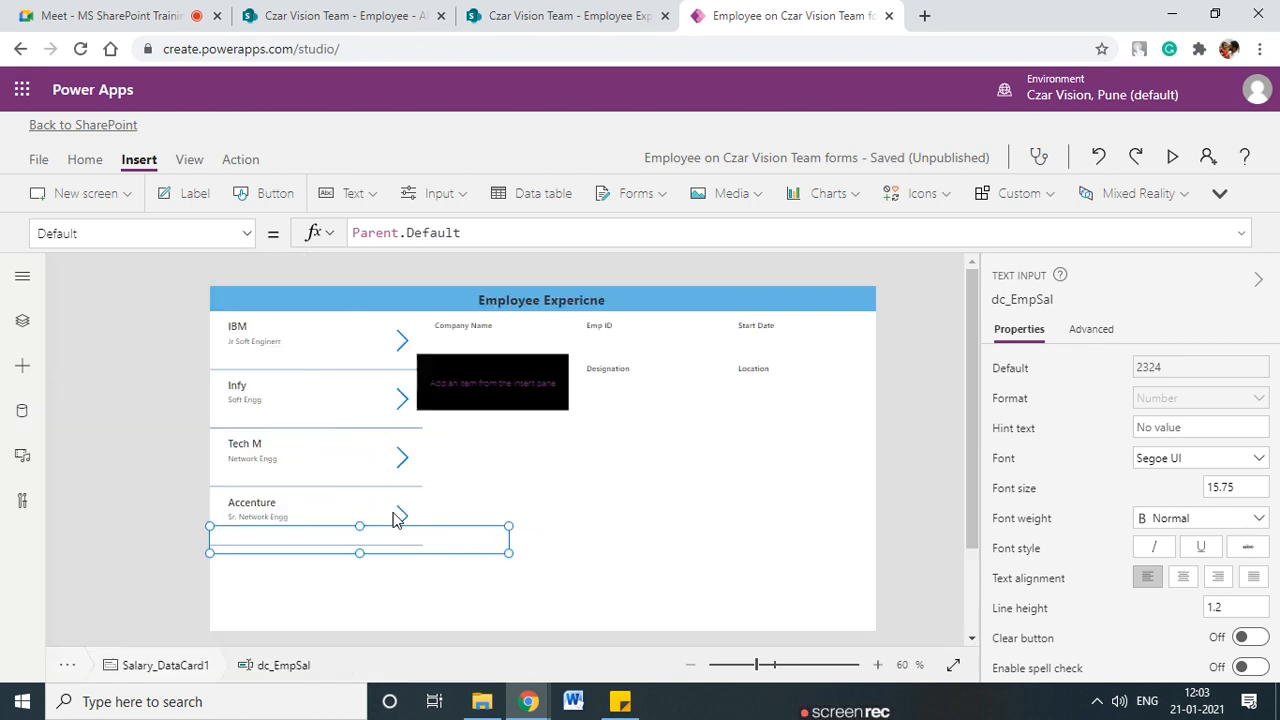
pyautogui.click(22, 276)
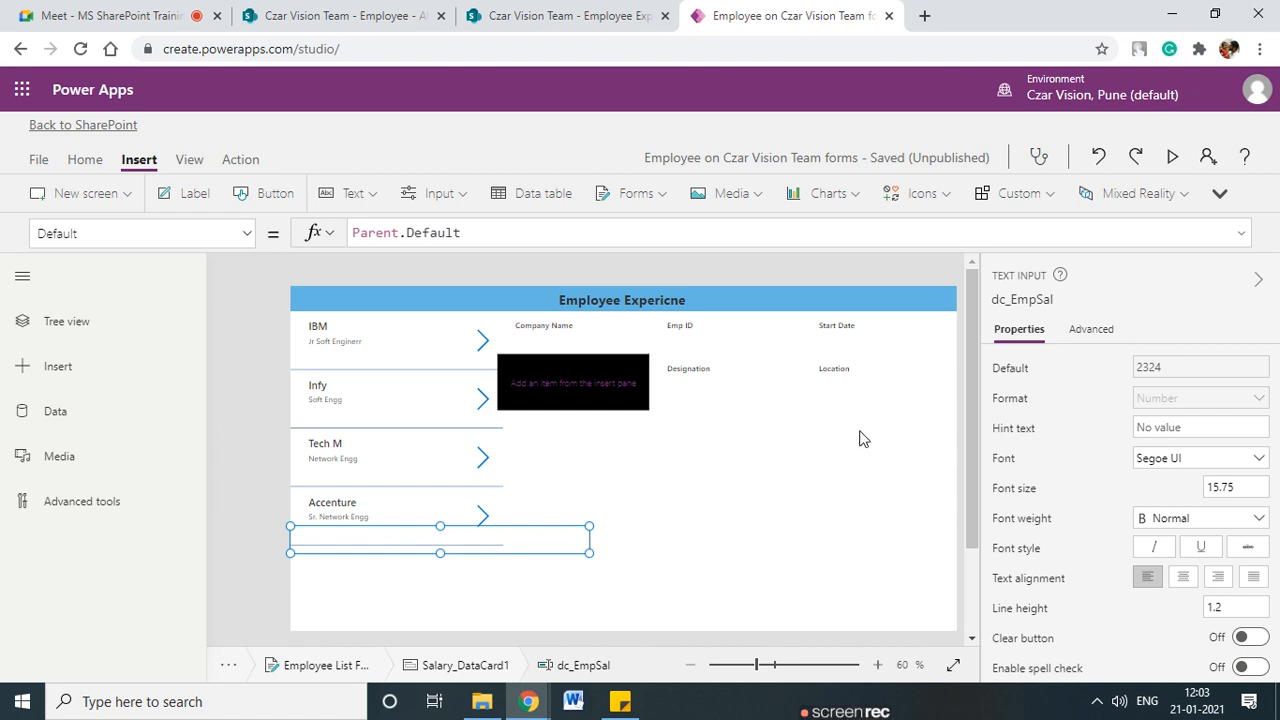
pyautogui.click(1076, 338)
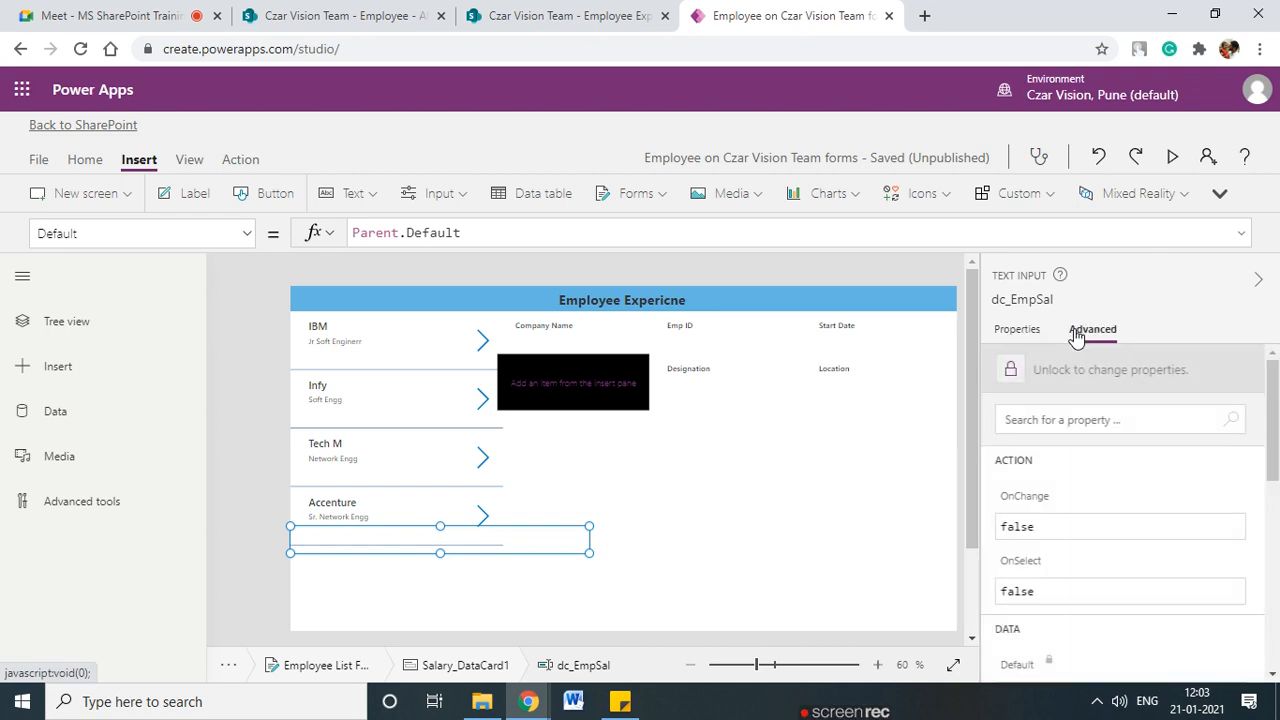
pyautogui.click(1010, 338)
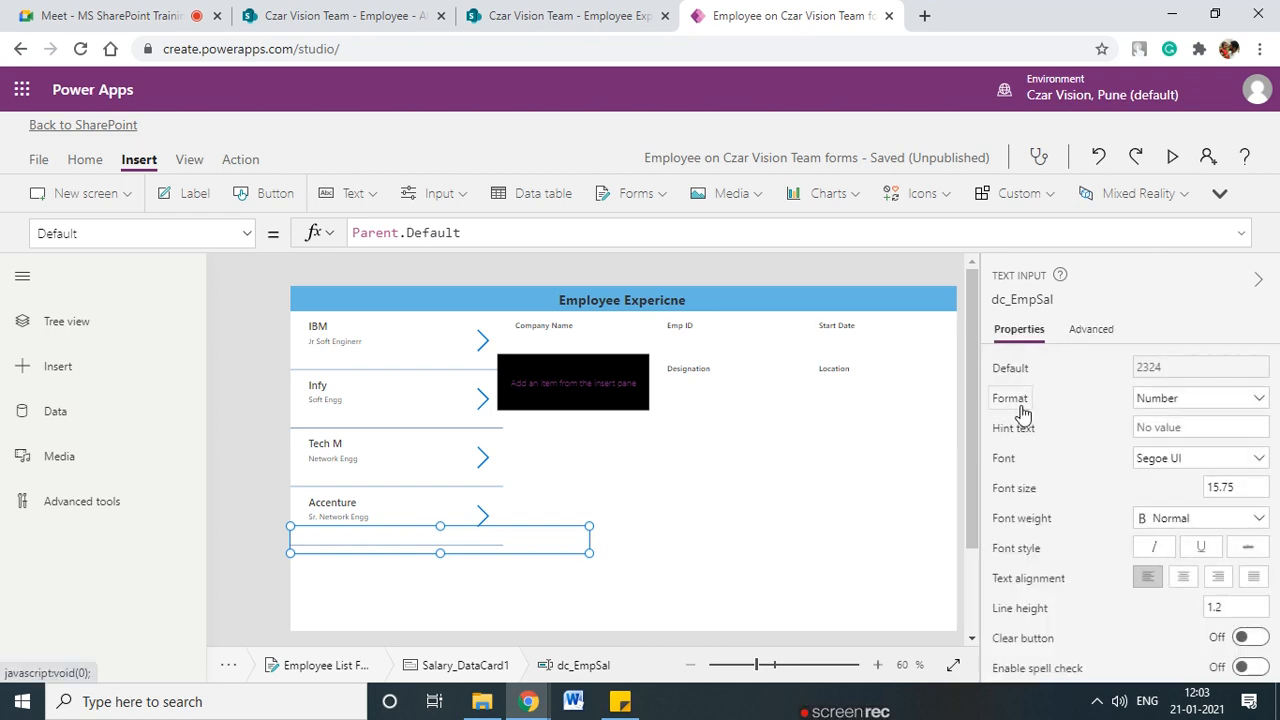
# - Reselect the display form and show its cards in the Tree view, with Employee List Form collapsed
pyautogui.click(763, 406)
pyautogui.click(700, 535)
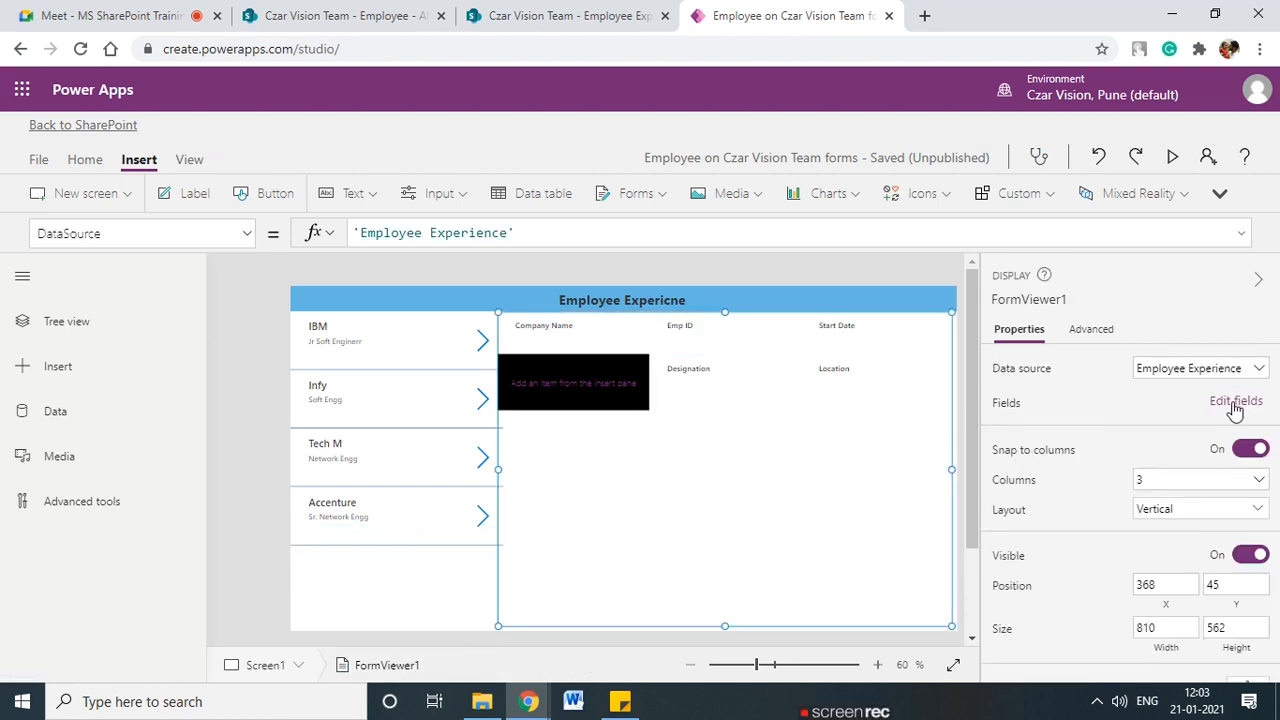
pyautogui.click(401, 596)
pyautogui.click(755, 505)
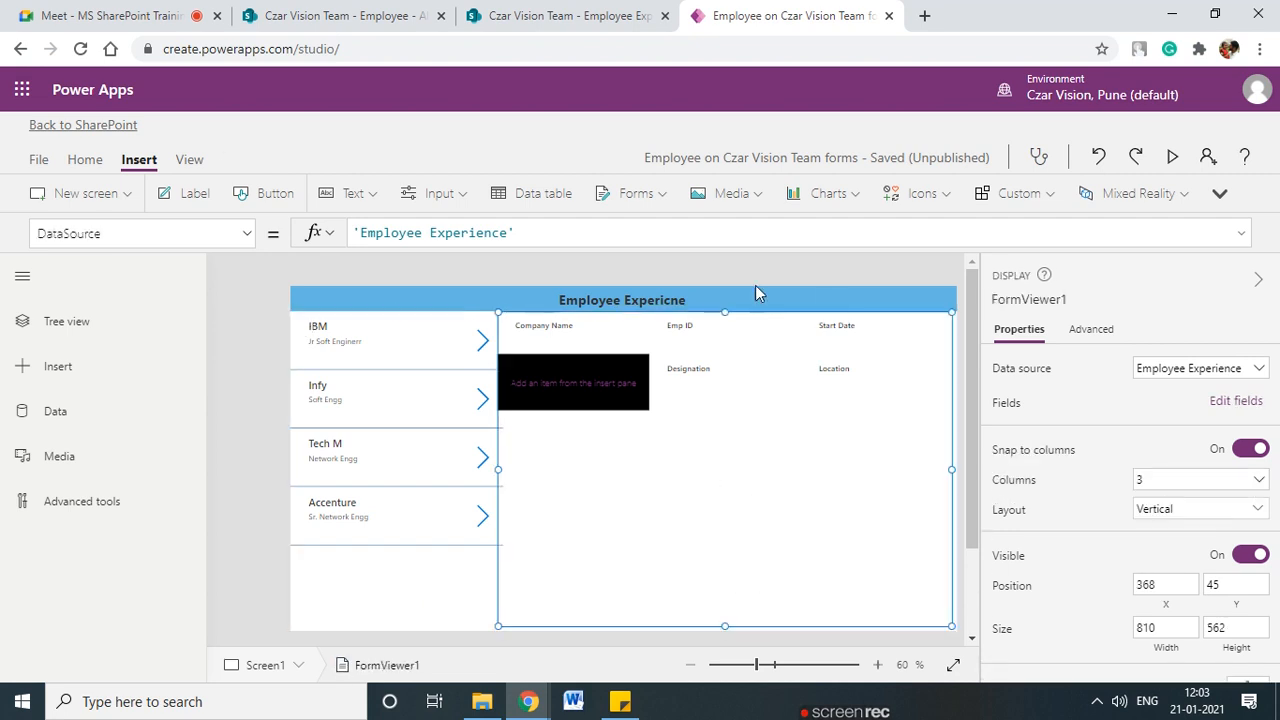
pyautogui.click(26, 326)
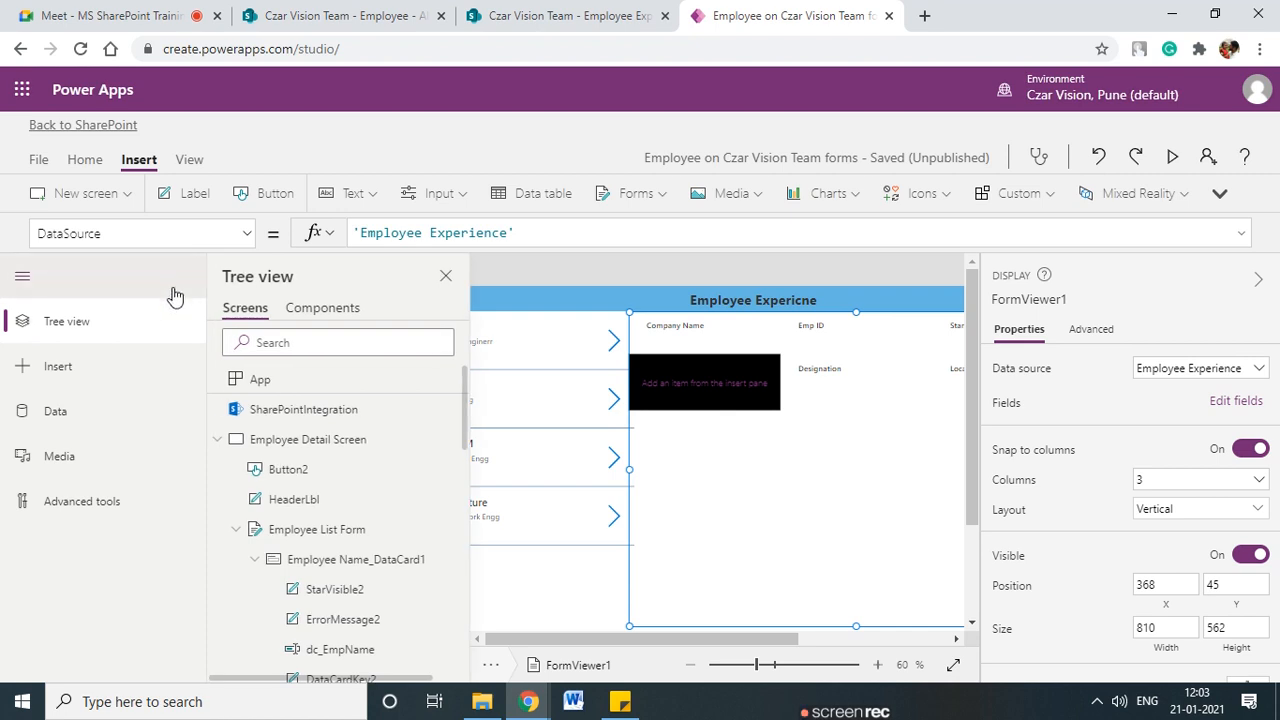
pyautogui.click(18, 277)
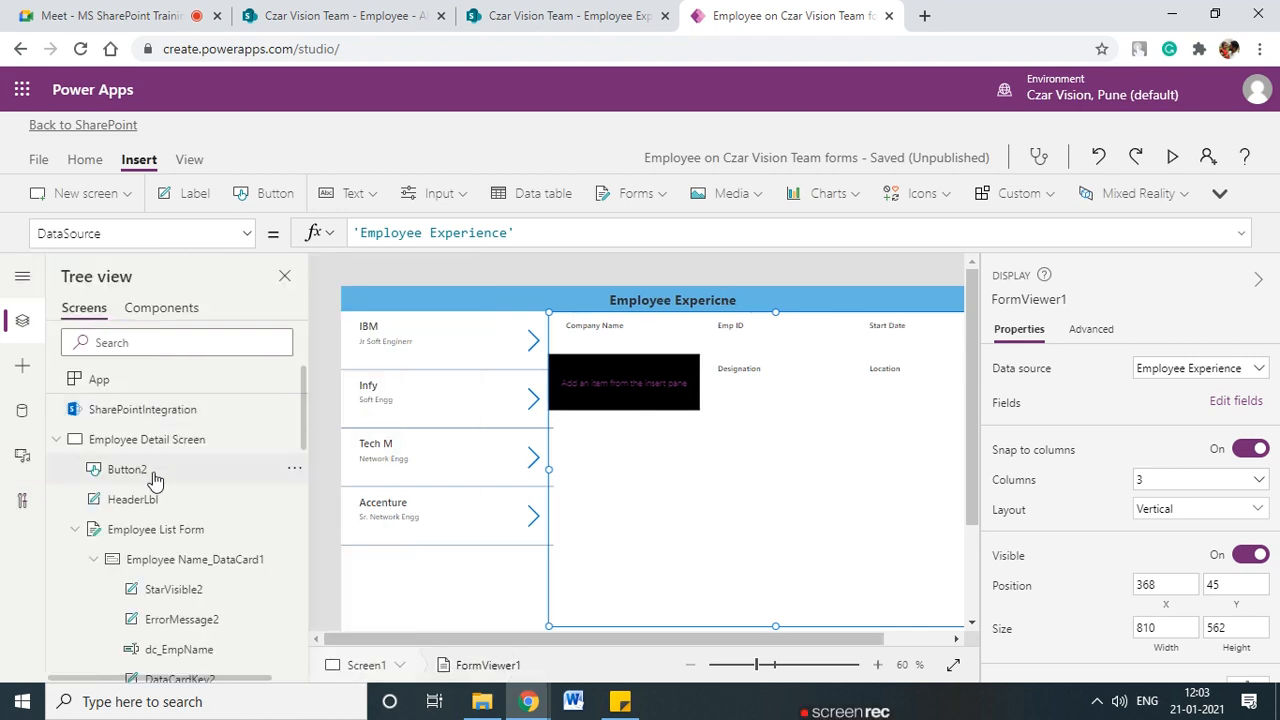
pyautogui.scroll(-2, 150, 480)
pyautogui.click(75, 438)
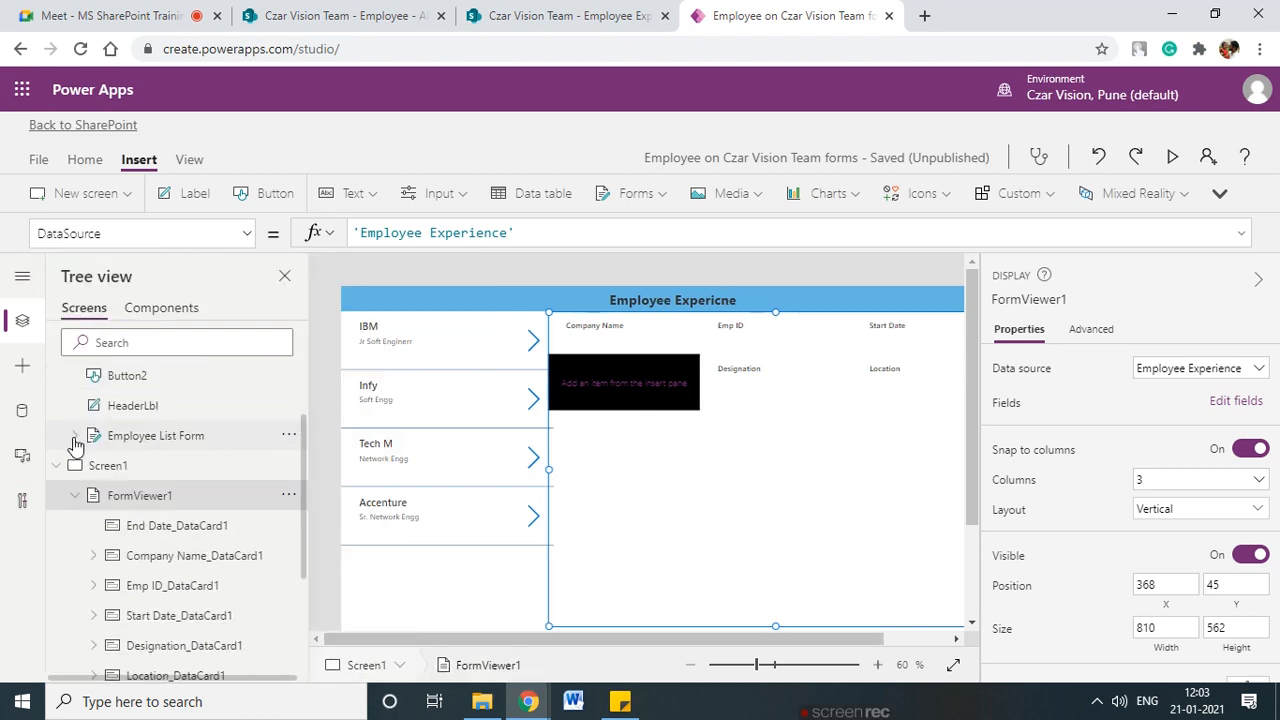
# - Rename Screen1 as "Experince Detail Screen"
pyautogui.scroll(1, 245, 483)
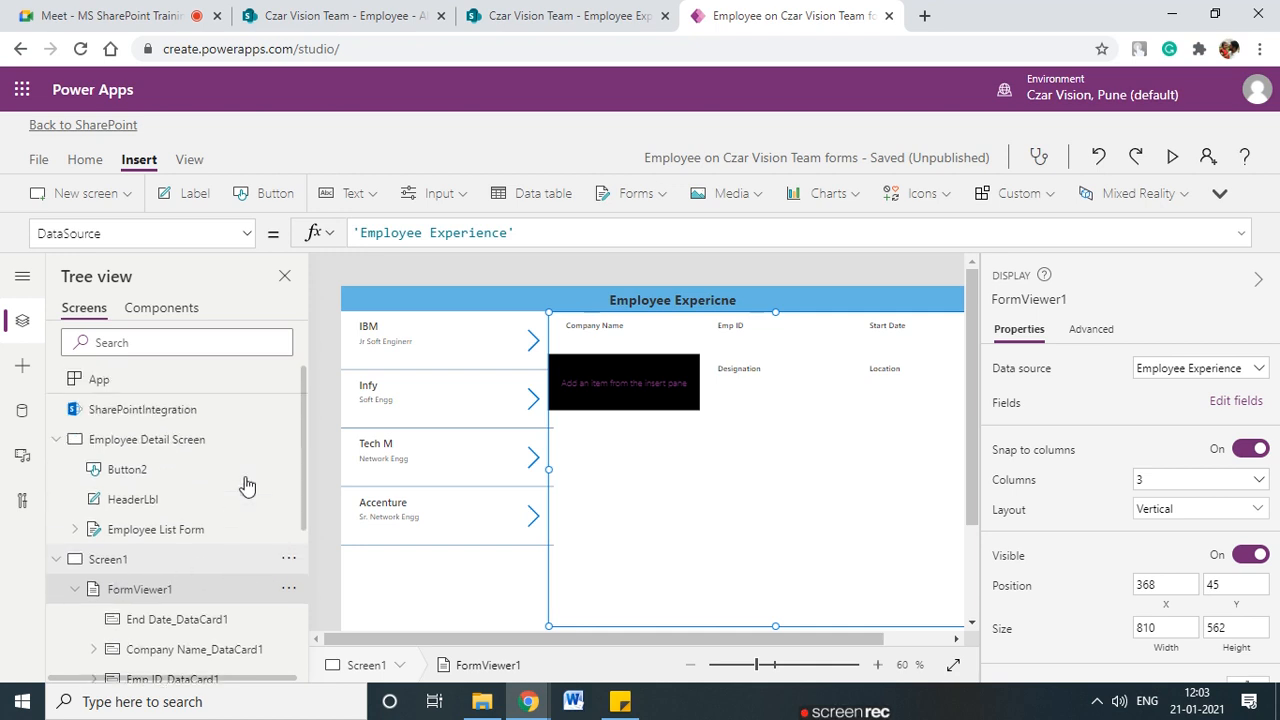
pyautogui.scroll(-1, 100, 535)
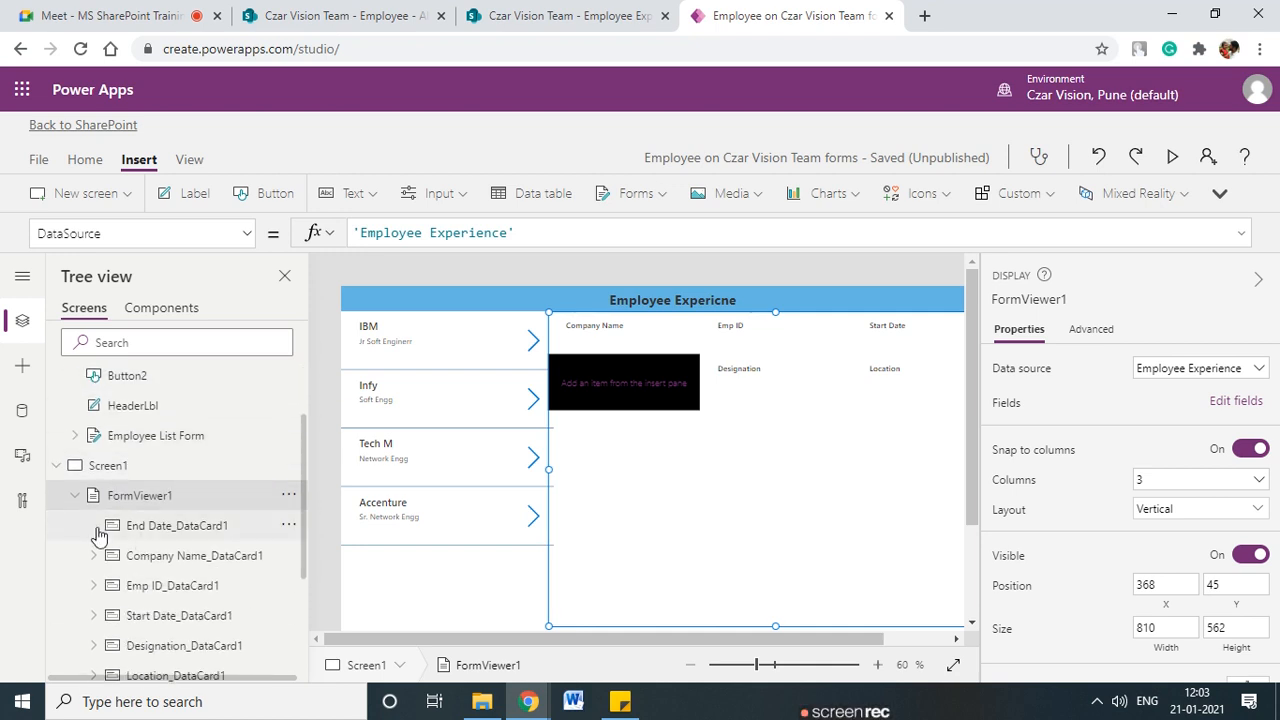
pyautogui.click(288, 466)
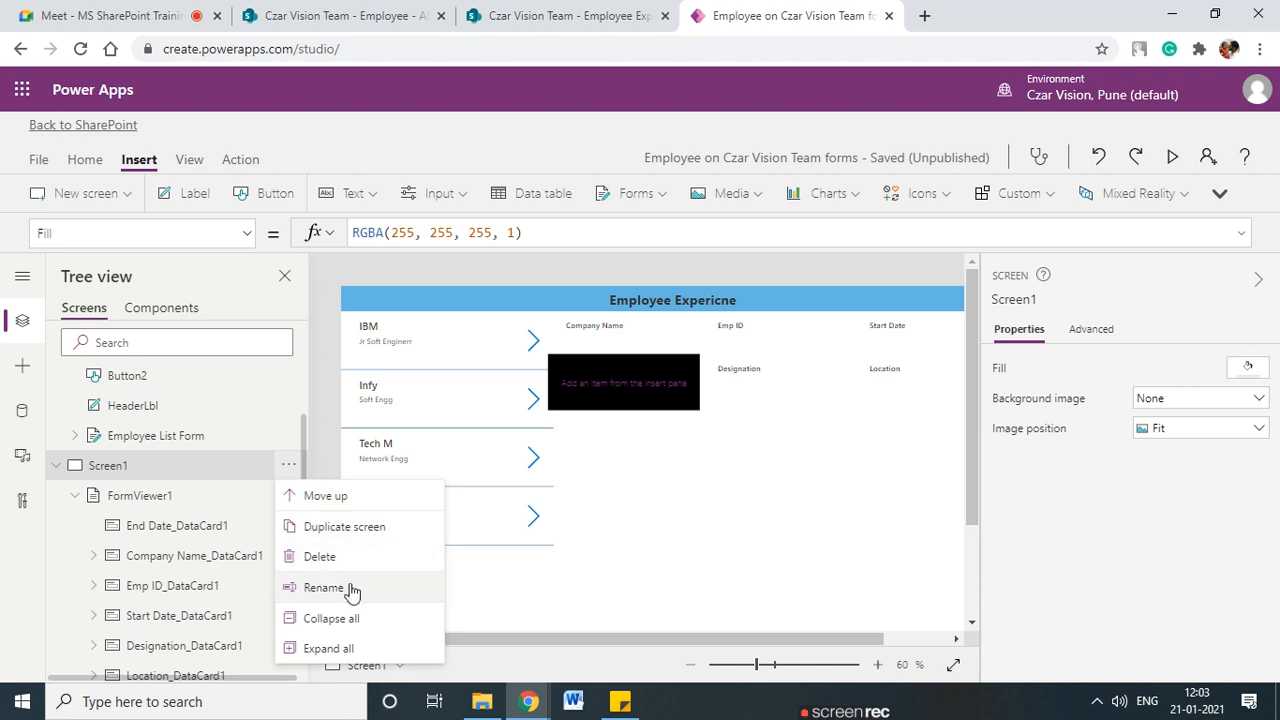
pyautogui.write('Experinc')
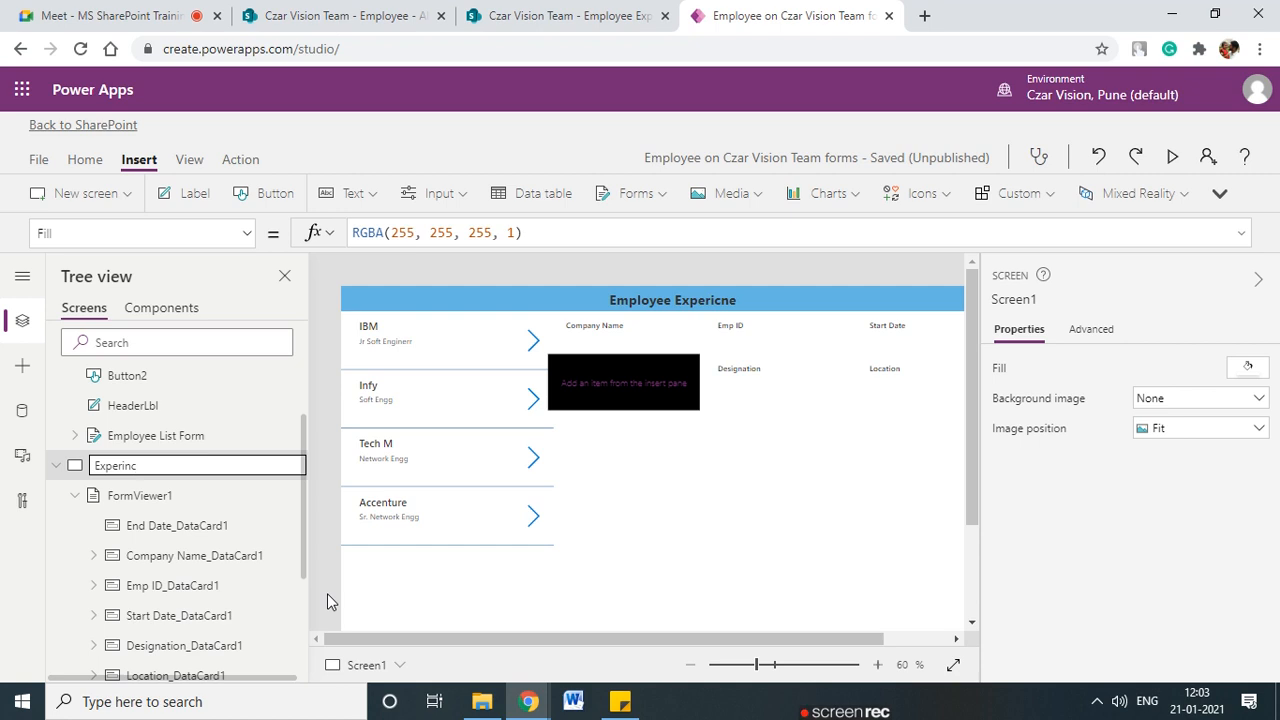
pyautogui.write('e Detail Screen')
pyautogui.press('Return')
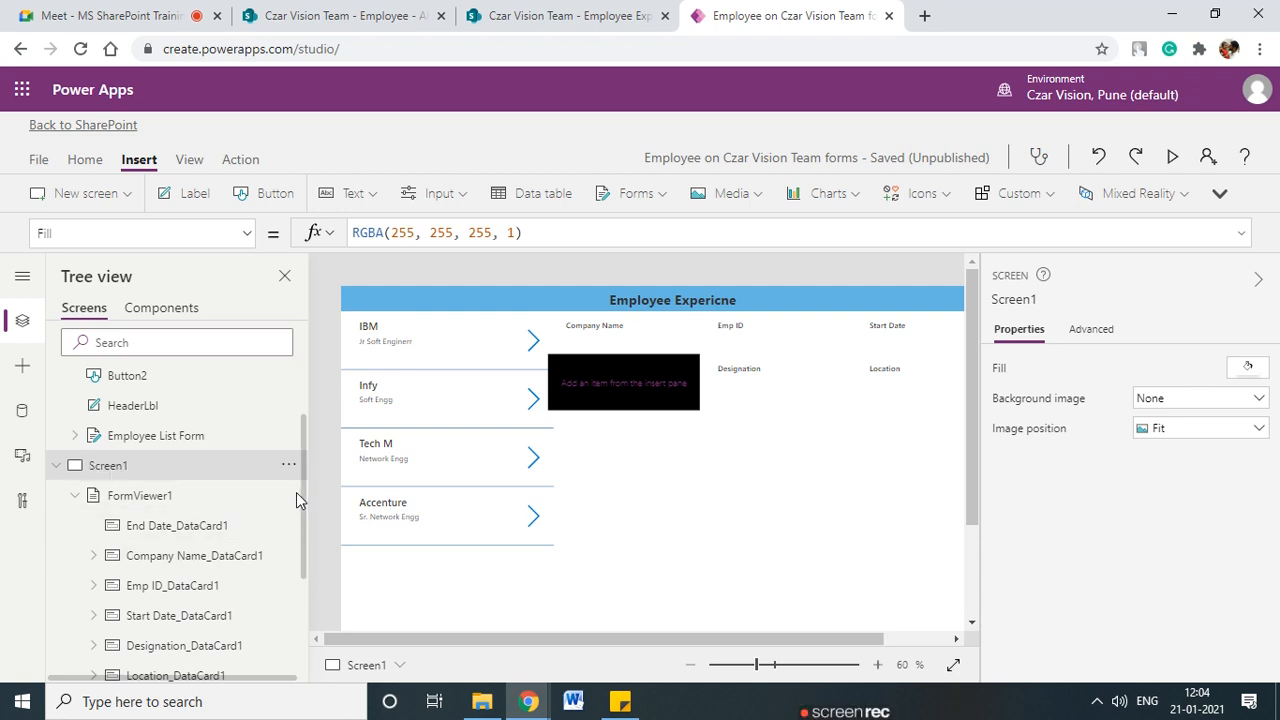
# - Rename the FormViewer1 display form as "Experiene Disp Form"
pyautogui.click(289, 500)
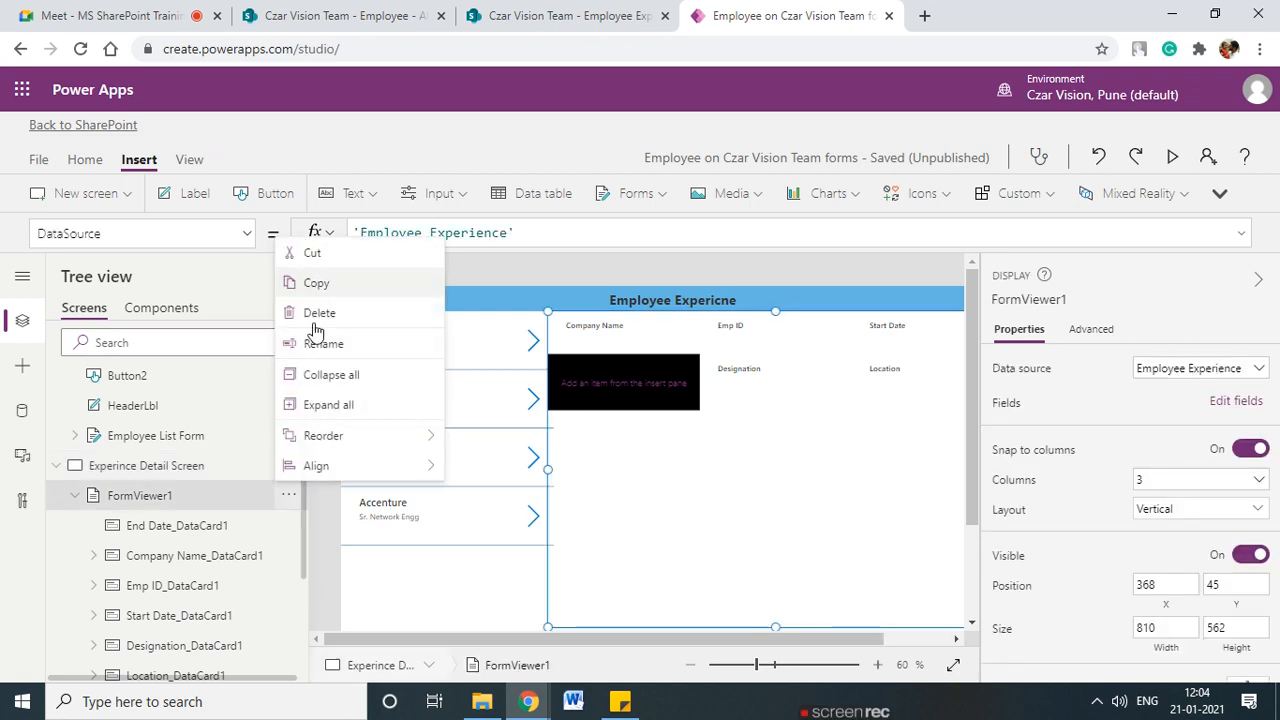
pyautogui.click(336, 352)
pyautogui.write('Ex')
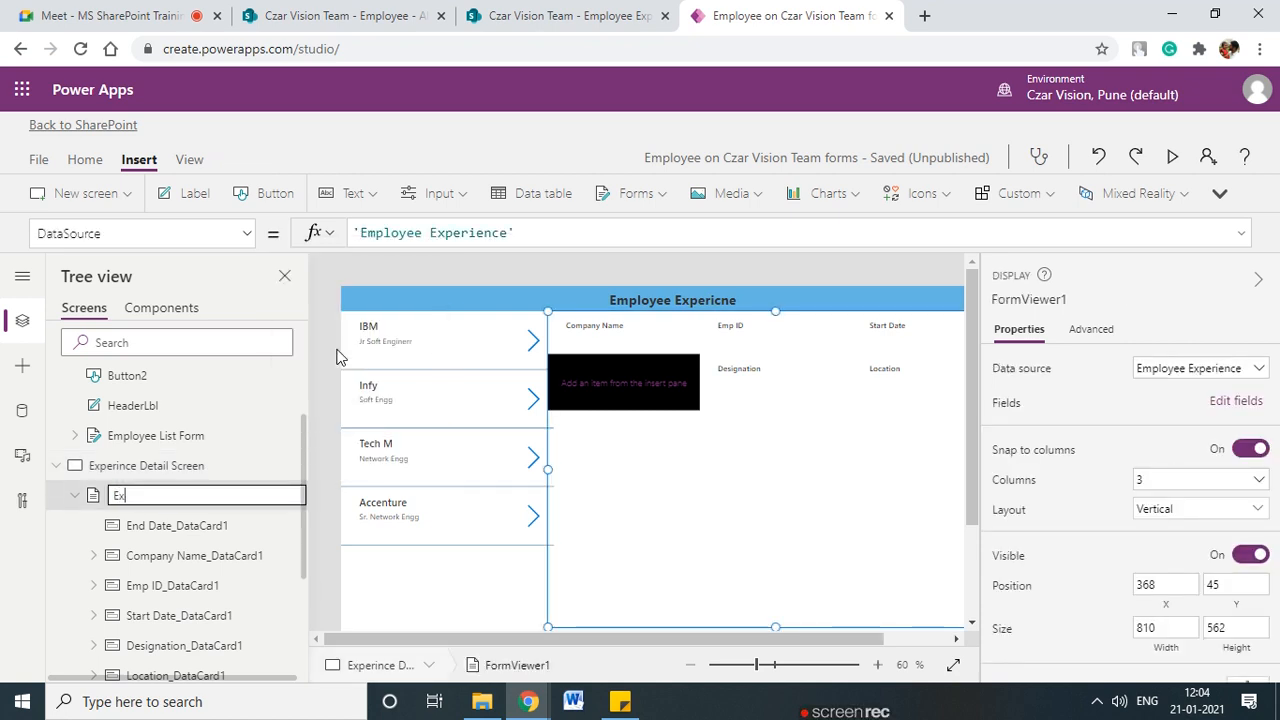
pyautogui.write('periene Disp Form')
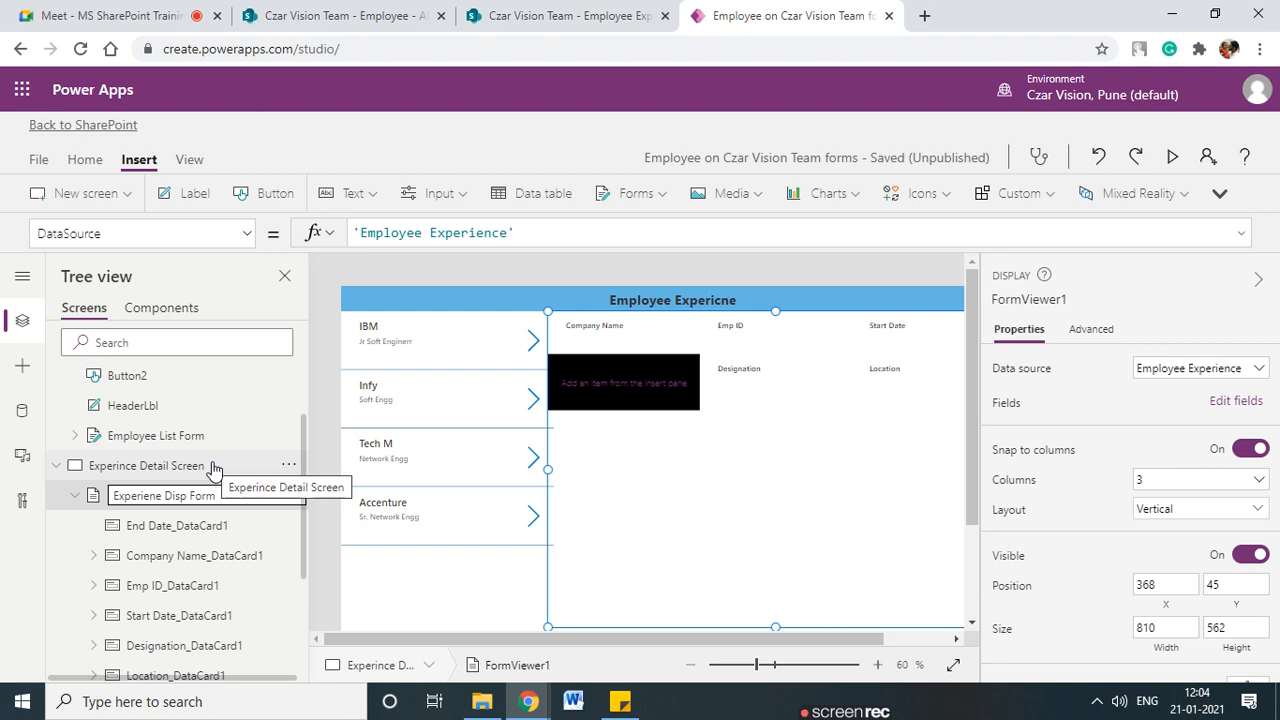
pyautogui.scroll(-1, 213, 468)
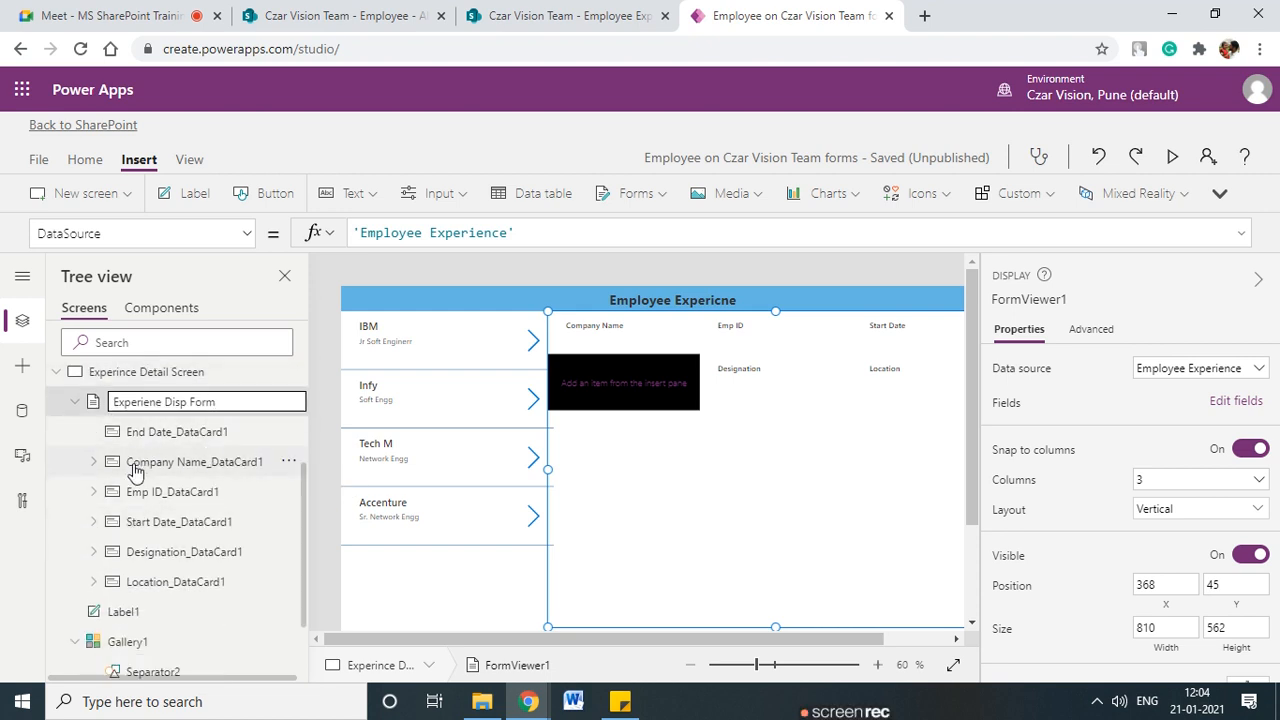
pyautogui.press('Escape')
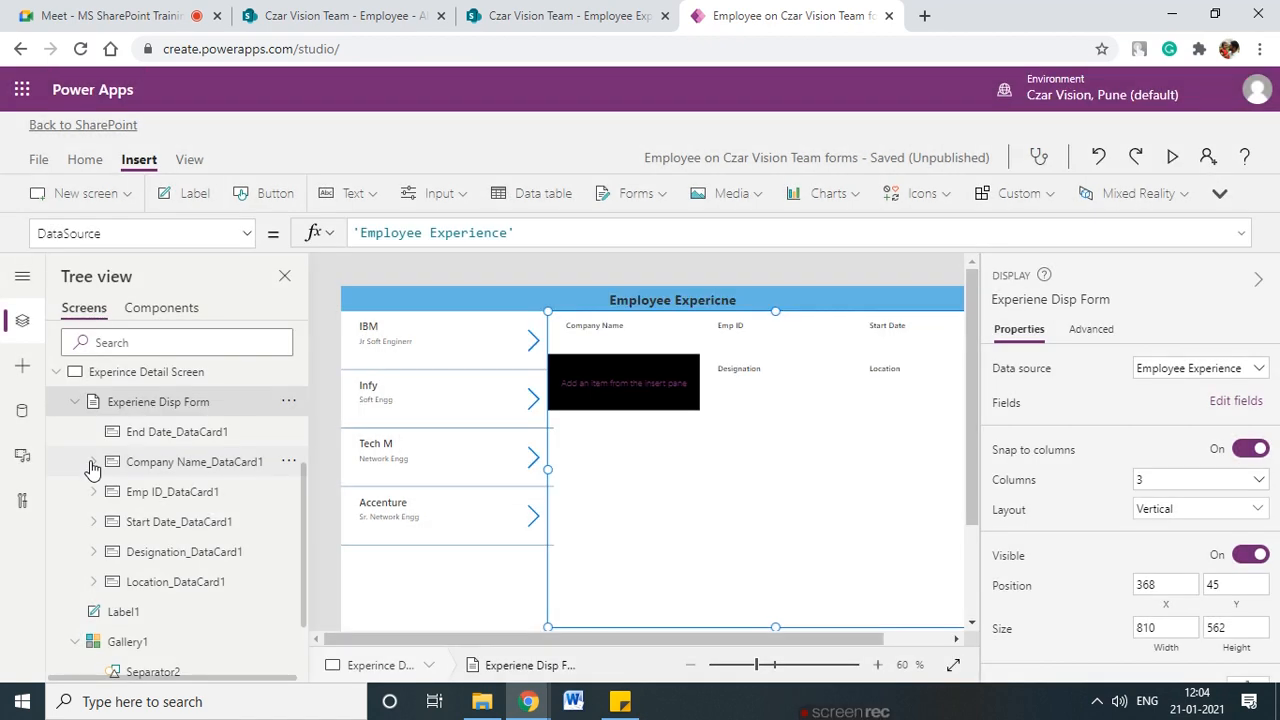
# - Expand the Company Name data card and review the display form's field list
pyautogui.click(92, 462)
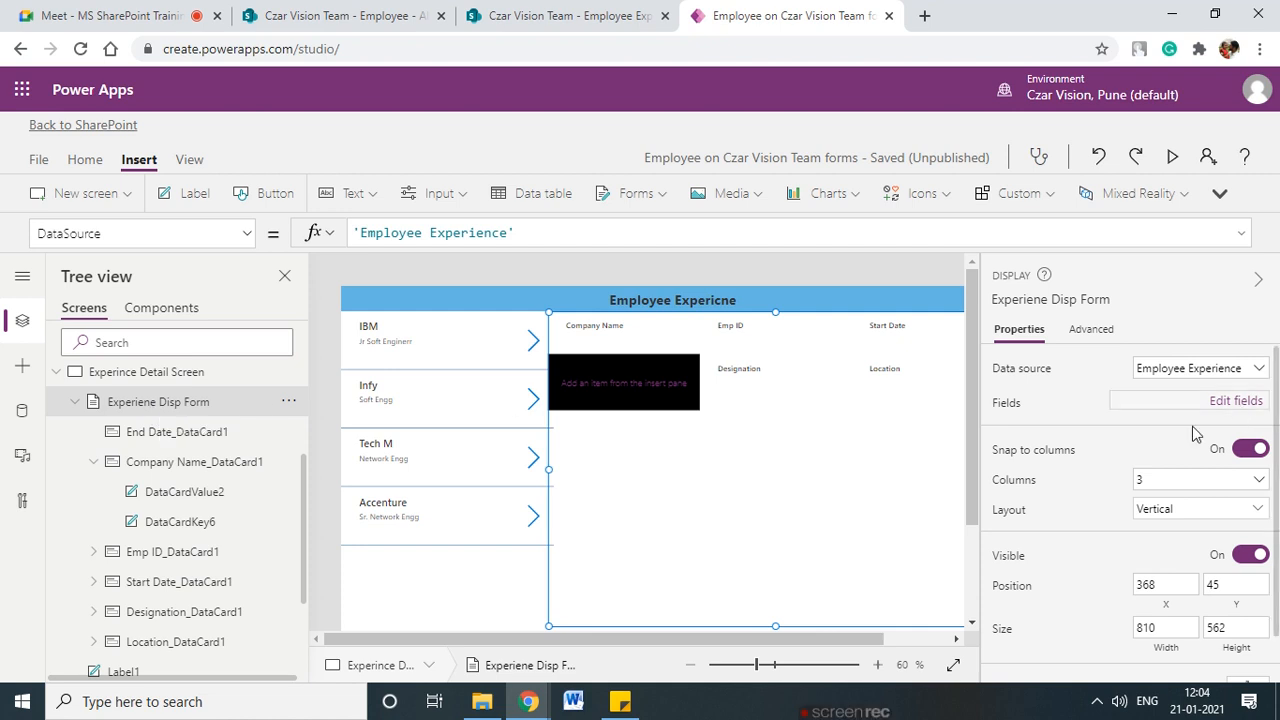
pyautogui.click(1220, 401)
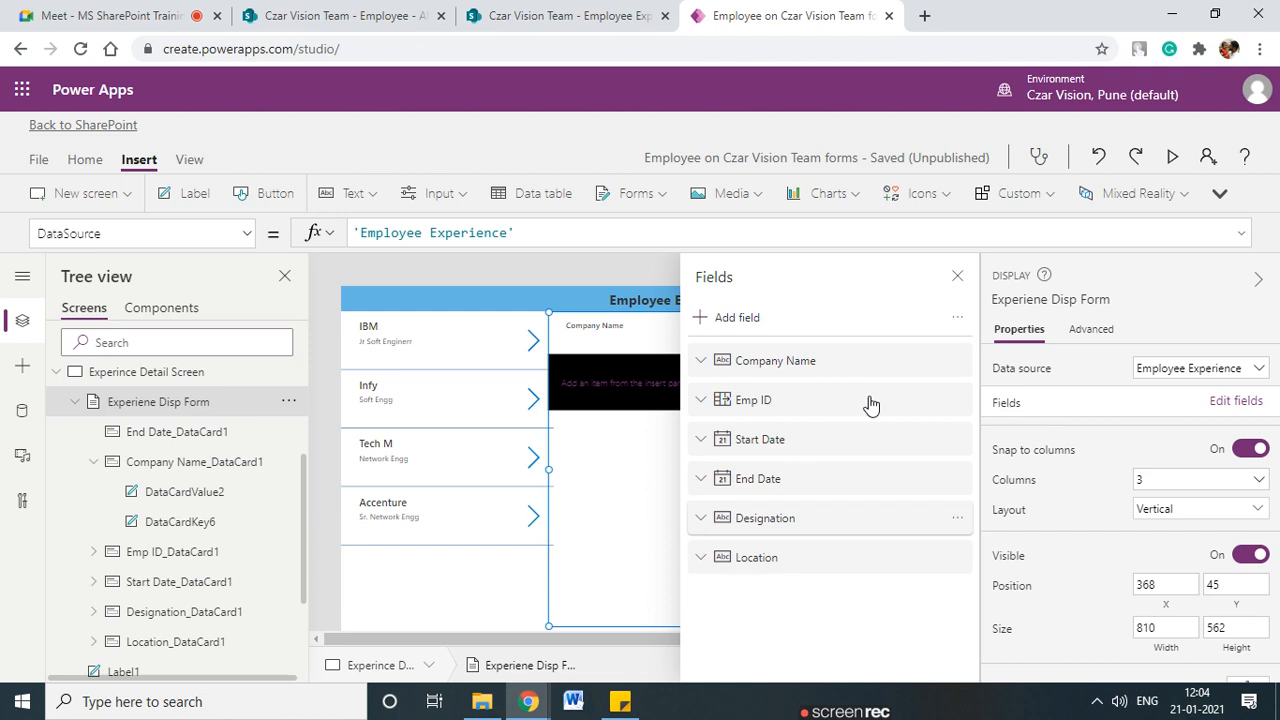
pyautogui.click(957, 276)
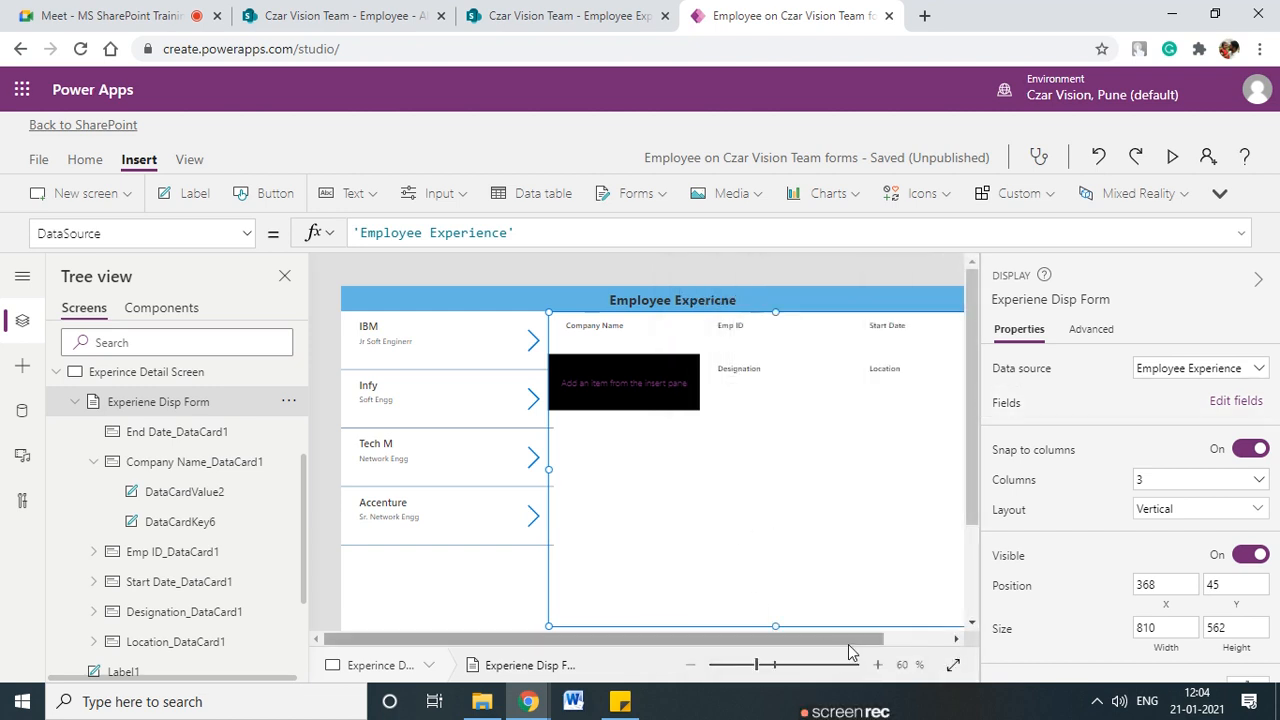
pyautogui.moveTo(848, 644); pyautogui.dragTo(922, 645)
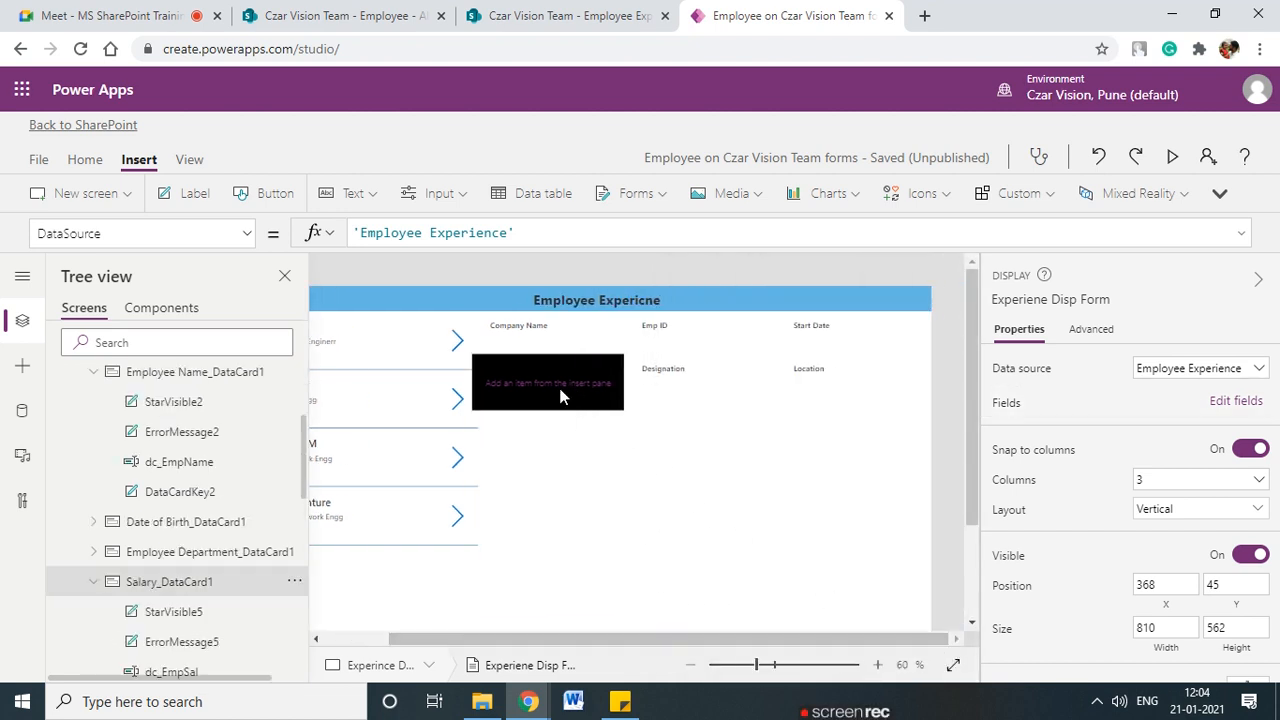
# - Preview the experience screen, return to the editor, and dismiss the testing tip
pyautogui.press('F5')
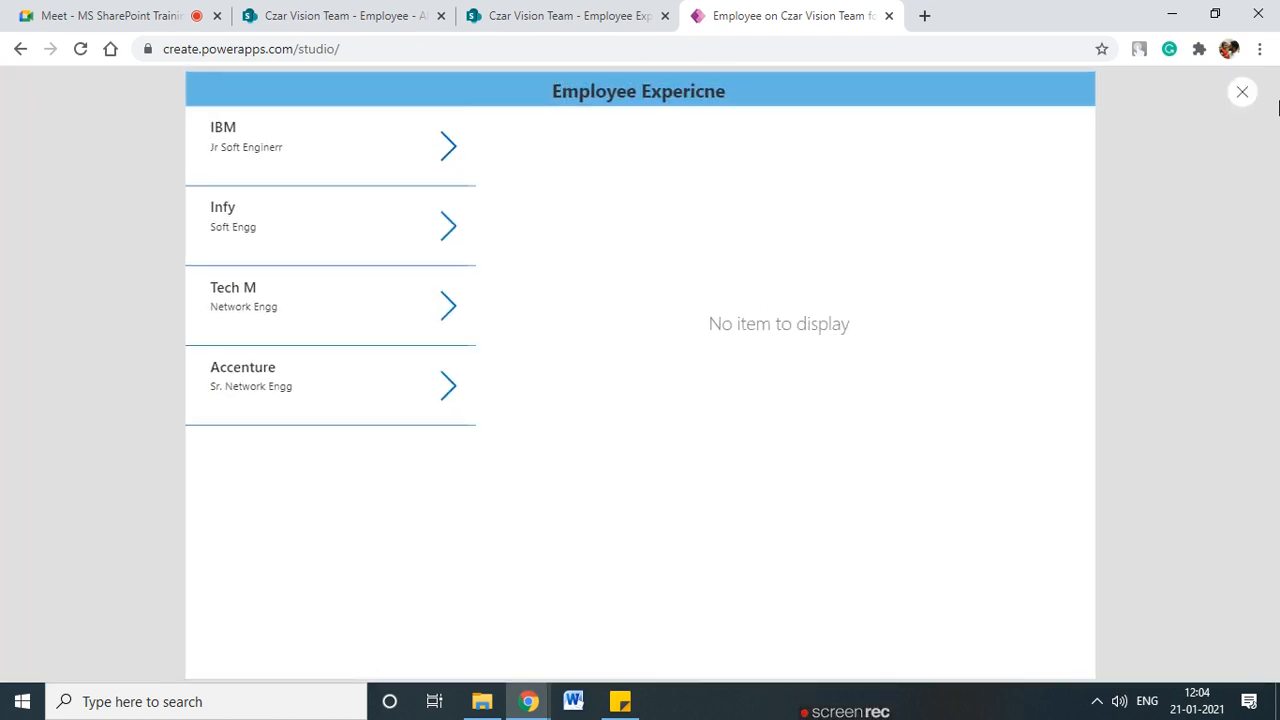
pyautogui.click(1245, 101)
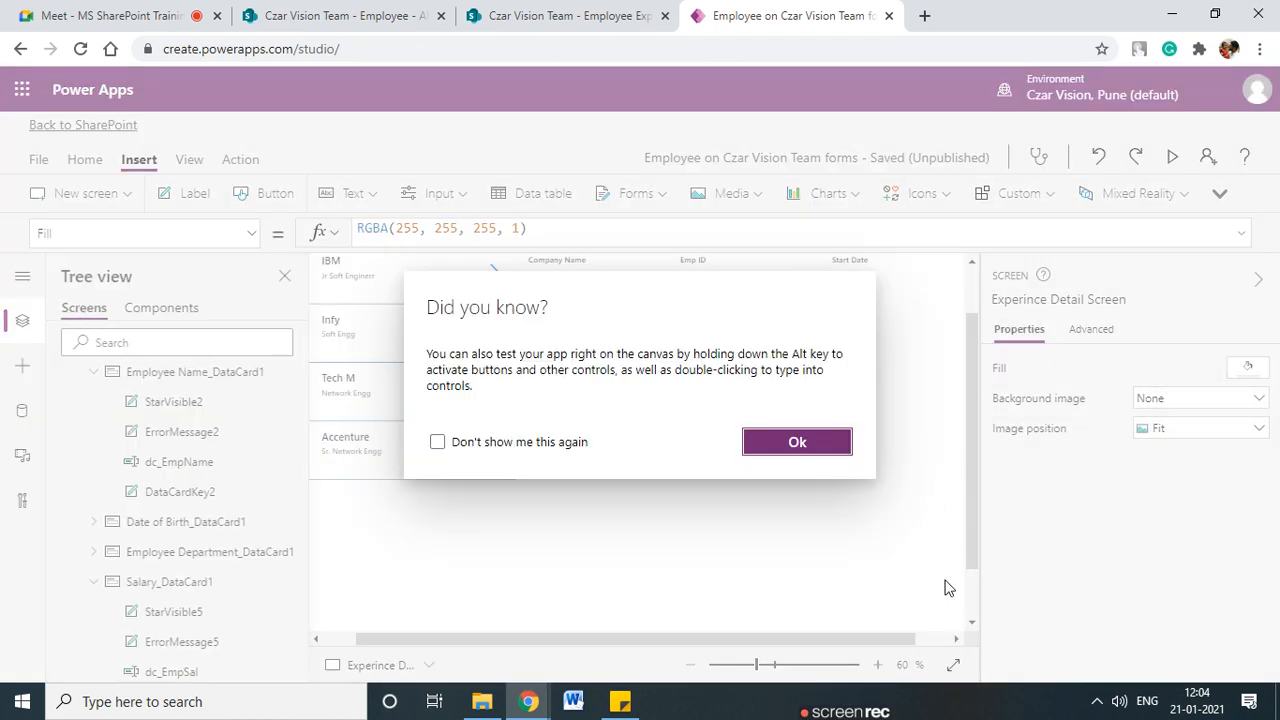
pyautogui.click(797, 442)
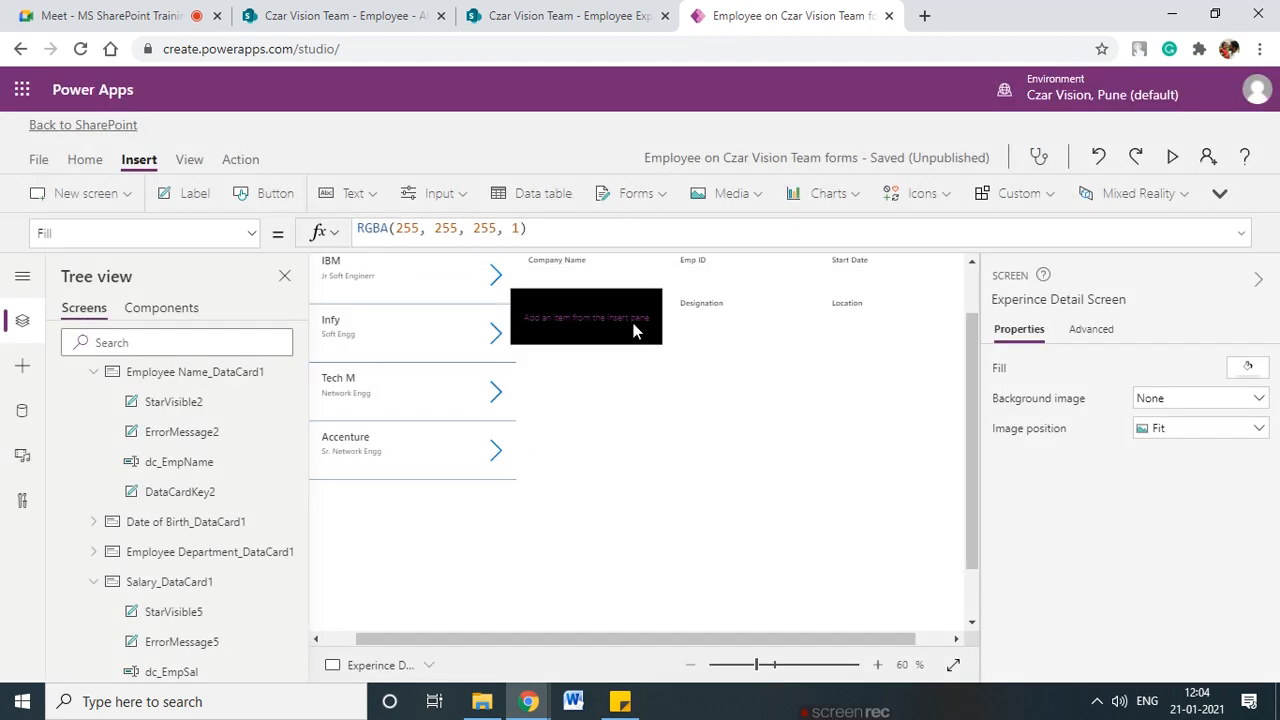
# - Reduce the black End Date card's height to 80 and remove the card from the display form
pyautogui.click(569, 318)
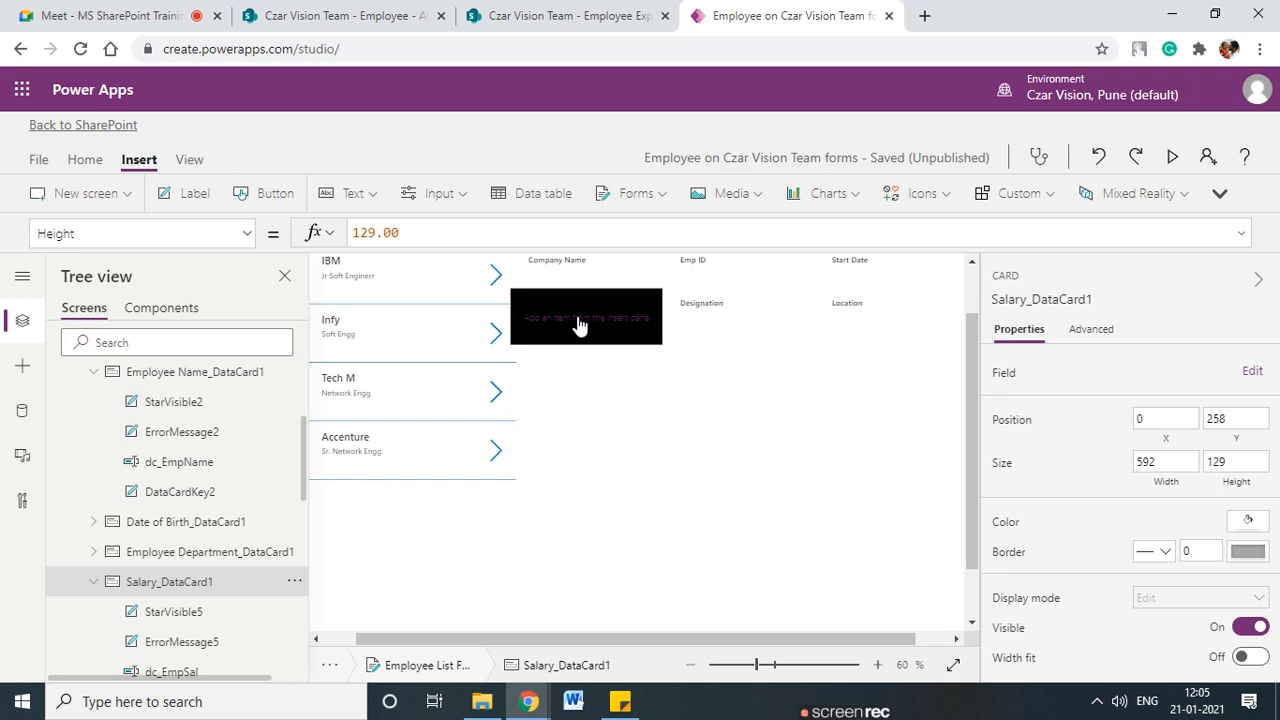
pyautogui.click(578, 322)
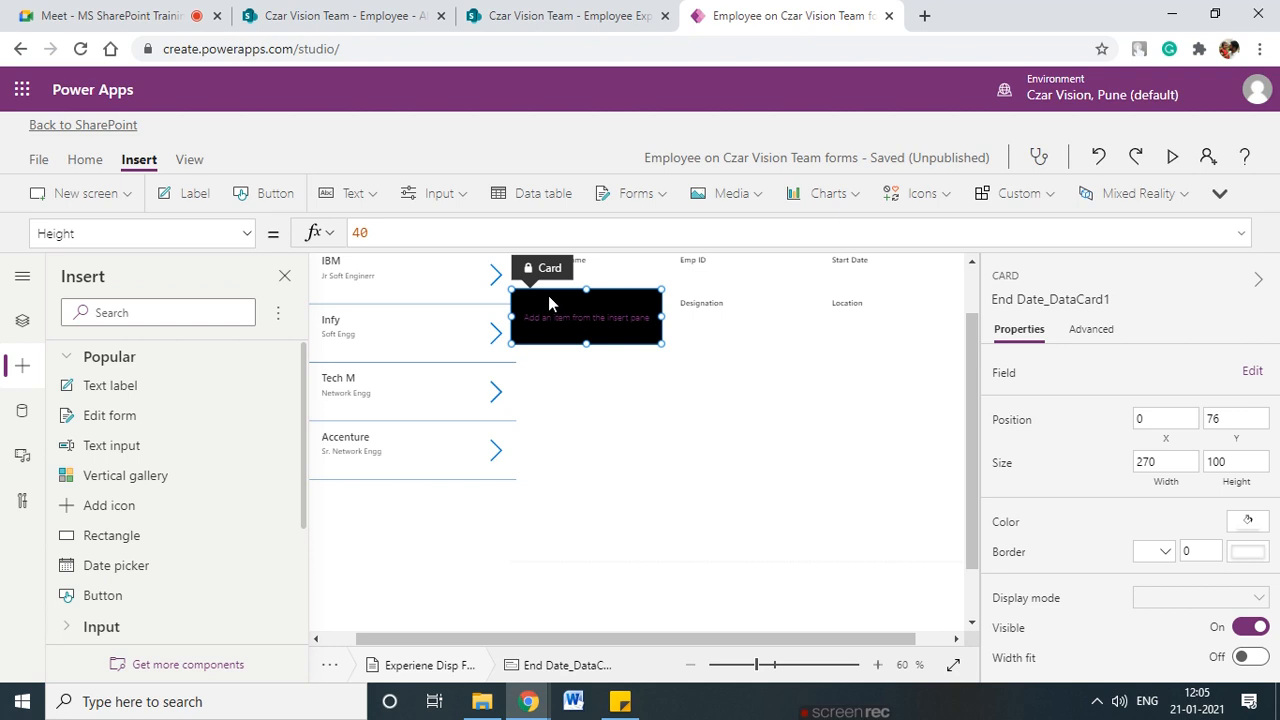
pyautogui.moveTo(514, 289); pyautogui.dragTo(655, 288)
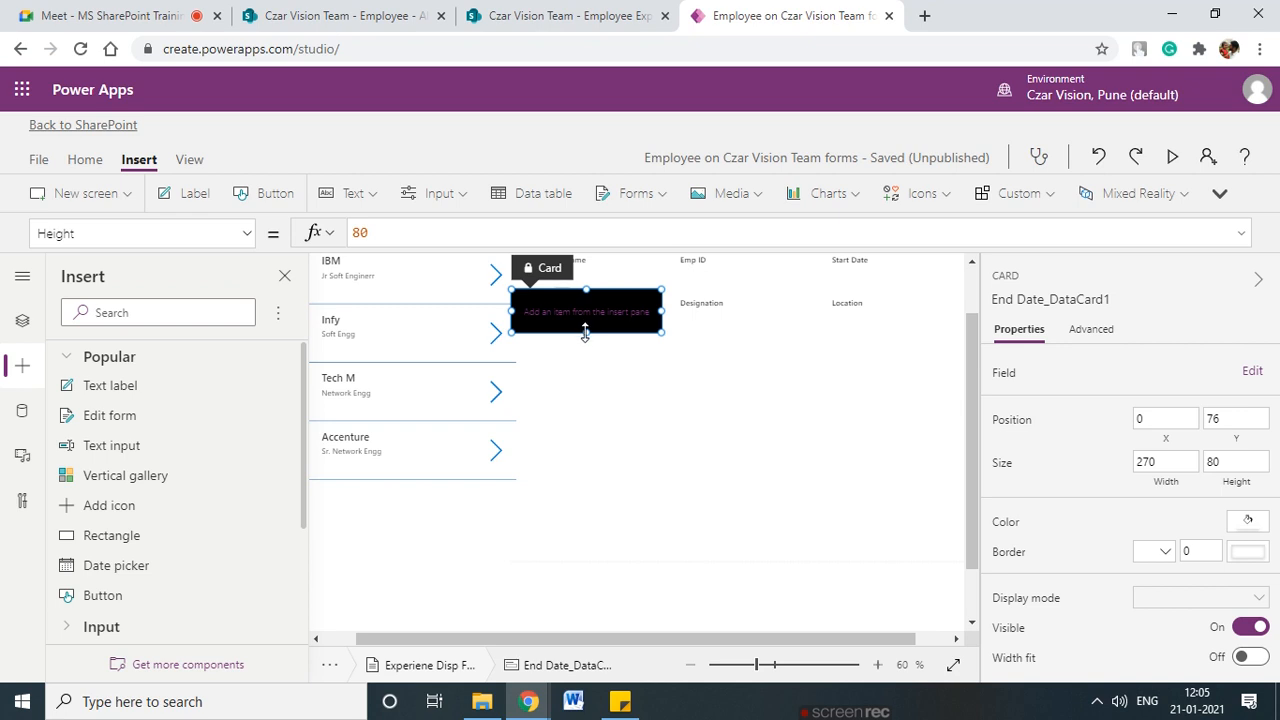
pyautogui.click(585, 332)
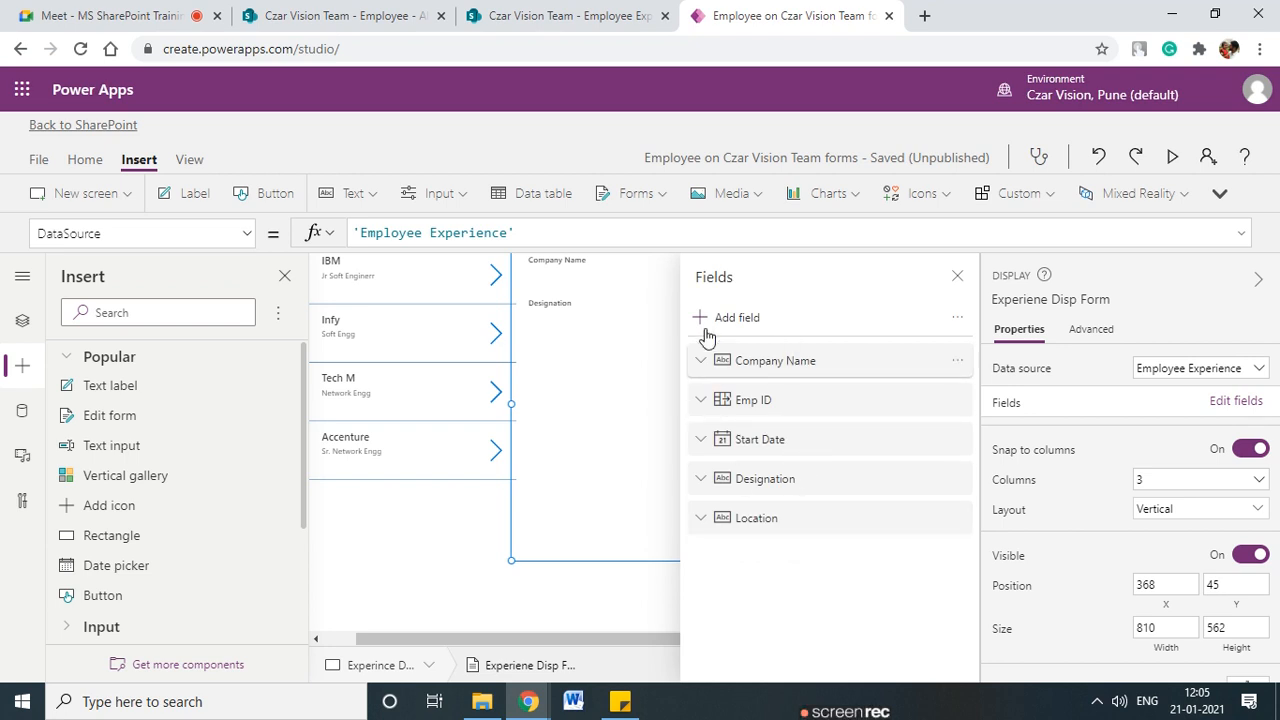
# - Add the End Date field to the display form, checking the columns of the Employee Experience list in SharePoint
pyautogui.click(737, 318)
pyautogui.scroll(-3, 830, 540)
pyautogui.click(824, 522)
pyautogui.scroll(-2, 826, 528)
pyautogui.scroll(5, 822, 530)
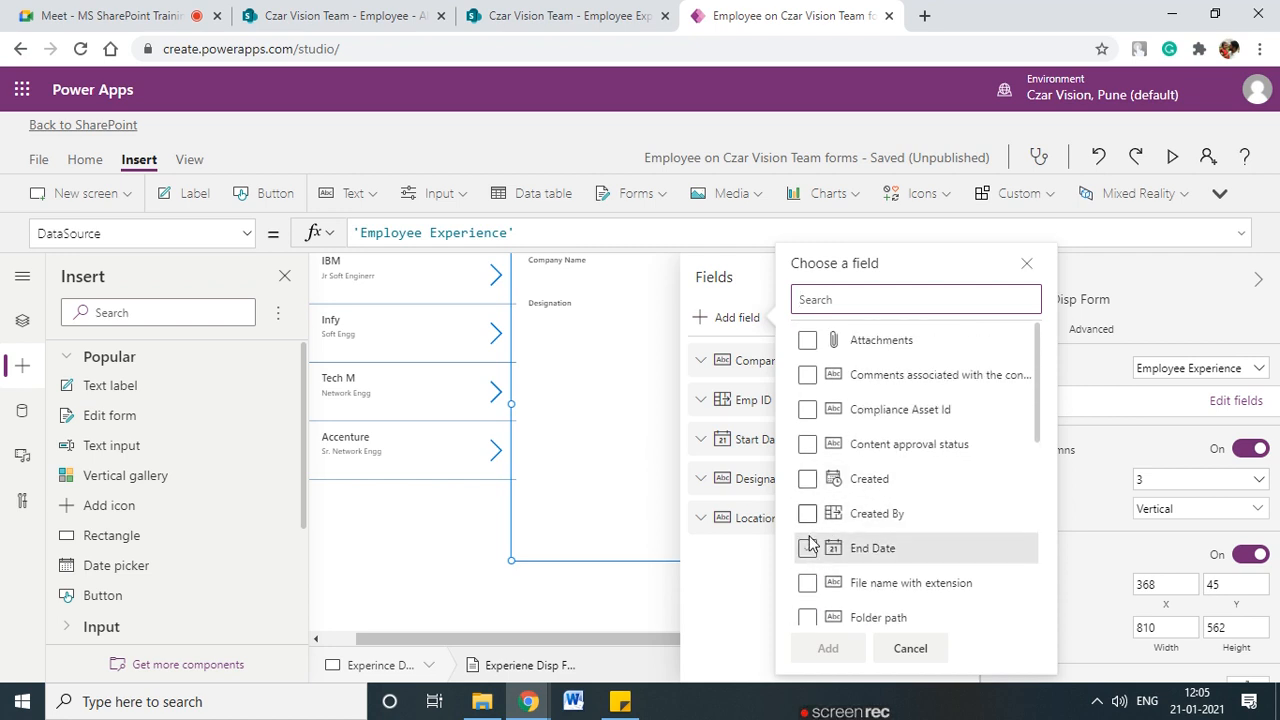
pyautogui.click(812, 546)
pyautogui.scroll(-2, 977, 523)
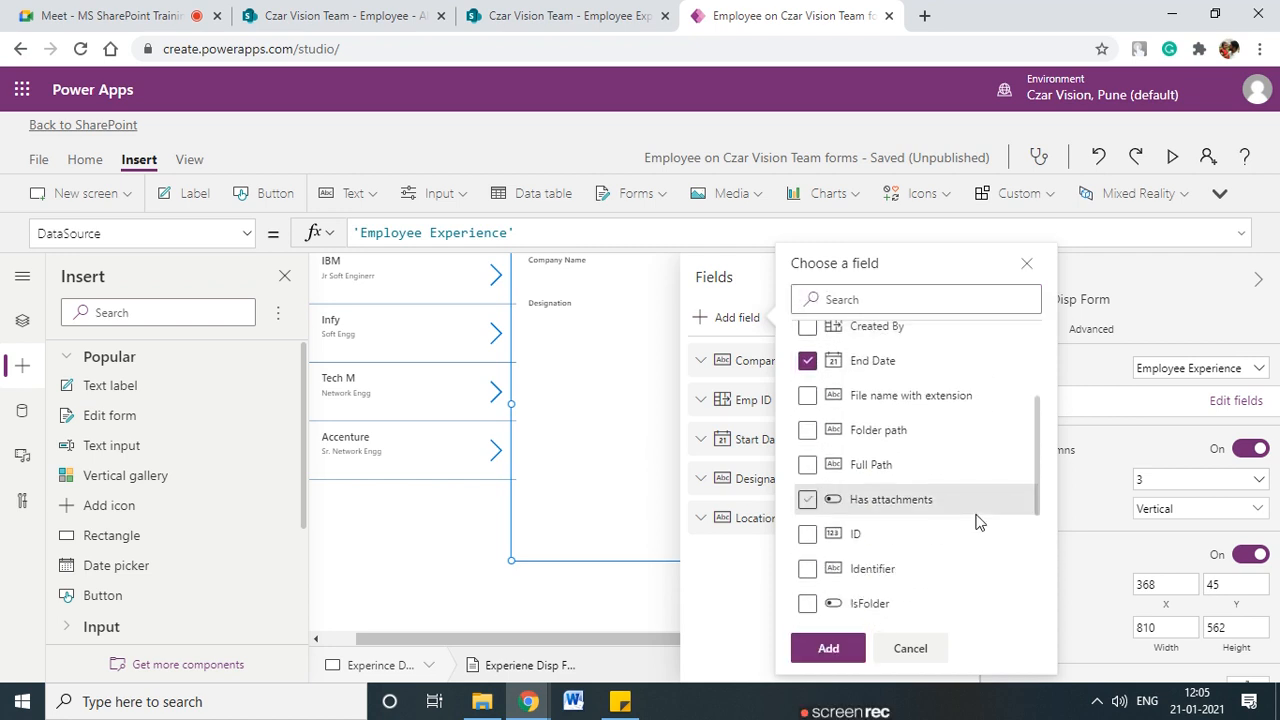
pyautogui.scroll(-4, 977, 523)
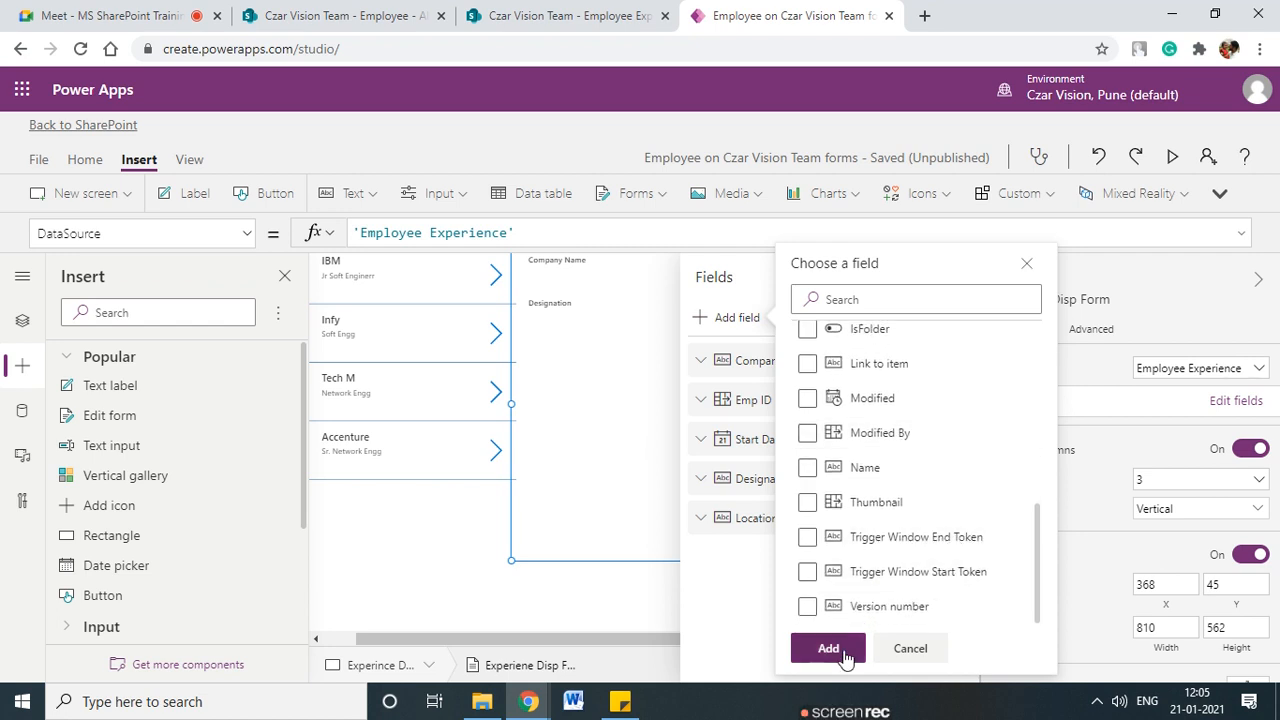
pyautogui.scroll(6, 934, 491)
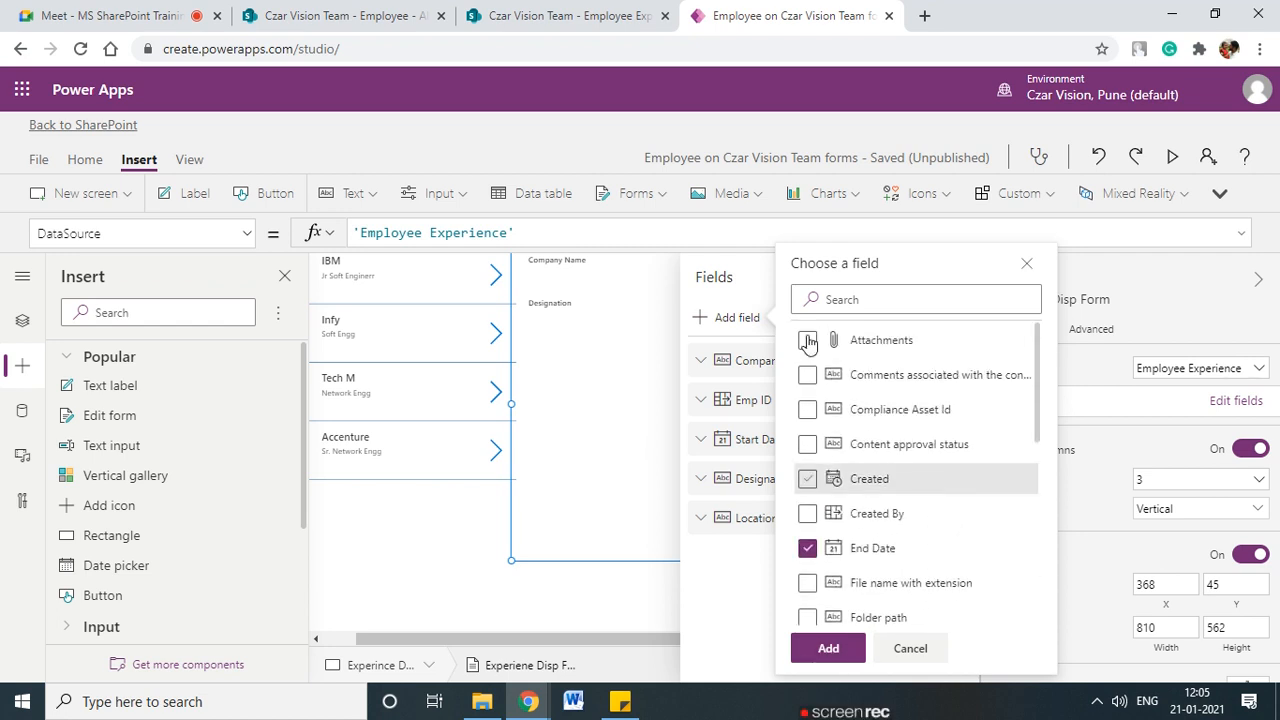
pyautogui.click(526, 12)
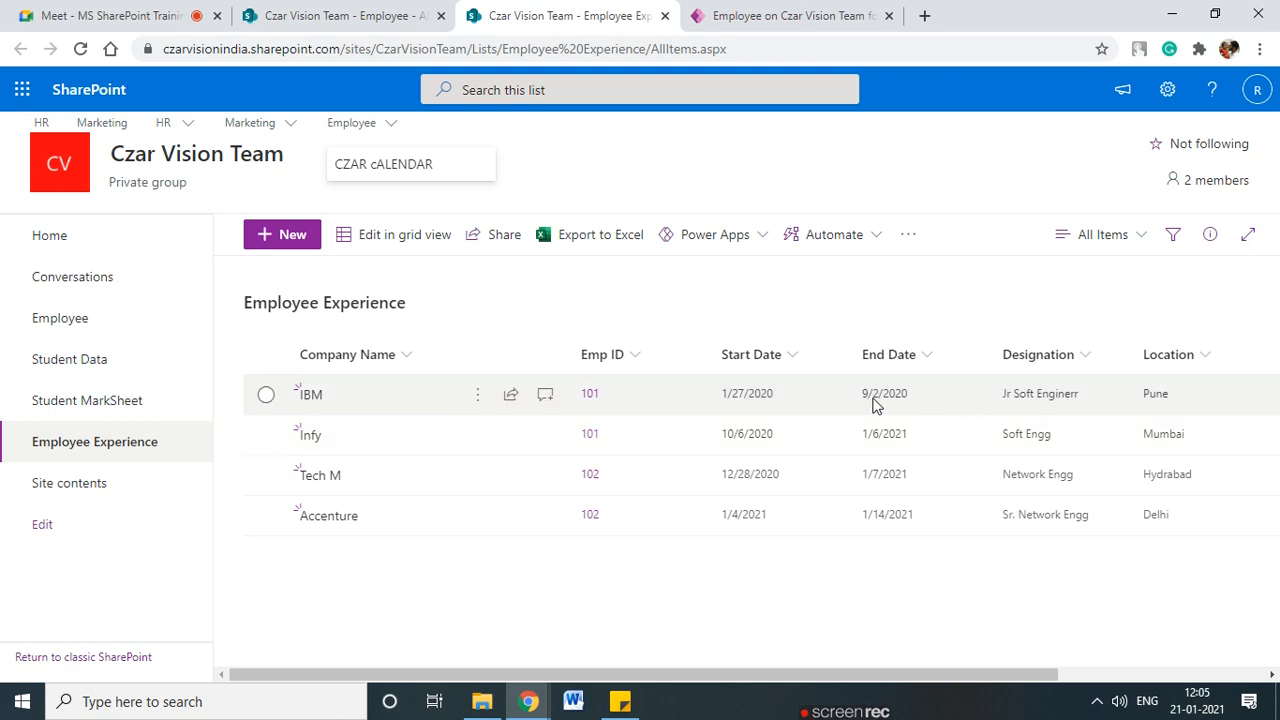
pyautogui.click(785, 15)
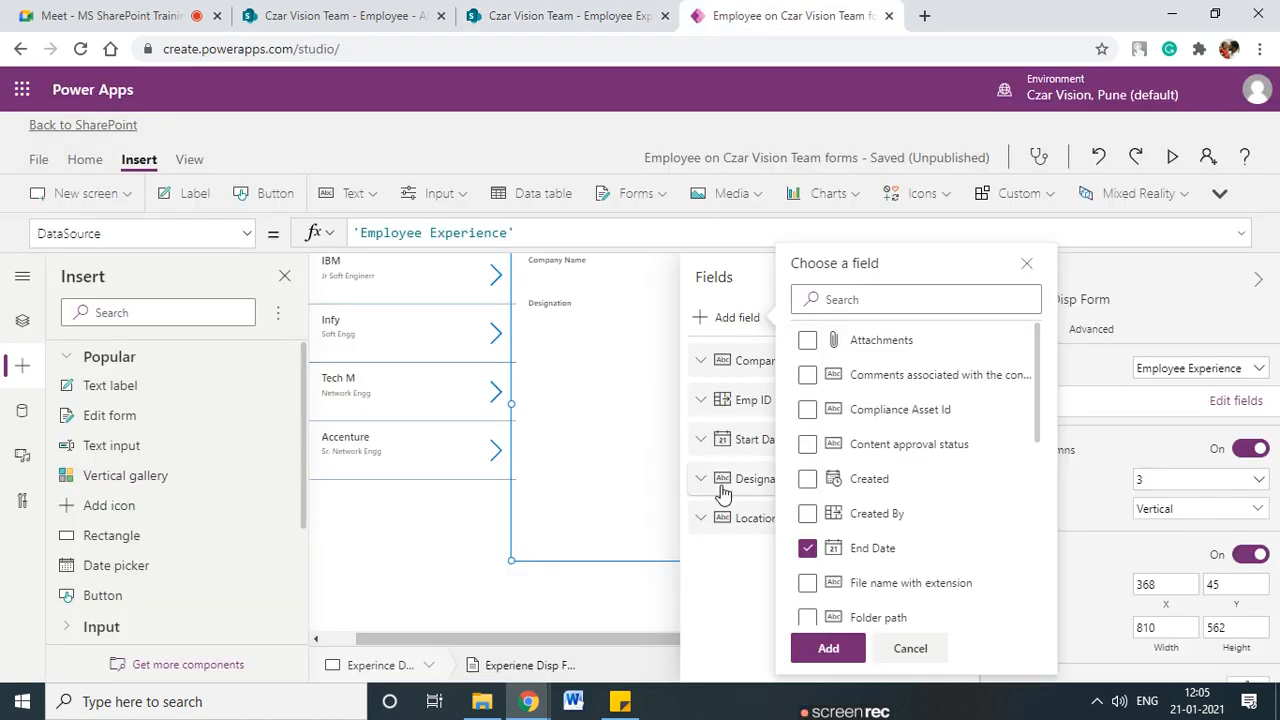
pyautogui.click(818, 647)
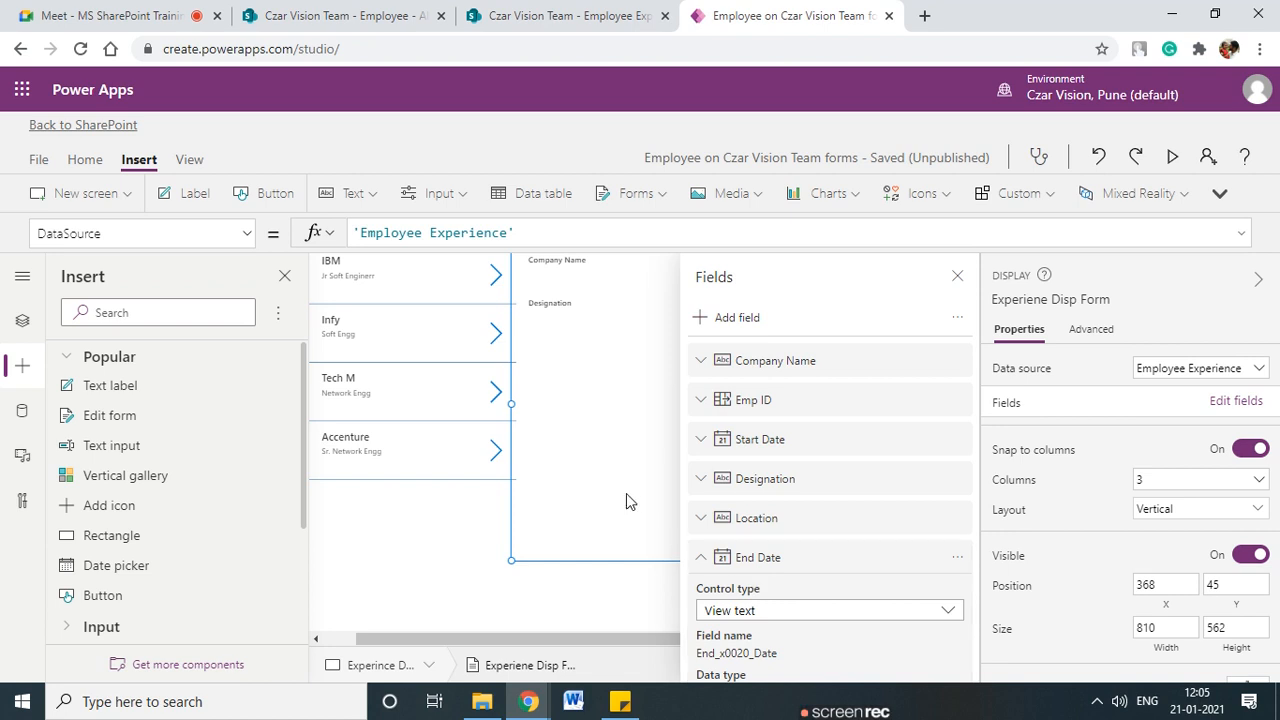
# - Close the Fields and Insert panes and enlarge the canvas view to 70%
pyautogui.click(958, 276)
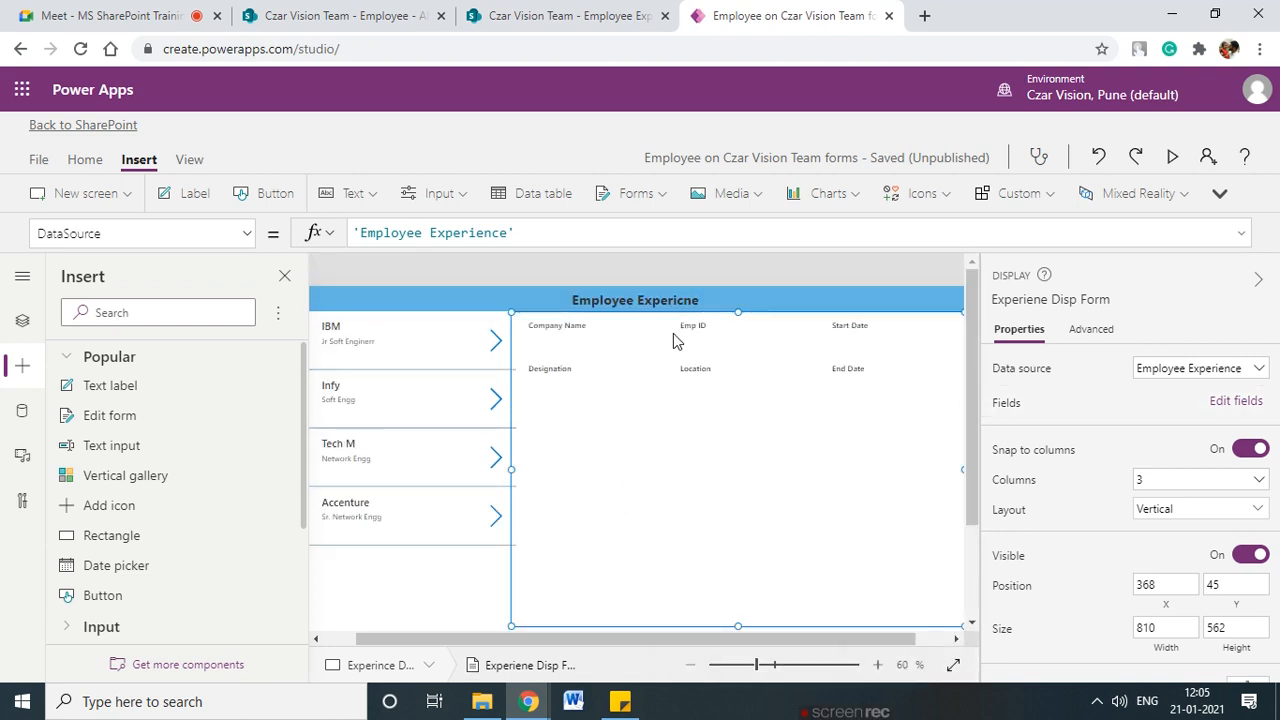
pyautogui.click(285, 277)
pyautogui.click(876, 666)
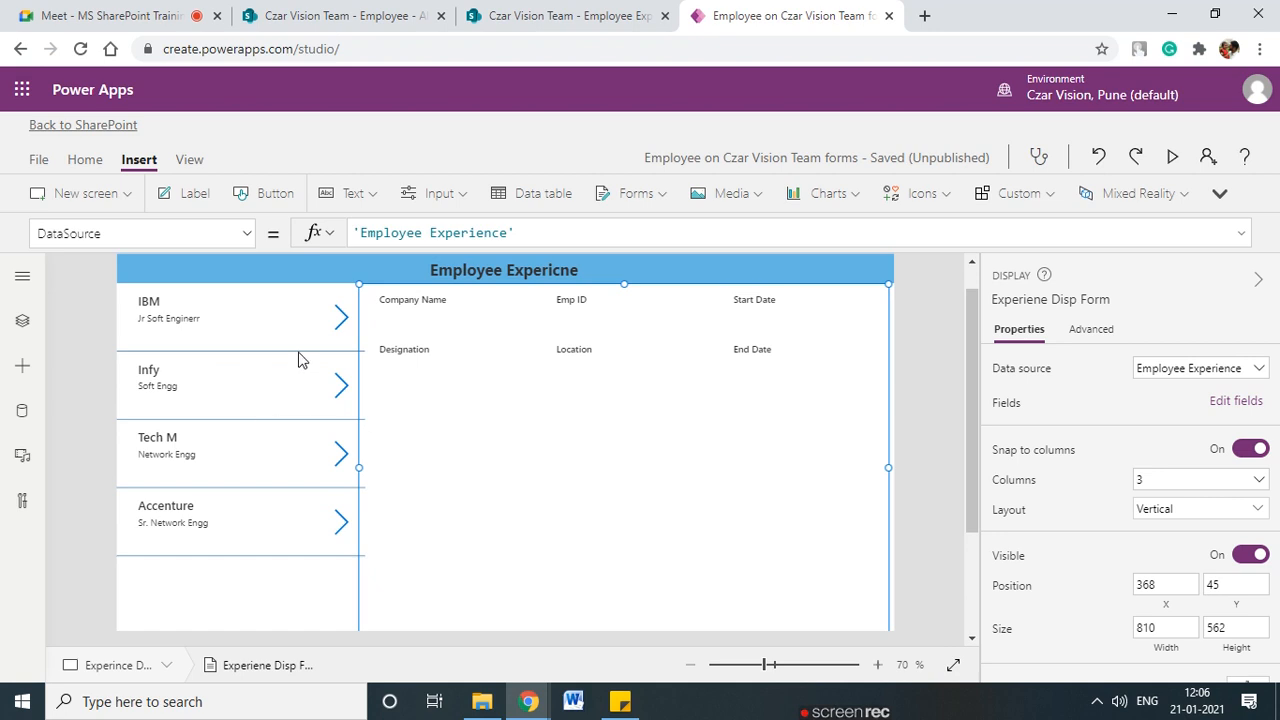
pyautogui.moveTo(146, 282)
pyautogui.mouseDown()
pyautogui.moveTo(286, 336)
pyautogui.moveTo(119, 283)
pyautogui.mouseUp()
pyautogui.moveTo(122, 393); pyautogui.dragTo(178, 367)
pyautogui.moveTo(190, 436)
pyautogui.mouseDown()
pyautogui.moveTo(138, 432)
pyautogui.moveTo(213, 452)
pyautogui.mouseUp()
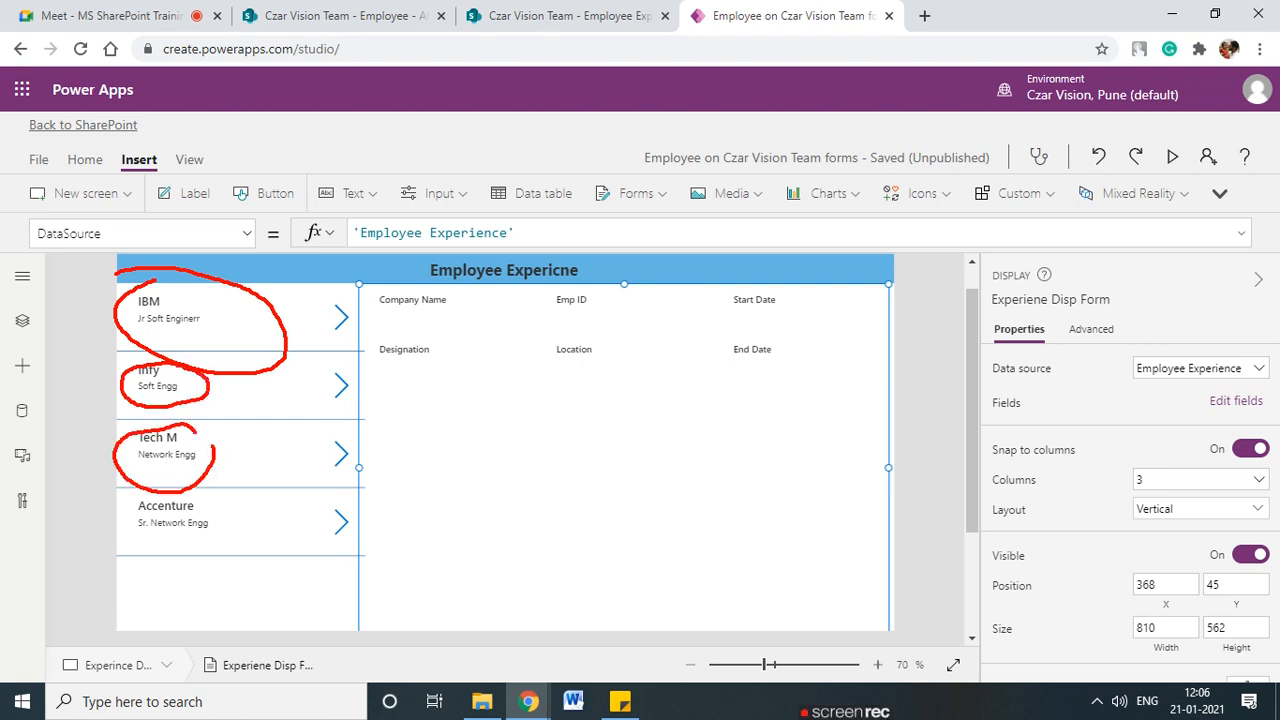
pyautogui.moveTo(336, 366)
pyautogui.mouseDown()
pyautogui.moveTo(356, 382)
pyautogui.moveTo(436, 354)
pyautogui.mouseUp()
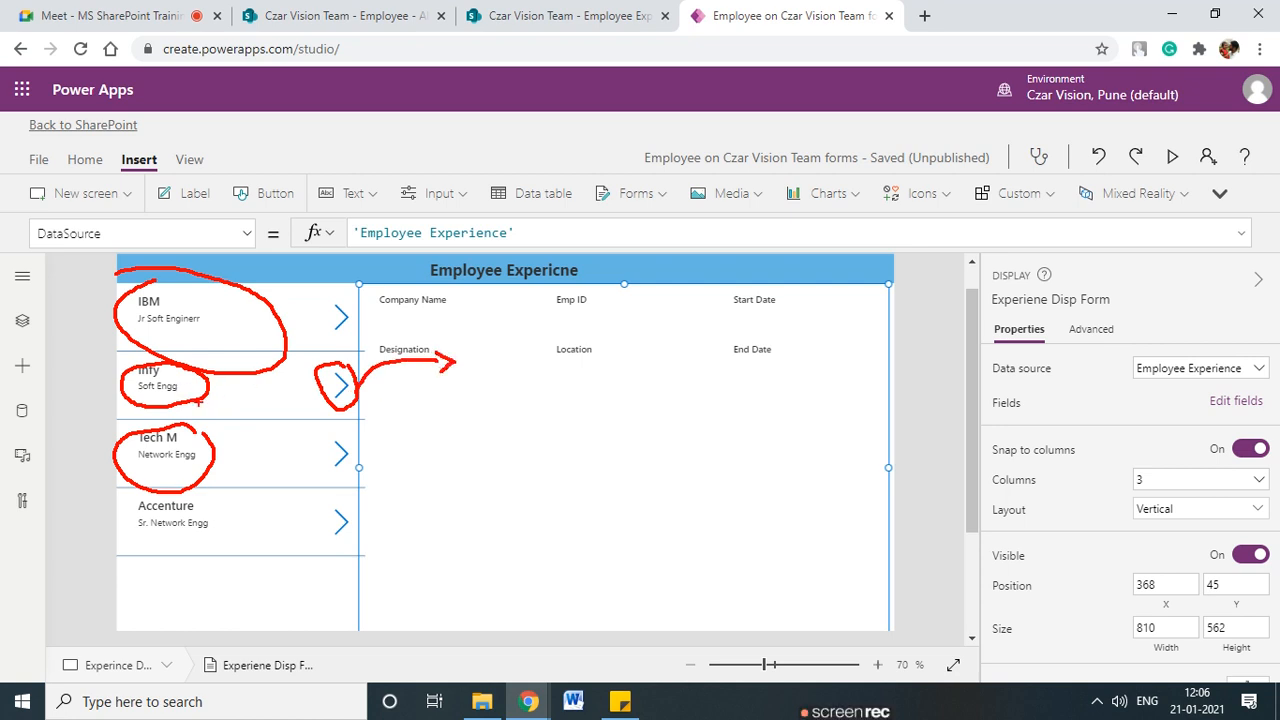
pyautogui.press('Escape')
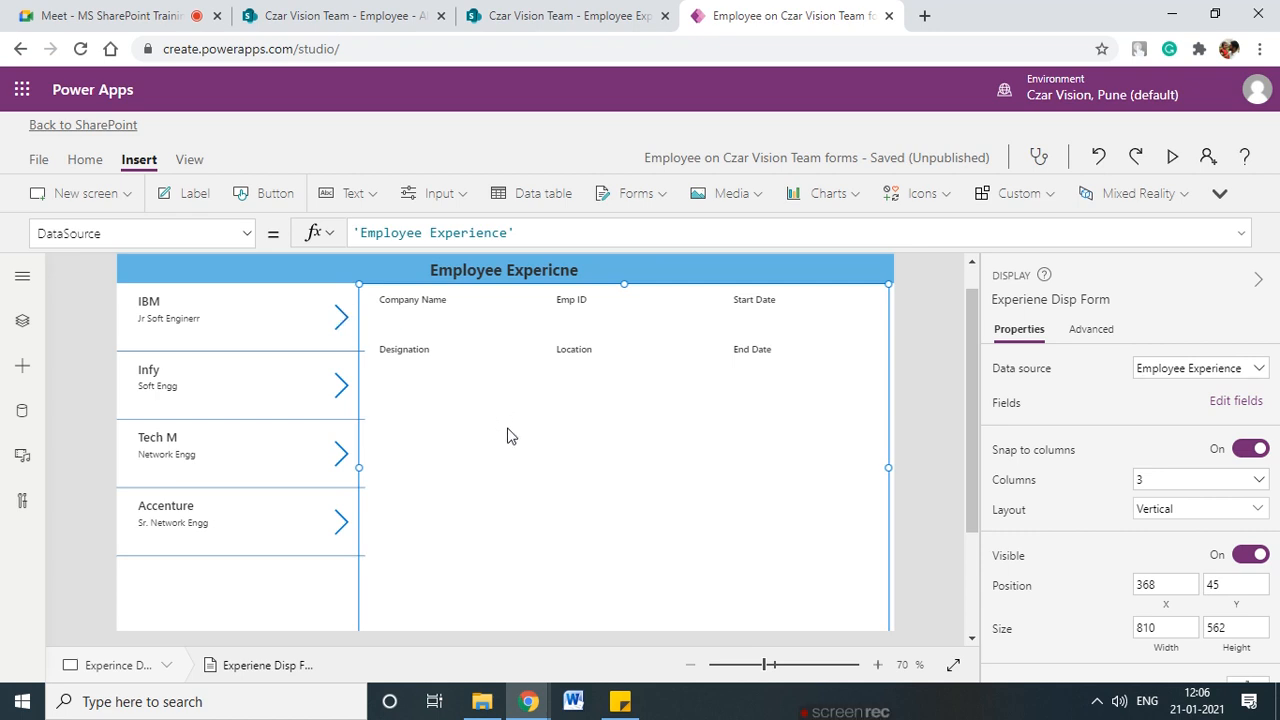
# - Show the Item property of the experience display form in the formula bar
pyautogui.click(250, 237)
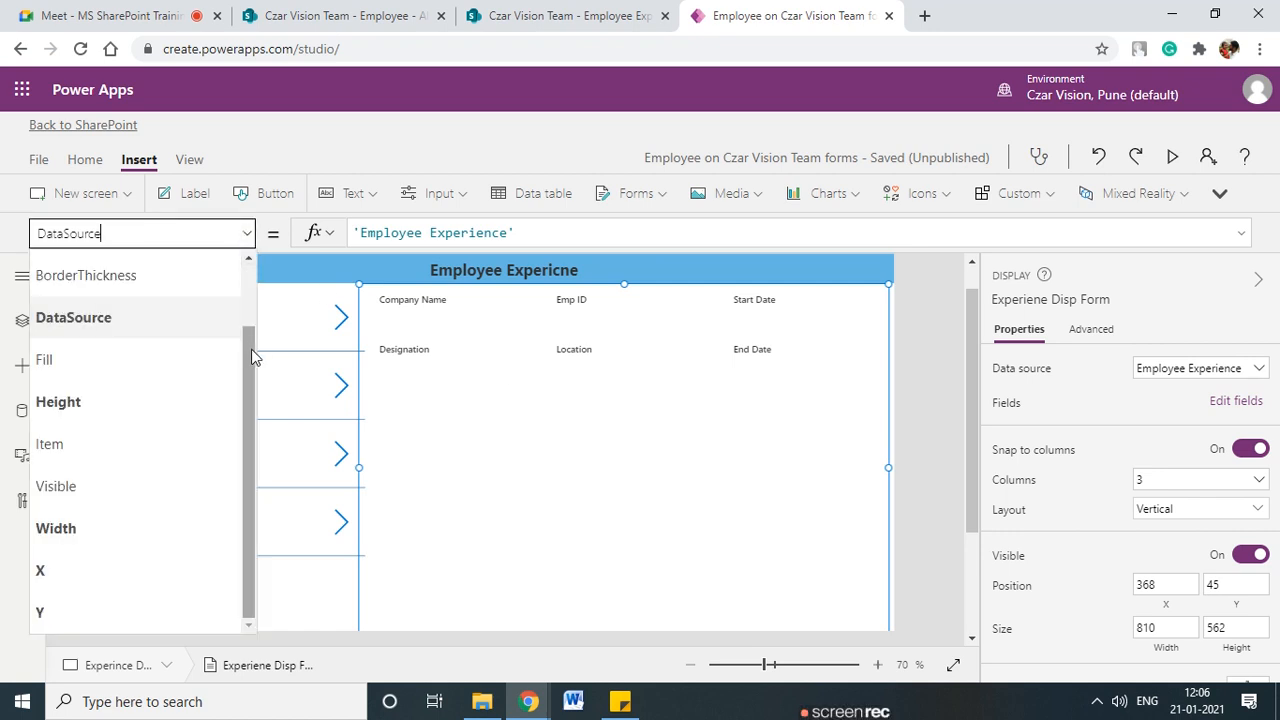
pyautogui.moveTo(251, 354); pyautogui.dragTo(247, 276)
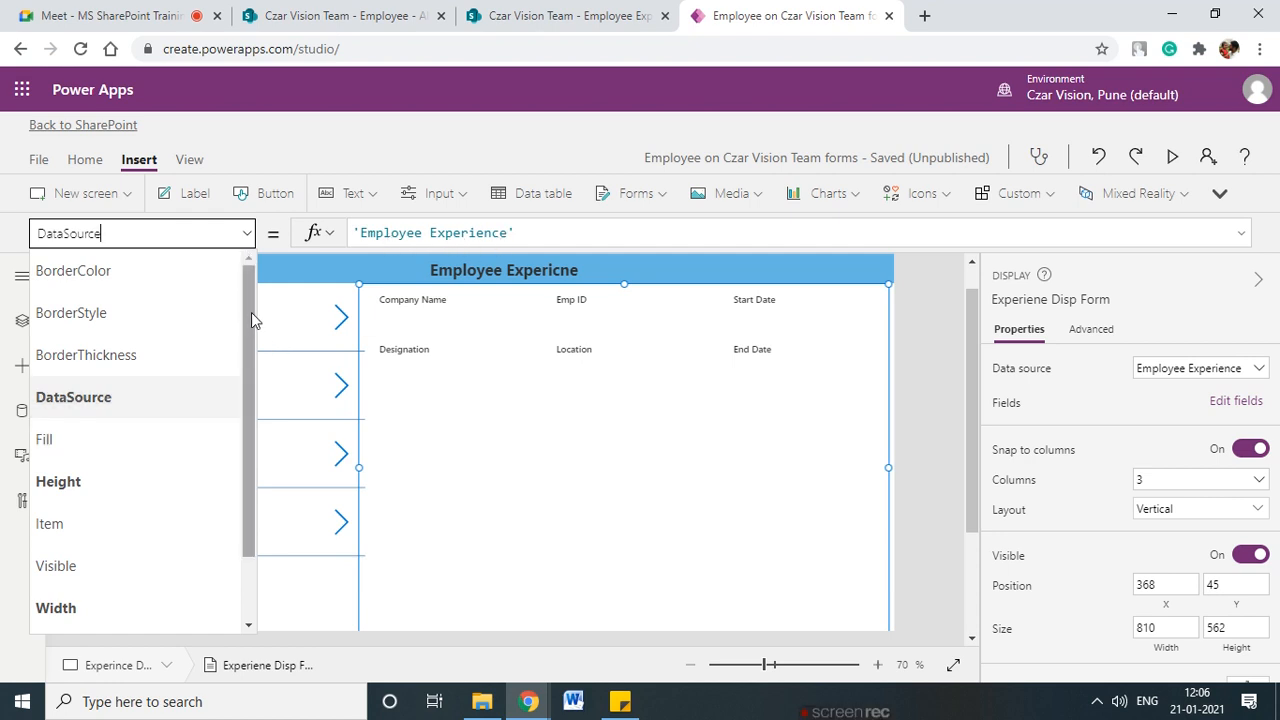
pyautogui.moveTo(252, 318); pyautogui.dragTo(257, 394)
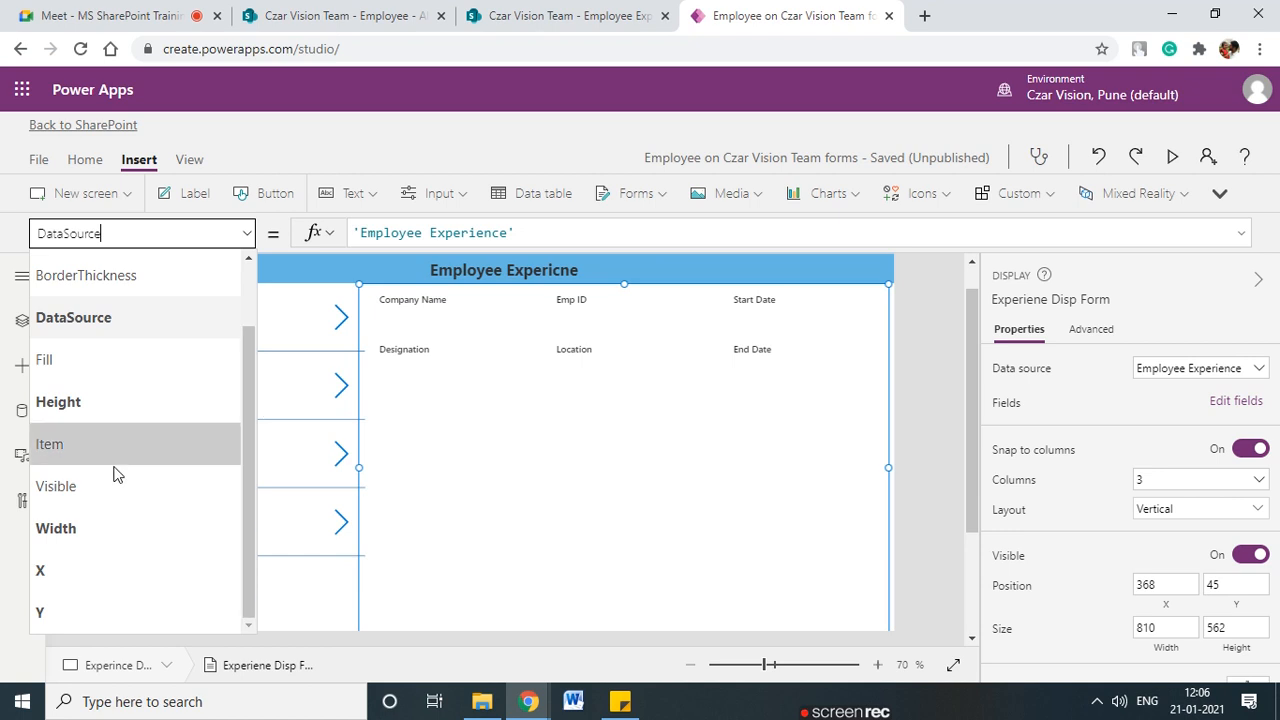
pyautogui.click(78, 455)
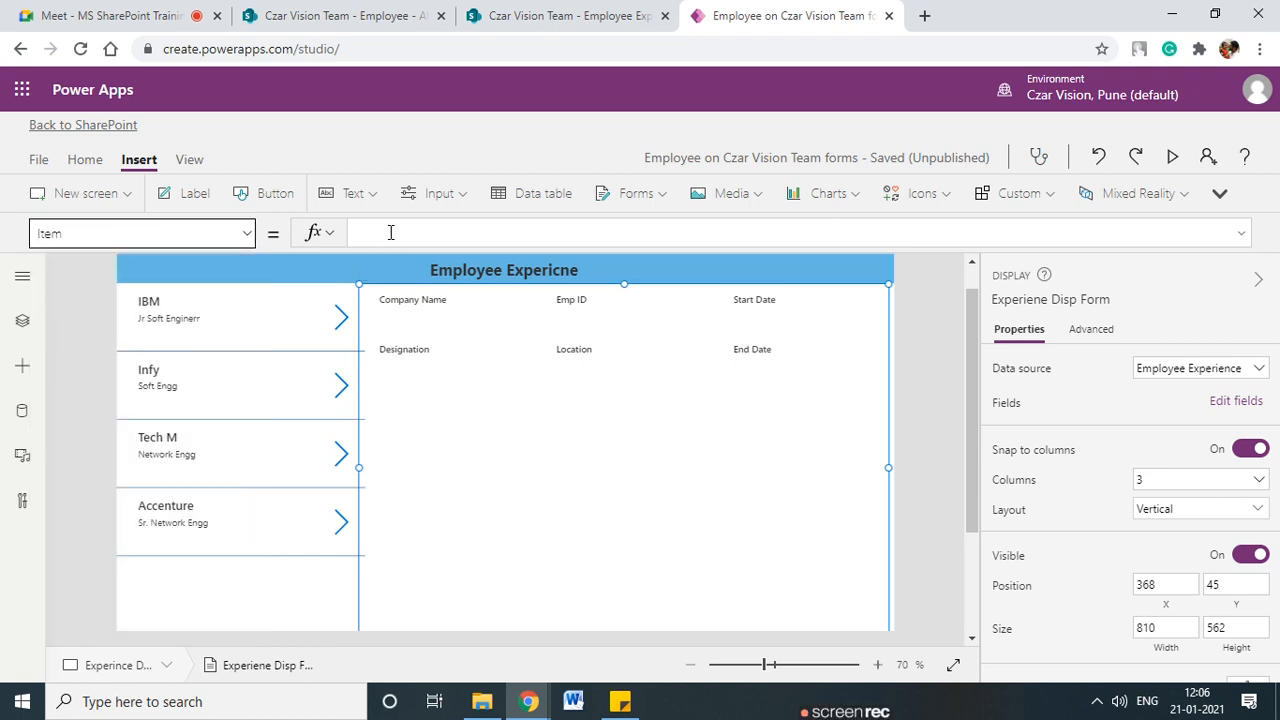
# - Select the experience gallery and show the tree view, collapsing the Title data card and the Employee List Form
pyautogui.click(254, 598)
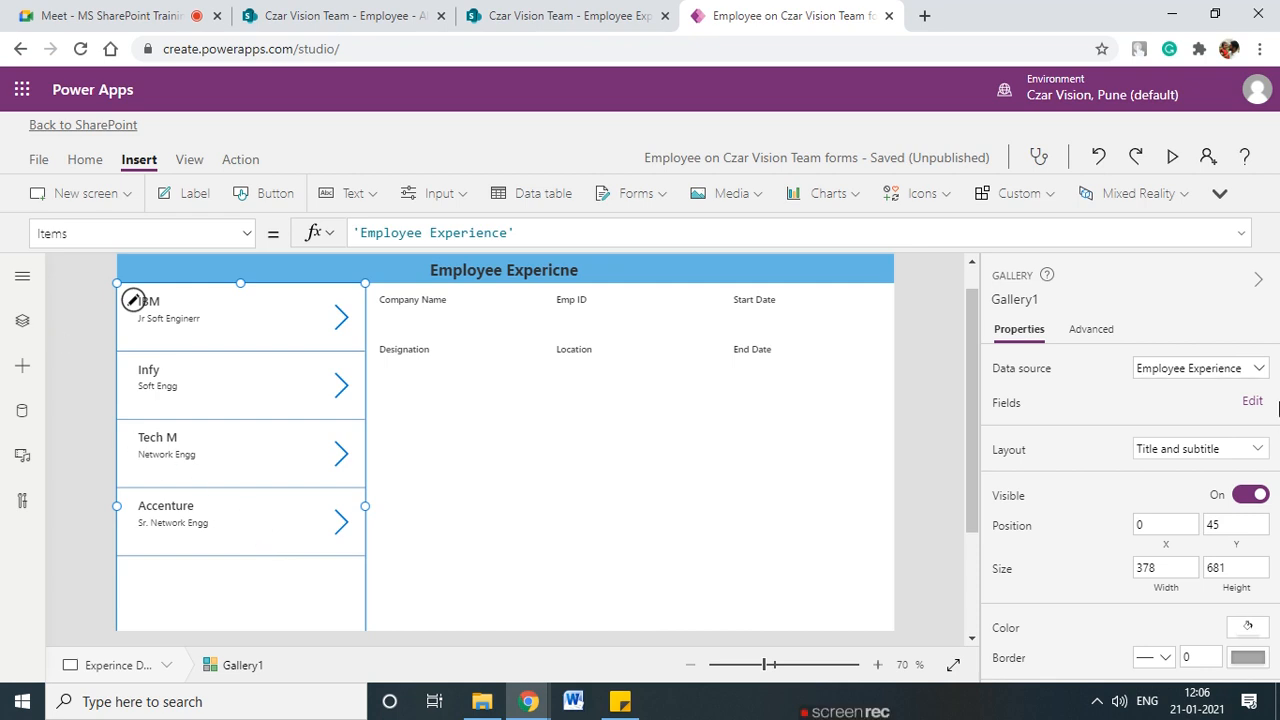
pyautogui.click(22, 276)
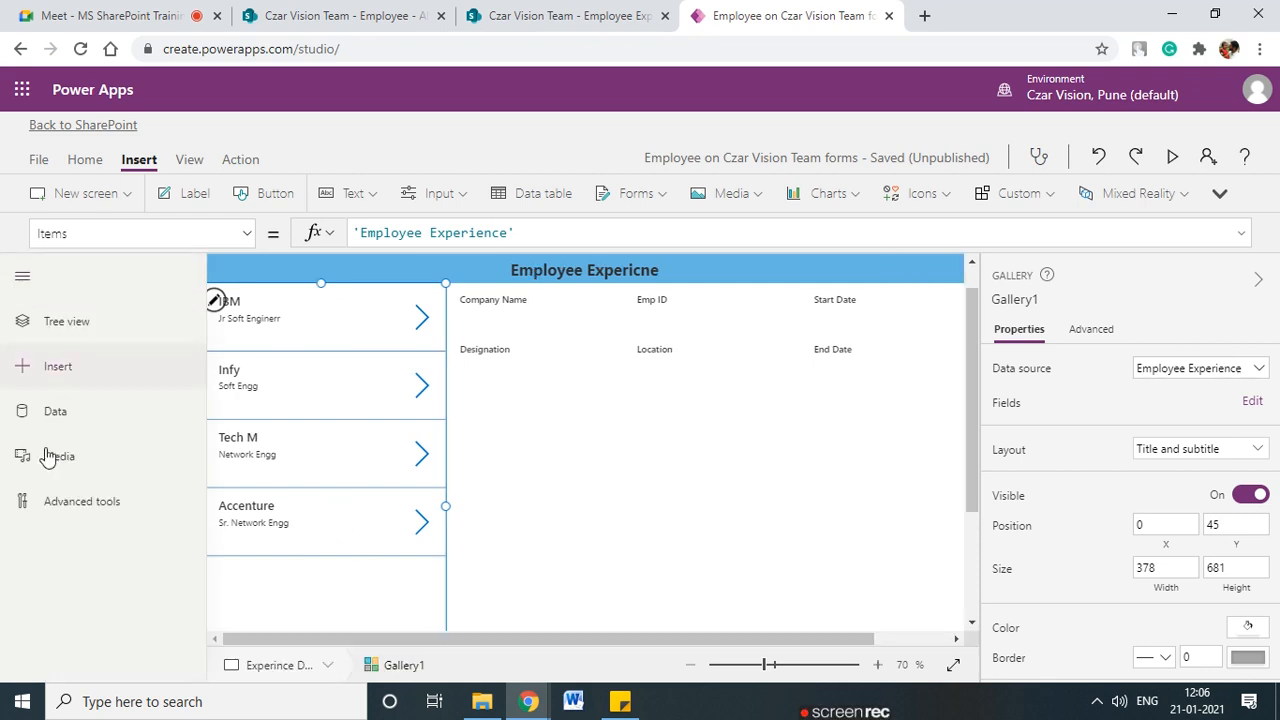
pyautogui.click(28, 330)
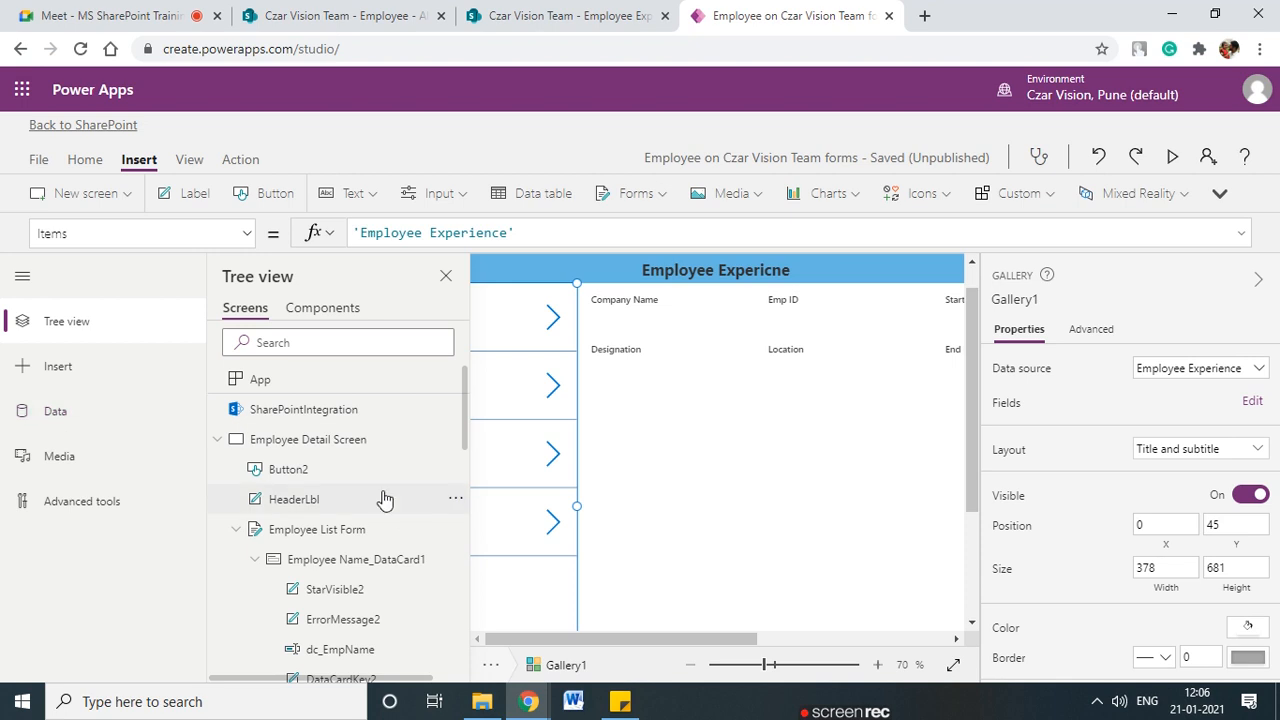
pyautogui.click(22, 276)
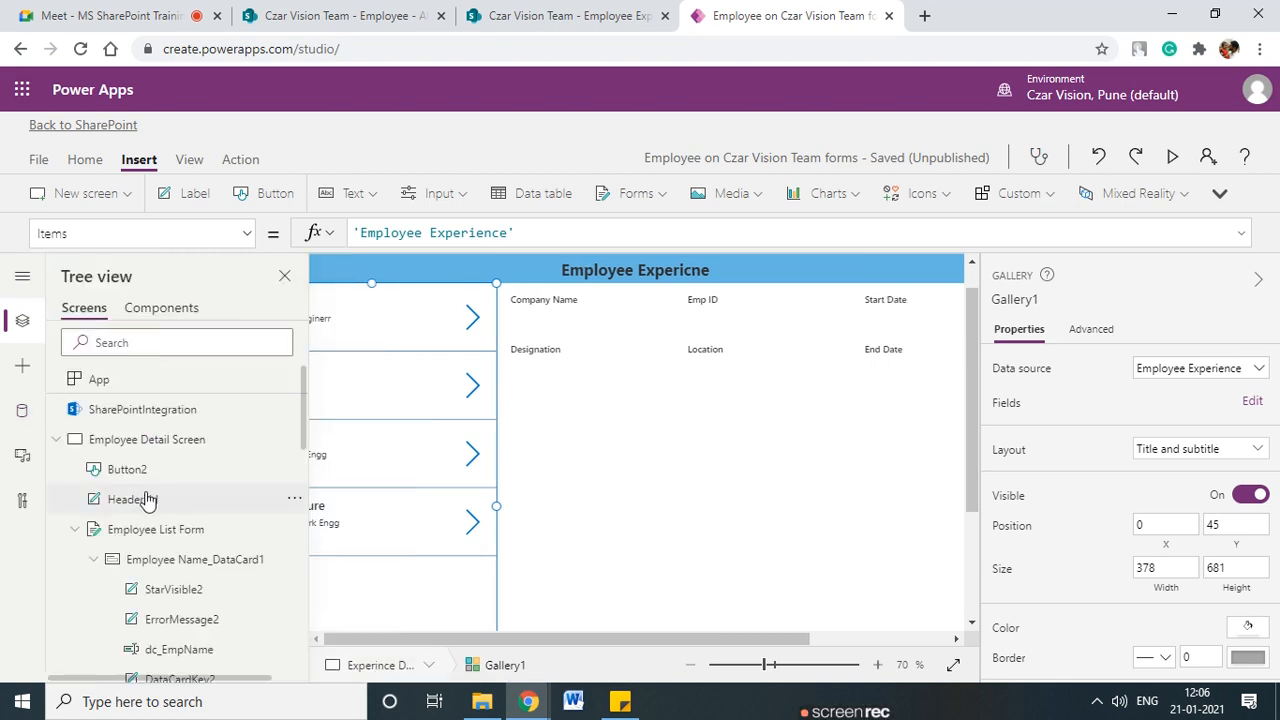
pyautogui.scroll(-3, 148, 510)
pyautogui.click(93, 488)
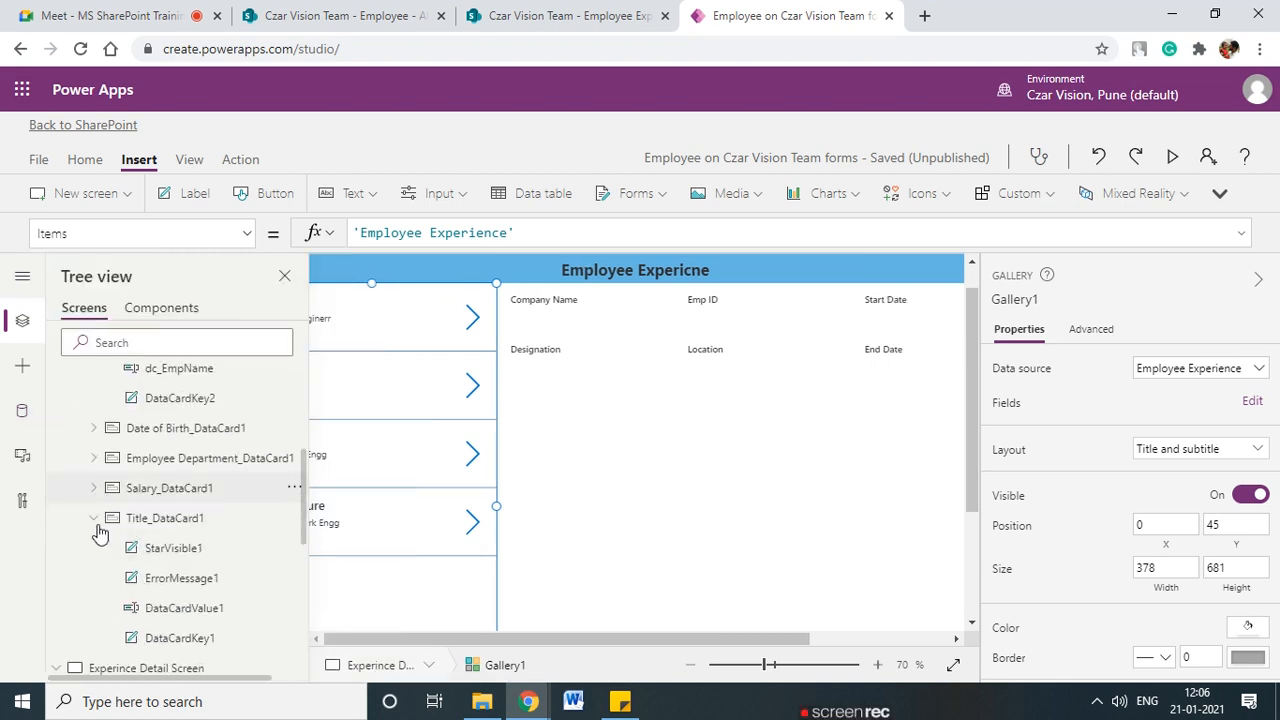
pyautogui.click(93, 518)
pyautogui.scroll(3, 115, 525)
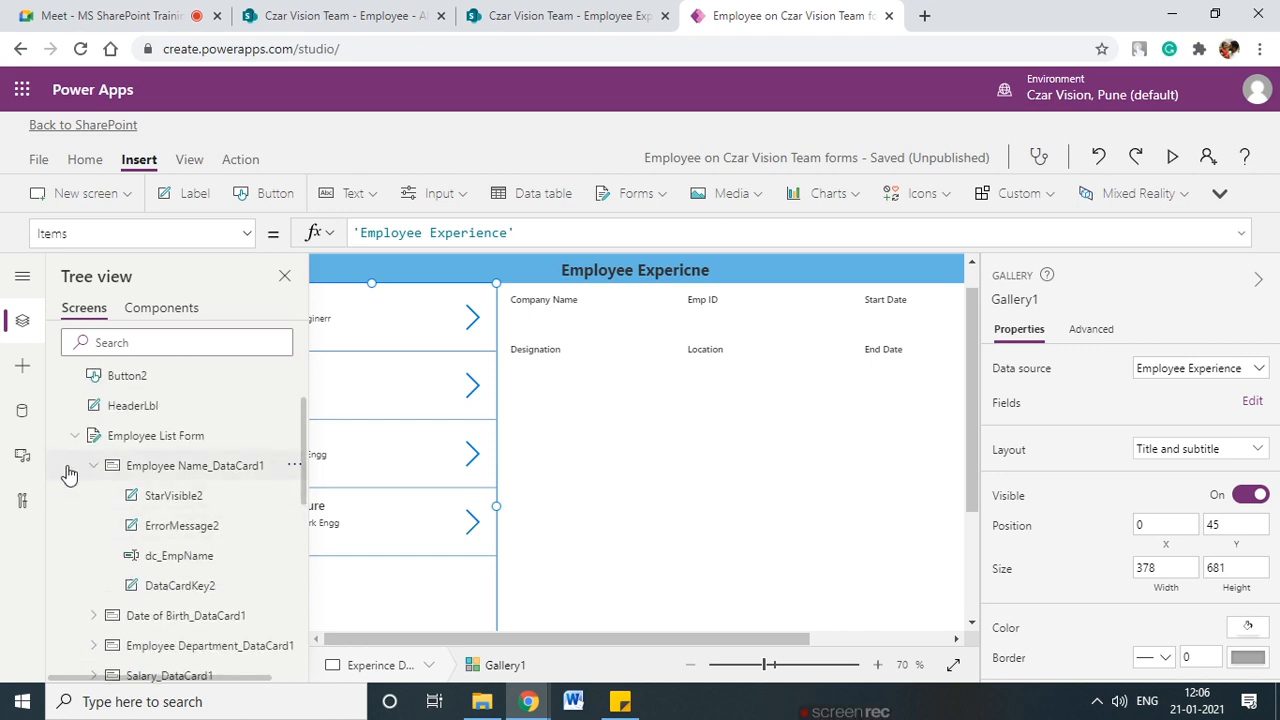
pyautogui.click(80, 438)
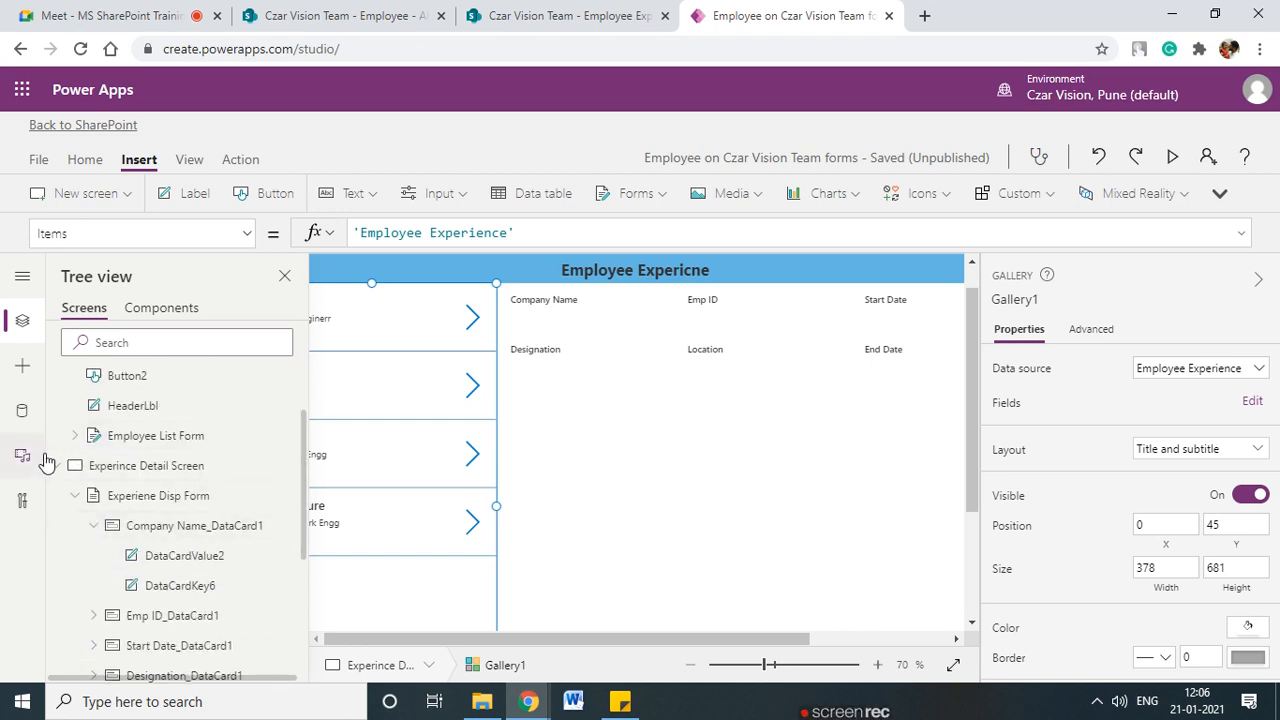
# - Rename the gallery as Emp Exp Gallary and return to the display form with the tree view closed
pyautogui.scroll(-3, 143, 543)
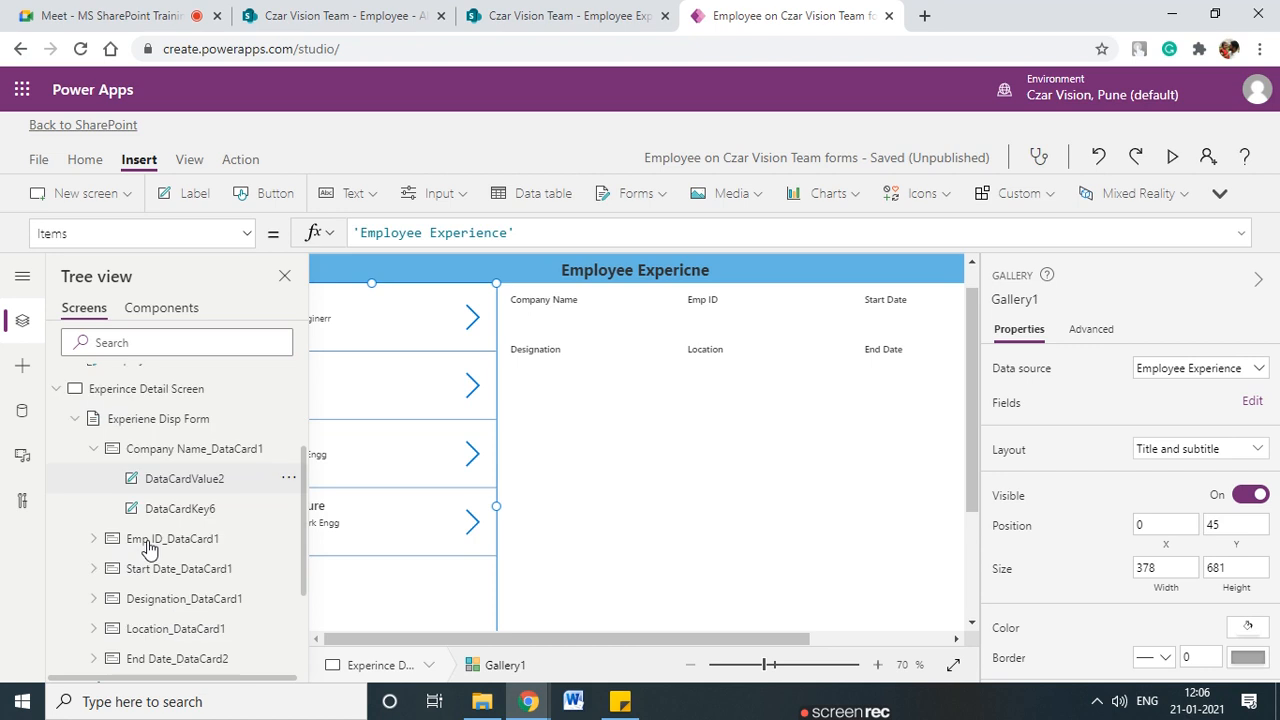
pyautogui.click(288, 538)
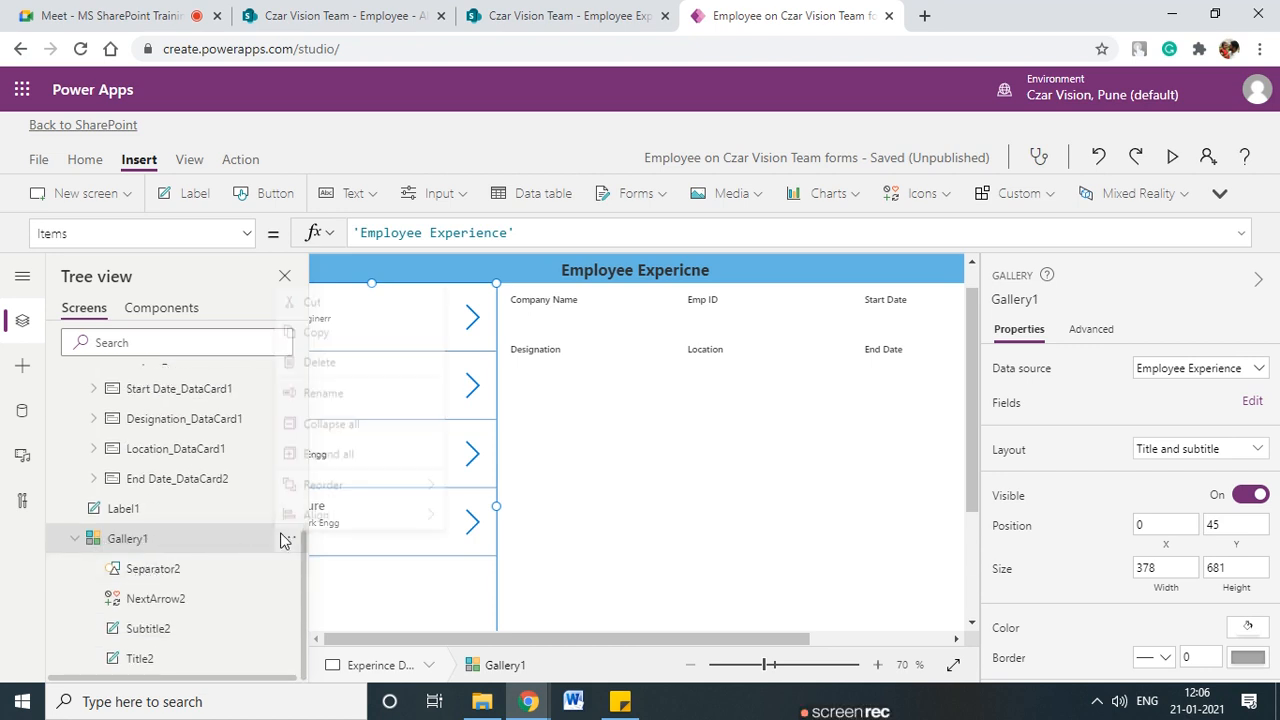
pyautogui.click(323, 390)
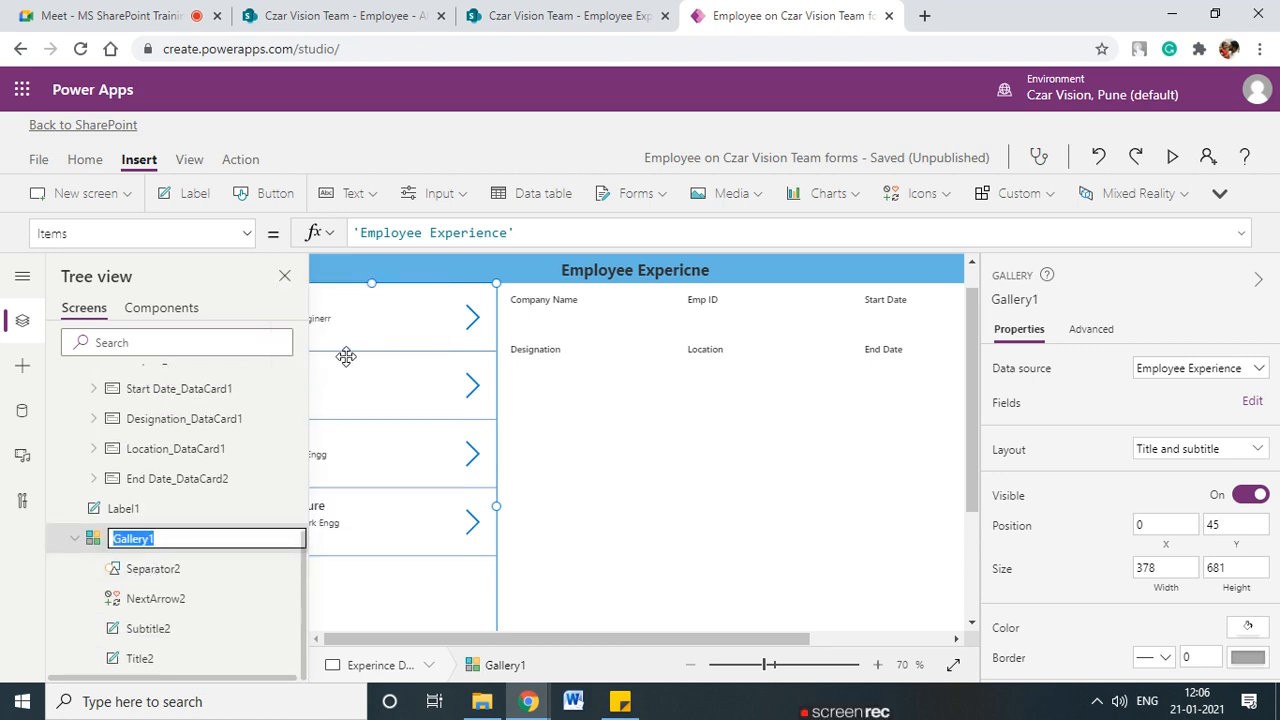
pyautogui.write('Emp Exp')
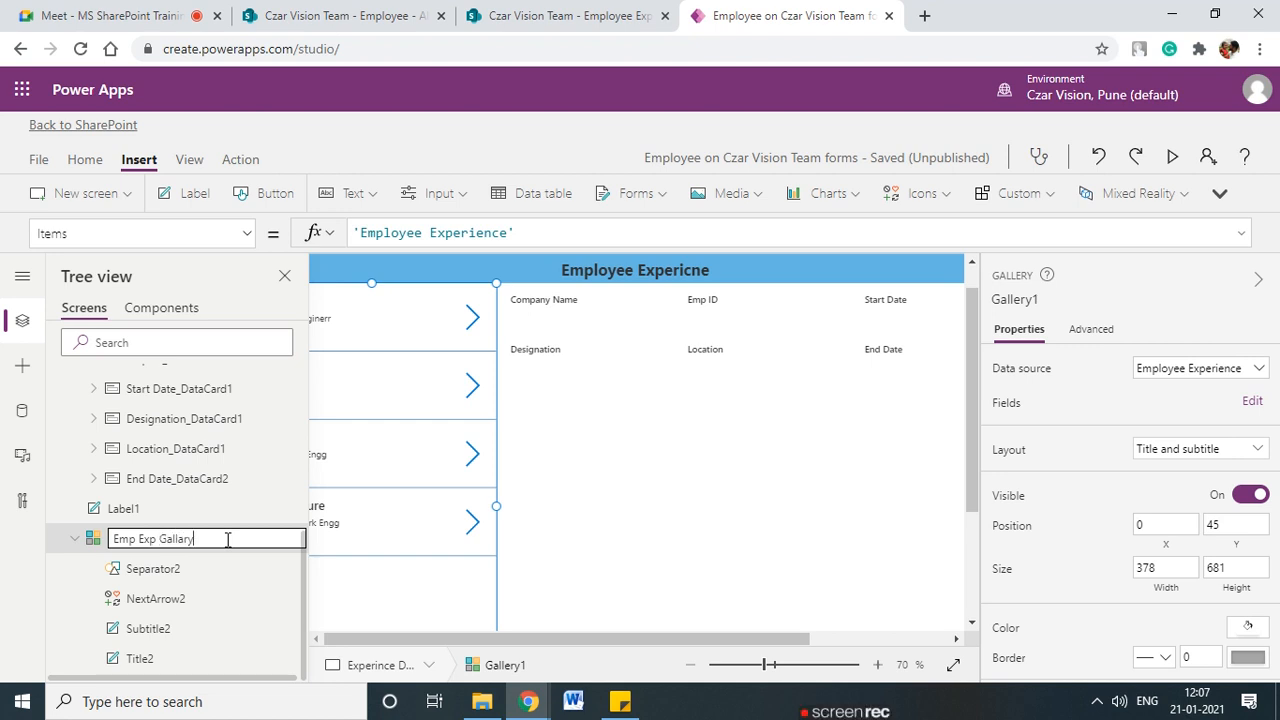
pyautogui.click(616, 540)
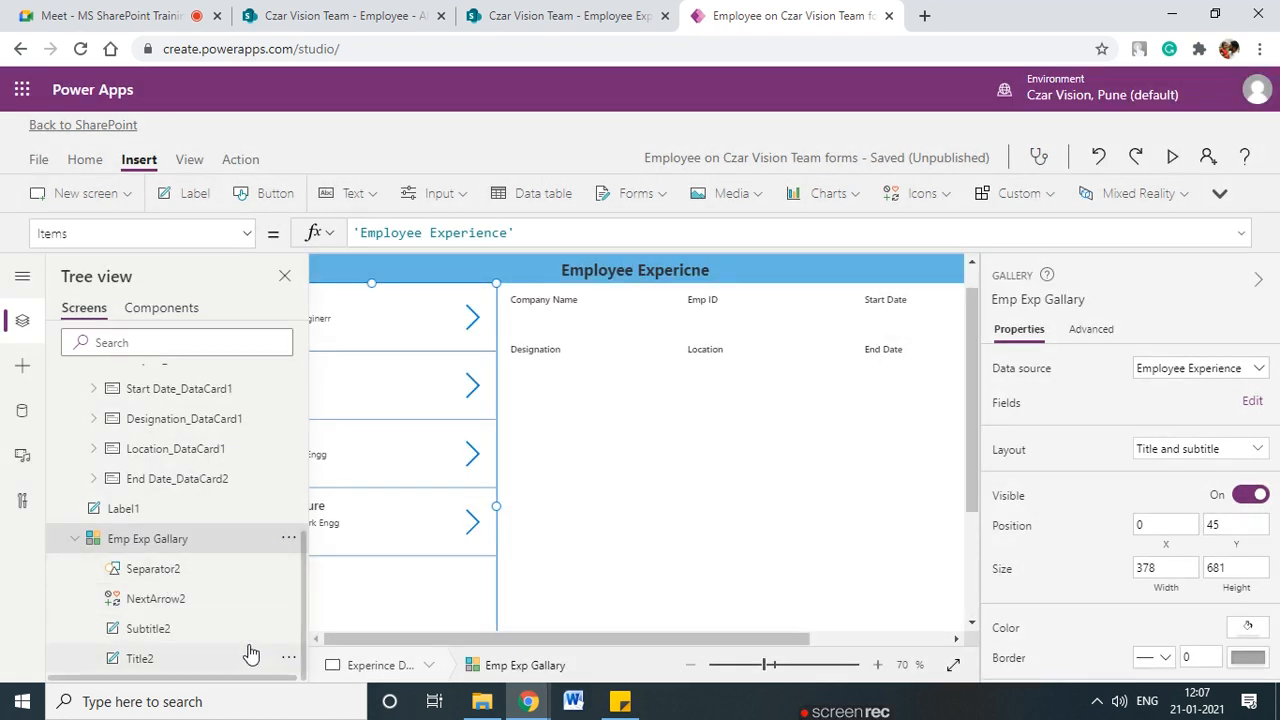
pyautogui.click(636, 514)
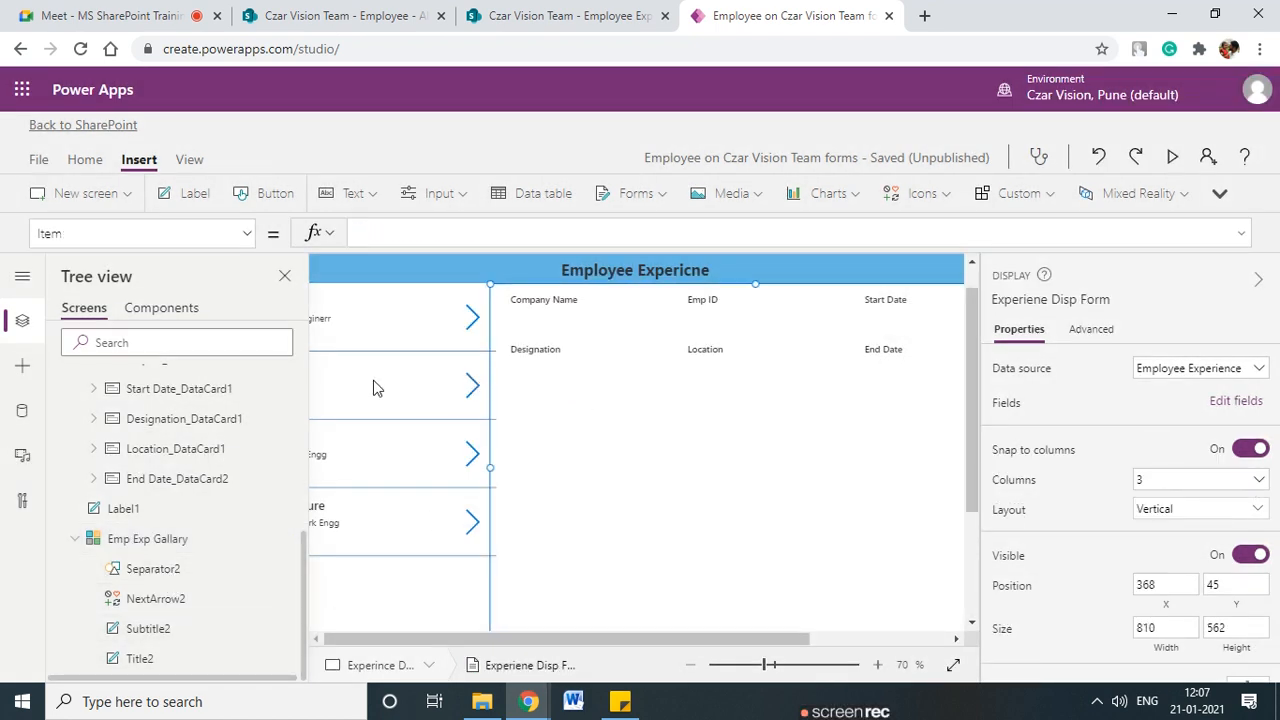
pyautogui.click(284, 276)
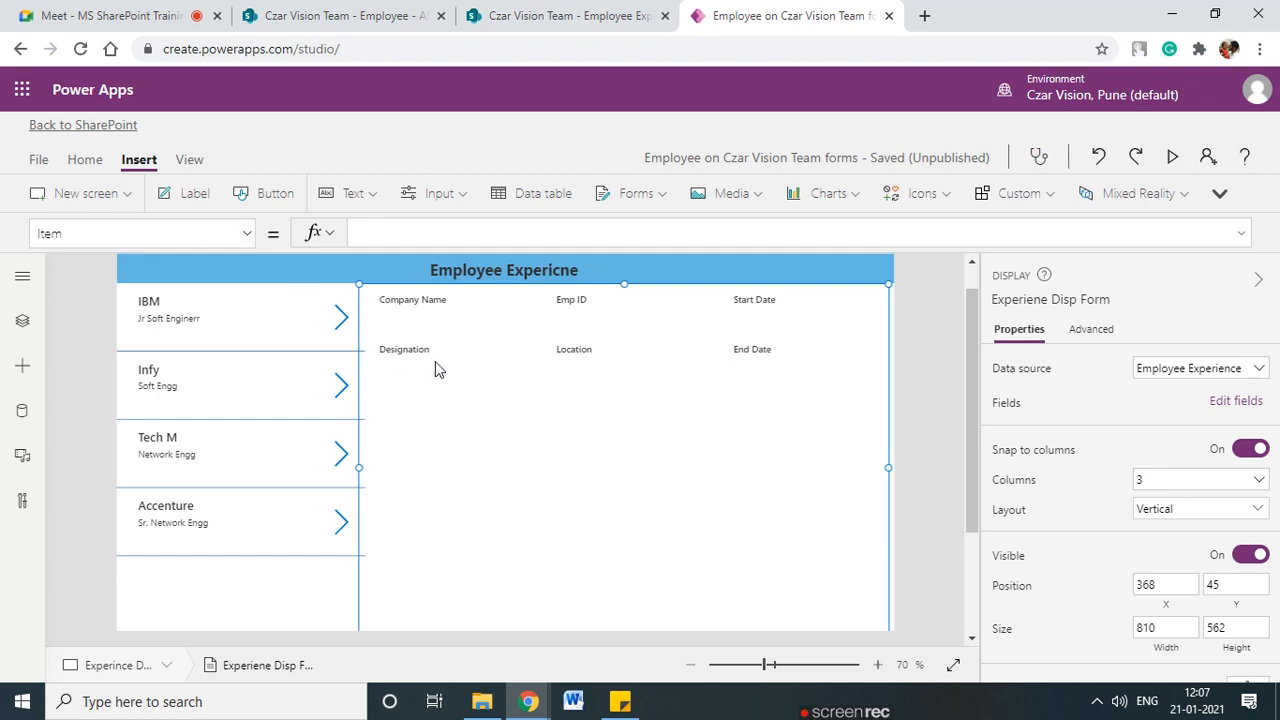
pyautogui.moveTo(366, 282); pyautogui.dragTo(157, 240)
pyautogui.press('BackSpace')
pyautogui.press('BackSpace')
pyautogui.write('em')
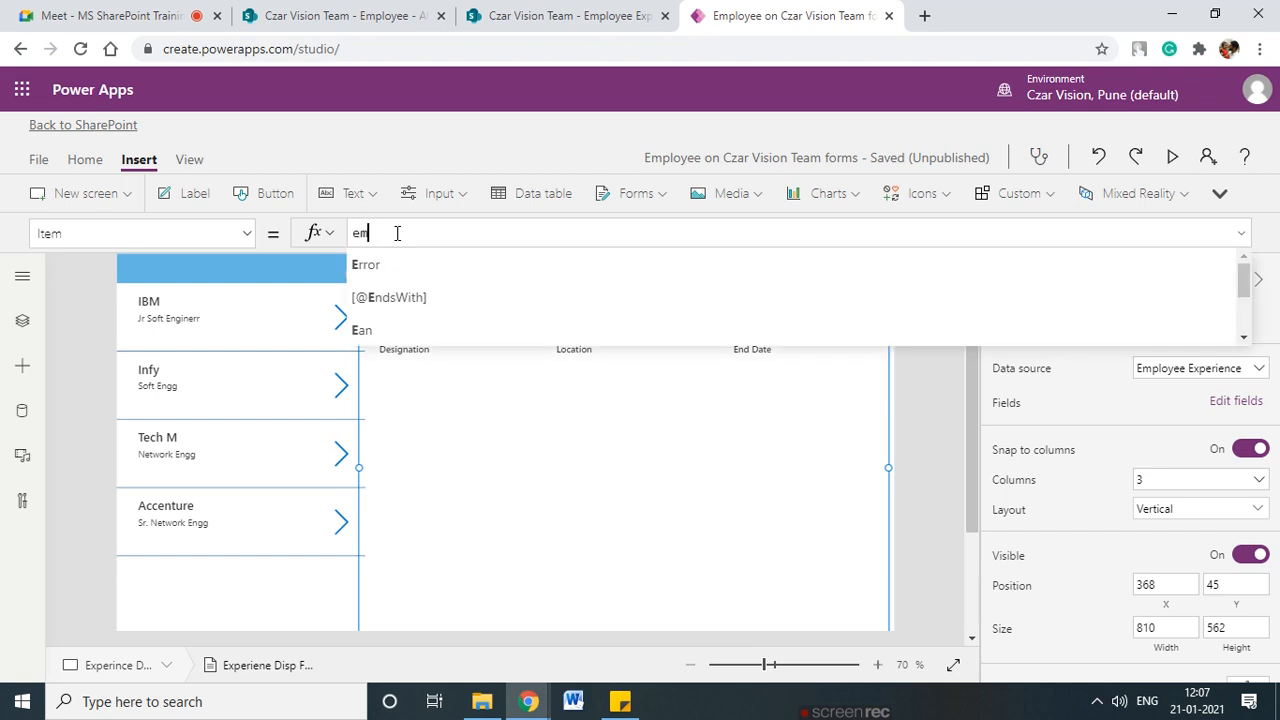
pyautogui.write('p exp')
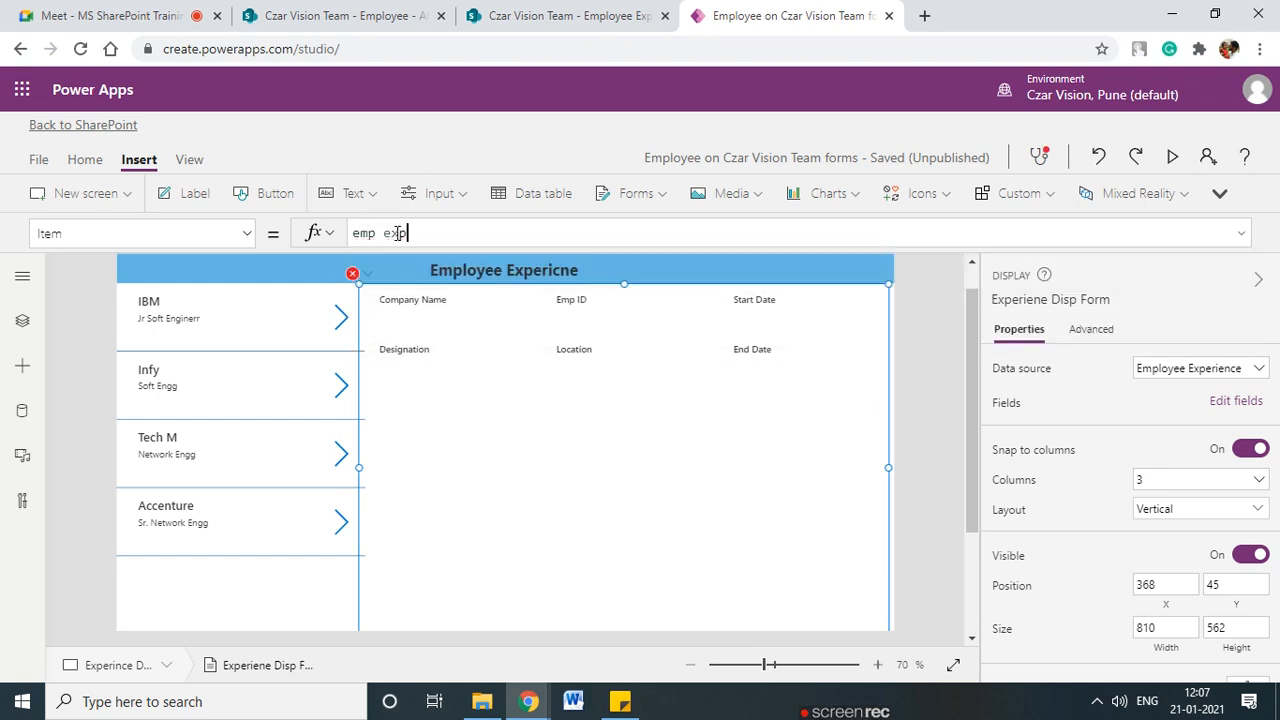
pyautogui.press('BackSpace')
pyautogui.press('BackSpace')
pyautogui.press('BackSpace')
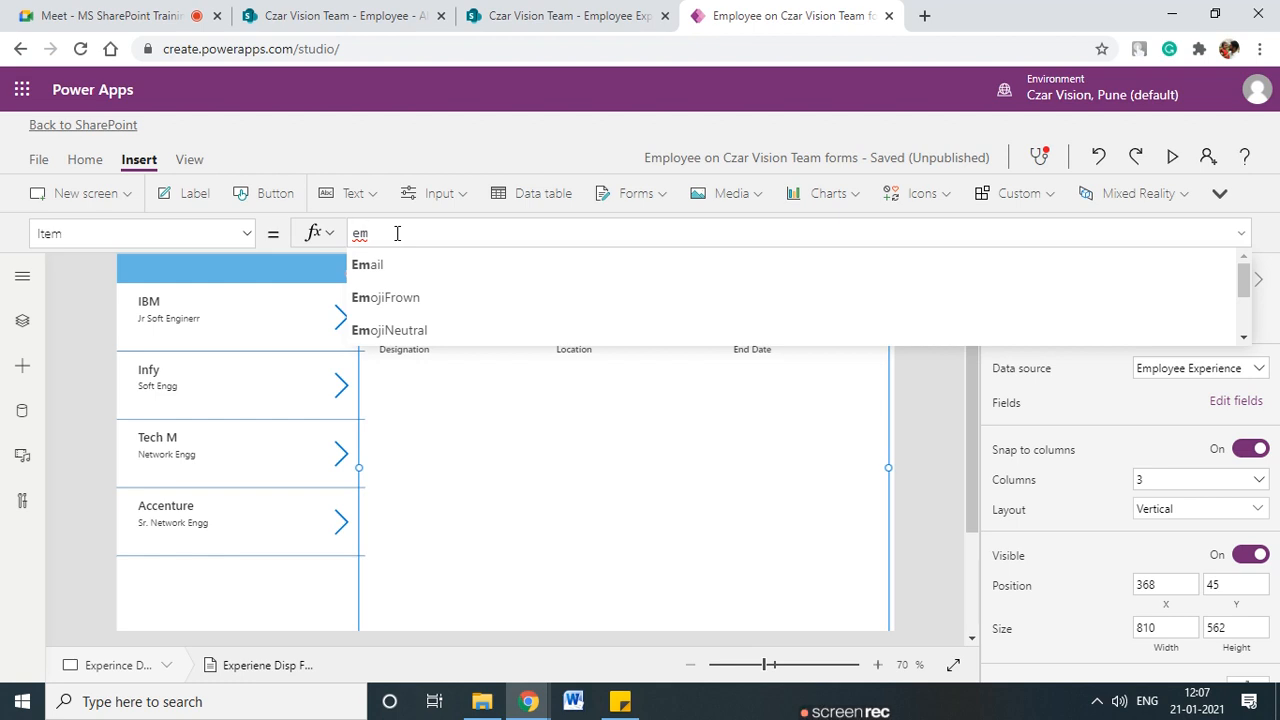
pyautogui.press('BackSpace')
pyautogui.write('p')
# - Set the display form's Item property to 'Emp Exp Gallary'.Selected
pyautogui.write('gala')
pyautogui.write('ll')
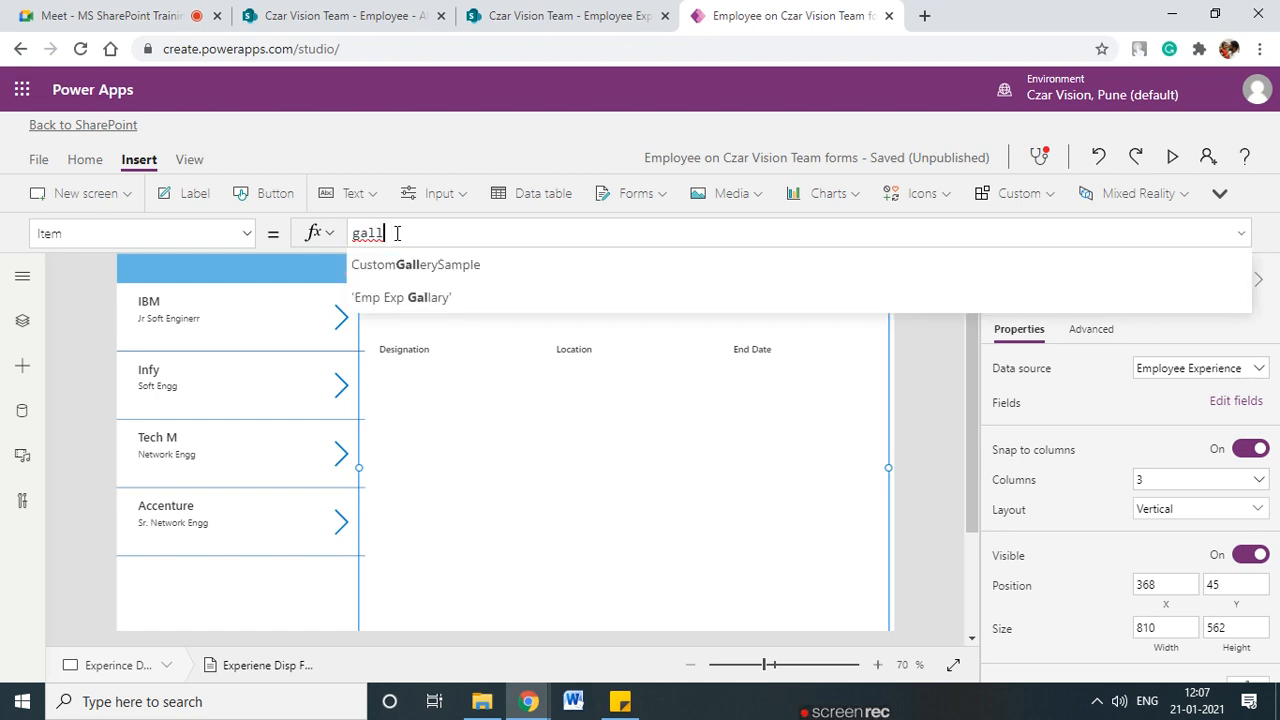
pyautogui.click(438, 300)
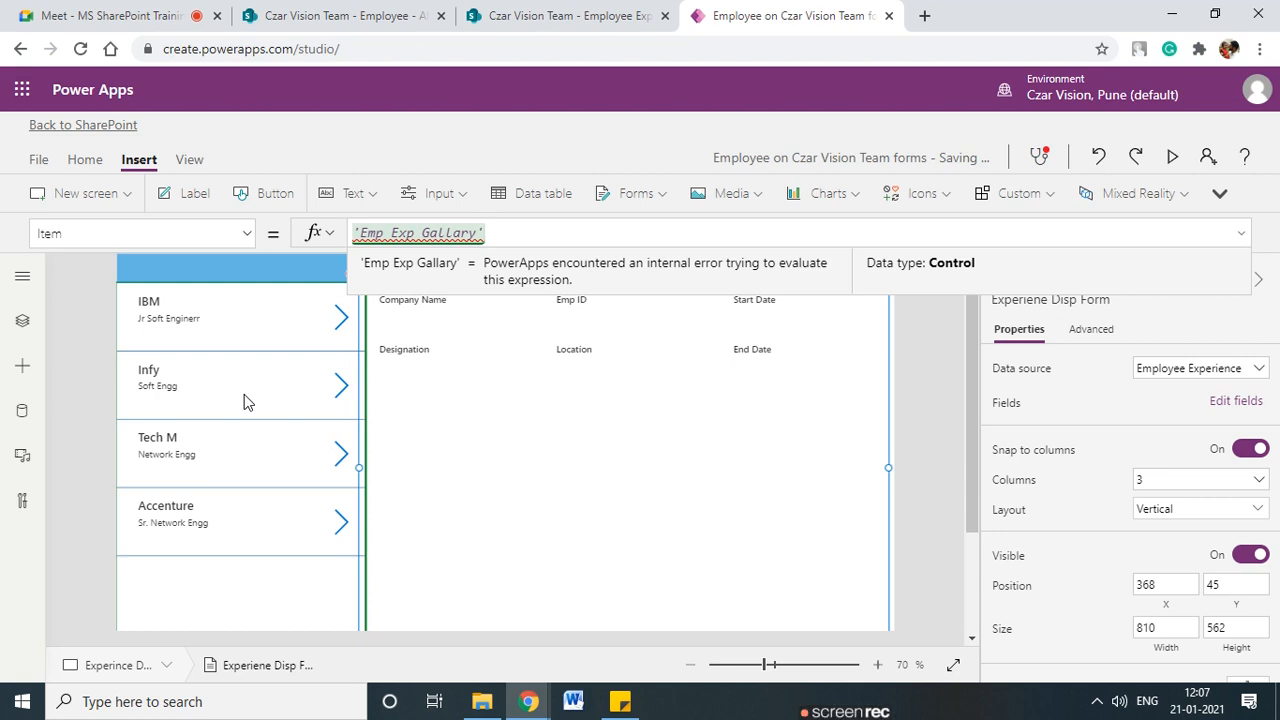
pyautogui.write('.')
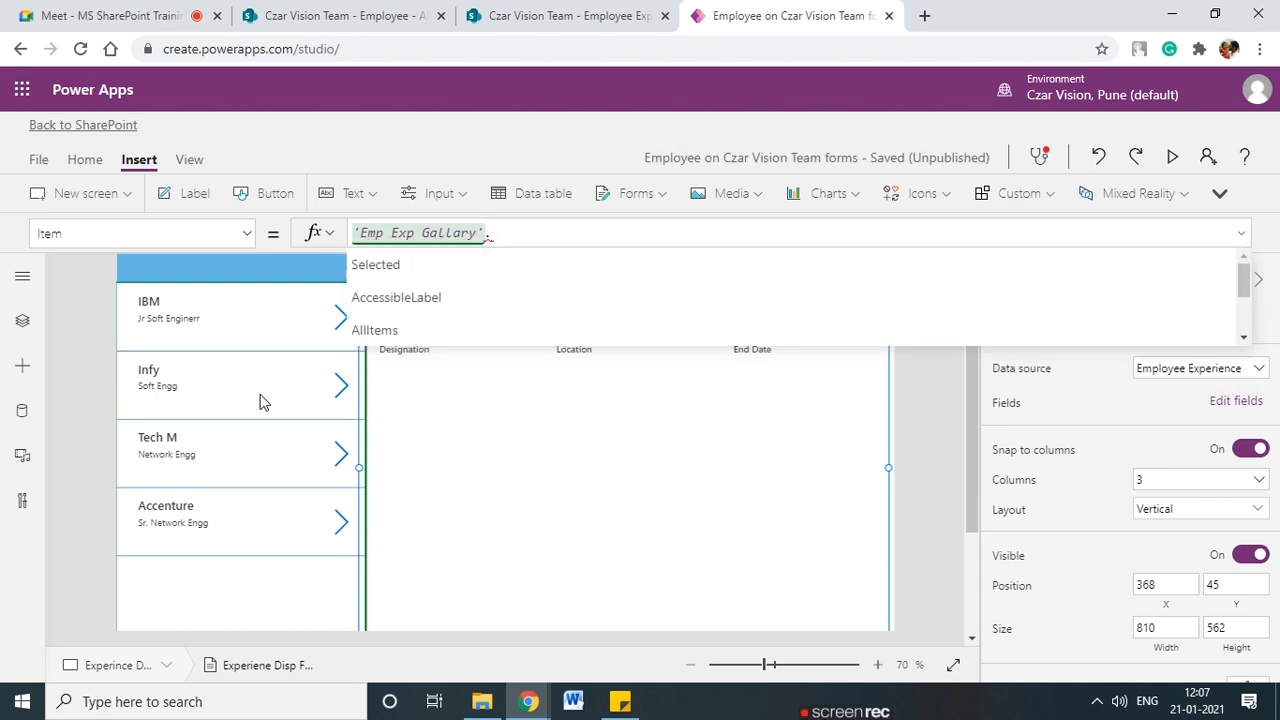
pyautogui.click(389, 279)
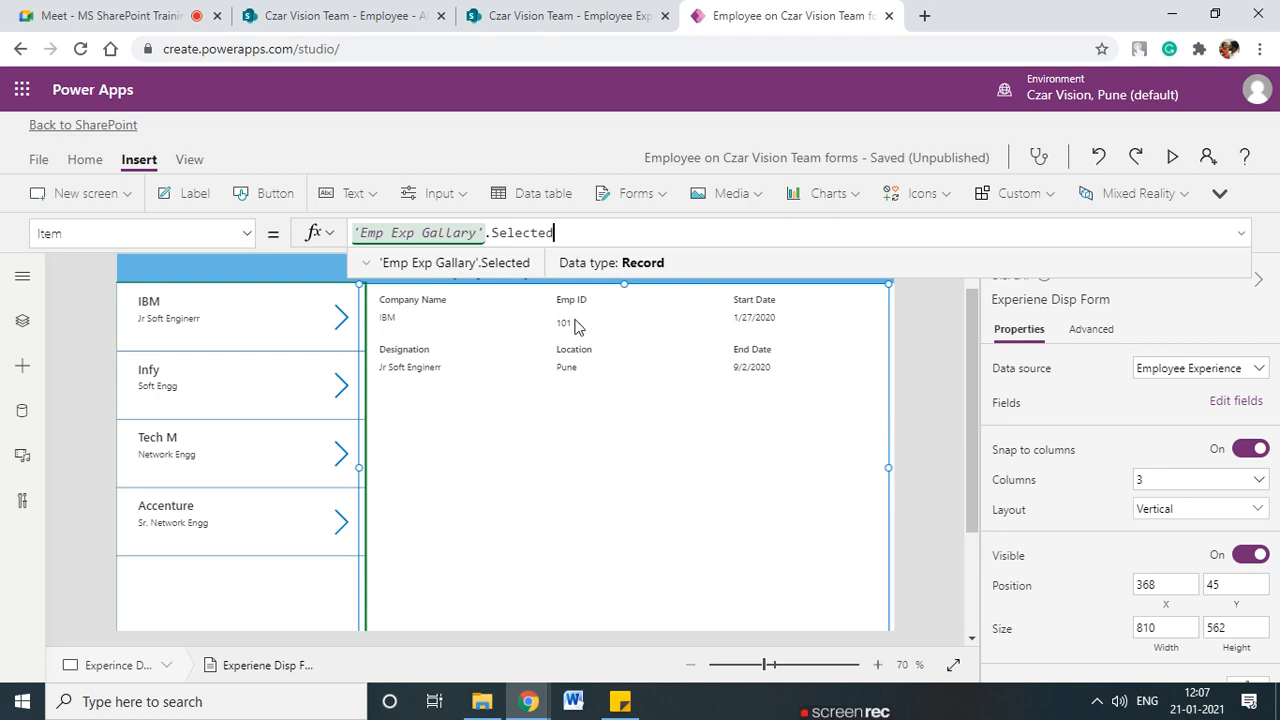
pyautogui.click(590, 470)
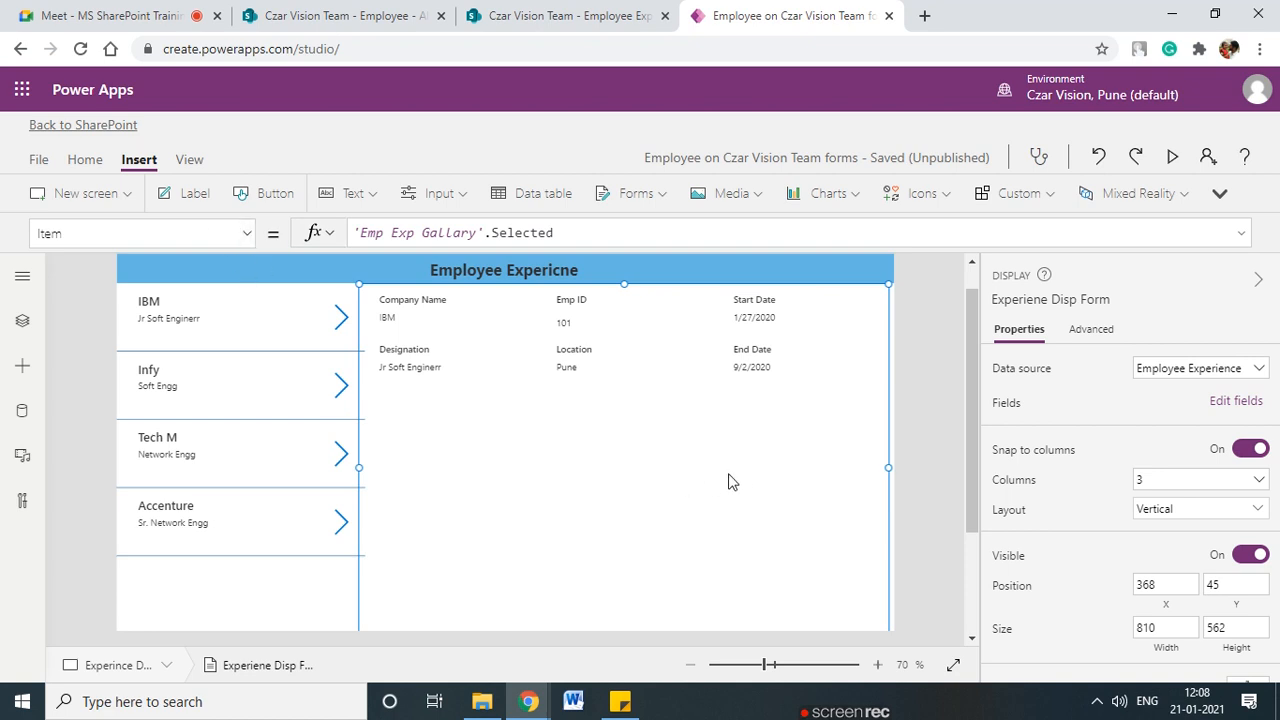
# - Preview the experience screen, test the form with the Infy, Tech M and Accenture gallery entries, and return to the editor
pyautogui.click(1172, 158)
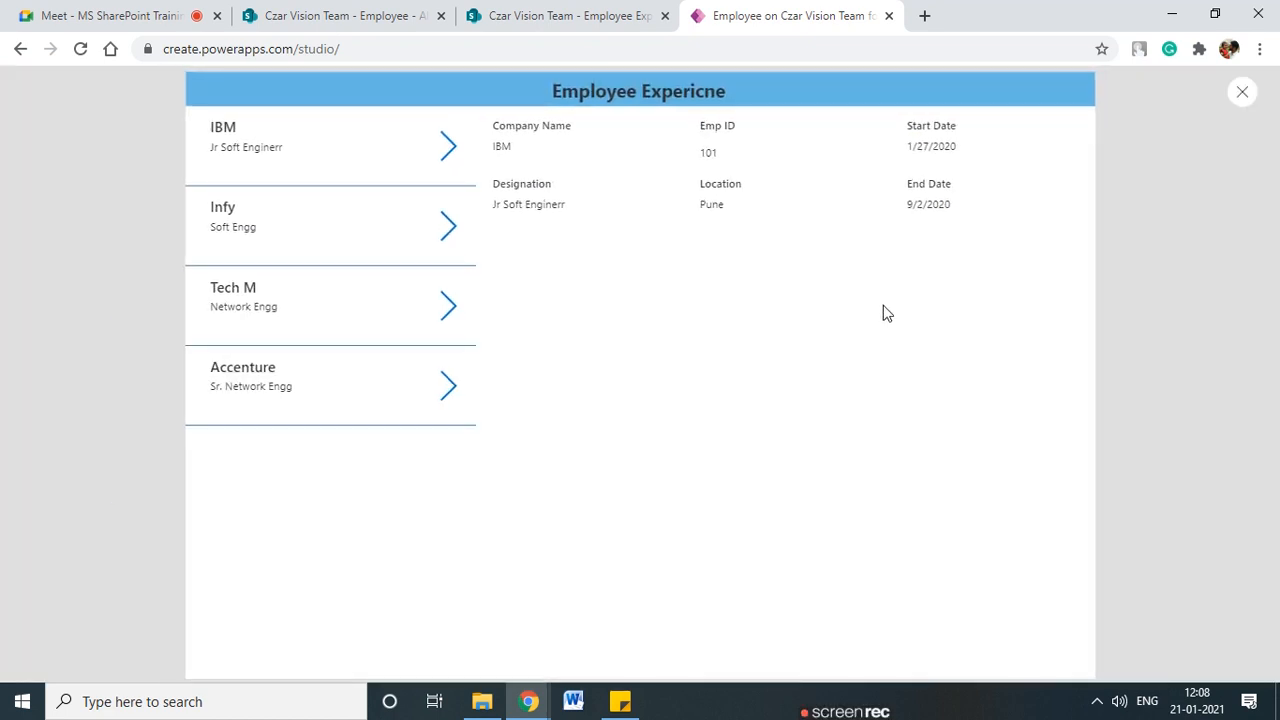
pyautogui.click(453, 236)
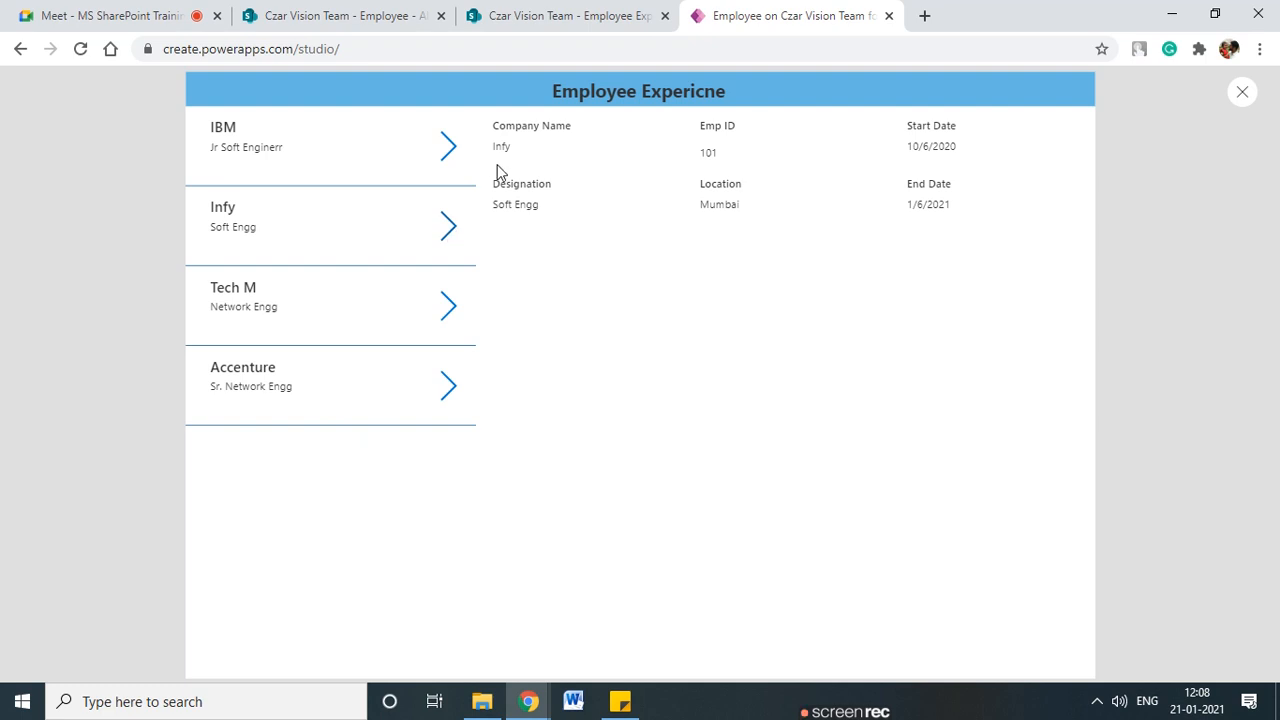
pyautogui.click(446, 306)
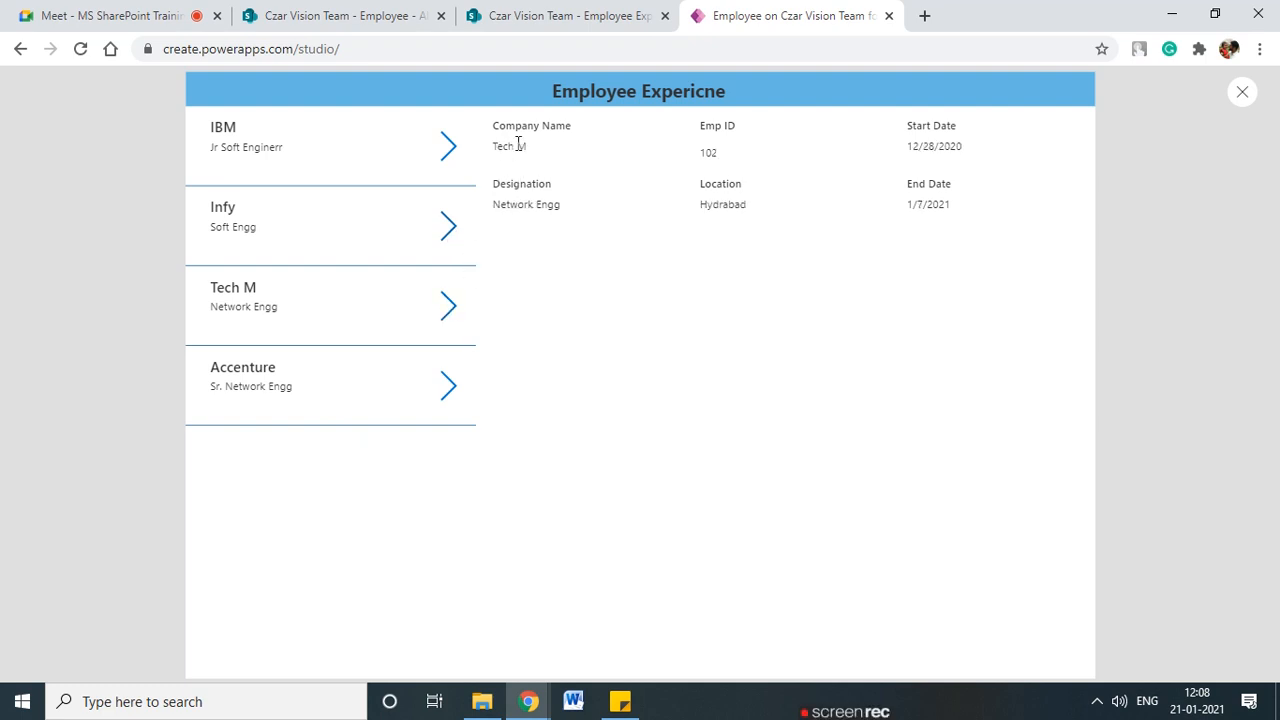
pyautogui.click(449, 386)
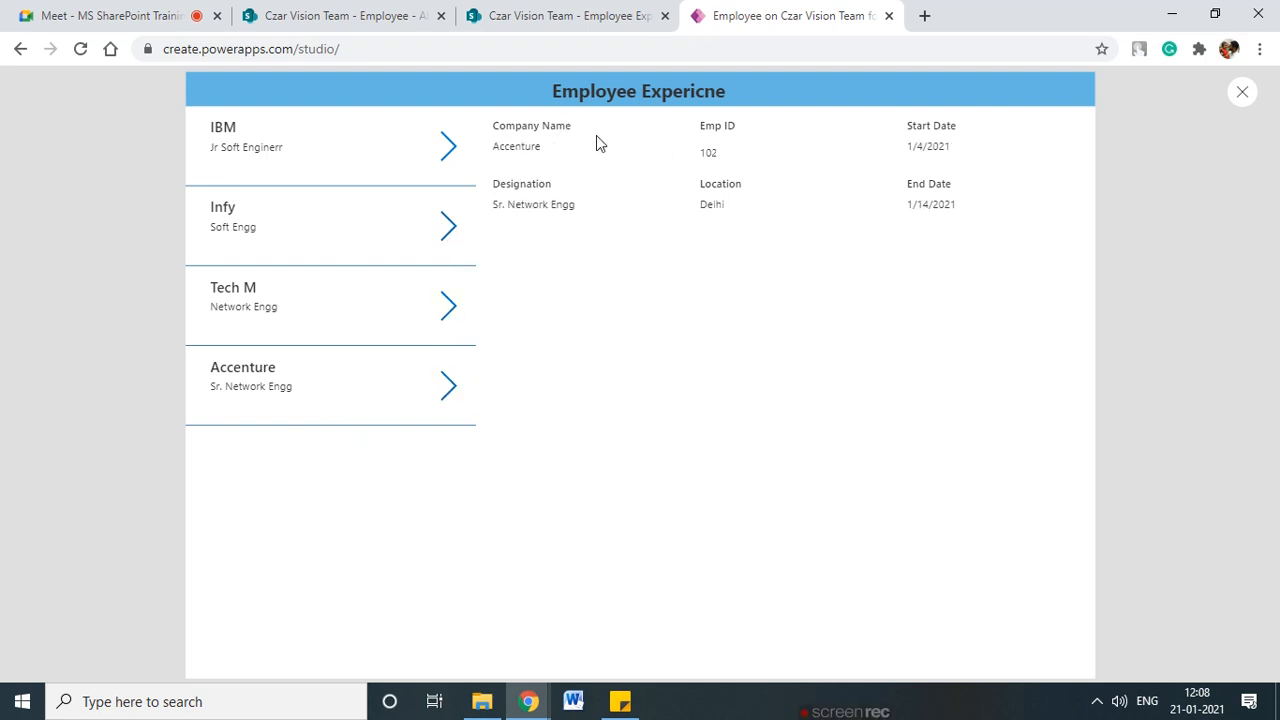
pyautogui.click(1240, 93)
pyautogui.click(829, 444)
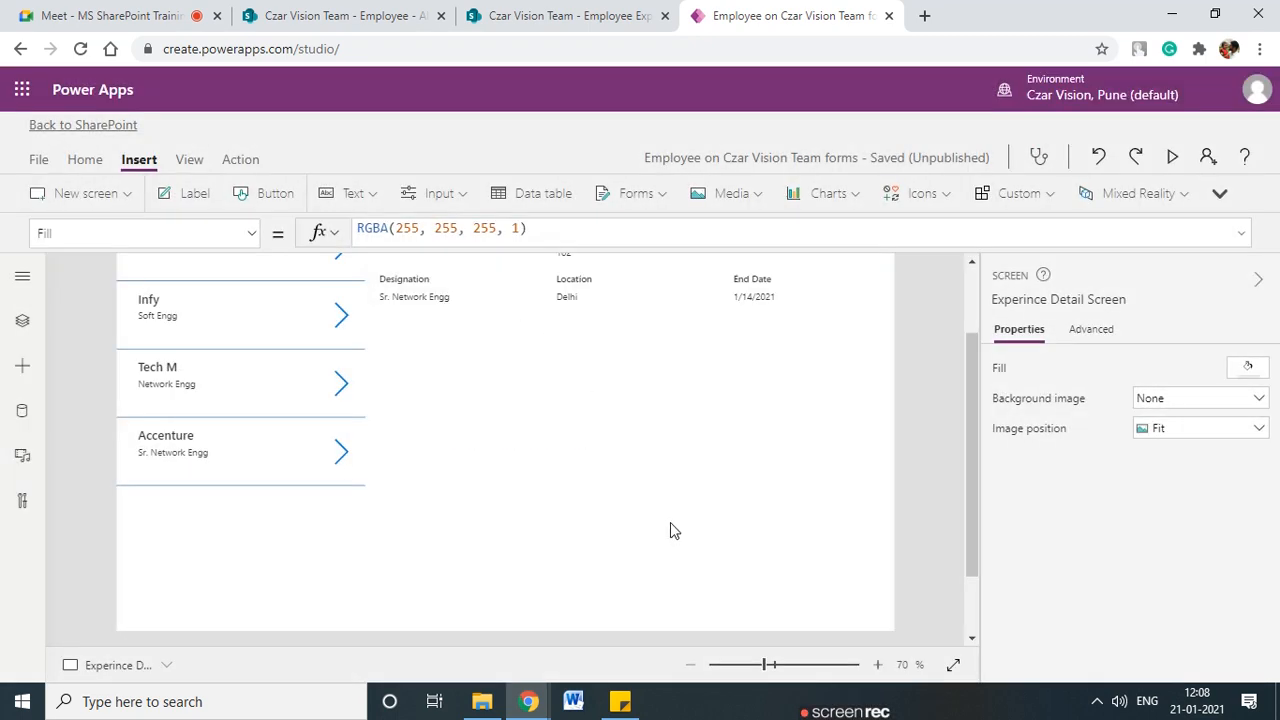
# - Resize the display form so its left edge meets the gallery, at X 378 and 800 wide, and adjust its right edge
pyautogui.click(645, 499)
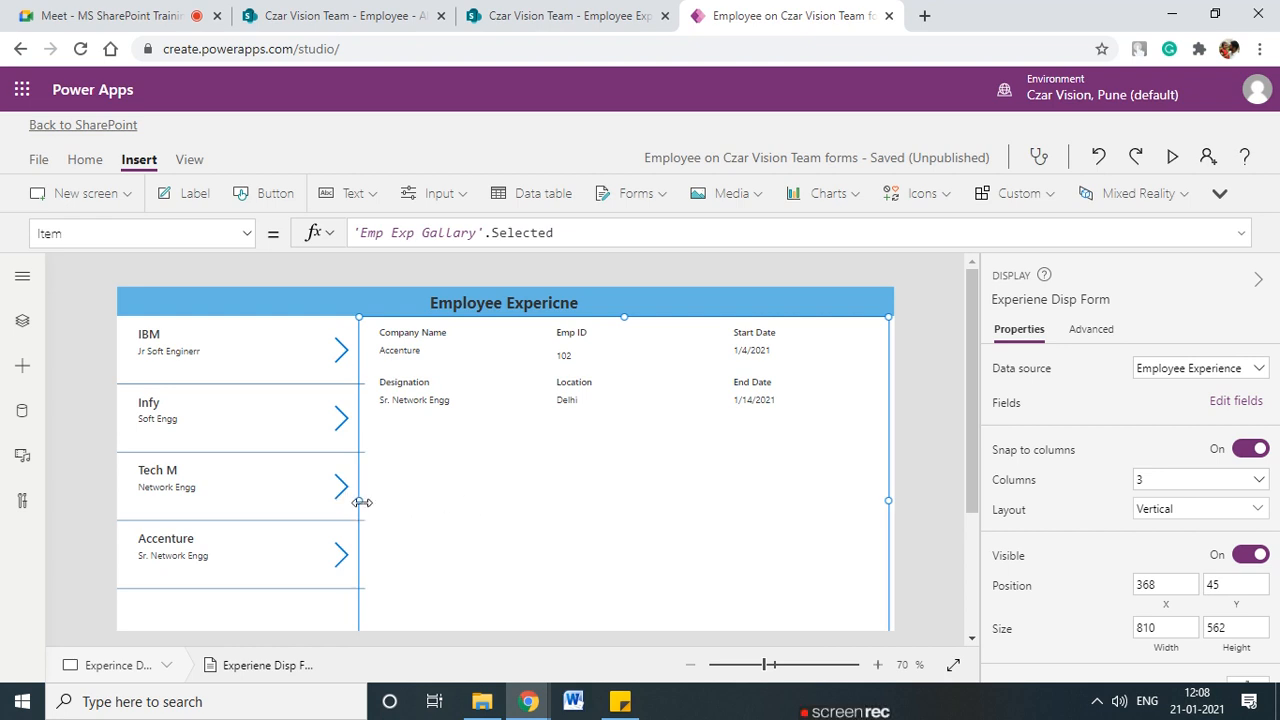
pyautogui.moveTo(366, 507); pyautogui.dragTo(369, 508)
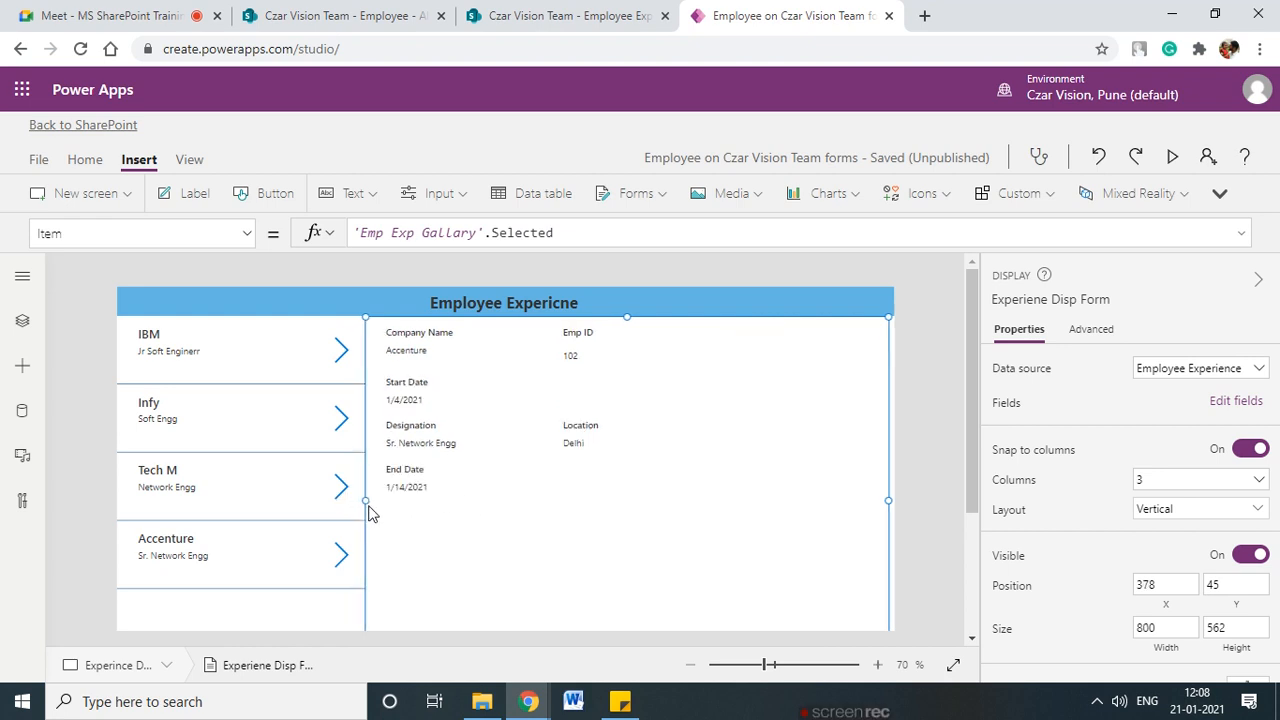
pyautogui.moveTo(892, 498); pyautogui.dragTo(899, 498)
pyautogui.moveTo(960, 455); pyautogui.dragTo(962, 420)
# - Give the Emp Exp Gallary a solid border with a thickness of 2
pyautogui.click(277, 600)
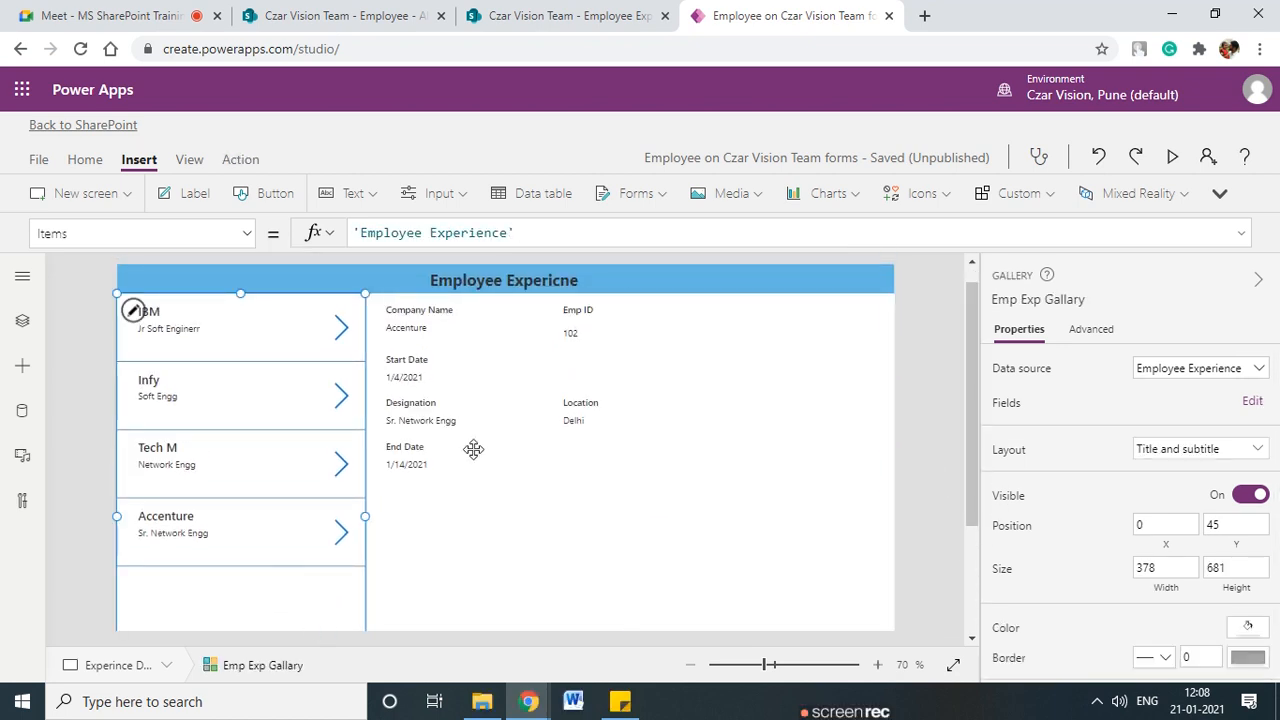
pyautogui.scroll(-1, 1195, 477)
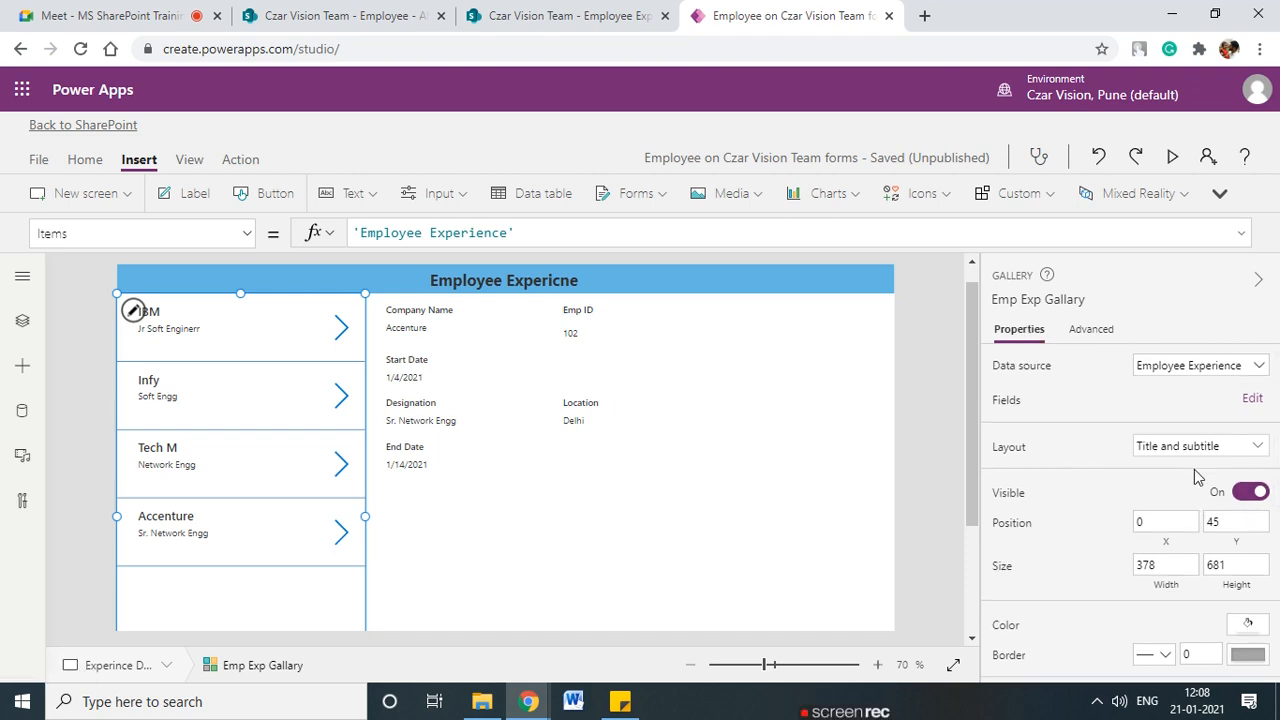
pyautogui.scroll(-3, 1195, 477)
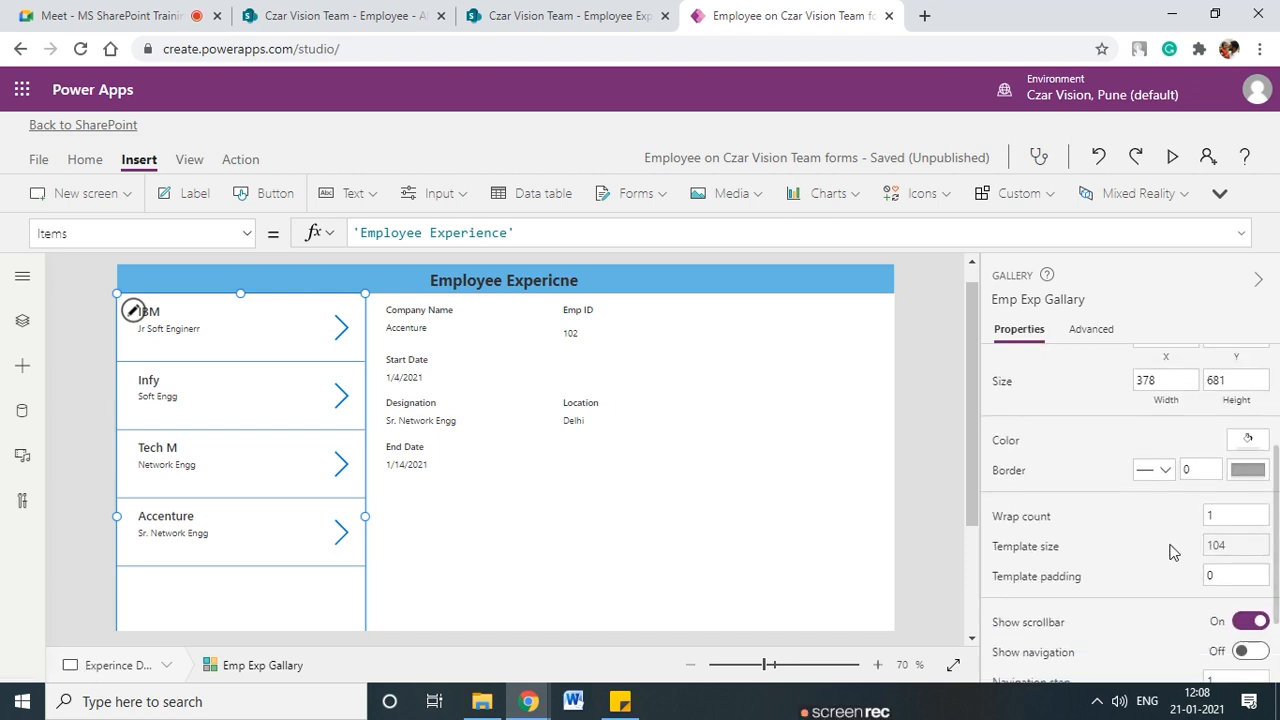
pyautogui.click(1185, 471)
pyautogui.write('2')
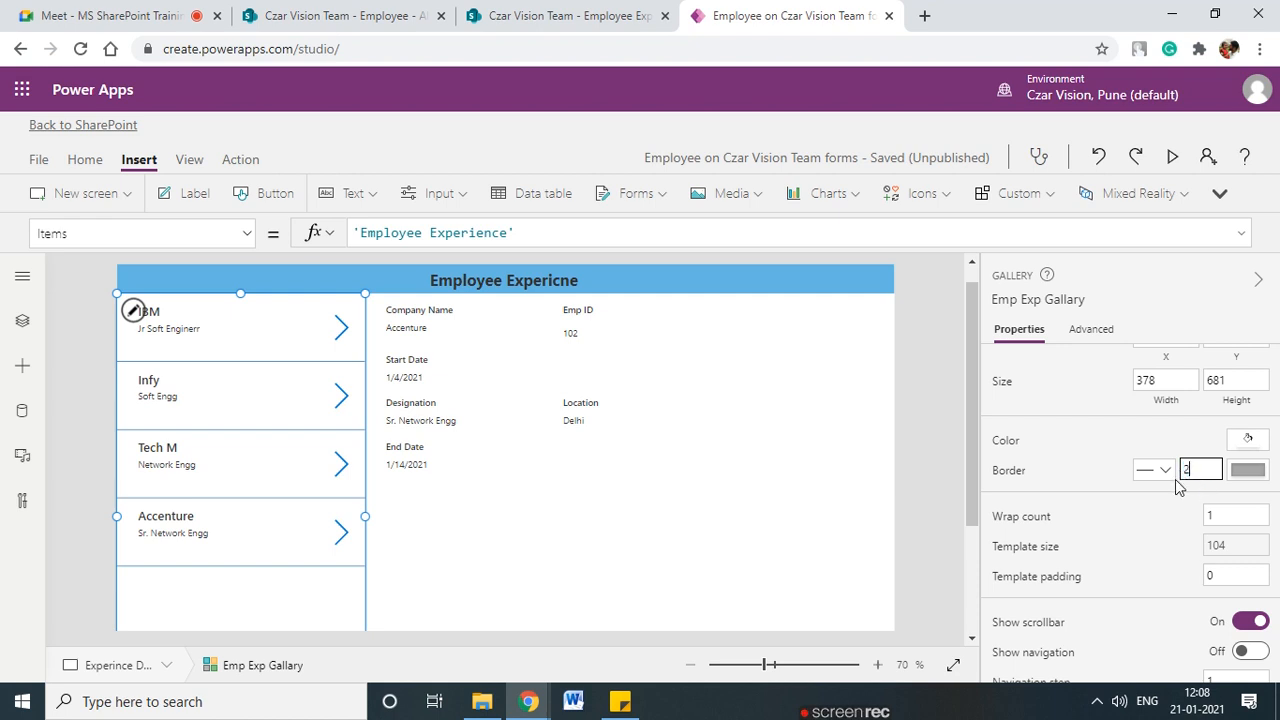
pyautogui.click(1163, 472)
pyautogui.click(1158, 564)
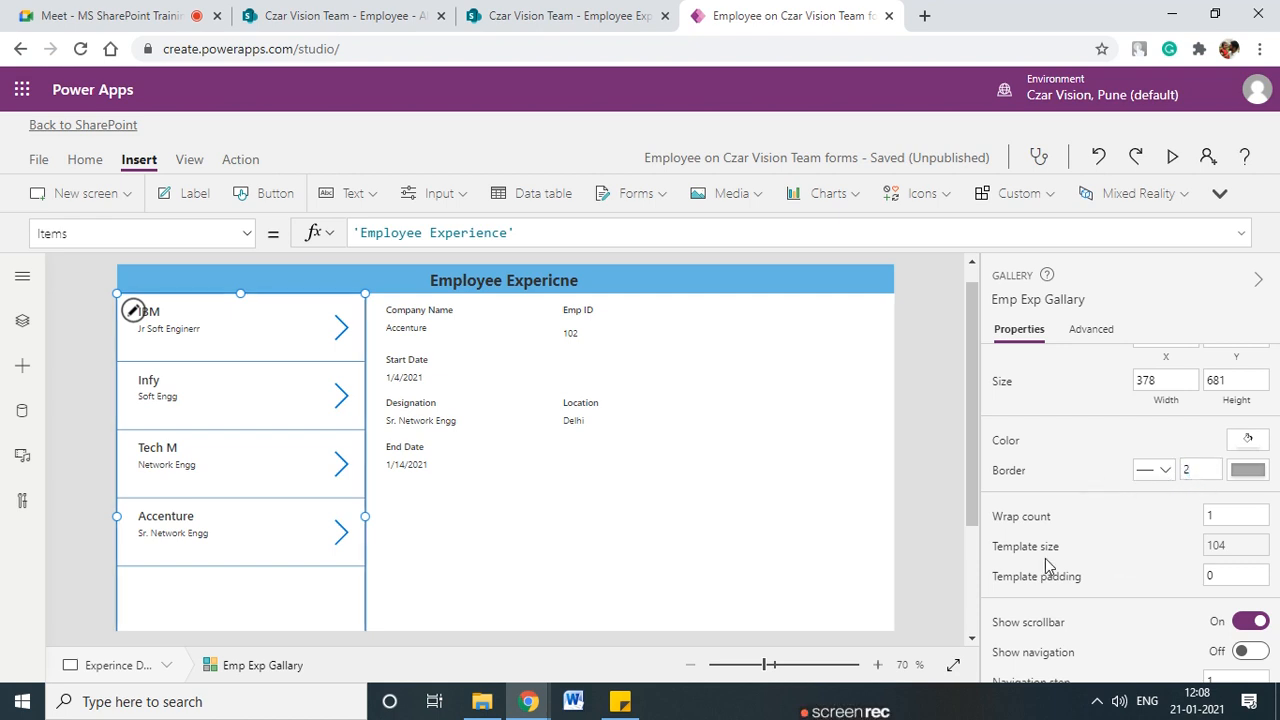
pyautogui.click(714, 550)
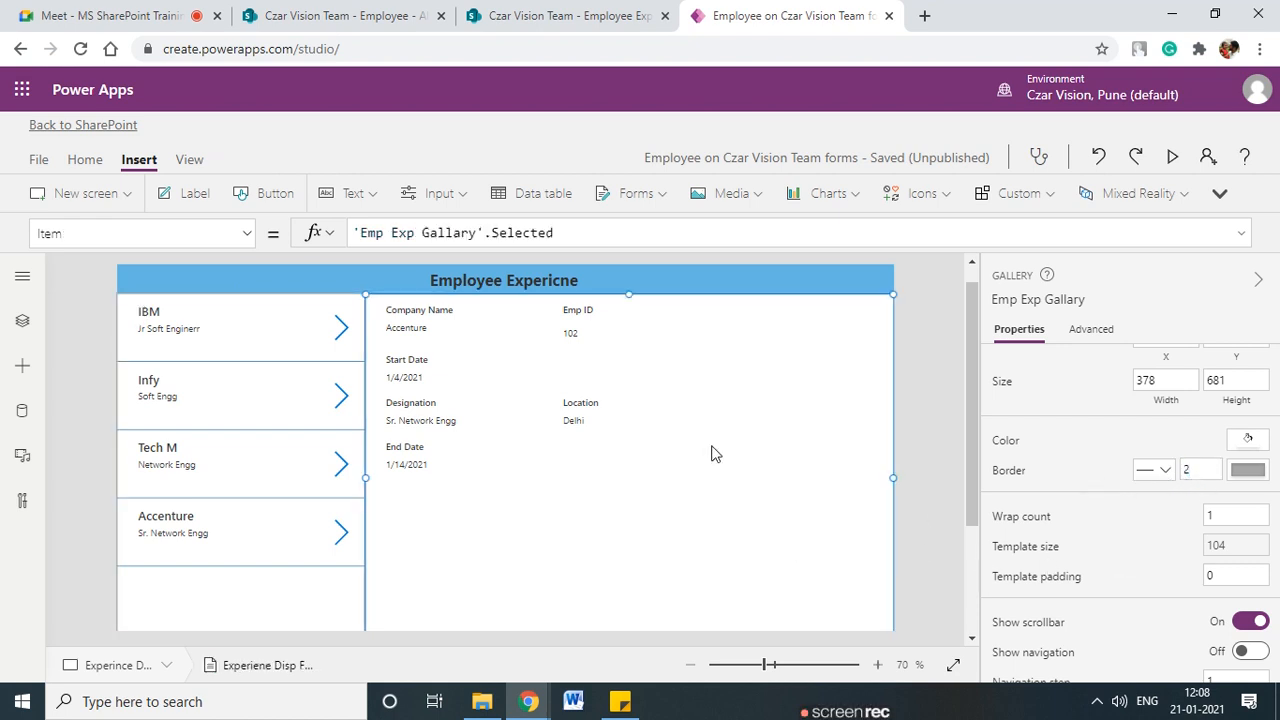
# - Extend the gallery's bottom edge downward to a height of about 745, and check the result on the screen
pyautogui.scroll(-2, 247, 517)
pyautogui.click(212, 497)
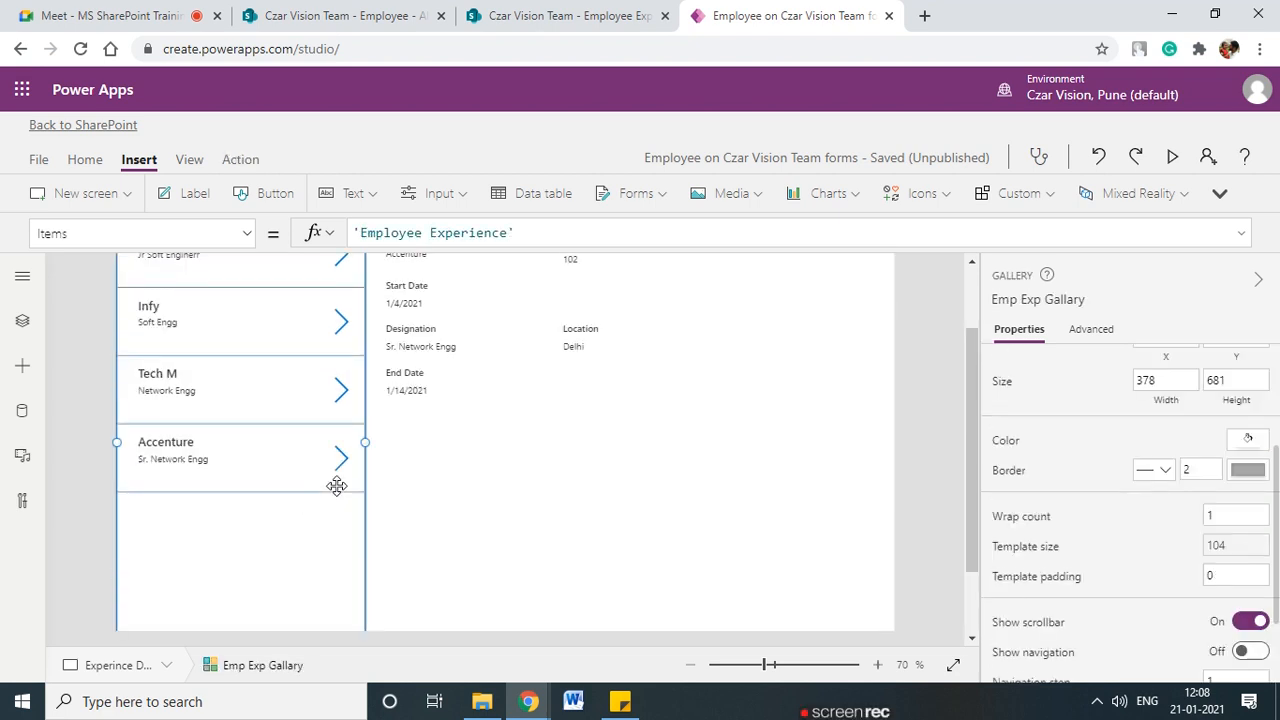
pyautogui.moveTo(240, 572); pyautogui.dragTo(240, 614)
pyautogui.click(535, 529)
pyautogui.scroll(2, 326, 491)
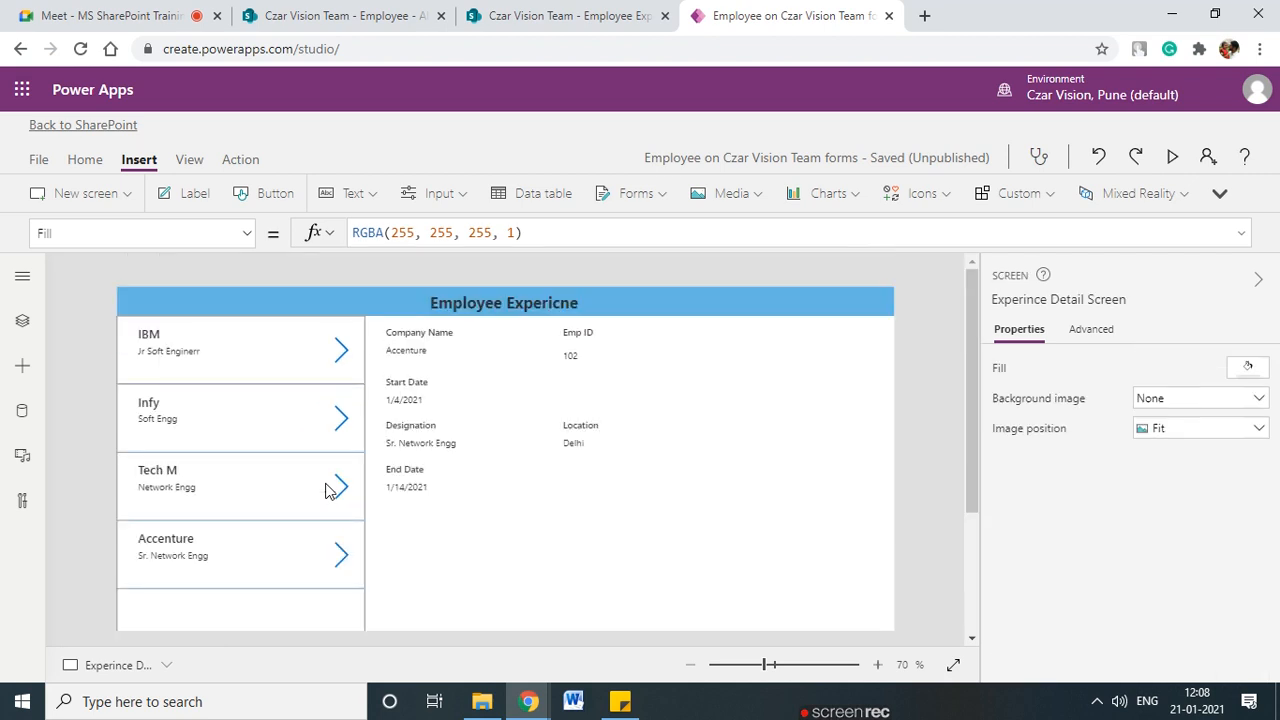
pyautogui.click(341, 421)
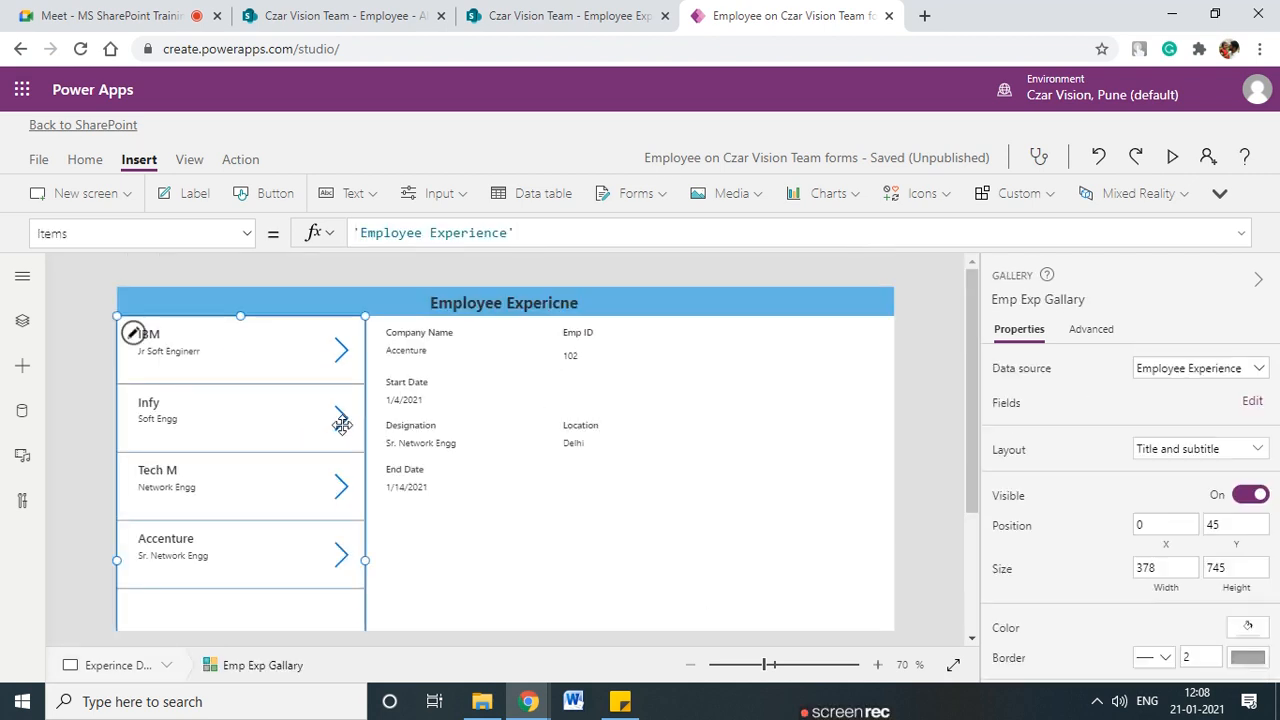
# - Give the Employee Expericne header label a solid border with a thickness of 2, and return to the display form
pyautogui.click(725, 303)
pyautogui.scroll(-2, 1180, 566)
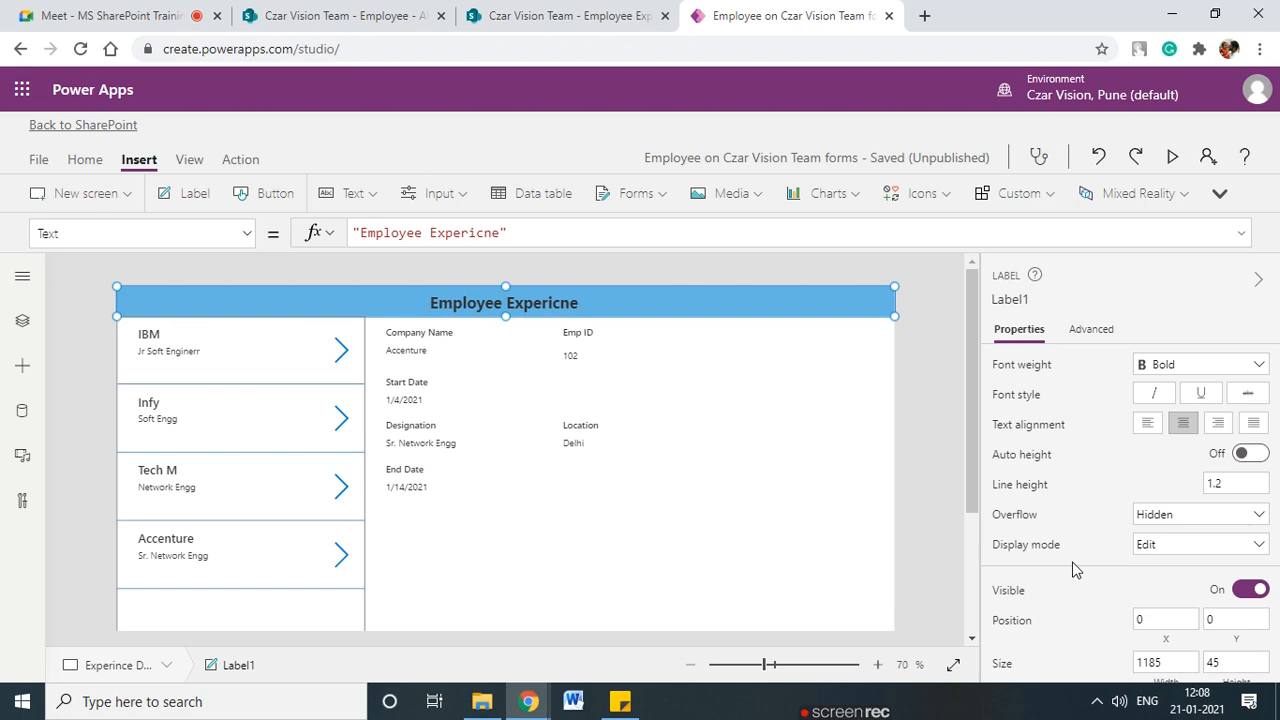
pyautogui.scroll(-5, 1090, 575)
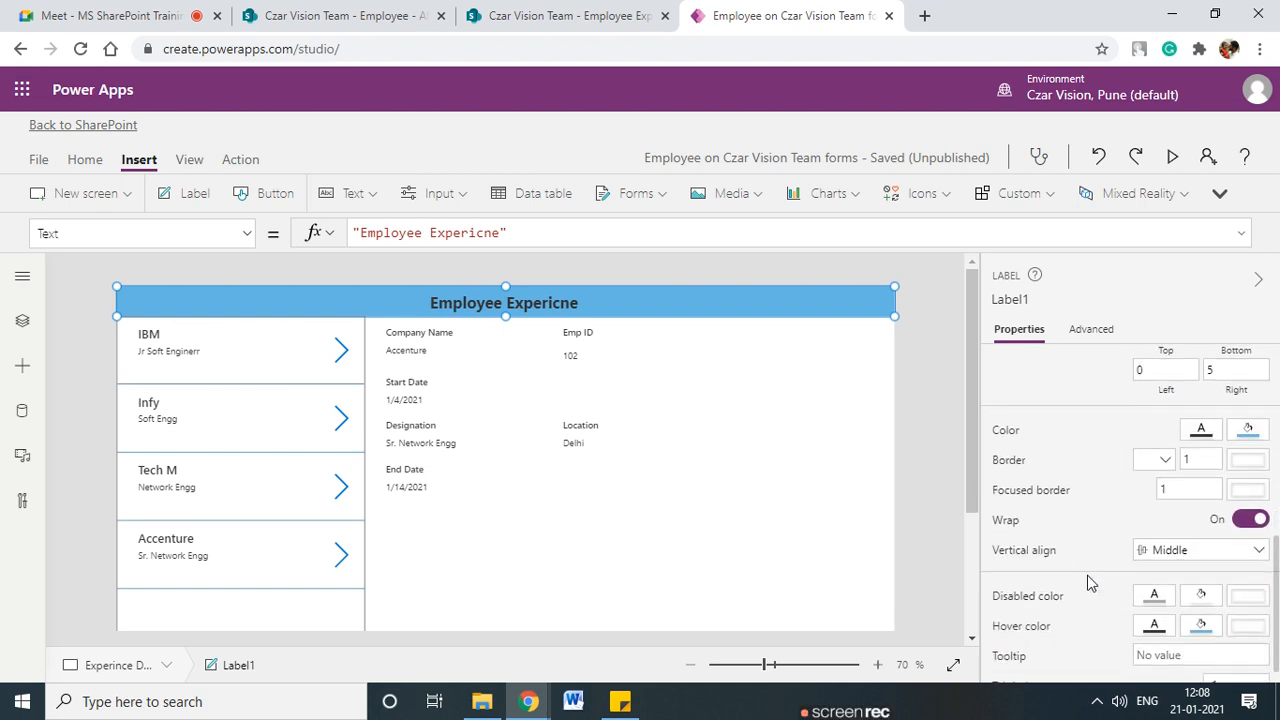
pyautogui.click(1162, 460)
pyautogui.click(1143, 552)
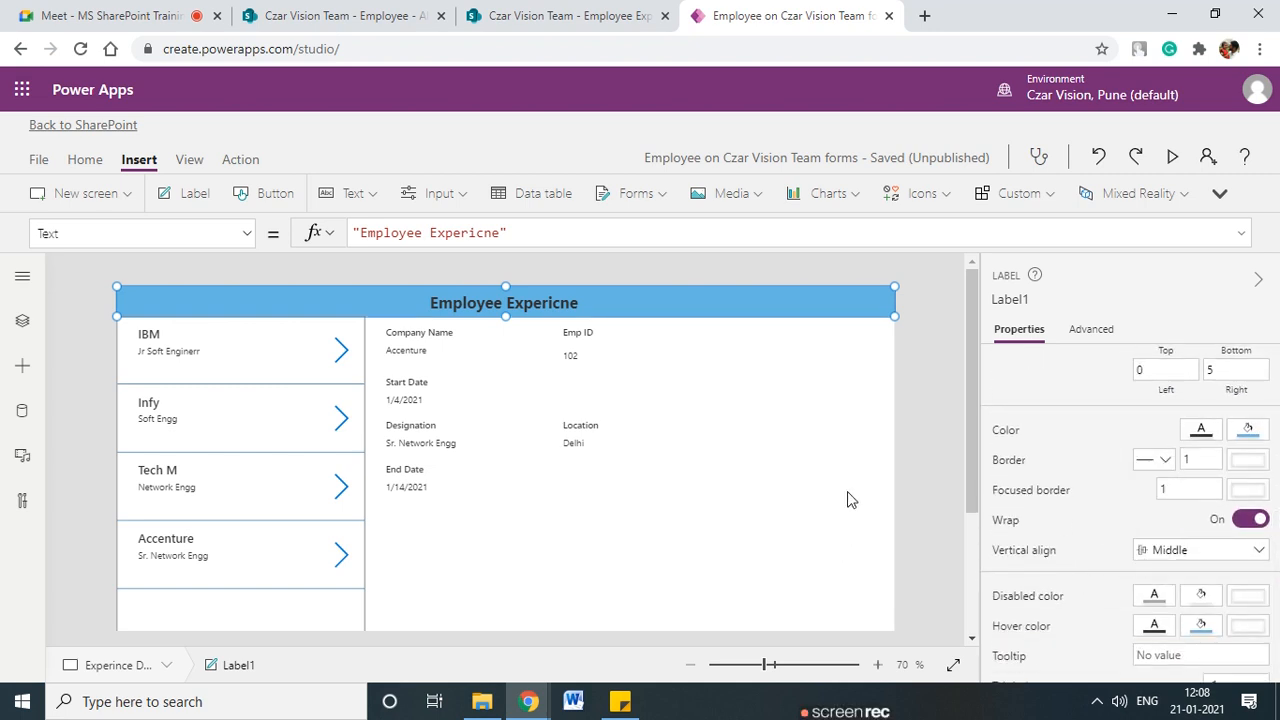
pyautogui.doubleClick(1196, 467)
pyautogui.write('2')
pyautogui.click(726, 449)
pyautogui.scroll(-1, 726, 462)
pyautogui.scroll(1, 713, 474)
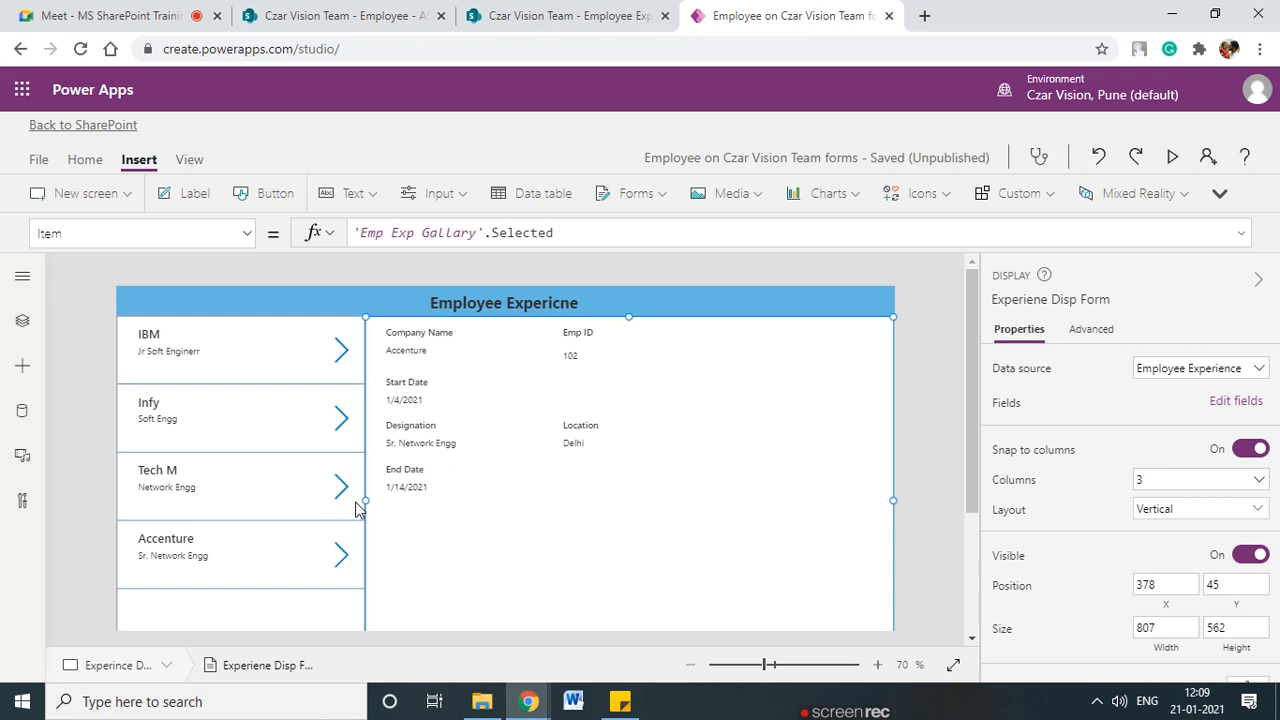
# - Compare the experience gallery and display form with the records in the Employee Experience list
pyautogui.scroll(-1, 327, 545)
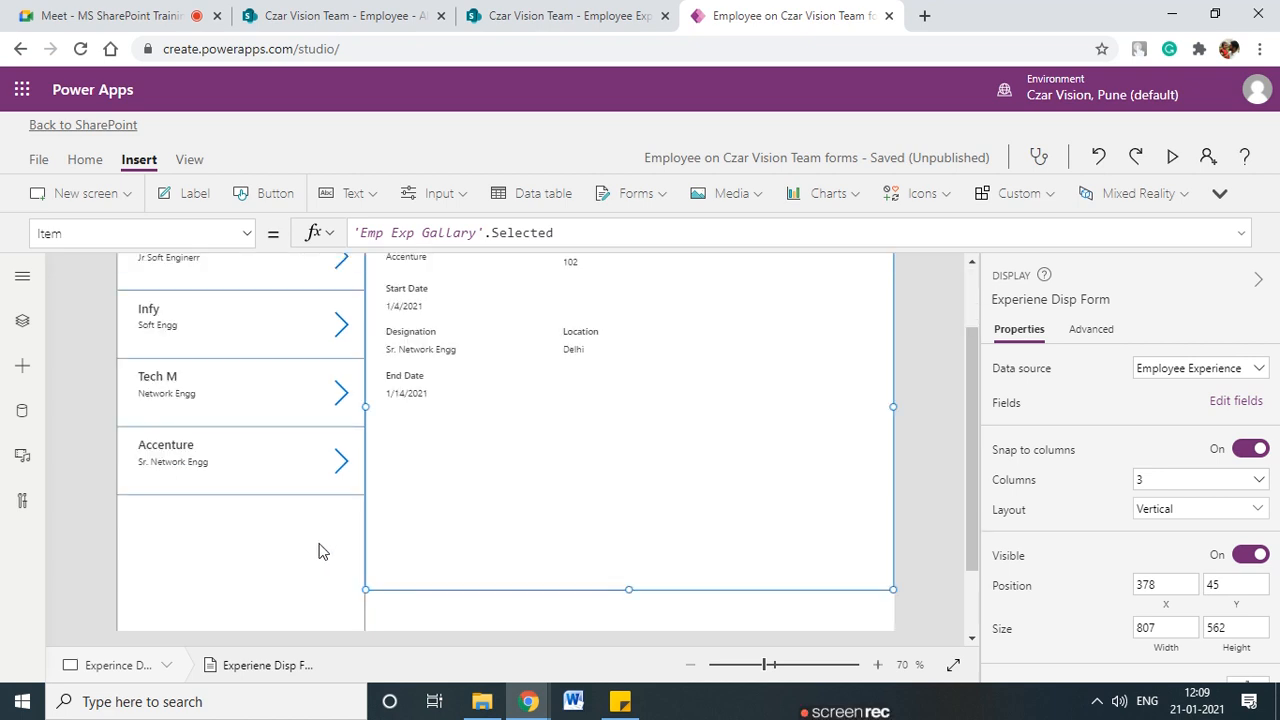
pyautogui.scroll(1, 252, 484)
pyautogui.scroll(-1, 252, 484)
pyautogui.click(515, 17)
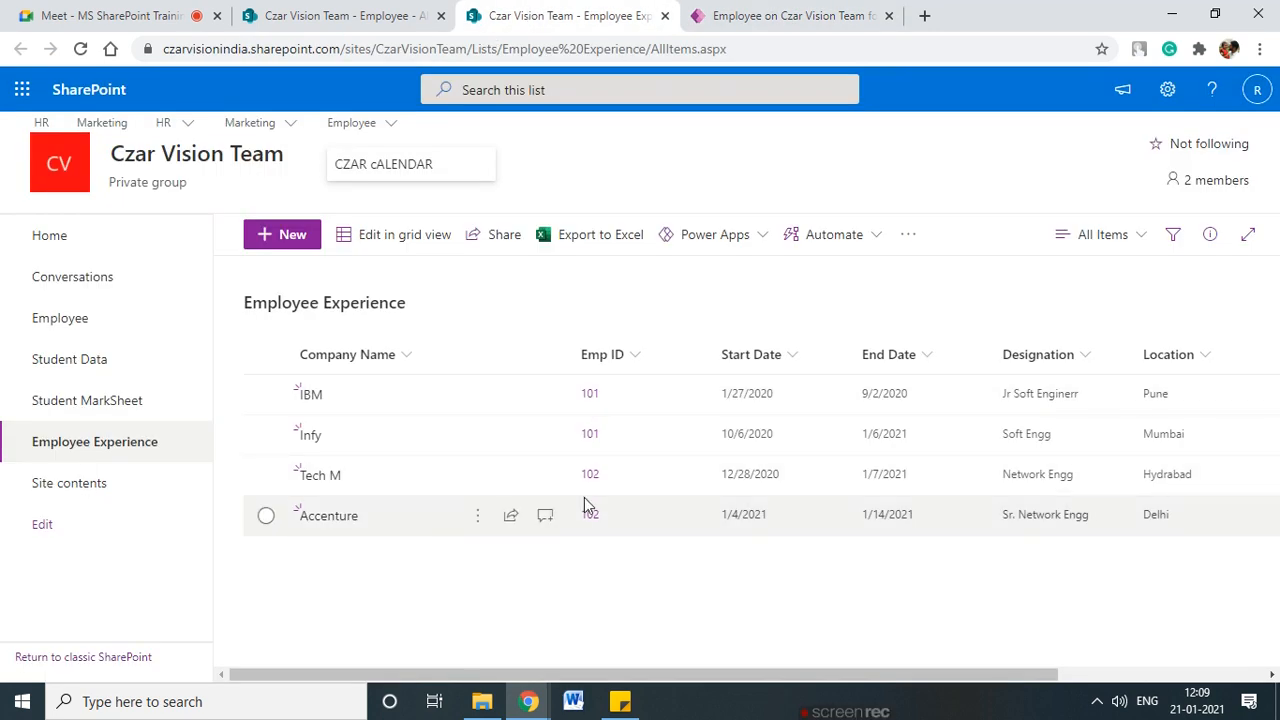
pyautogui.click(785, 17)
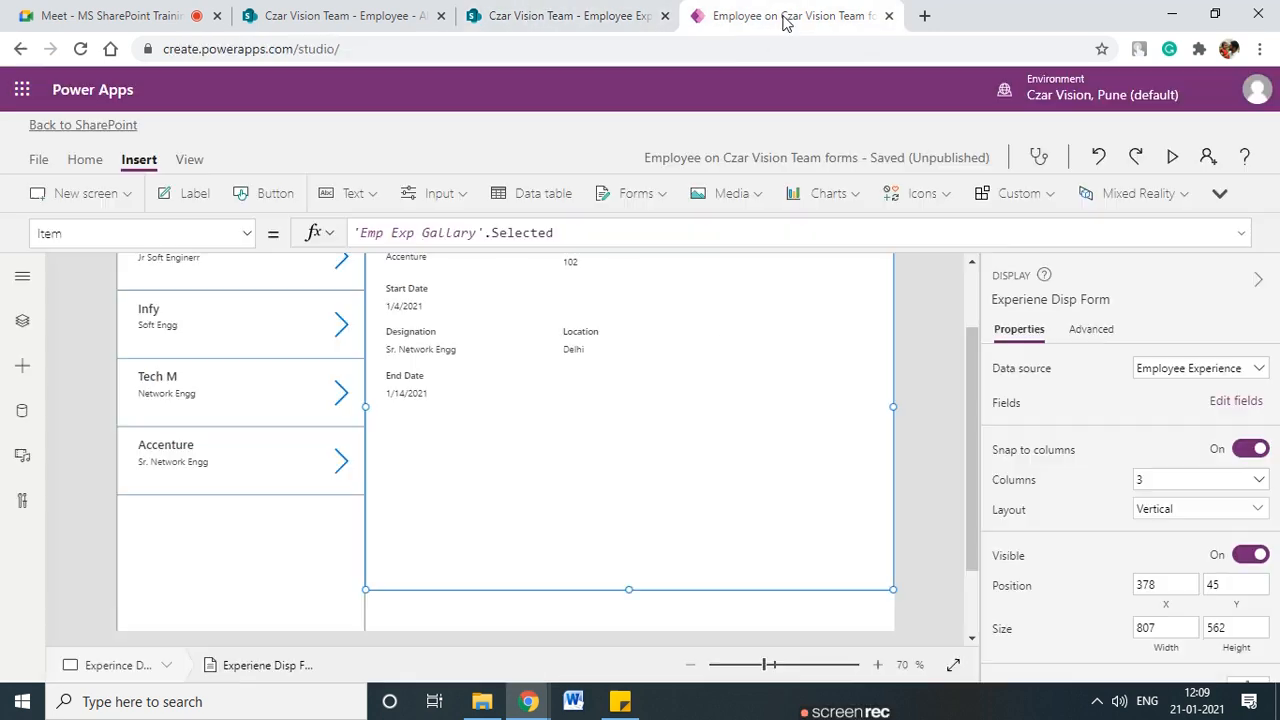
pyautogui.click(305, 585)
pyautogui.scroll(1, 655, 590)
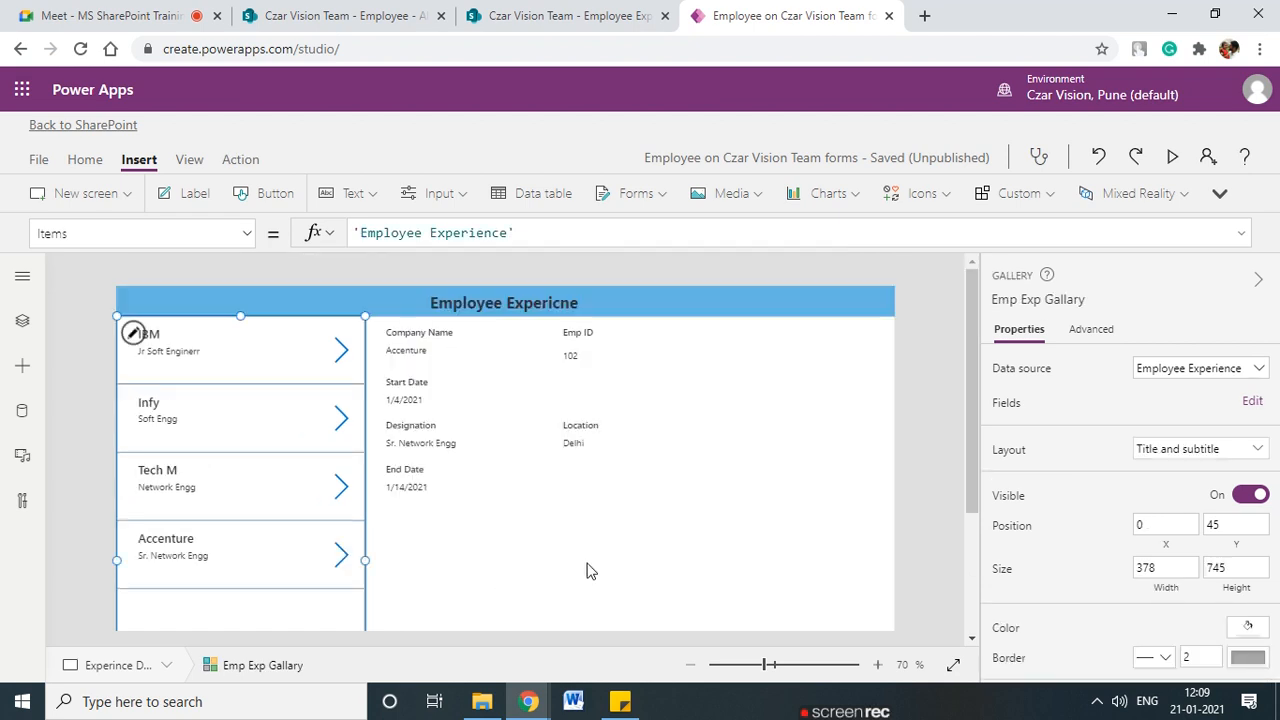
pyautogui.click(541, 528)
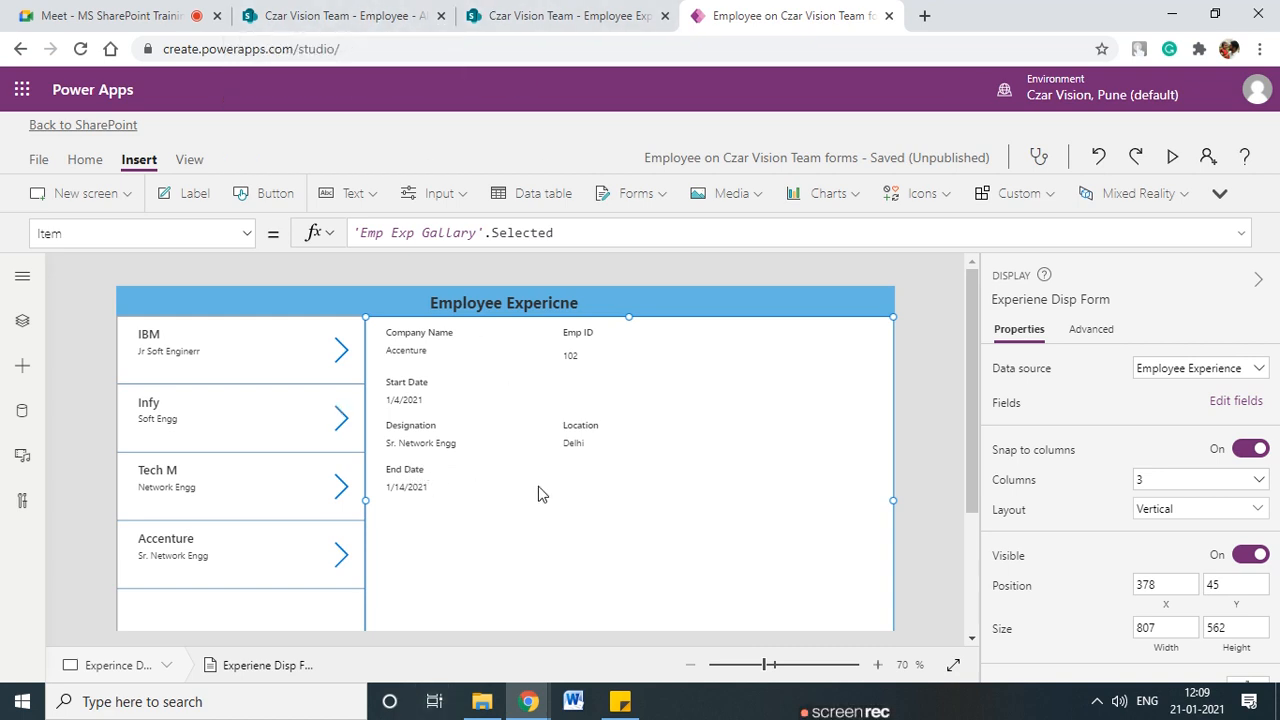
# - Open the first record in the SharePoint Employee list, review its published form and close it
pyautogui.click(575, 15)
pyautogui.click(345, 15)
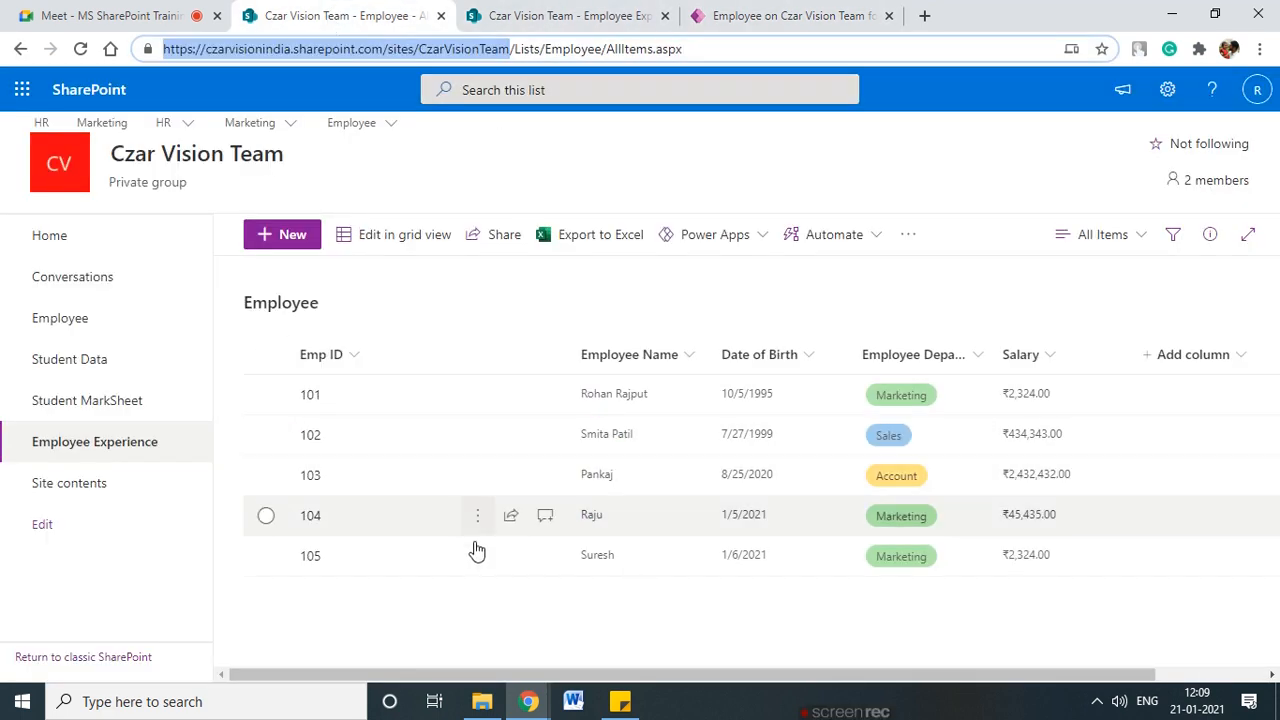
pyautogui.click(260, 405)
pyautogui.click(305, 398)
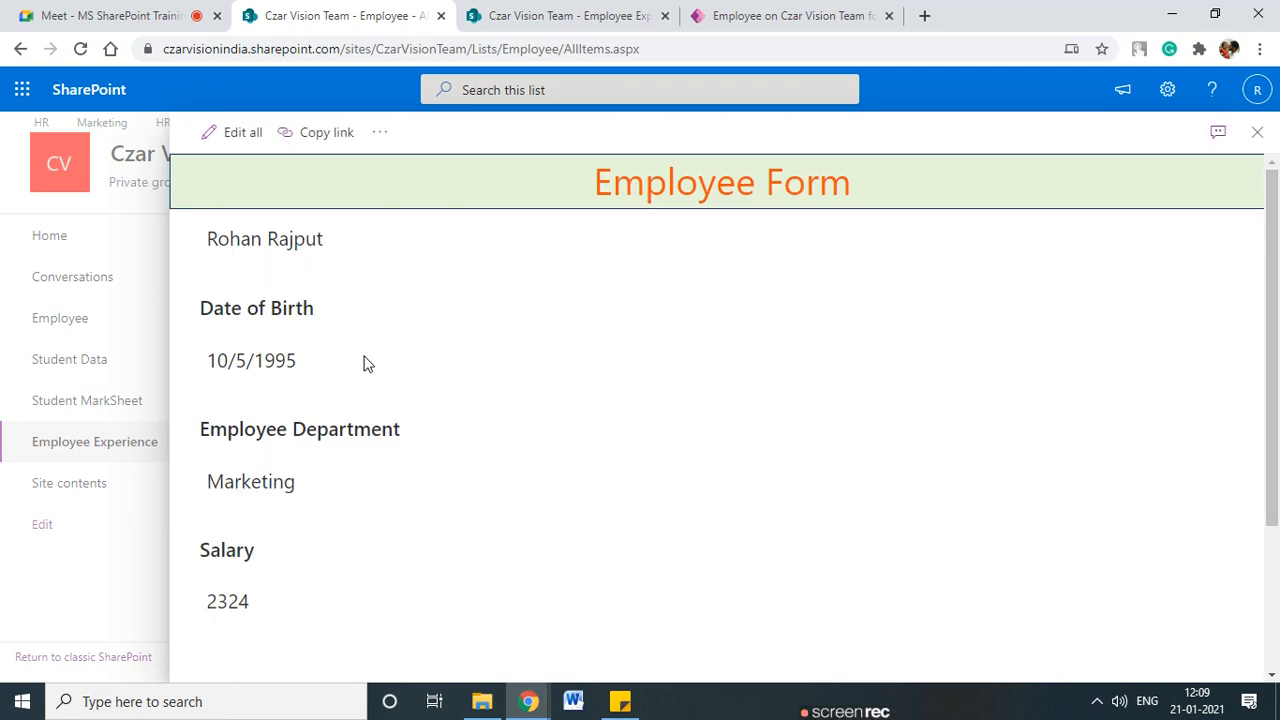
pyautogui.click(1257, 132)
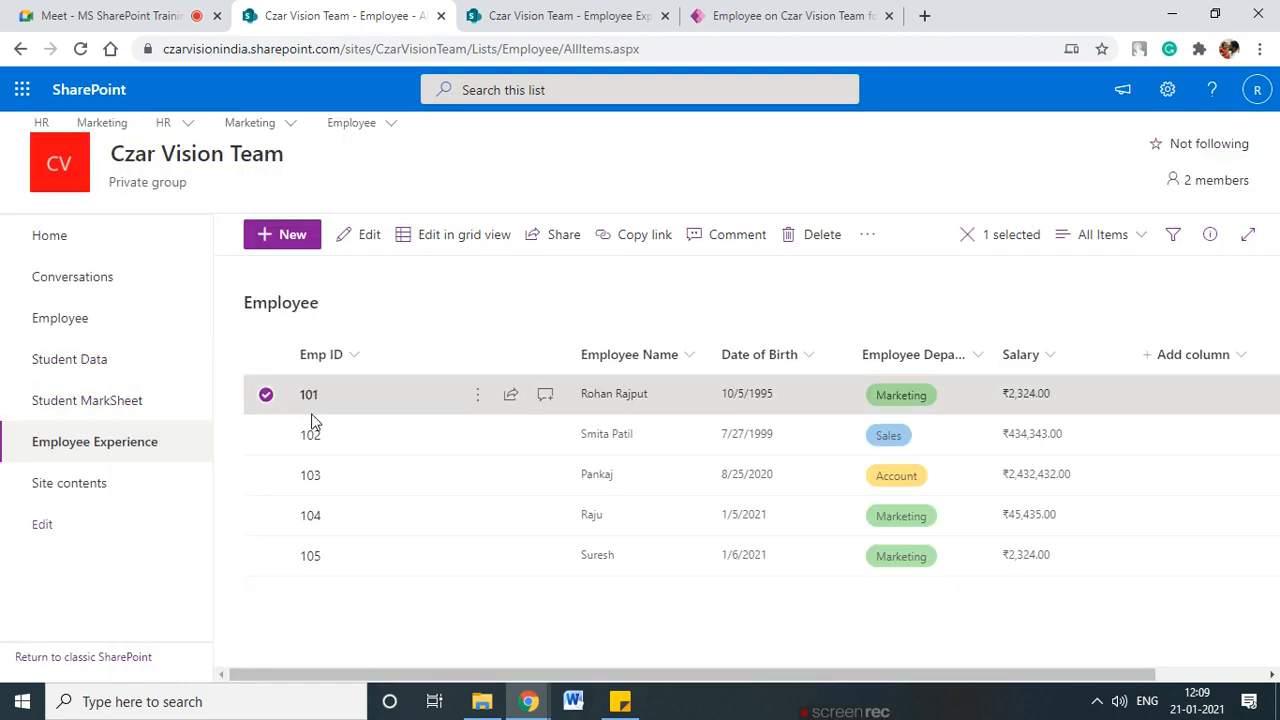
pyautogui.click(585, 287)
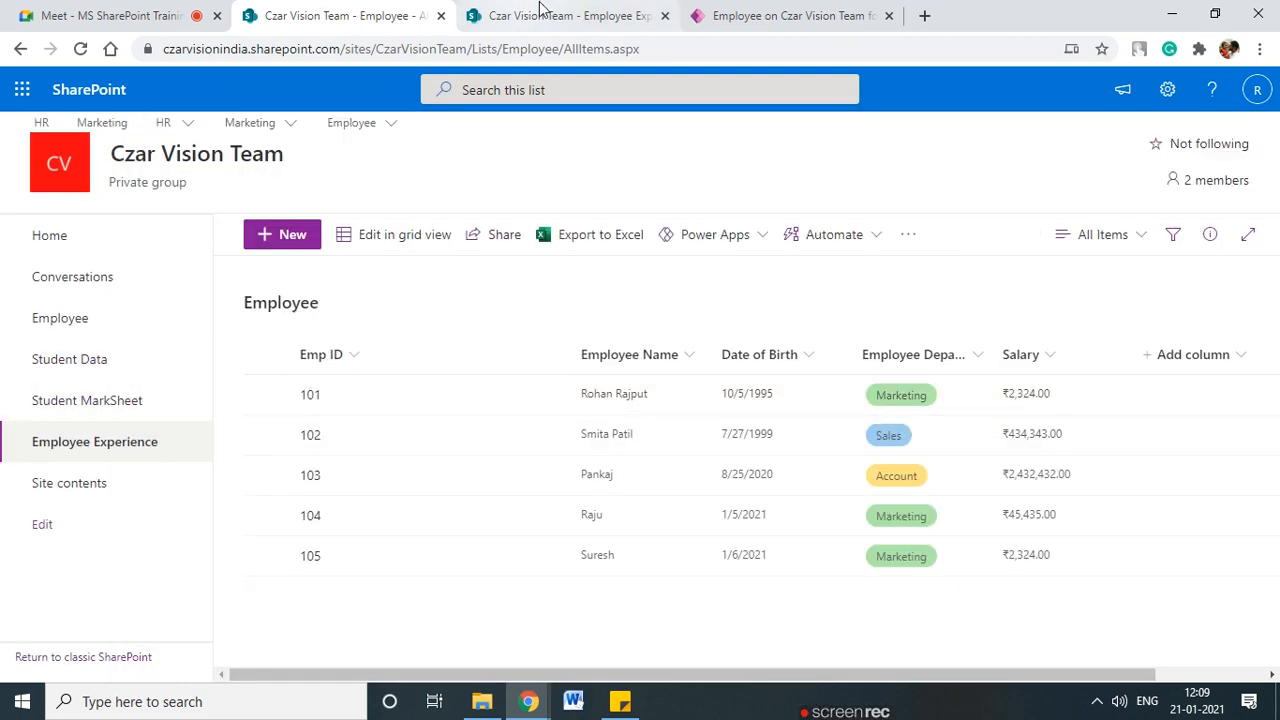
# - Switch back to Power Apps and open the Employee Detail Screen for editing
pyautogui.click(756, 14)
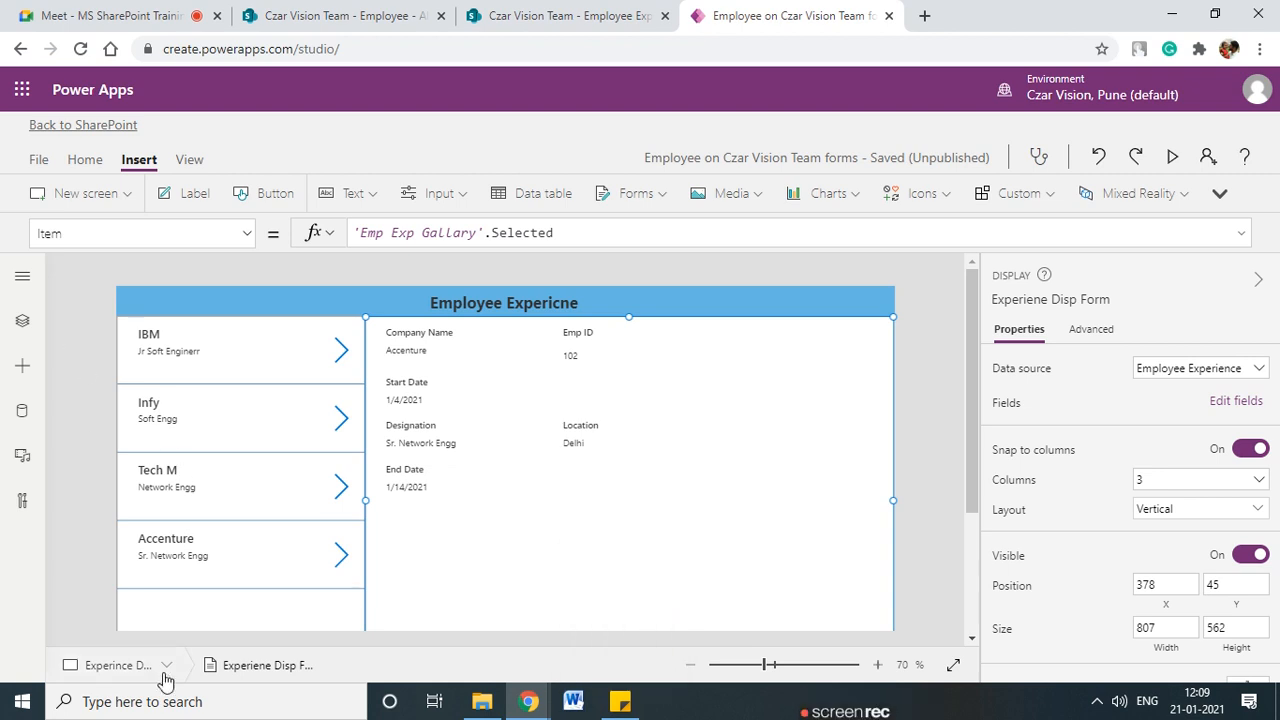
pyautogui.scroll(-3, 560, 503)
pyautogui.scroll(3, 560, 503)
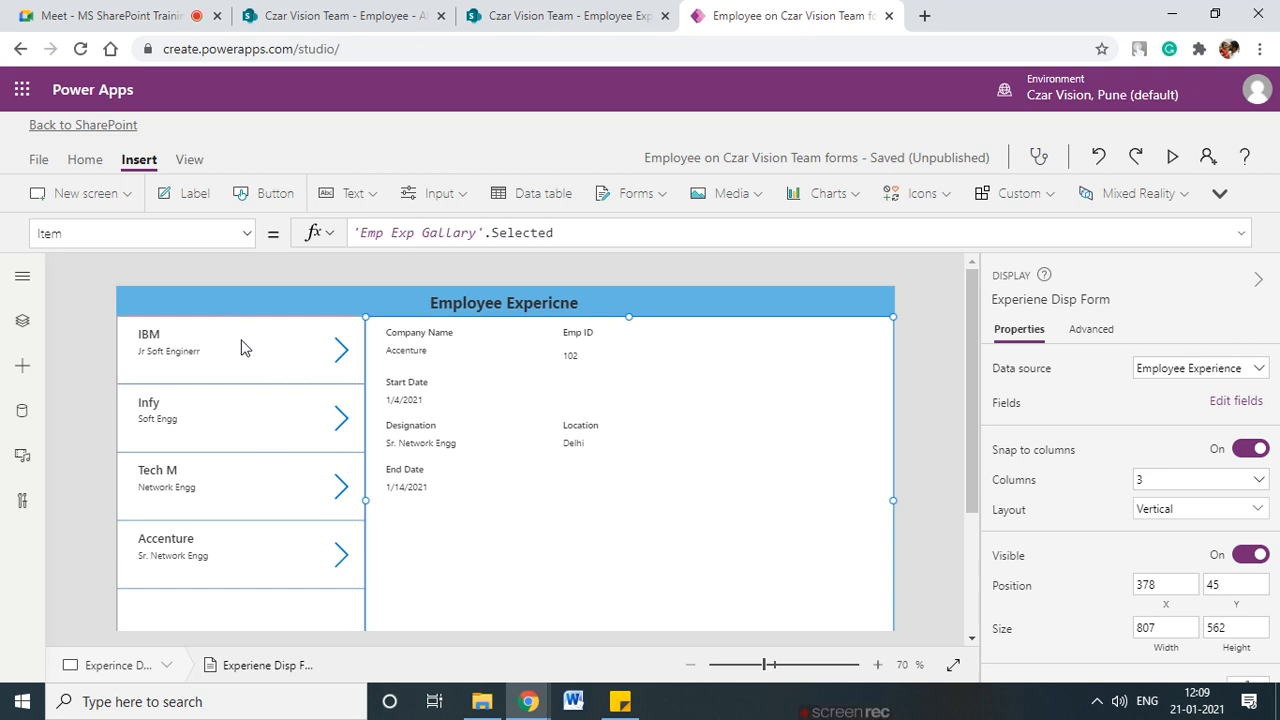
pyautogui.click(305, 620)
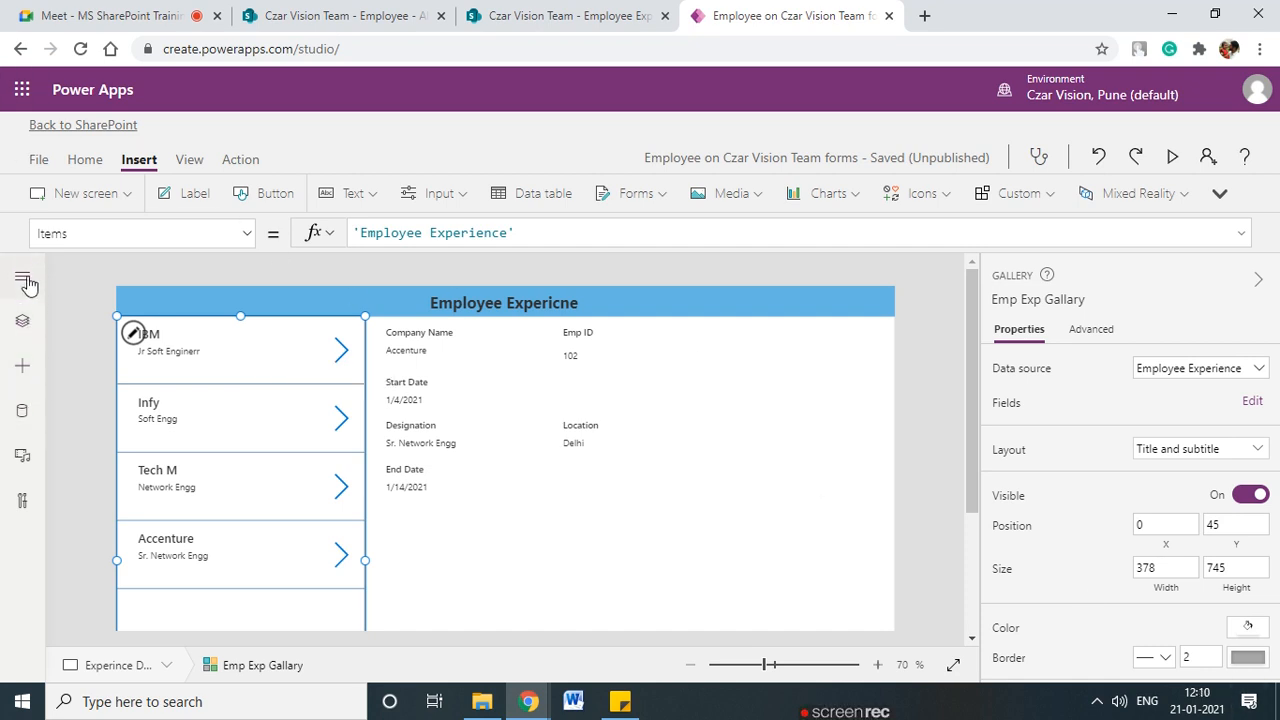
pyautogui.click(22, 322)
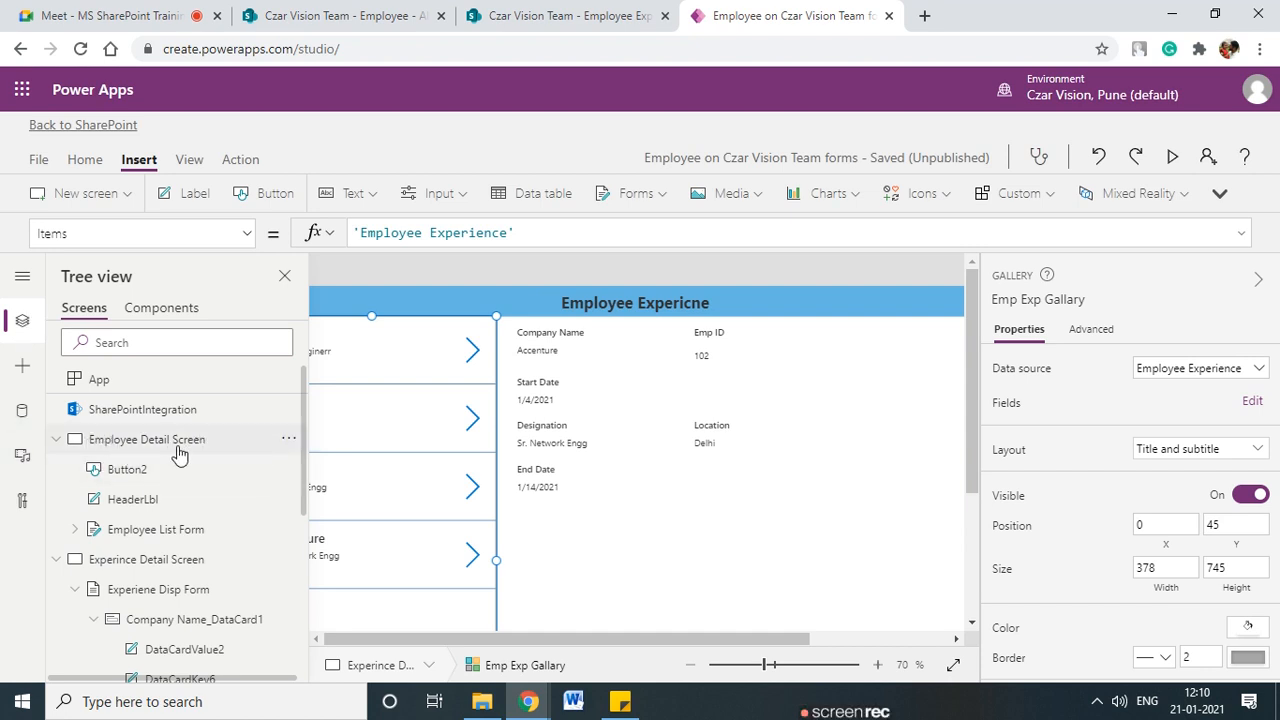
pyautogui.click(178, 453)
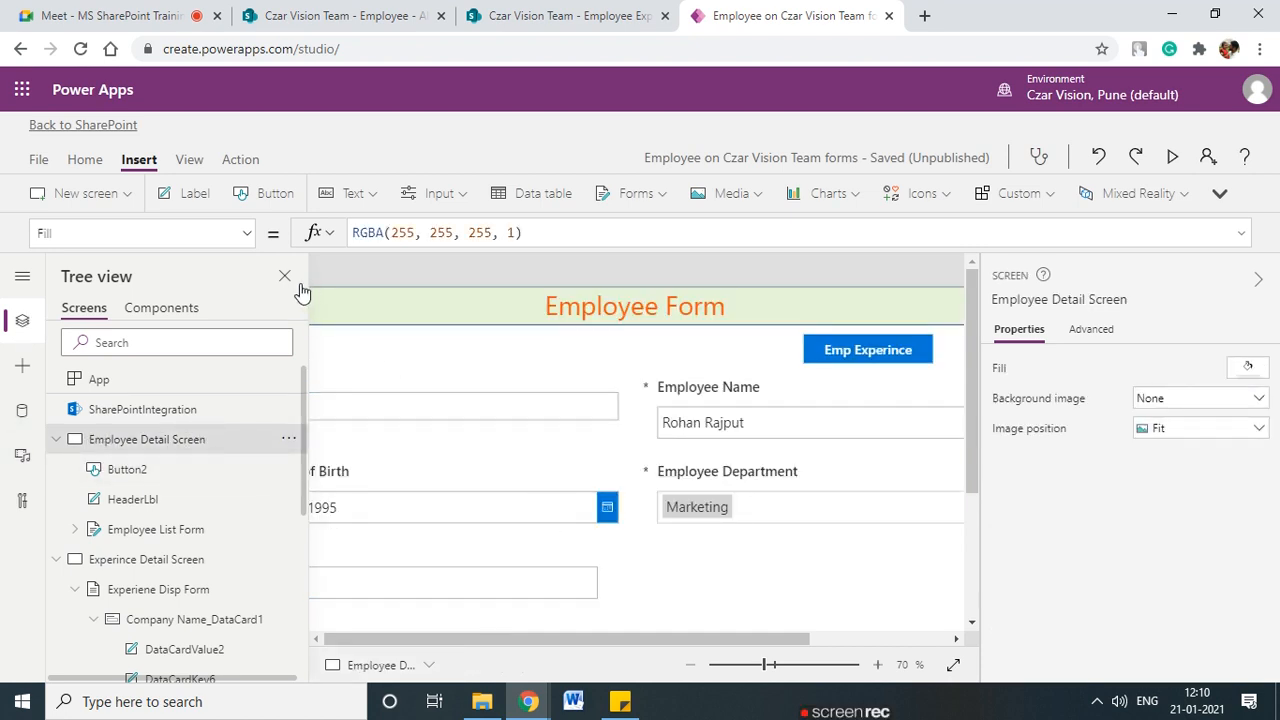
pyautogui.click(284, 276)
pyautogui.scroll(-2, 480, 509)
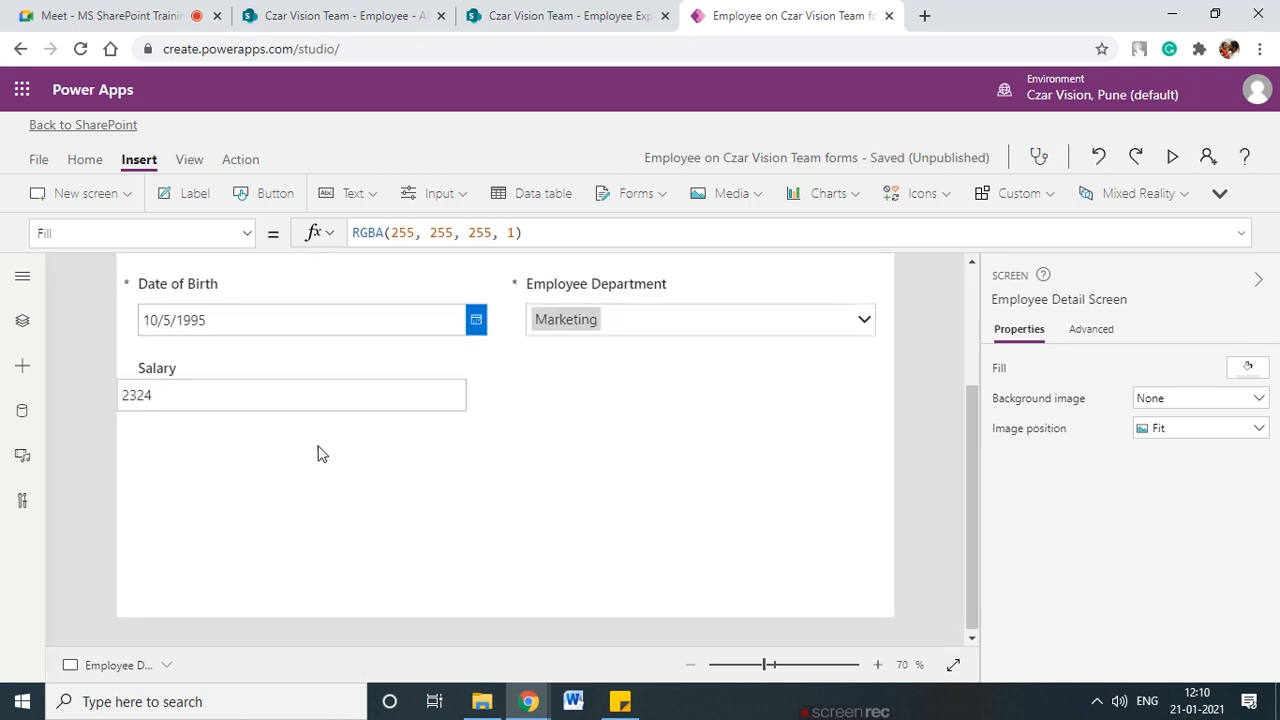
# - Align the Salary text input in the Employee List Form with the Date of Birth field above it
pyautogui.click(280, 400)
pyautogui.click(229, 396)
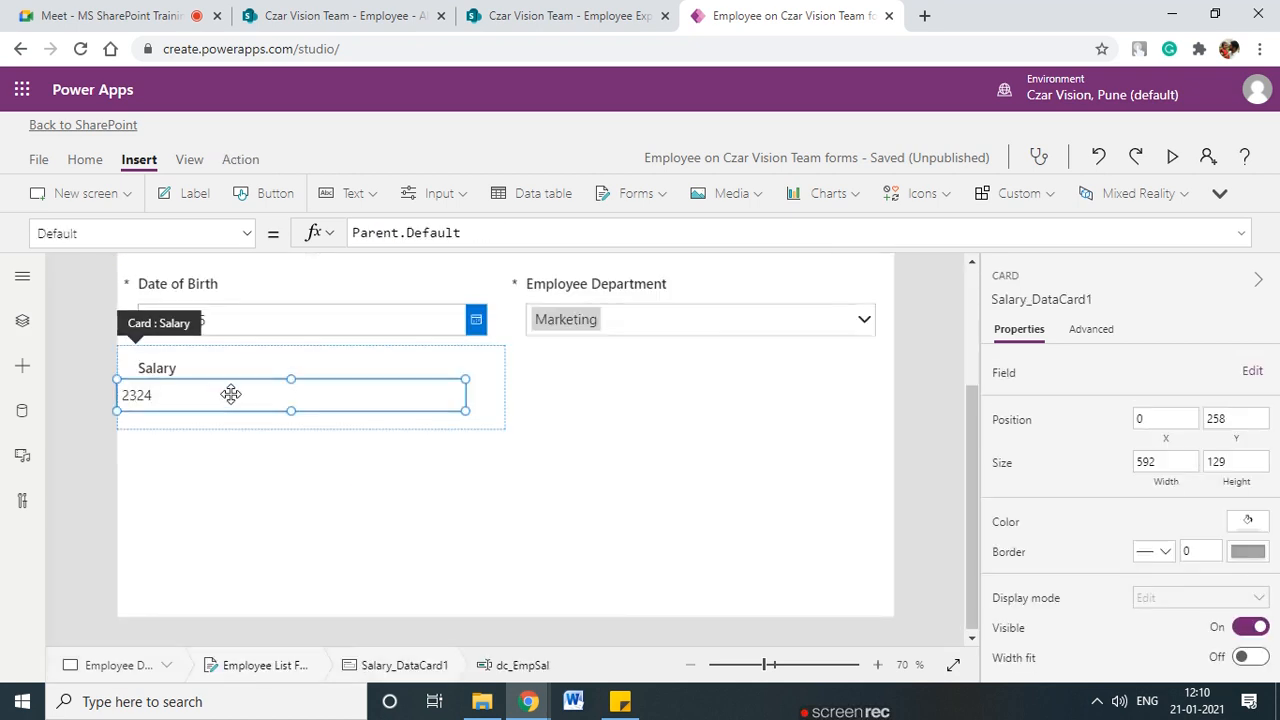
pyautogui.moveTo(284, 393); pyautogui.dragTo(260, 394)
pyautogui.click(416, 511)
pyautogui.scroll(2, 416, 511)
pyautogui.click(238, 406)
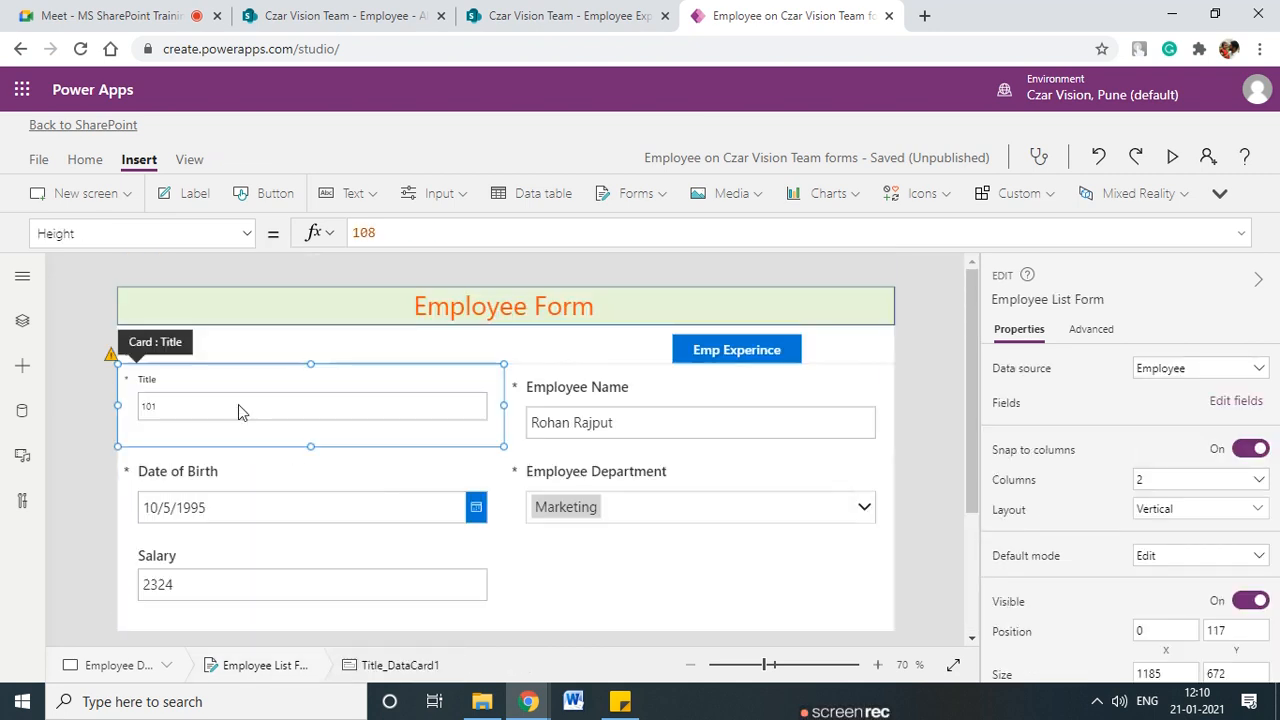
pyautogui.click(238, 404)
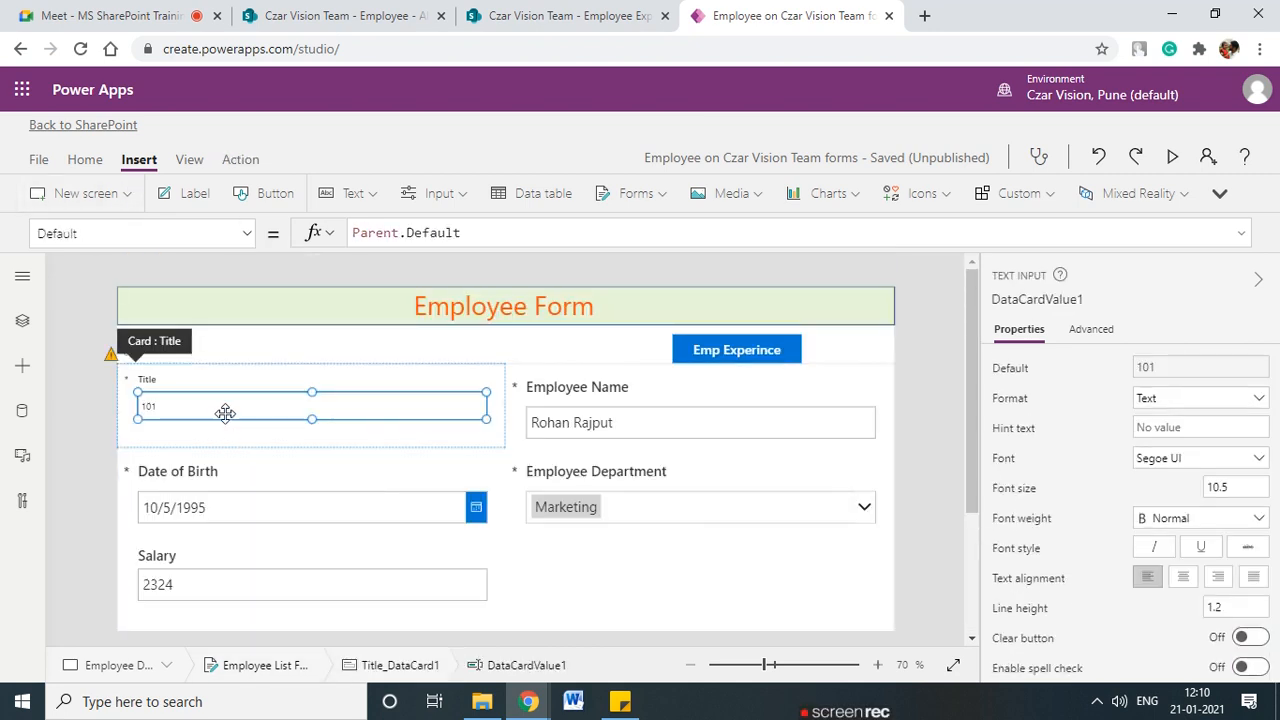
# - Save the Employee form and publish it to SharePoint
pyautogui.click(40, 160)
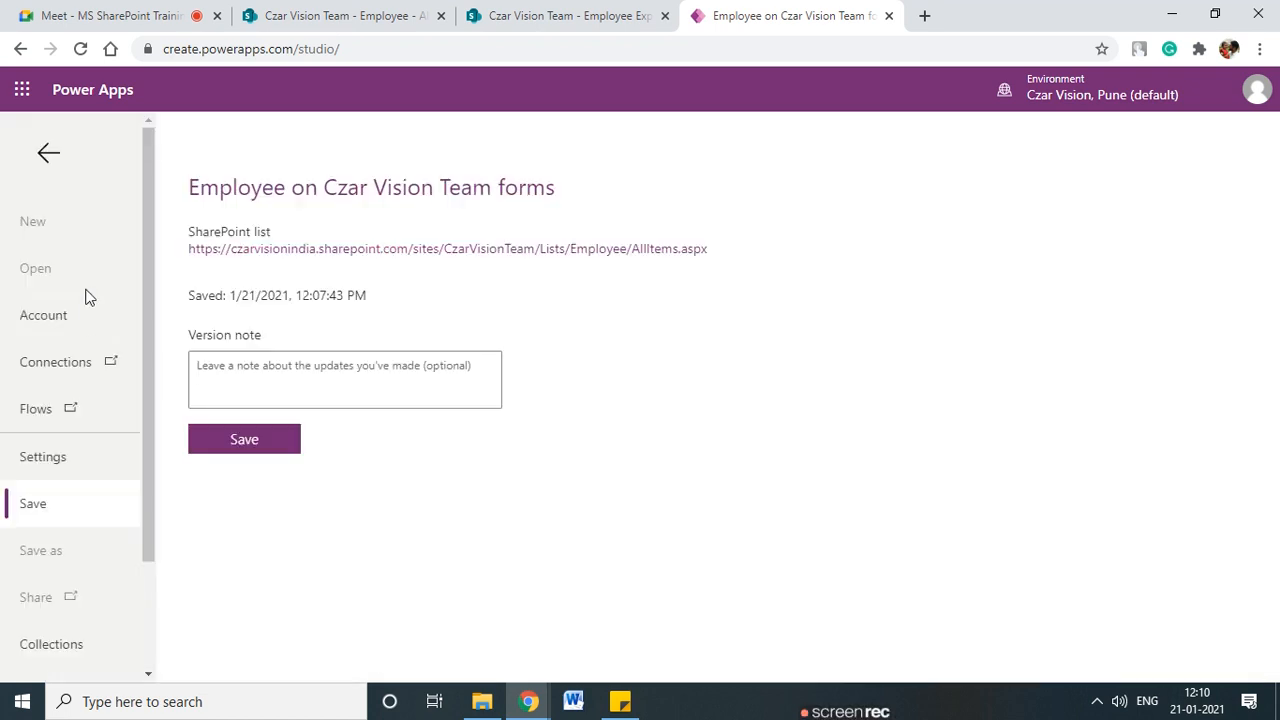
pyautogui.click(249, 447)
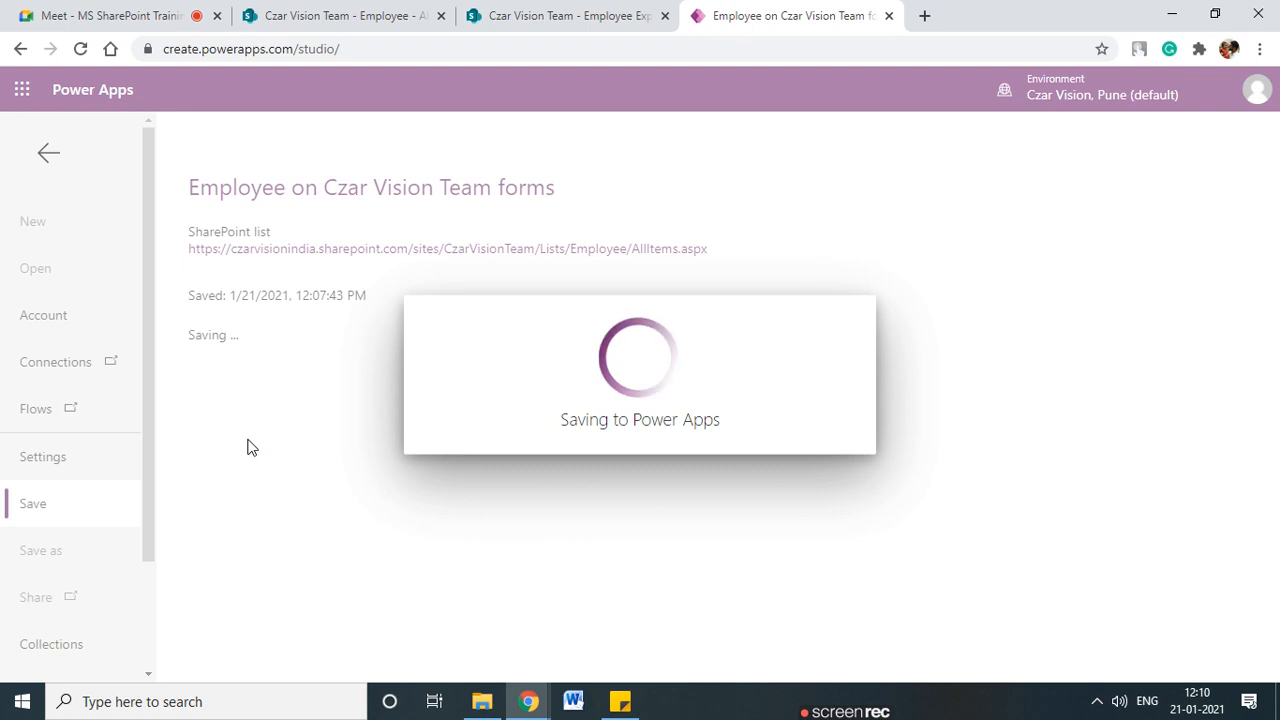
pyautogui.click(283, 435)
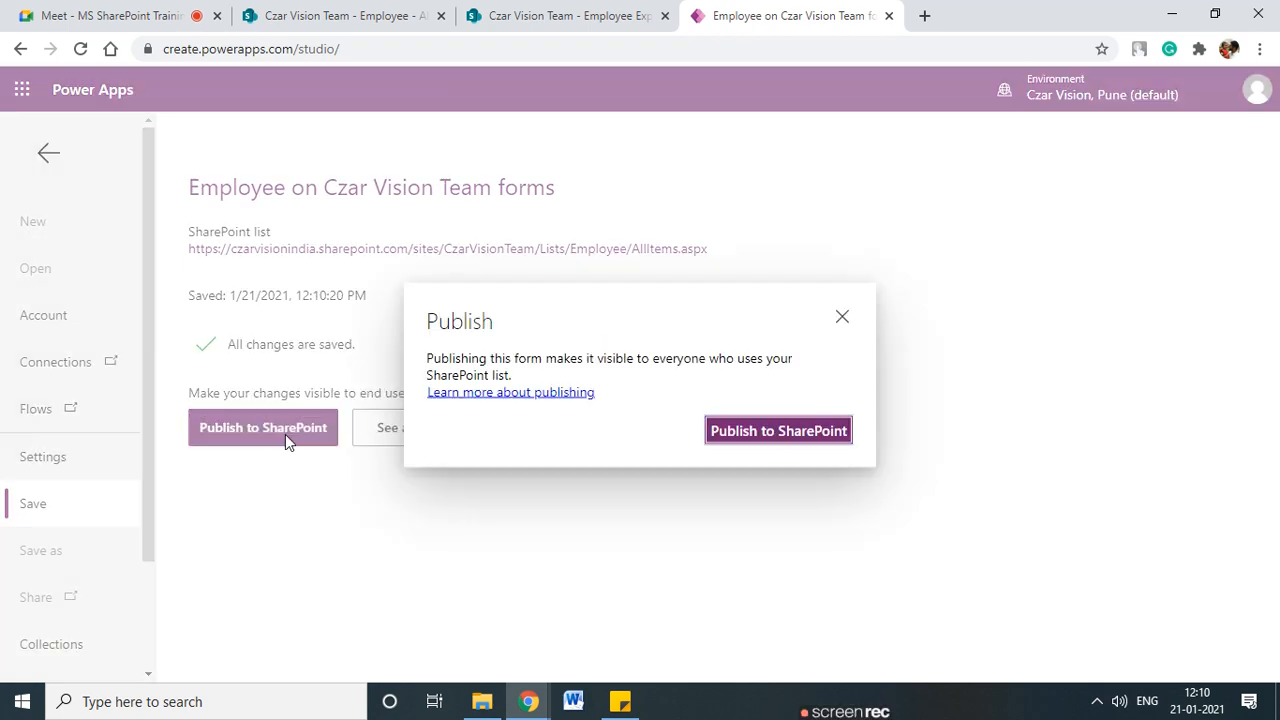
pyautogui.click(810, 431)
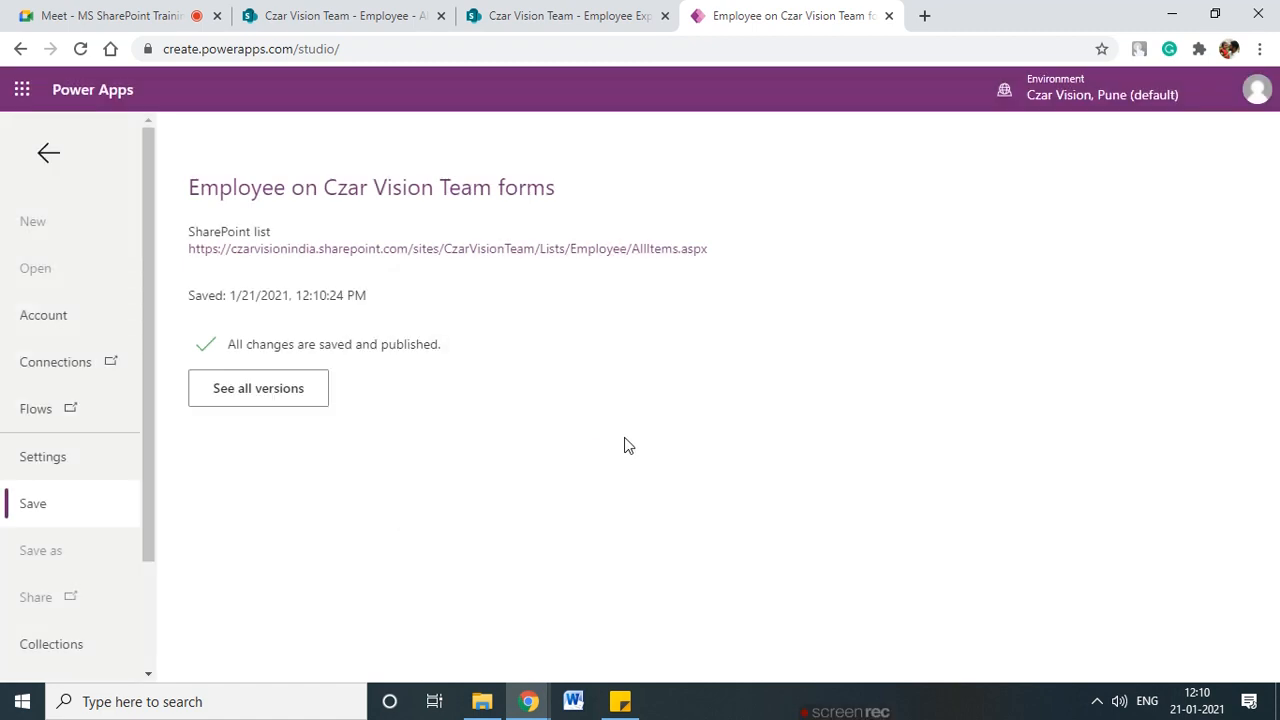
# - Reload the Employee Experience list and open the first record of the Employee list in the published form
pyautogui.click(545, 16)
pyautogui.click(79, 50)
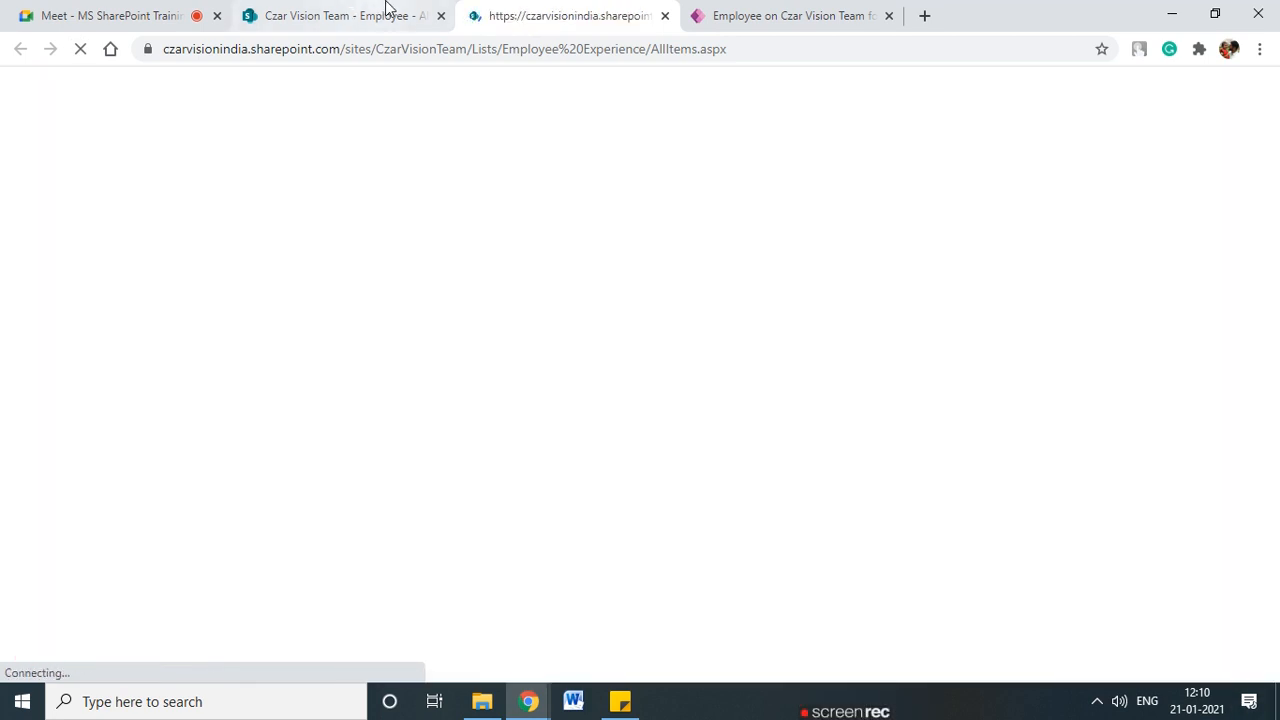
pyautogui.click(349, 15)
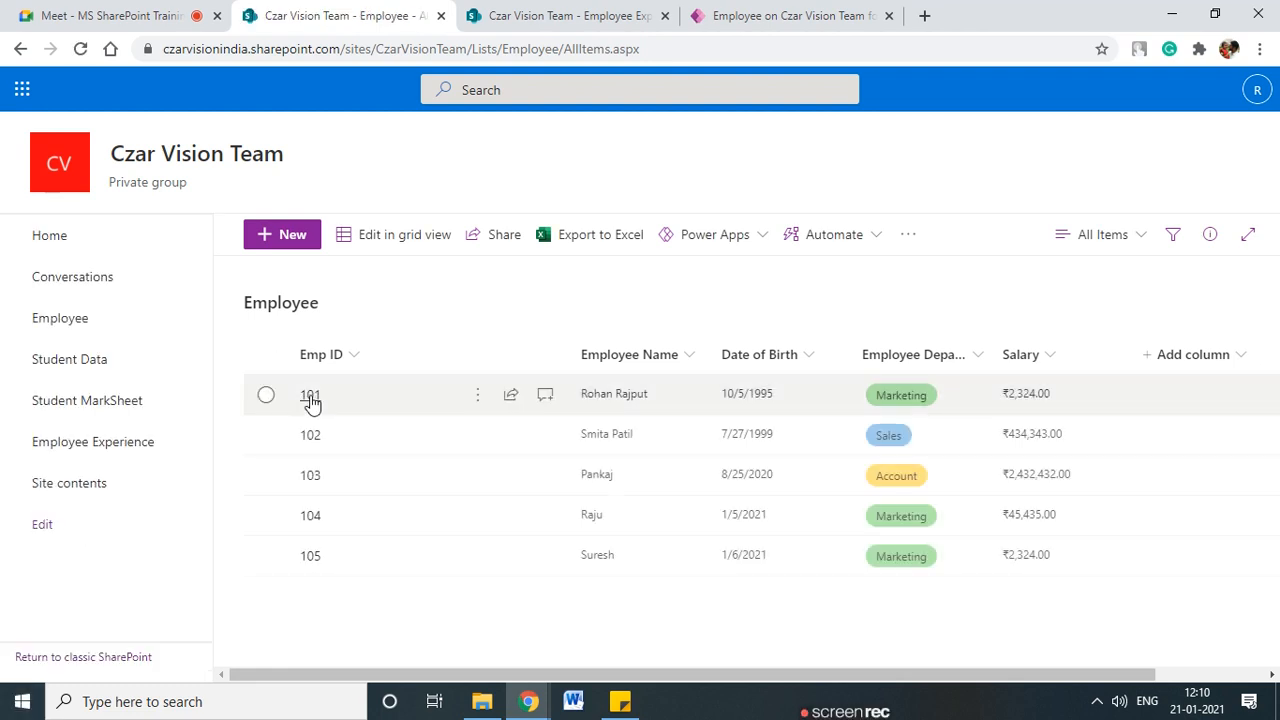
pyautogui.click(612, 570)
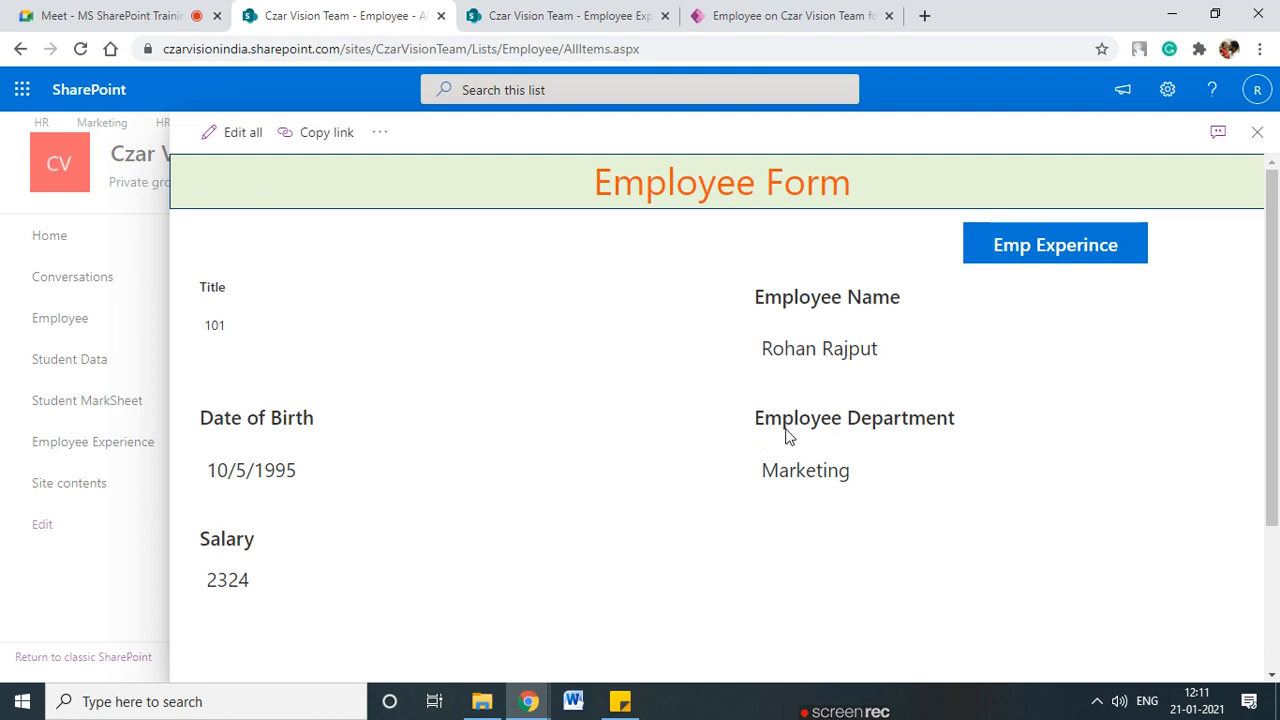
# - Test the Emp Experince button on the published Employee Form and close the record
pyautogui.click(1050, 248)
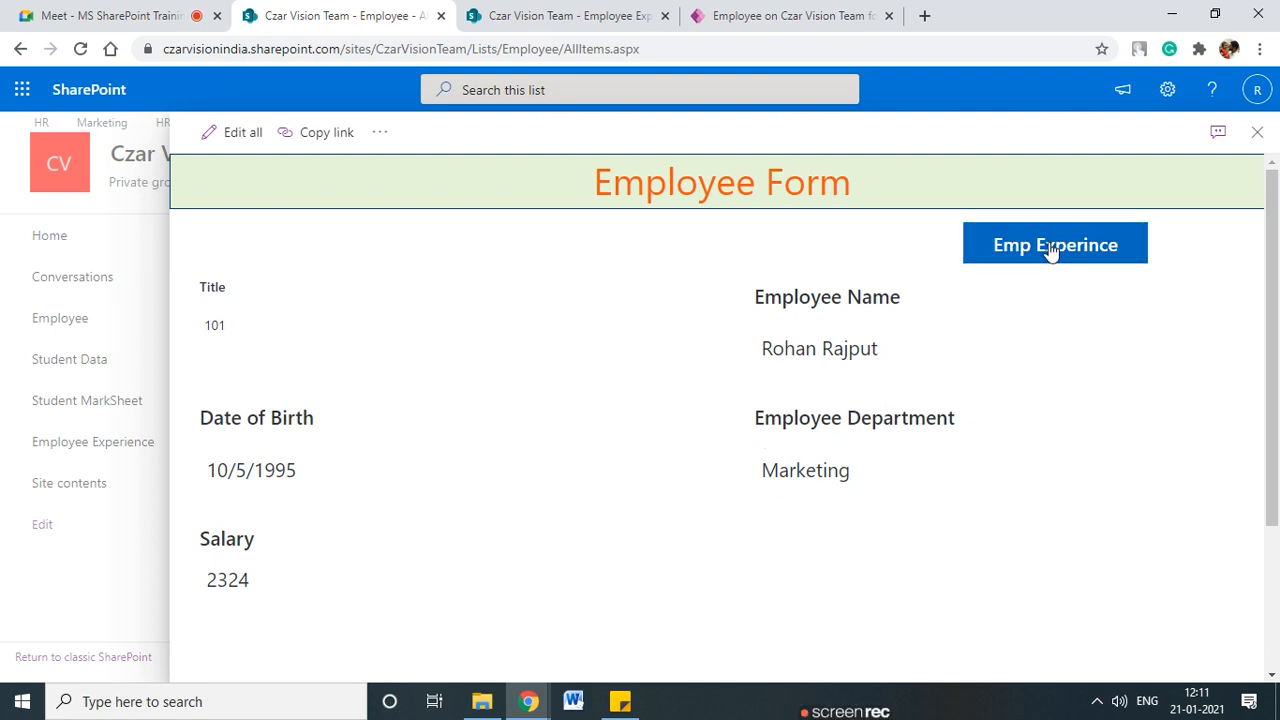
pyautogui.click(1050, 249)
pyautogui.click(1050, 252)
pyautogui.click(1050, 253)
pyautogui.click(1257, 131)
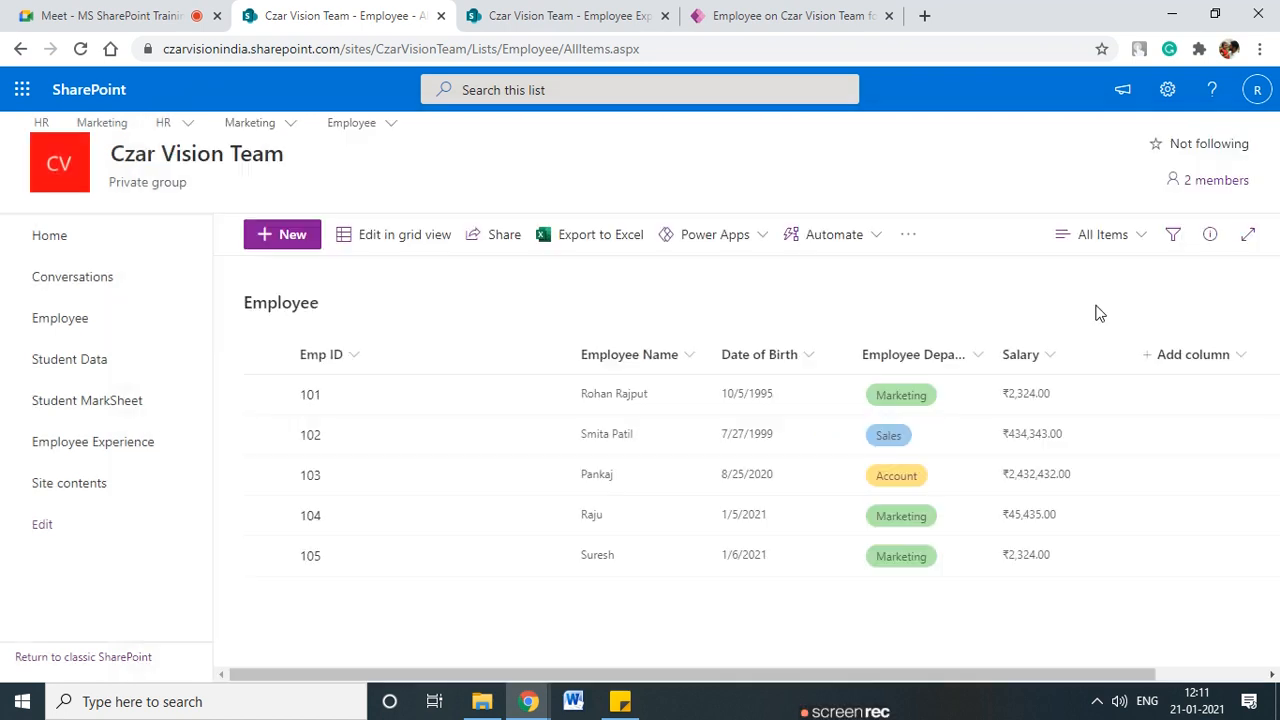
# - Switch to Power Apps, select the Emp Experince button on the Employee Form and review the app's screen structure
pyautogui.click(734, 15)
pyautogui.click(671, 571)
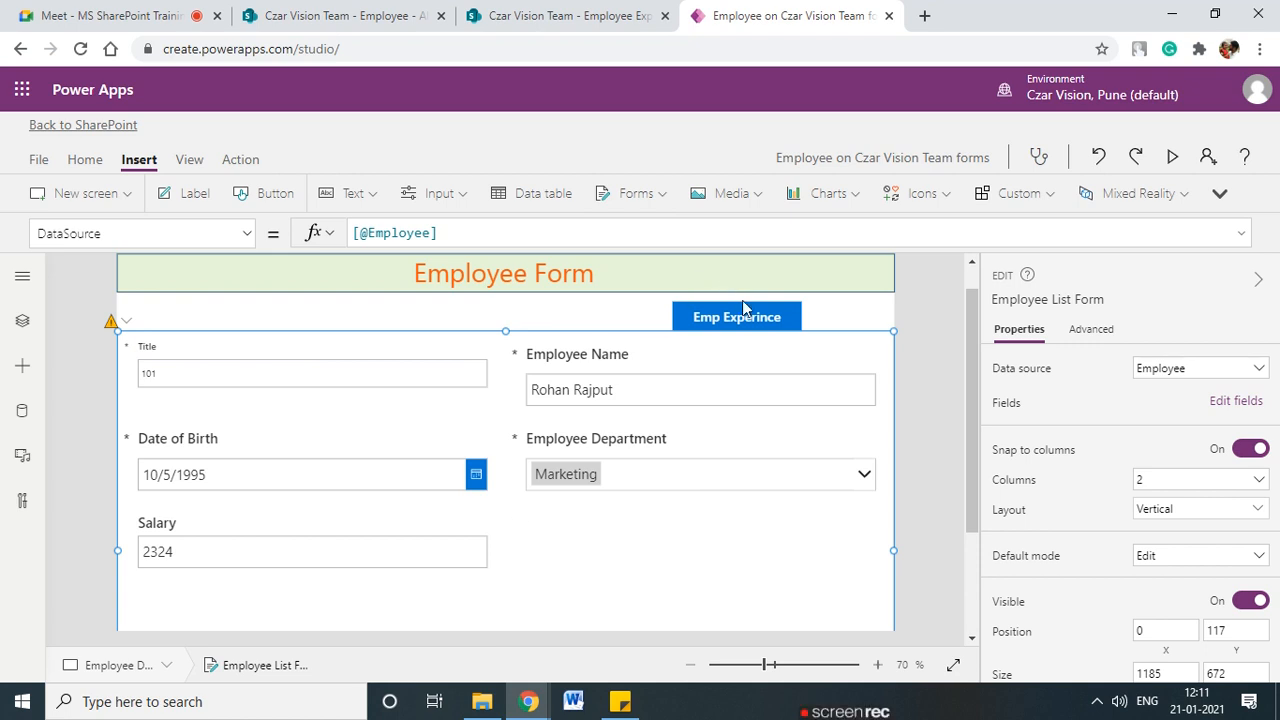
pyautogui.click(739, 329)
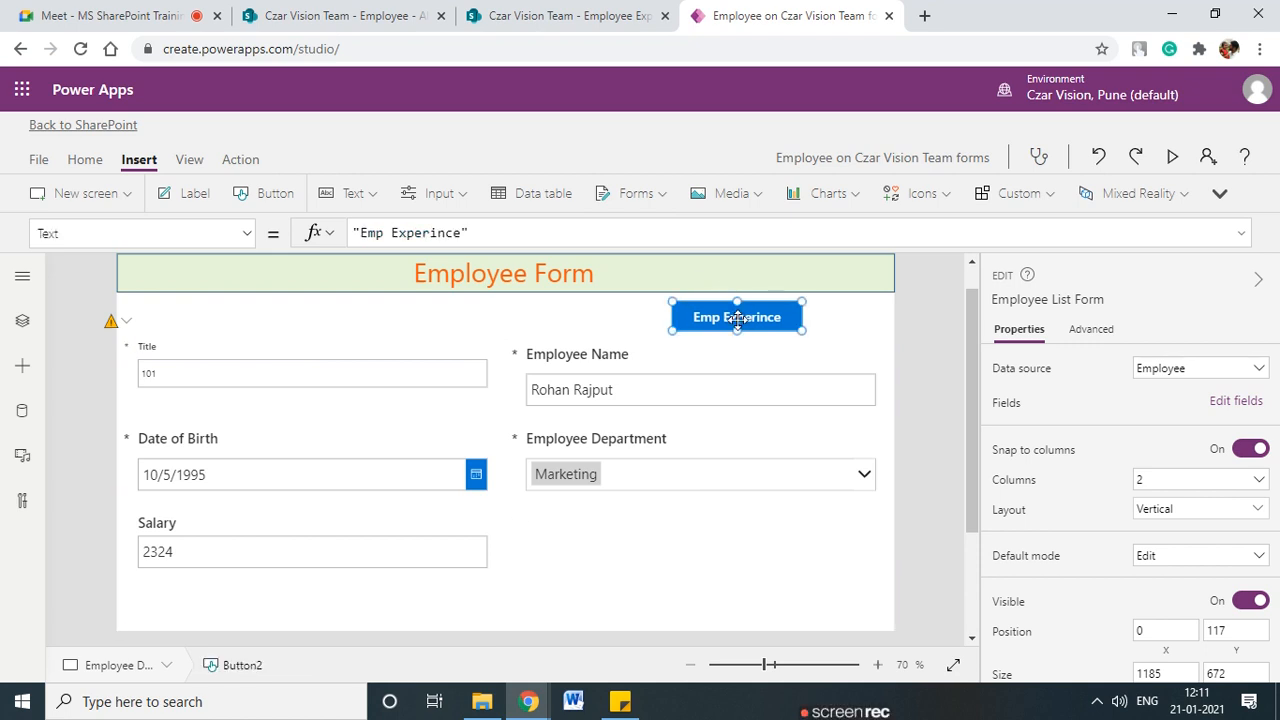
pyautogui.click(24, 324)
pyautogui.scroll(-3, 85, 500)
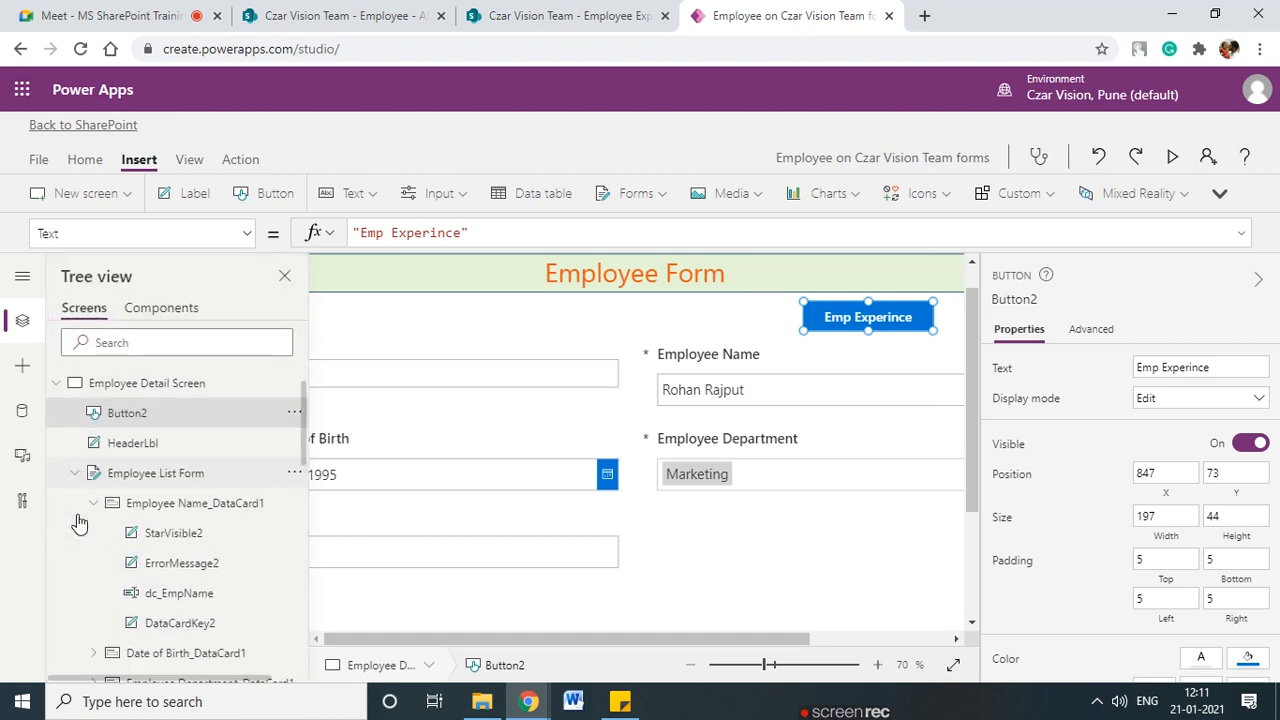
pyautogui.scroll(3, 80, 460)
pyautogui.click(56, 440)
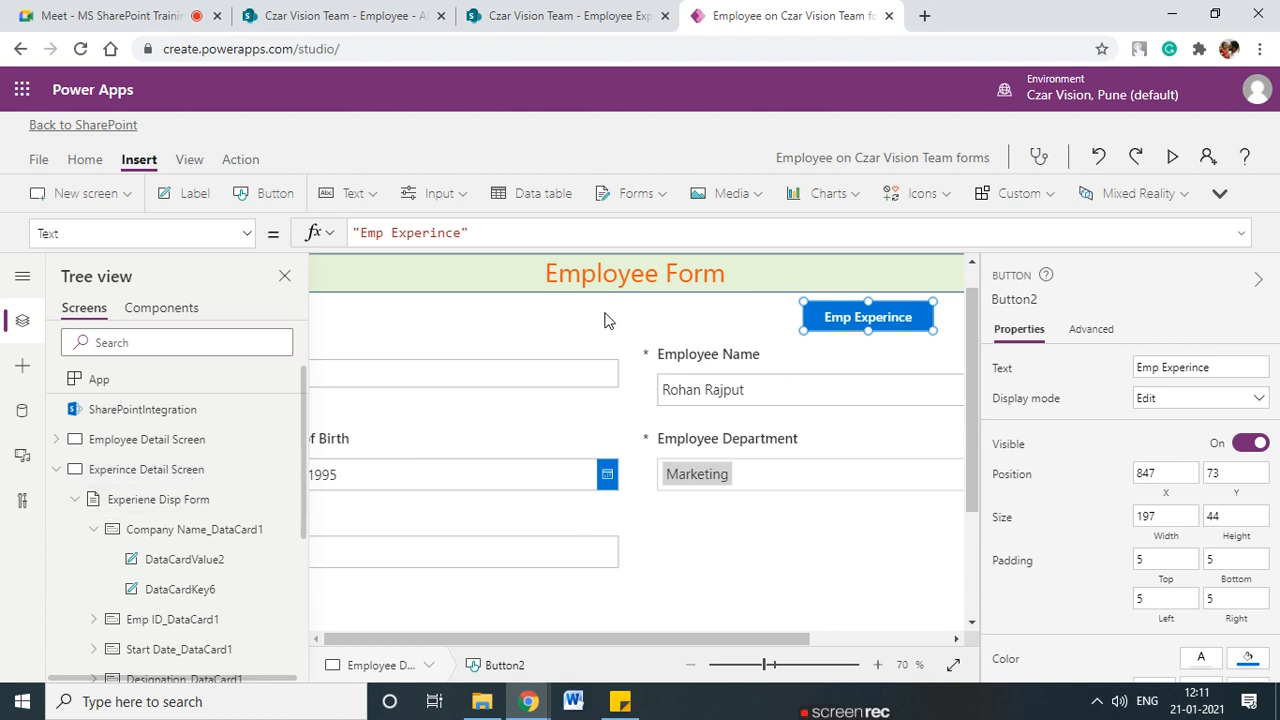
# - Set the Emp Experince button on the Employee Form to navigate to the Experince Detail Screen
pyautogui.click(939, 312)
pyautogui.click(888, 323)
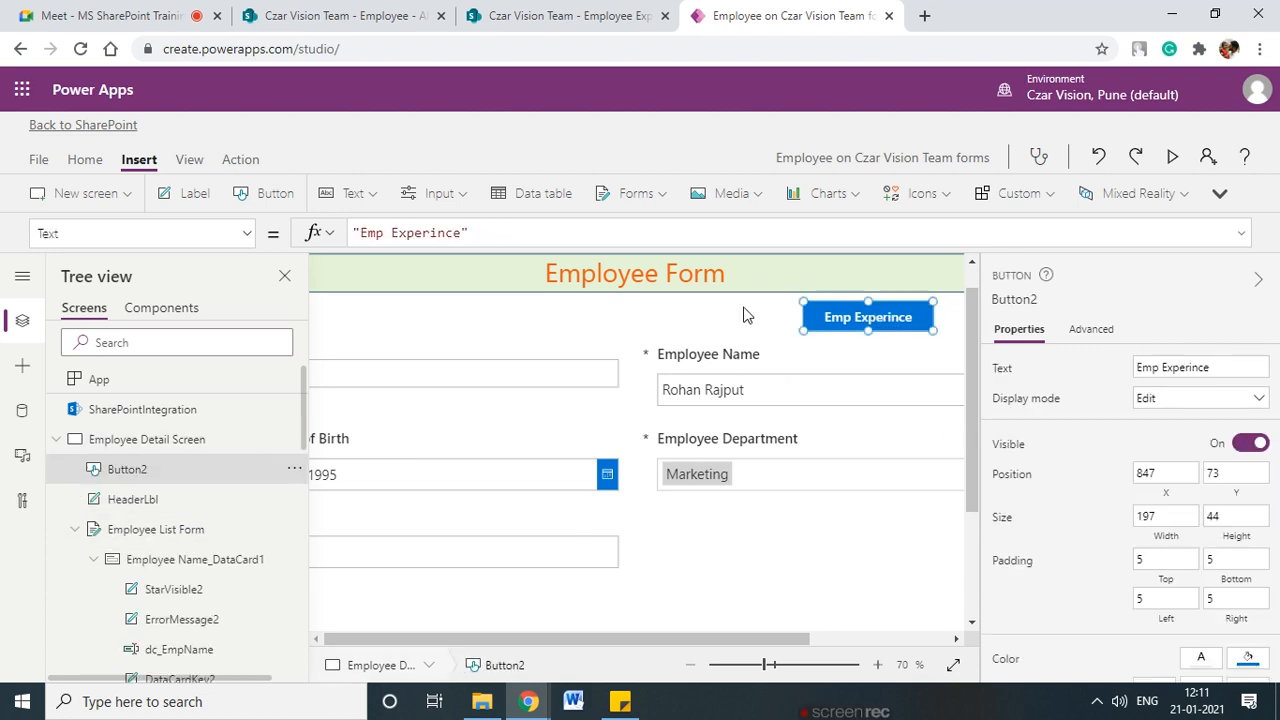
pyautogui.click(284, 276)
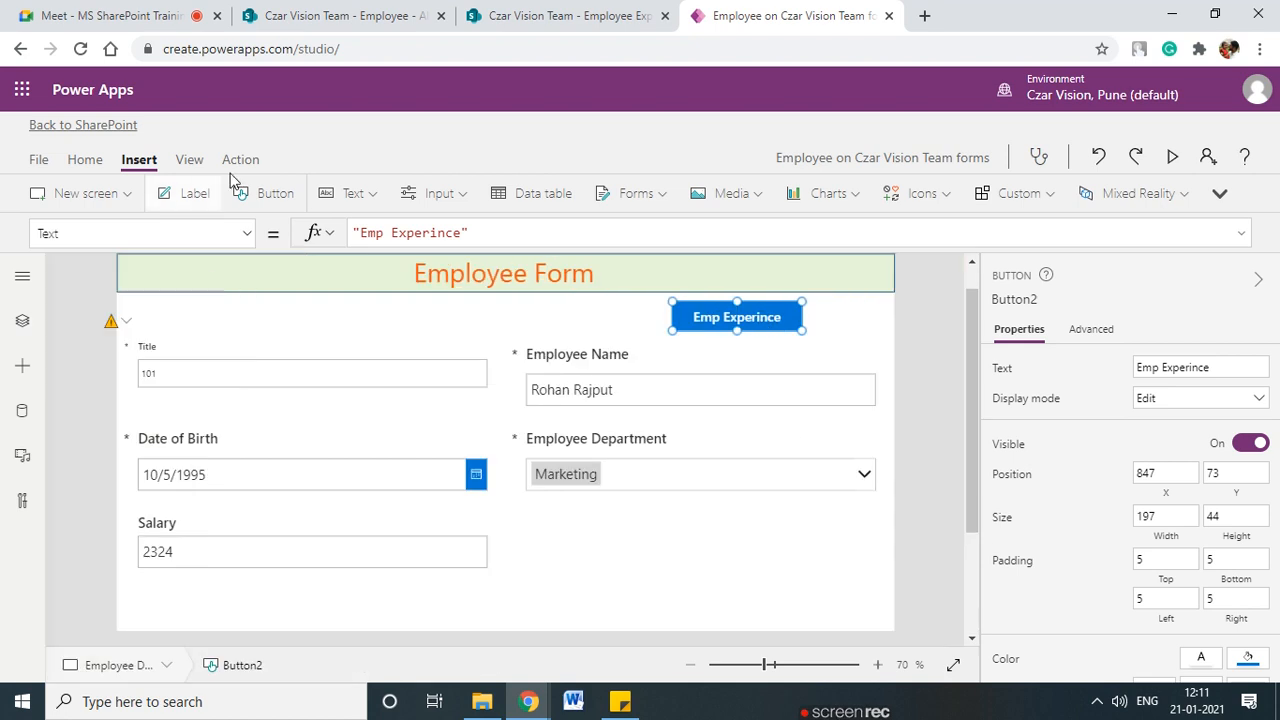
pyautogui.click(240, 160)
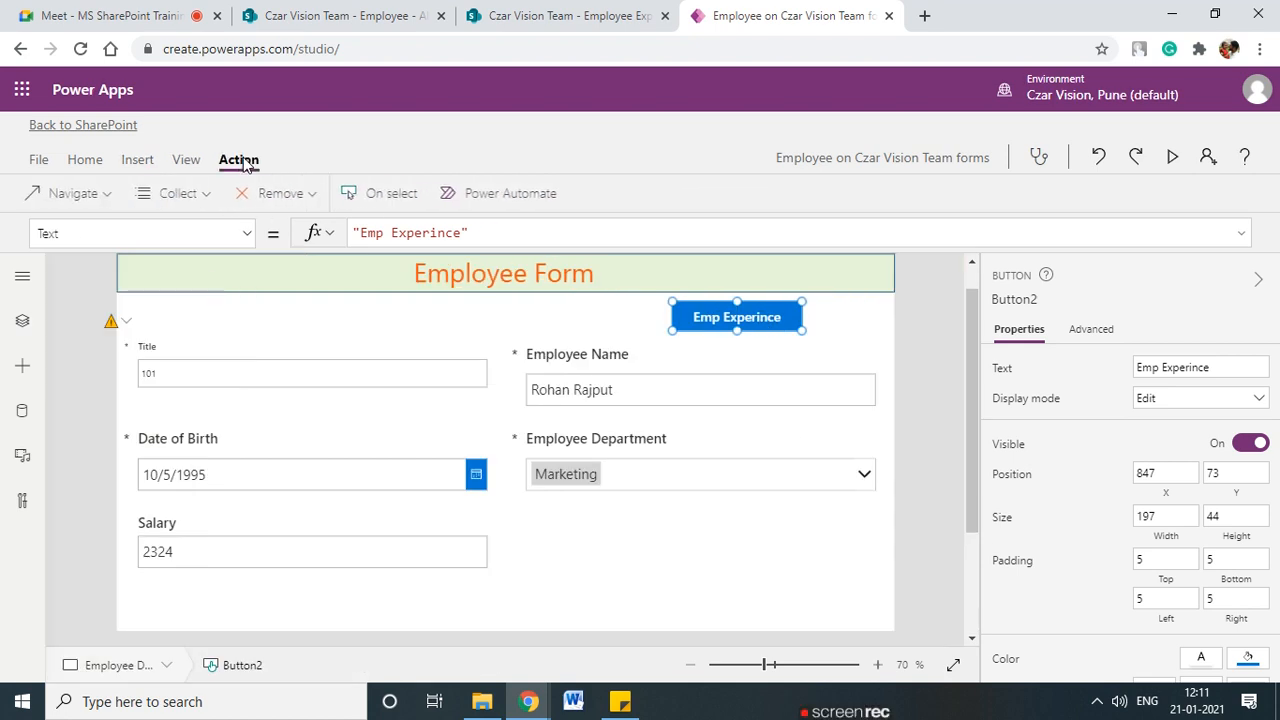
pyautogui.click(113, 197)
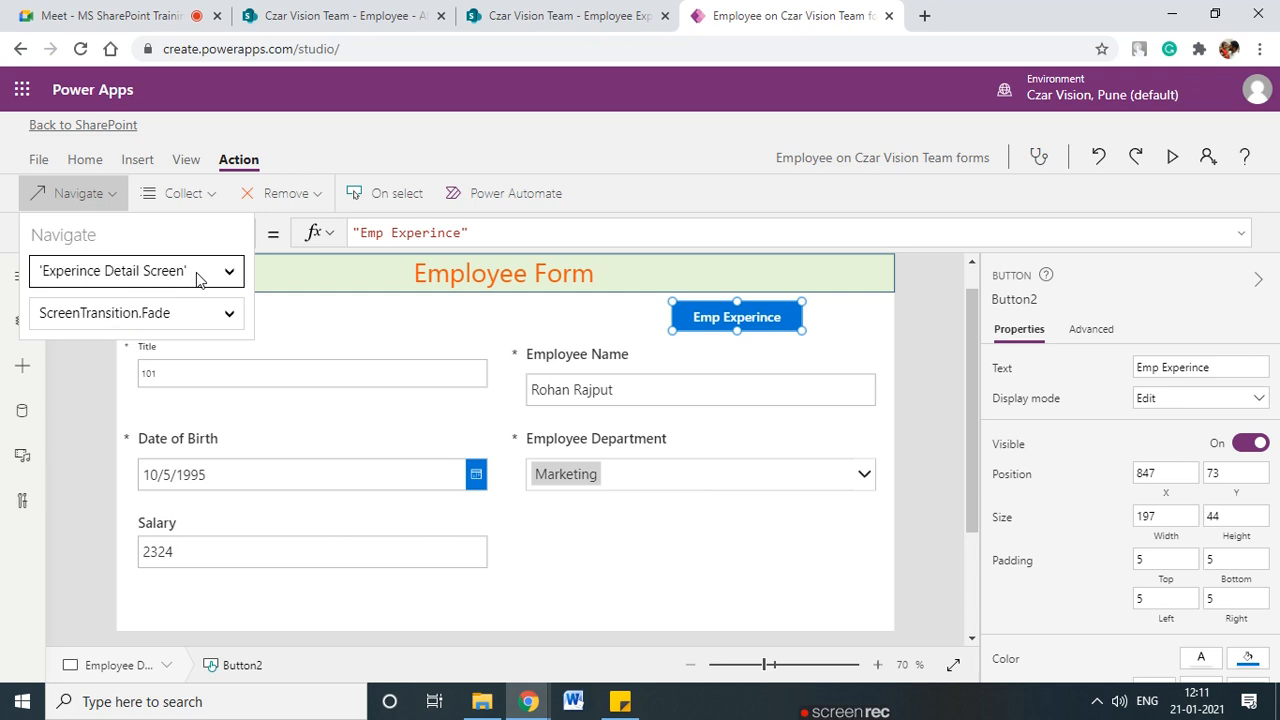
pyautogui.click(240, 278)
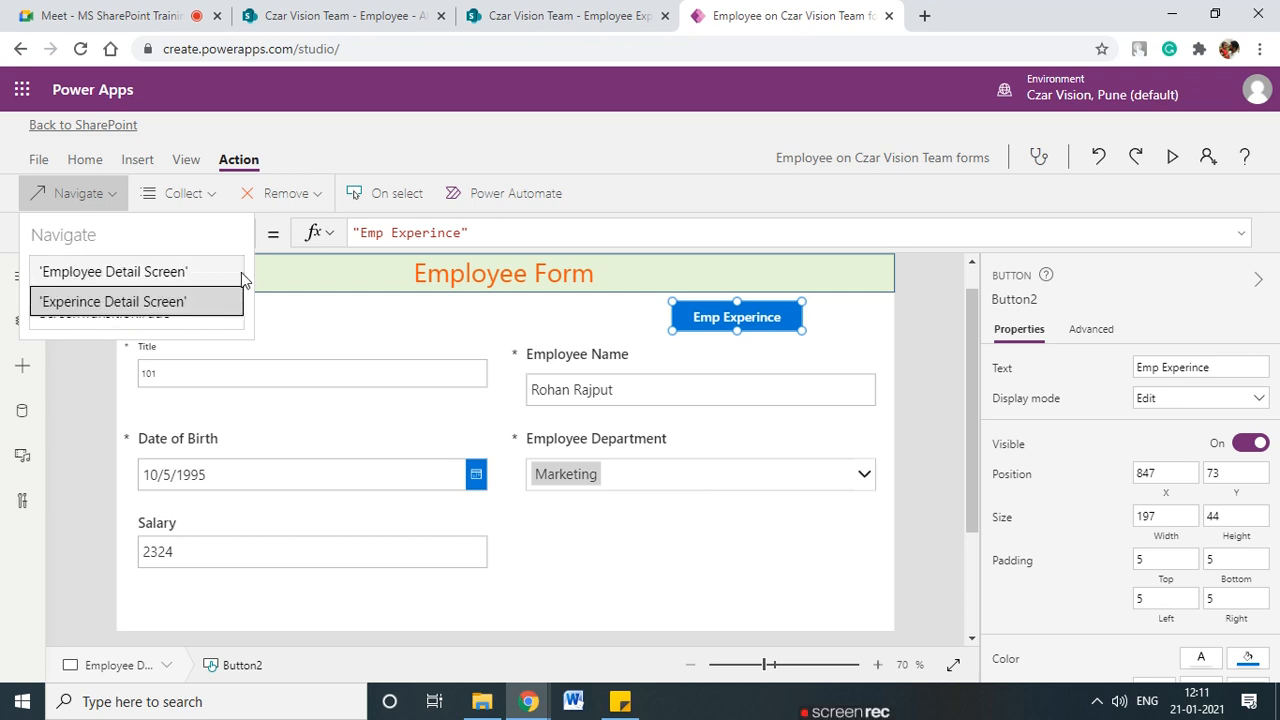
pyautogui.click(165, 310)
pyautogui.click(338, 316)
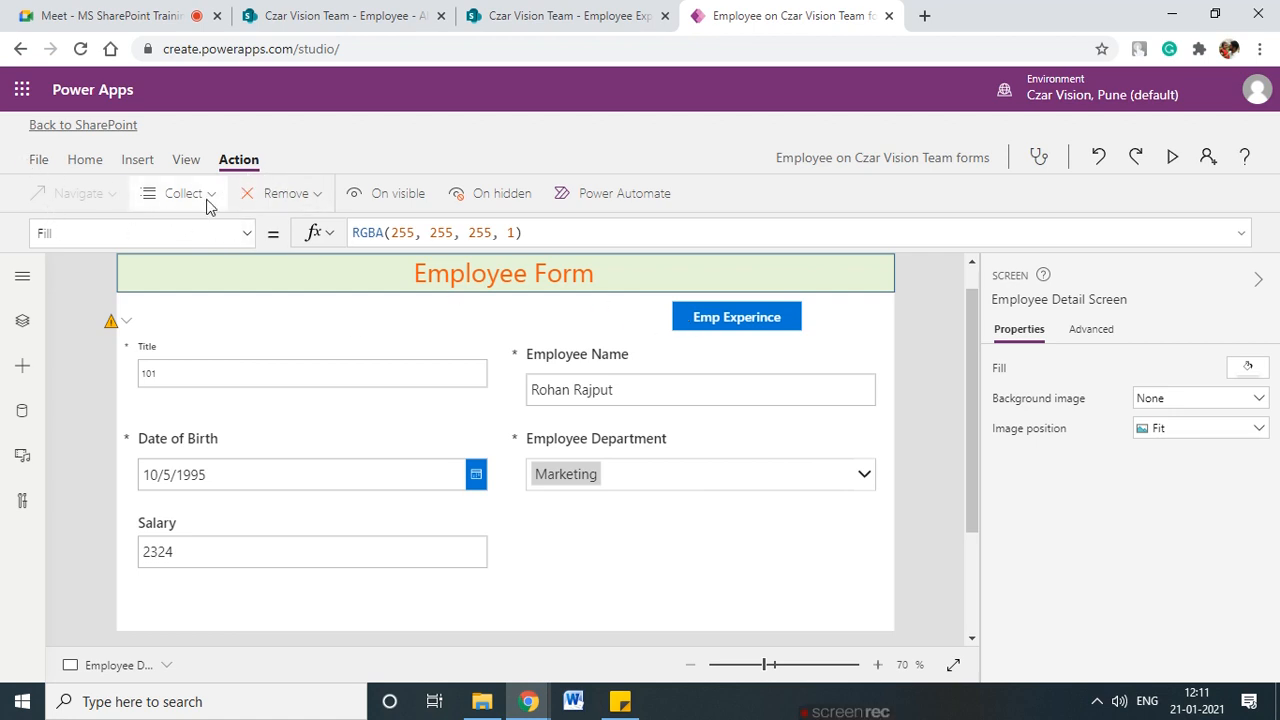
# - Review the screen transition options available for the Emp Experince button's navigation
pyautogui.click(725, 318)
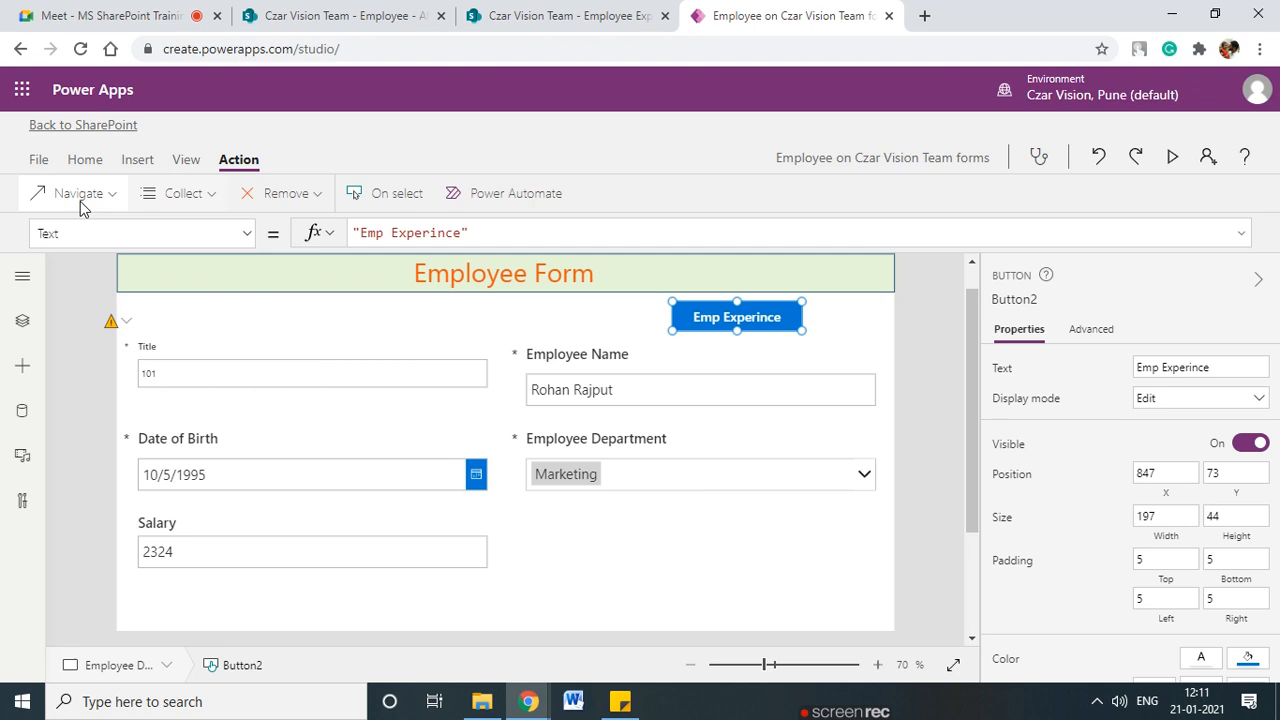
pyautogui.click(107, 196)
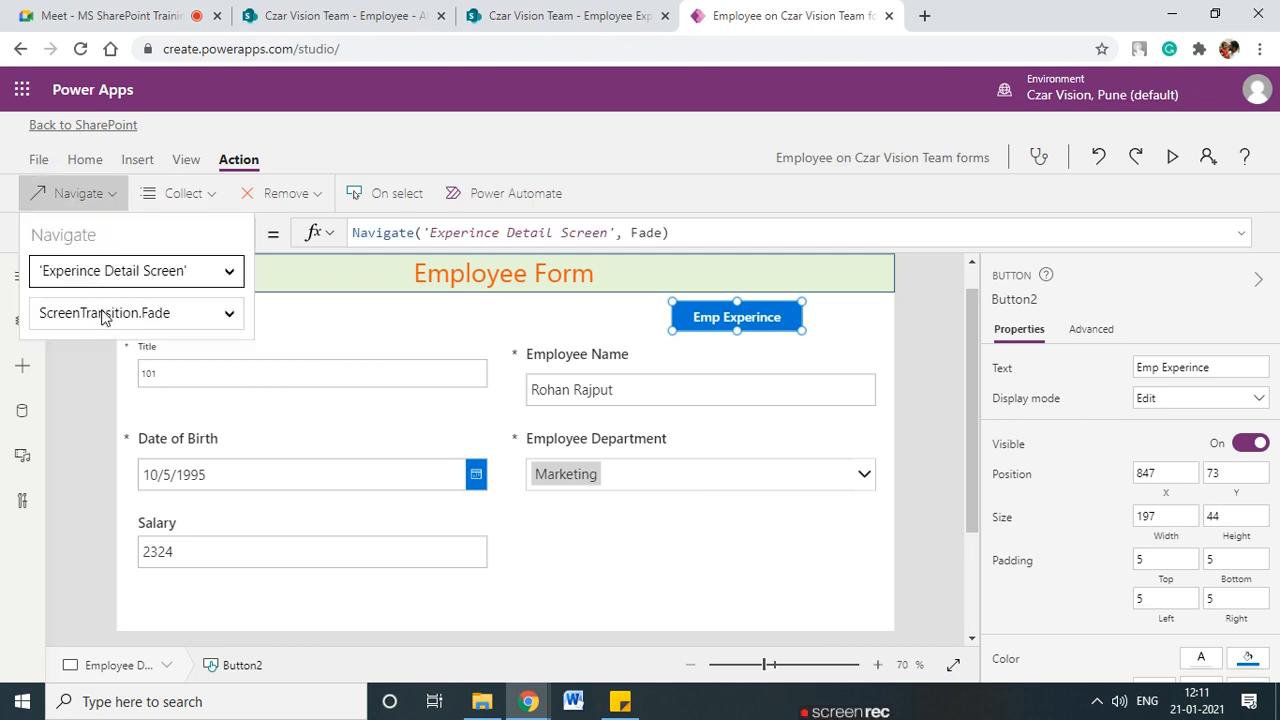
pyautogui.click(183, 323)
pyautogui.moveTo(234, 331); pyautogui.dragTo(238, 360)
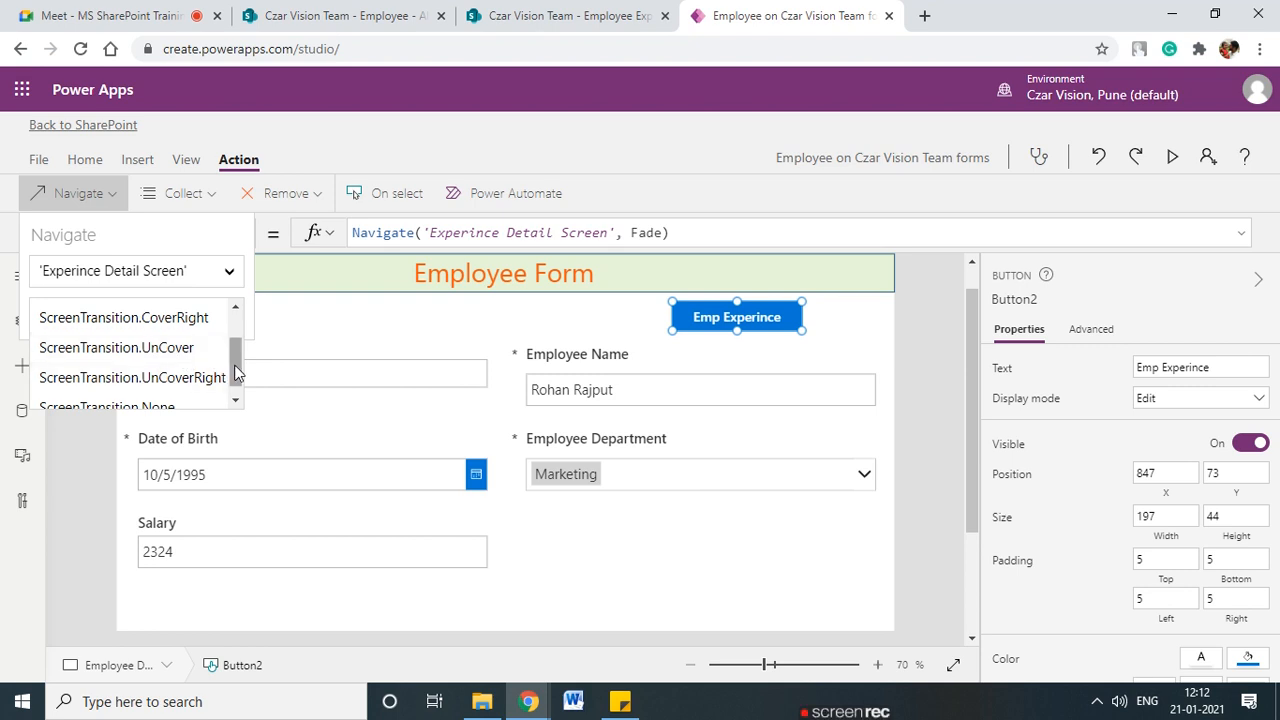
pyautogui.scroll(2, 234, 345)
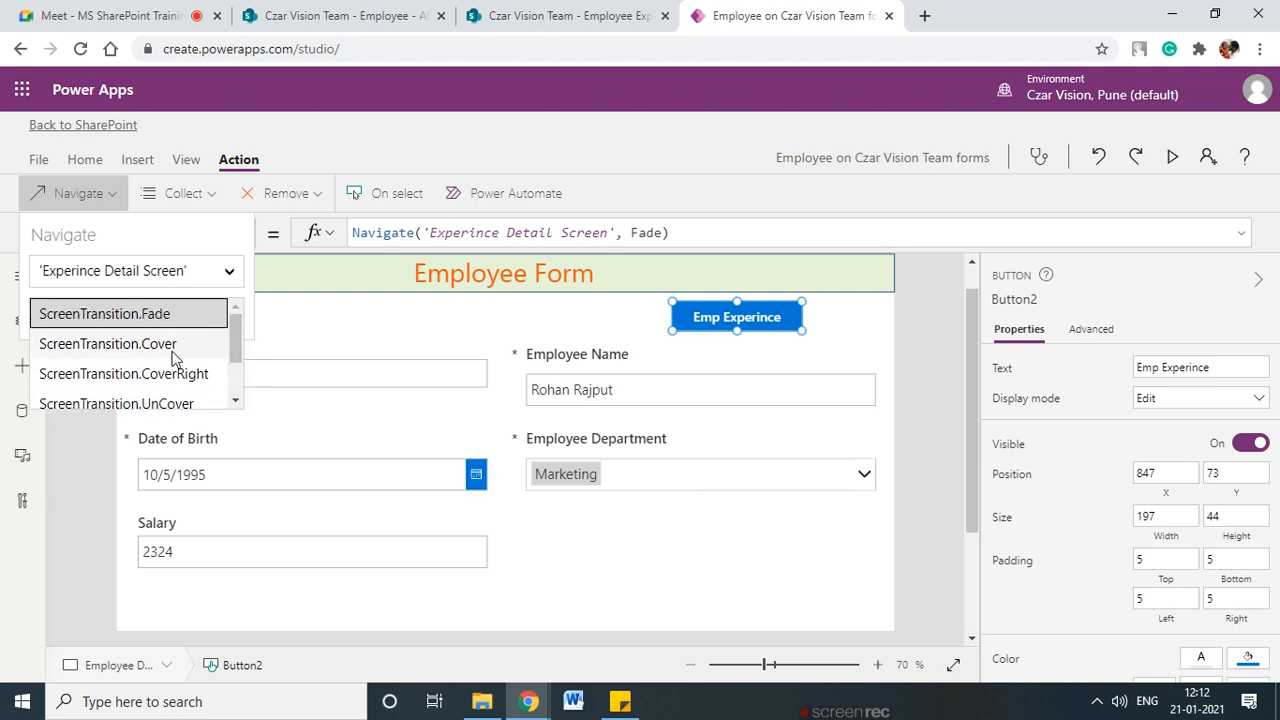
pyautogui.click(316, 317)
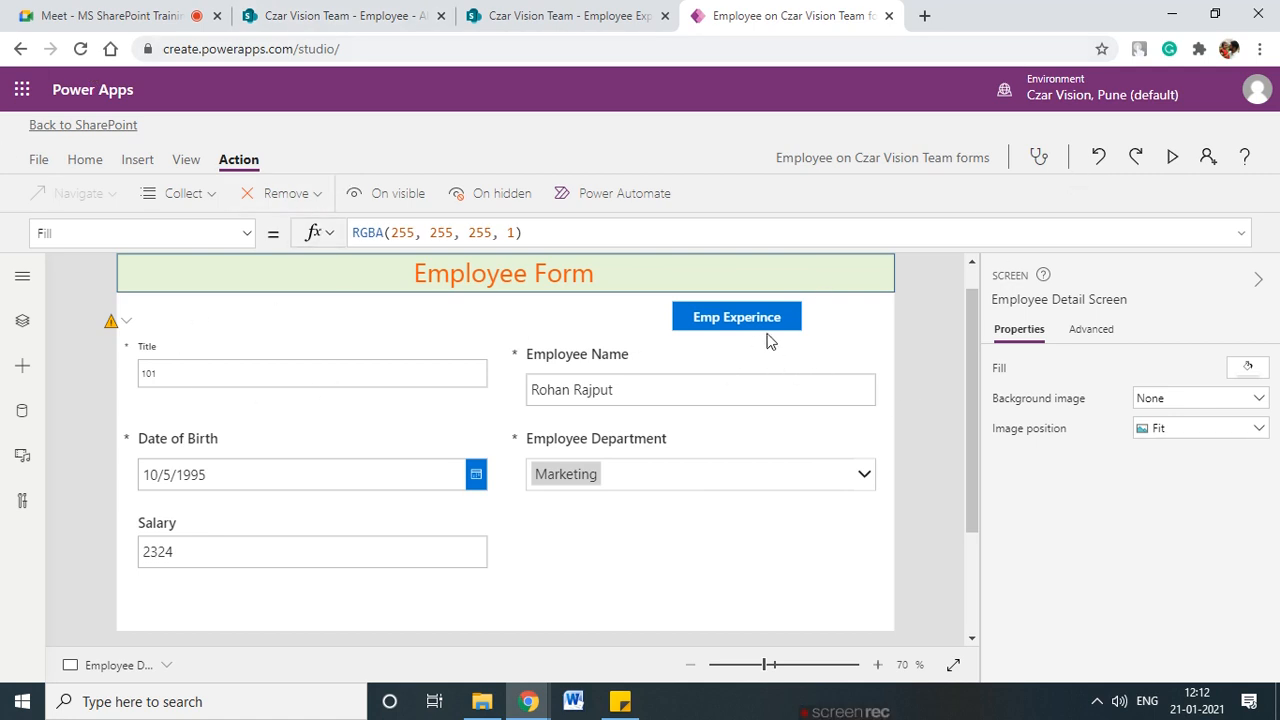
# - Preview the app, test the Emp Experince button and return to the editor
pyautogui.click(1172, 156)
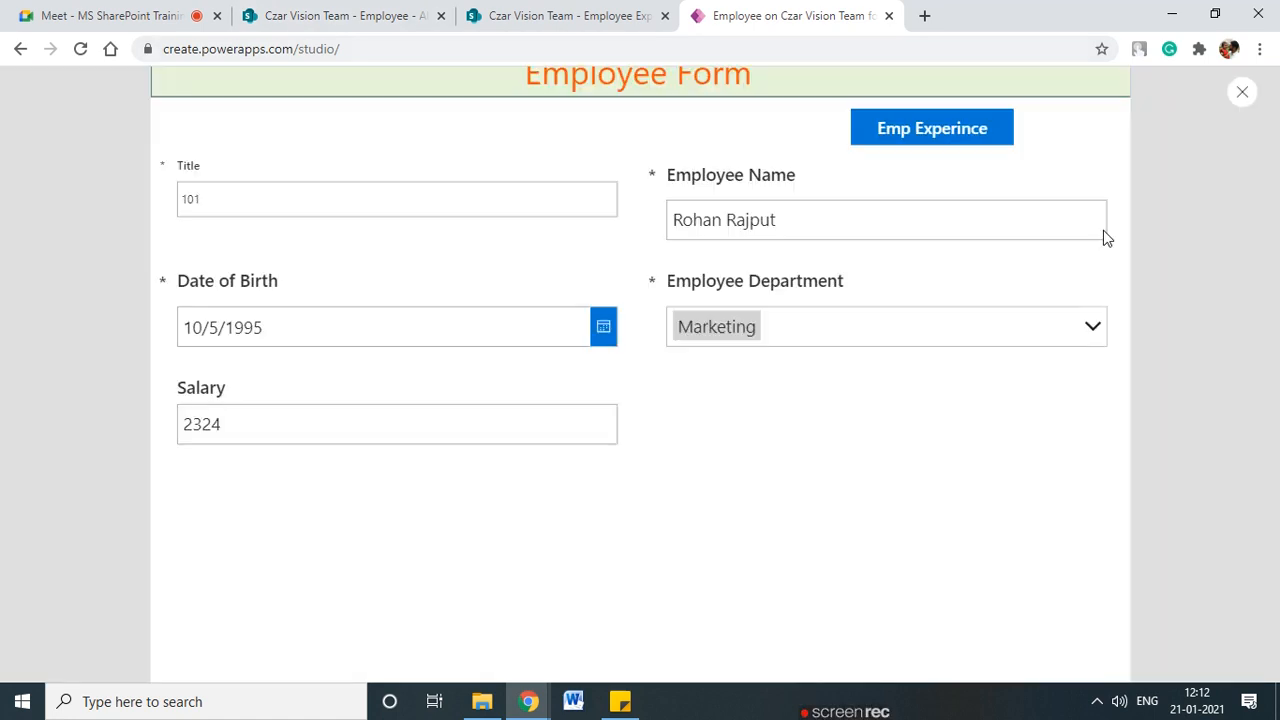
pyautogui.click(908, 152)
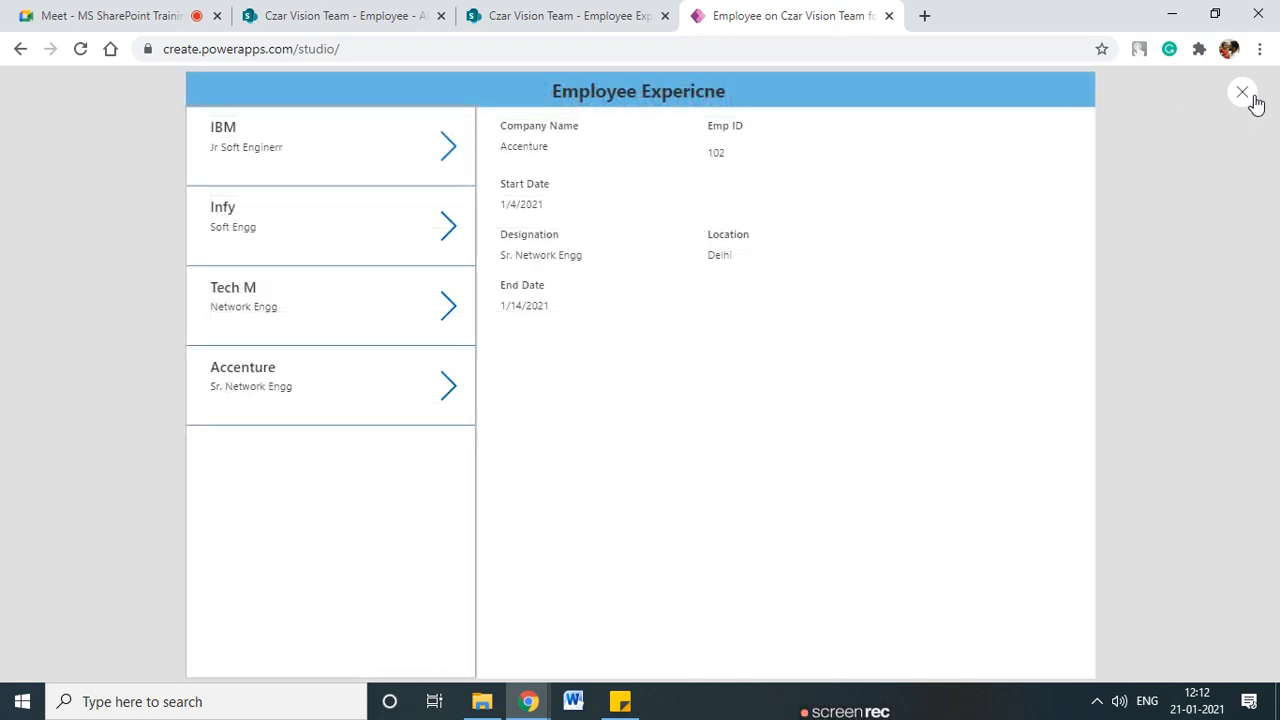
pyautogui.press('Escape')
pyautogui.click(829, 443)
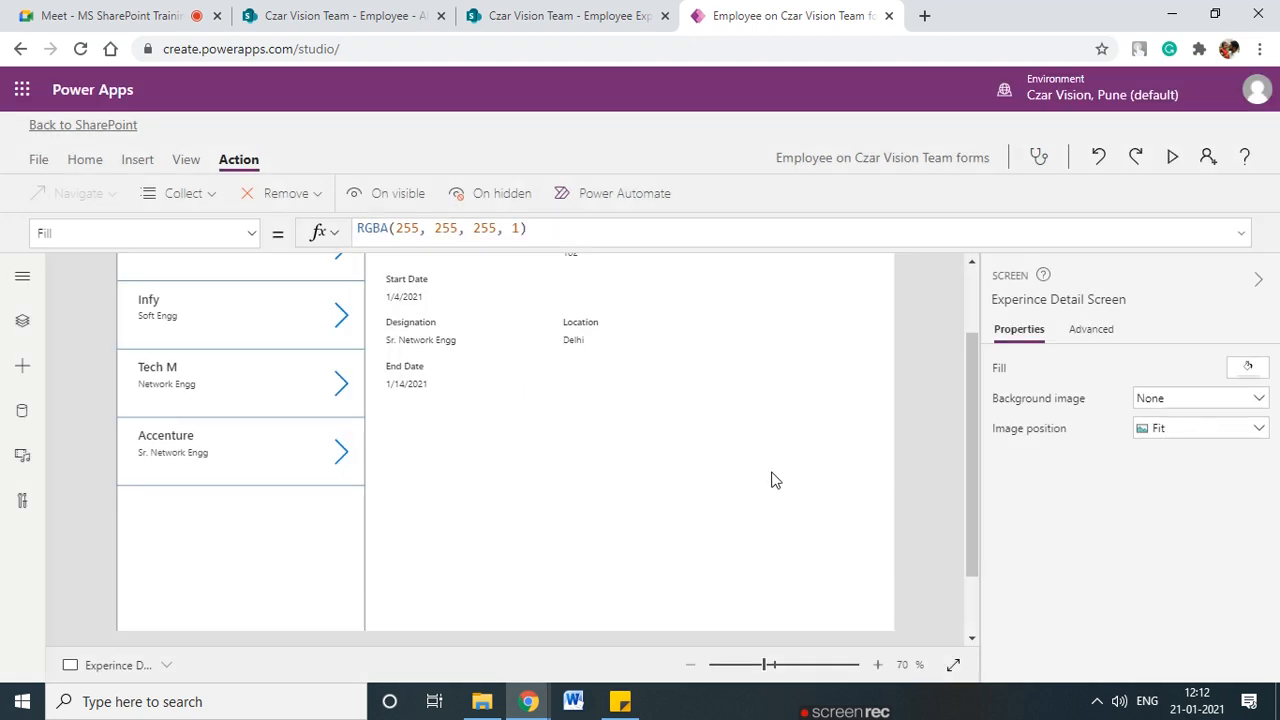
pyautogui.scroll(2, 633, 510)
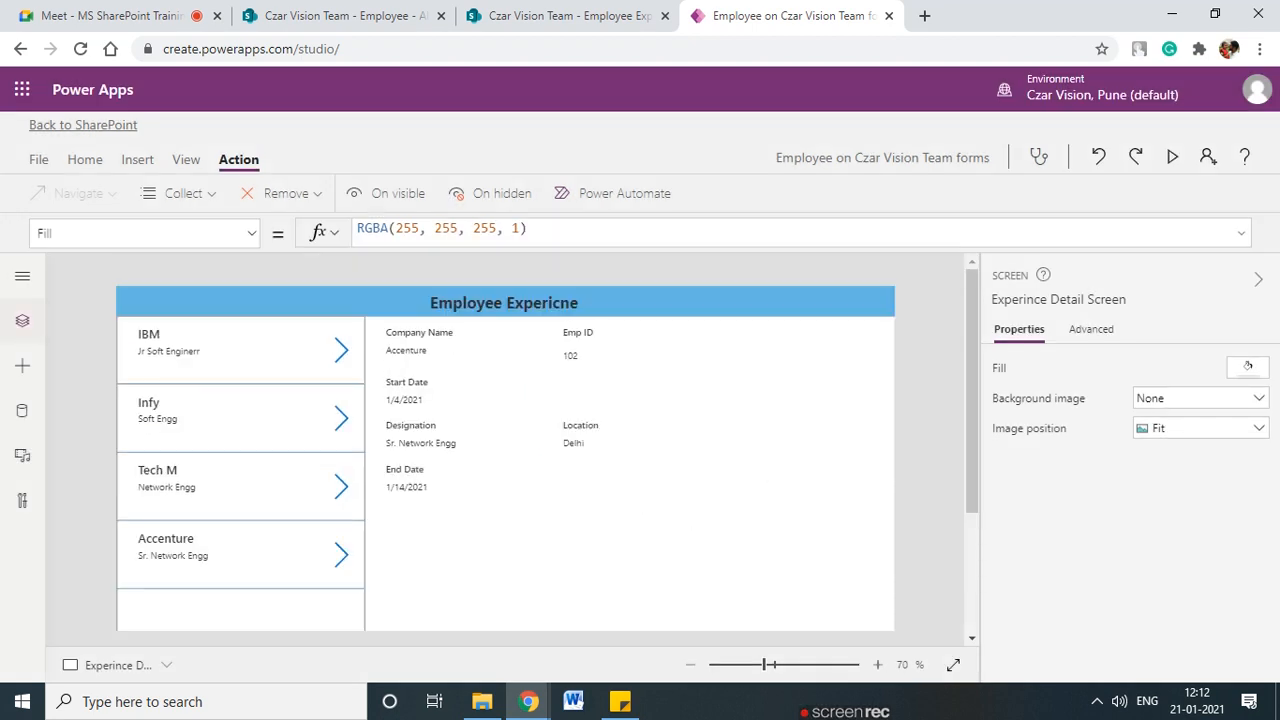
# - Return to the Employee Detail Screen for editing and look over its form
pyautogui.click(22, 320)
pyautogui.click(160, 442)
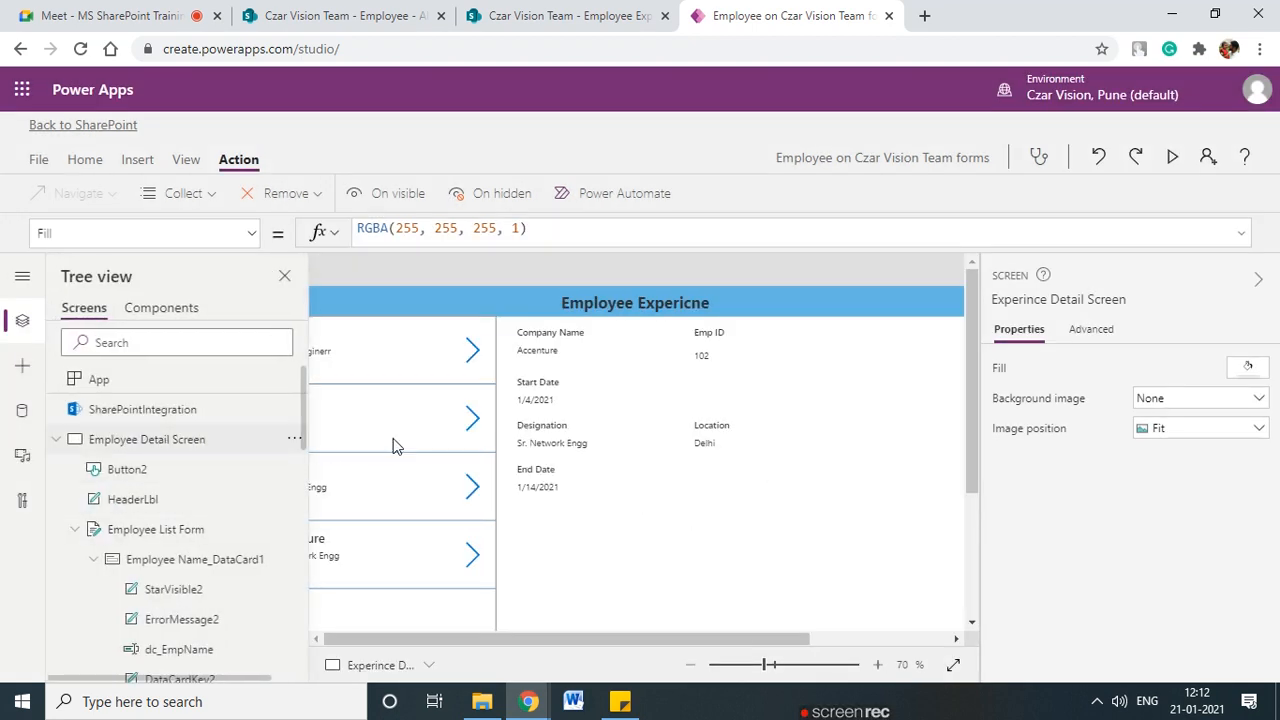
pyautogui.click(285, 276)
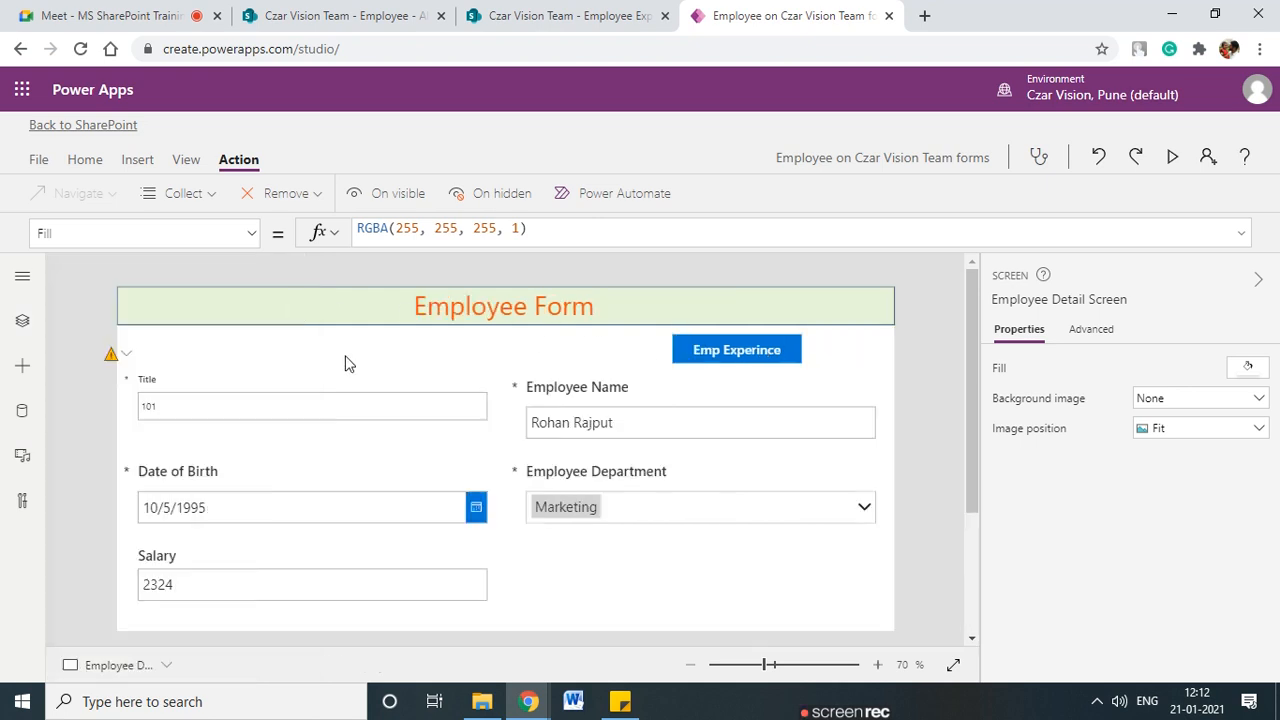
pyautogui.scroll(-2, 395, 400)
pyautogui.scroll(2, 592, 500)
# - Change the Title field's label text on the Employee Form to "Emp ID"
pyautogui.click(143, 385)
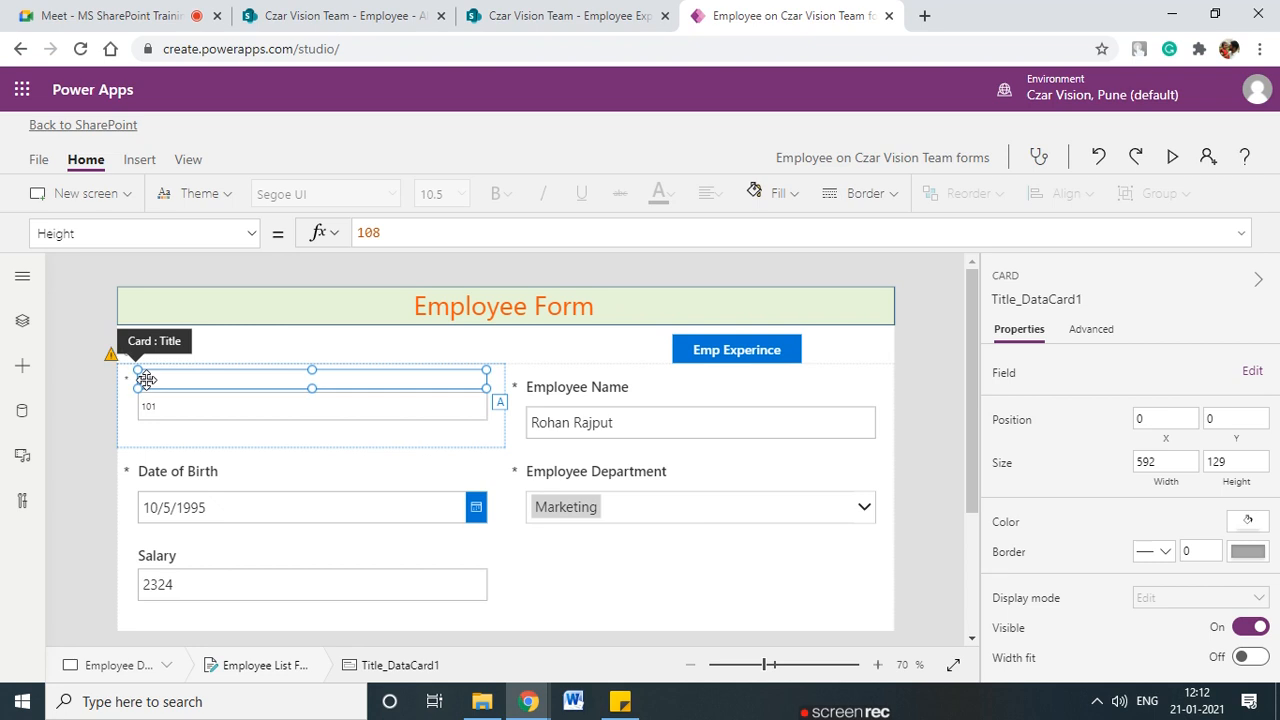
pyautogui.click(177, 380)
pyautogui.click(177, 381)
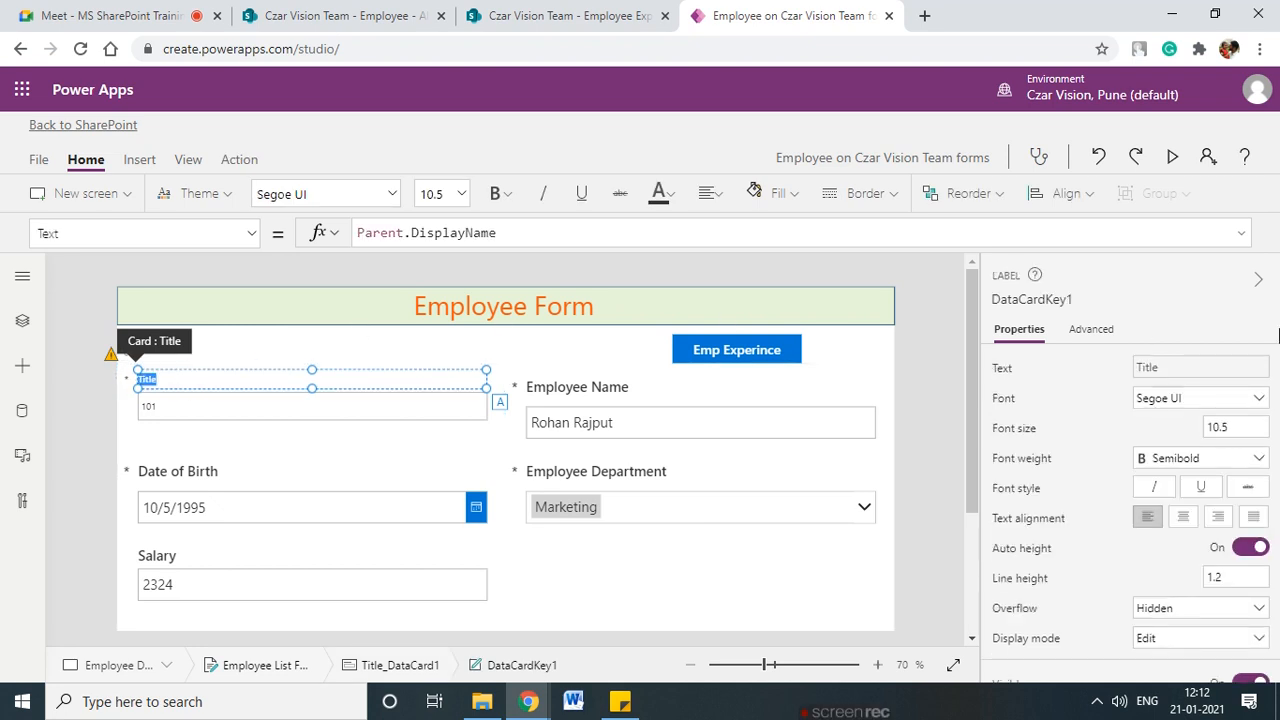
pyautogui.tripleClick(545, 233)
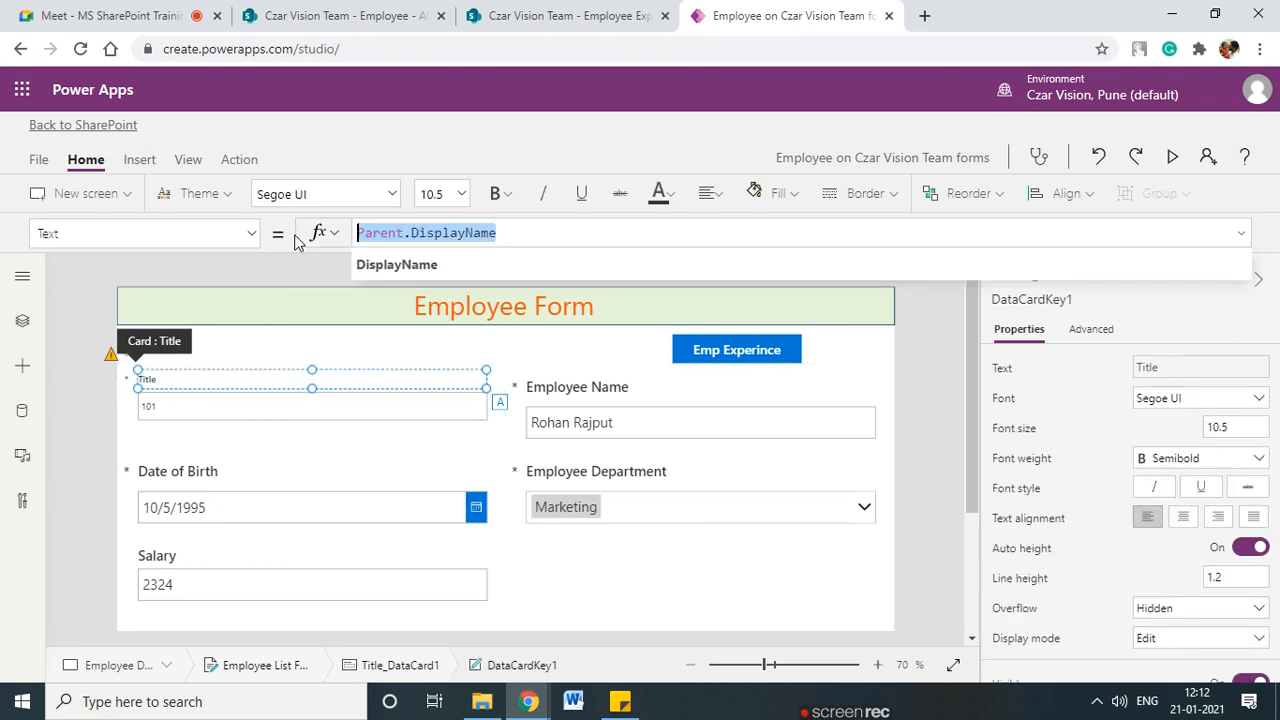
pyautogui.write('""')
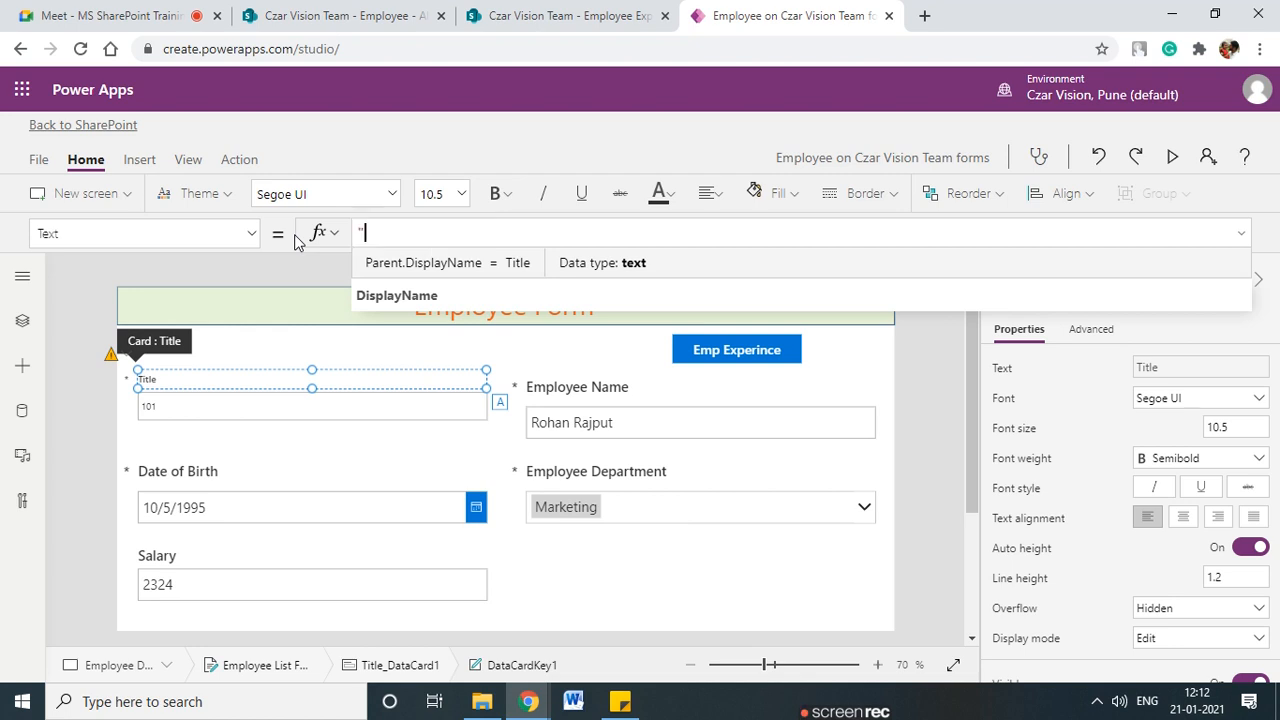
pyautogui.write('Emp ID')
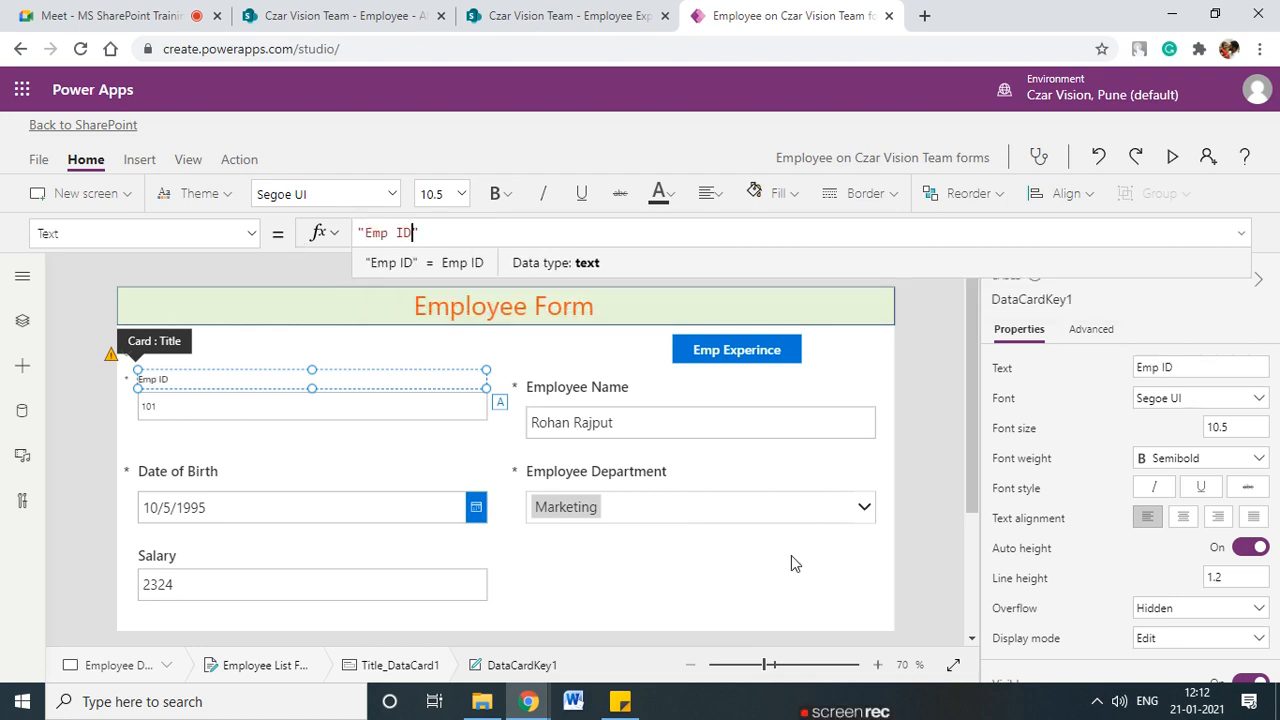
pyautogui.press('Return')
# - Match the Emp ID label's font size to the Employee Name label by setting it to 15.75
pyautogui.click(614, 391)
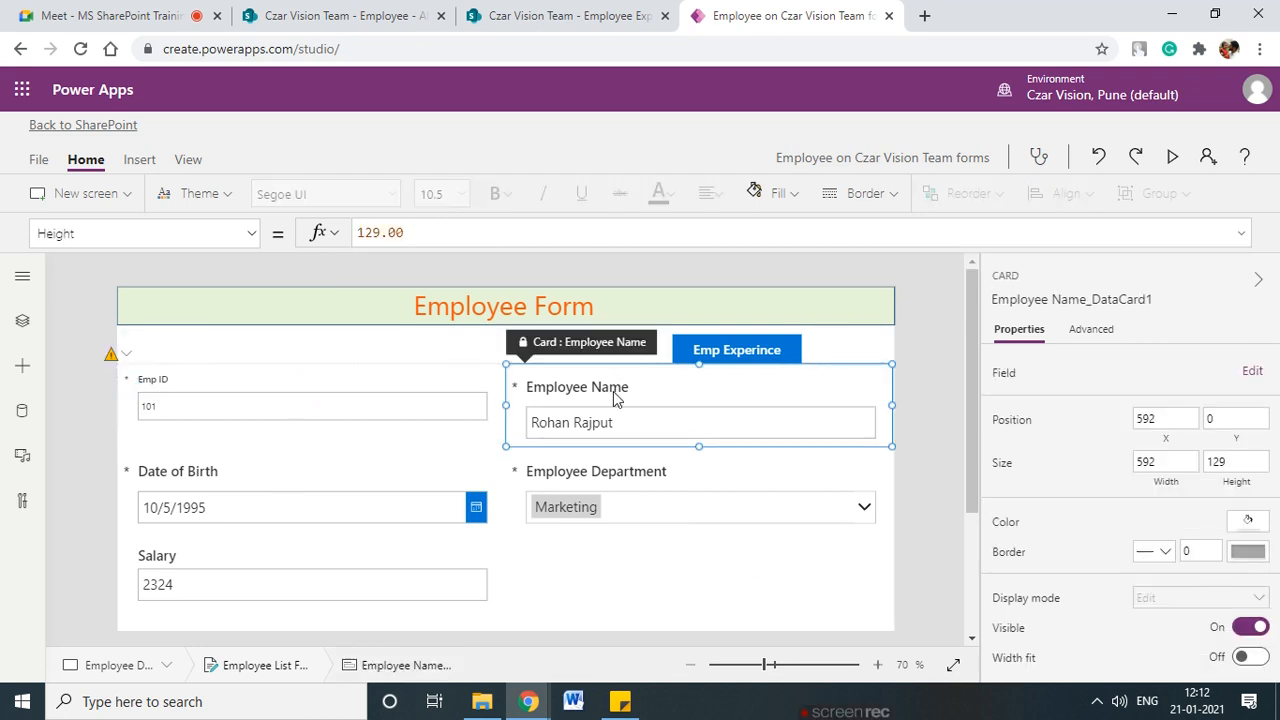
pyautogui.click(614, 391)
pyautogui.doubleClick(1210, 427)
pyautogui.hotkey('ctrl', 'c')
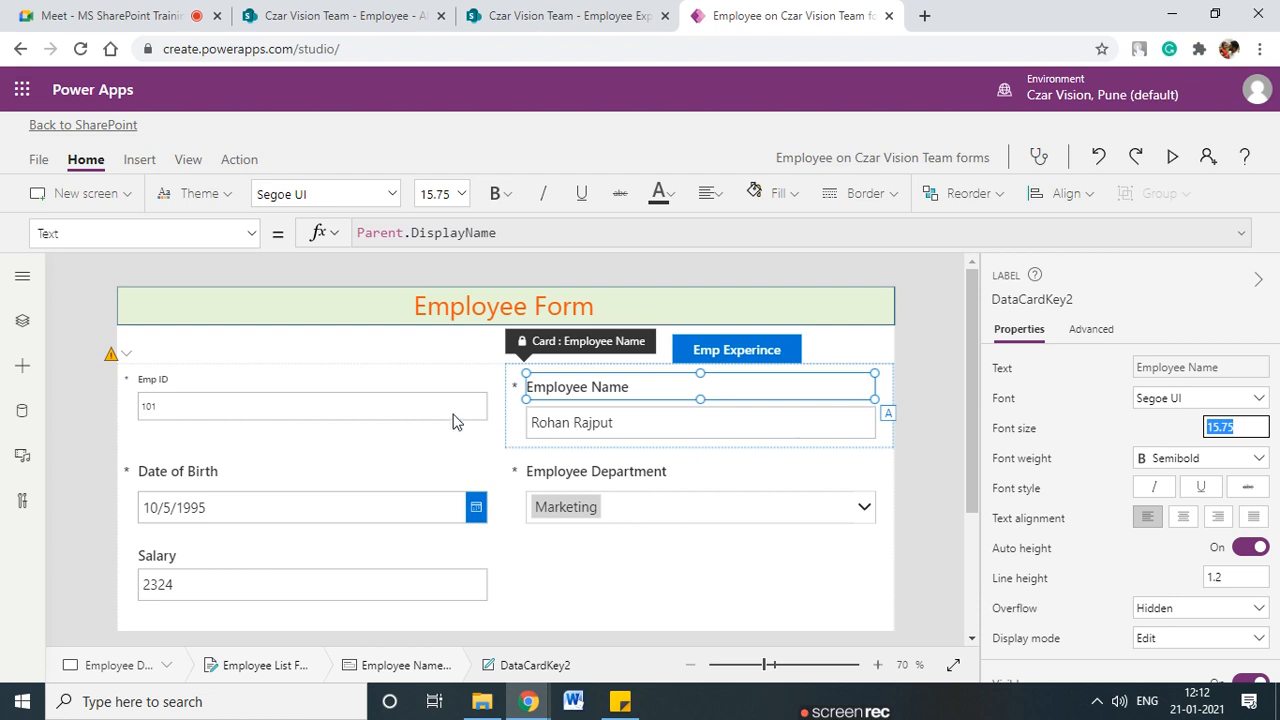
pyautogui.doubleClick(160, 380)
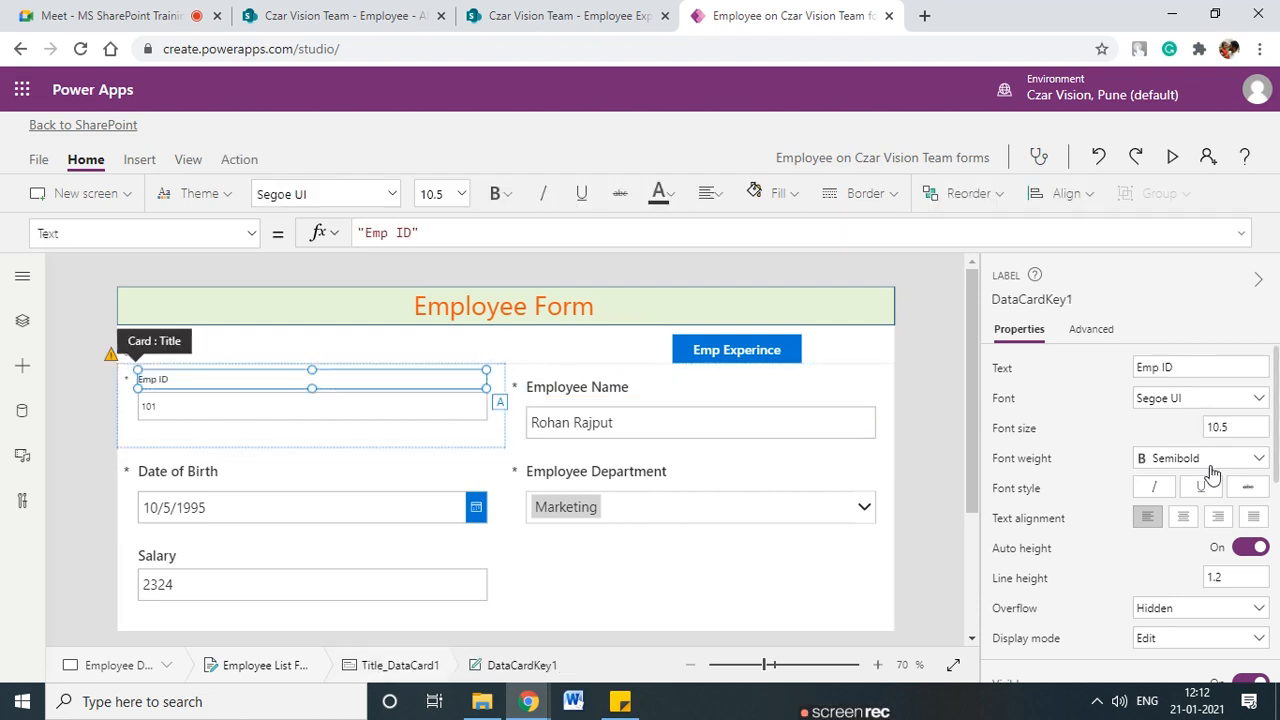
pyautogui.doubleClick(1228, 427)
pyautogui.hotkey('ctrl', 'v')
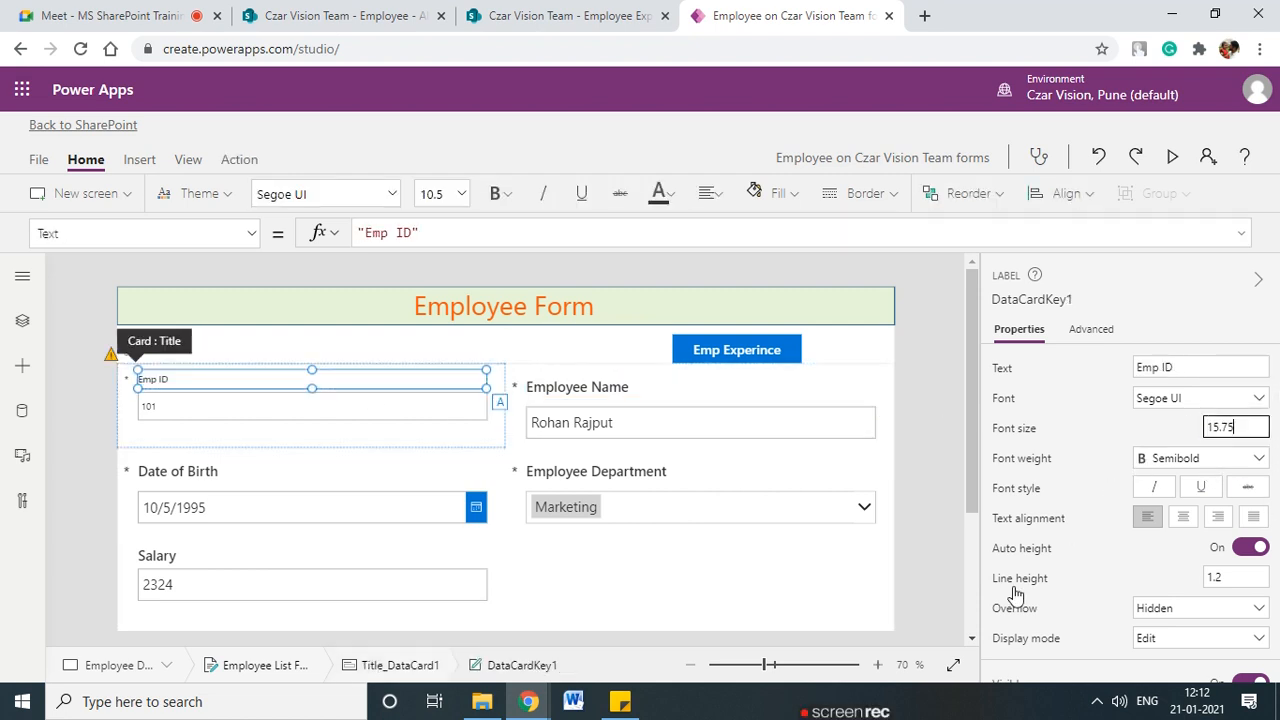
pyautogui.click(798, 576)
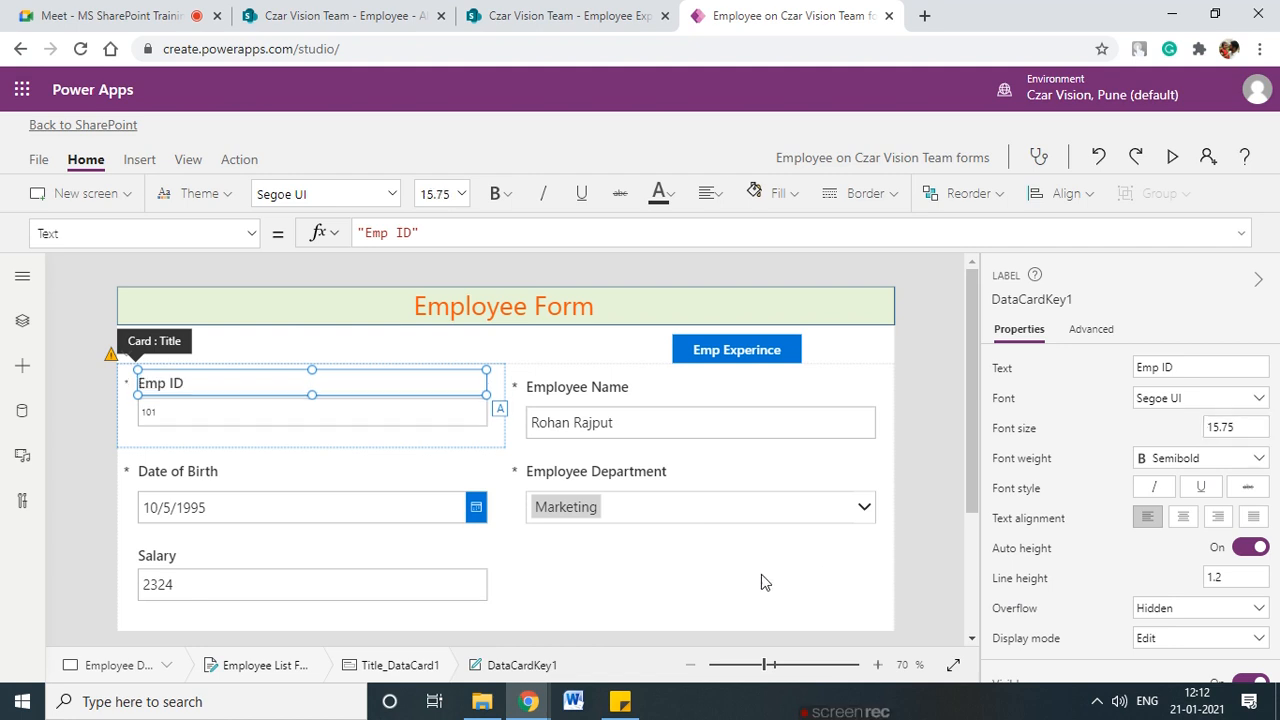
pyautogui.click(638, 580)
pyautogui.click(595, 438)
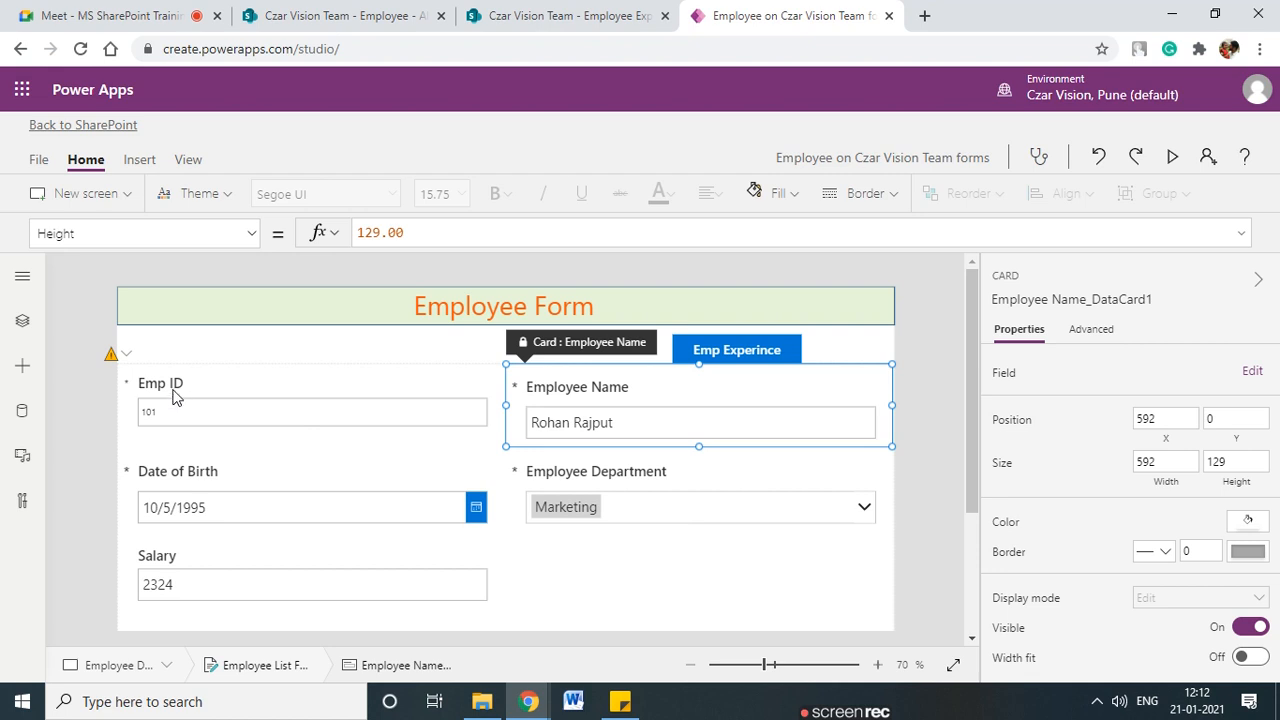
pyautogui.click(683, 417)
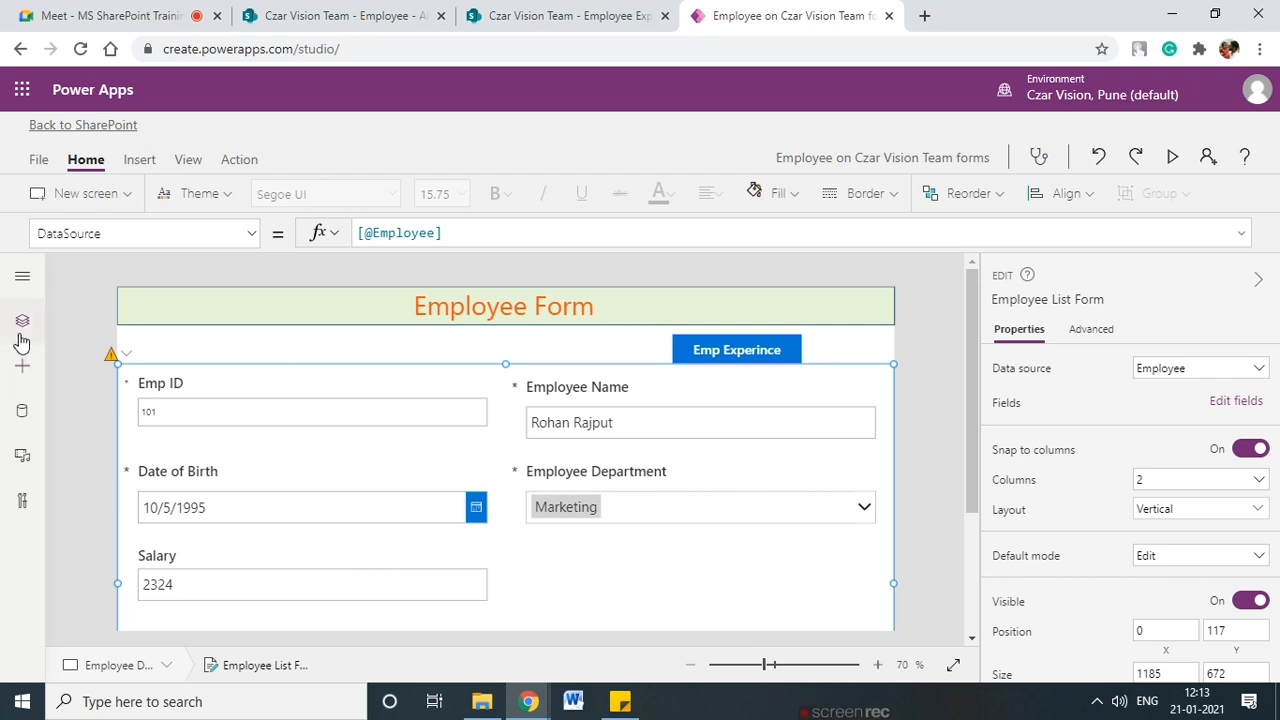
# - Preview the updated Employee Form and open the employee experience screen through the Emp Experince button
pyautogui.click(1174, 157)
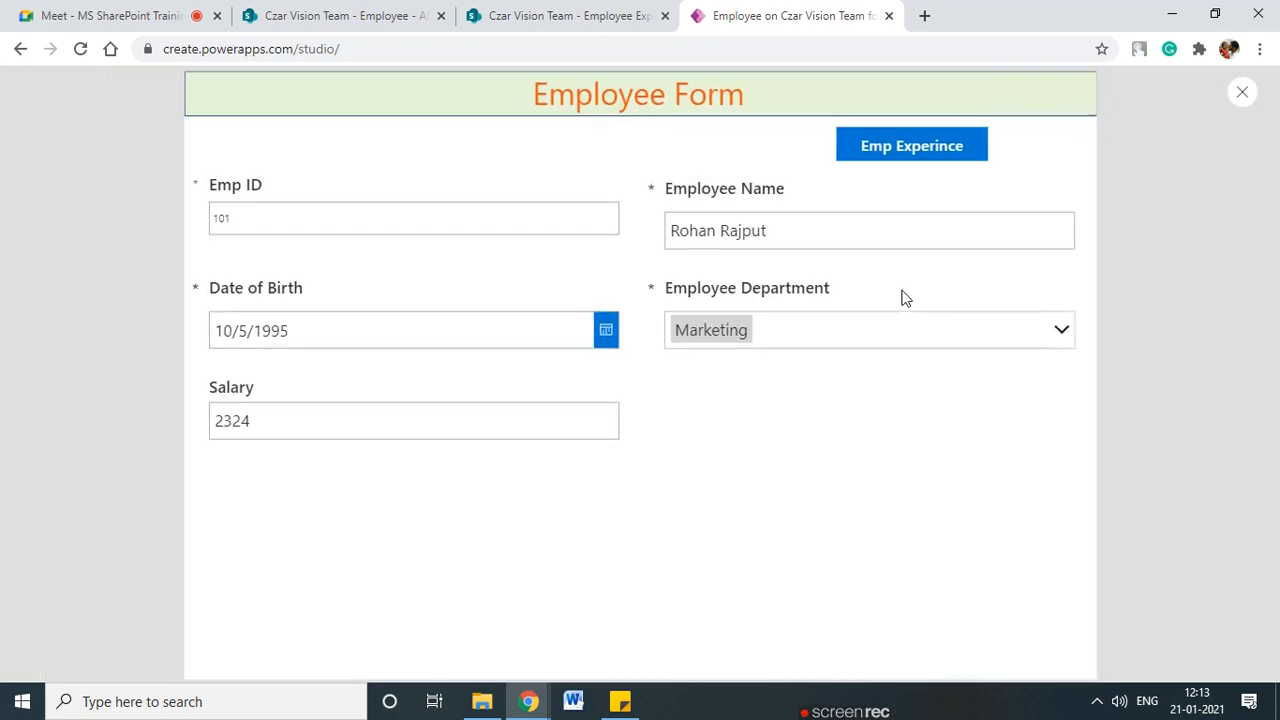
pyautogui.click(952, 148)
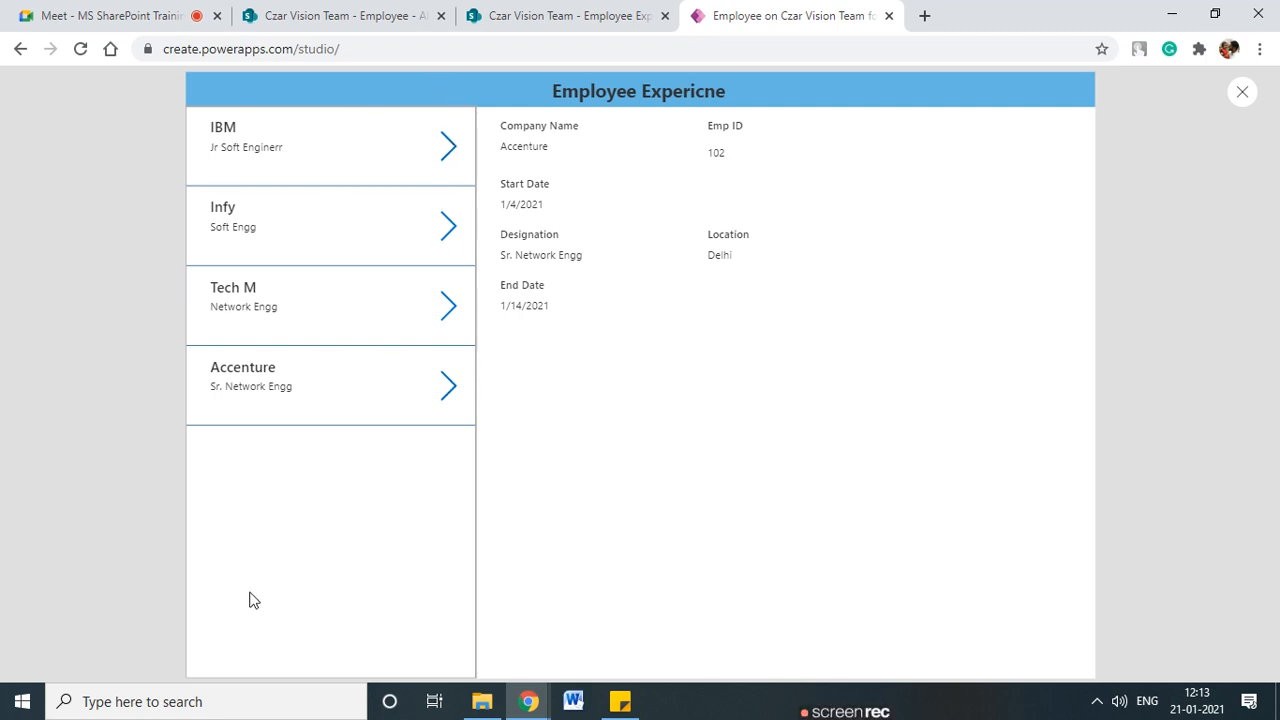
pyautogui.moveTo(474, 114)
pyautogui.mouseDown()
pyautogui.moveTo(420, 88)
pyautogui.moveTo(152, 190)
pyautogui.moveTo(352, 542)
pyautogui.moveTo(508, 168)
pyautogui.moveTo(476, 112)
pyautogui.mouseUp()
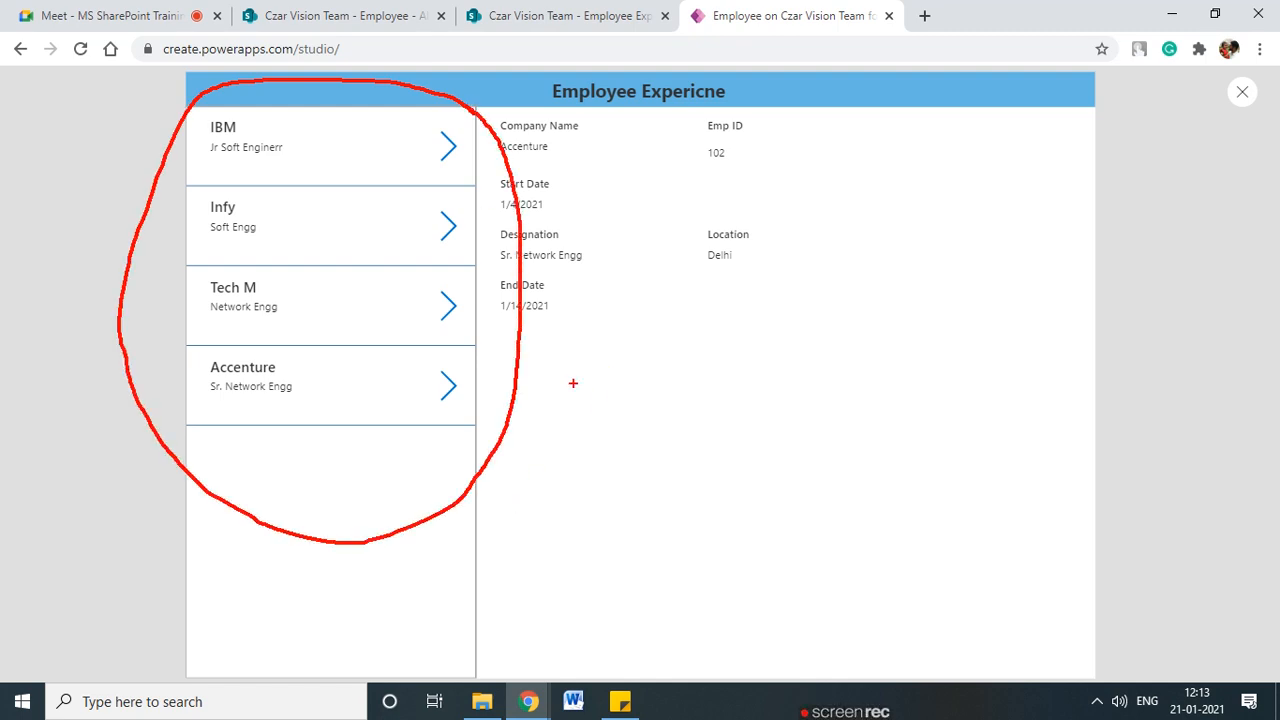
pyautogui.moveTo(636, 377); pyautogui.dragTo(618, 392)
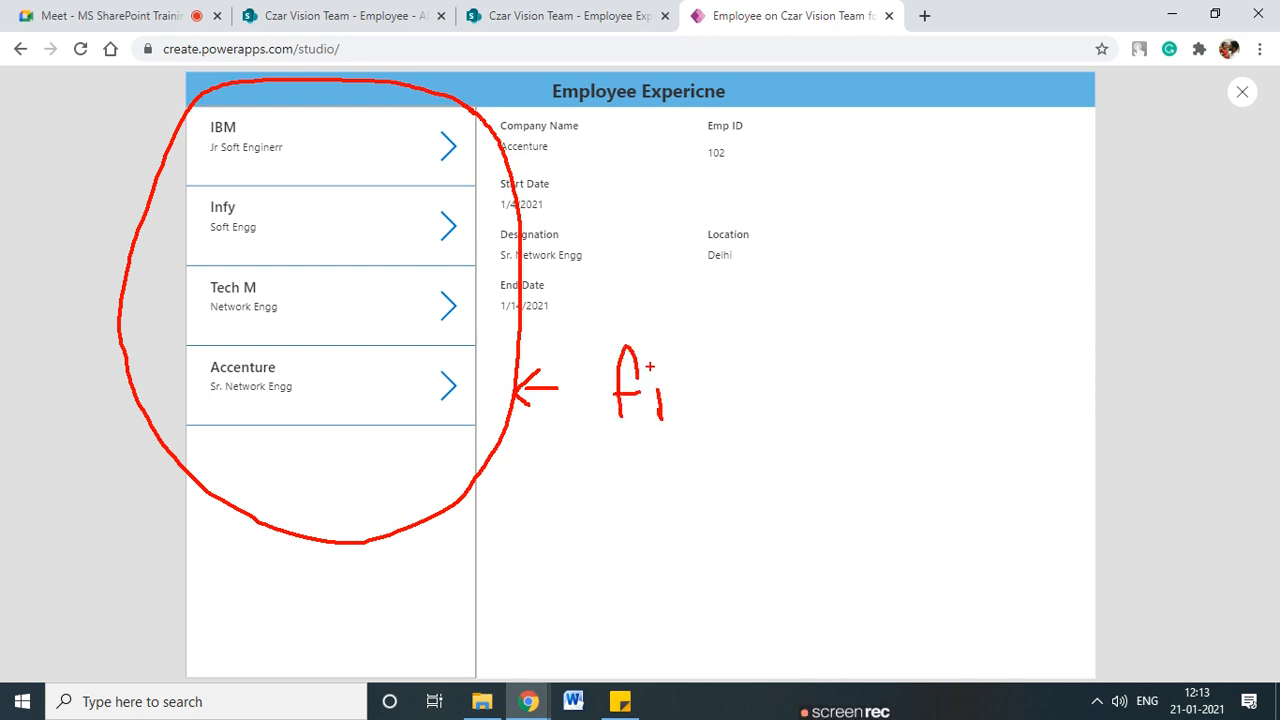
pyautogui.press('Escape')
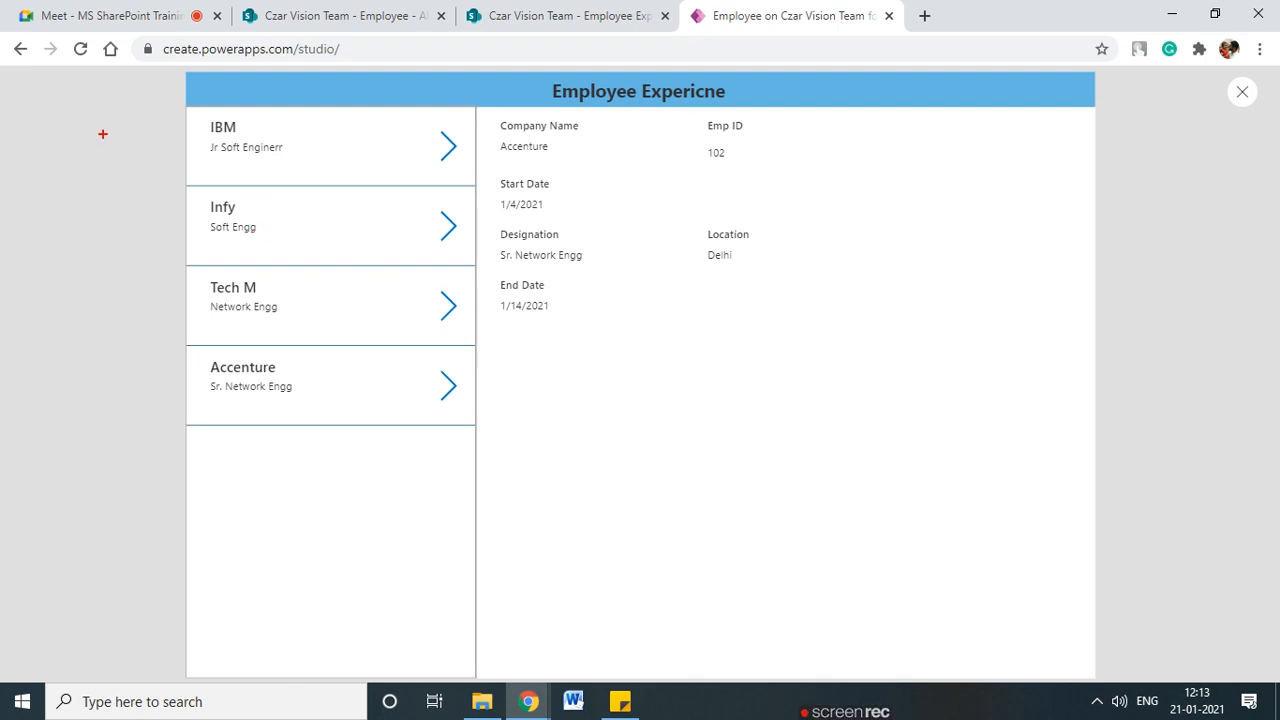
pyautogui.write('101 ')
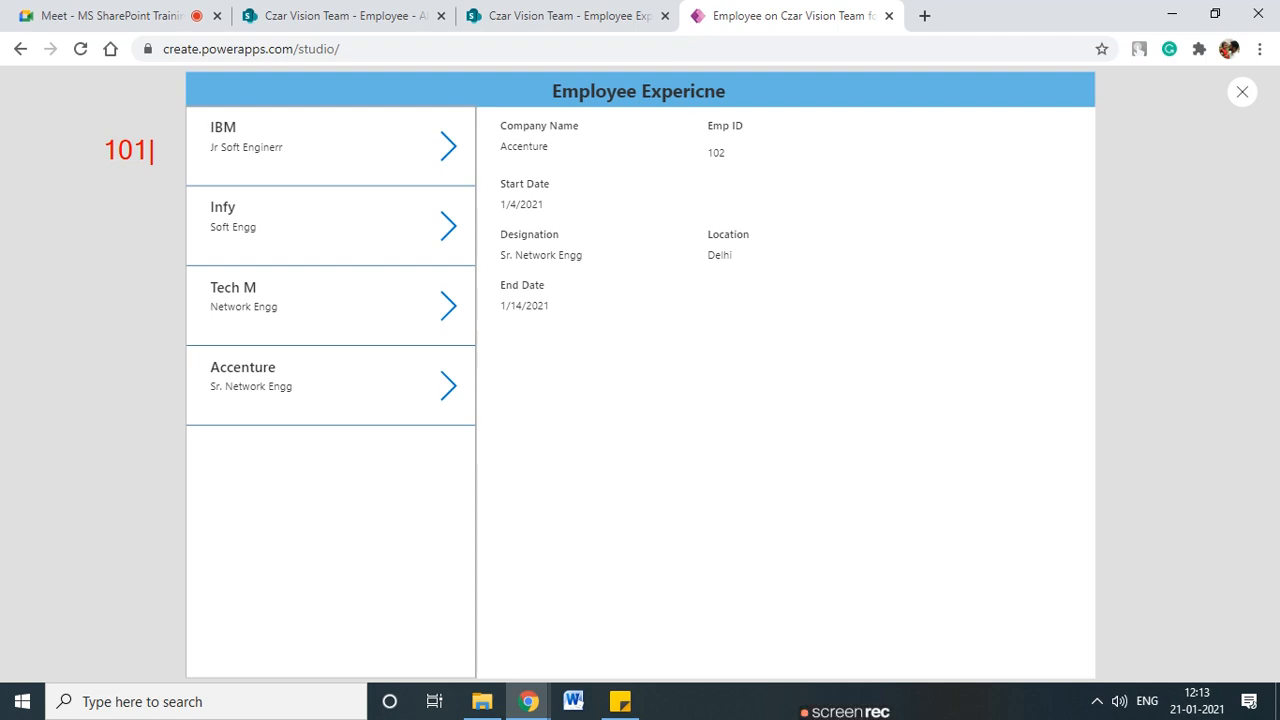
pyautogui.write('101')
pyautogui.moveTo(291, 296)
pyautogui.mouseDown()
pyautogui.moveTo(280, 336)
pyautogui.moveTo(285, 262)
pyautogui.mouseUp()
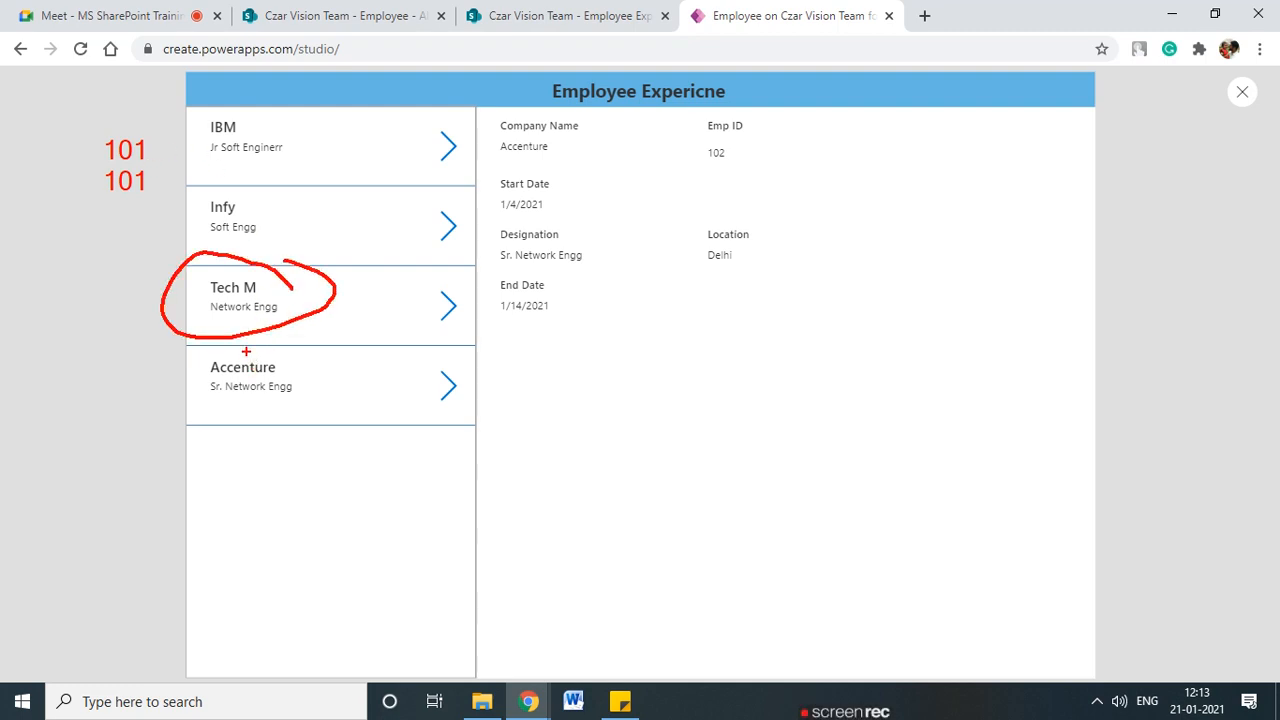
# - Close the app preview and return to the Employee Detail Screen for editing
pyautogui.click(1243, 93)
pyautogui.click(826, 450)
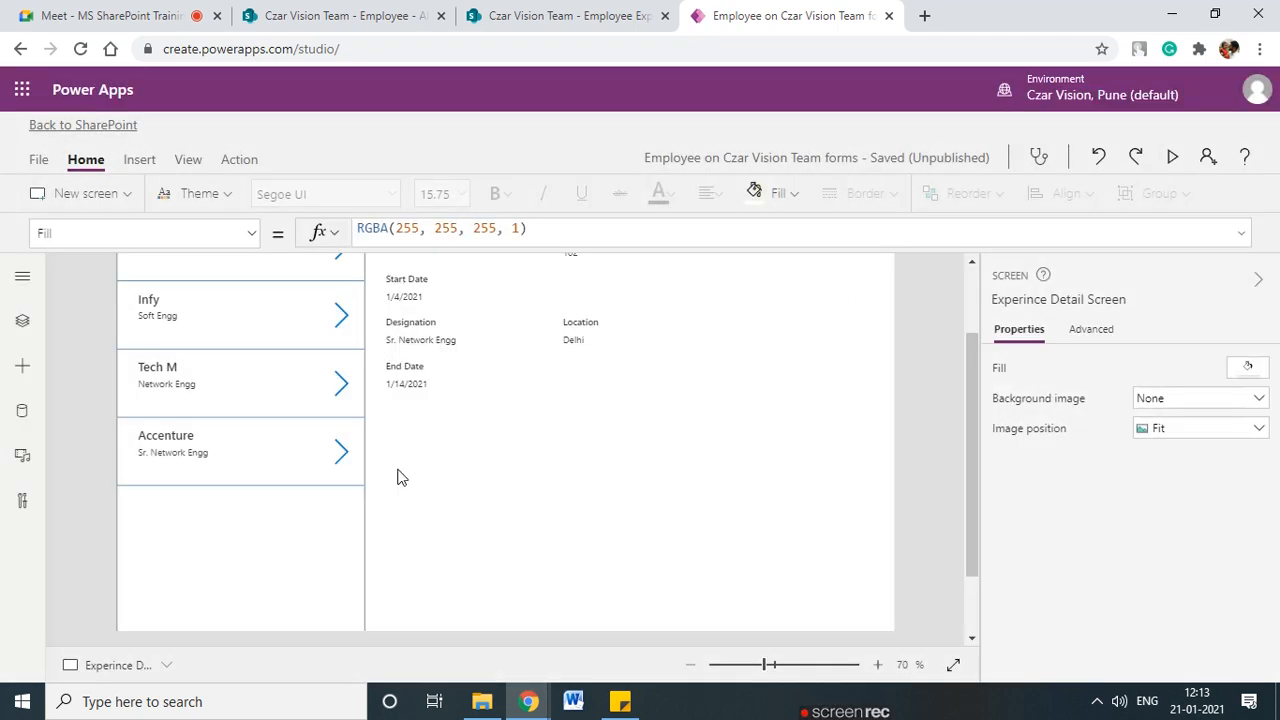
pyautogui.scroll(2, 400, 477)
pyautogui.click(22, 322)
pyautogui.click(160, 440)
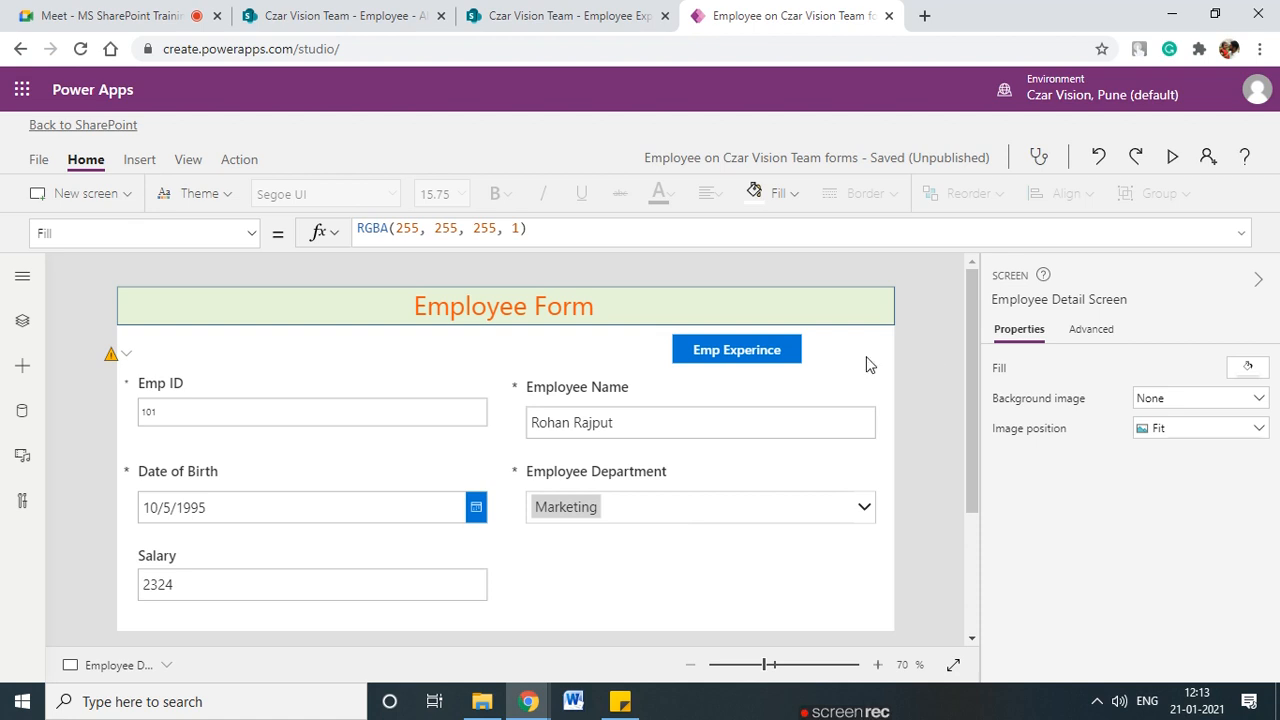
pyautogui.moveTo(801, 362)
pyautogui.mouseDown()
pyautogui.moveTo(866, 352)
pyautogui.moveTo(893, 395)
pyautogui.mouseUp()
pyautogui.write('Emp ID')
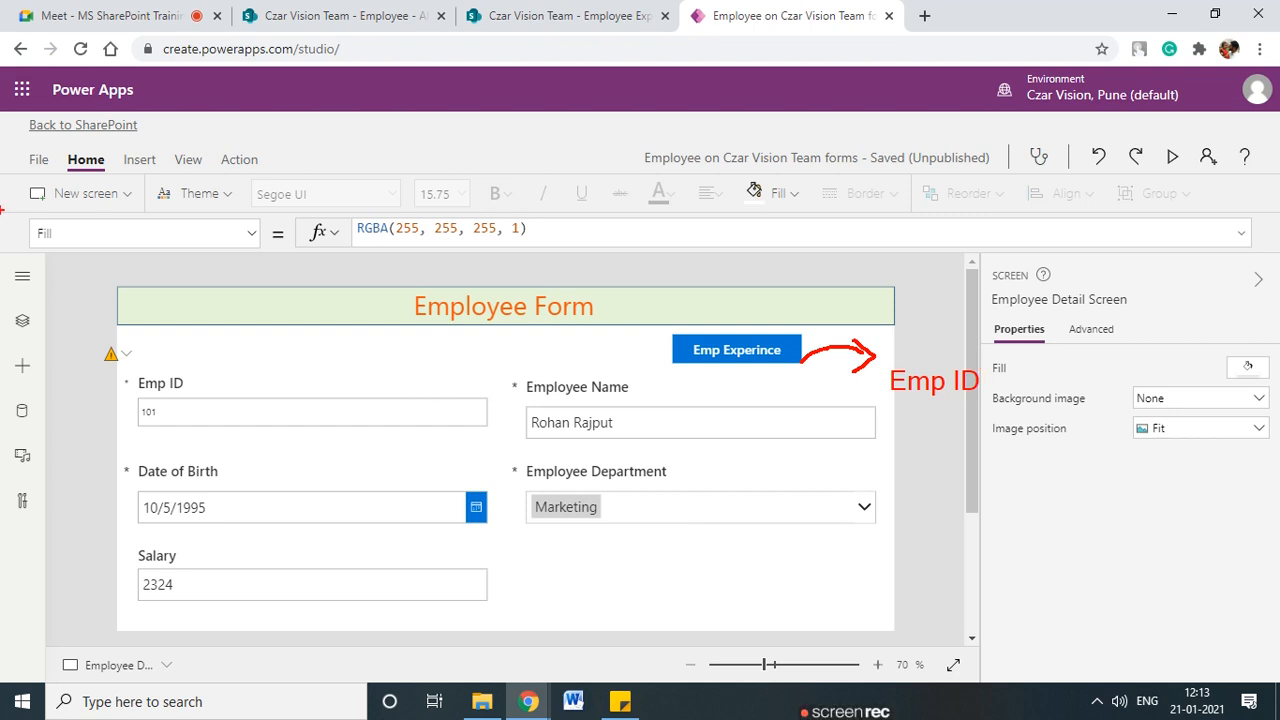
pyautogui.moveTo(234, 390)
pyautogui.mouseDown()
pyautogui.moveTo(118, 350)
pyautogui.moveTo(162, 353)
pyautogui.mouseUp()
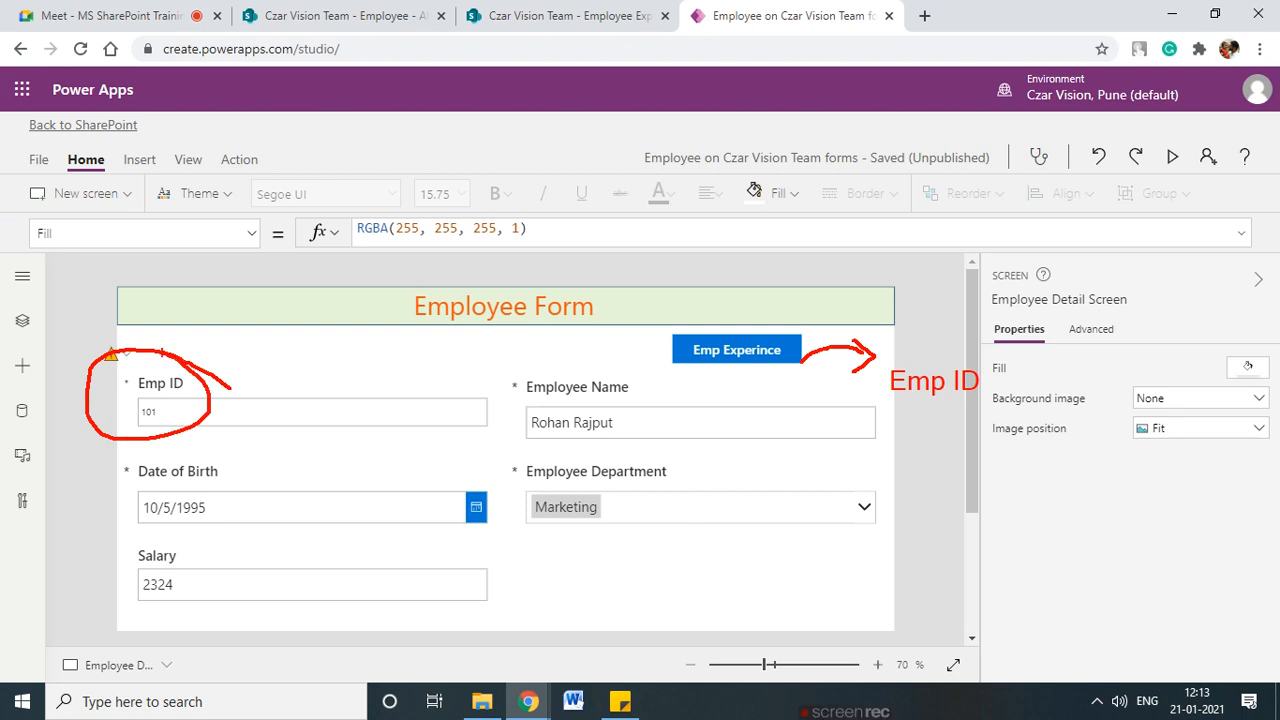
# - Extend the Emp Experince button's OnSelect Navigate formula with a context record containing the variable name empID followed by a colon
pyautogui.click(752, 342)
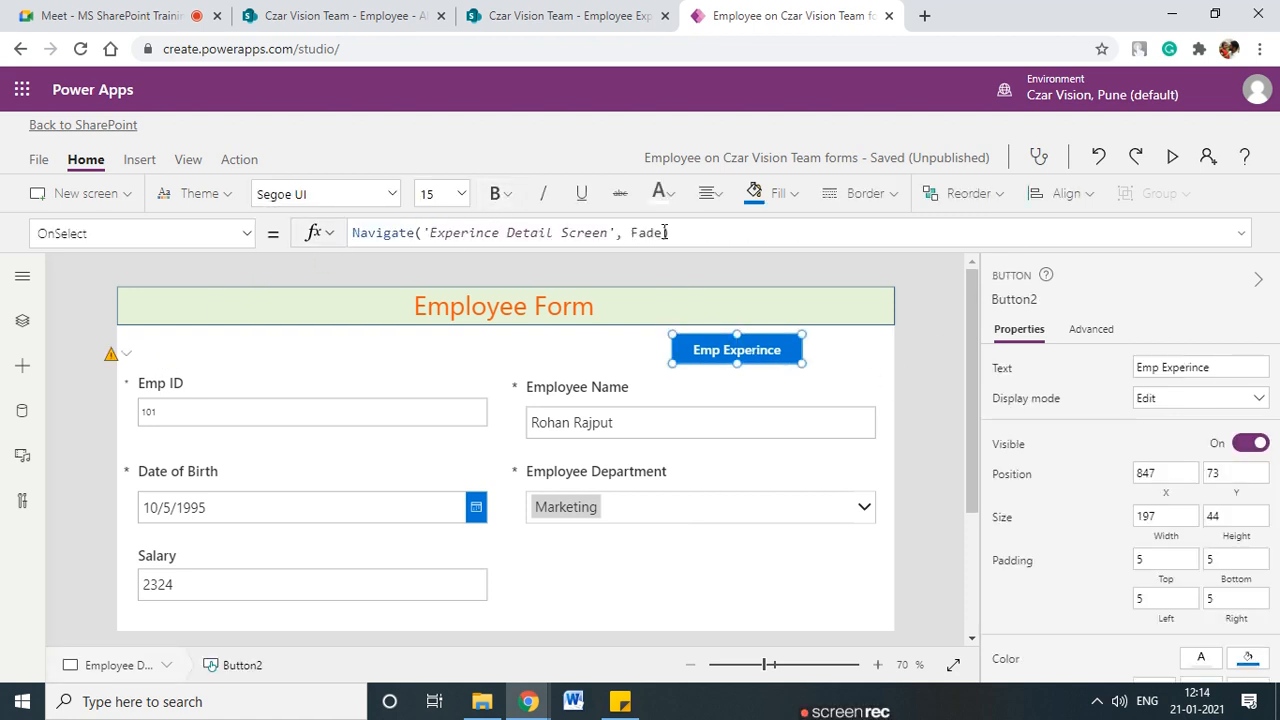
pyautogui.write(')')
pyautogui.click(770, 235)
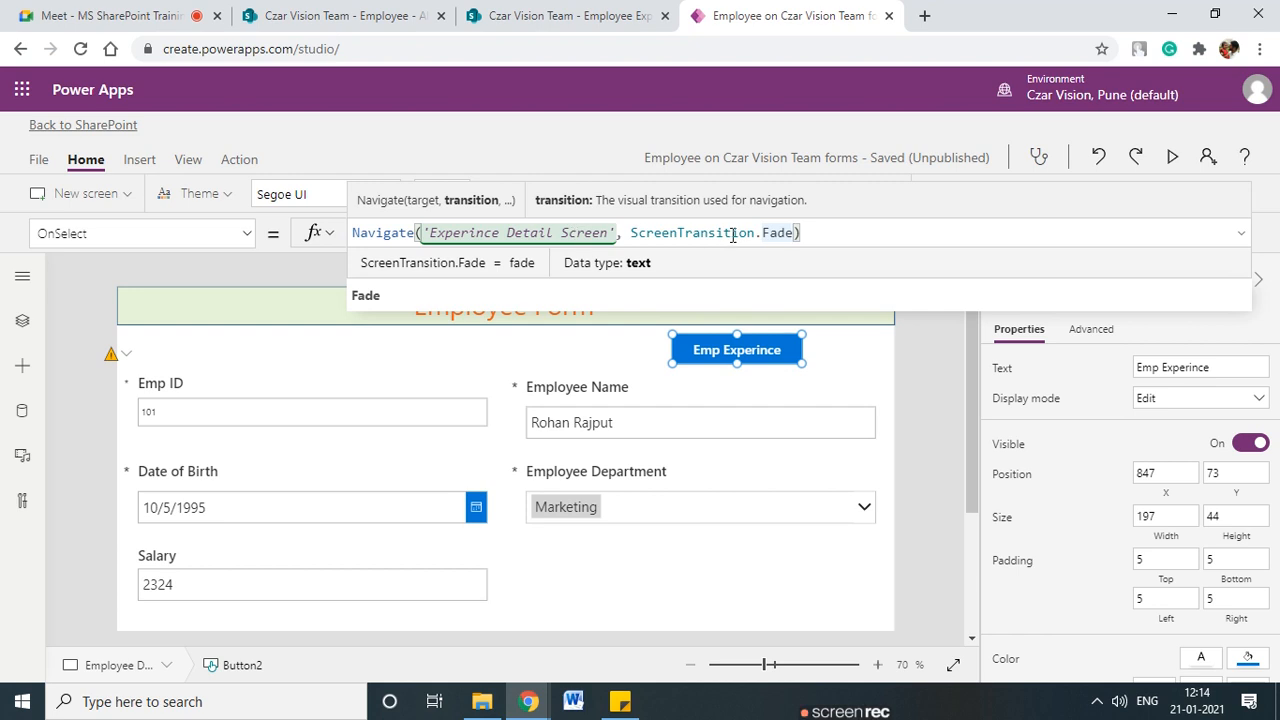
pyautogui.write(',')
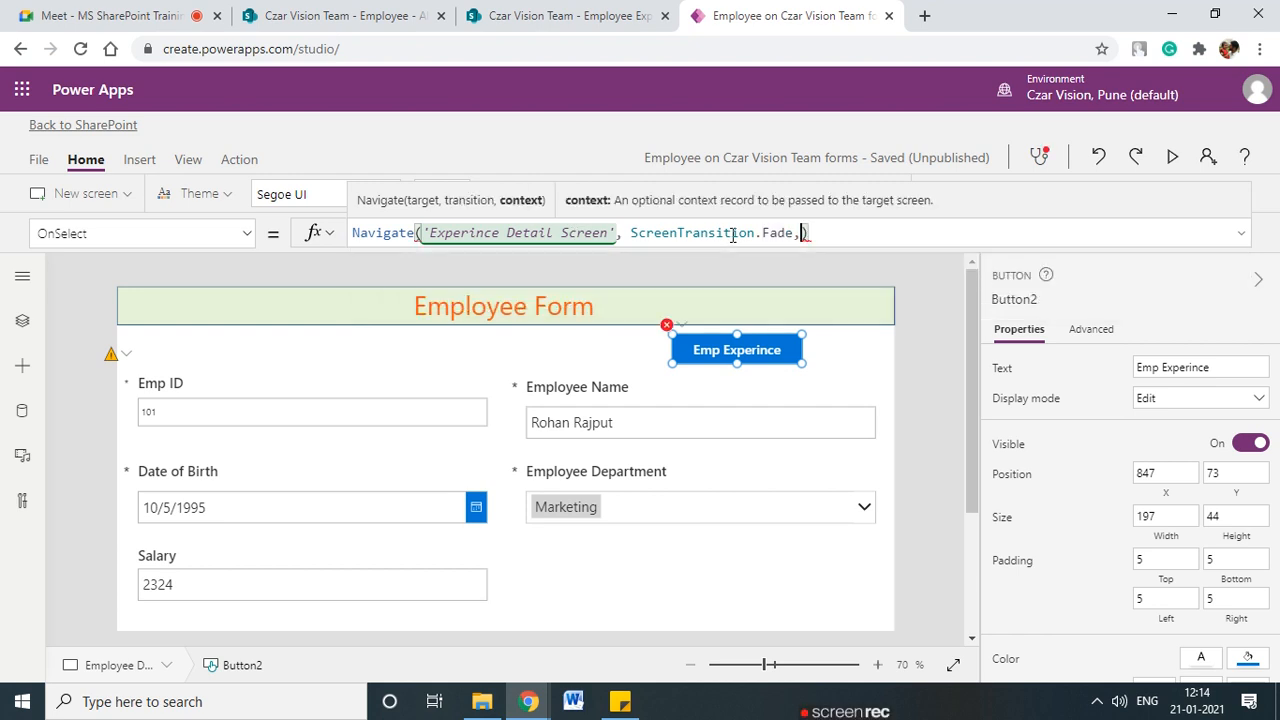
pyautogui.write('{}')
pyautogui.press('Left')
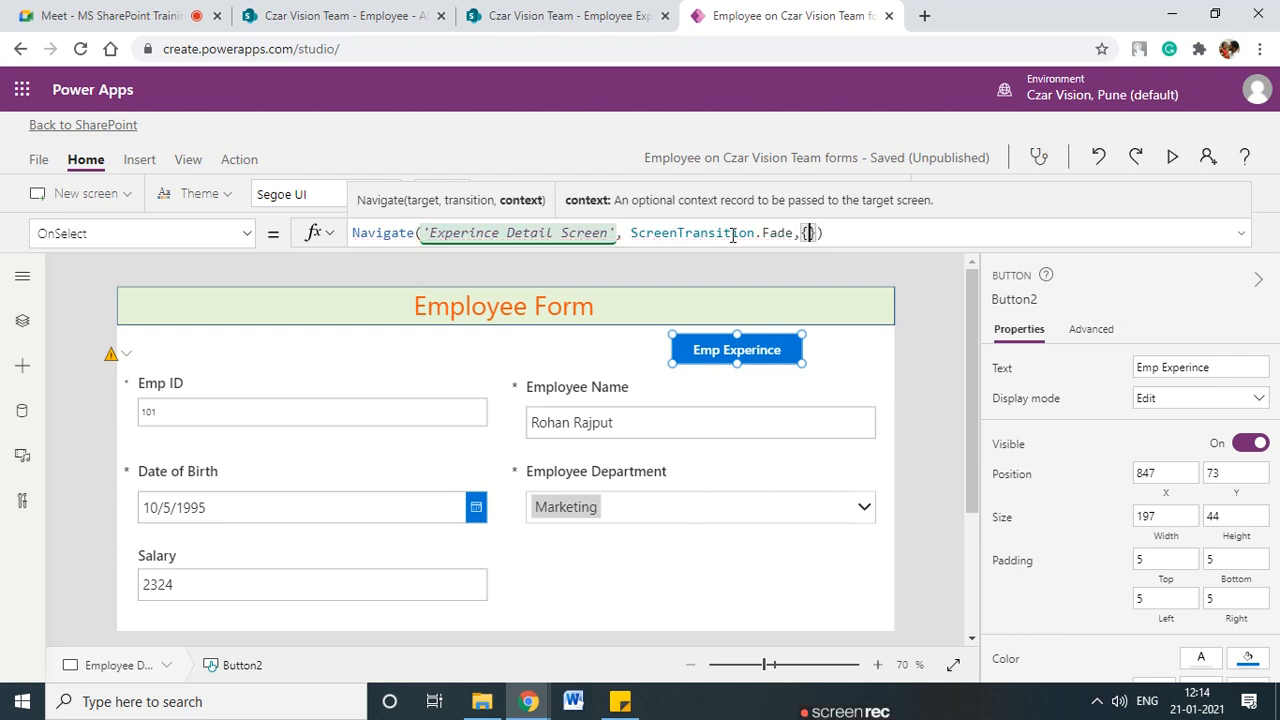
pyautogui.write('empID')
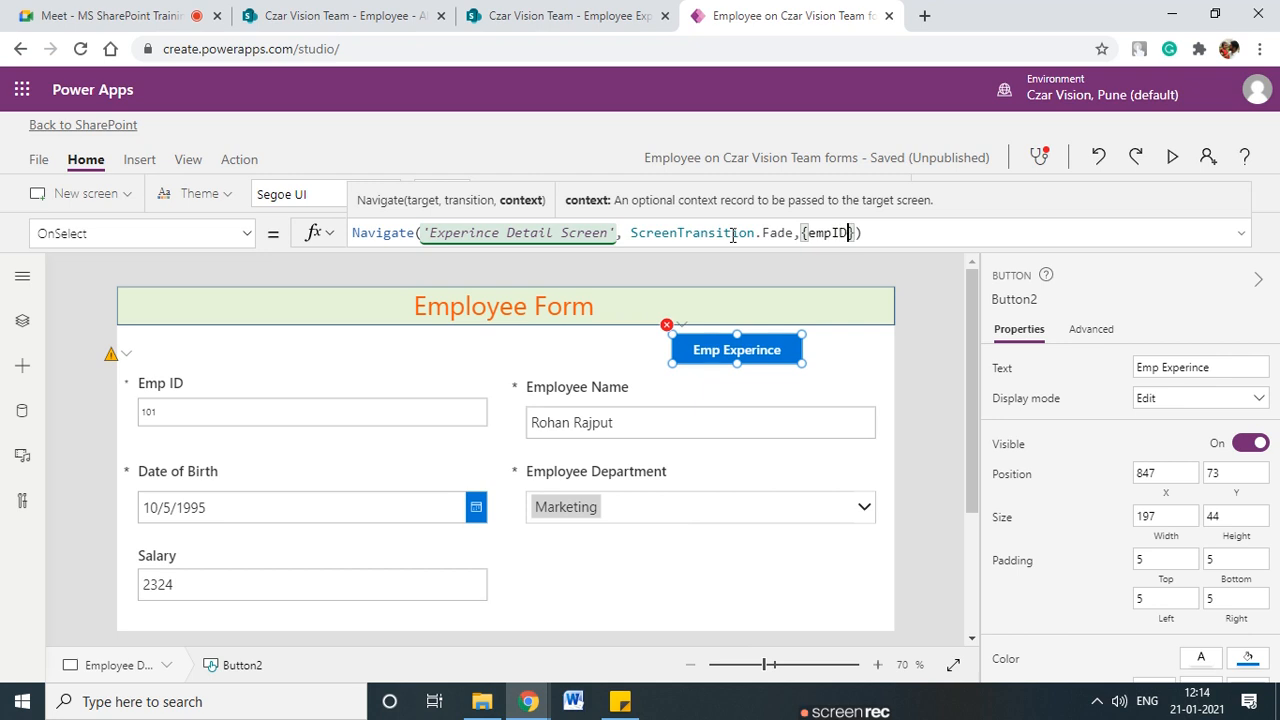
pyautogui.write(' :')
# - Select the Emp ID text input and collapse the other employee data cards to locate it under Title_DataCard1
pyautogui.click(355, 420)
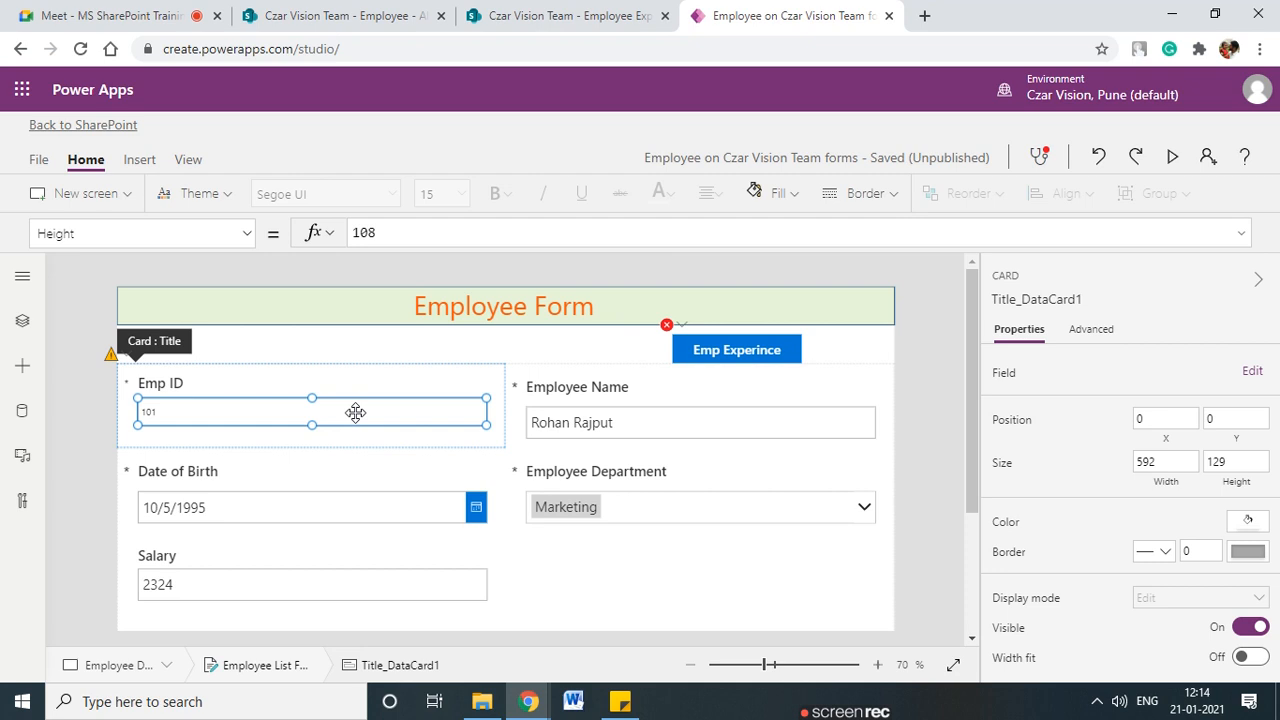
pyautogui.click(357, 412)
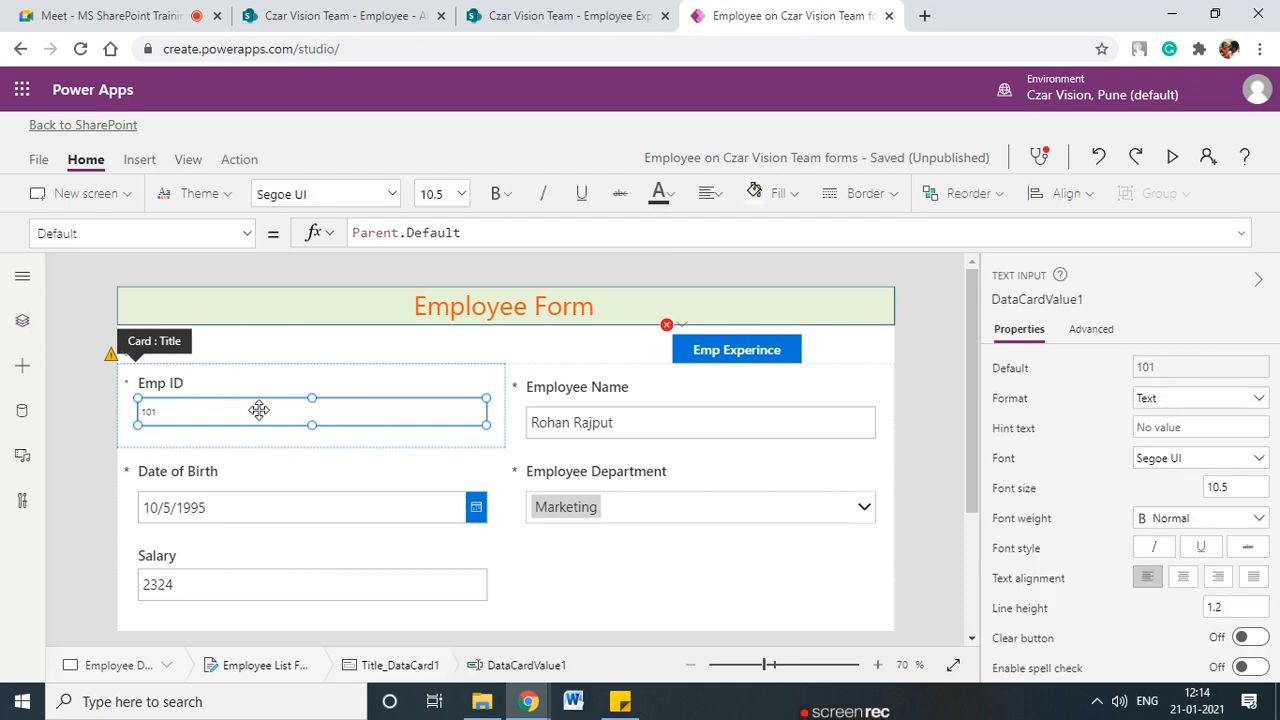
pyautogui.click(22, 320)
pyautogui.scroll(-2, 100, 540)
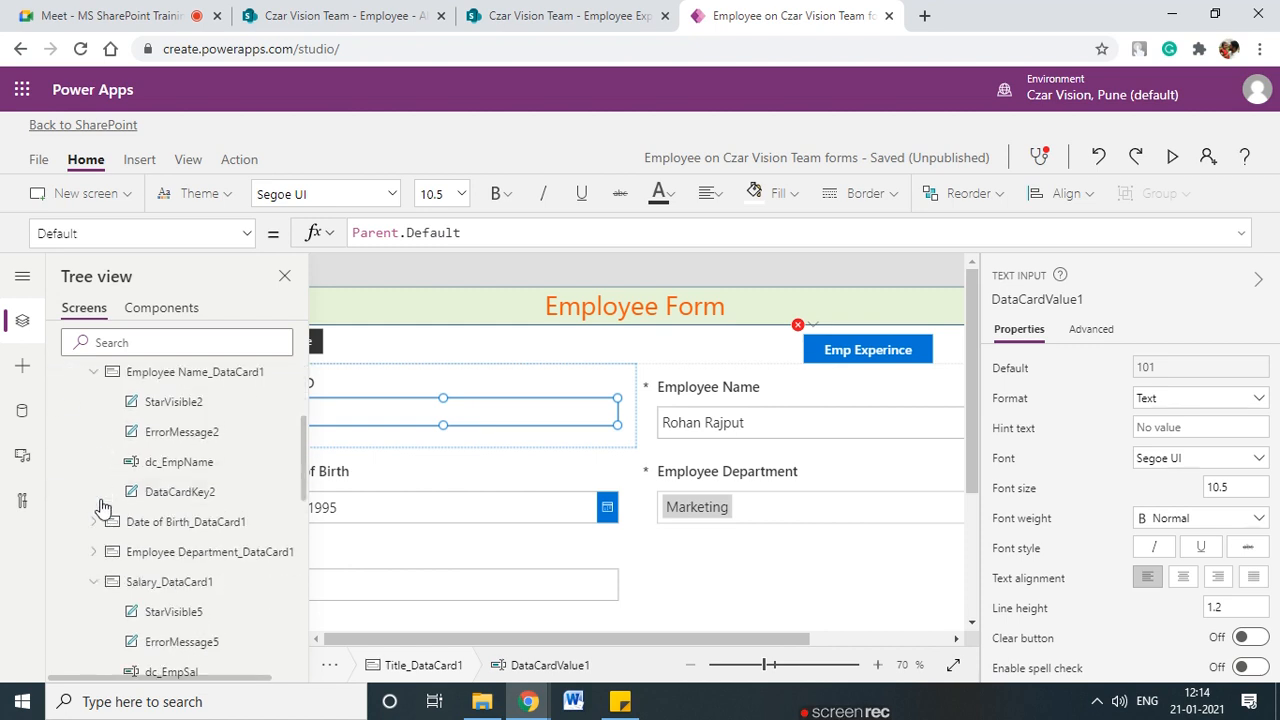
pyautogui.click(92, 374)
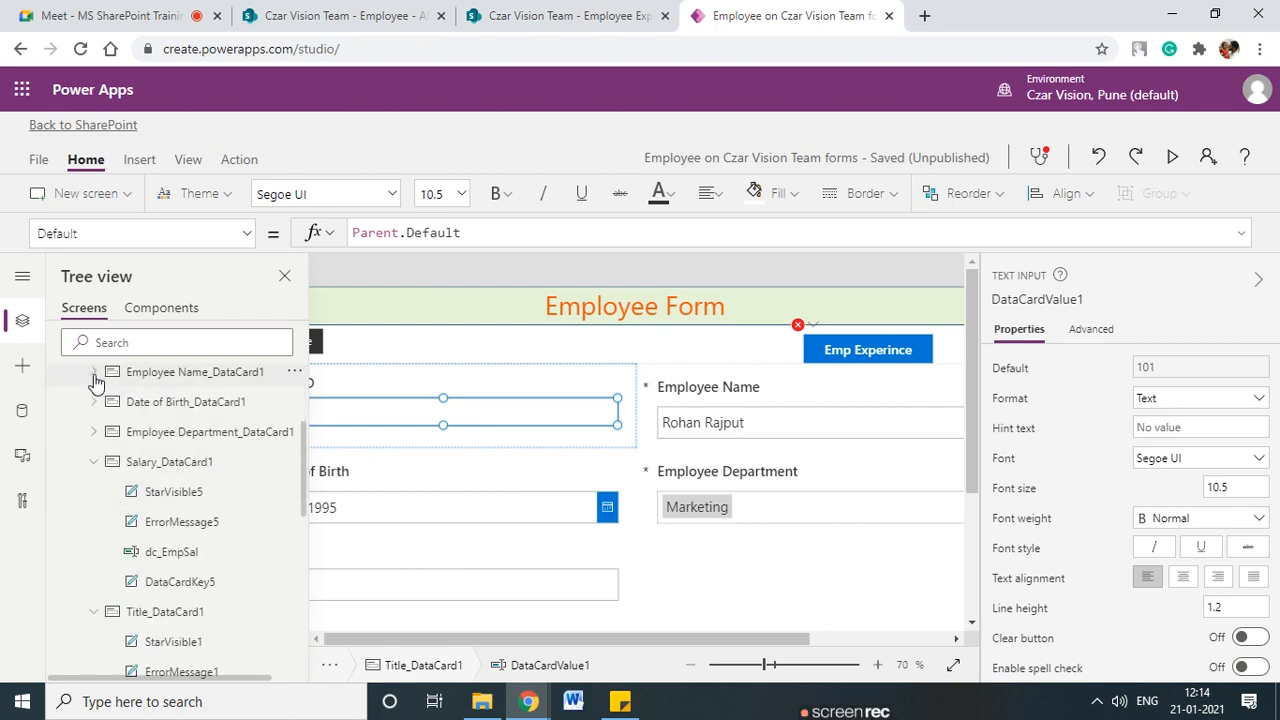
pyautogui.click(93, 461)
pyautogui.click(94, 492)
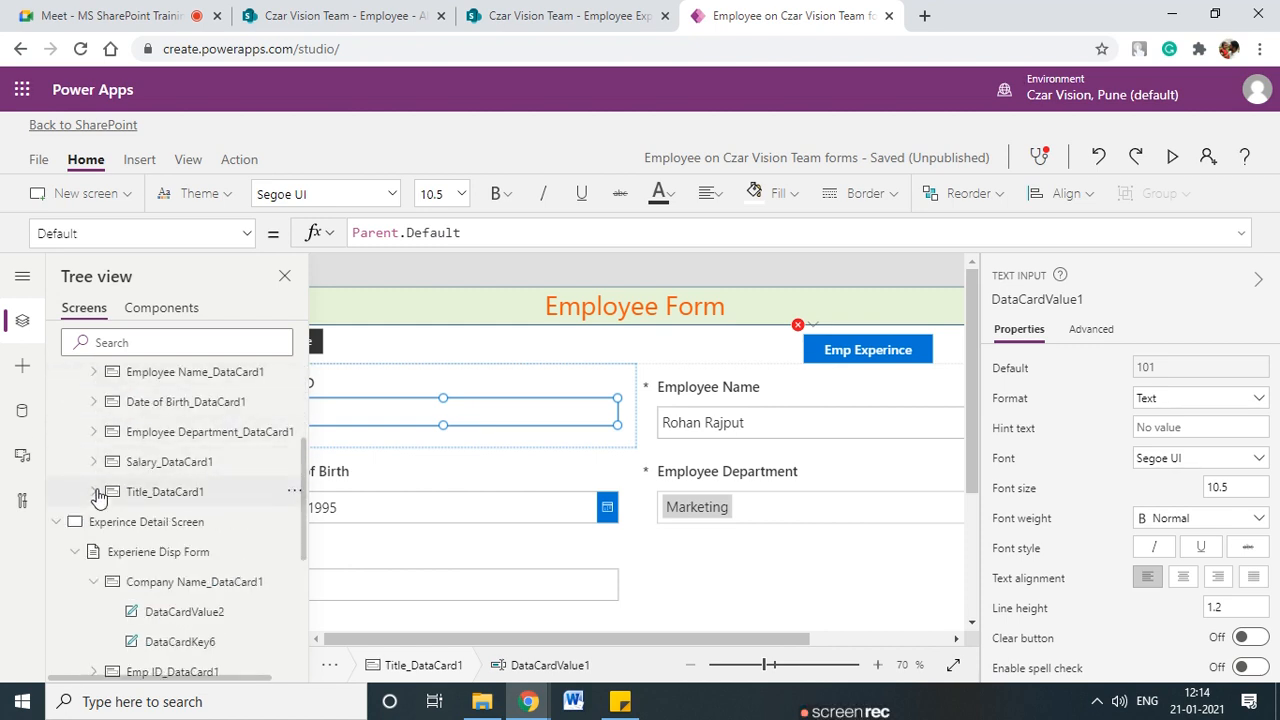
pyautogui.click(95, 492)
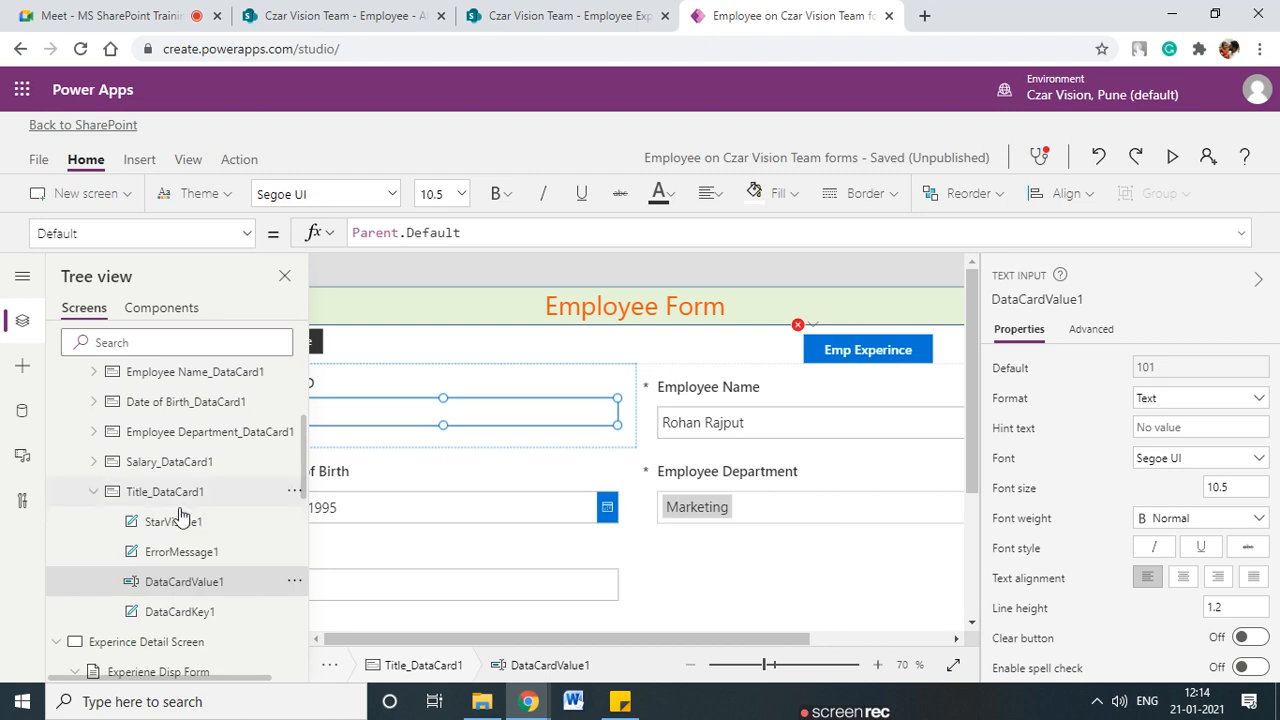
# - Rename the Emp ID text input, DataCardValue1, to "dc_EmpID"
pyautogui.click(294, 582)
pyautogui.click(343, 494)
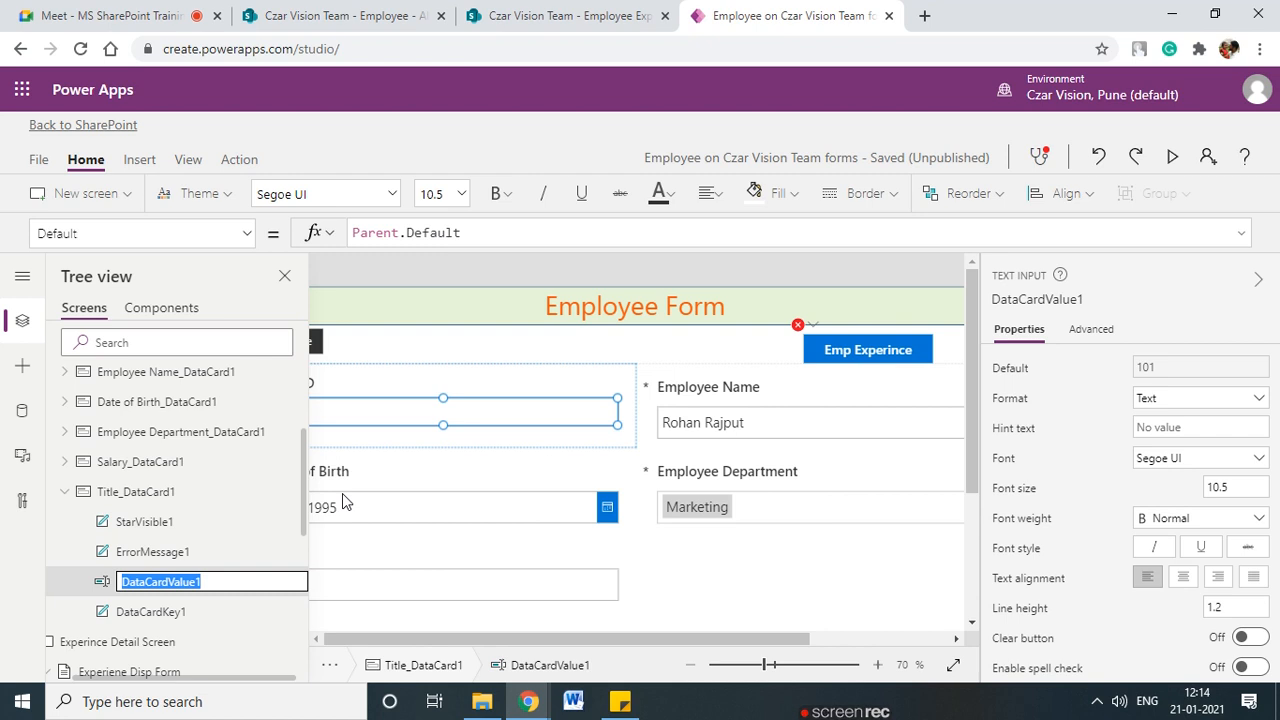
pyautogui.write('dc_empID')
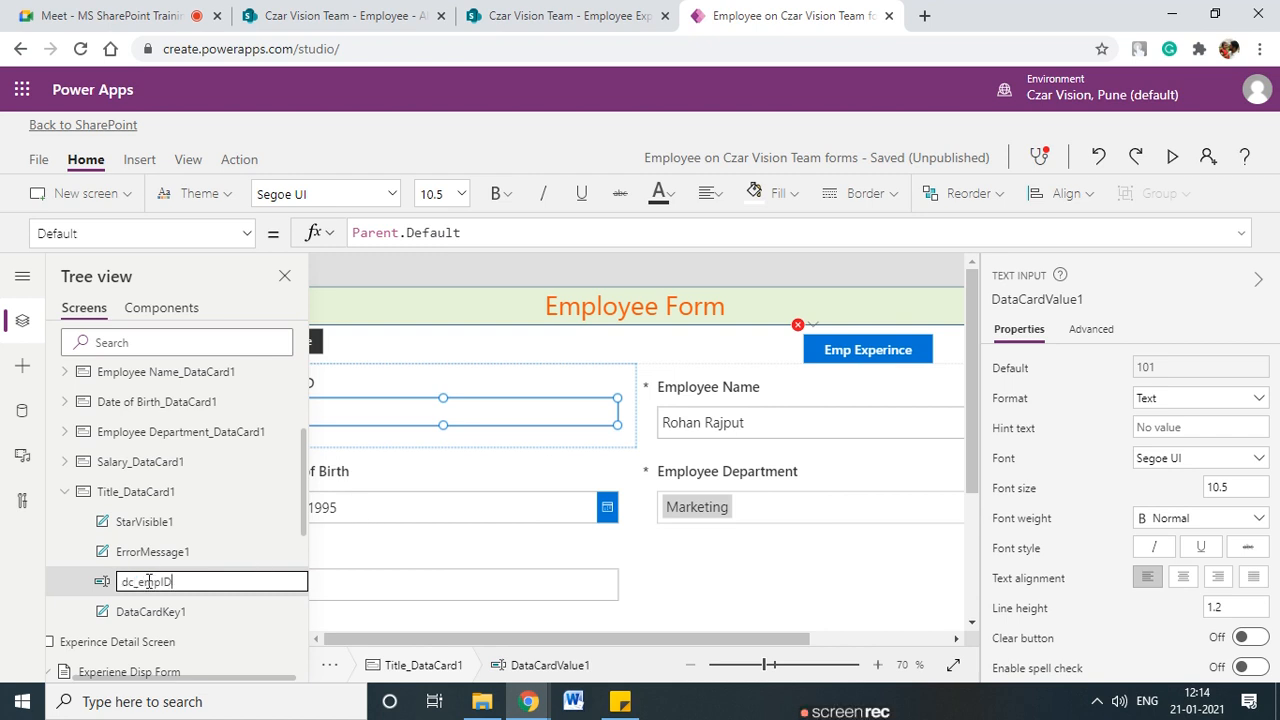
pyautogui.press('BackSpace')
pyautogui.write('E')
pyautogui.press('BackSpace')
pyautogui.press('Delete')
pyautogui.write('_')
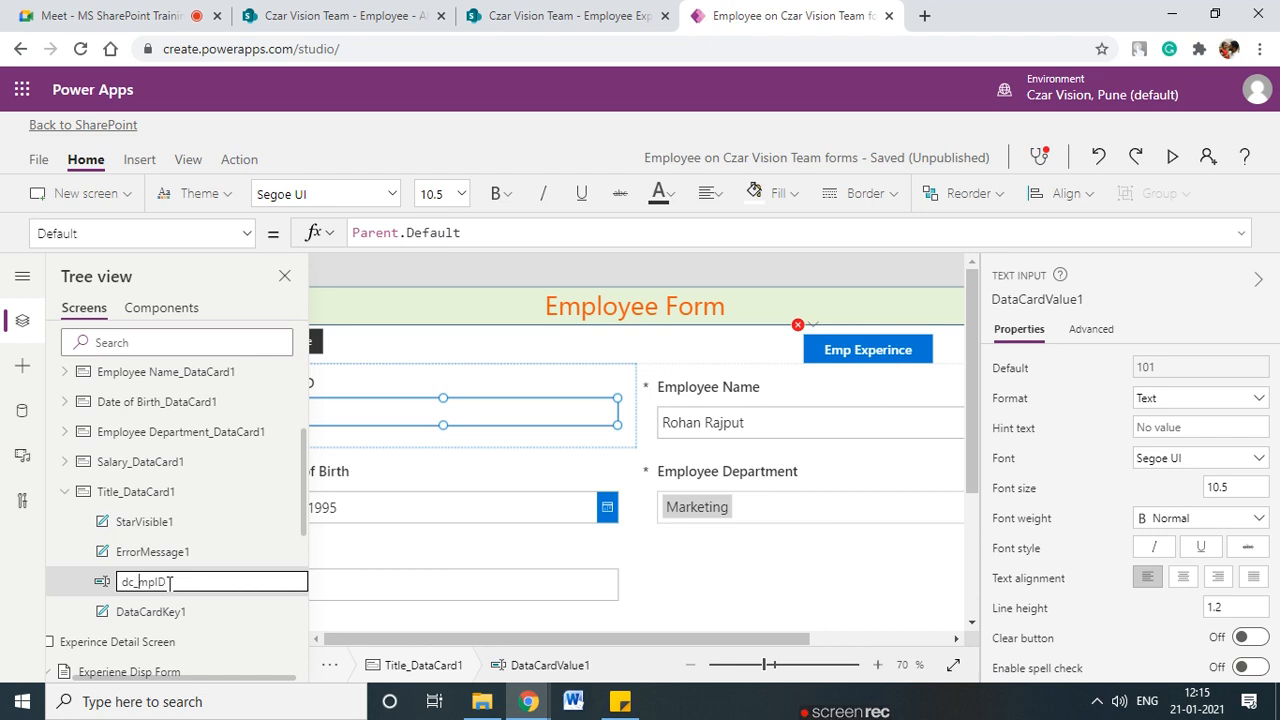
pyautogui.write('E')
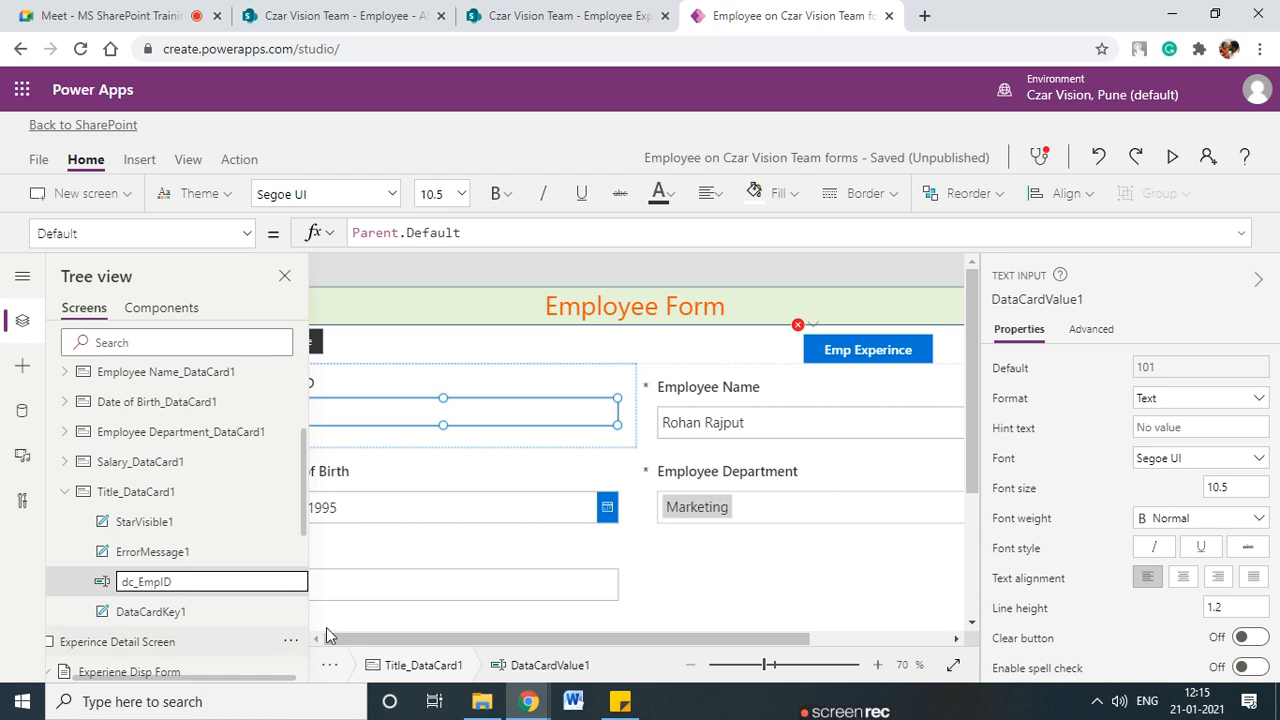
pyautogui.press('Return')
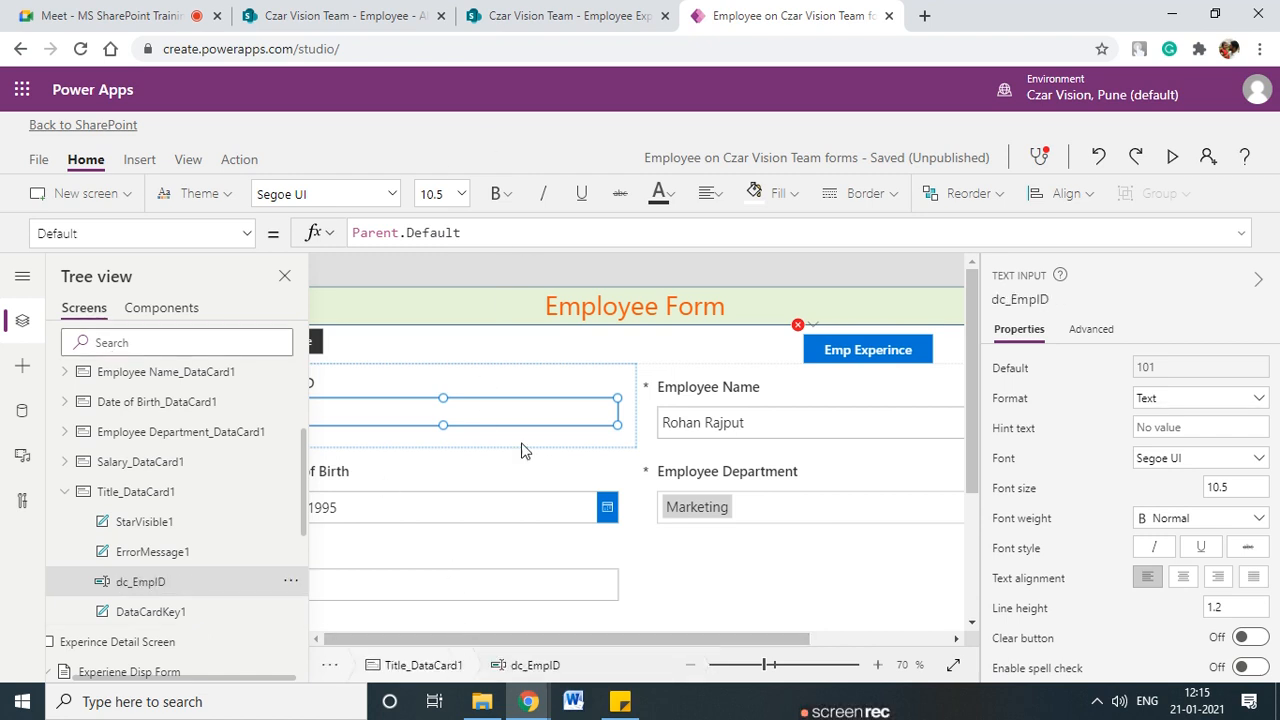
# - Complete the Emp Experince button's Navigate formula by assigning the dc_EmpID control to the empID context variable
pyautogui.click(868, 350)
pyautogui.click(735, 234)
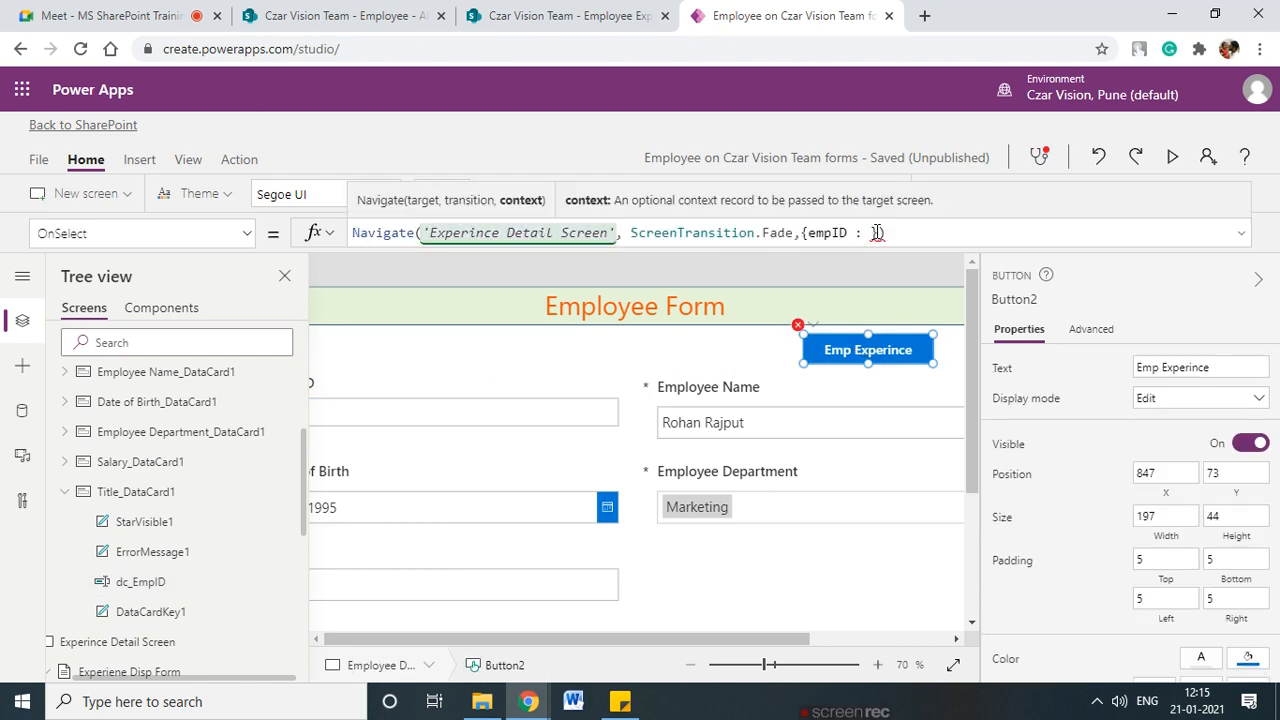
pyautogui.moveTo(876, 232)
pyautogui.write('dc')
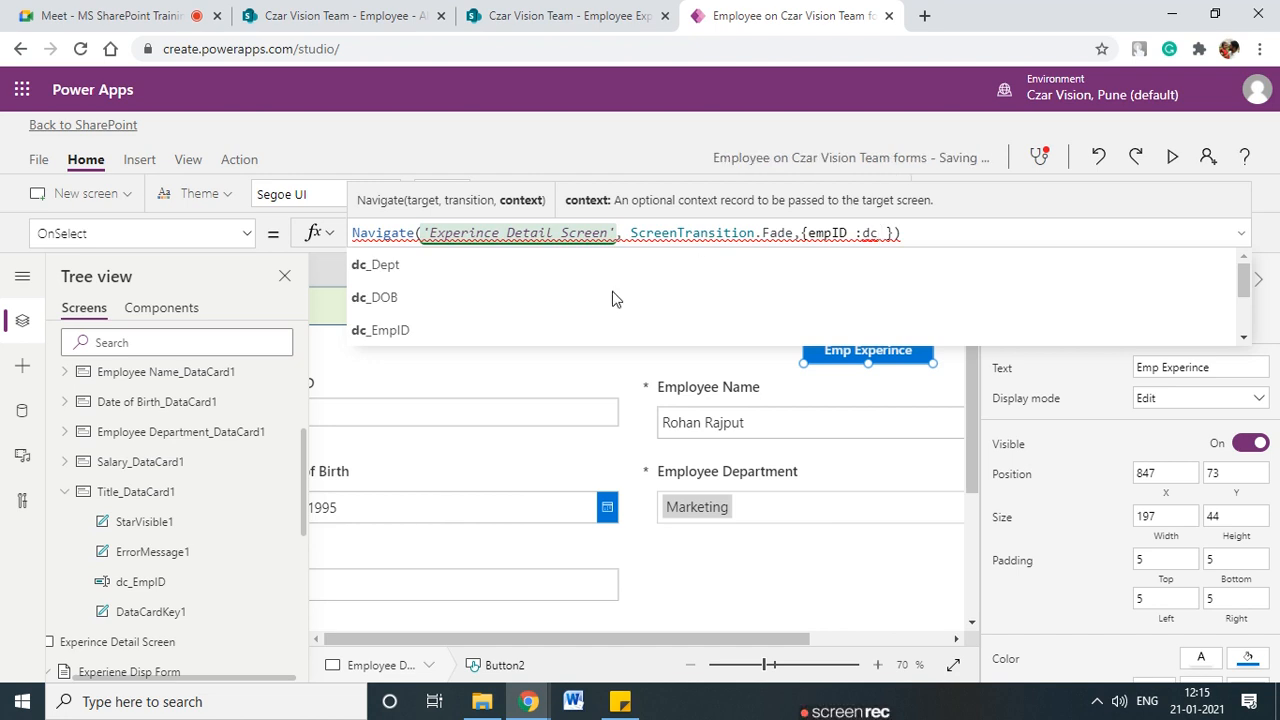
pyautogui.click(406, 329)
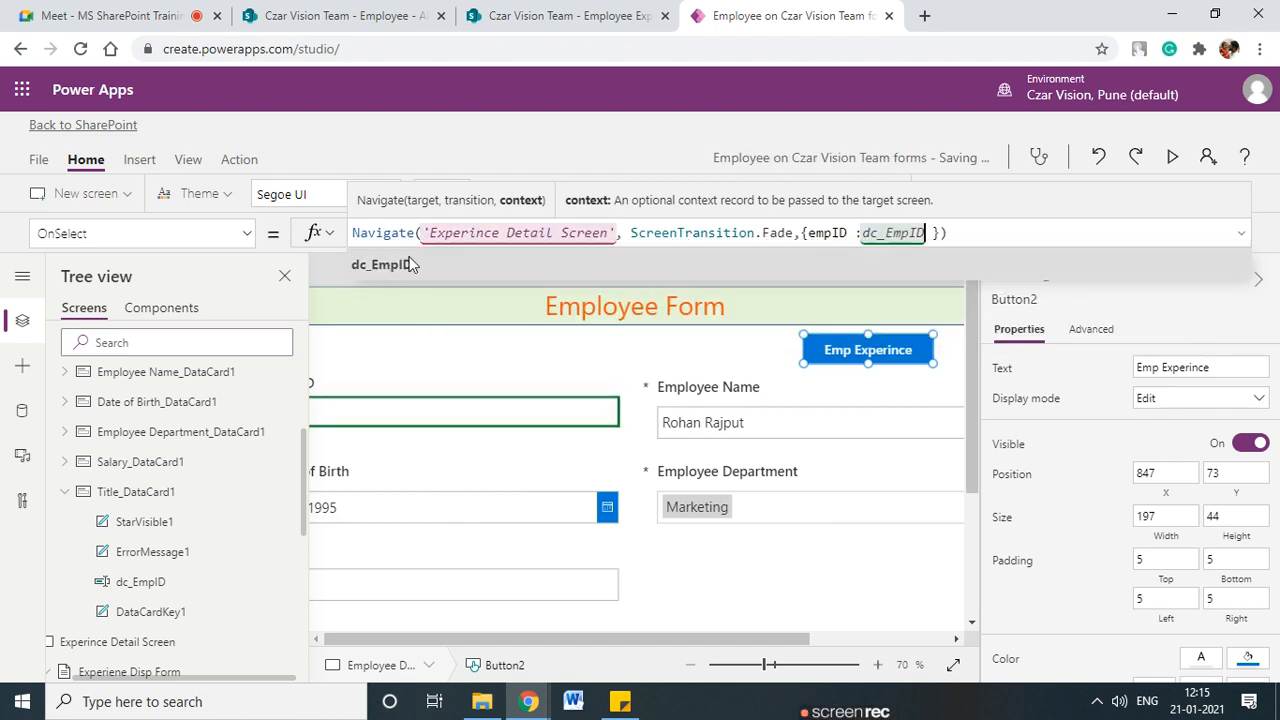
pyautogui.click(864, 582)
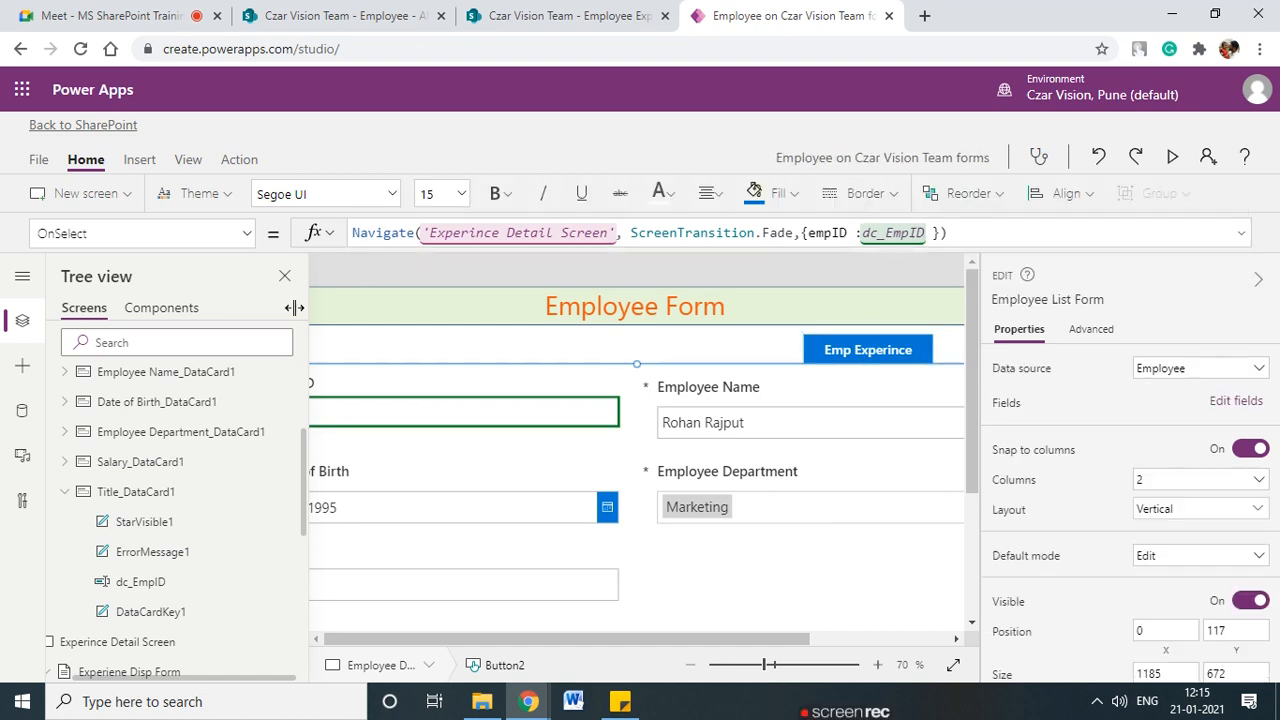
pyautogui.click(285, 275)
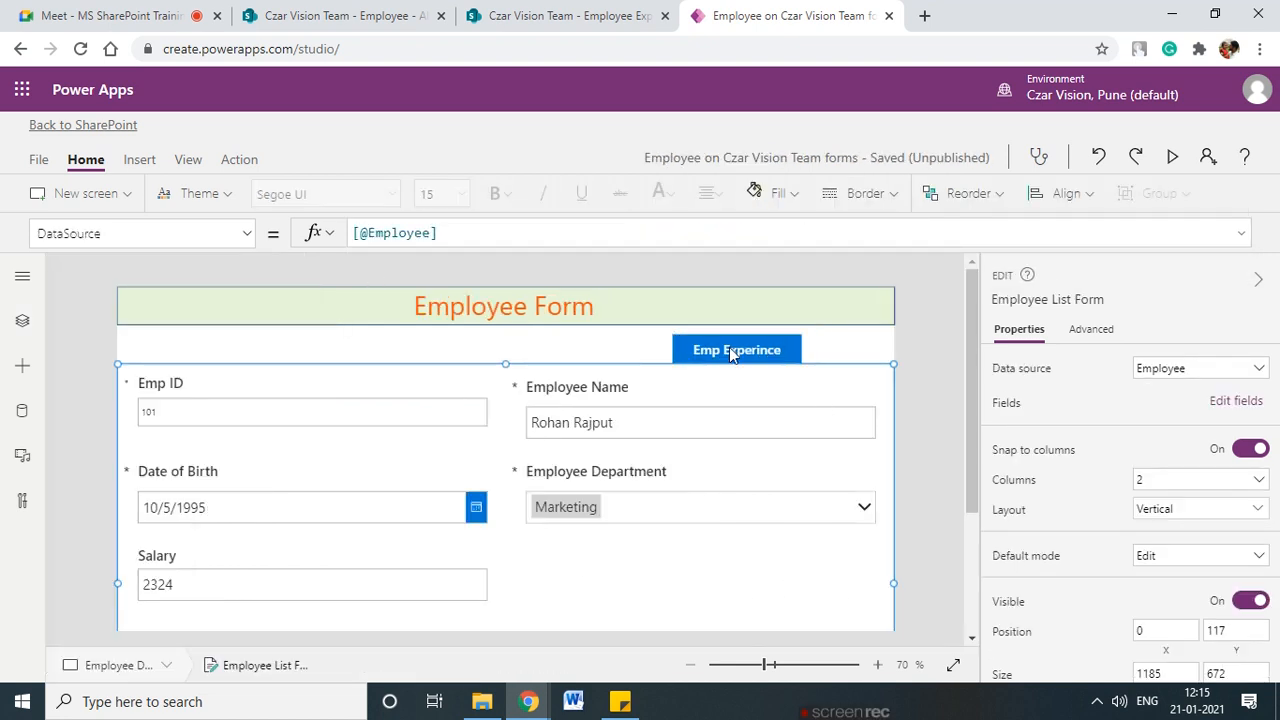
# - Review the Emp Experince button's OnSelect formula, focusing on the empID context record, and dismiss the battery notice
pyautogui.click(724, 352)
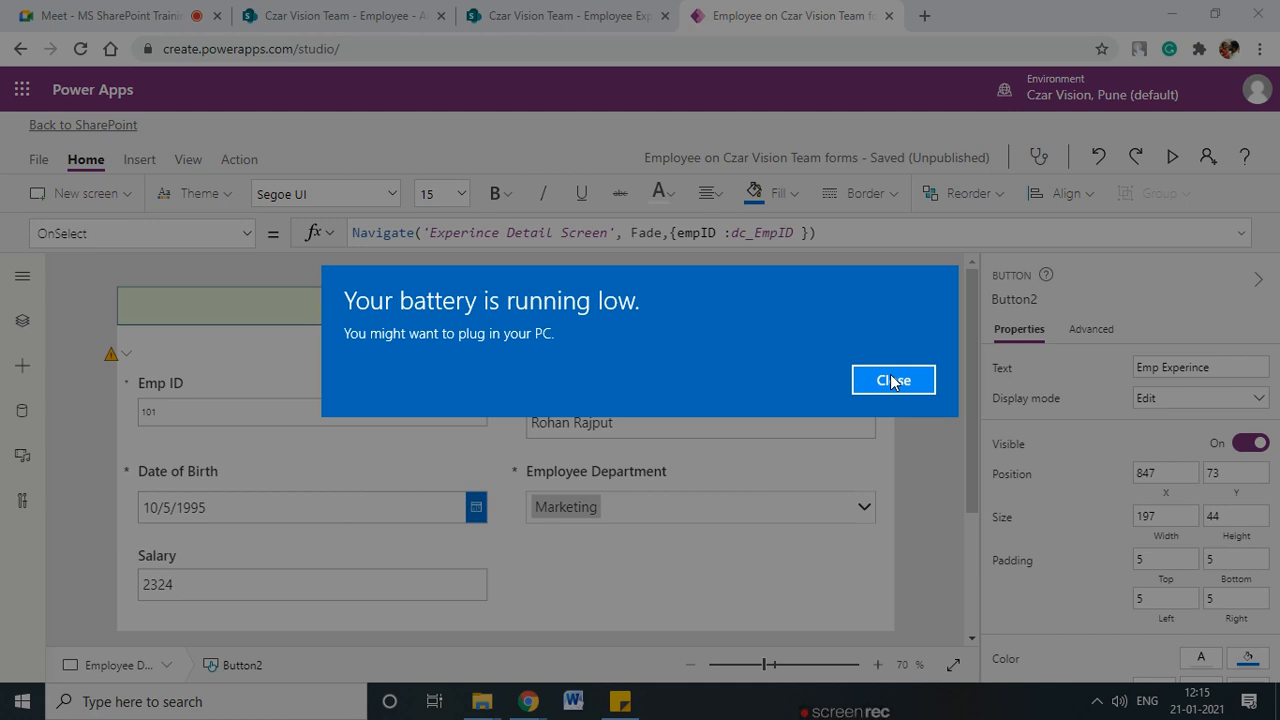
pyautogui.click(893, 381)
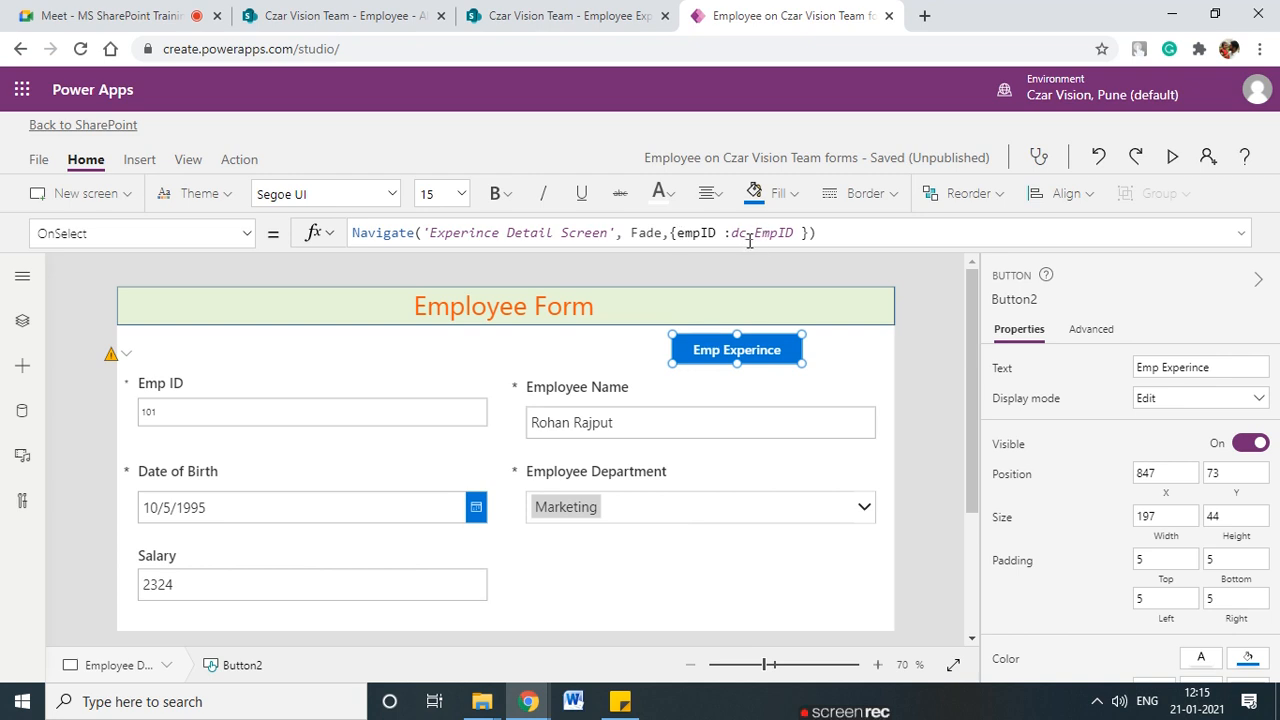
pyautogui.click(1097, 710)
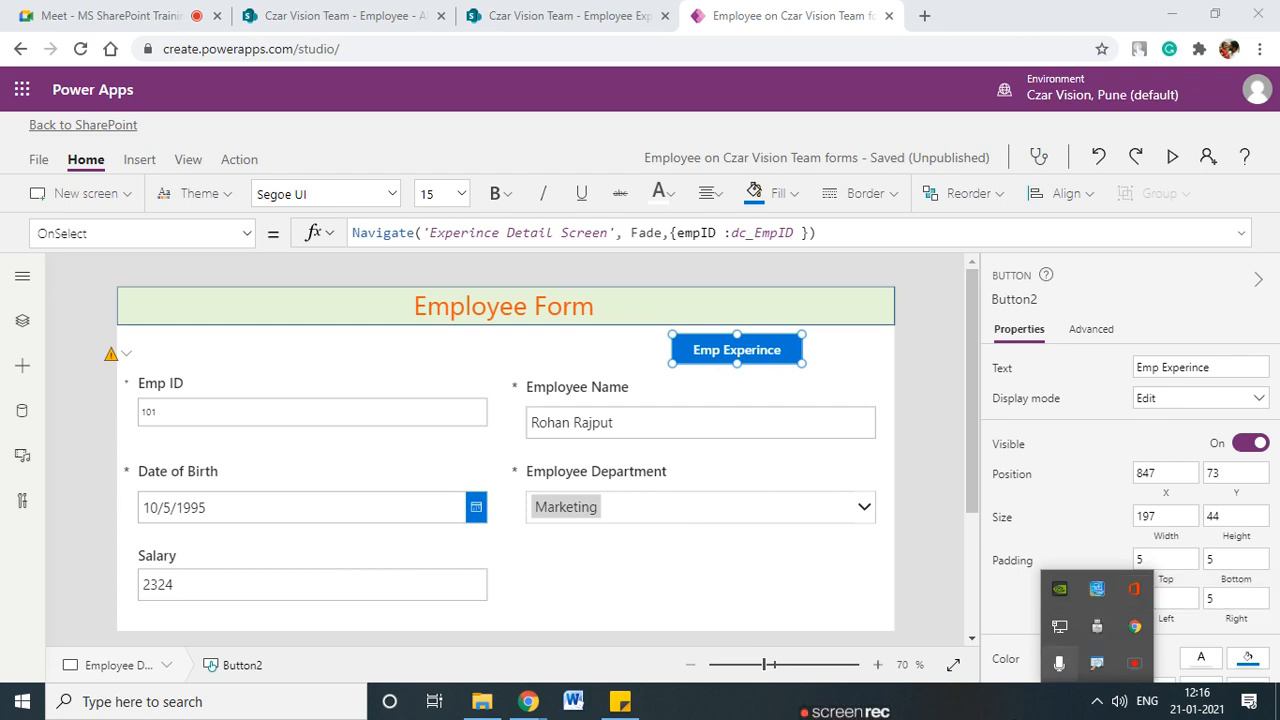
pyautogui.click(1097, 703)
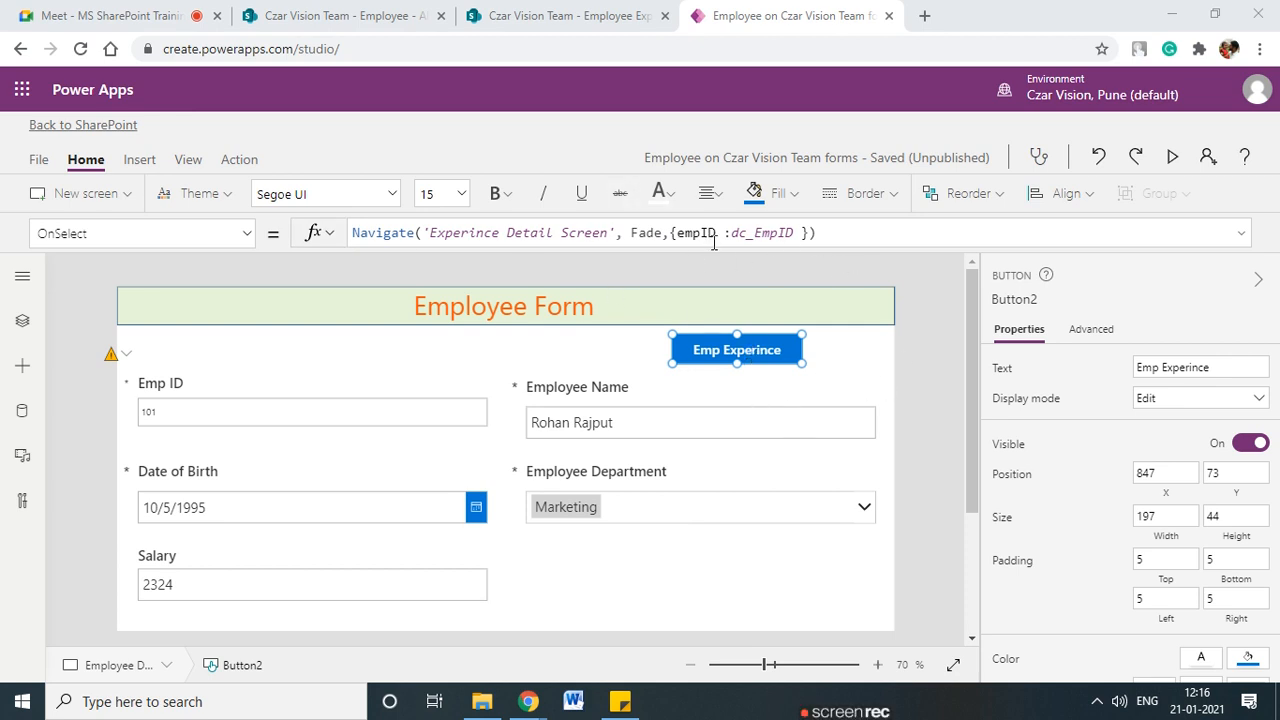
pyautogui.moveTo(847, 229)
pyautogui.mouseDown()
pyautogui.moveTo(738, 216)
pyautogui.moveTo(840, 232)
pyautogui.moveTo(800, 222)
pyautogui.mouseUp()
pyautogui.press('Escape')
pyautogui.moveTo(672, 236)
pyautogui.mouseDown()
pyautogui.moveTo(684, 249)
pyautogui.moveTo(723, 222)
pyautogui.moveTo(679, 236)
pyautogui.moveTo(799, 260)
pyautogui.mouseUp()
pyautogui.press('Escape')
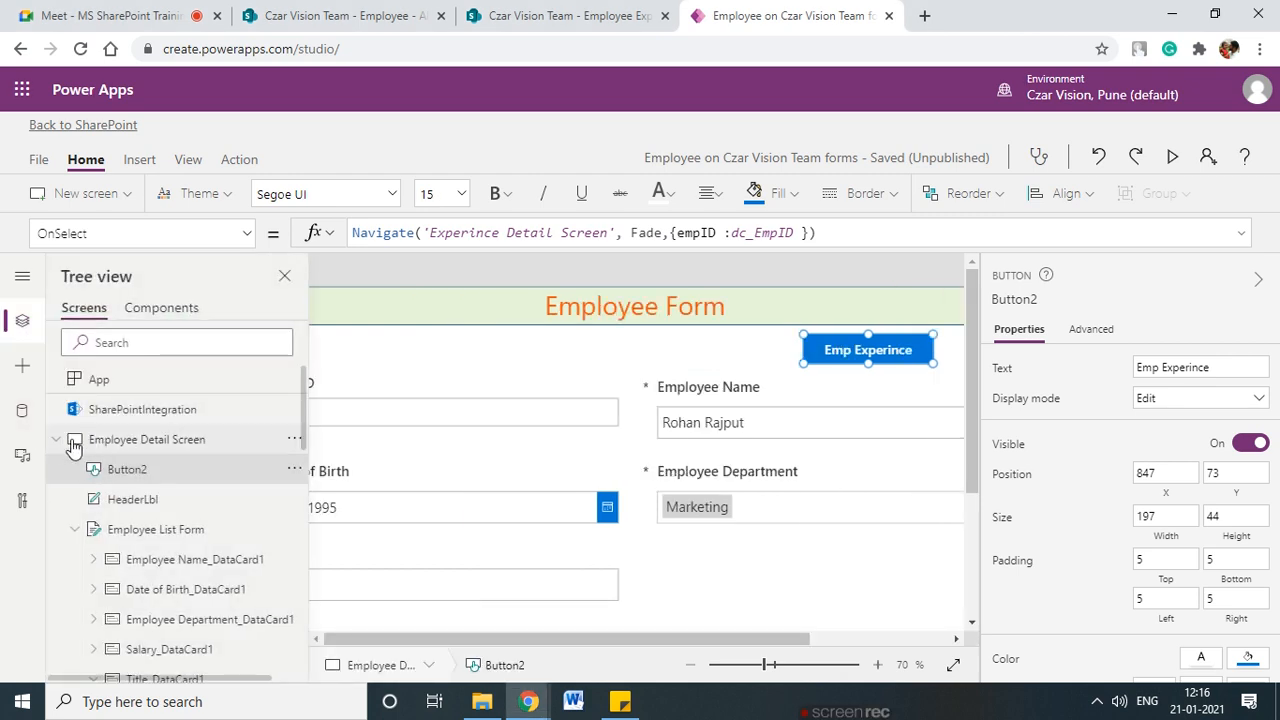
# - Select the Emp Exp Gallary on the Experince Detail Screen and examine its Items formula
pyautogui.click(63, 441)
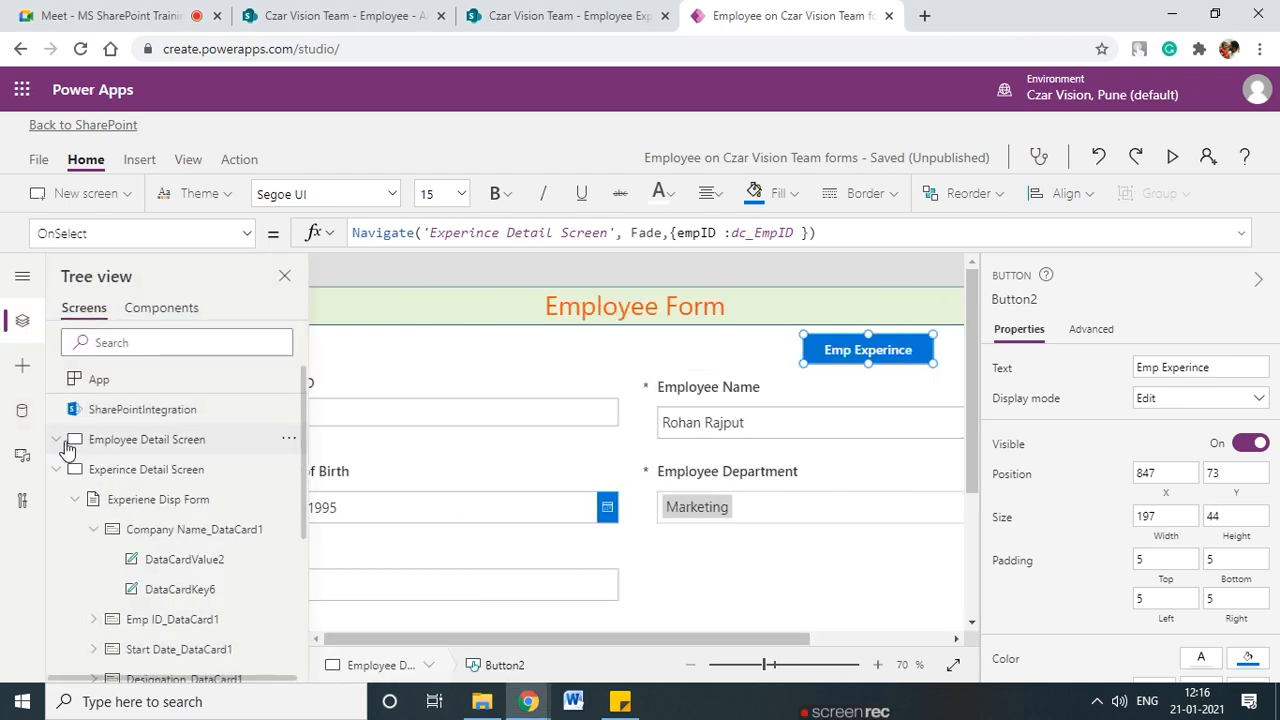
pyautogui.click(168, 469)
pyautogui.click(619, 622)
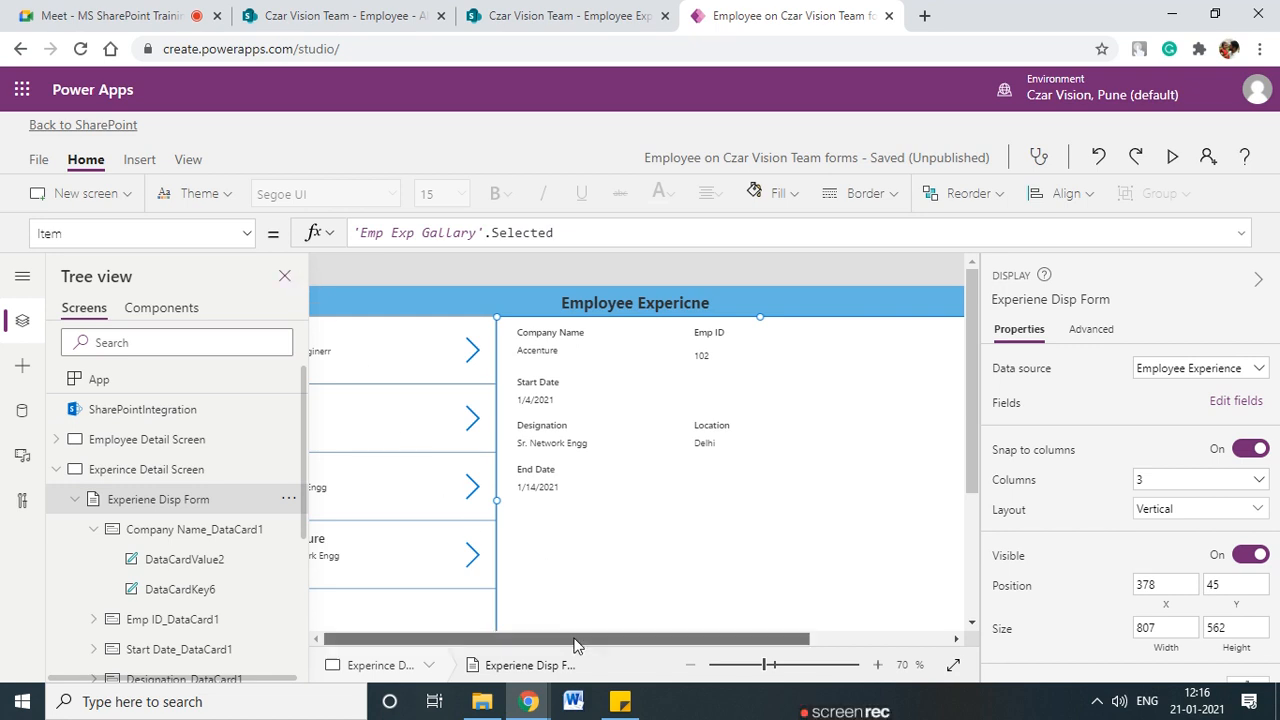
pyautogui.click(285, 276)
pyautogui.click(241, 368)
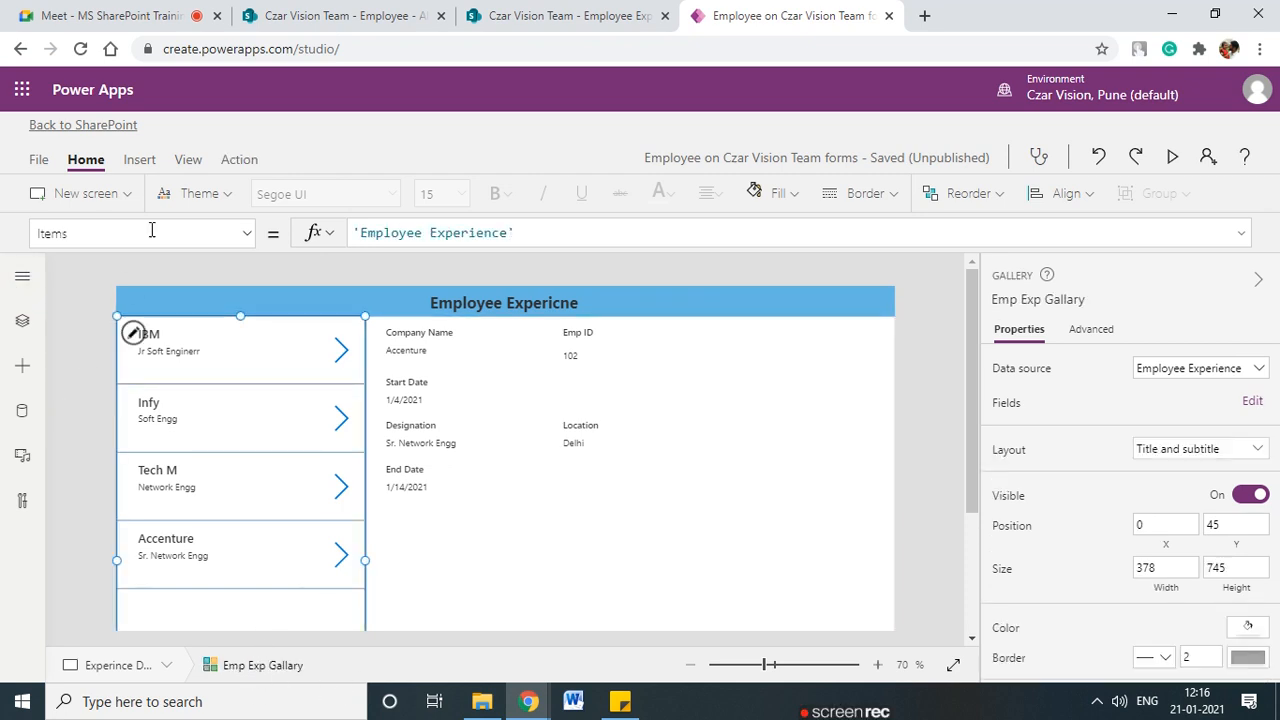
pyautogui.moveTo(550, 233); pyautogui.dragTo(340, 236)
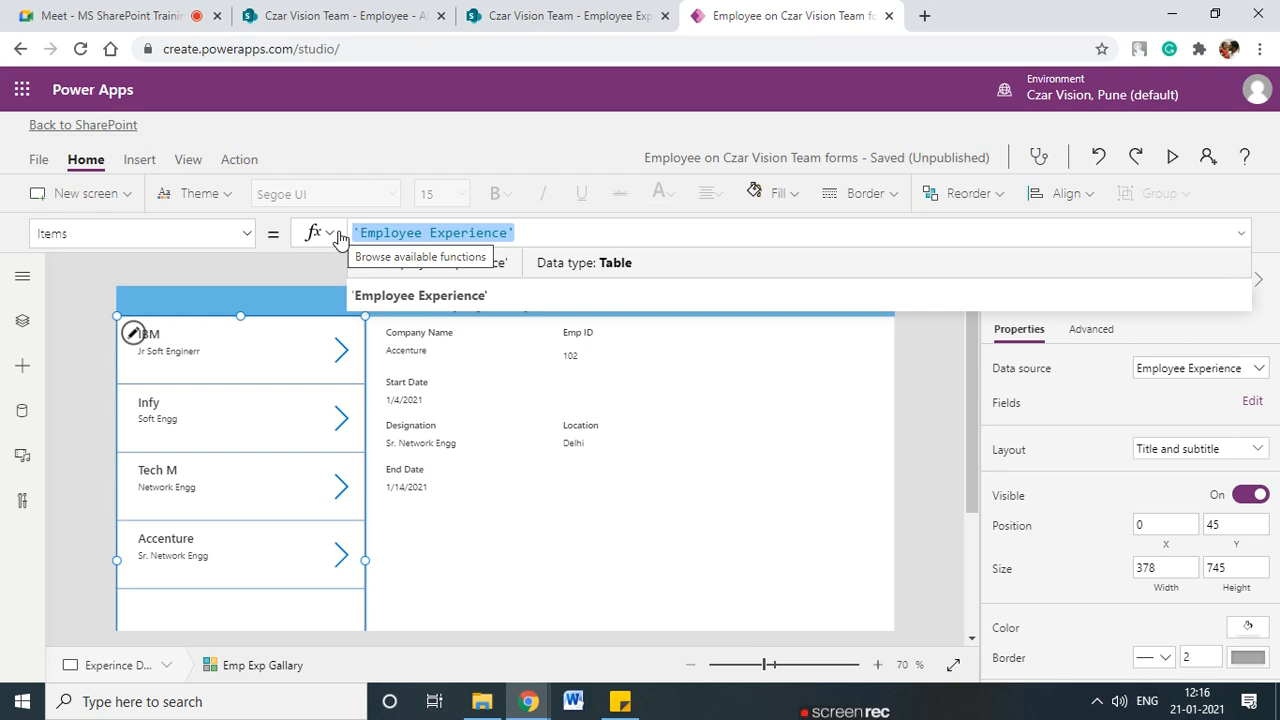
pyautogui.click(955, 380)
pyautogui.click(566, 232)
pyautogui.click(227, 613)
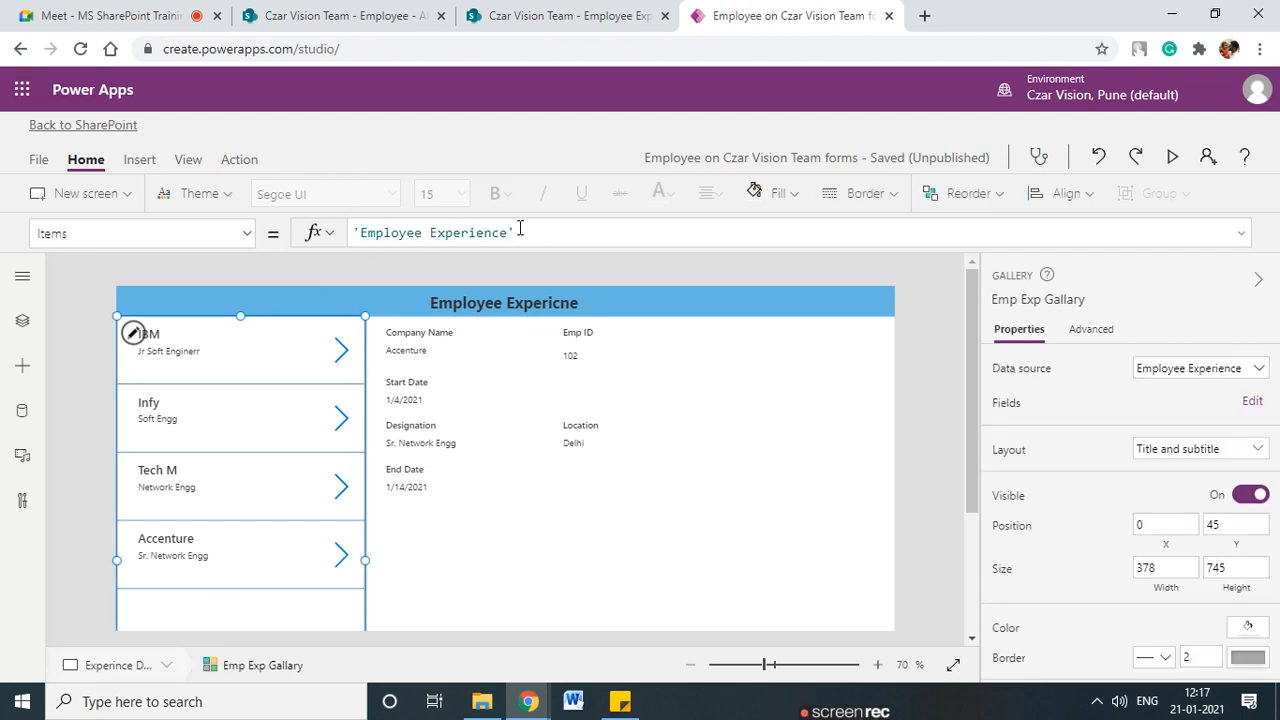
# - Replace the gallery's Items formula with the start of a Filter function that uses 'Employee Experience' as its source
pyautogui.moveTo(519, 228); pyautogui.dragTo(309, 229)
pyautogui.press('BackSpace')
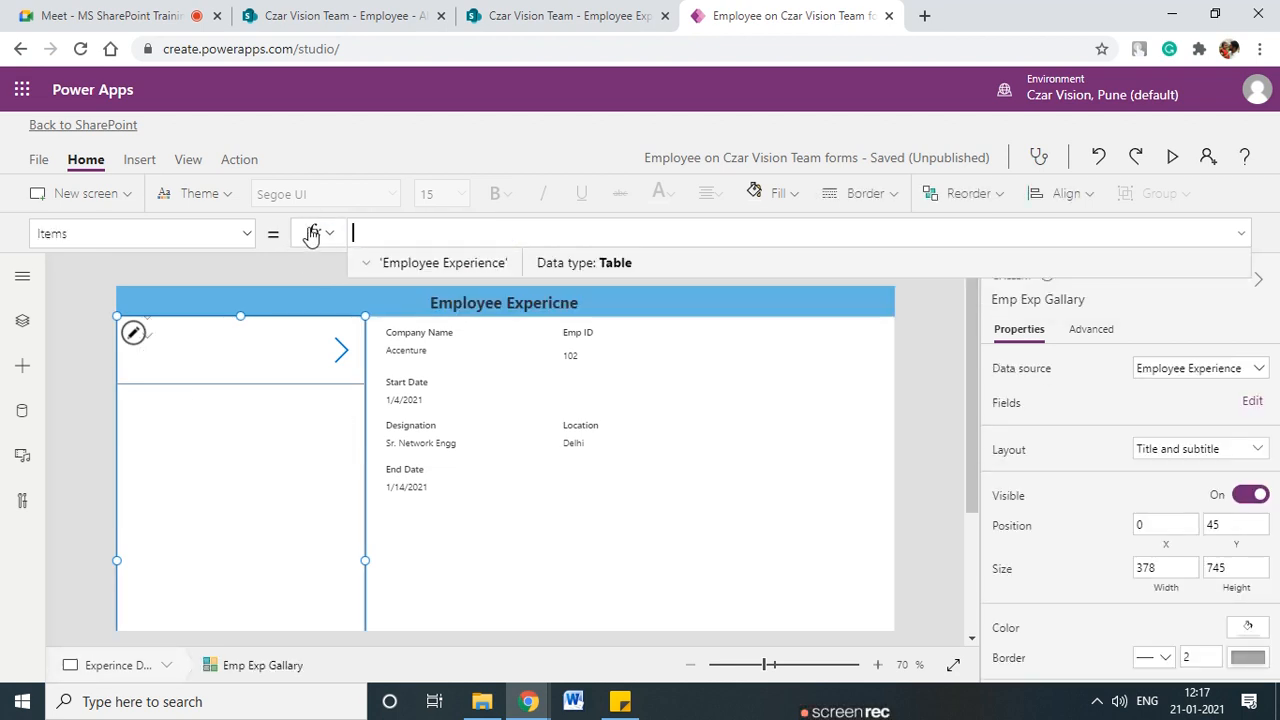
pyautogui.write('filter')
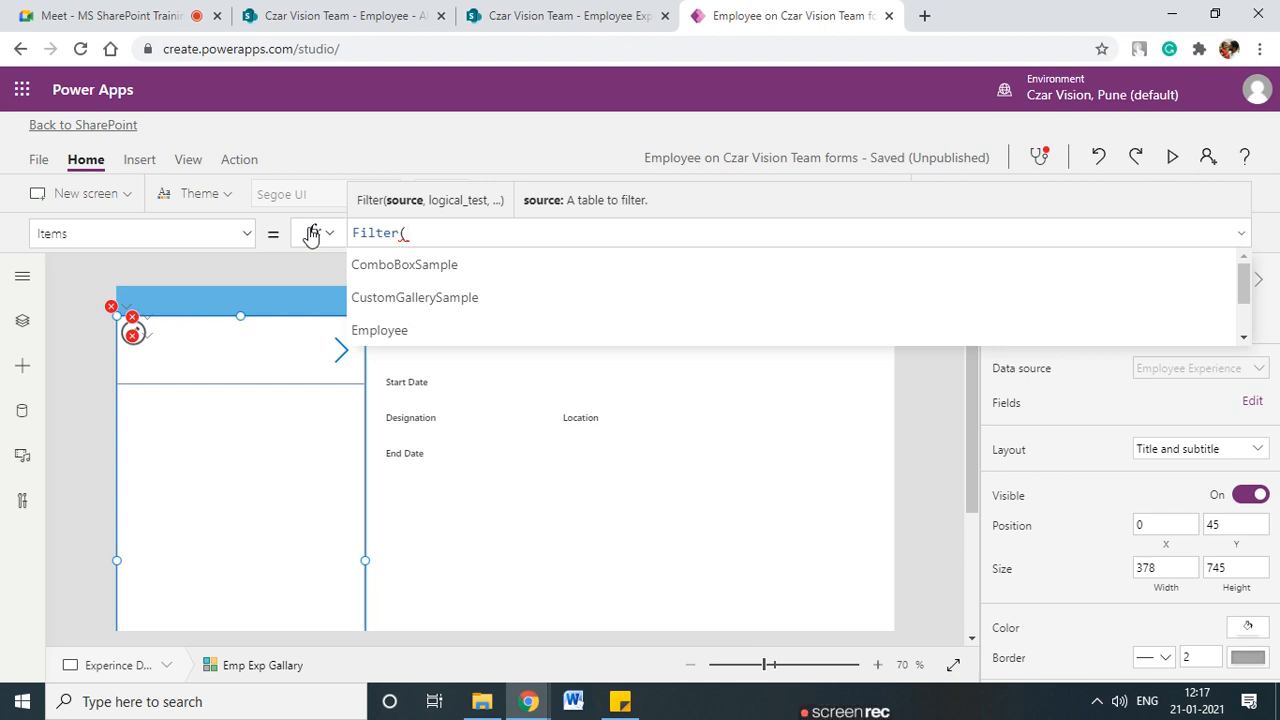
pyautogui.write('emp')
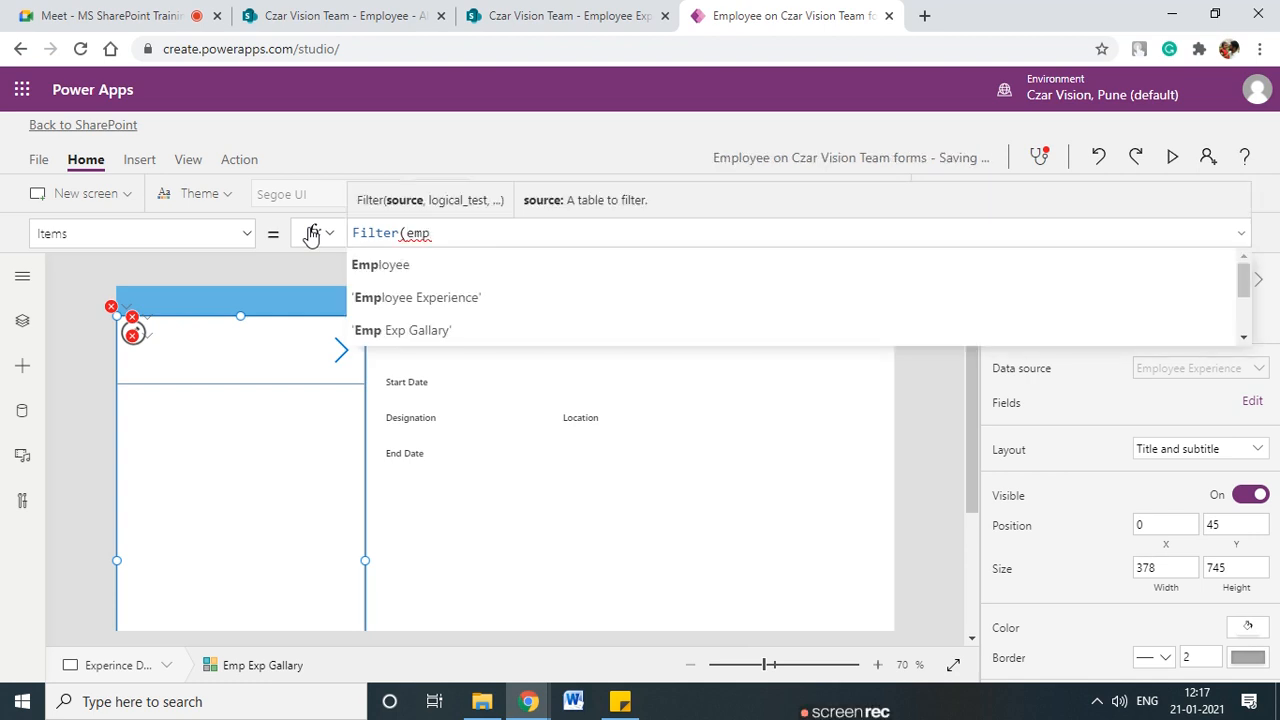
pyautogui.press('Down')
pyautogui.press('Down')
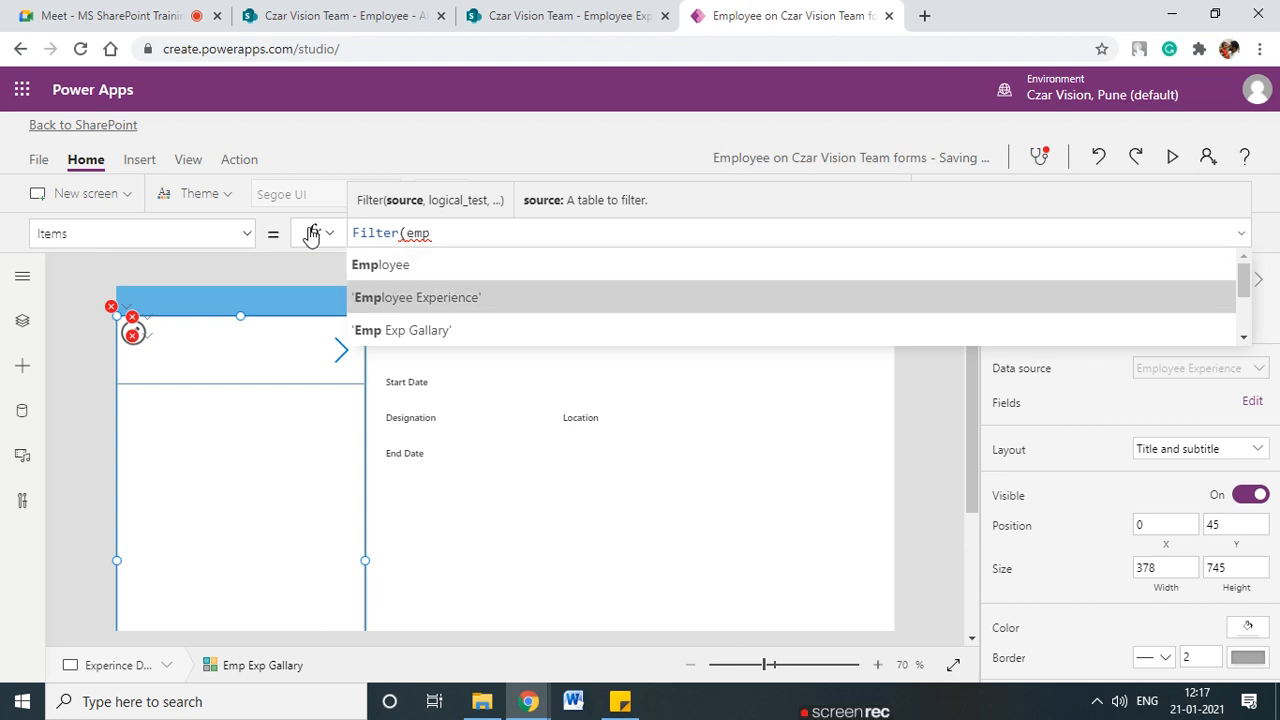
pyautogui.press('Tab')
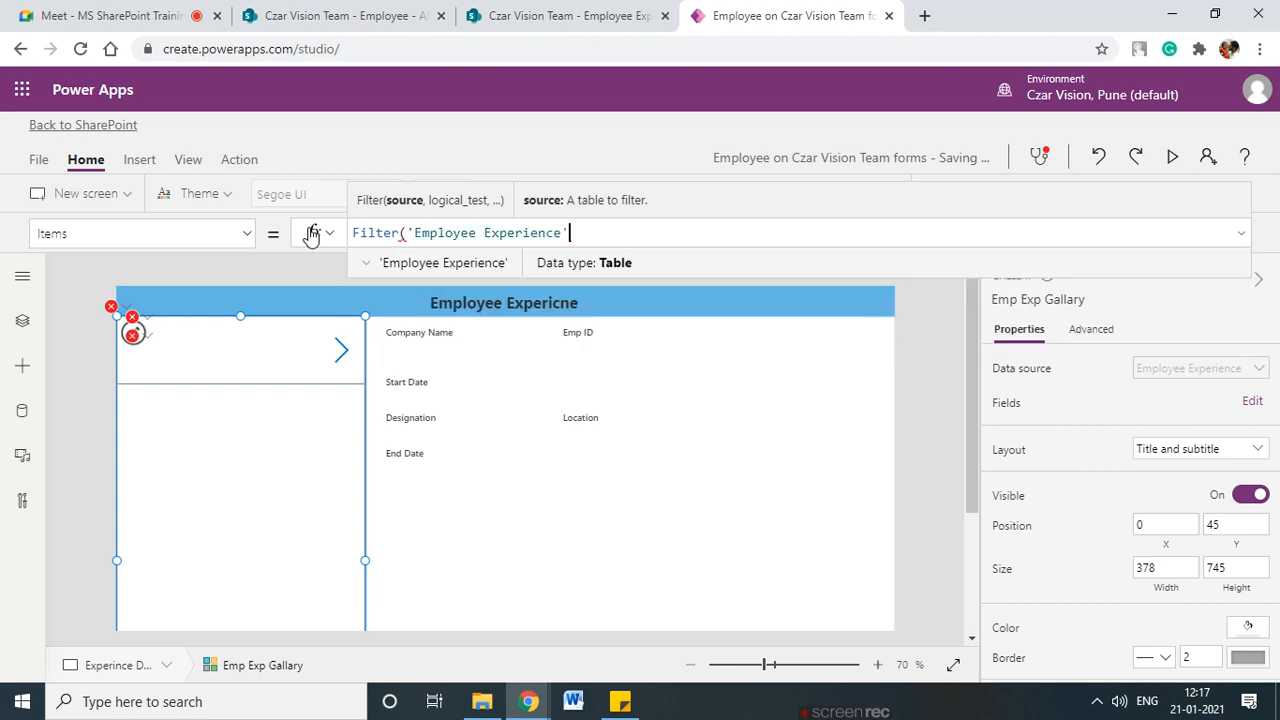
pyautogui.write(',')
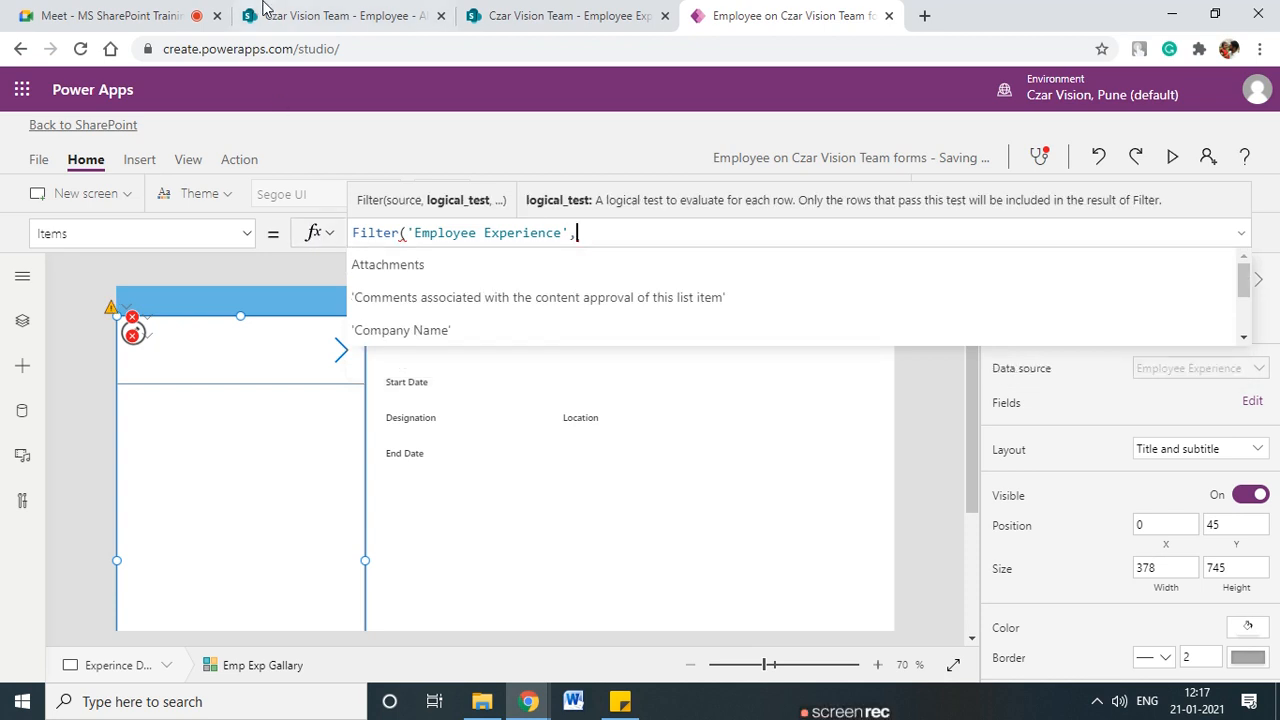
# - Check the Emp ID column in the Employee Experience list, and complete the gallery's filter with the condition 'Emp ID_DataCard1'= empID
pyautogui.click(553, 15)
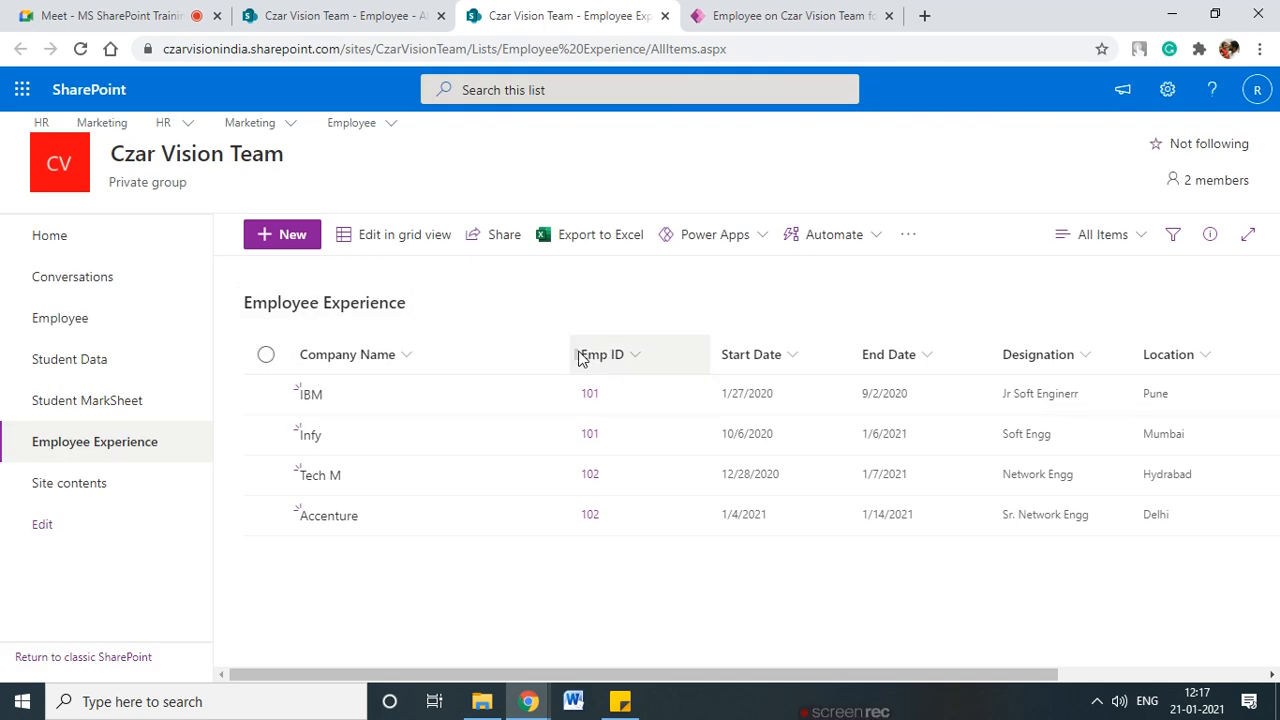
pyautogui.click(725, 15)
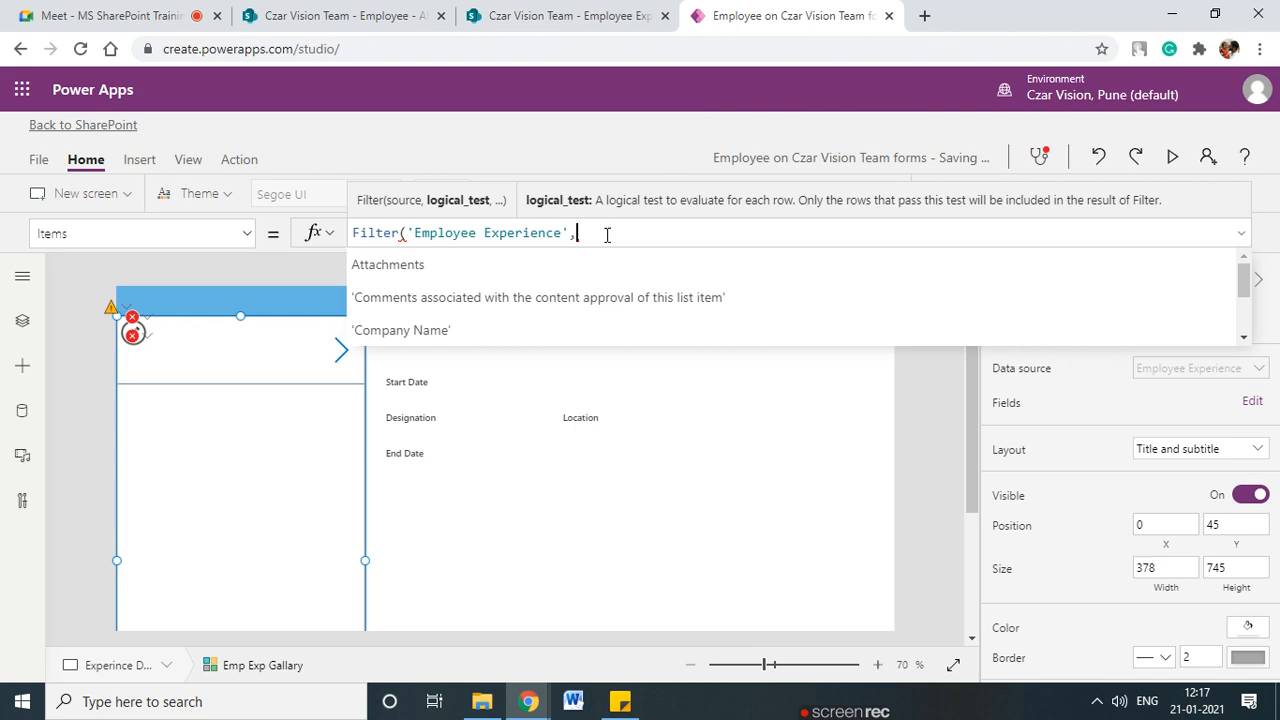
pyautogui.write('mp')
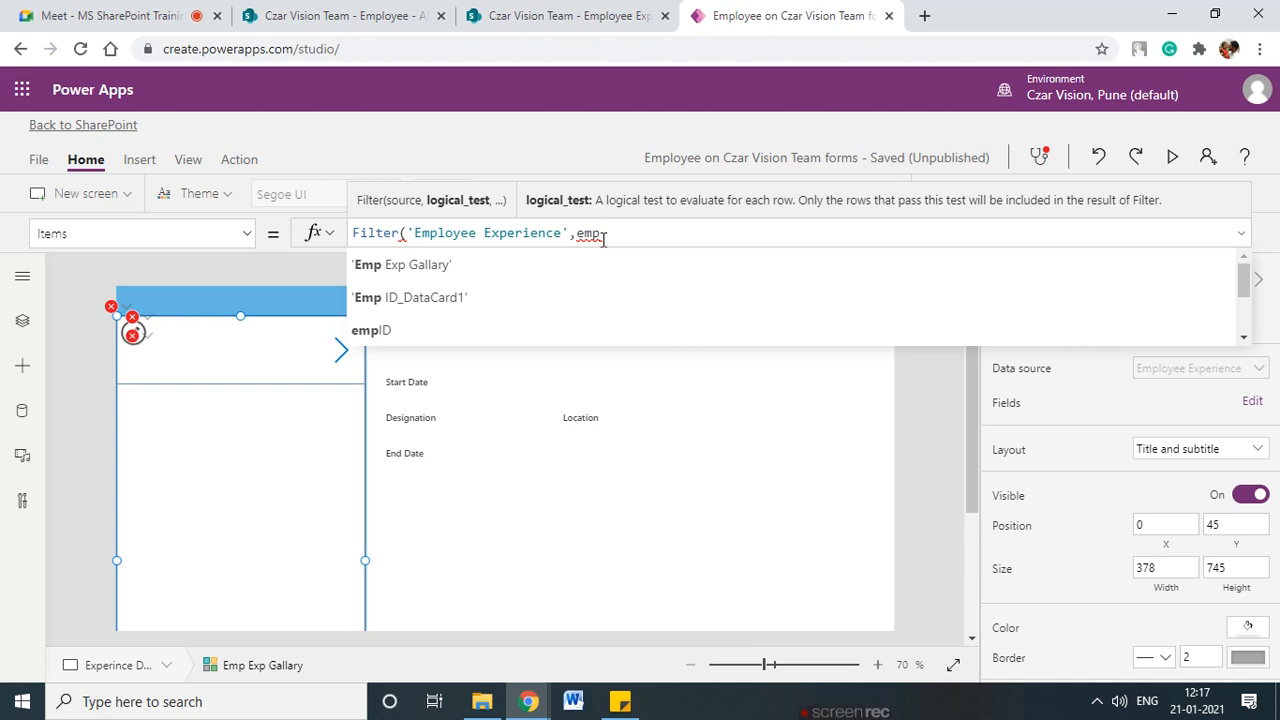
pyautogui.press('Down')
pyautogui.press('Down')
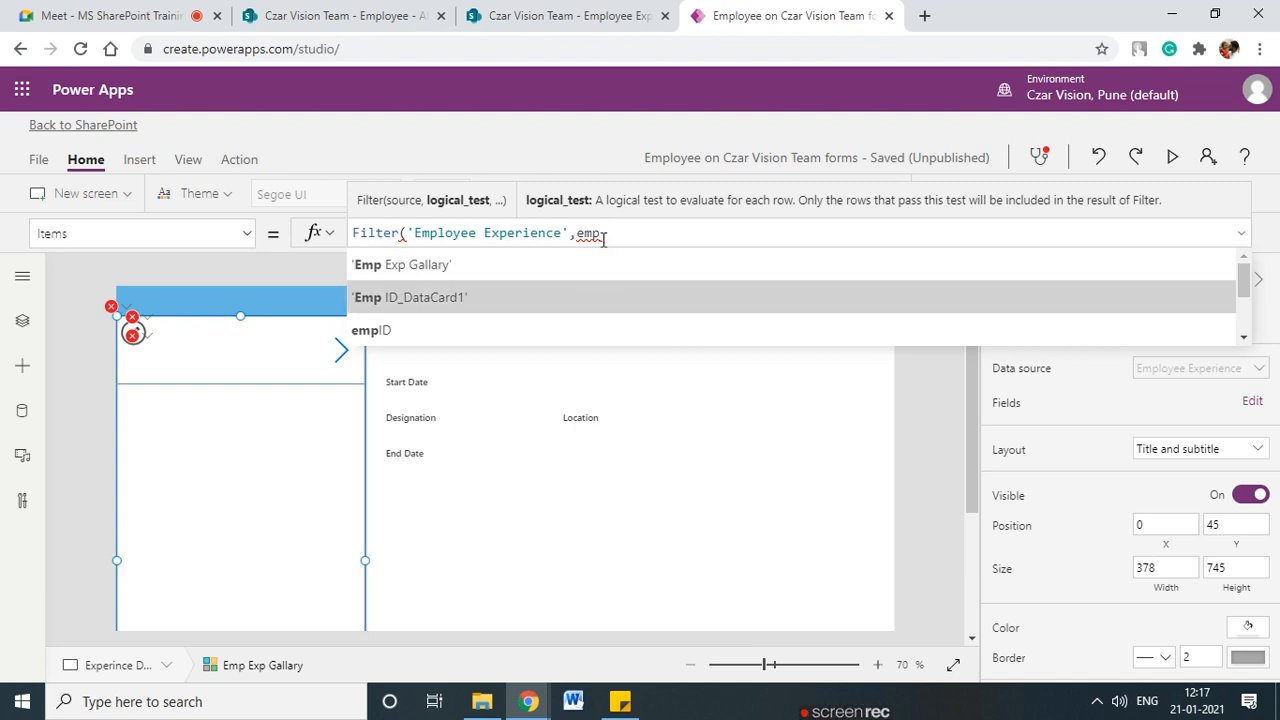
pyautogui.press('Return')
pyautogui.write('=')
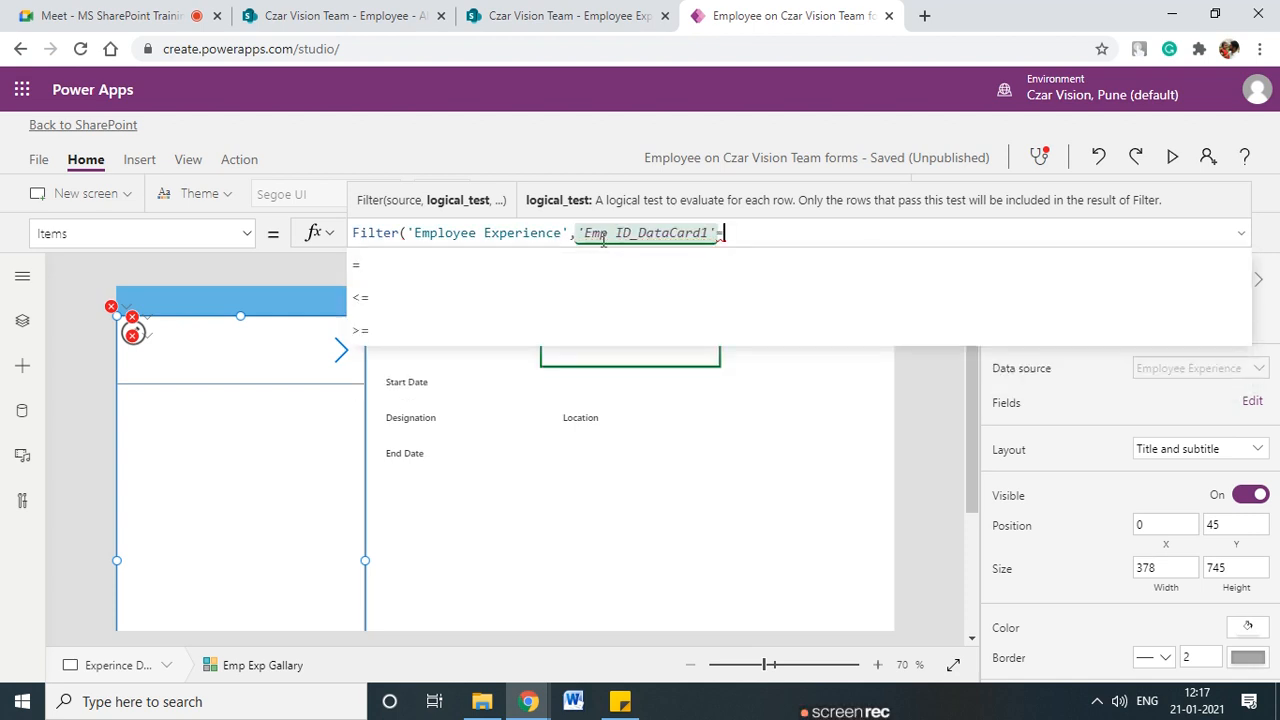
pyautogui.write(' e')
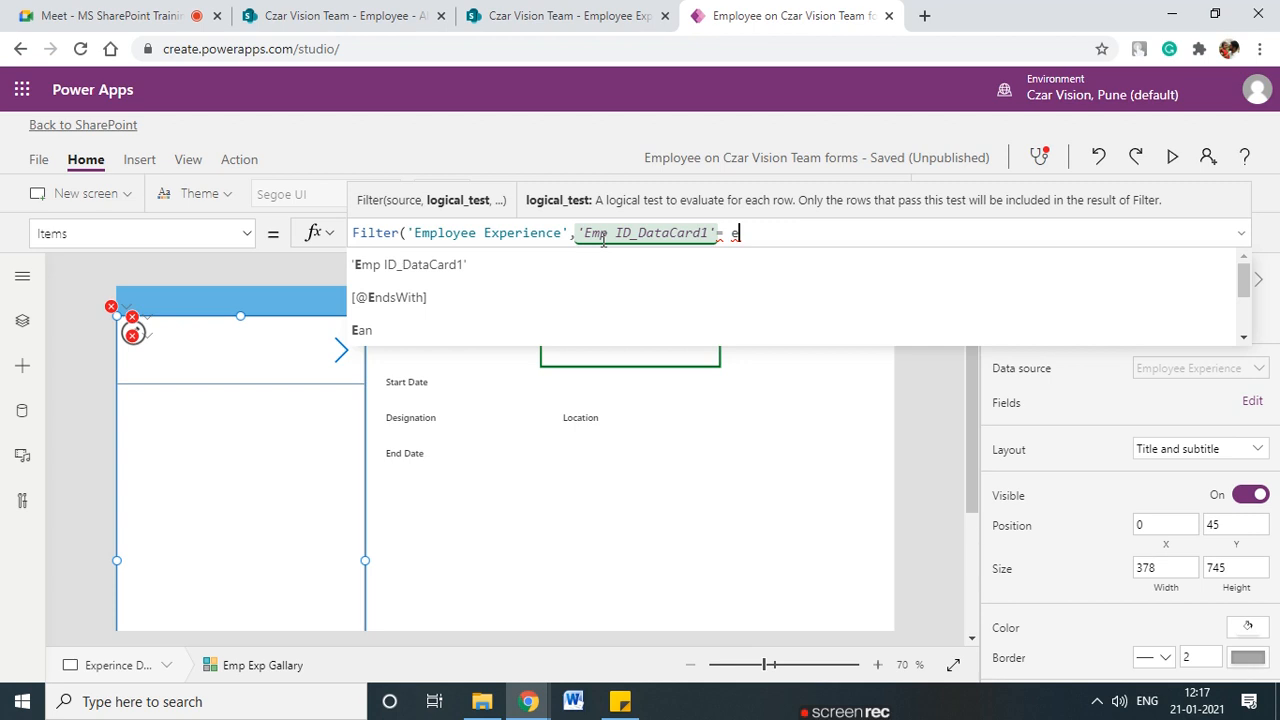
pyautogui.write('mpI')
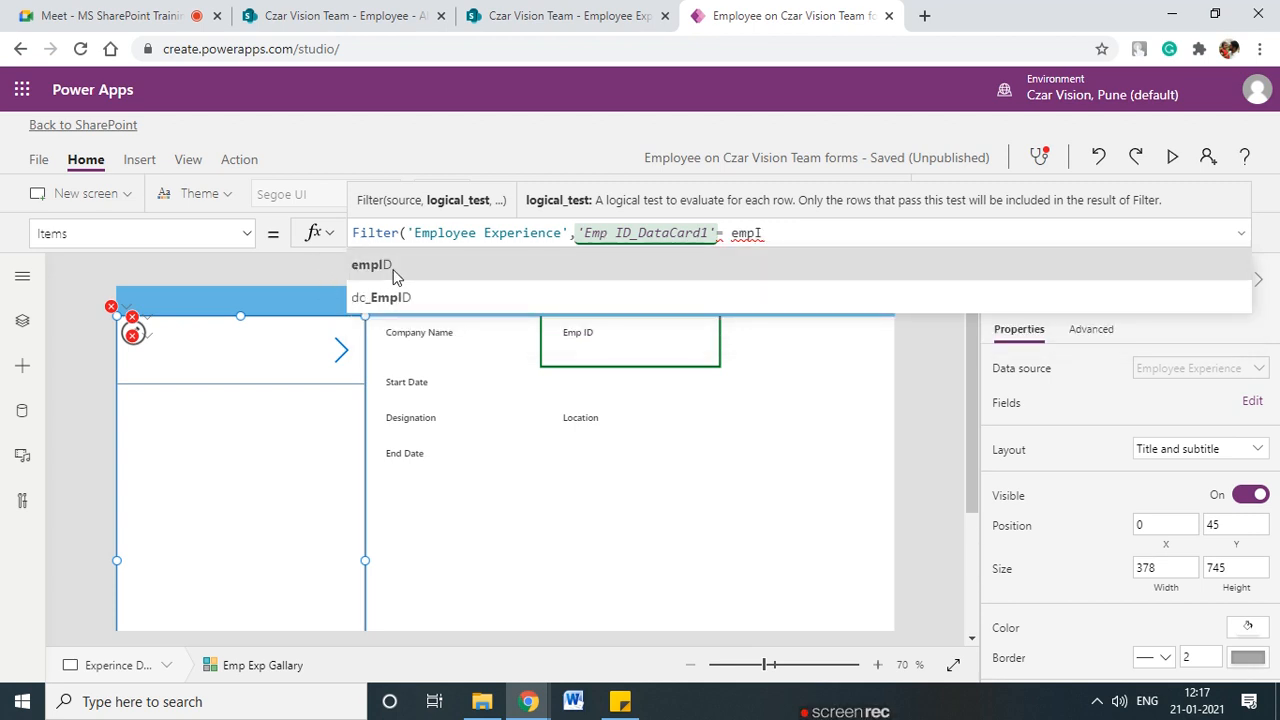
pyautogui.click(393, 266)
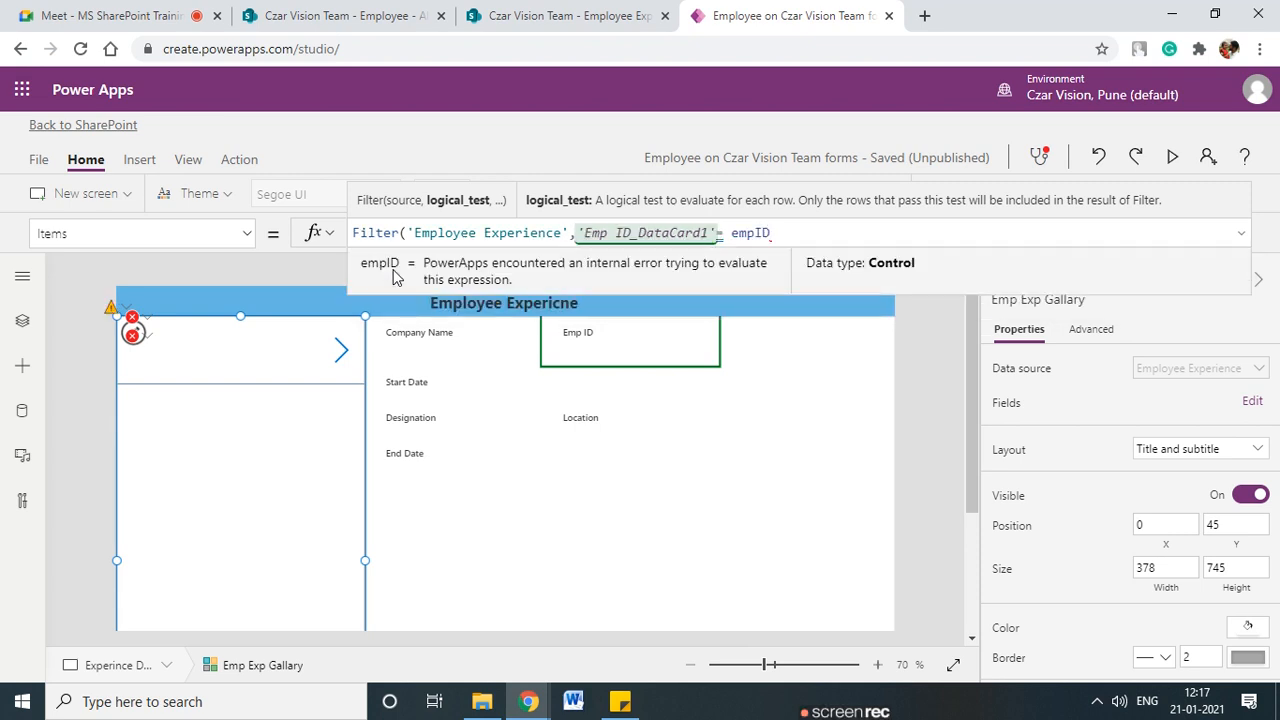
pyautogui.write(')')
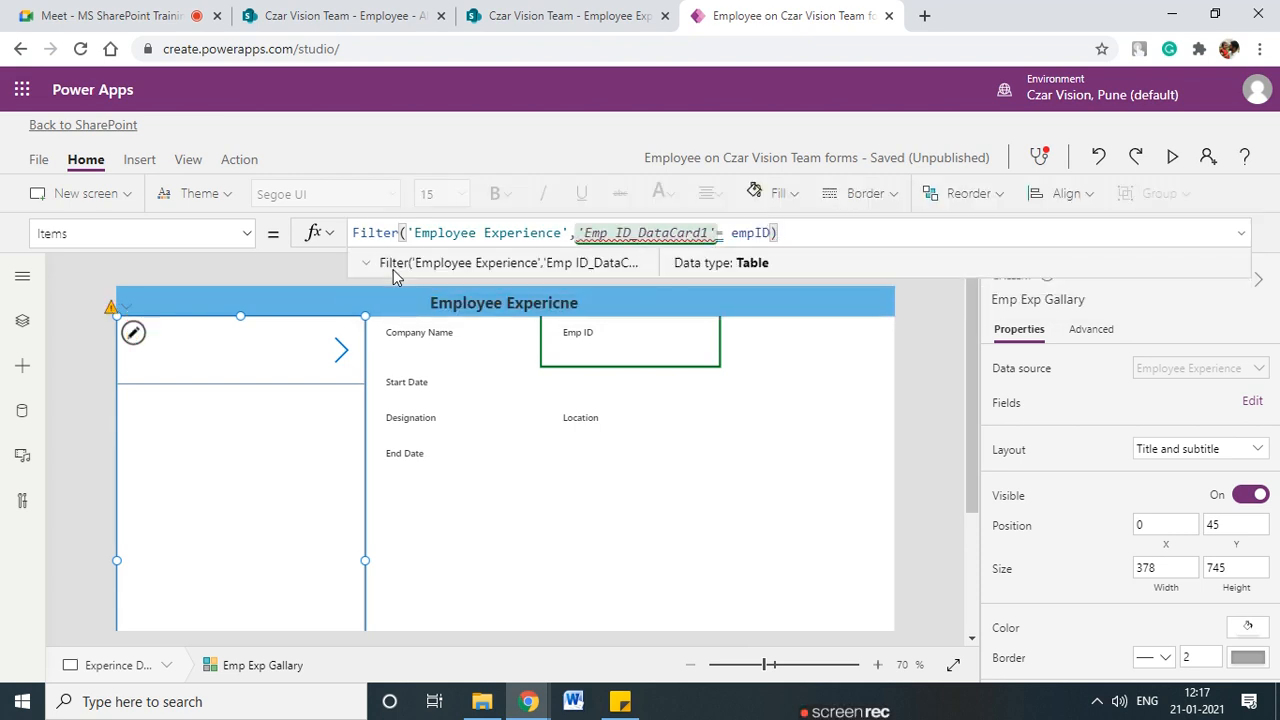
# - Try to append a value property to 'Emp ID_DataCard1' in the gallery's filter condition
pyautogui.click(700, 233)
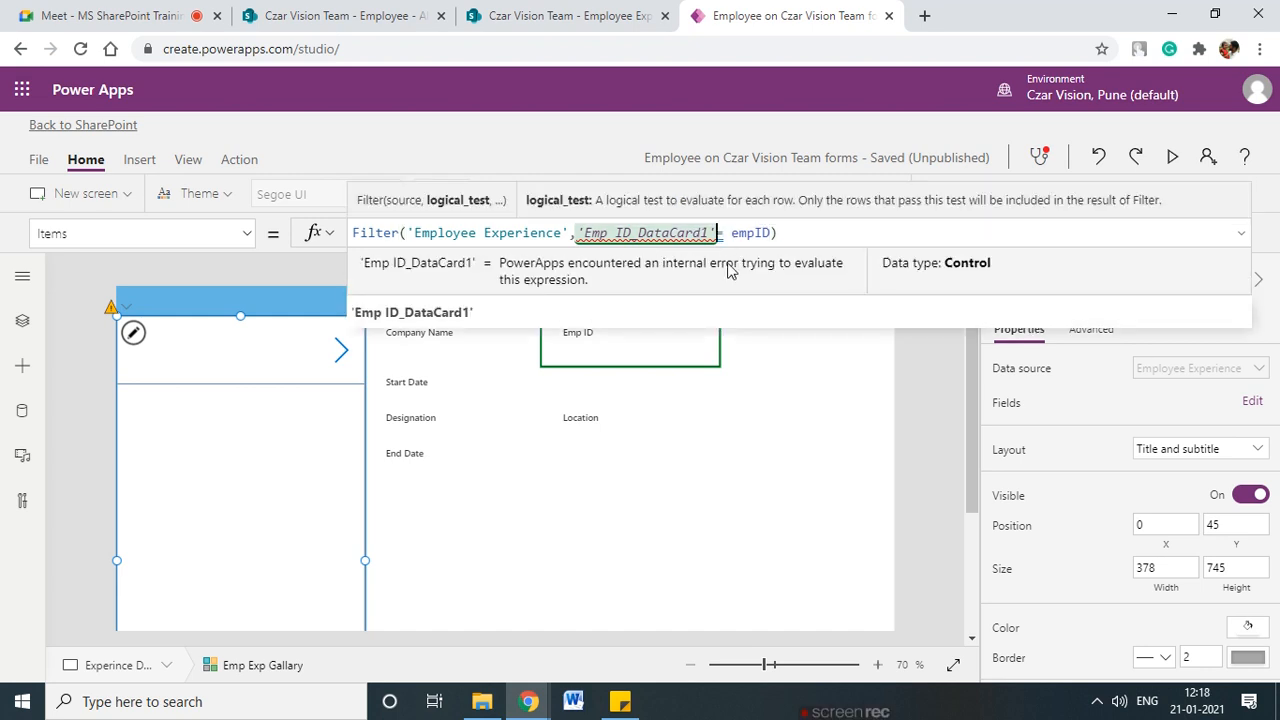
pyautogui.write('.')
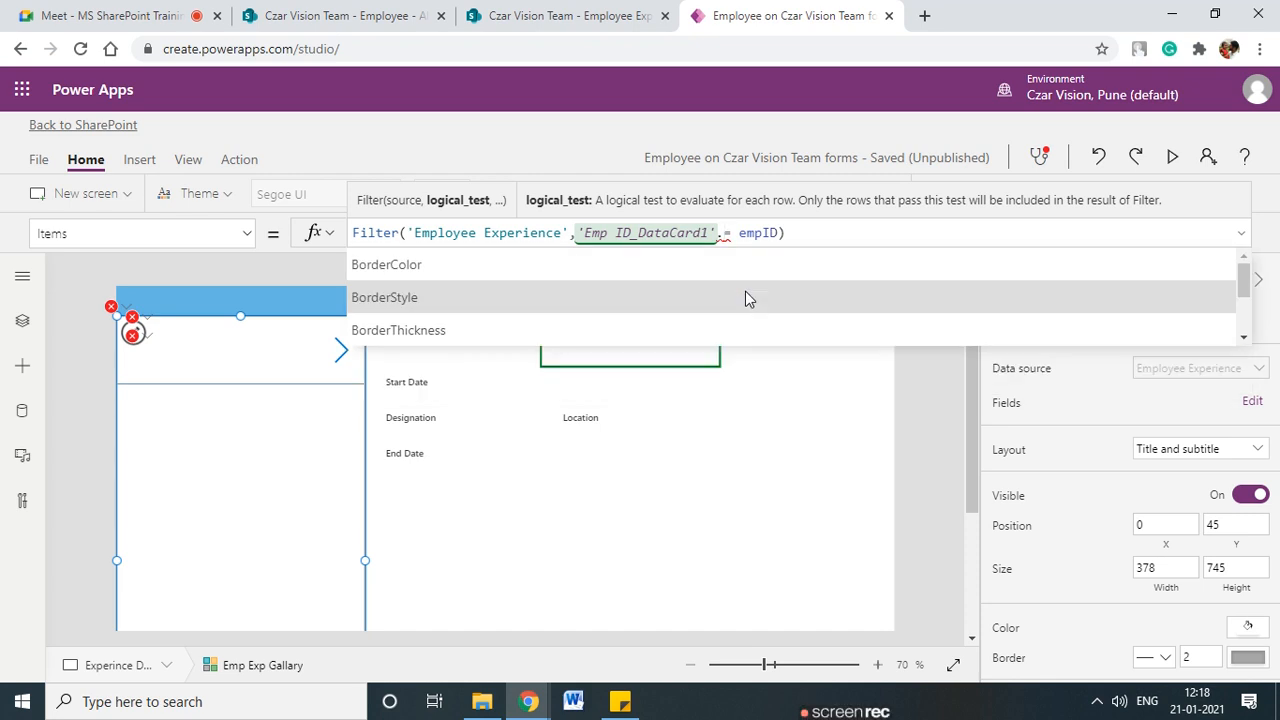
pyautogui.write('val')
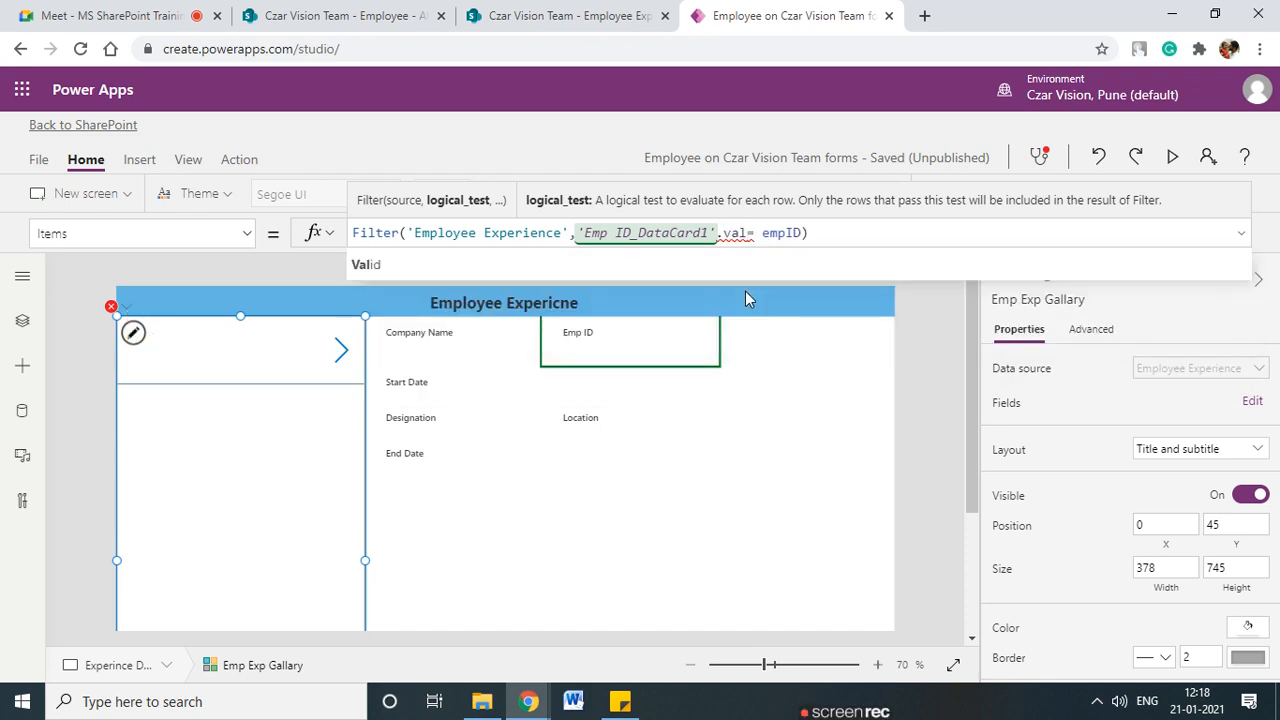
# - Replace the 'Emp ID_DataCard1' reference in the filter condition with the 'Emp ID' column, so it reads 'Emp ID'= empID
pyautogui.press('BackSpace')
pyautogui.press('BackSpace')
pyautogui.press('BackSpace')
pyautogui.press('BackSpace')
pyautogui.press('BackSpace')
pyautogui.press('BackSpace')
pyautogui.press('BackSpace')
pyautogui.press('BackSpace')
pyautogui.press('BackSpace')
pyautogui.press('BackSpace')
pyautogui.press('BackSpace')
pyautogui.press('BackSpace')
pyautogui.press('BackSpace')
pyautogui.press('BackSpace')
pyautogui.press('BackSpace')
pyautogui.press('BackSpace')
pyautogui.press('BackSpace')
pyautogui.press('BackSpace')
pyautogui.press('BackSpace')
pyautogui.press('BackSpace')
pyautogui.press('BackSpace')
pyautogui.press('BackSpace')
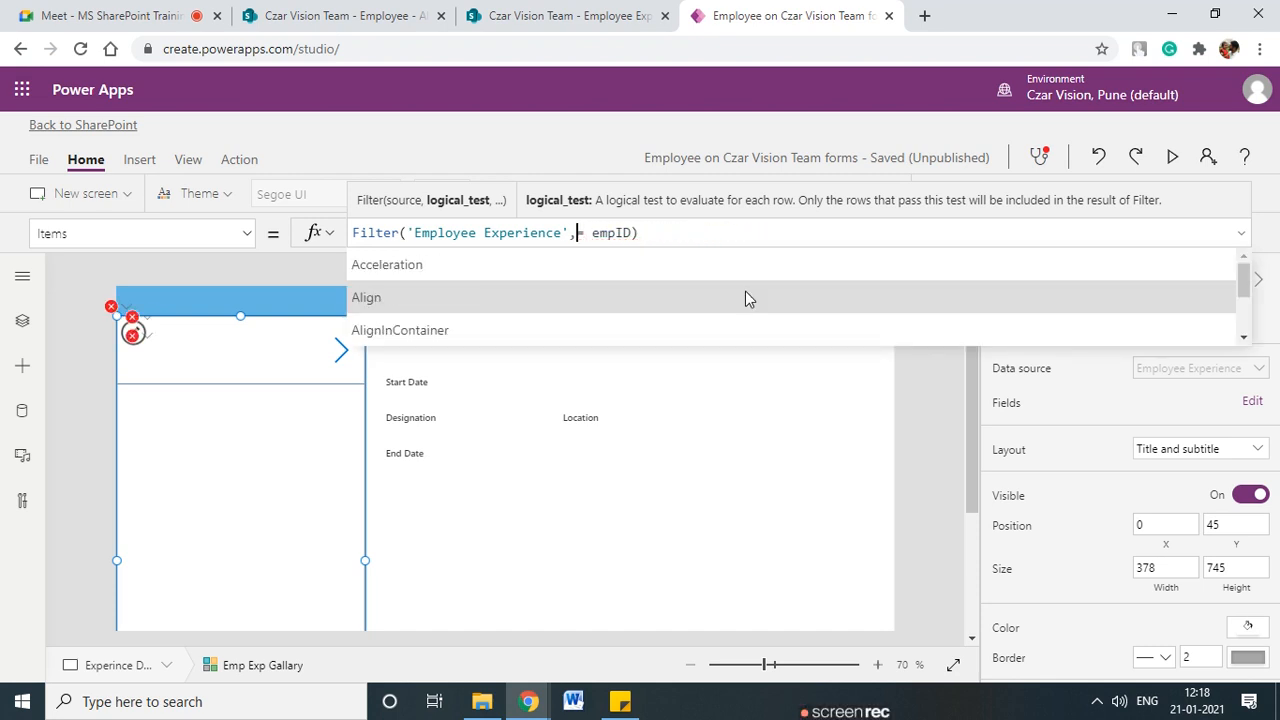
pyautogui.write('emp')
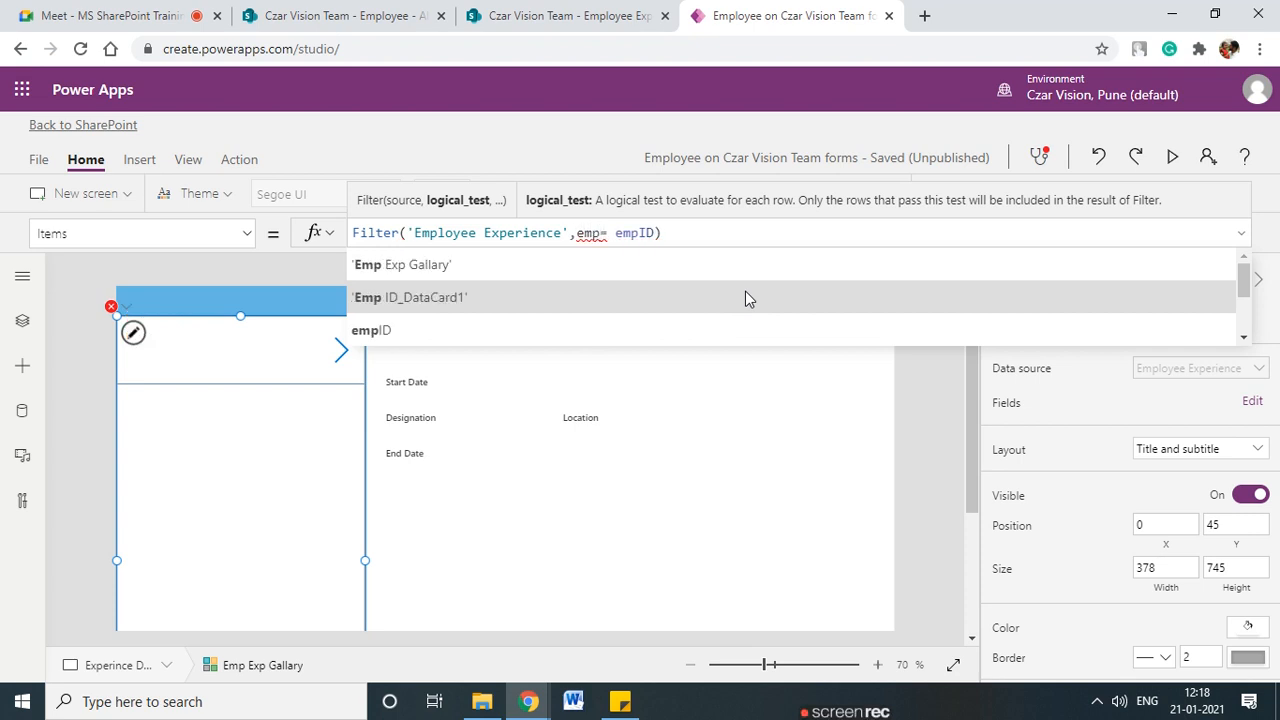
pyautogui.click(1243, 341)
pyautogui.click(1243, 341)
pyautogui.click(1243, 341)
pyautogui.click(1243, 341)
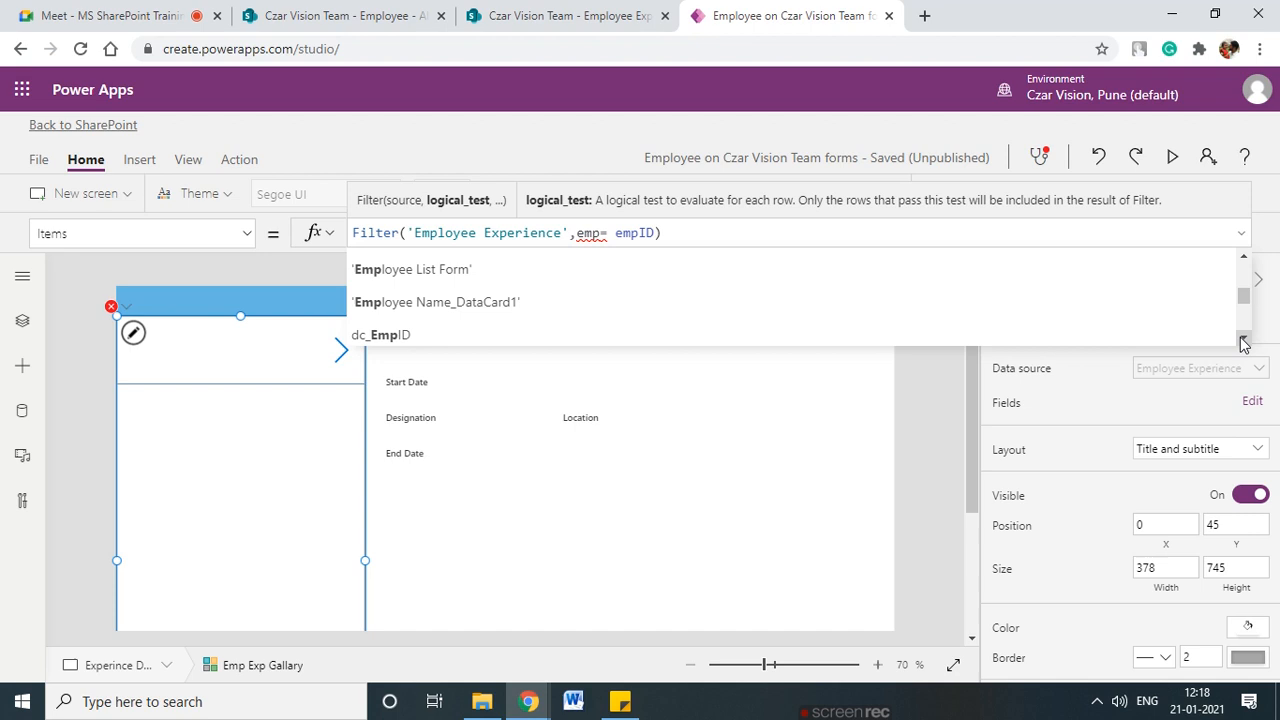
pyautogui.click(1243, 341)
pyautogui.click(1243, 341)
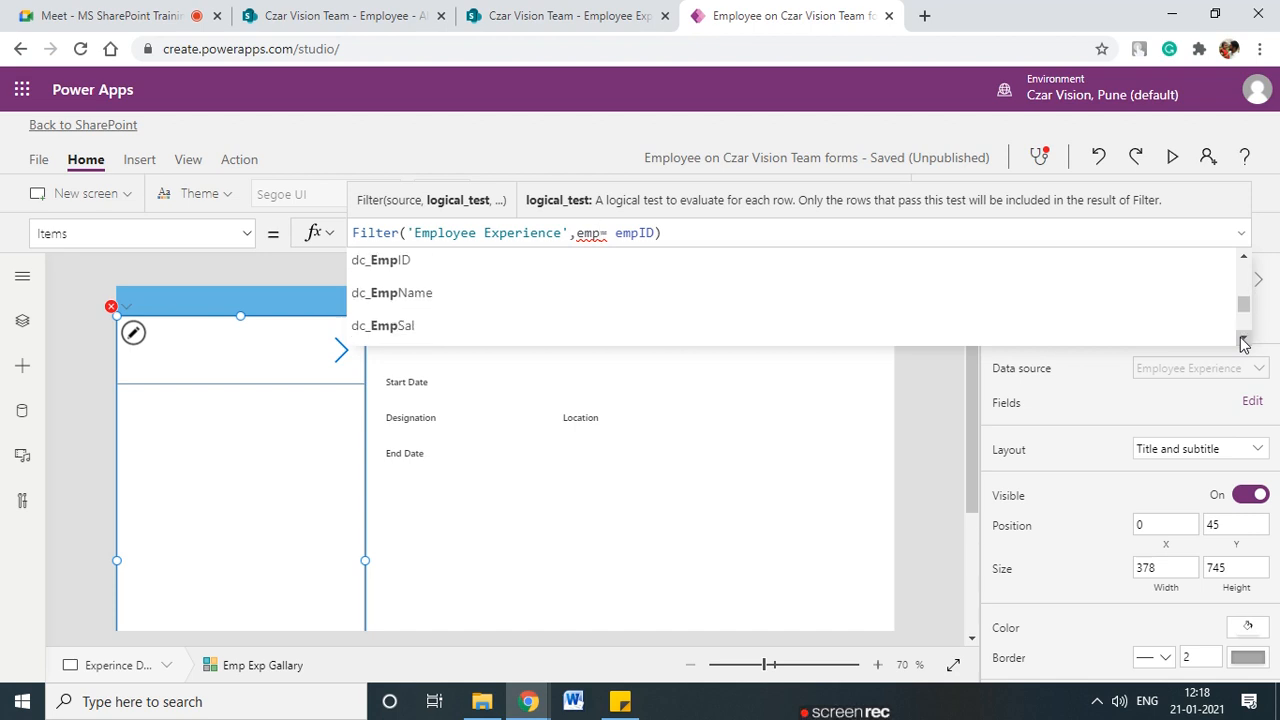
pyautogui.moveTo(1248, 308); pyautogui.dragTo(1246, 312)
pyautogui.click(398, 284)
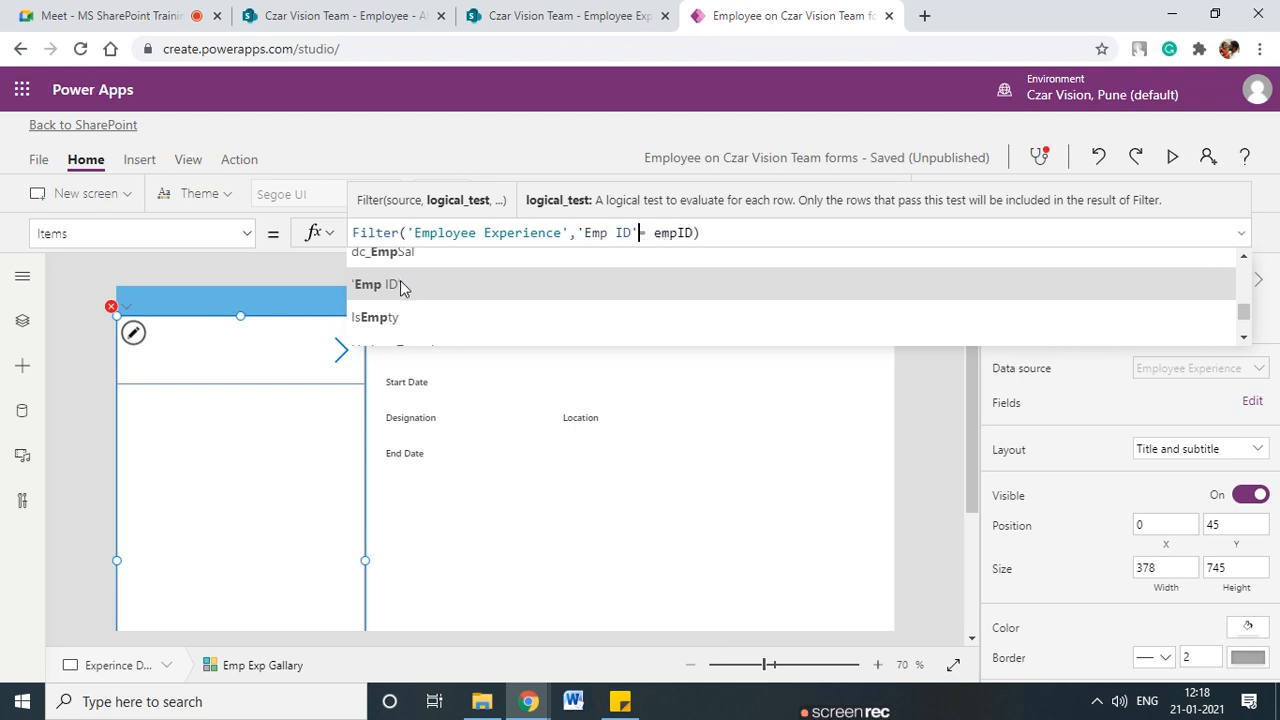
pyautogui.click(932, 392)
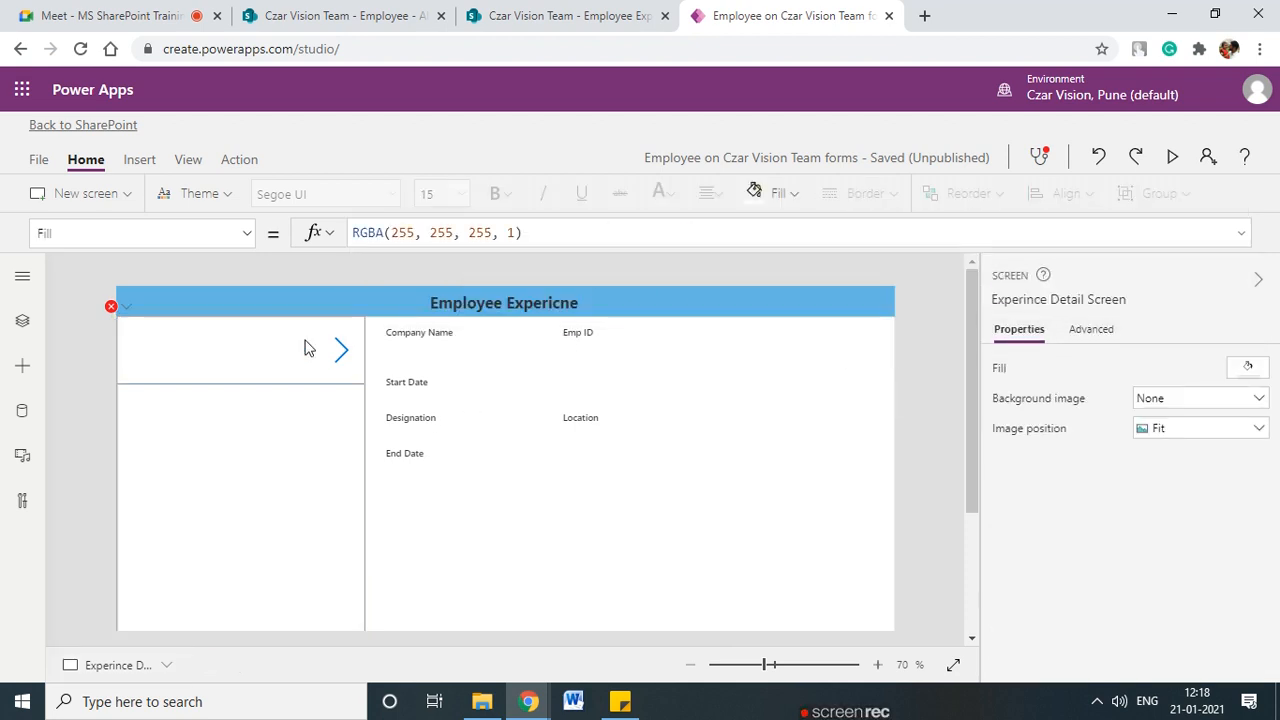
# - Compare the Emp ID columns of the Employee Experience and Employee lists with the source and condition in the gallery's Filter formula
pyautogui.click(250, 450)
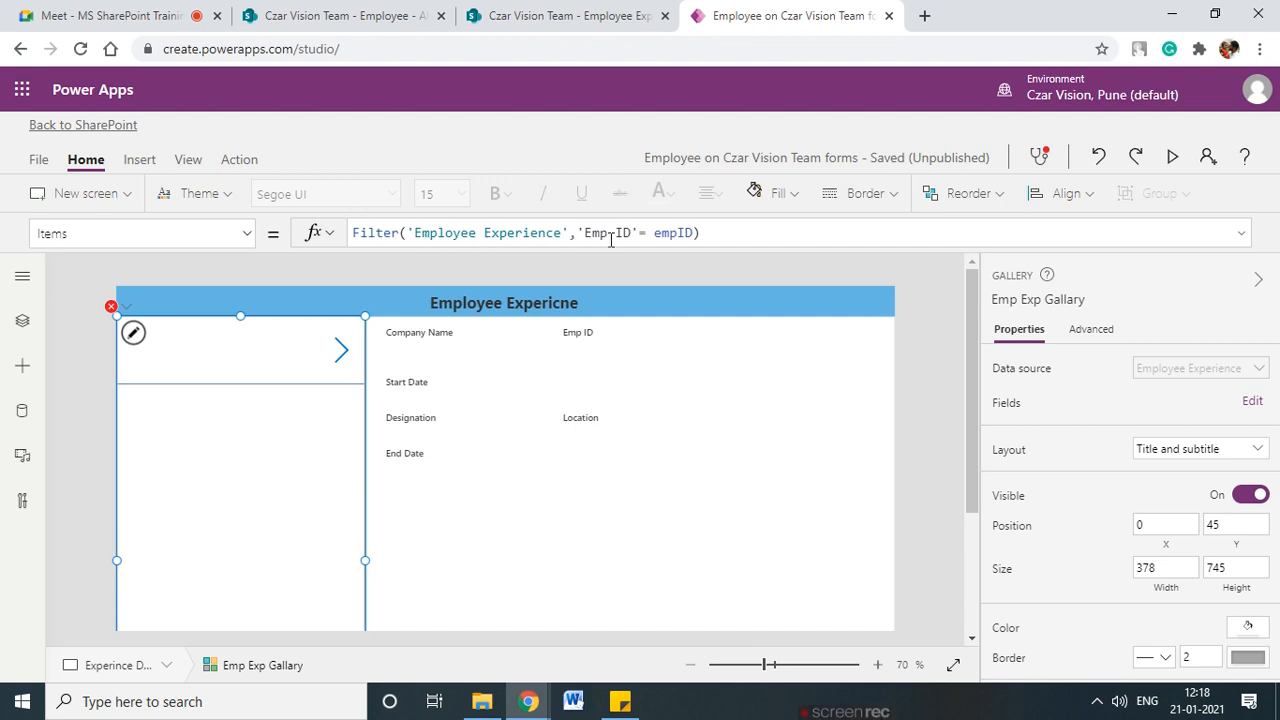
pyautogui.click(586, 14)
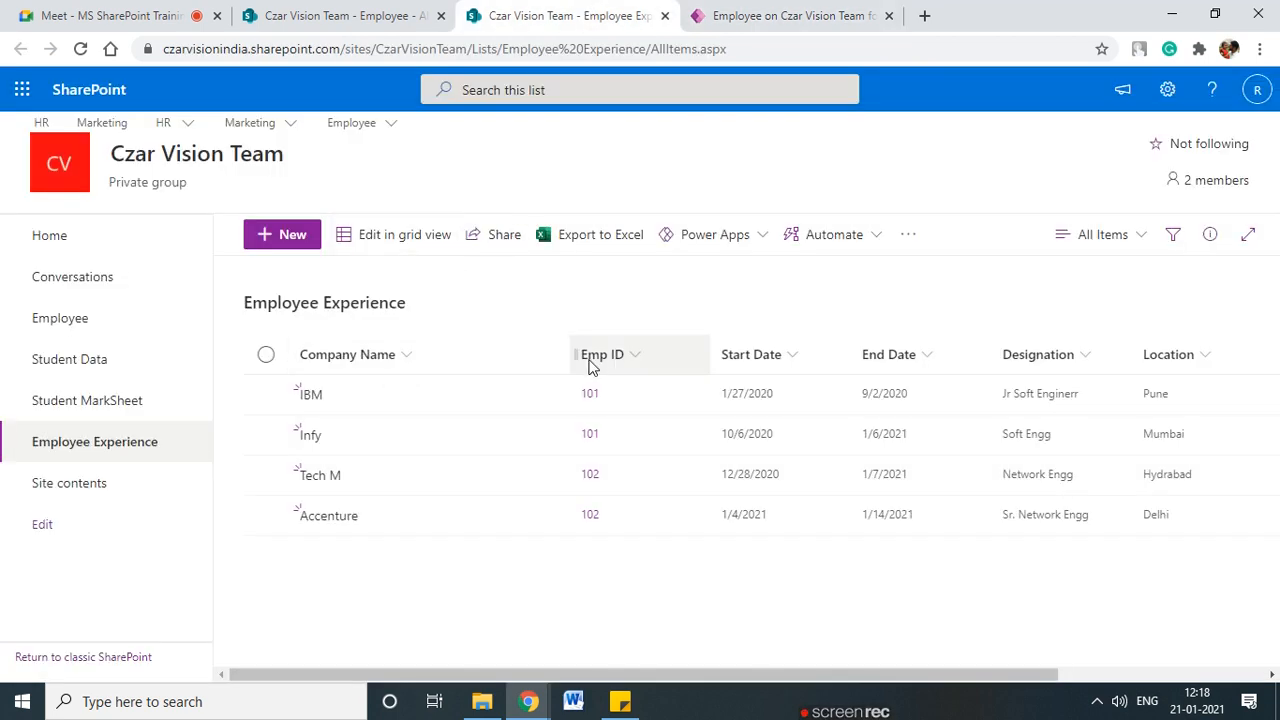
pyautogui.click(395, 16)
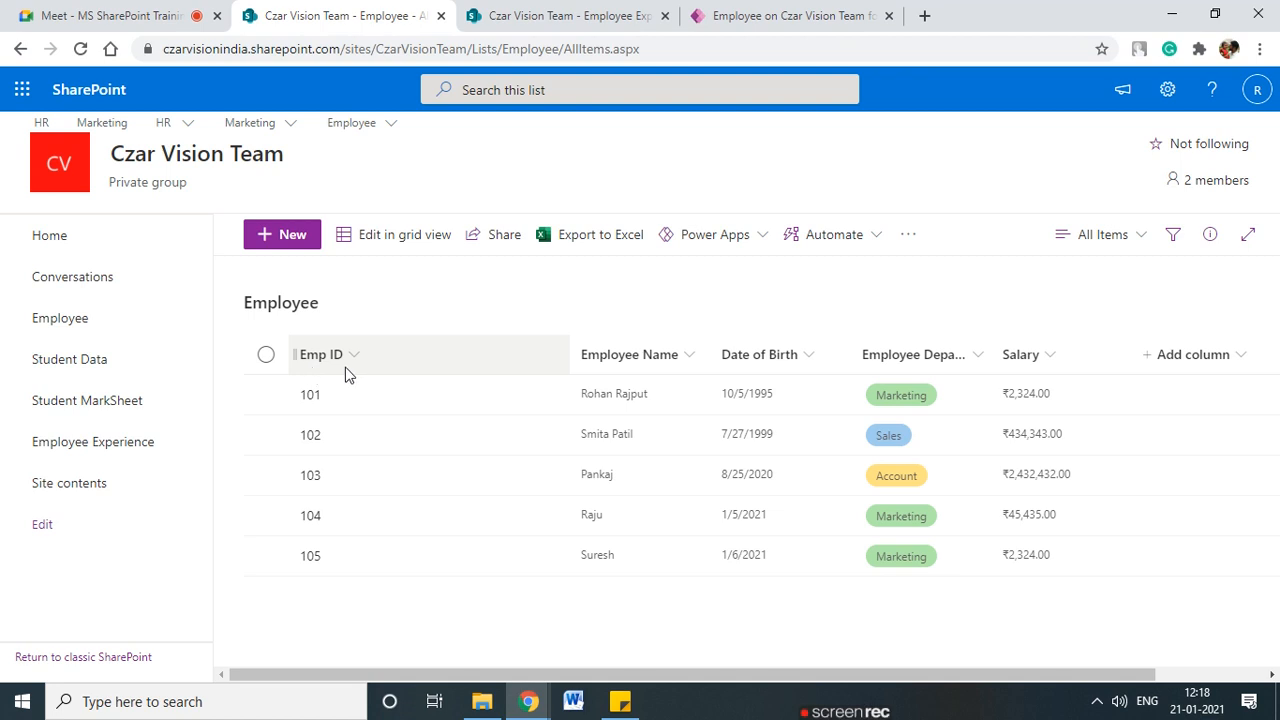
pyautogui.click(533, 14)
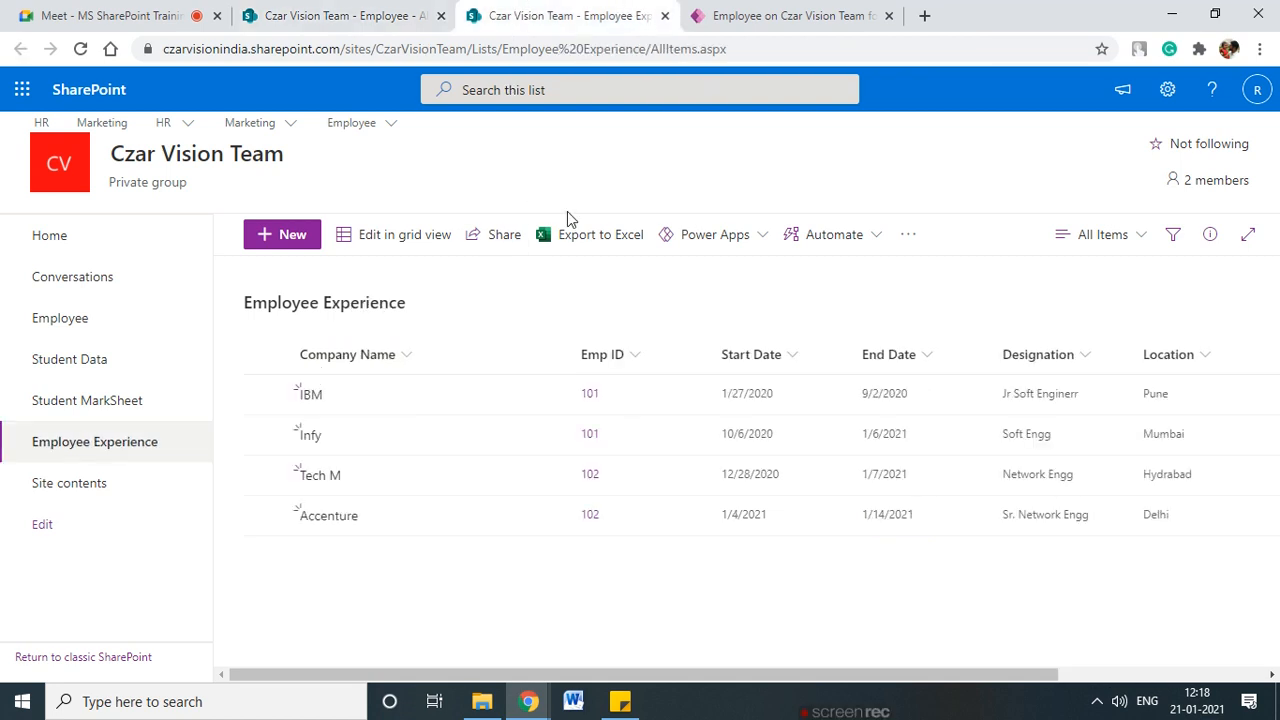
pyautogui.hotkey('ctrl', 'Tab')
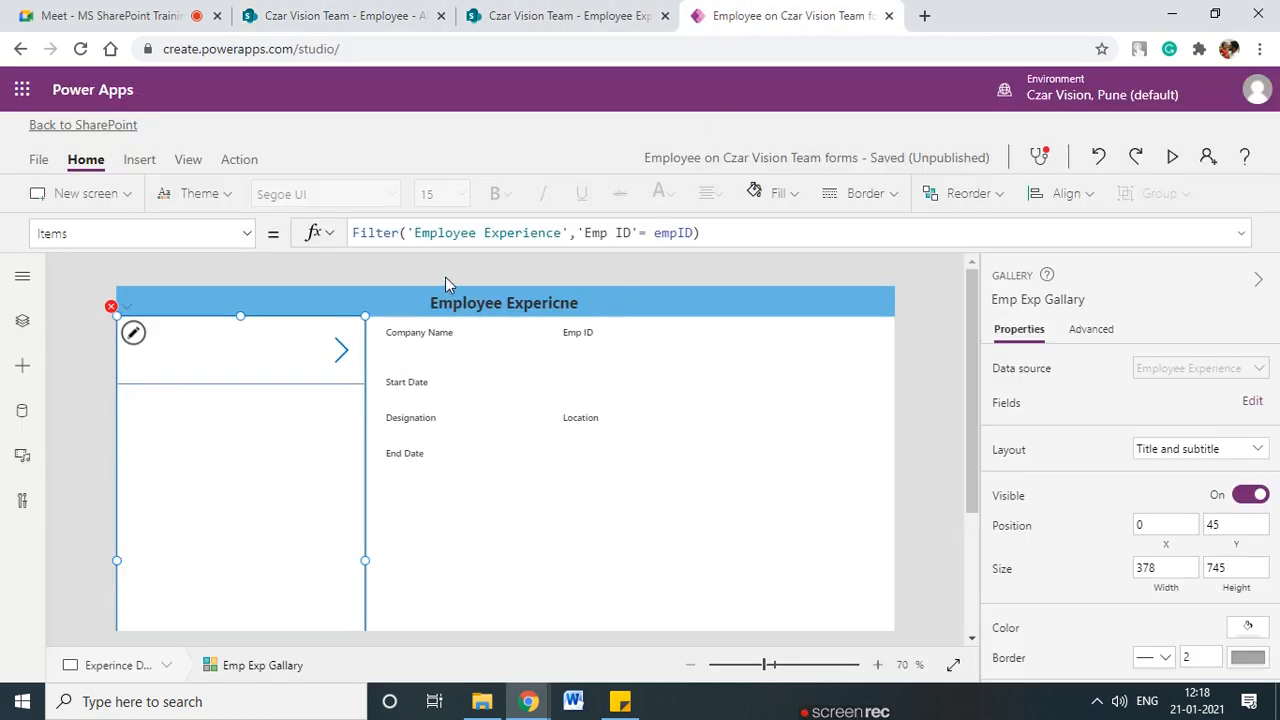
pyautogui.moveTo(417, 246)
pyautogui.mouseDown()
pyautogui.moveTo(547, 249)
pyautogui.moveTo(460, 210)
pyautogui.moveTo(411, 250)
pyautogui.mouseUp()
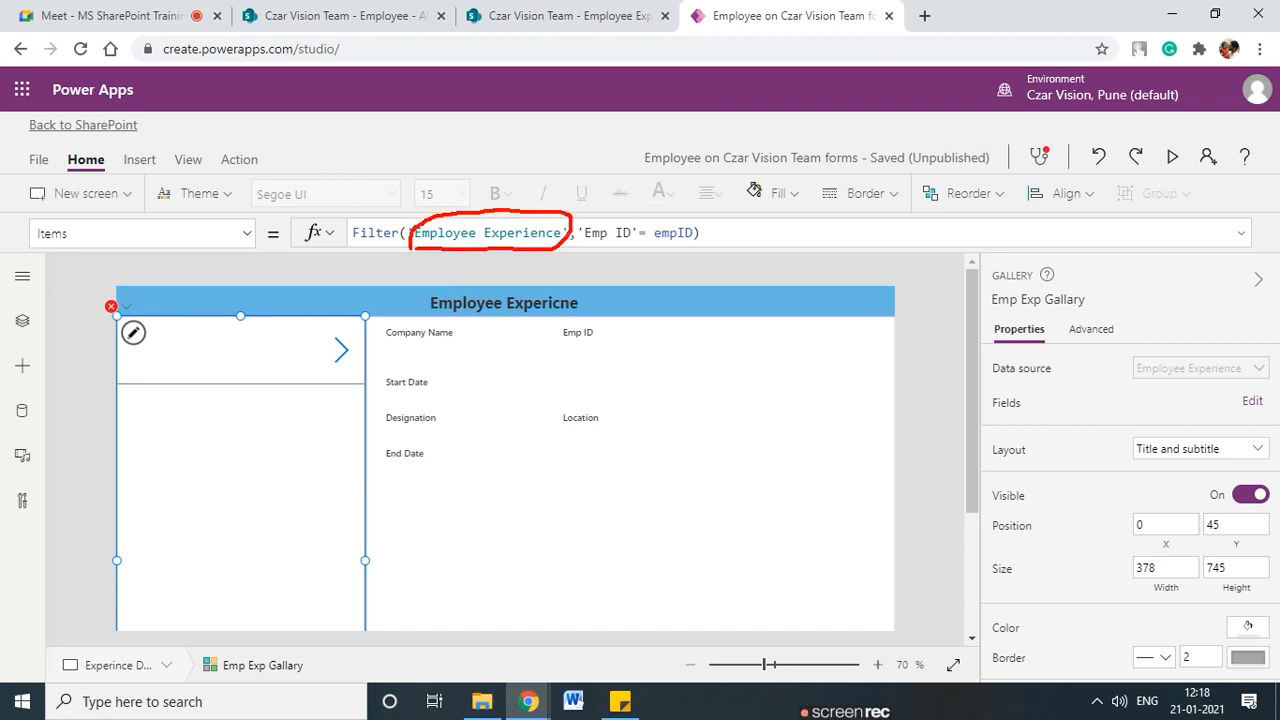
# - Review the gallery formula's 'Employee Experience' source and its 'Emp ID'= empID condition alongside the columns of the Employee Experience list
pyautogui.moveTo(600, 209); pyautogui.dragTo(611, 228)
pyautogui.click(563, 14)
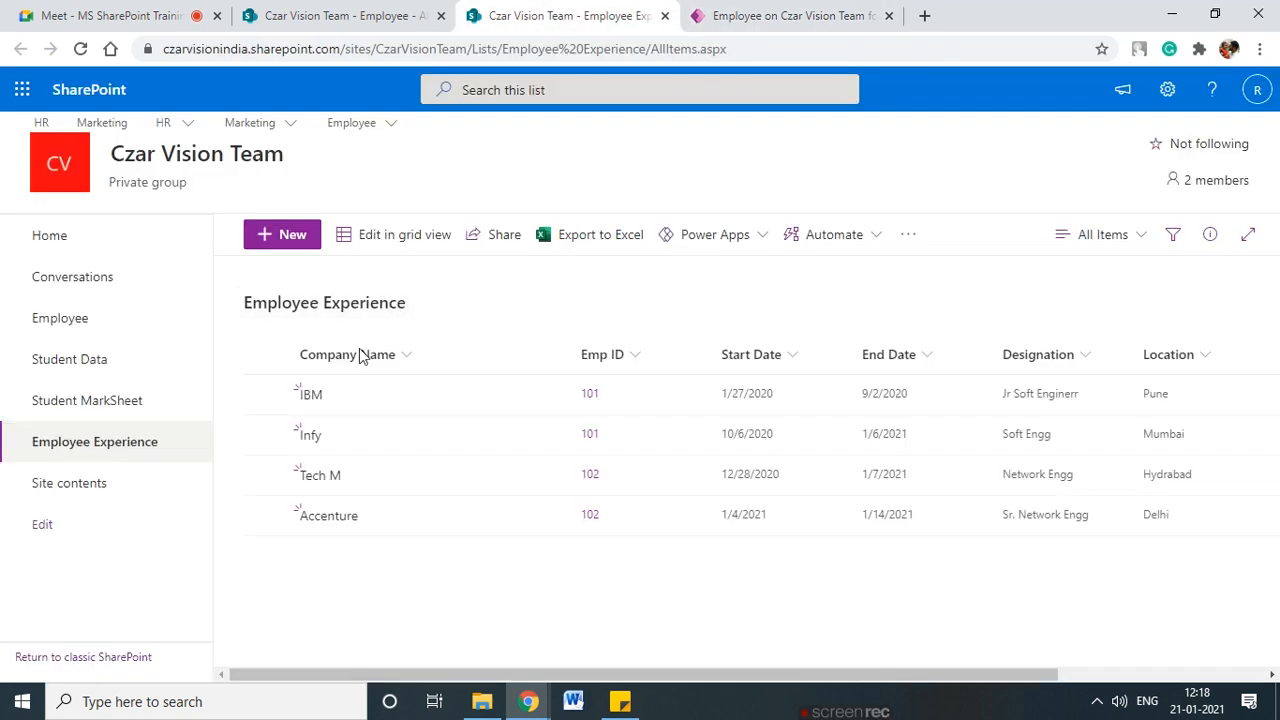
pyautogui.click(752, 16)
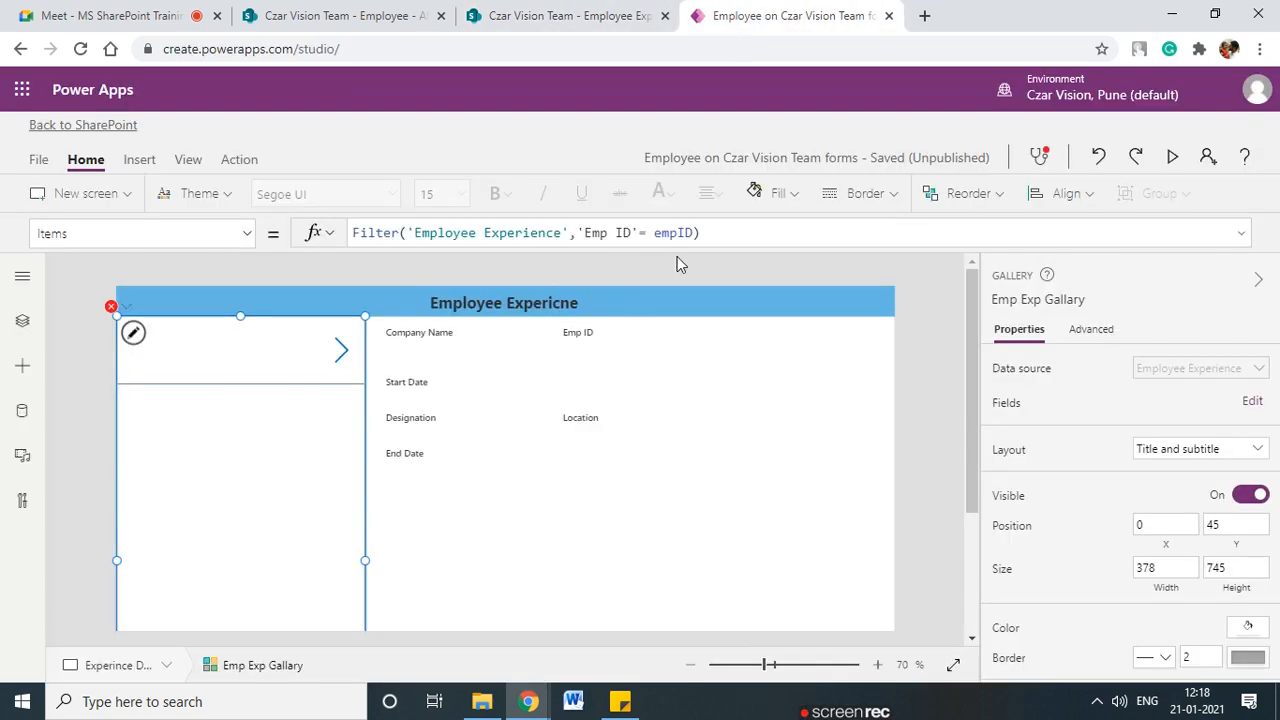
pyautogui.moveTo(722, 226)
pyautogui.mouseDown()
pyautogui.moveTo(638, 238)
pyautogui.moveTo(695, 214)
pyautogui.mouseUp()
pyautogui.moveTo(462, 188); pyautogui.dragTo(603, 205)
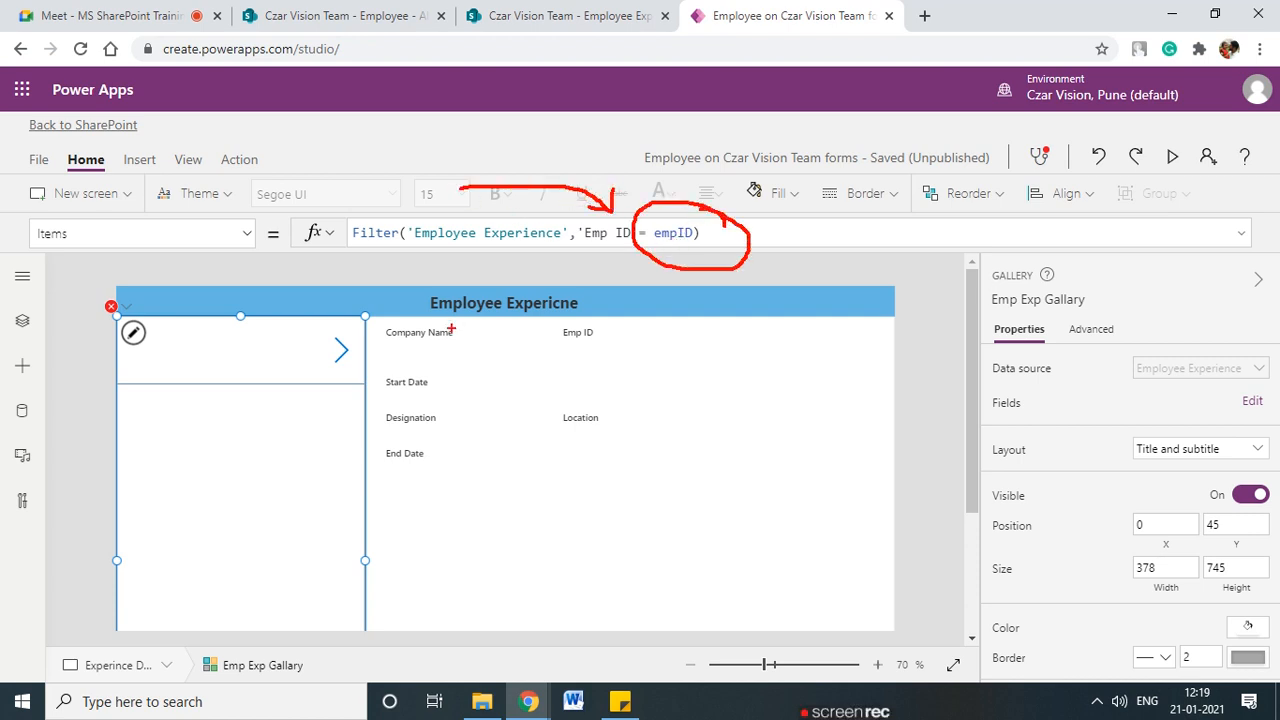
pyautogui.moveTo(351, 247); pyautogui.dragTo(545, 246)
pyautogui.press('Escape')
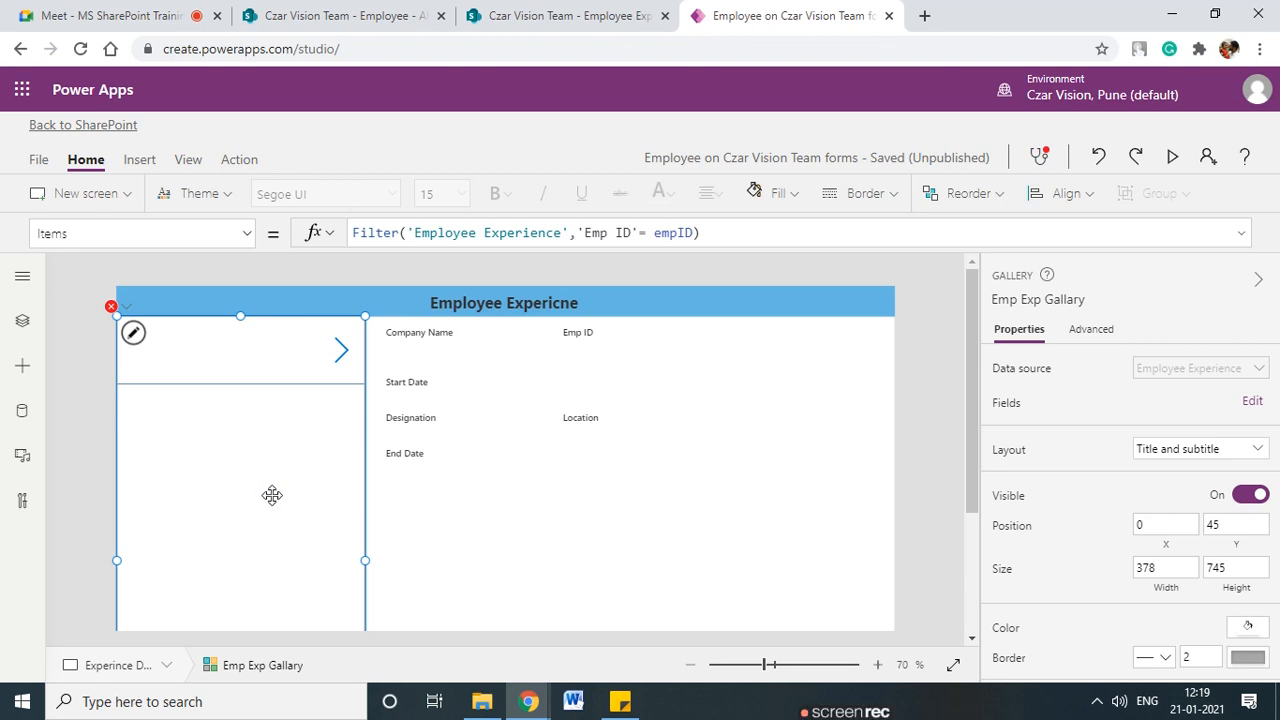
# - Save the customized Employee form and publish it to SharePoint
pyautogui.click(40, 160)
pyautogui.click(240, 438)
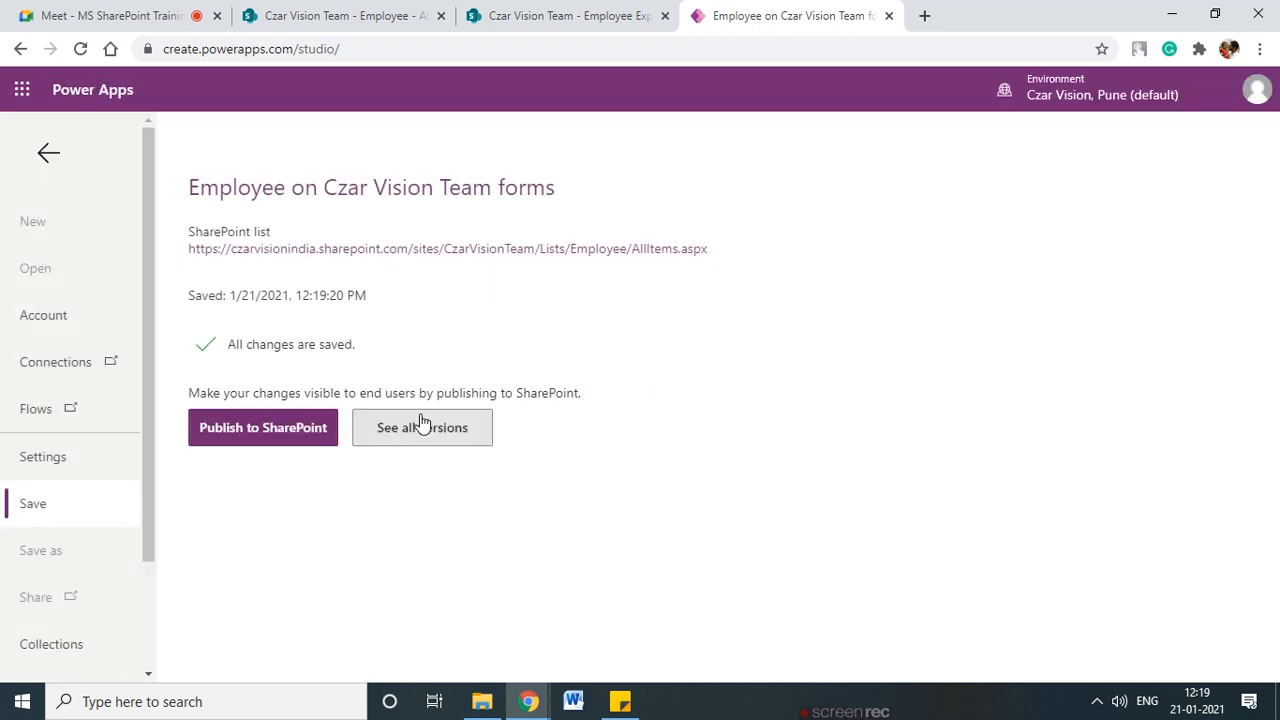
pyautogui.click(305, 446)
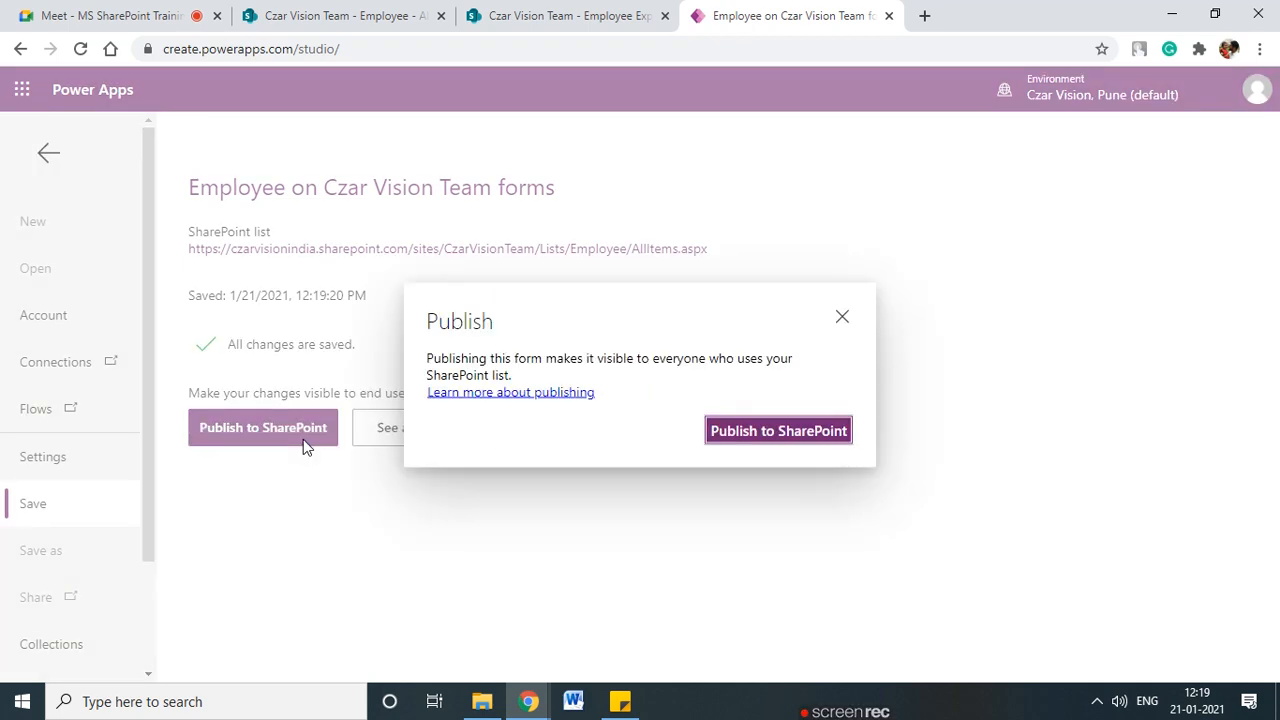
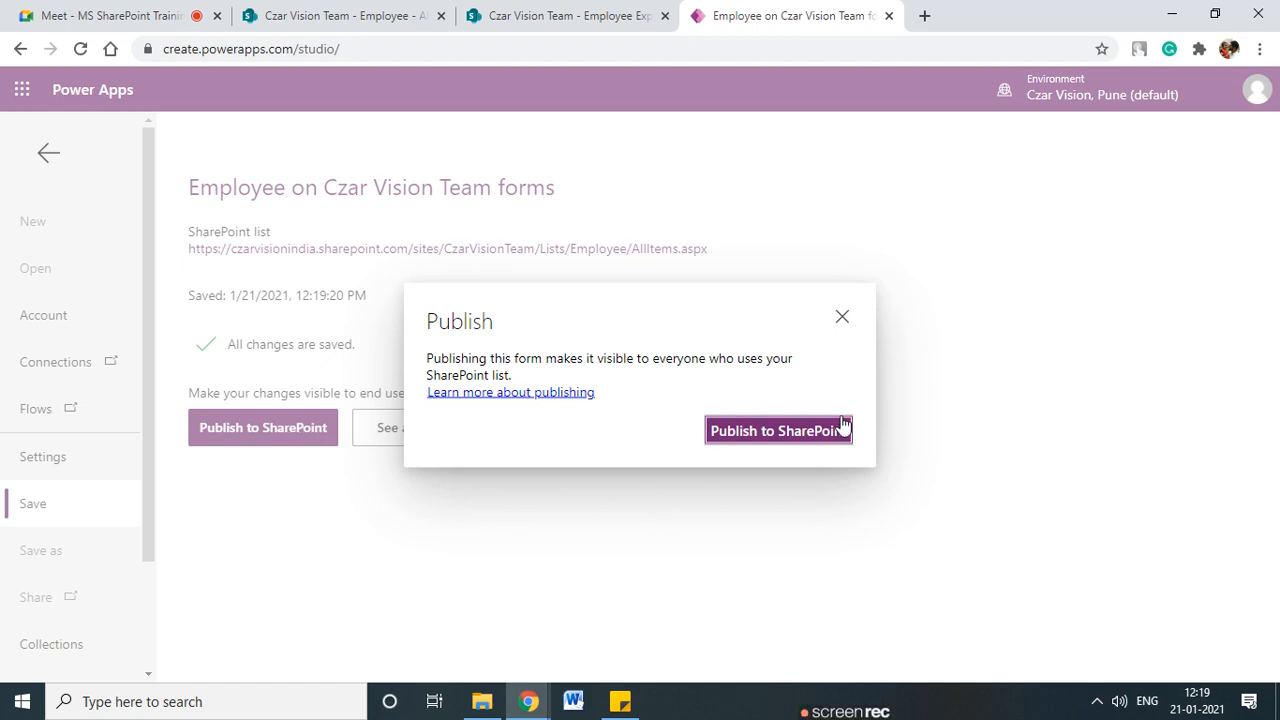
pyautogui.click(764, 438)
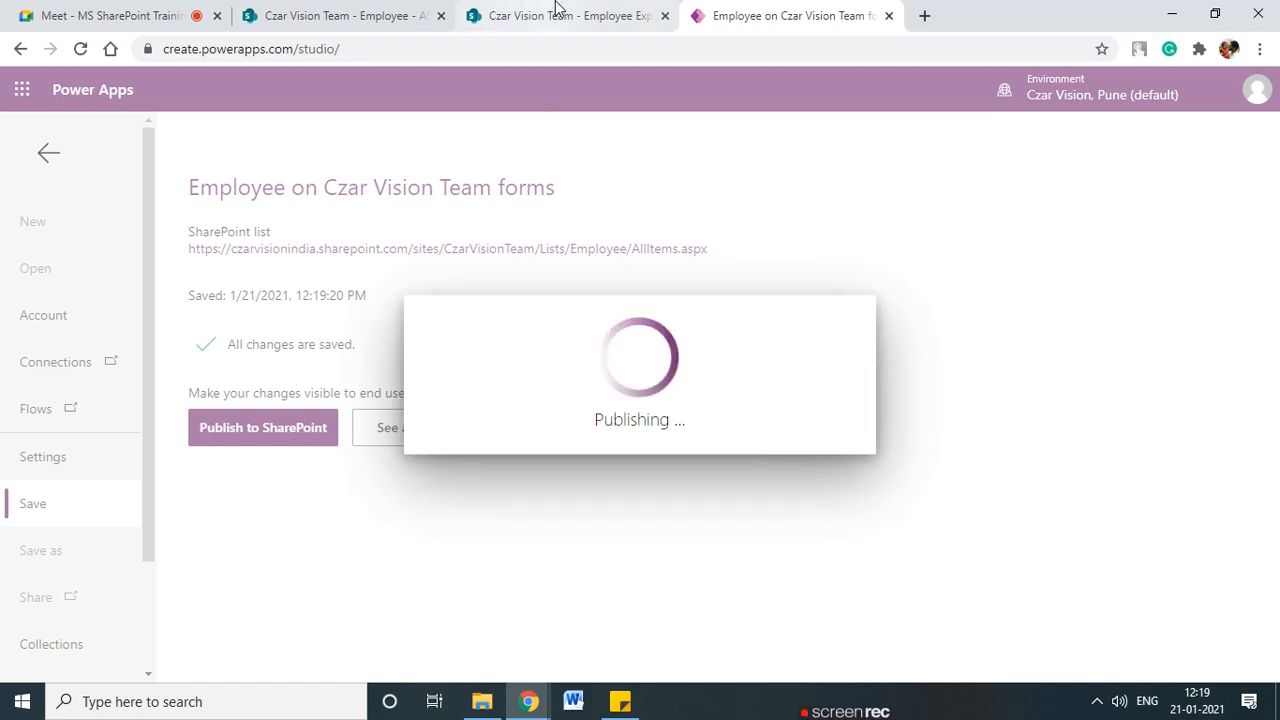
pyautogui.click(300, 16)
pyautogui.click(801, 12)
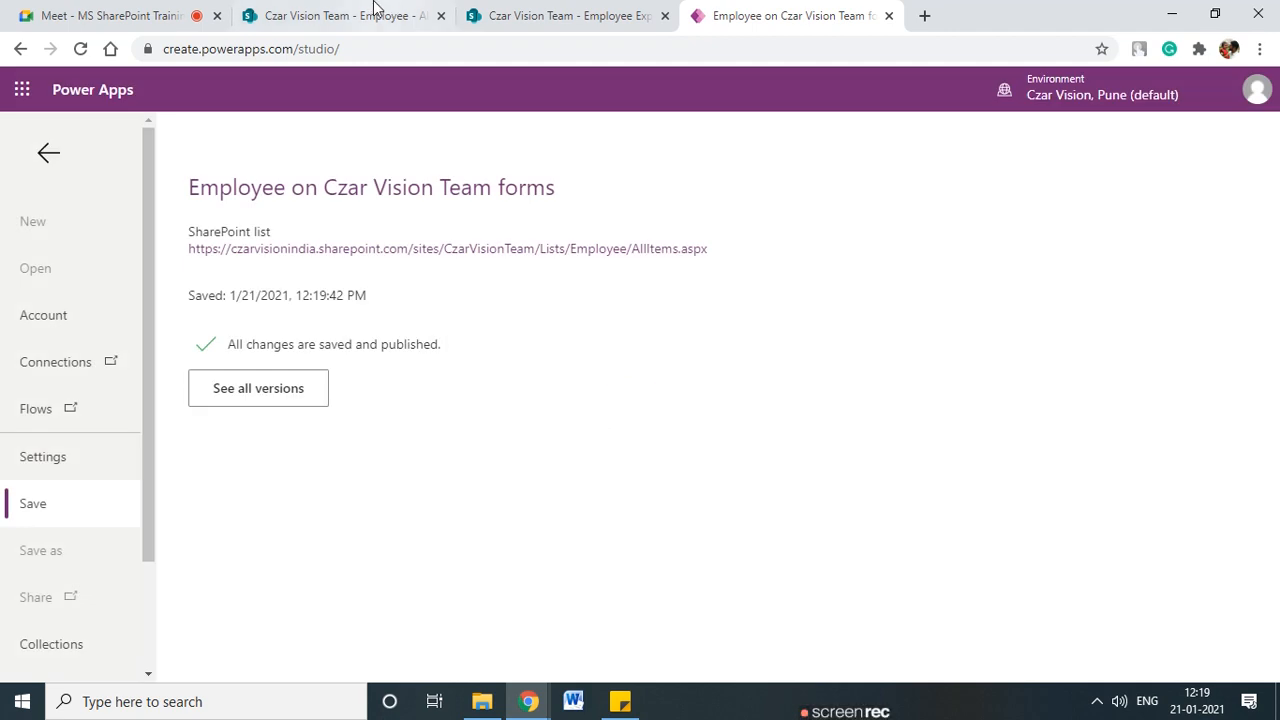
# - Reload the Employee list, view the first employee's published form, and close it again
pyautogui.click(345, 15)
pyautogui.click(80, 48)
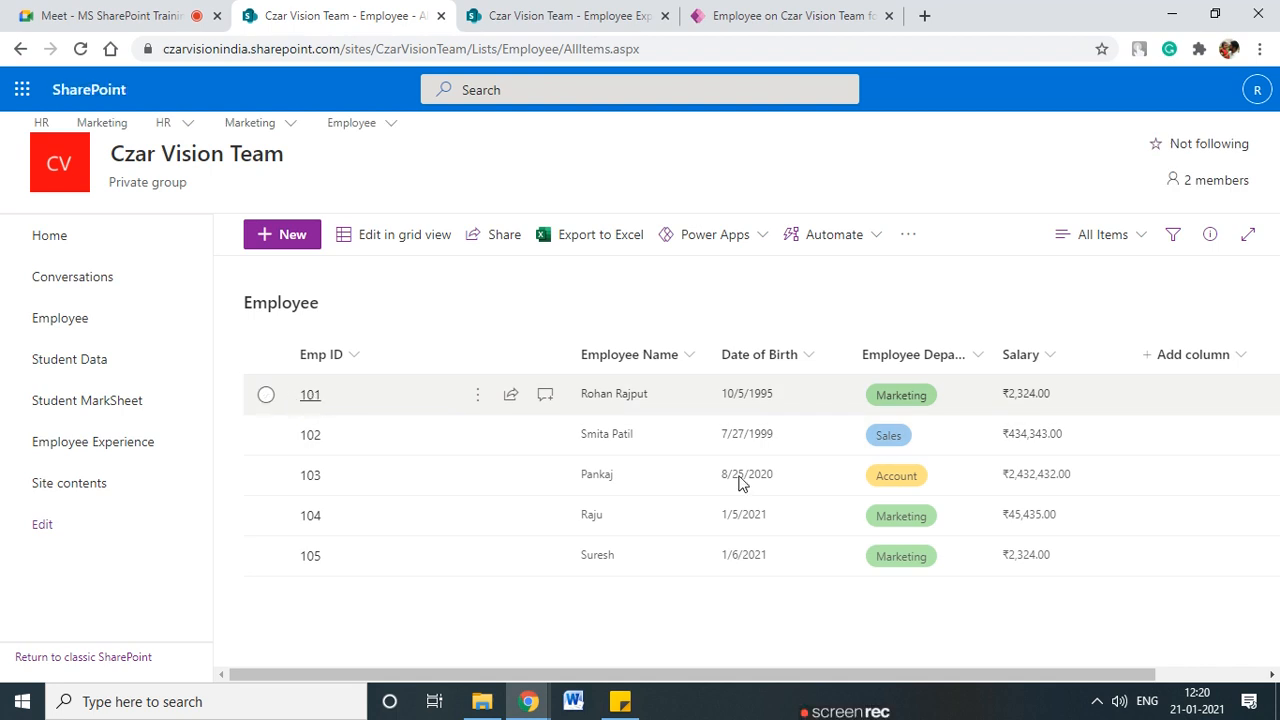
pyautogui.click(800, 490)
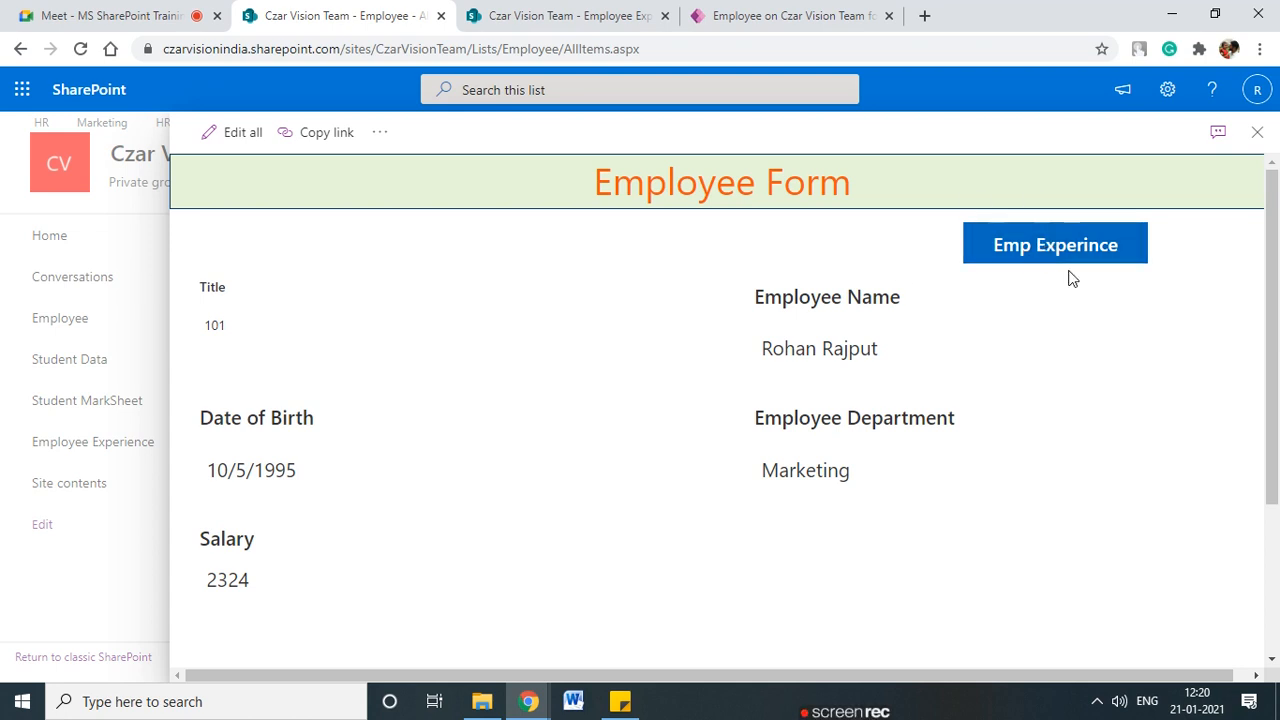
pyautogui.click(1257, 132)
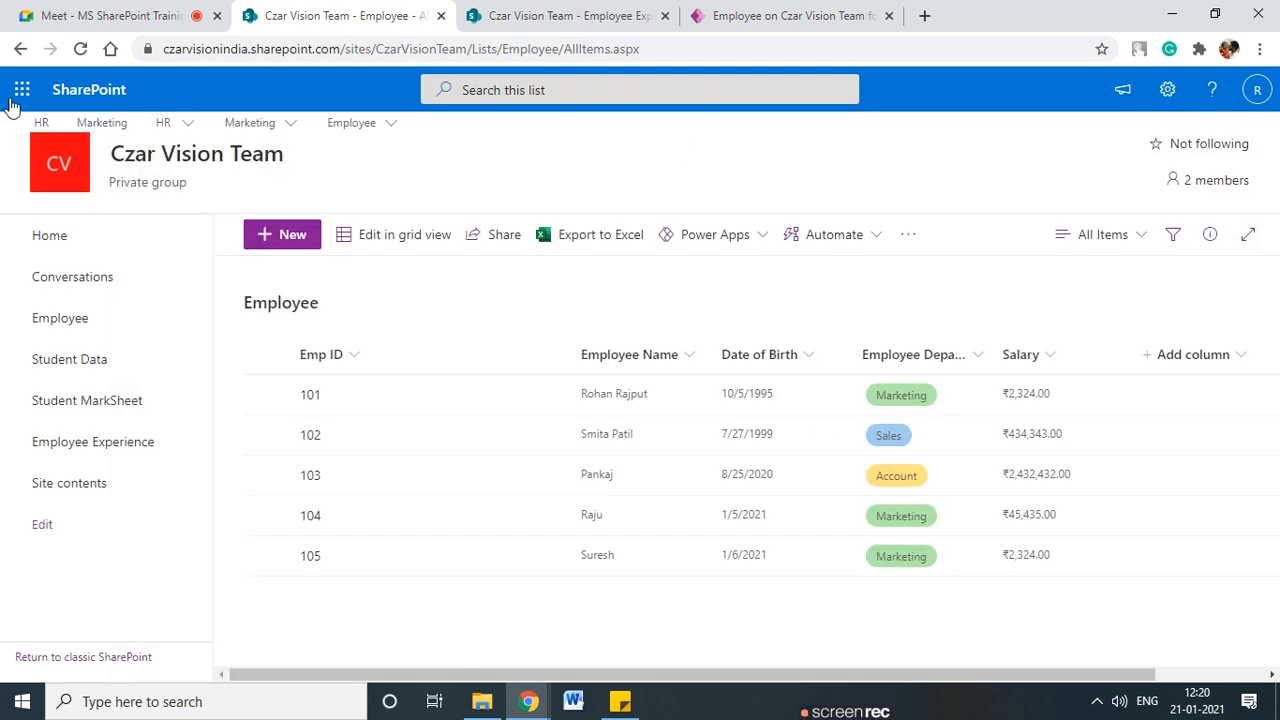
# - Refresh the Employee list again, reopen the first employee's record, and test the Emp Experince button by viewing the experience screen
pyautogui.click(79, 50)
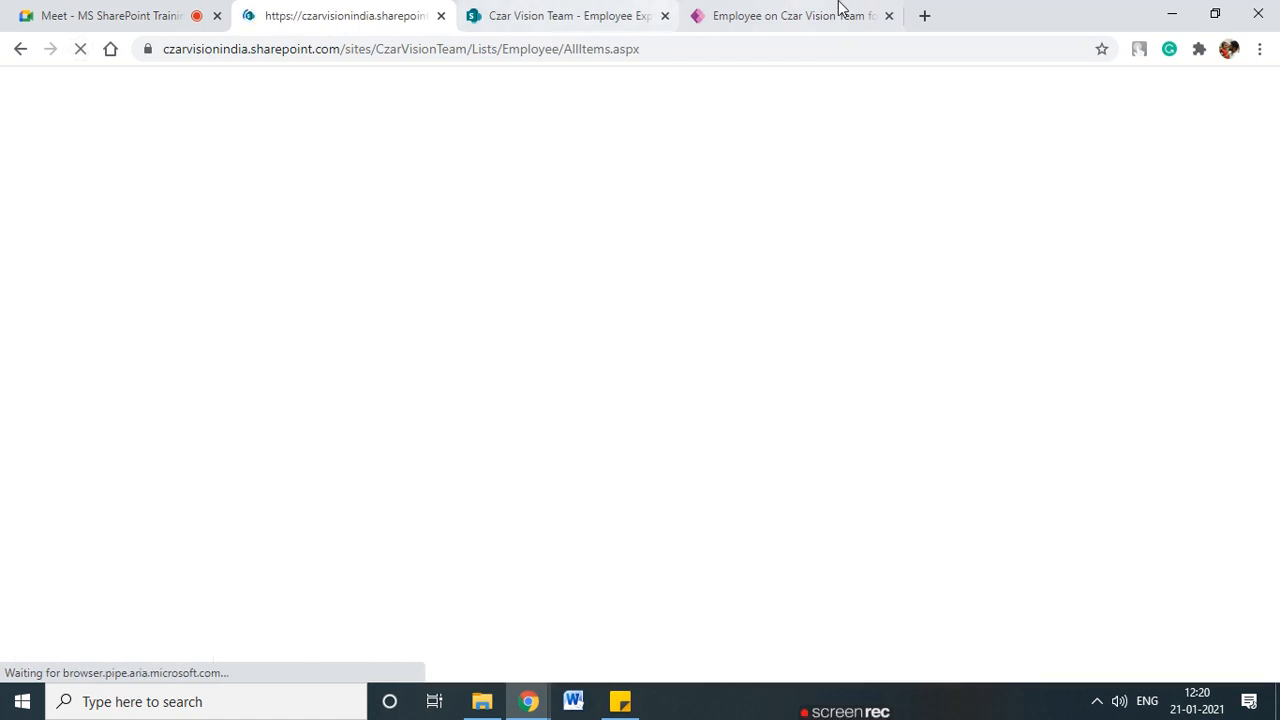
pyautogui.click(837, 14)
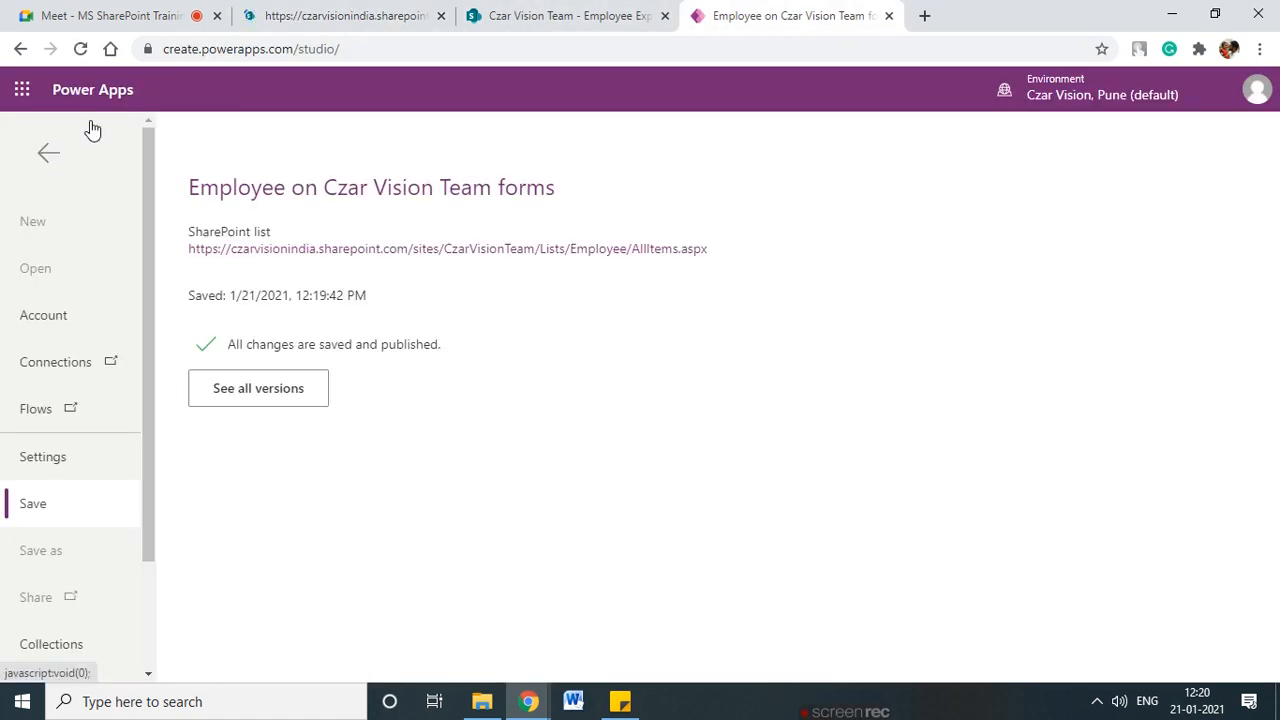
pyautogui.click(338, 15)
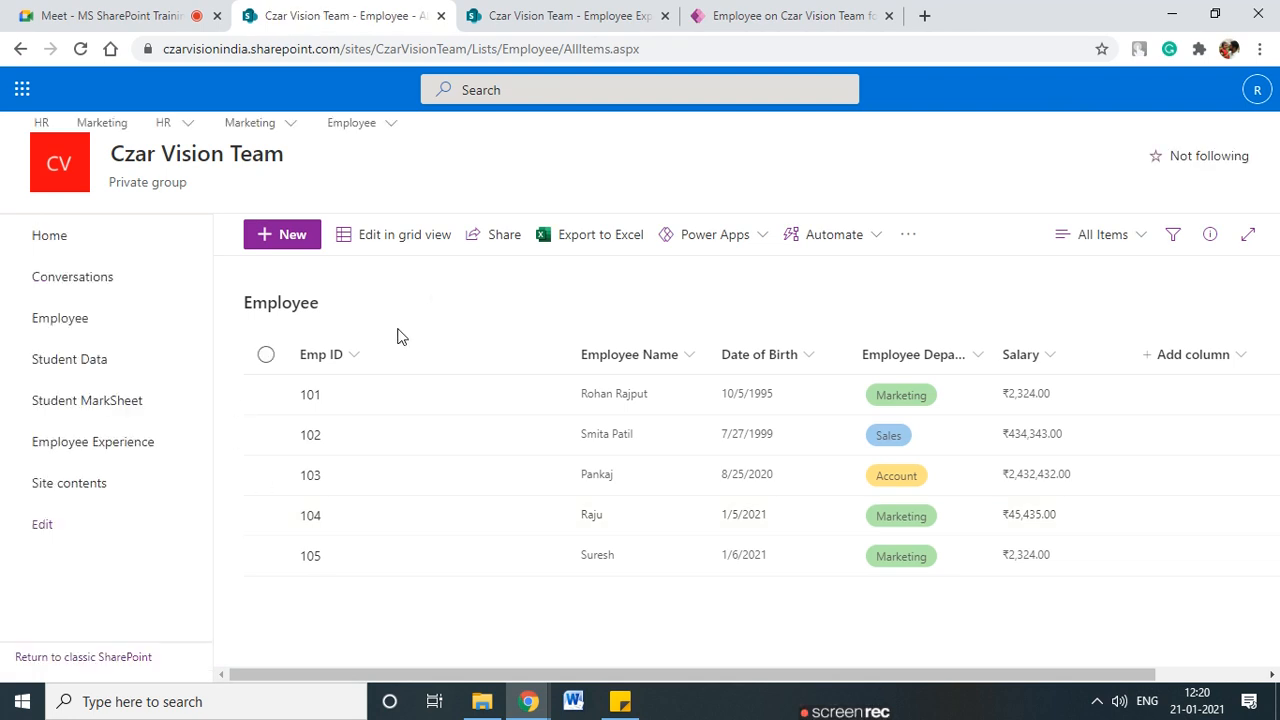
pyautogui.click(311, 400)
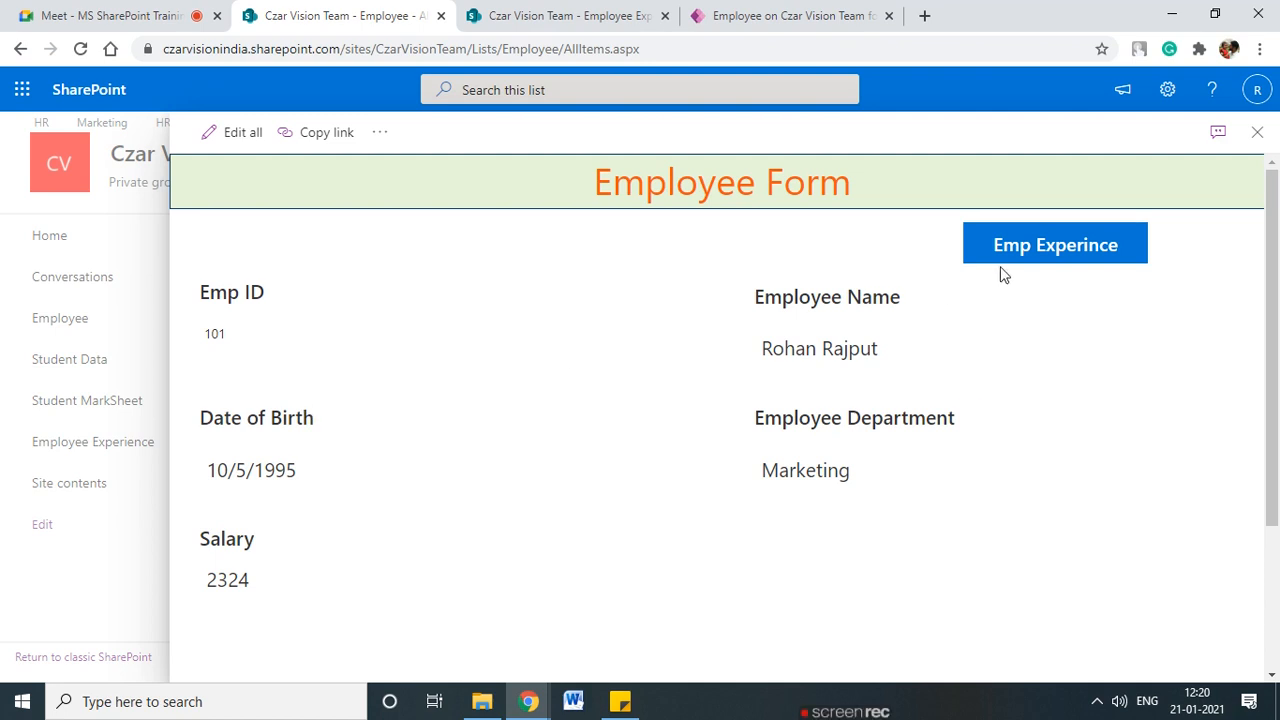
pyautogui.click(1060, 240)
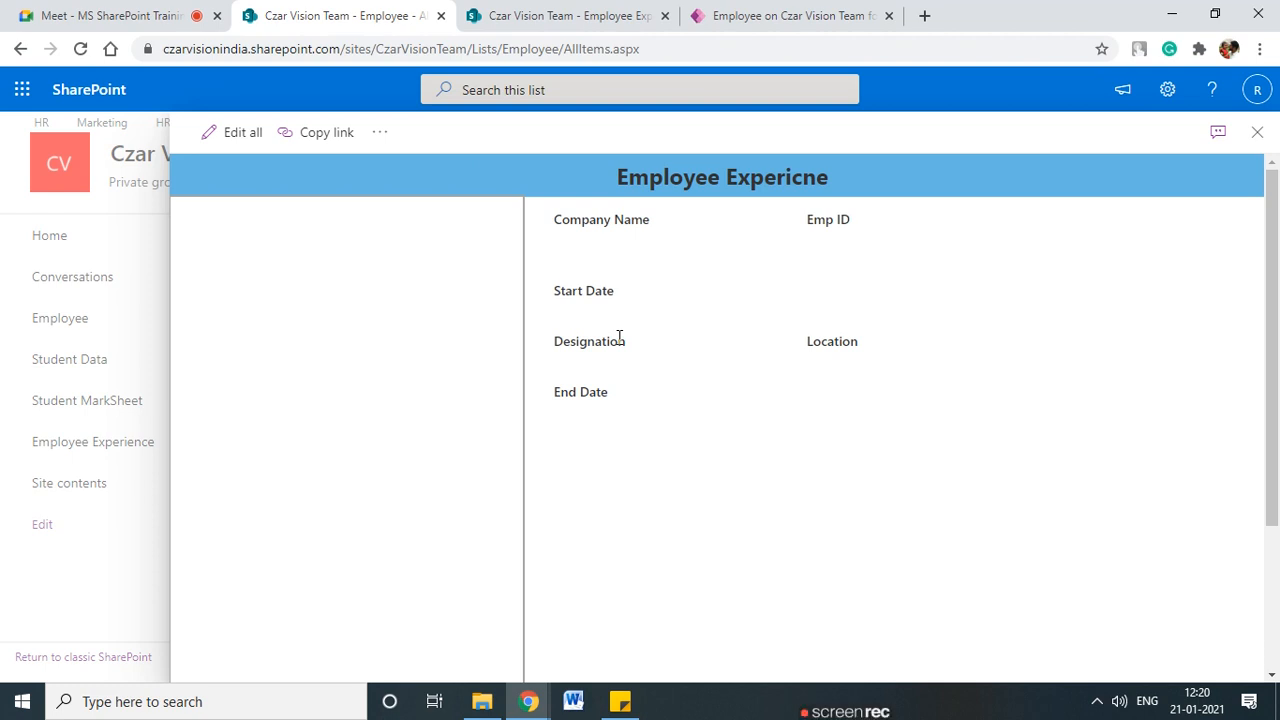
pyautogui.scroll(-3, 360, 389)
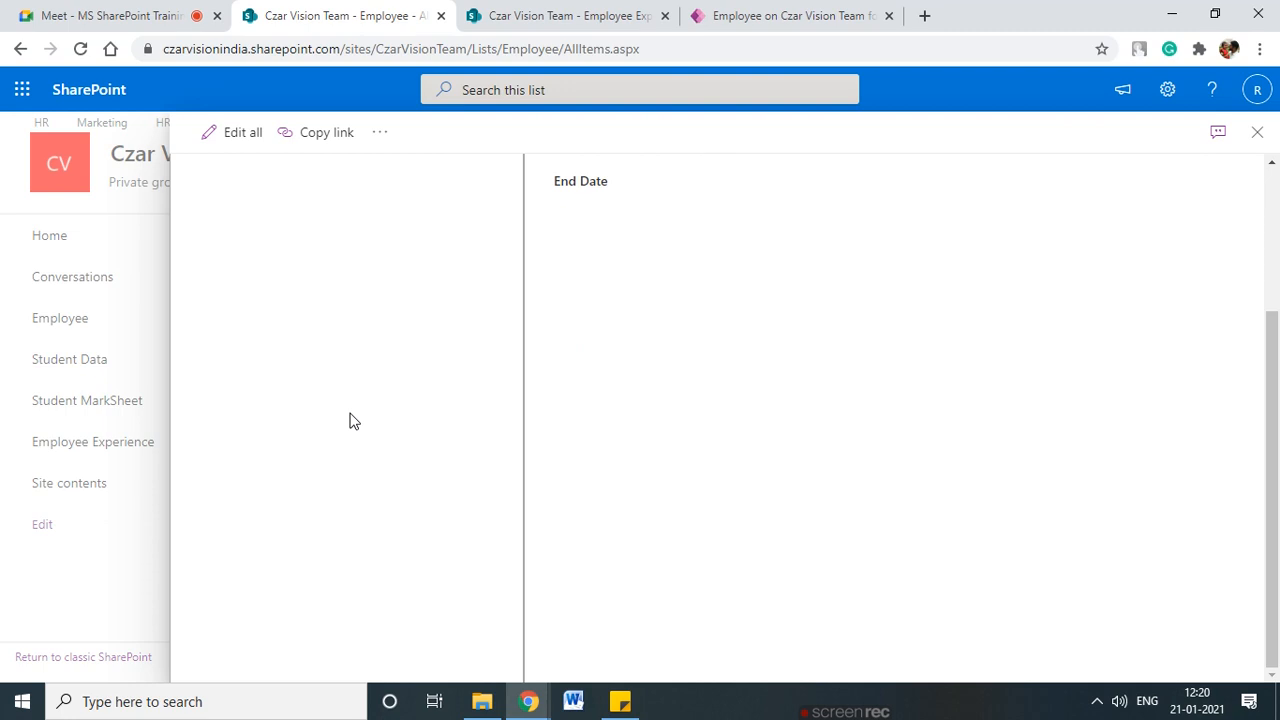
pyautogui.scroll(3, 349, 421)
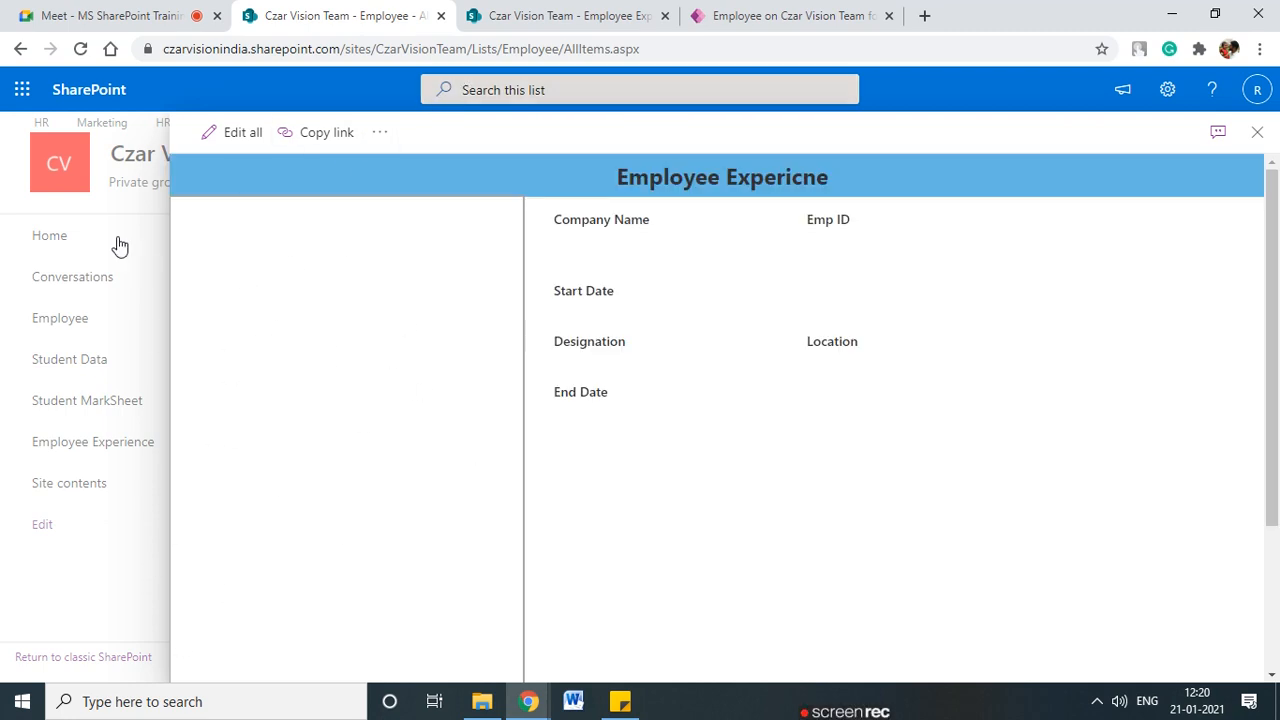
# - Return to the form in Power Apps and check the gallery's Filter source against the Emp ID column of the Employee Experience list
pyautogui.click(780, 12)
pyautogui.scroll(2, 285, 555)
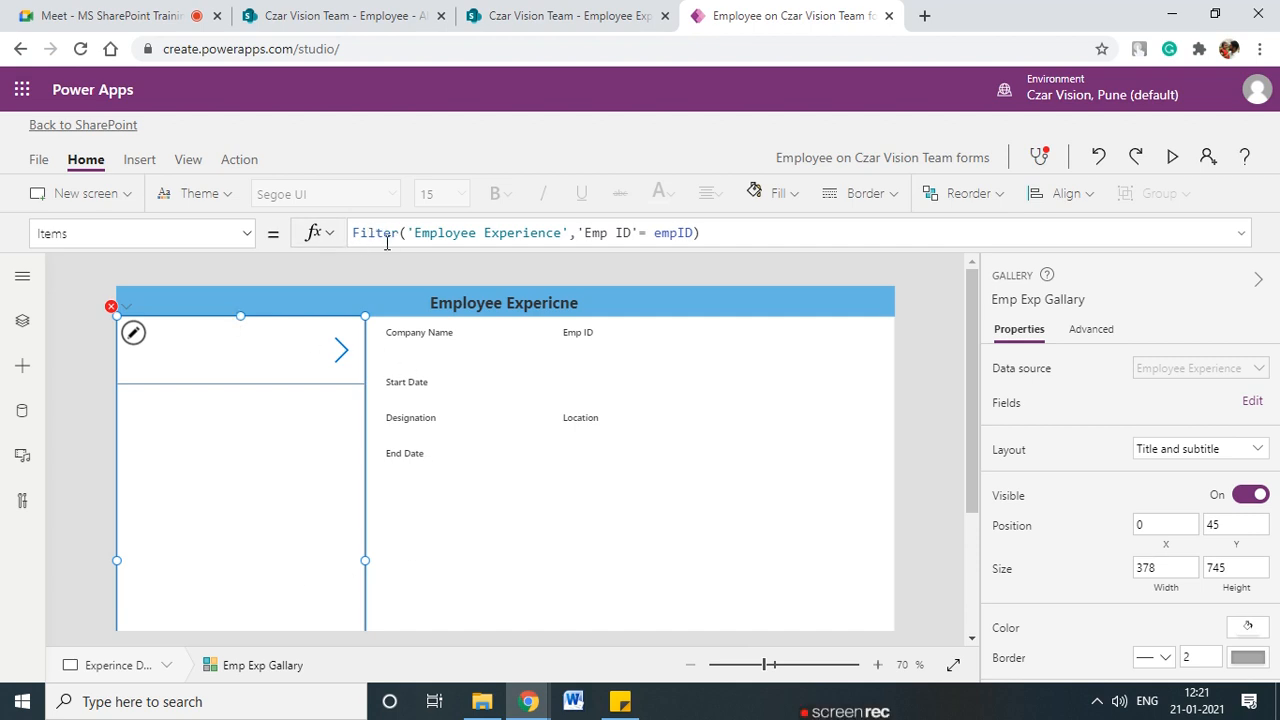
pyautogui.click(422, 235)
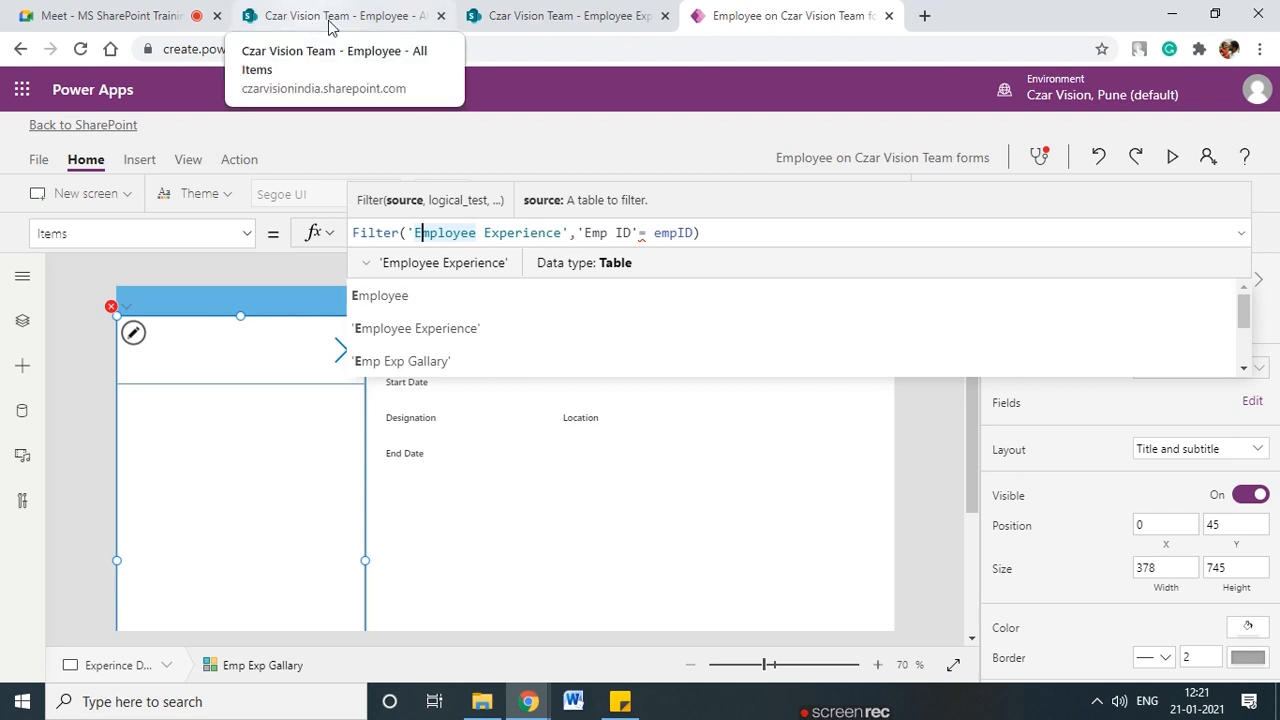
pyautogui.click(560, 15)
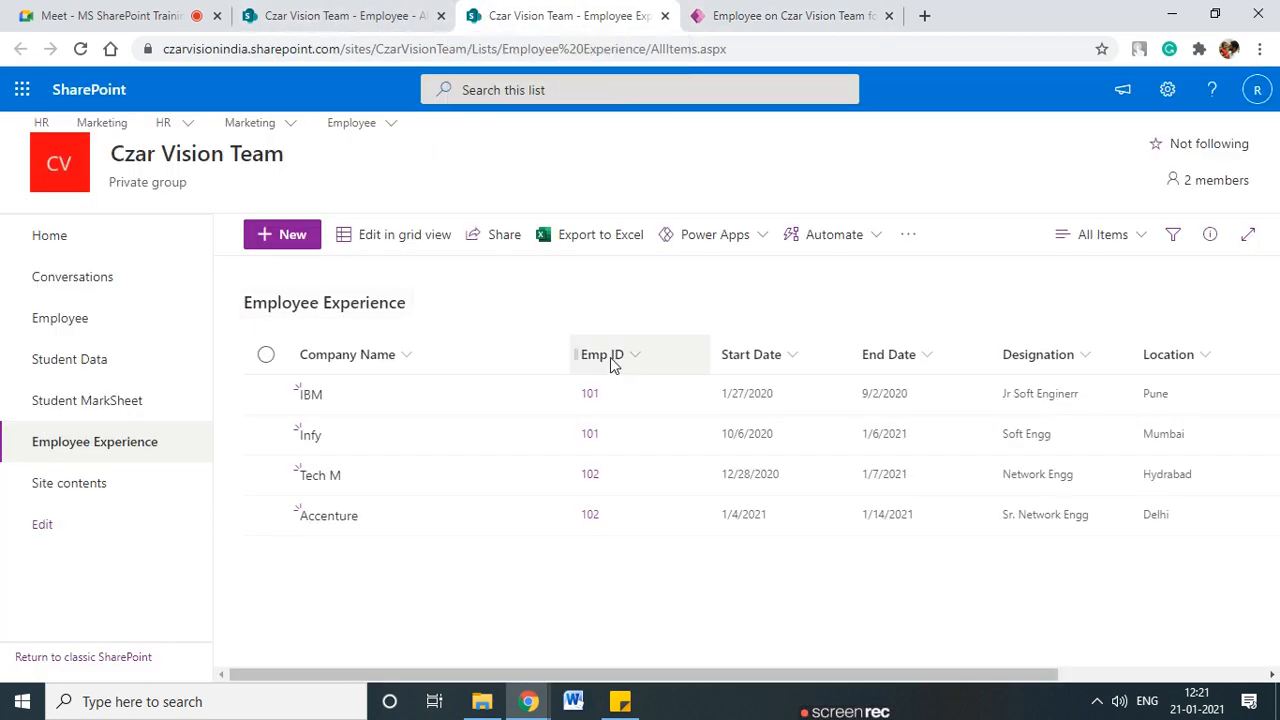
pyautogui.click(766, 16)
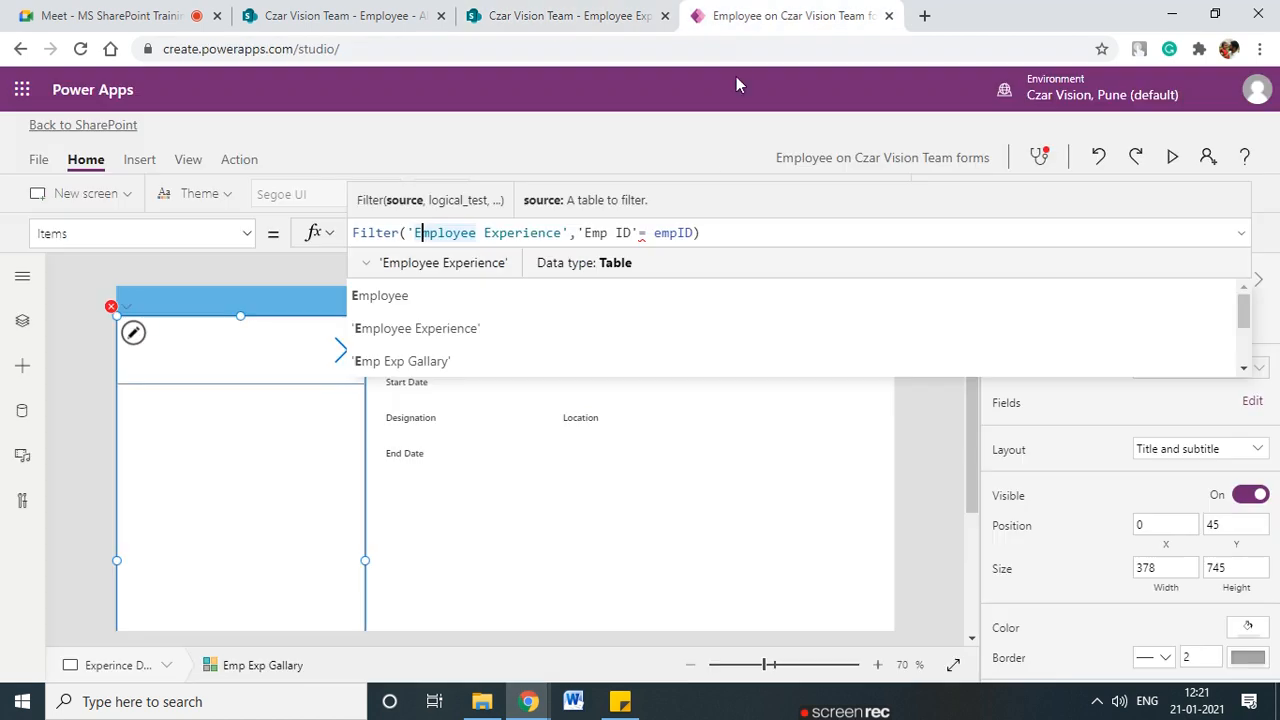
# - Append .Value to the 'Emp ID' column in the gallery's filter condition
pyautogui.click(641, 234)
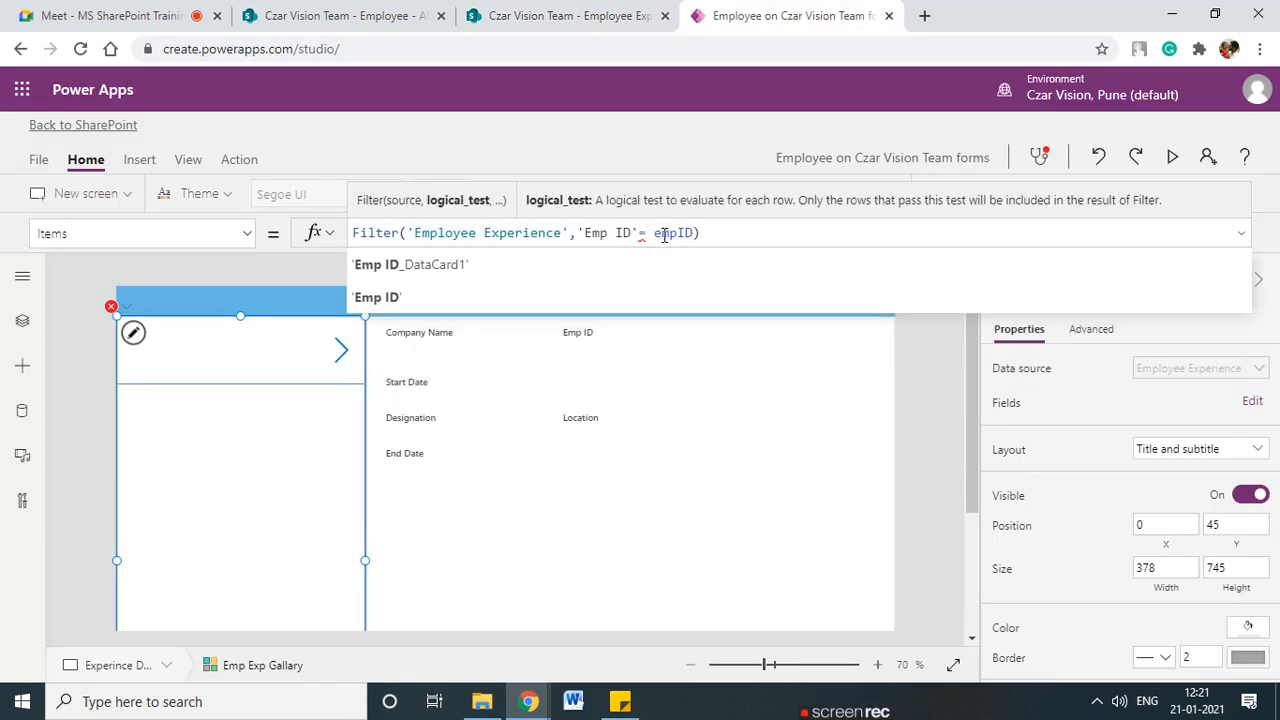
pyautogui.write('.')
pyautogui.press('Down')
pyautogui.press('Down')
pyautogui.press('Tab')
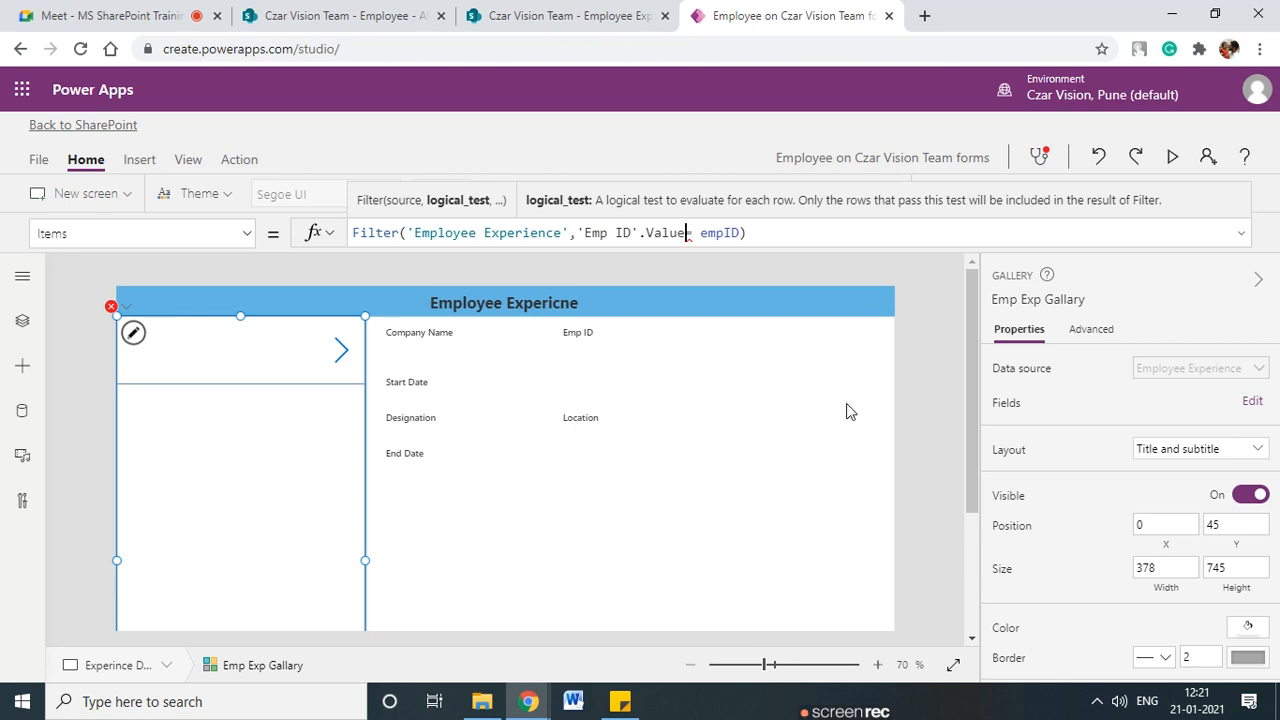
# - Remove .Value from the 'Emp ID' reference, leaving the filter condition as 'Emp ID' = empID
pyautogui.click(688, 234)
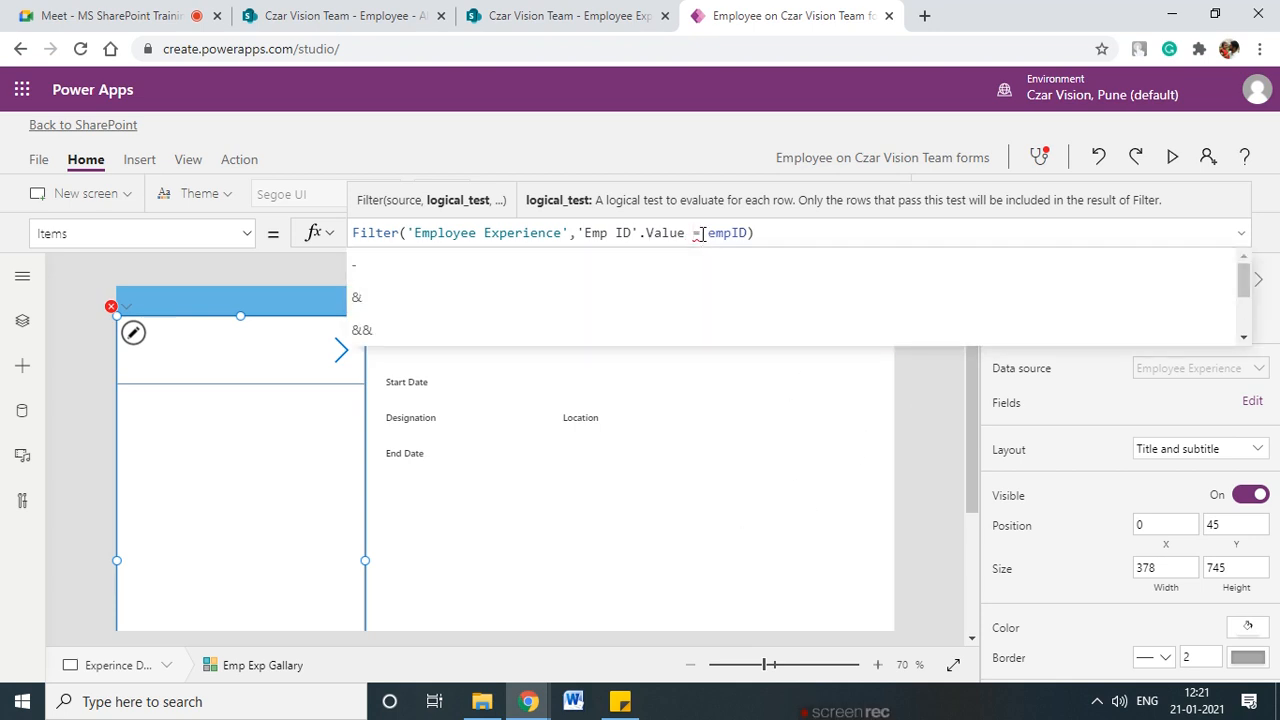
pyautogui.press('BackSpace')
pyautogui.press('BackSpace')
pyautogui.press('BackSpace')
pyautogui.press('BackSpace')
pyautogui.press('BackSpace')
pyautogui.press('BackSpace')
pyautogui.press('BackSpace')
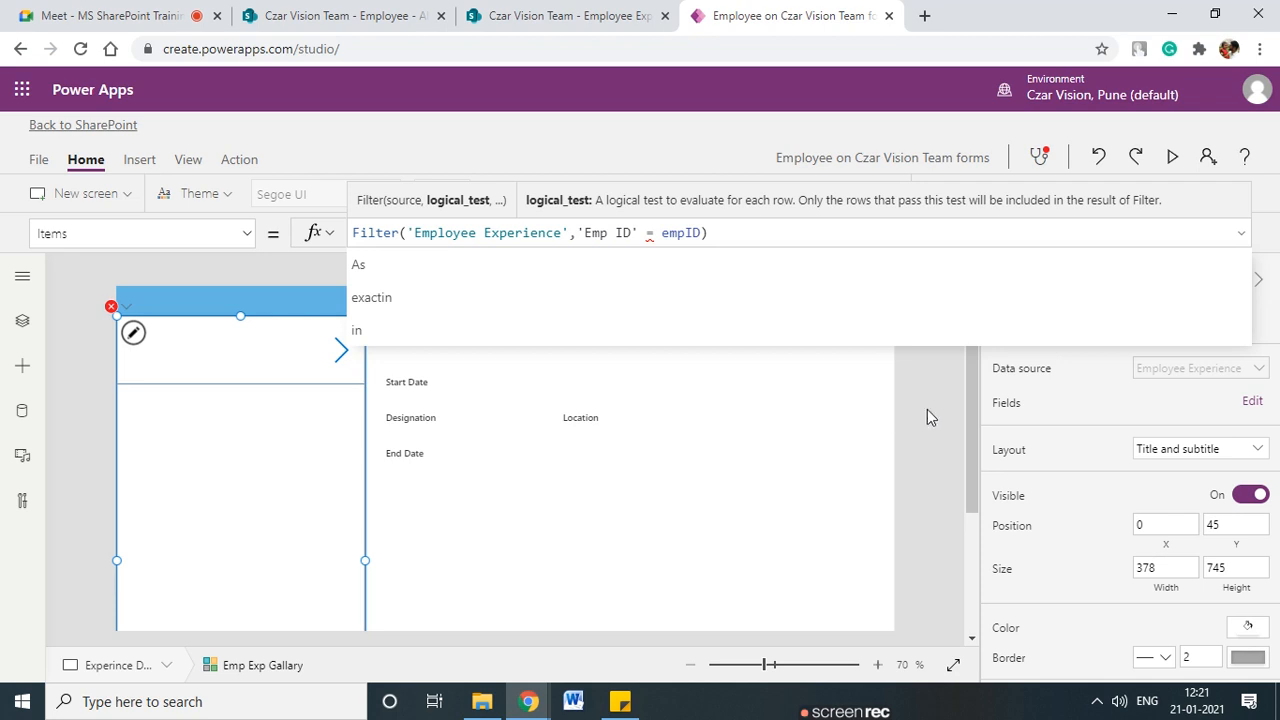
# - Reselect the experience gallery and re-enter the equals sign between 'Emp ID' and empID in its Filter formula
pyautogui.click(716, 404)
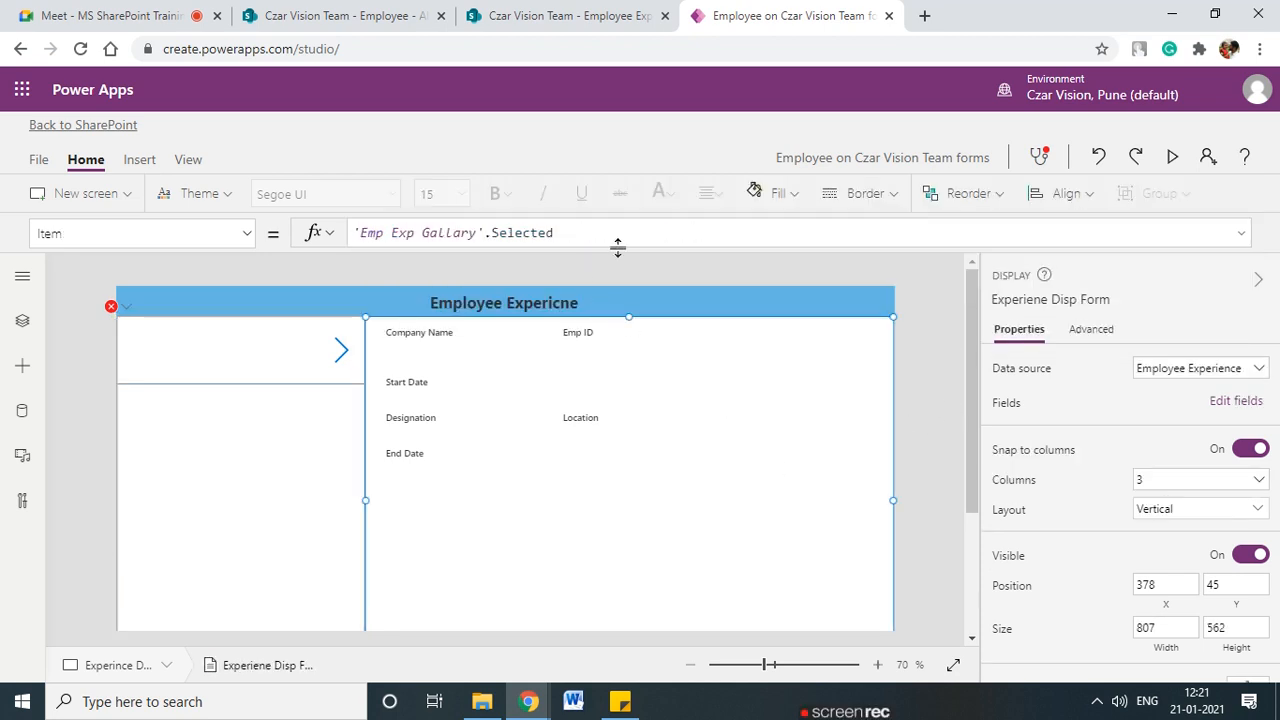
pyautogui.click(301, 468)
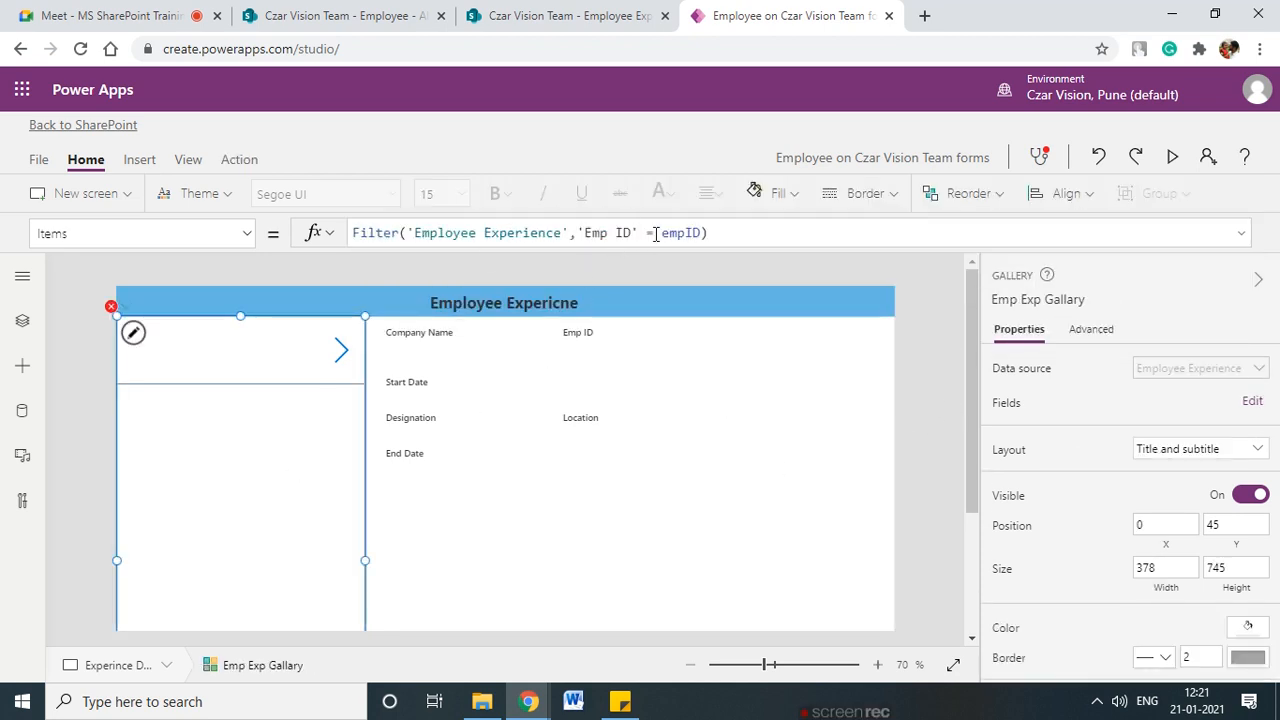
pyautogui.click(651, 236)
pyautogui.press('BackSpace')
pyautogui.press('BackSpace')
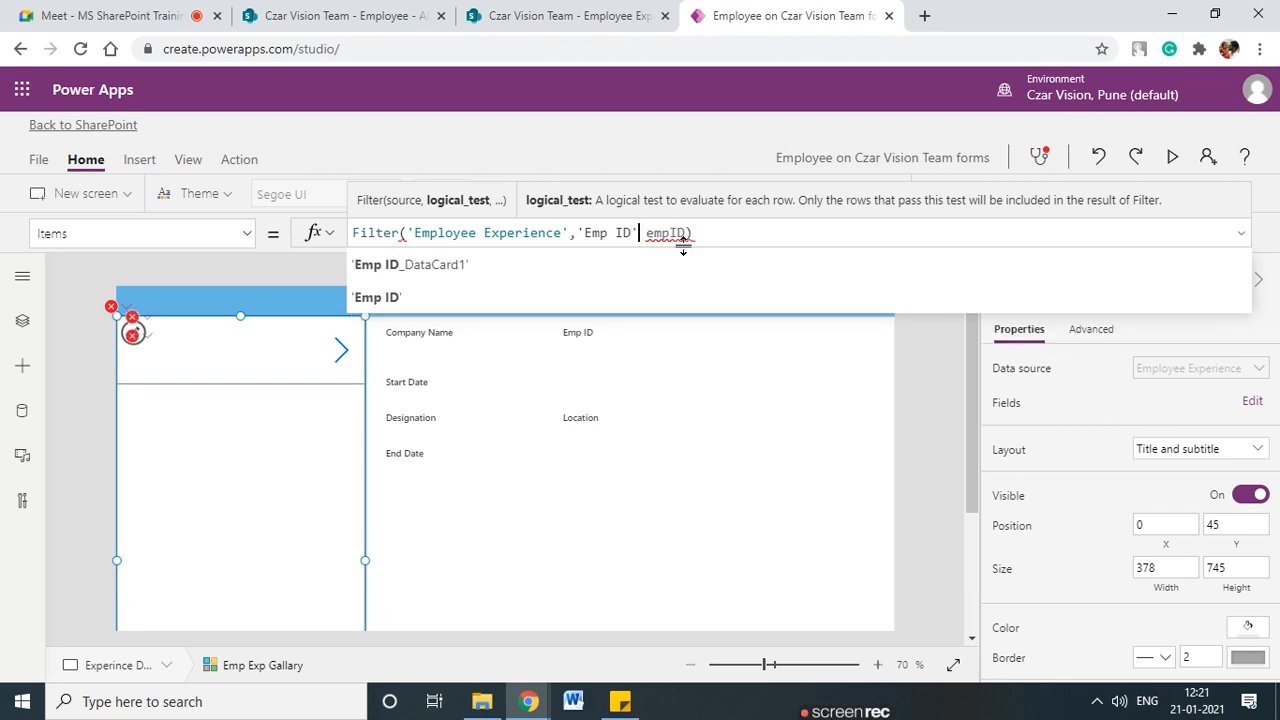
pyautogui.press('Delete')
pyautogui.write('=')
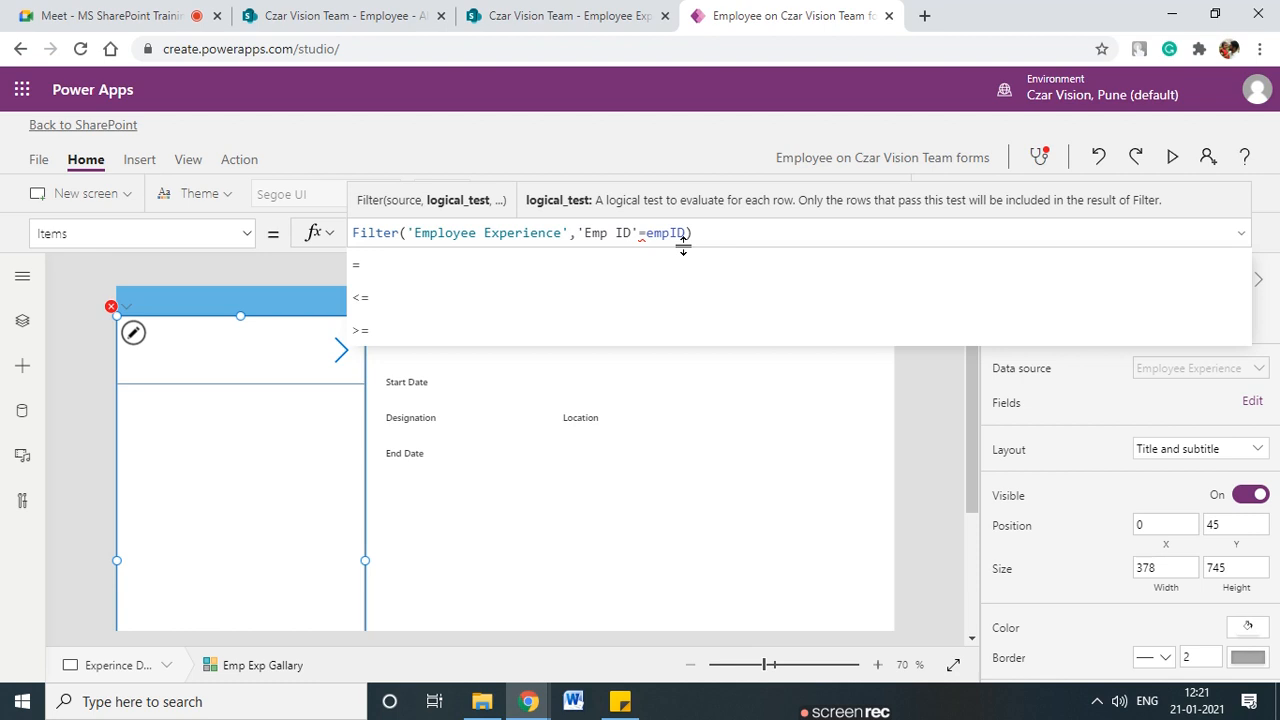
pyautogui.press('Left')
pyautogui.press('Left')
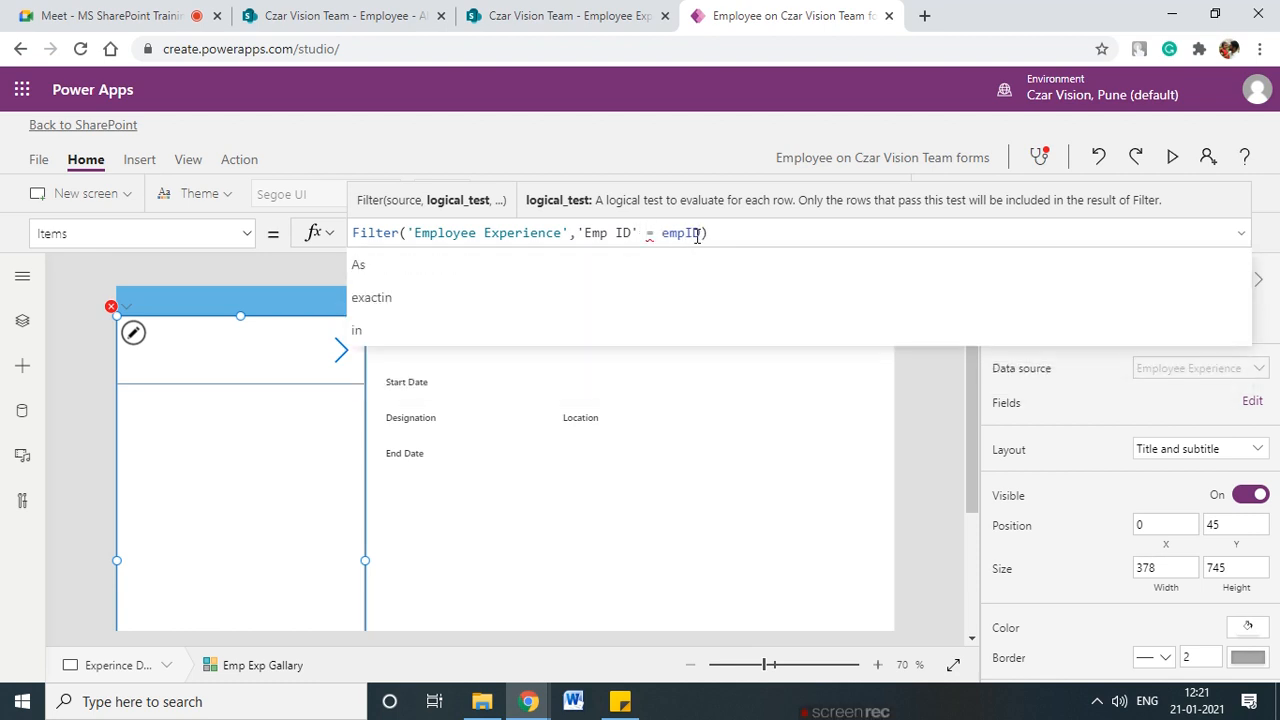
# - Try to replace the 'Emp ID' column in the gallery's filter condition with a property of 'Emp ID_DataCard1'
pyautogui.click(706, 233)
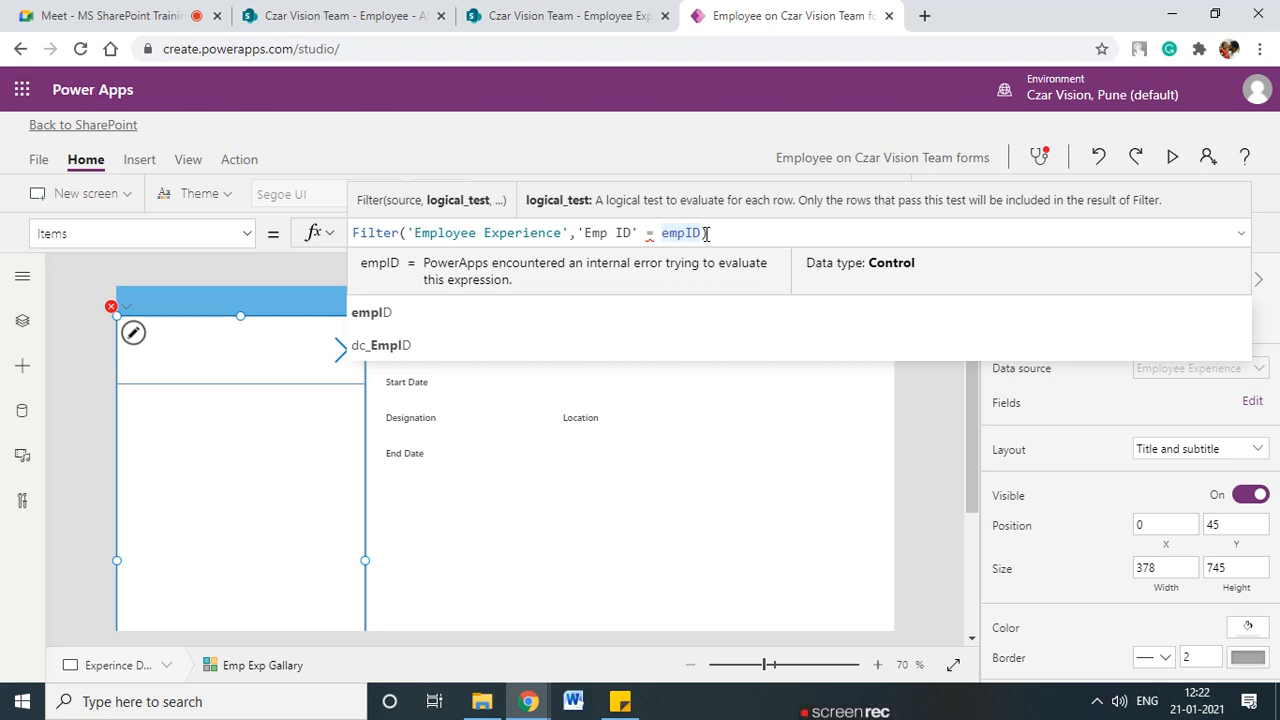
pyautogui.press('Left')
pyautogui.press('Left')
pyautogui.press('Left')
pyautogui.press('Left')
pyautogui.press('Left')
pyautogui.press('Left')
pyautogui.press('Left')
pyautogui.press('Left')
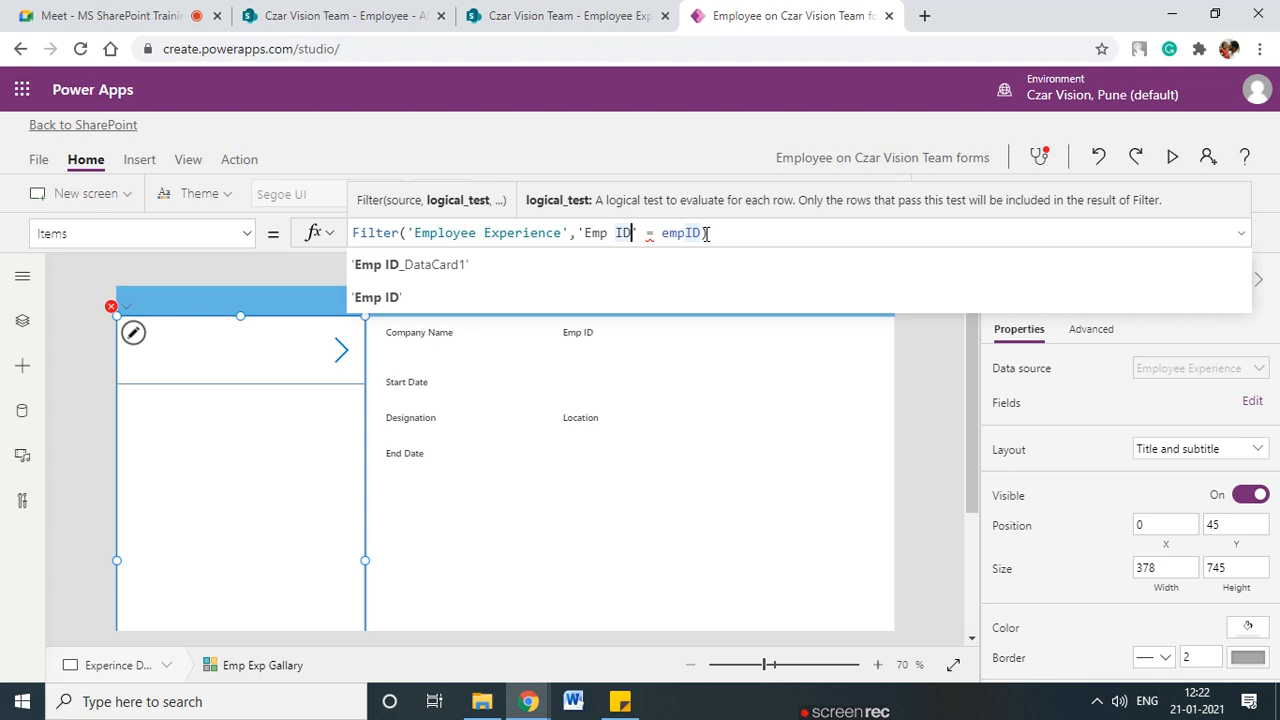
pyautogui.press('Down')
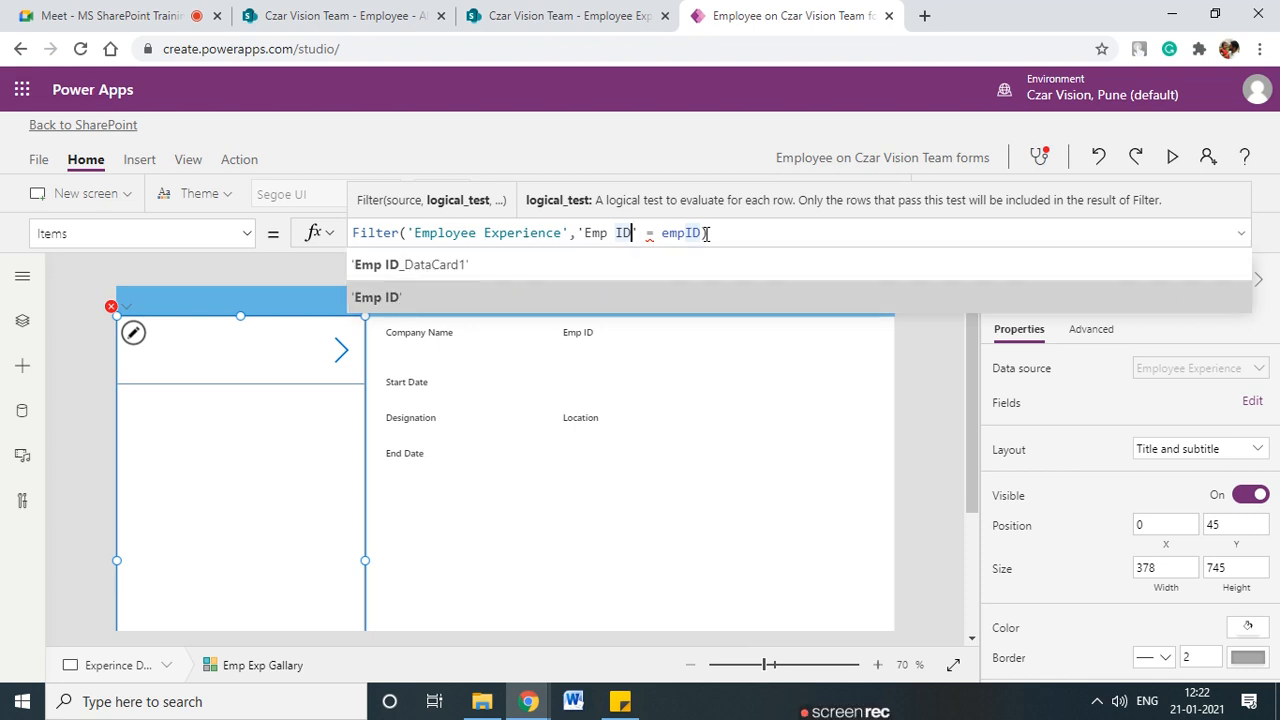
pyautogui.press('Up')
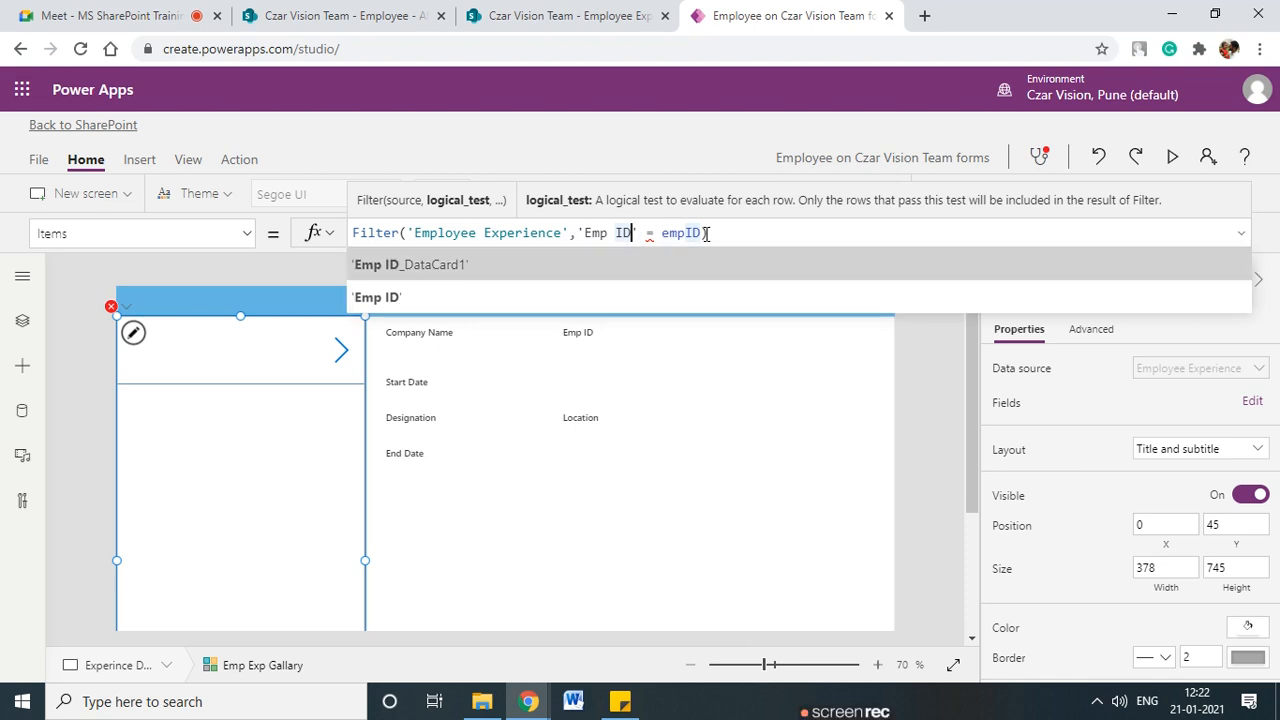
pyautogui.press('Return')
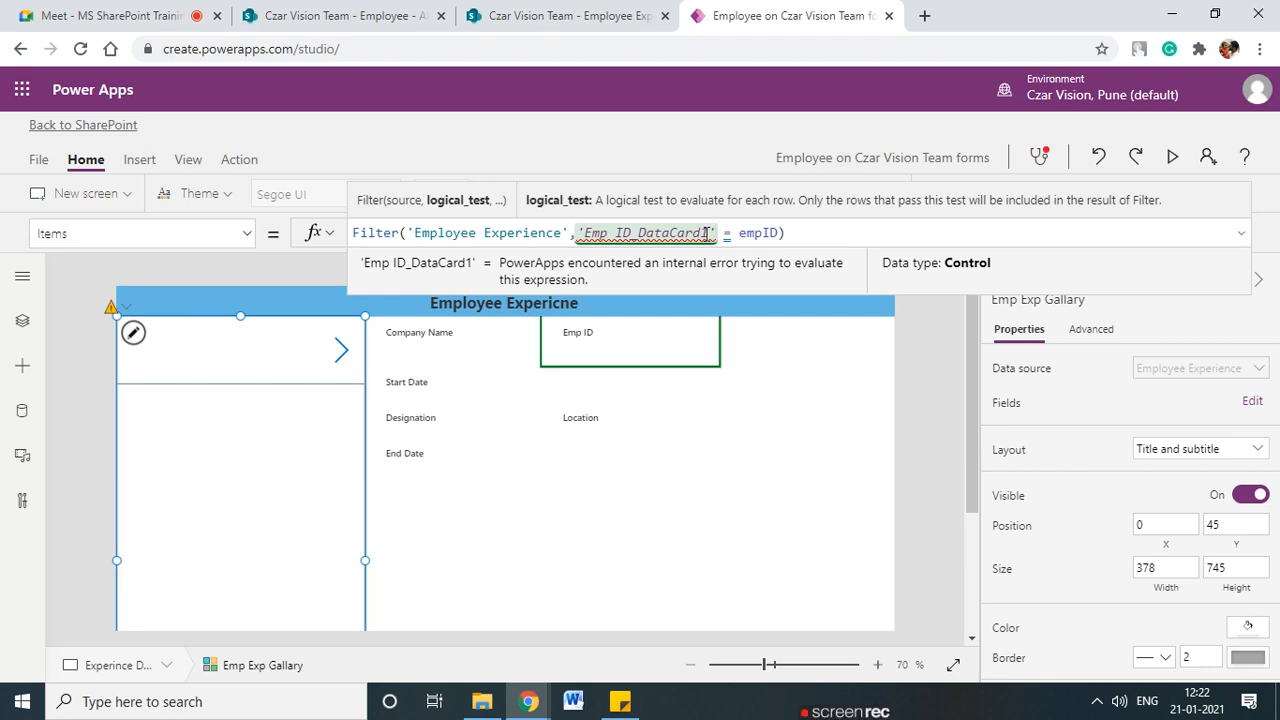
pyautogui.write('.c')
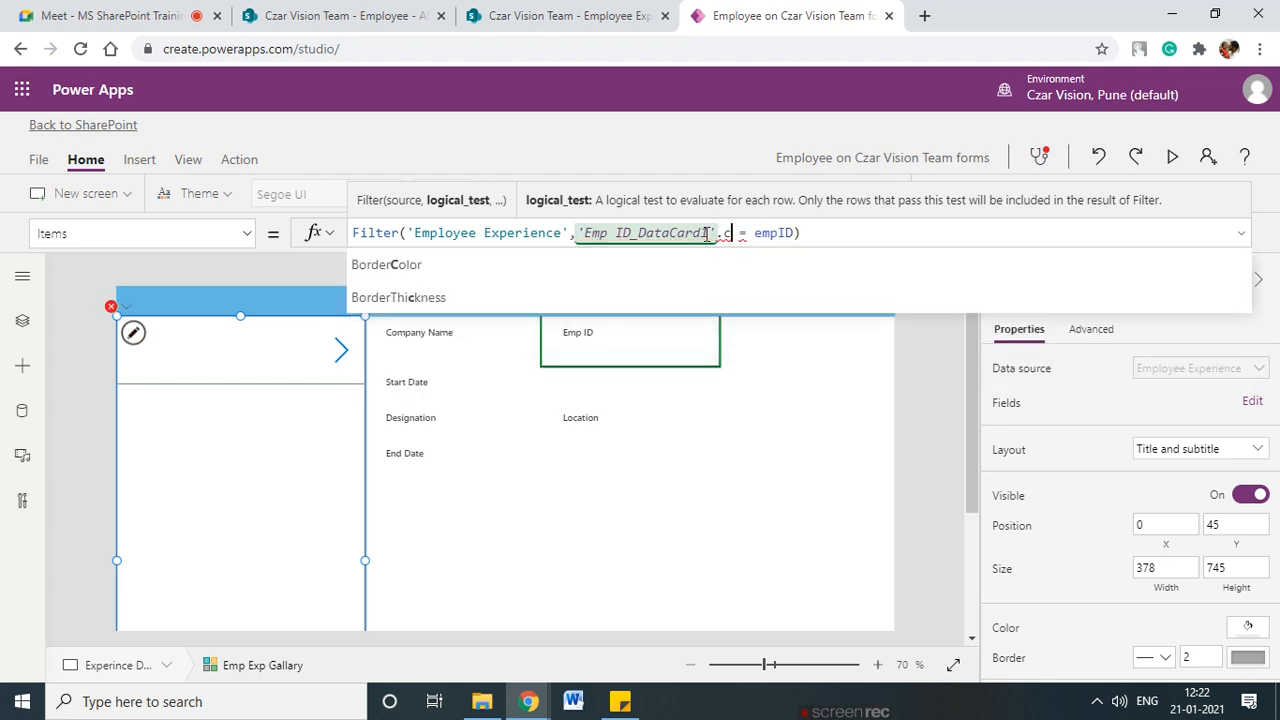
# - Delete the whole 'Emp ID_DataCard1' reference, including its property, from the gallery's filter condition
pyautogui.press('BackSpace')
pyautogui.press('BackSpace')
pyautogui.press('BackSpace')
pyautogui.press('BackSpace')
pyautogui.press('BackSpace')
pyautogui.press('BackSpace')
pyautogui.press('BackSpace')
pyautogui.press('BackSpace')
pyautogui.press('BackSpace')
pyautogui.press('BackSpace')
pyautogui.press('BackSpace')
pyautogui.press('BackSpace')
pyautogui.press('BackSpace')
pyautogui.press('BackSpace')
pyautogui.press('BackSpace')
pyautogui.press('BackSpace')
pyautogui.press('BackSpace')
pyautogui.press('BackSpace')
pyautogui.press('BackSpace')
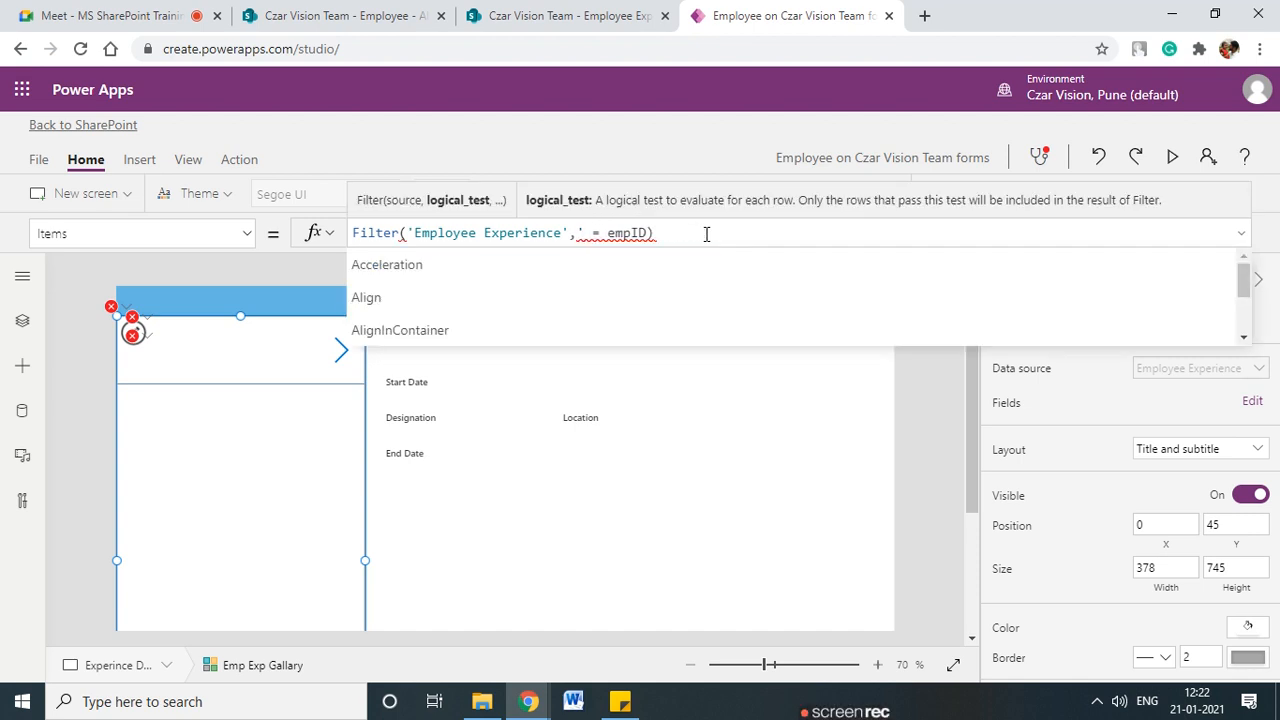
pyautogui.press('BackSpace')
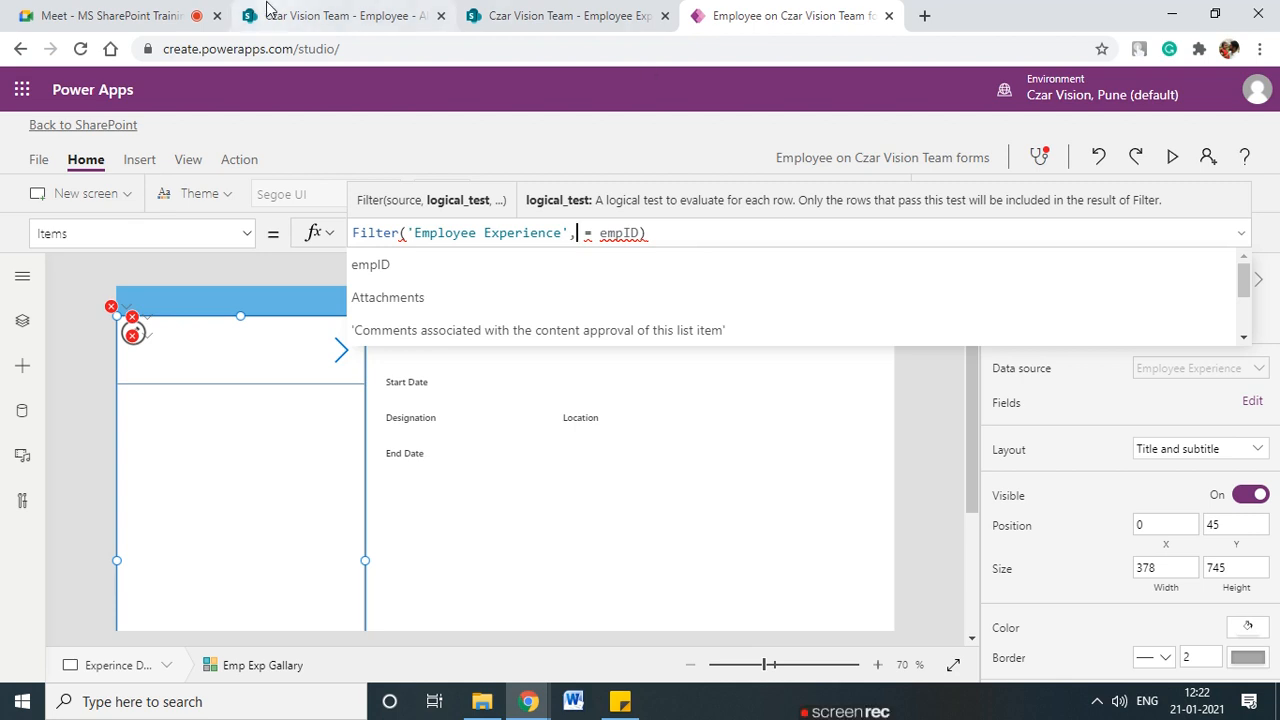
# - Insert the 'Emp ID' column from the suggestions so the filter condition reads 'Emp ID' = empID
pyautogui.write('emp')
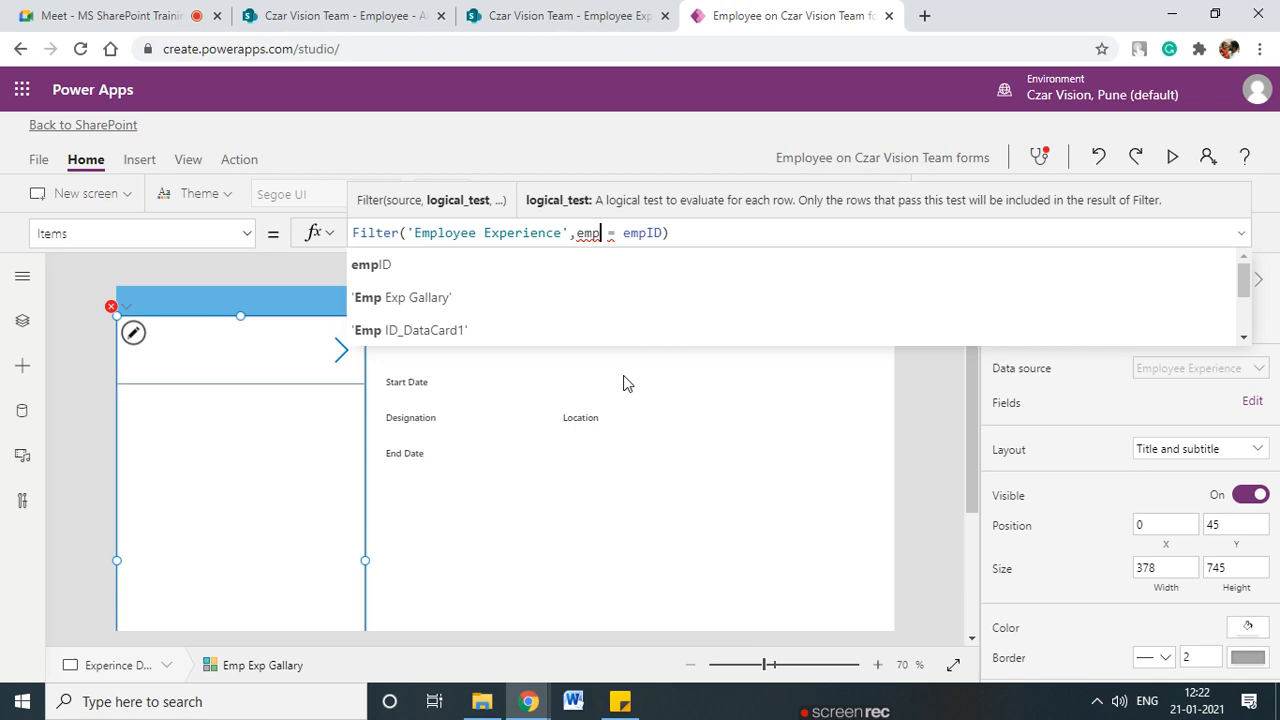
pyautogui.scroll(-1, 1248, 290)
pyautogui.scroll(-6, 1248, 290)
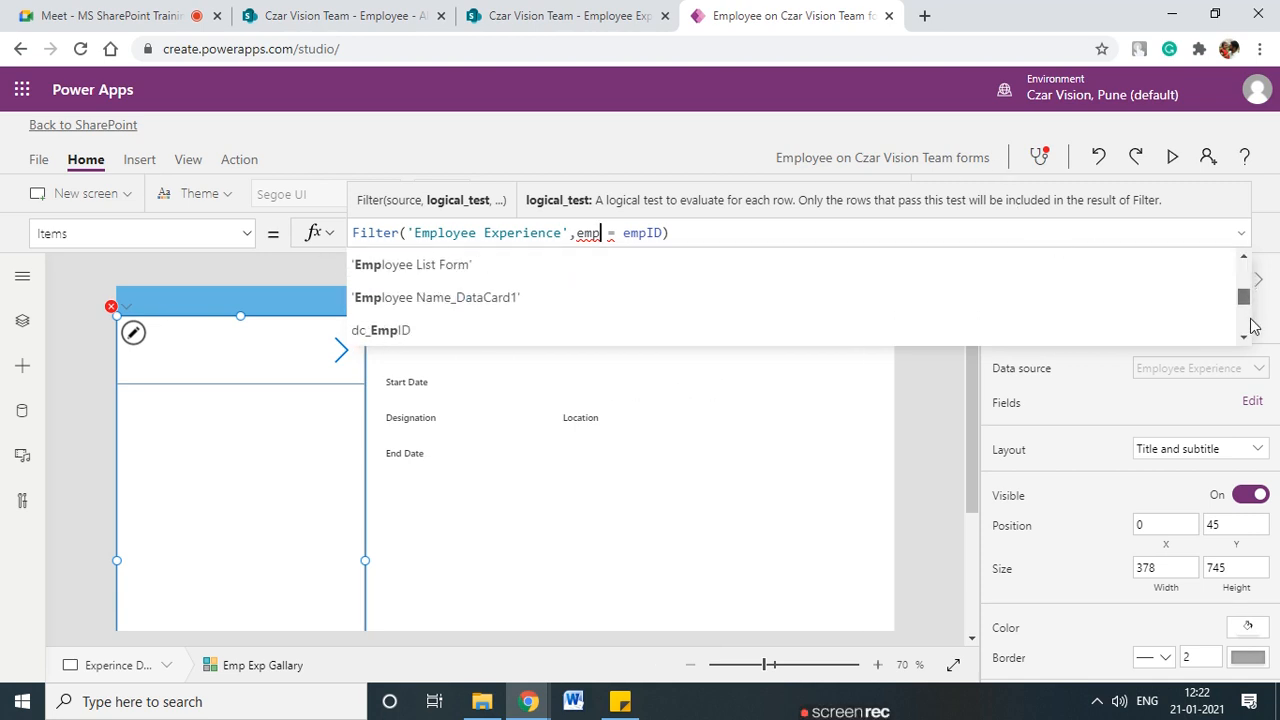
pyautogui.scroll(-3, 1255, 330)
pyautogui.scroll(10, 1255, 300)
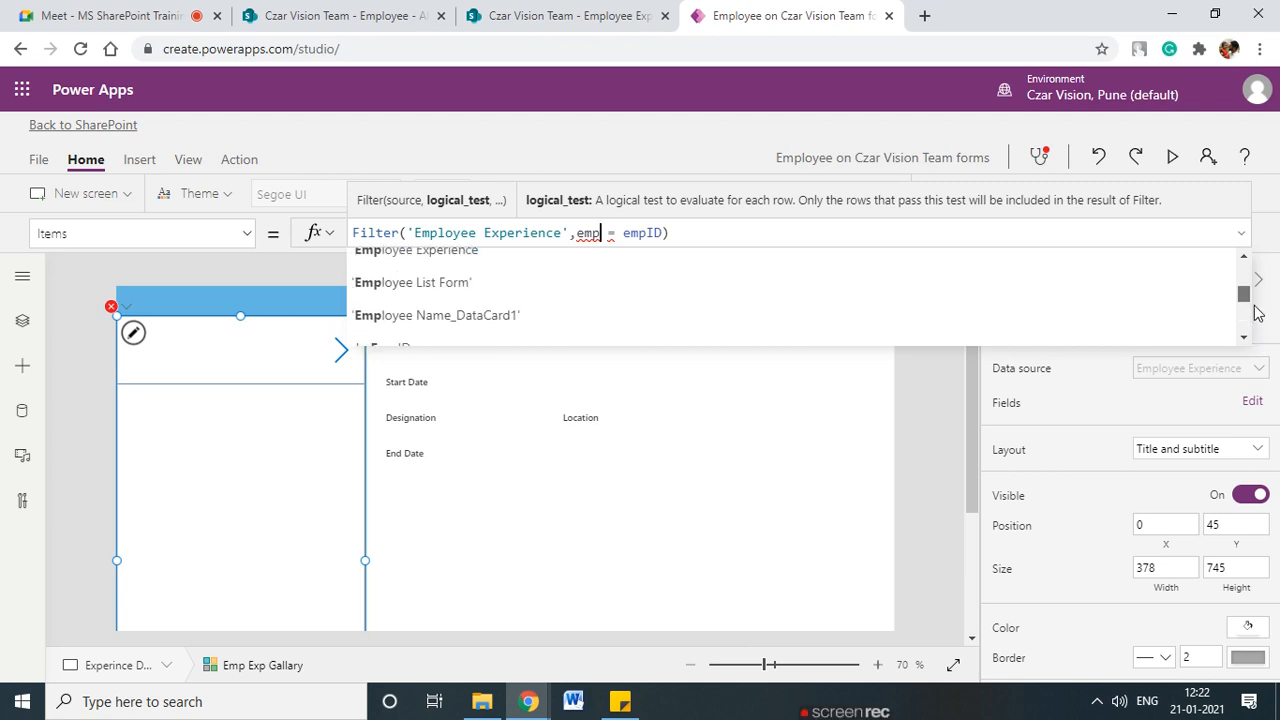
pyautogui.scroll(-10, 1255, 282)
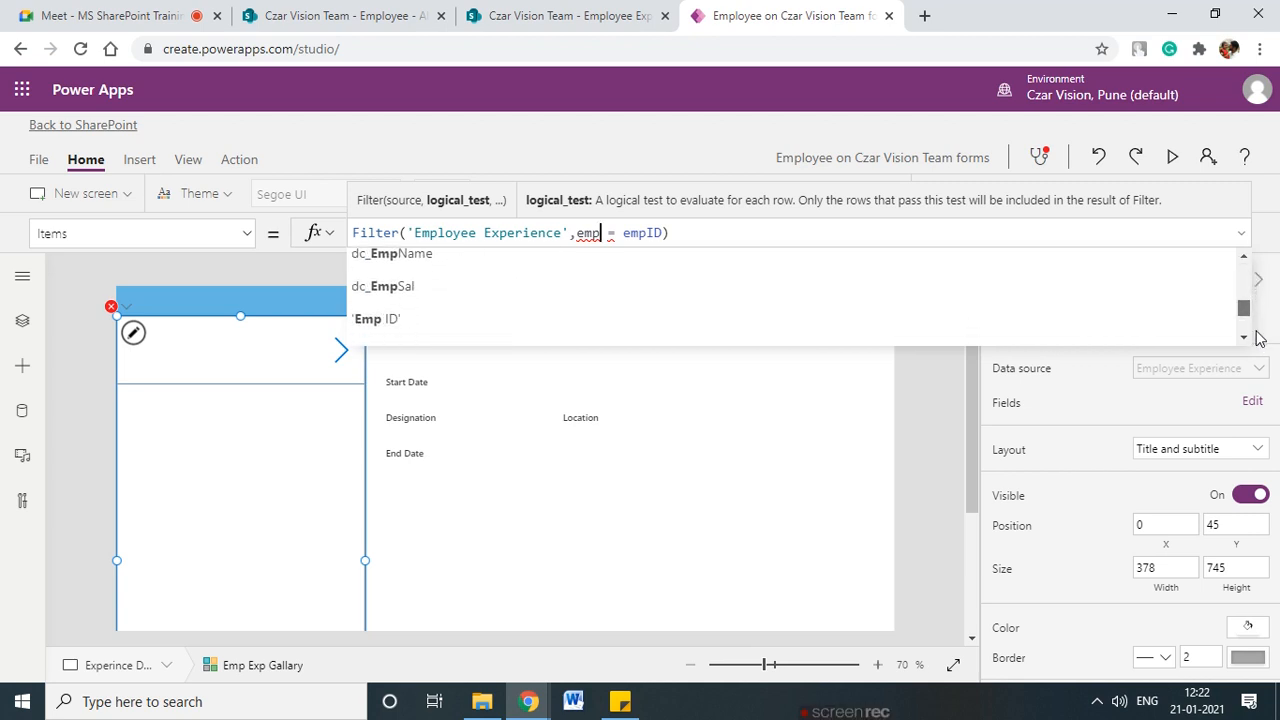
pyautogui.scroll(-2, 1258, 345)
pyautogui.scroll(5, 1255, 330)
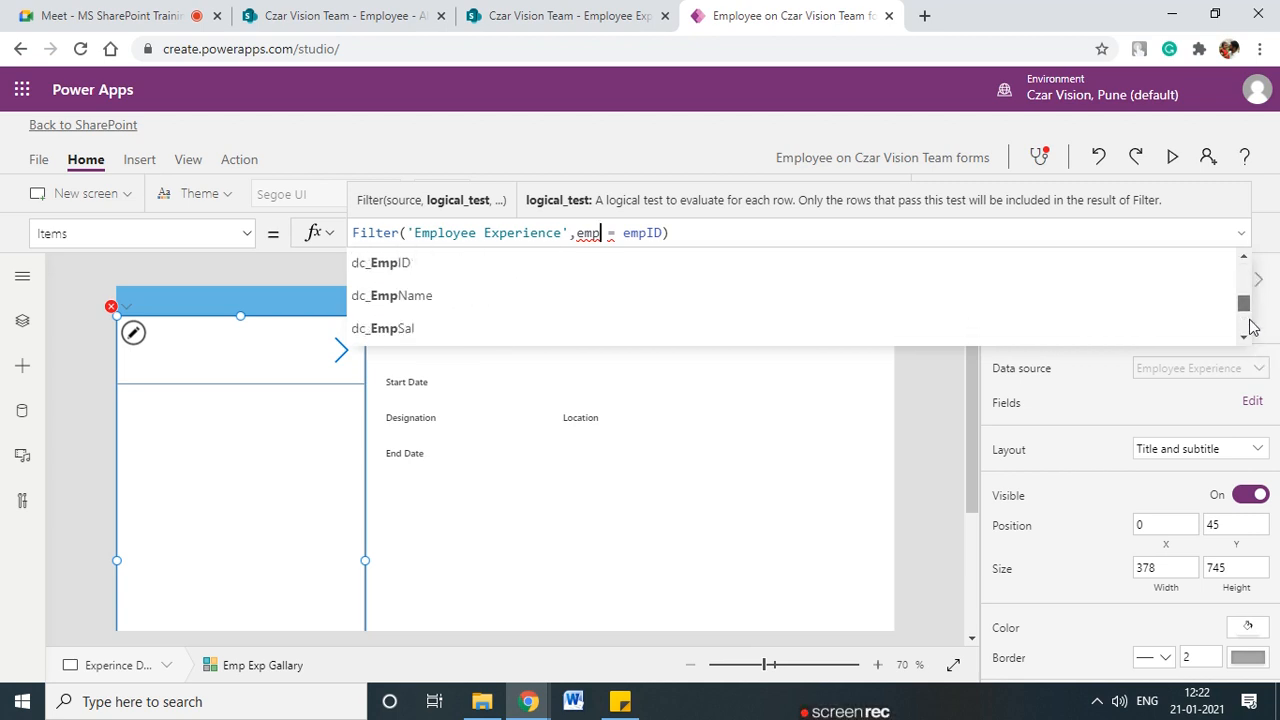
pyautogui.scroll(2, 1255, 315)
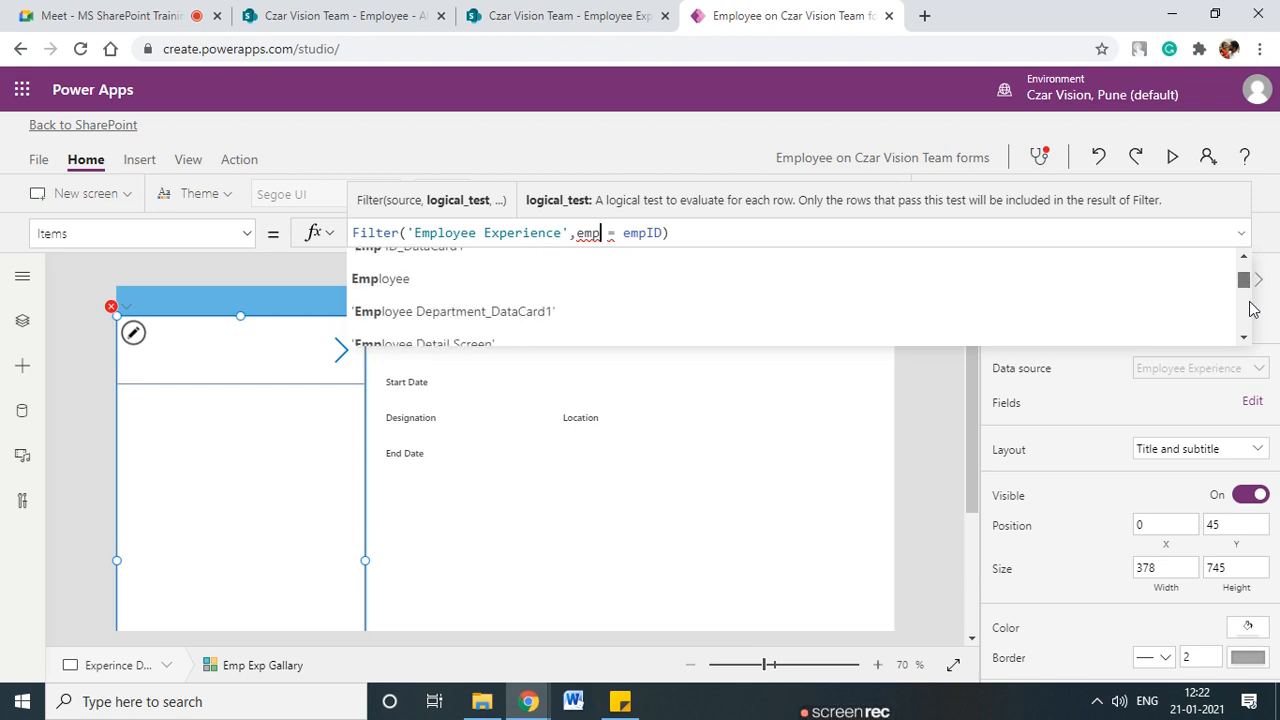
pyautogui.scroll(-2, 1250, 318)
pyautogui.scroll(-3, 1247, 337)
pyautogui.scroll(-1, 1247, 338)
pyautogui.click(425, 305)
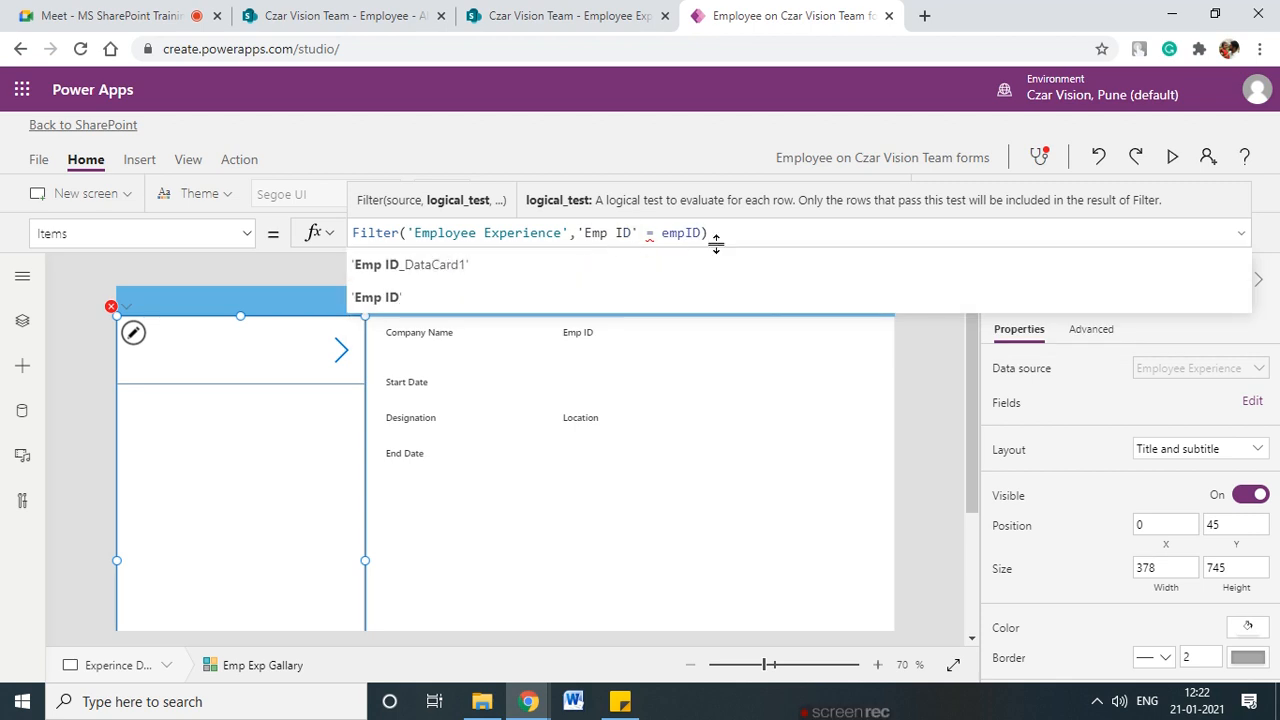
pyautogui.click(771, 233)
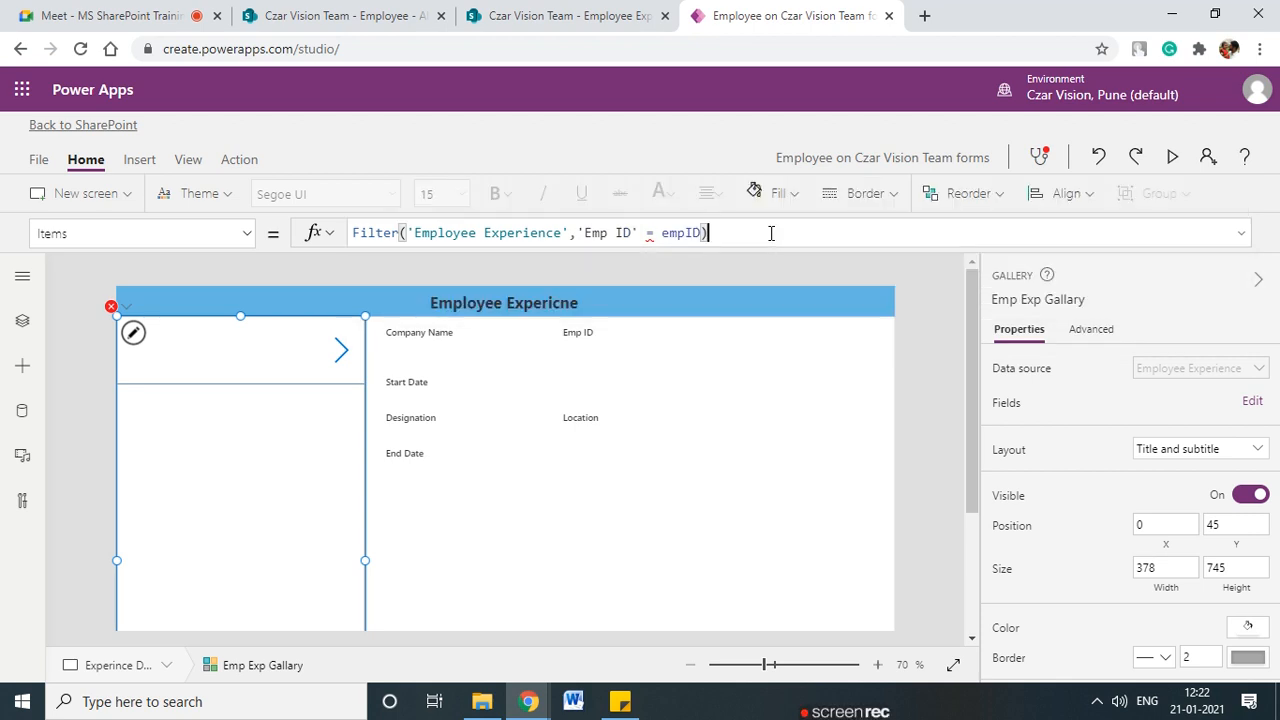
pyautogui.click(675, 234)
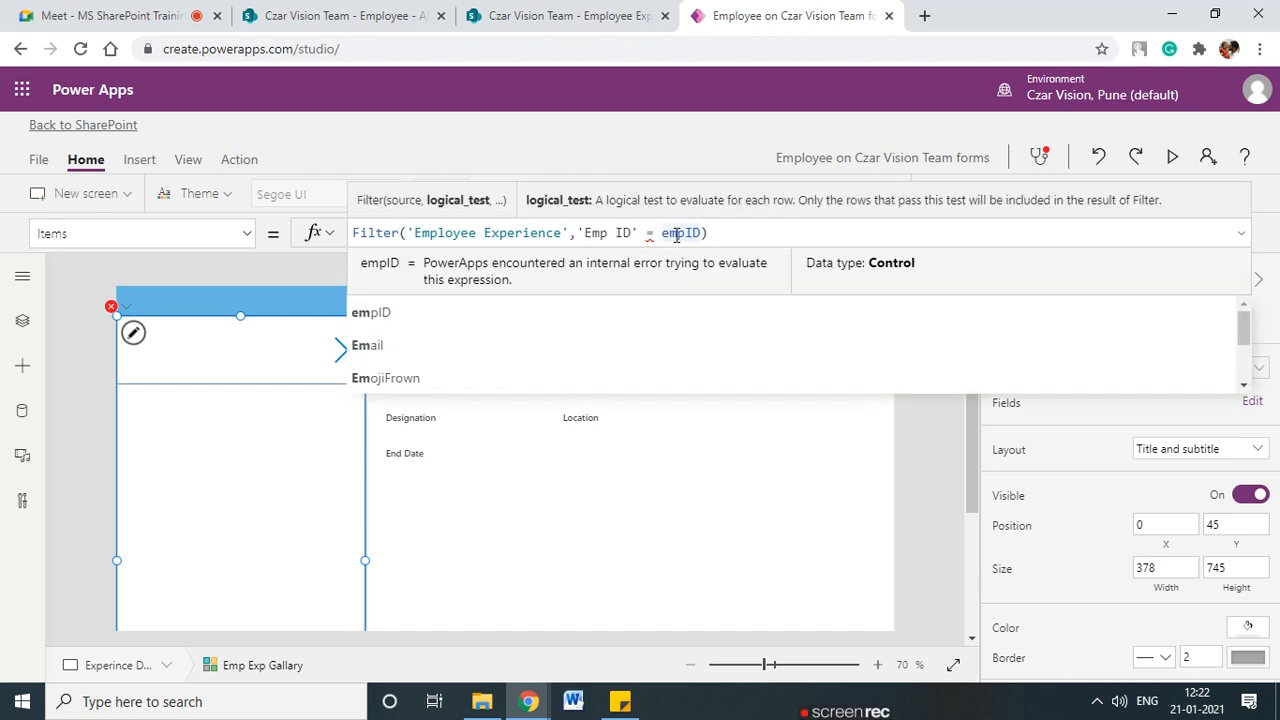
# - Switch to SharePoint and open the Student Data list from the site contents in a new browser tab
pyautogui.click(500, 15)
pyautogui.click(70, 488)
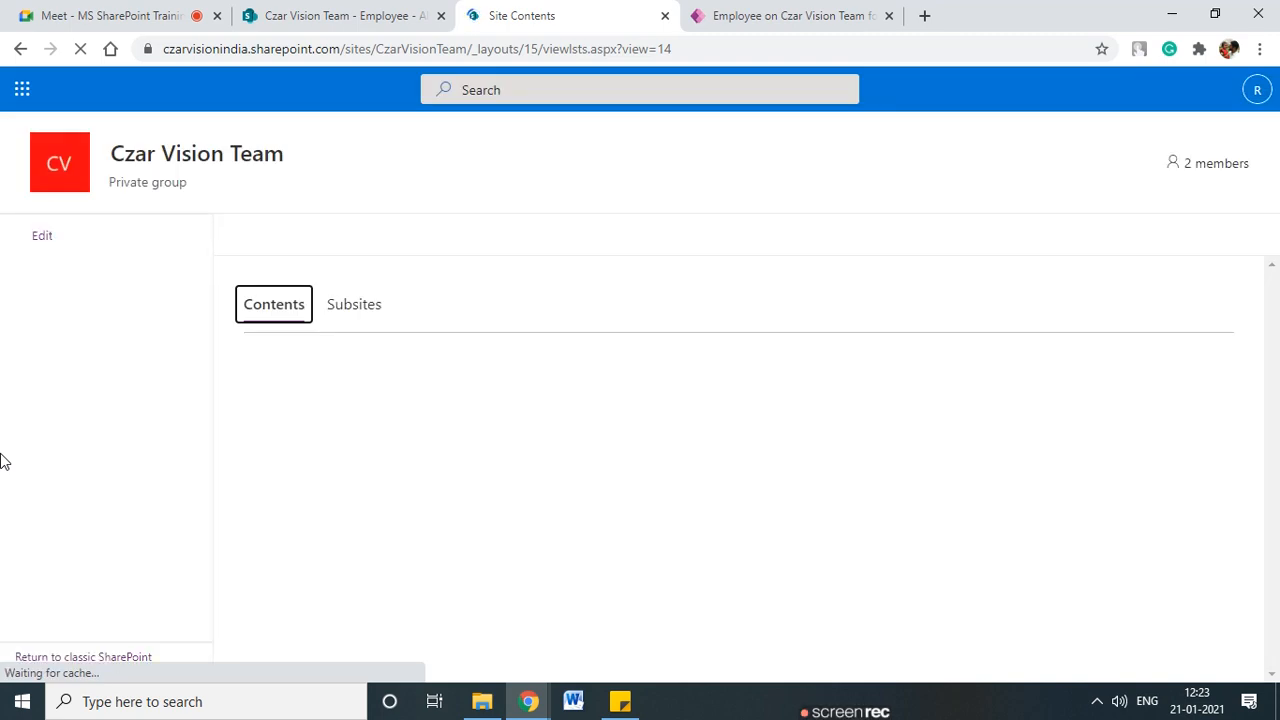
pyautogui.scroll(-5, 314, 366)
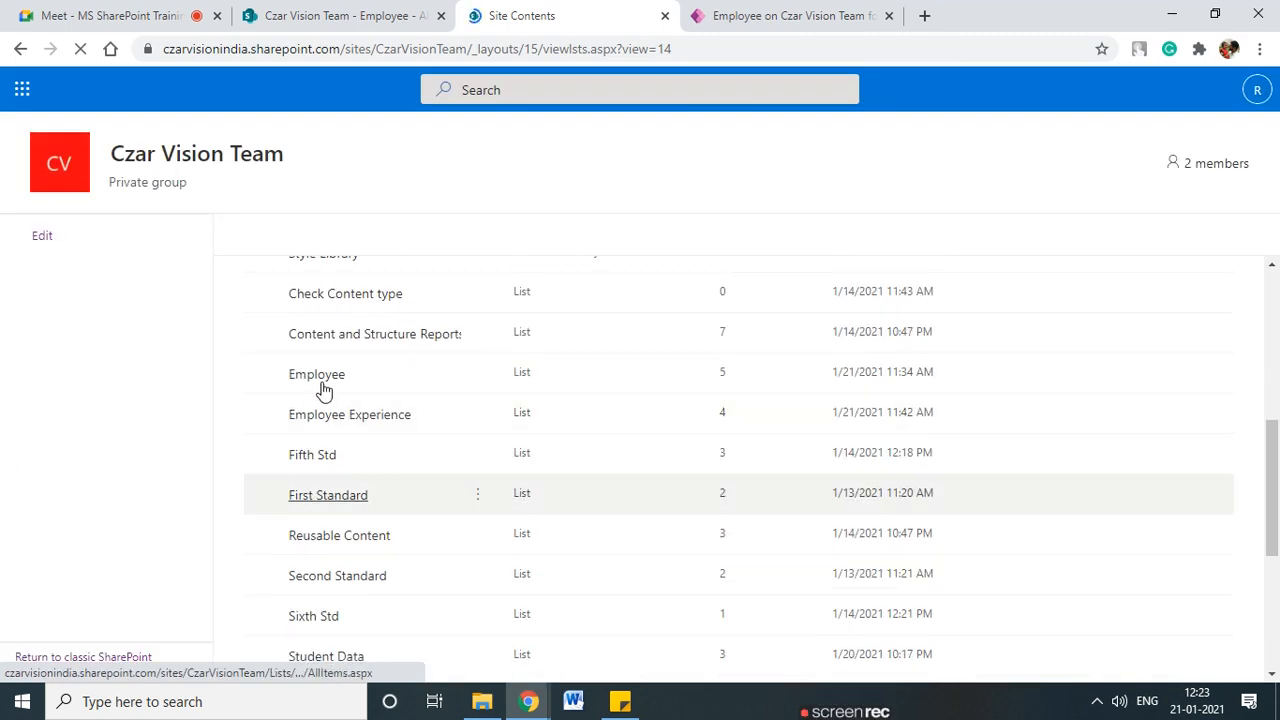
pyautogui.scroll(-2, 363, 457)
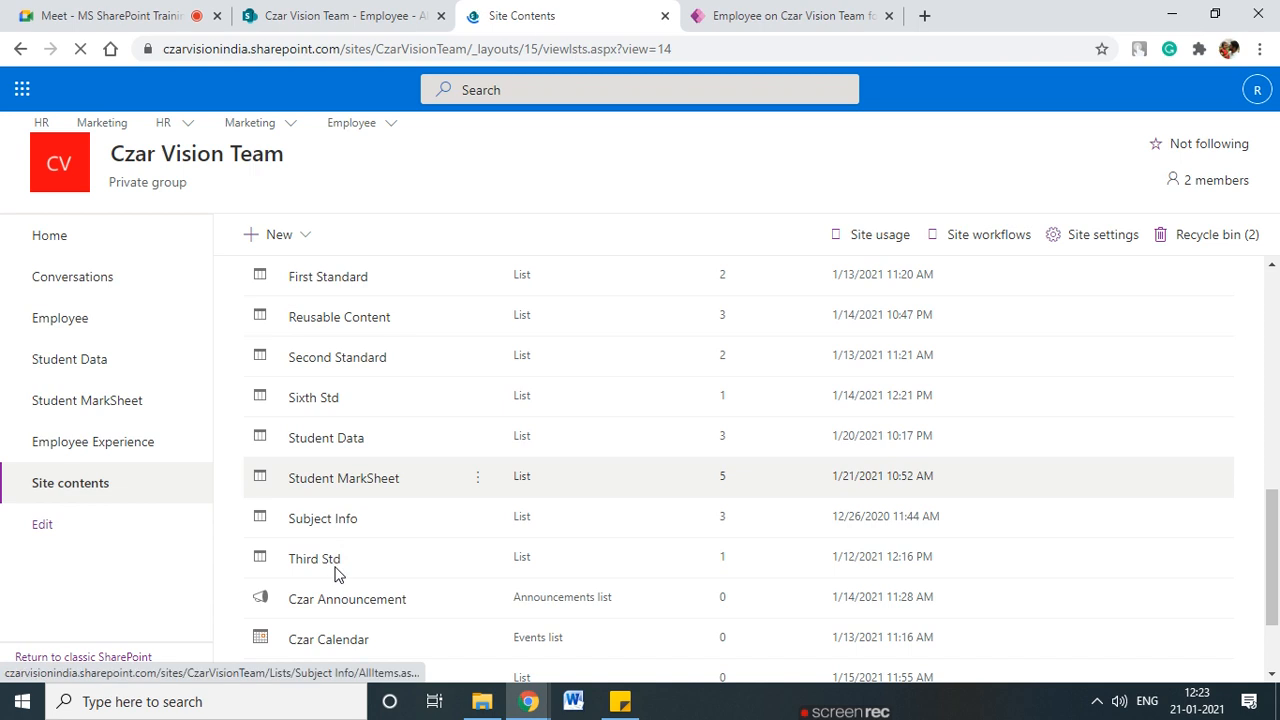
pyautogui.scroll(-1, 340, 571)
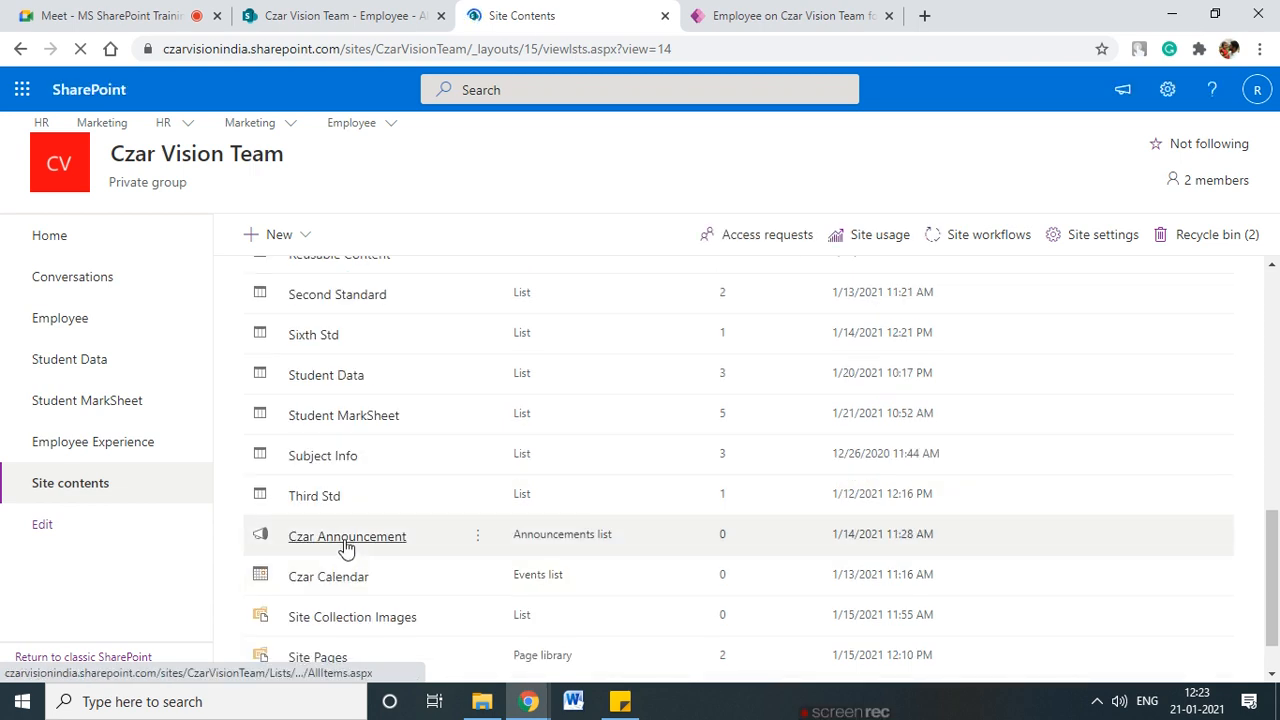
pyautogui.click(328, 378)
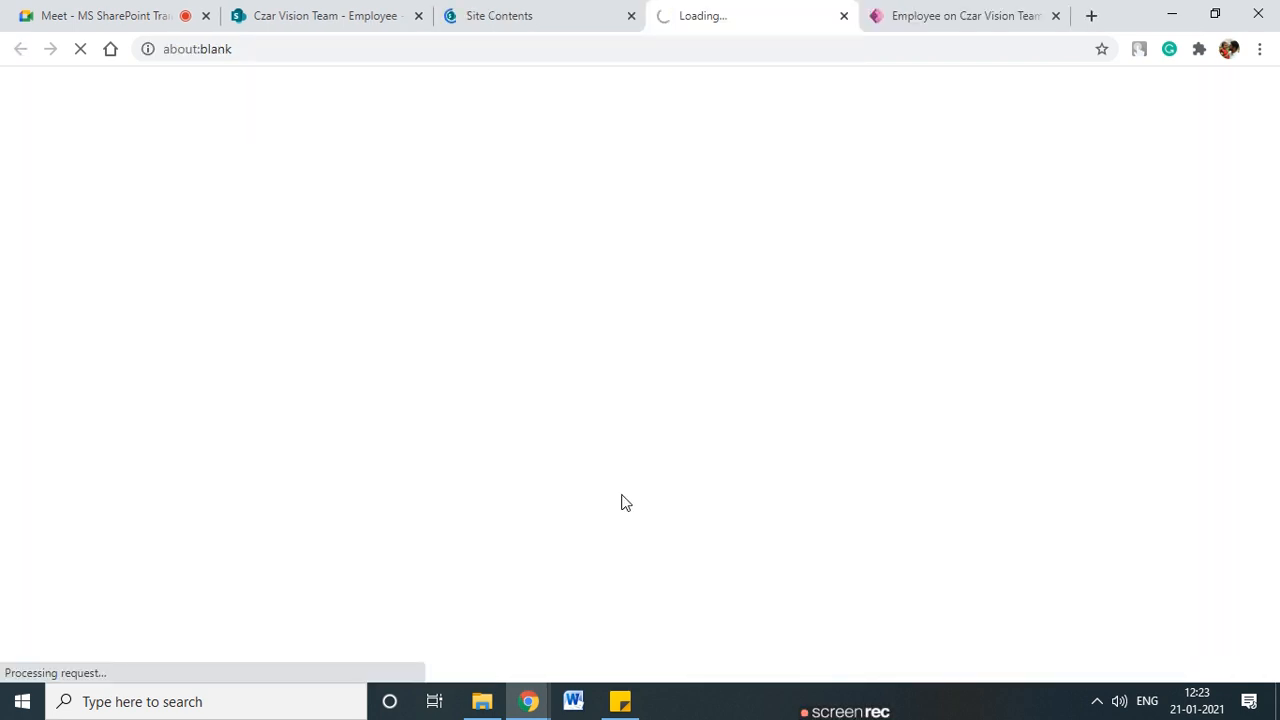
# - Open the Student Data list's form for customization in Power Apps
pyautogui.click(537, 12)
pyautogui.click(679, 18)
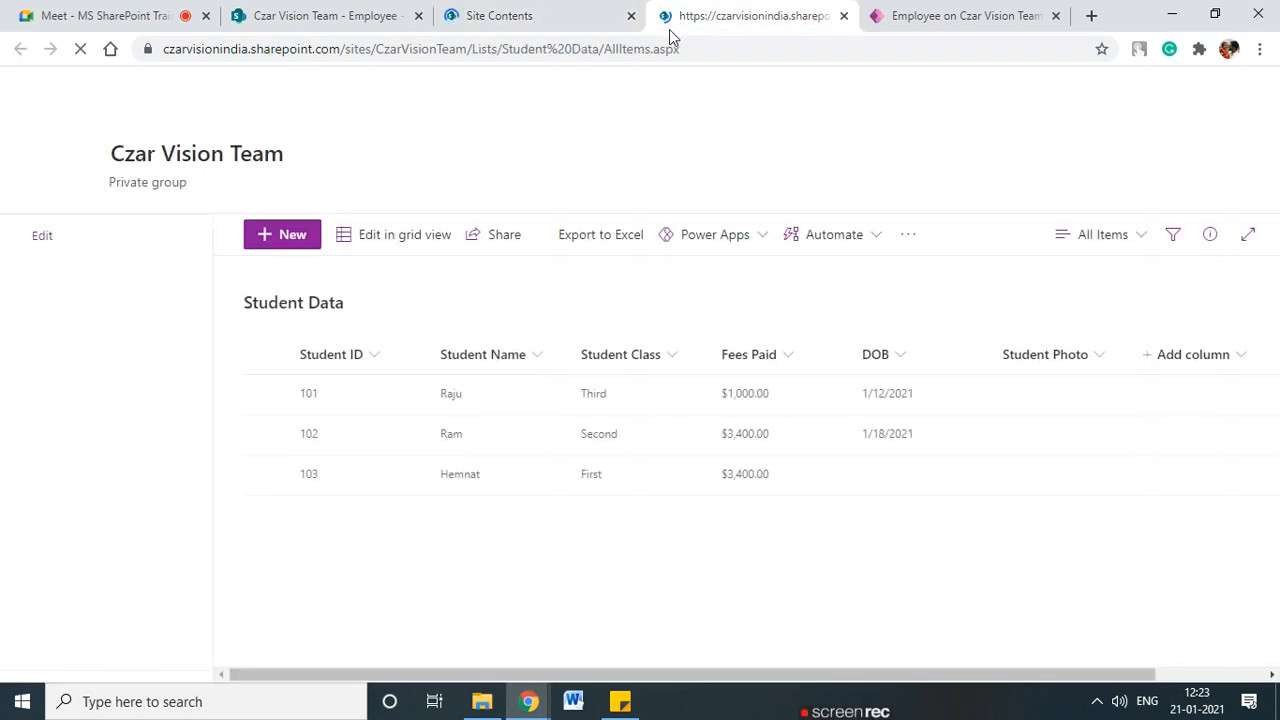
pyautogui.click(731, 250)
pyautogui.click(707, 339)
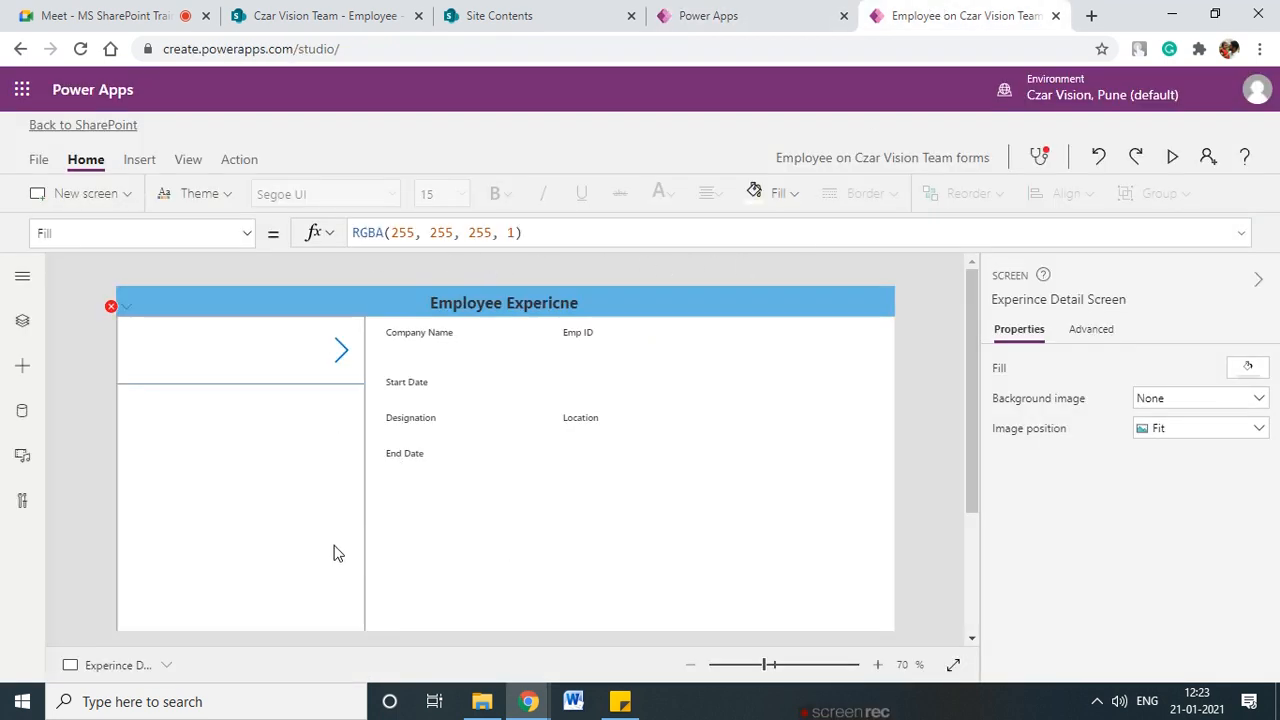
# - Return to the Employee form, reselect the experience gallery and re-enter the quotation marks around Emp ID in its Filter formula
pyautogui.click(255, 535)
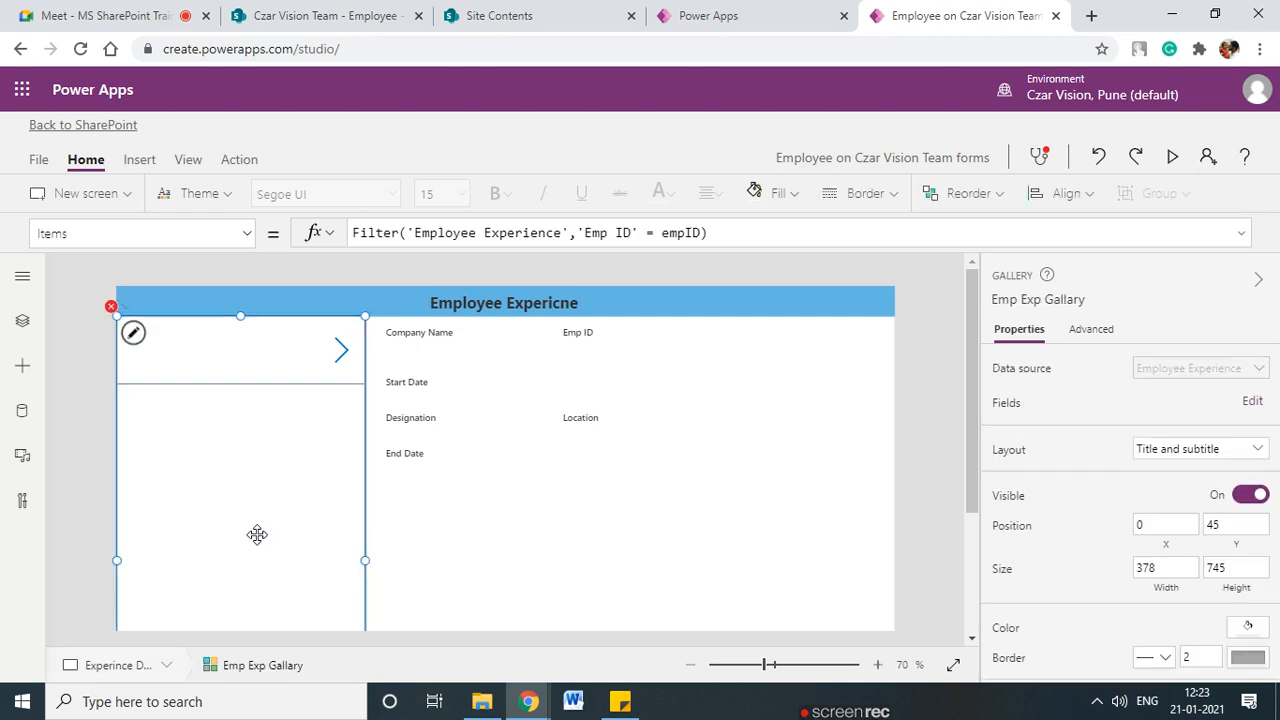
pyautogui.click(749, 231)
pyautogui.moveTo(649, 234)
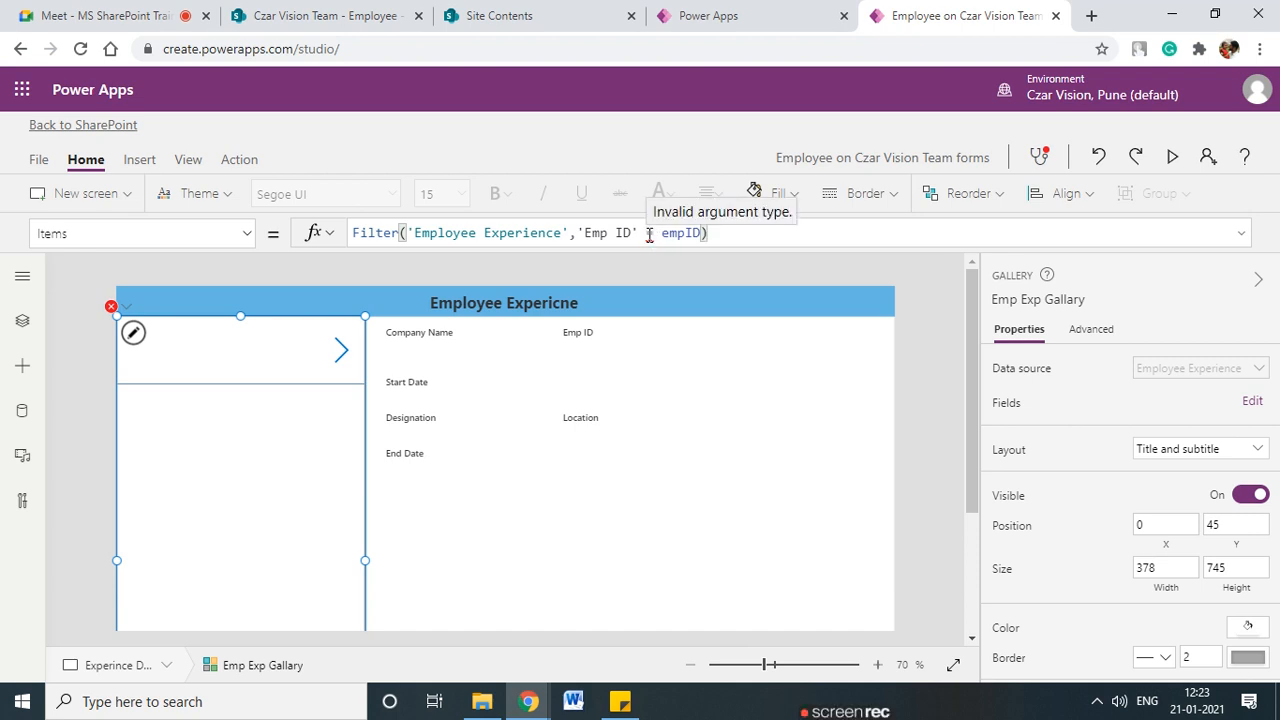
pyautogui.click(641, 233)
pyautogui.press('BackSpace')
pyautogui.press('Left')
pyautogui.press('Left')
pyautogui.press('Left')
pyautogui.press('Left')
pyautogui.press('Left')
pyautogui.press('Left')
pyautogui.press('BackSpace')
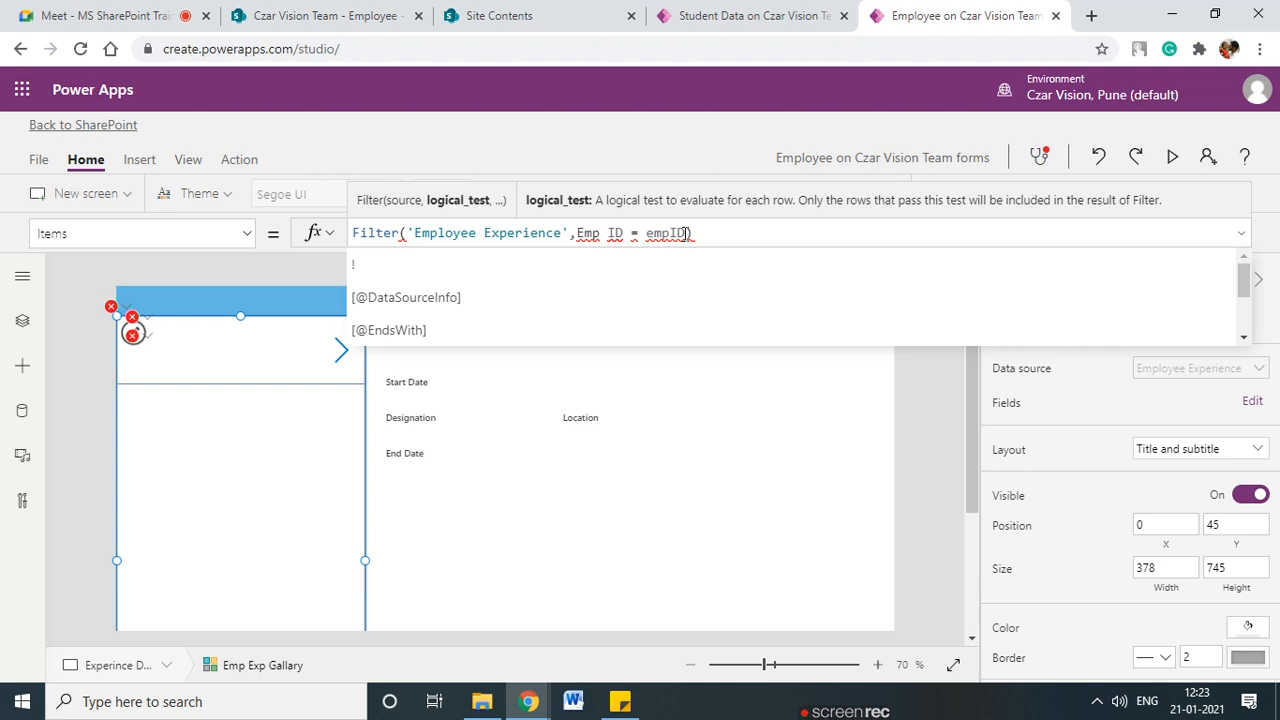
pyautogui.write("'")
pyautogui.press('Right')
pyautogui.press('Right')
pyautogui.press('Right')
pyautogui.press('Right')
pyautogui.press('Right')
pyautogui.press('Right')
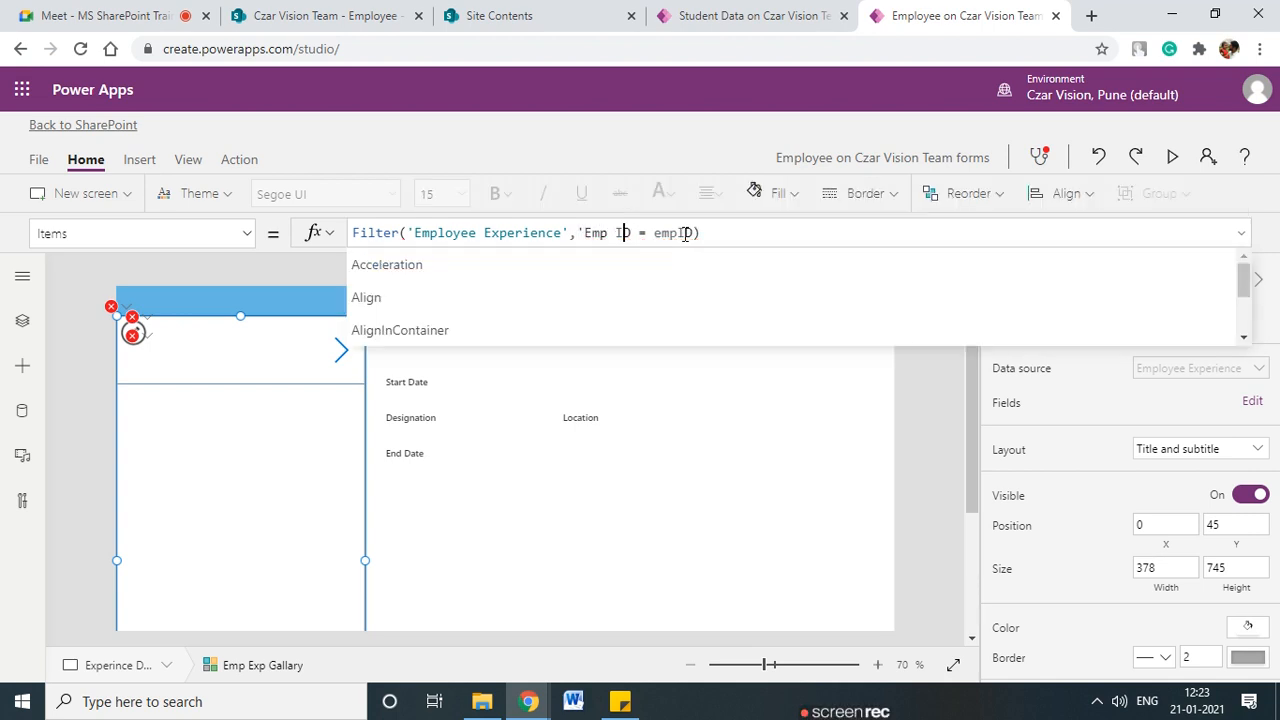
pyautogui.write("'")
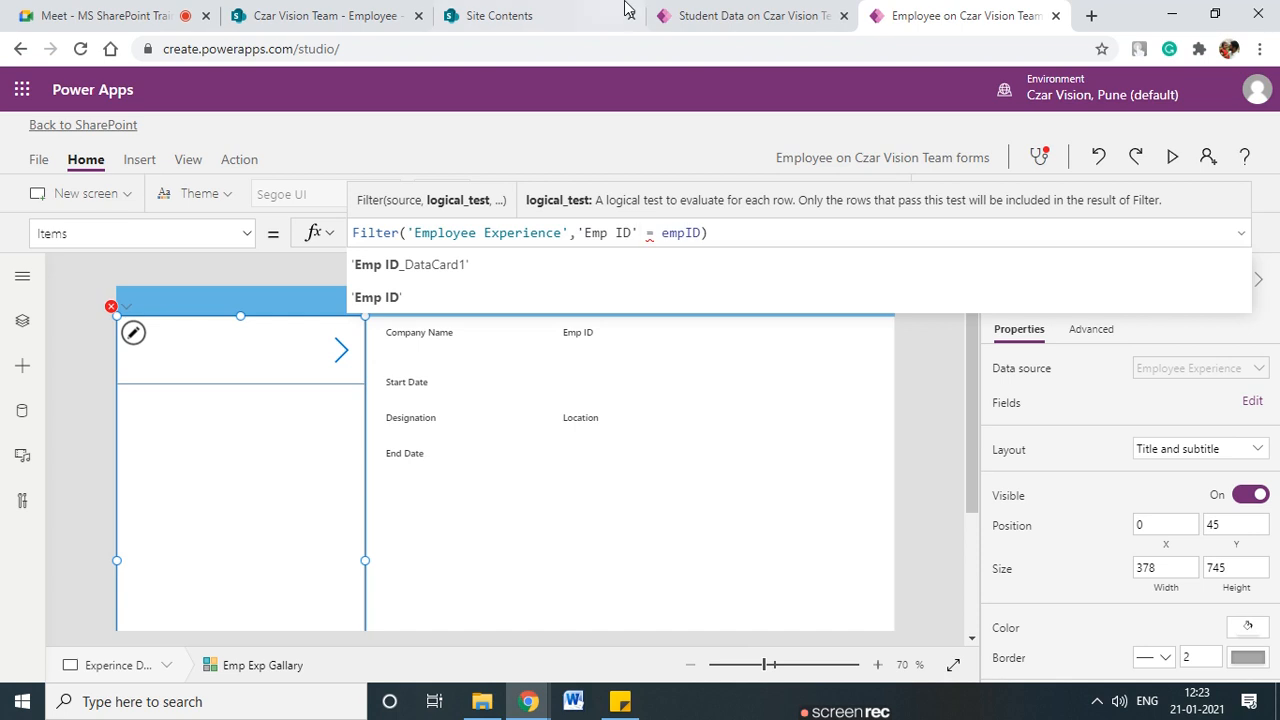
# - In the Student Data form, dismiss the welcome prompt and examine the Filter formula of the Student Mark Sheet Screen's gallery
pyautogui.click(674, 16)
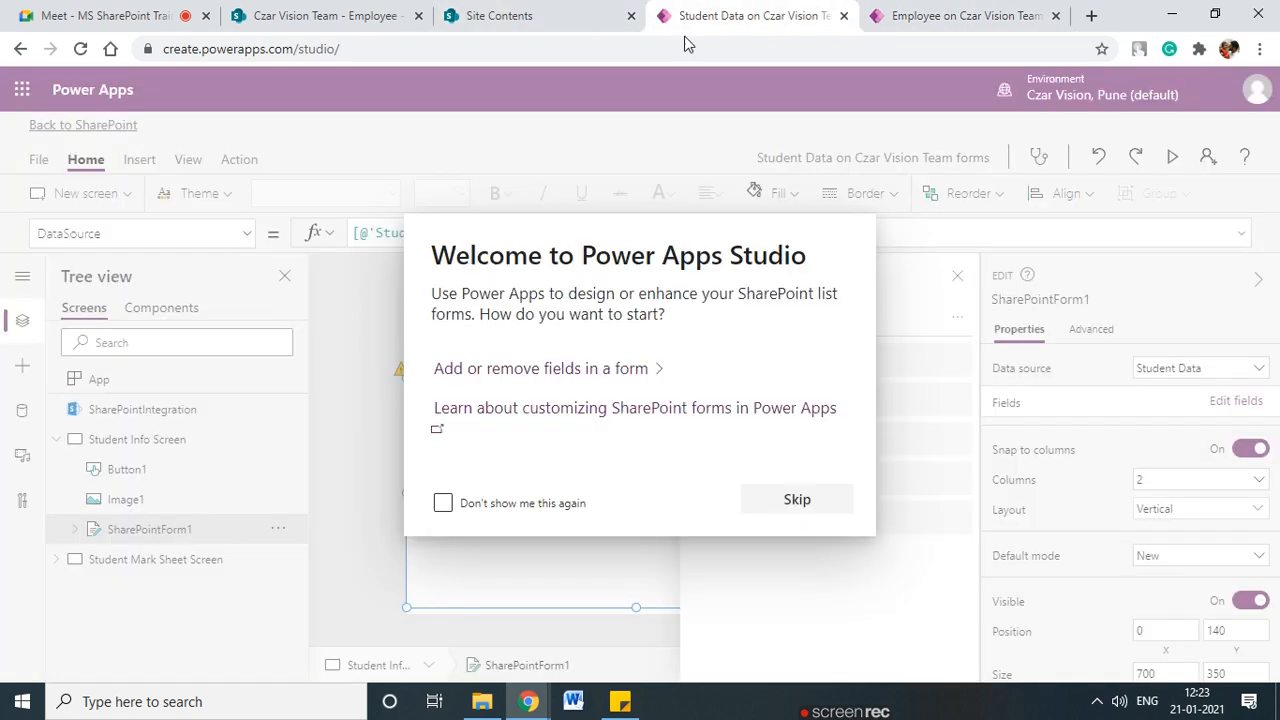
pyautogui.click(806, 505)
pyautogui.click(957, 276)
pyautogui.click(762, 363)
pyautogui.click(138, 564)
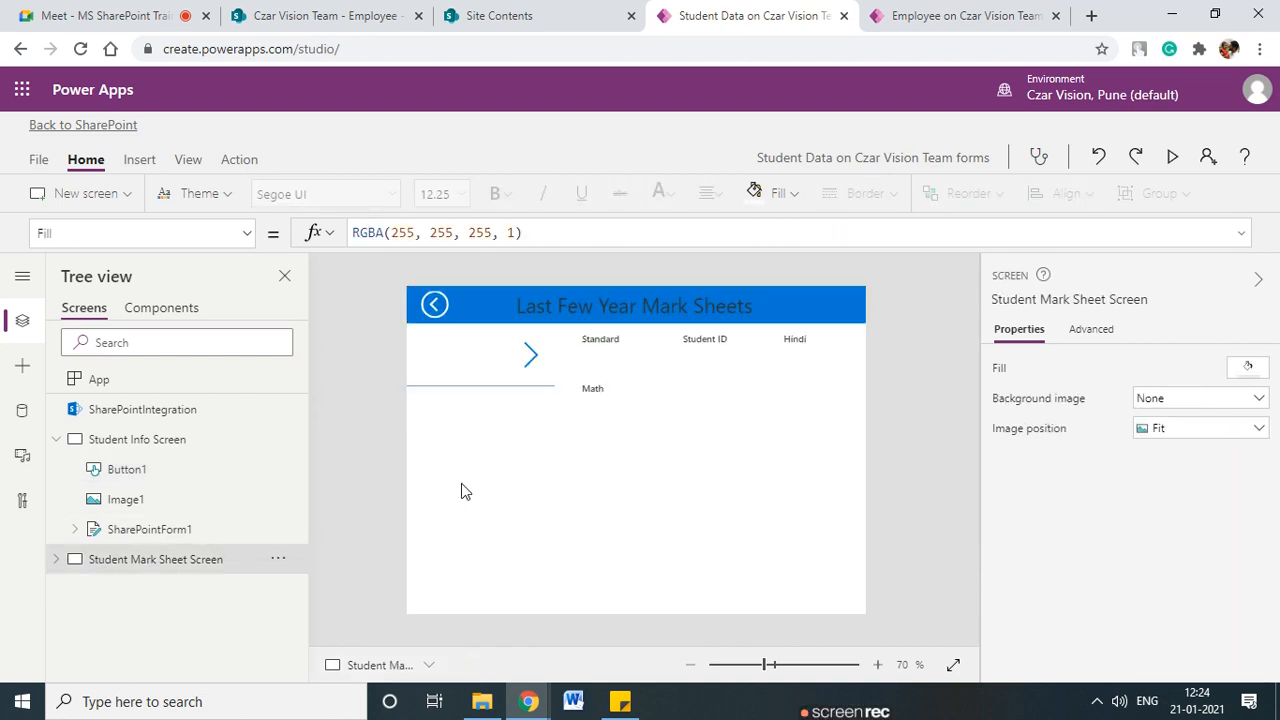
pyautogui.click(460, 483)
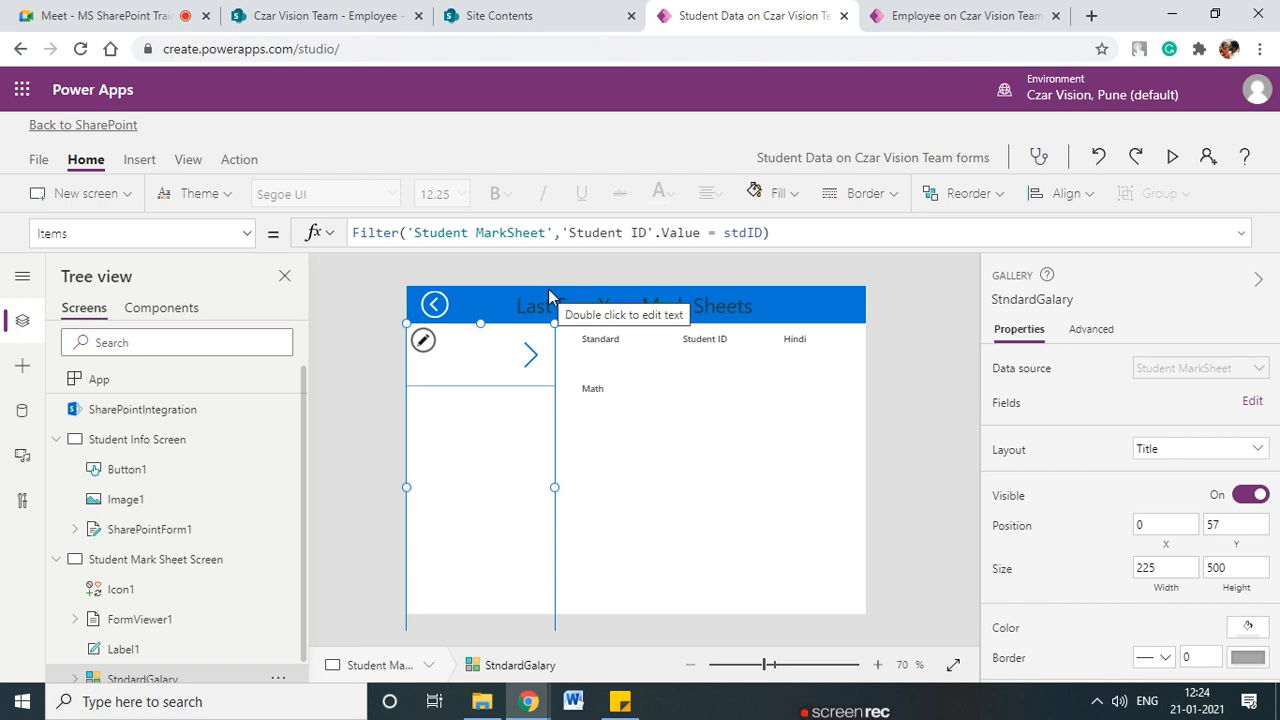
# - Return to the Employee form and append .Value to 'Emp ID', making the gallery's filter condition 'Emp ID'.Value = empID
pyautogui.click(885, 16)
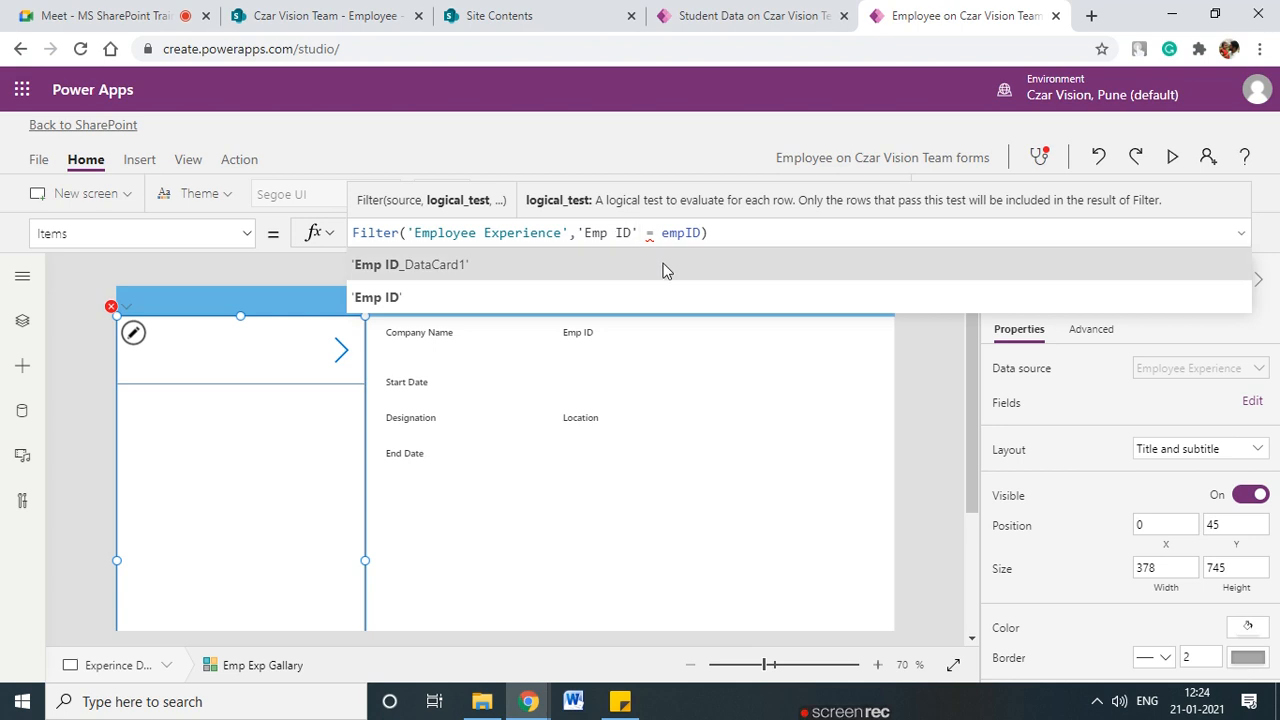
pyautogui.write('.Value')
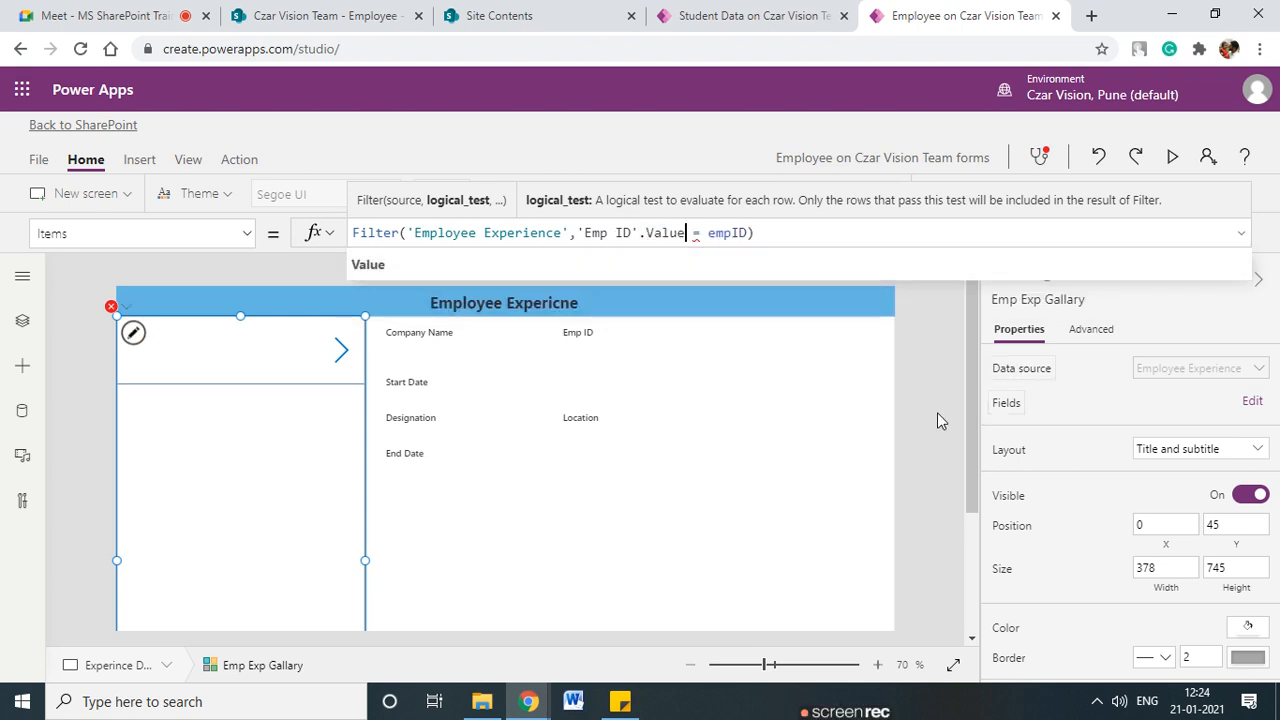
pyautogui.click(911, 431)
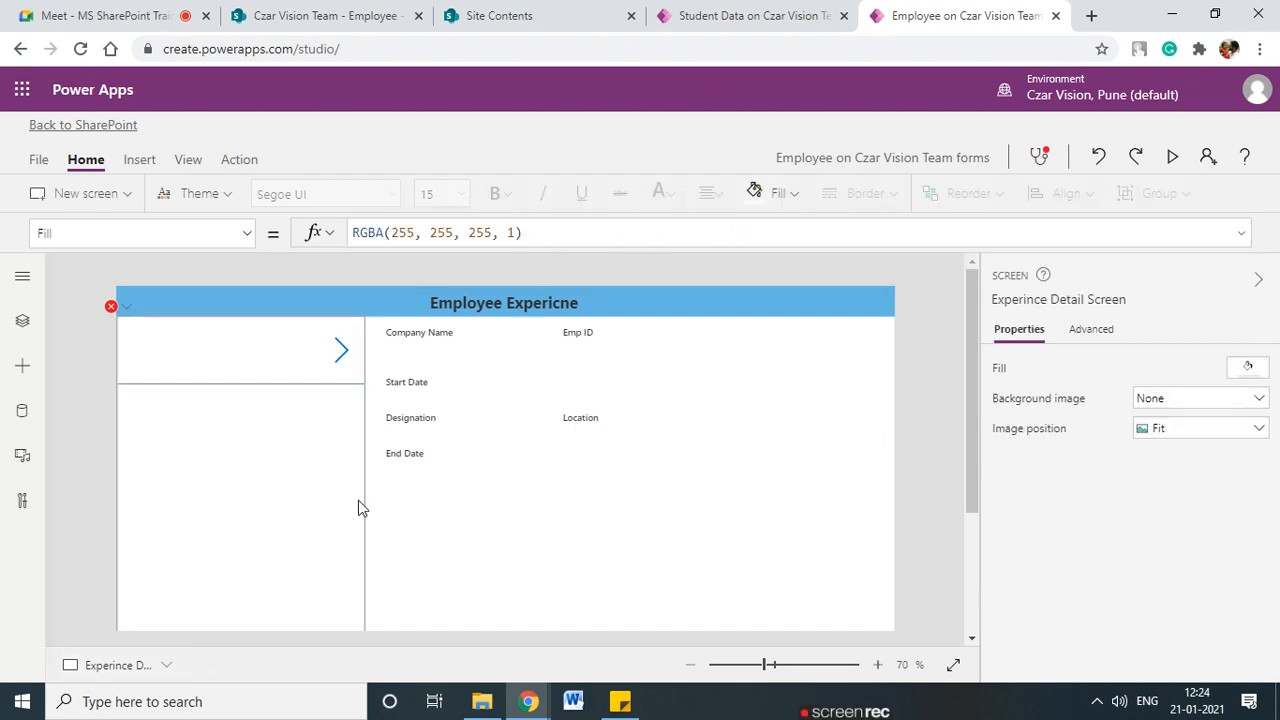
# - Compare the Filter formula of the Employee form's experience gallery with the one used by the Student Data form's gallery
pyautogui.click(274, 506)
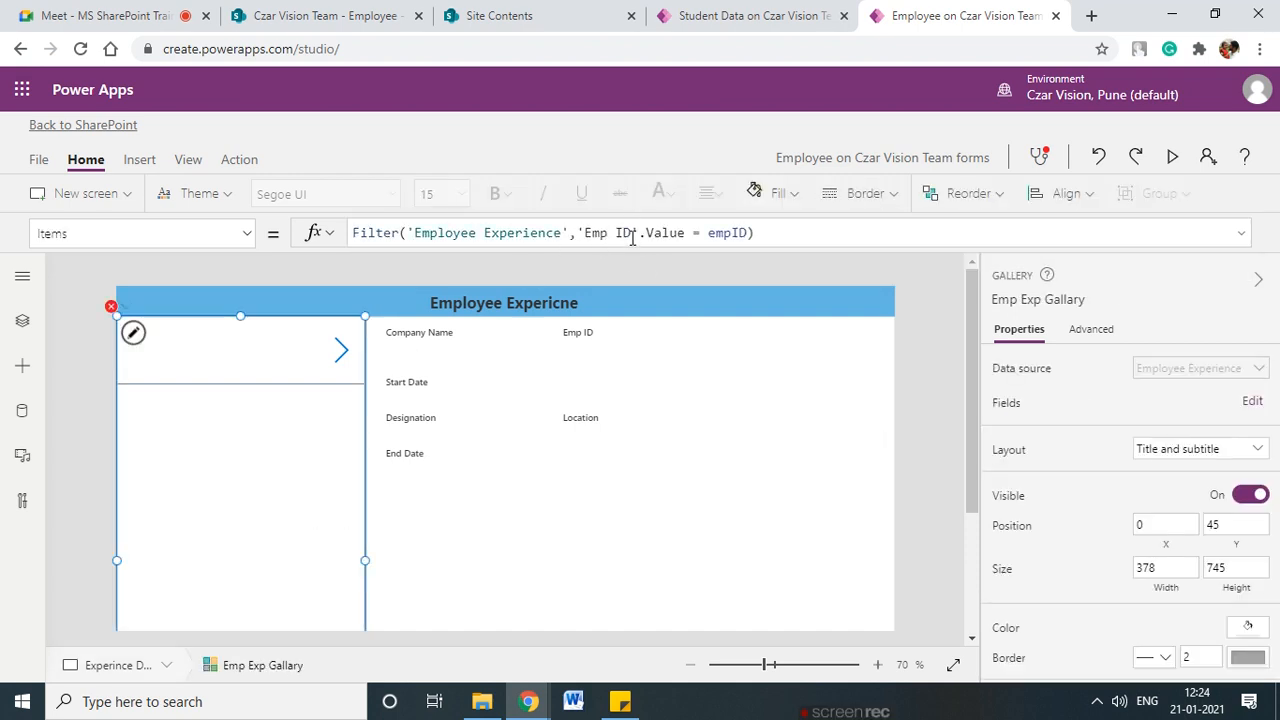
pyautogui.click(727, 12)
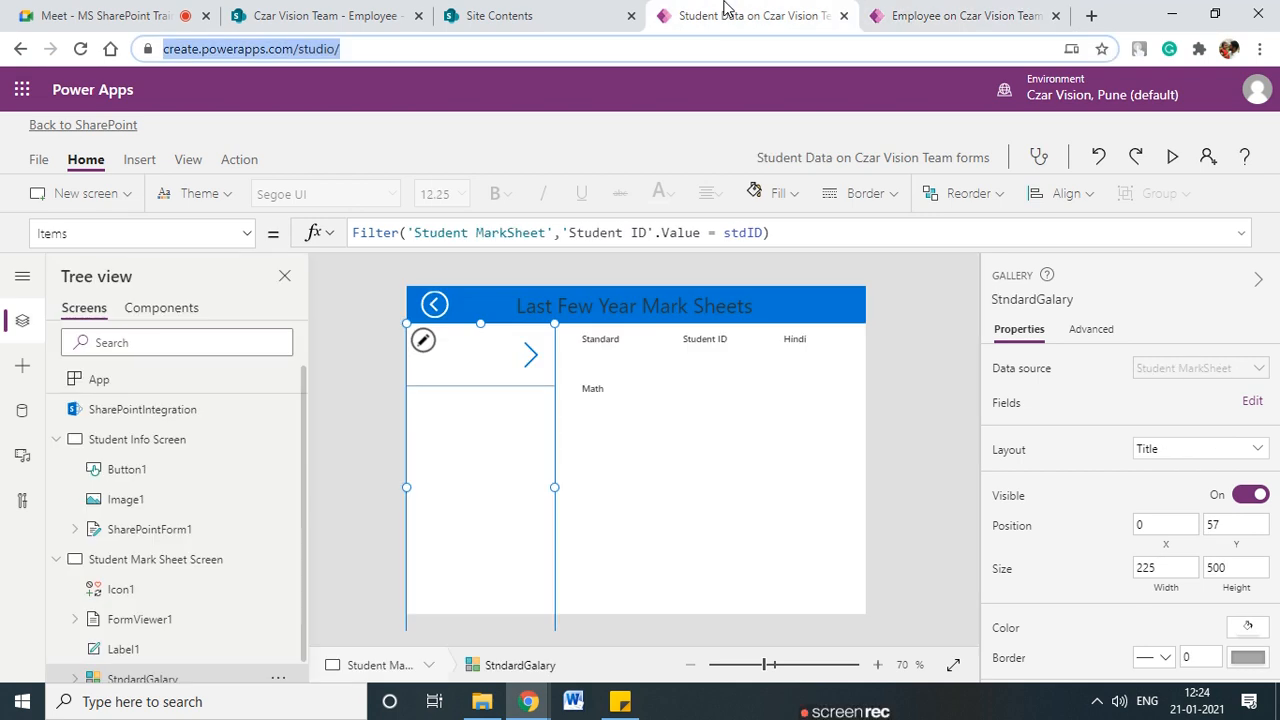
pyautogui.click(897, 12)
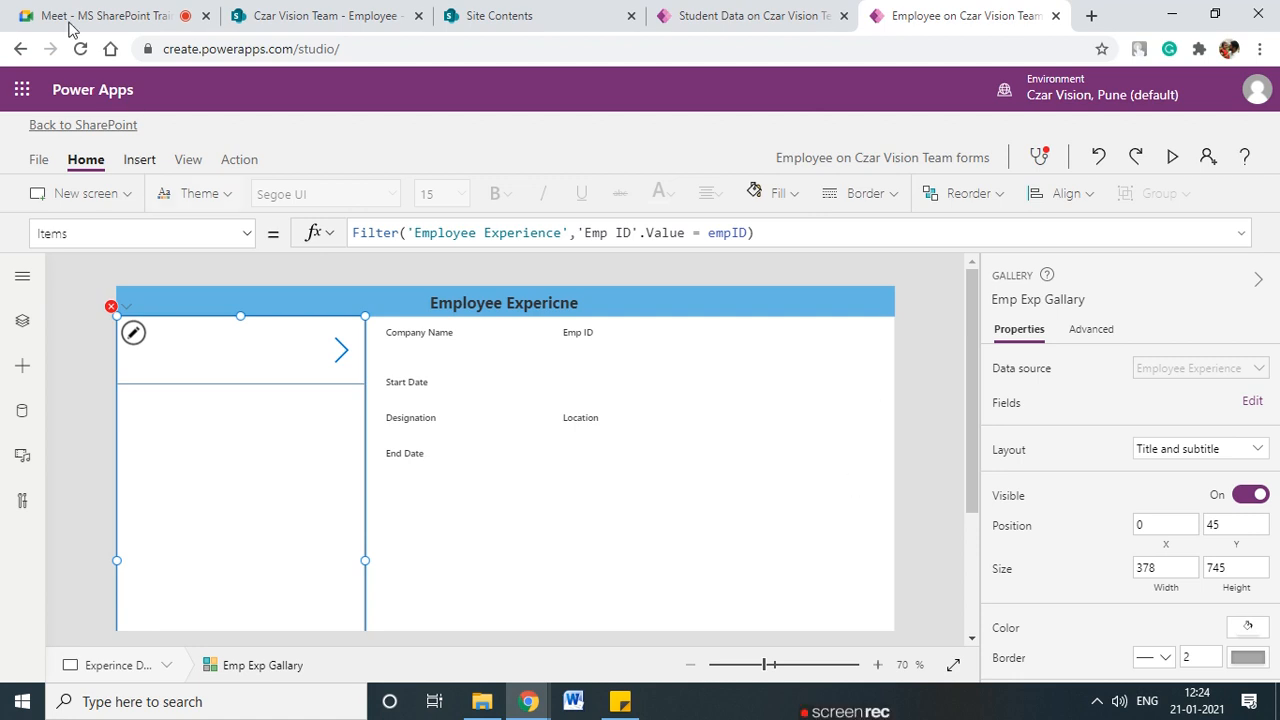
pyautogui.click(836, 233)
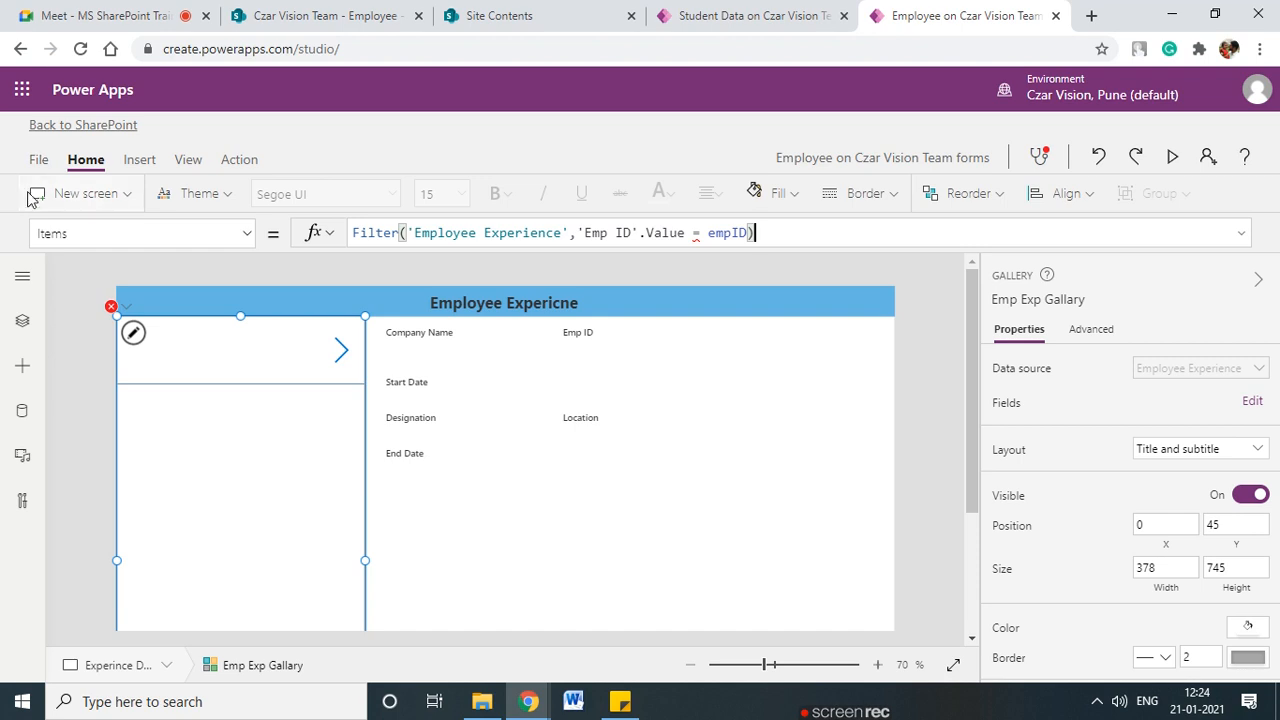
# - Save the Employee form, publish it to SharePoint and return to the form editor
pyautogui.click(40, 161)
pyautogui.click(276, 437)
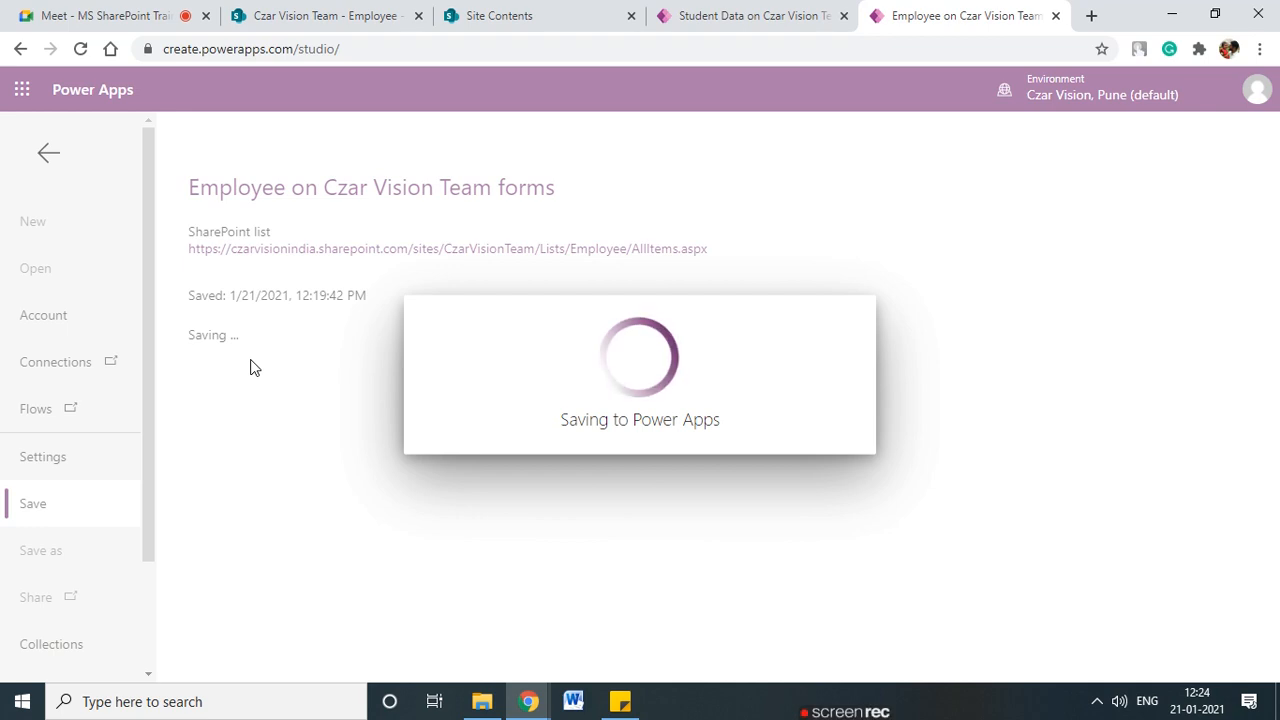
pyautogui.click(288, 428)
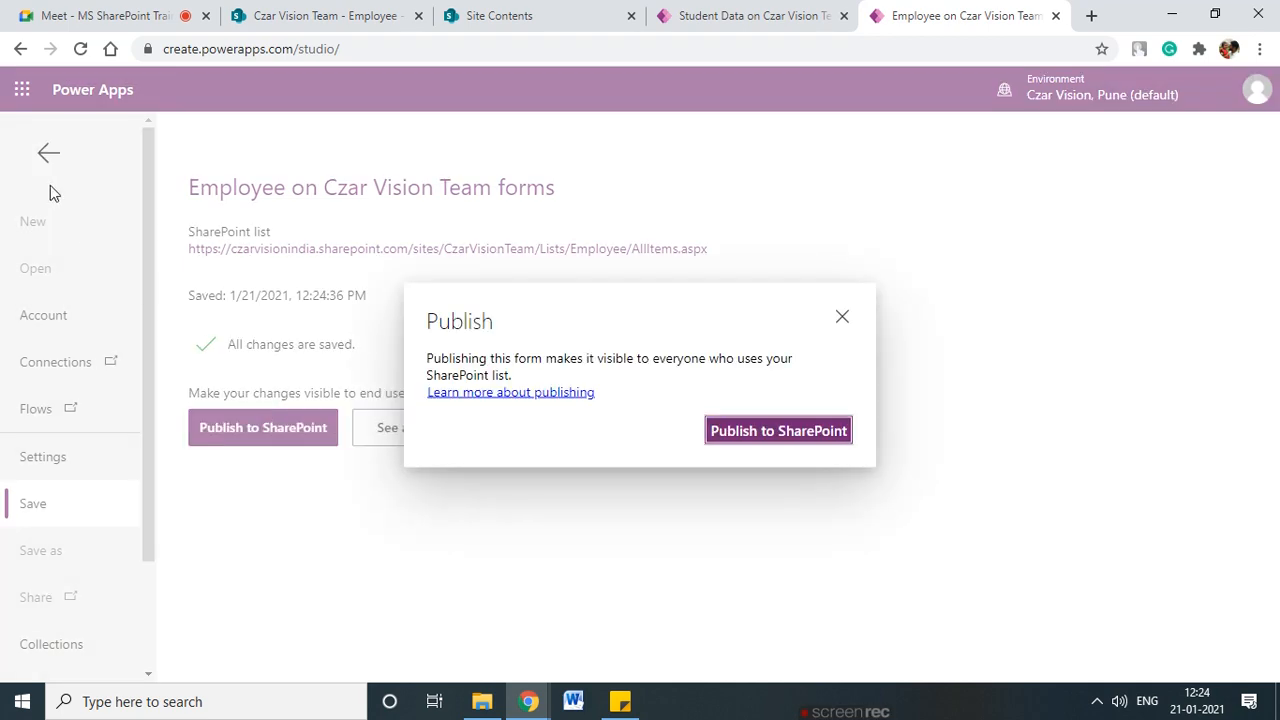
pyautogui.click(737, 429)
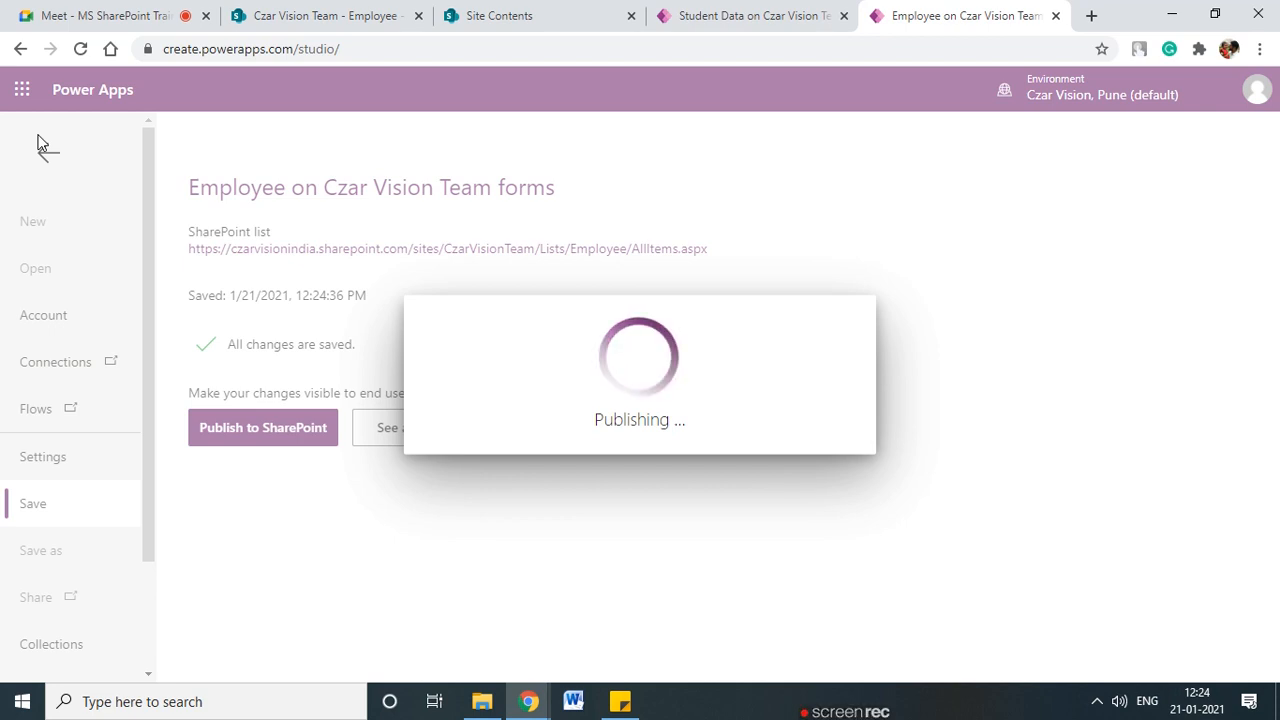
pyautogui.click(740, 15)
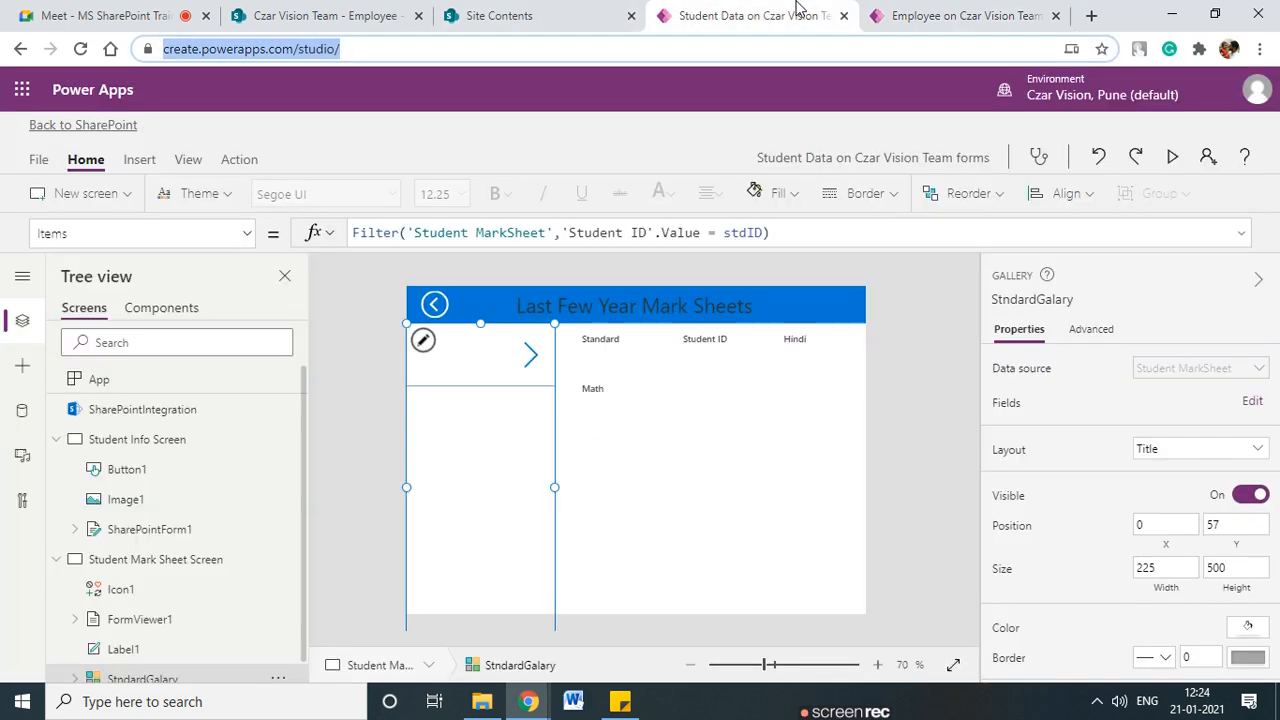
pyautogui.click(912, 10)
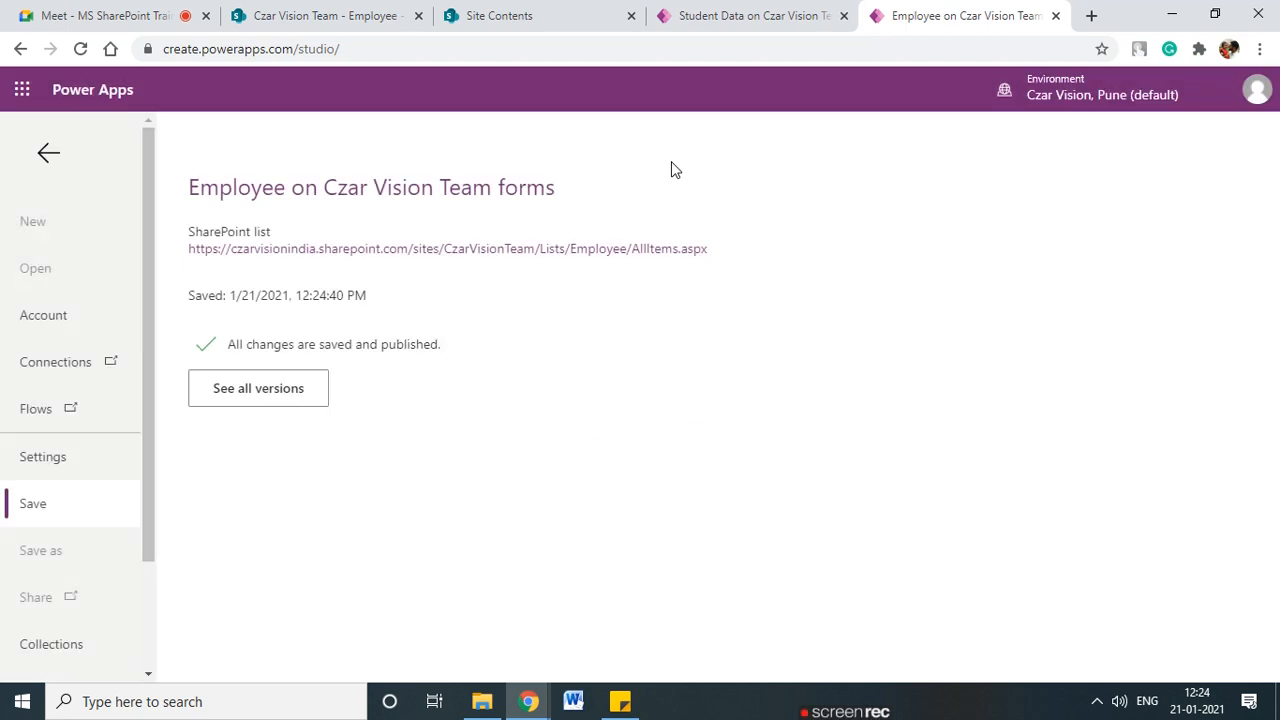
pyautogui.click(48, 152)
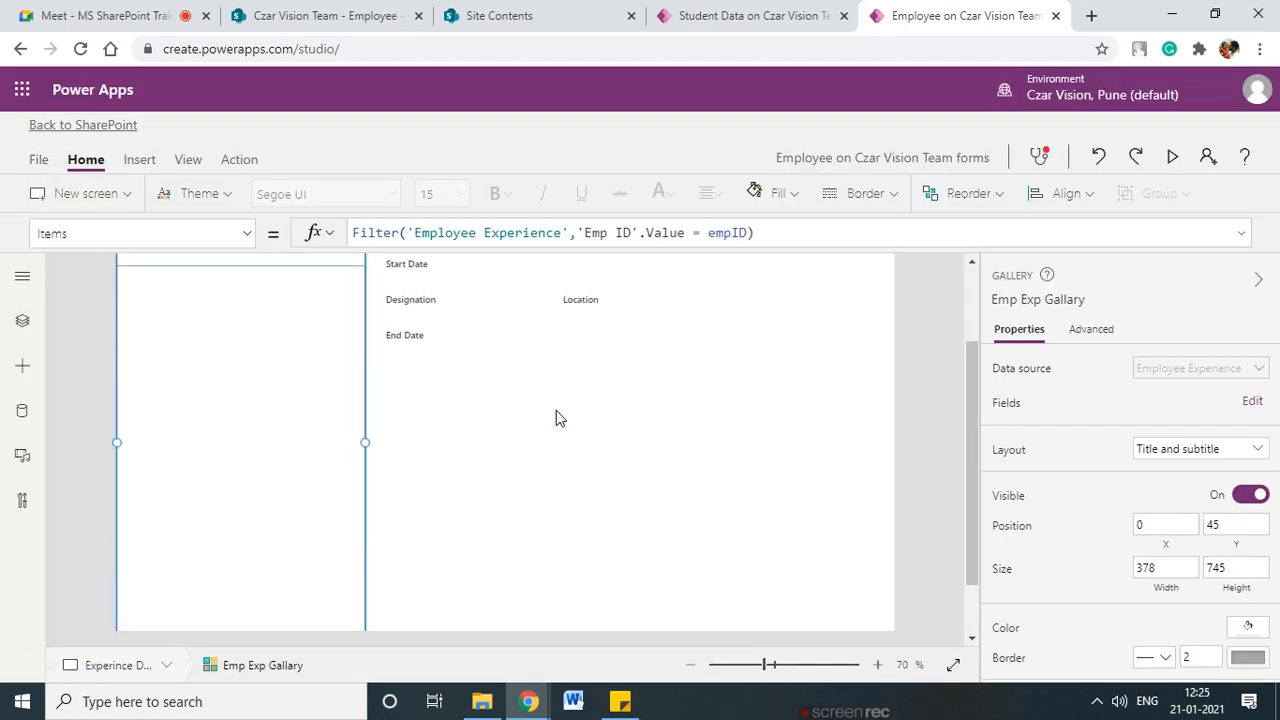
# - Preview the Experince Detail Screen on its own, then close the preview and dismiss the tip
pyautogui.scroll(2, 556, 418)
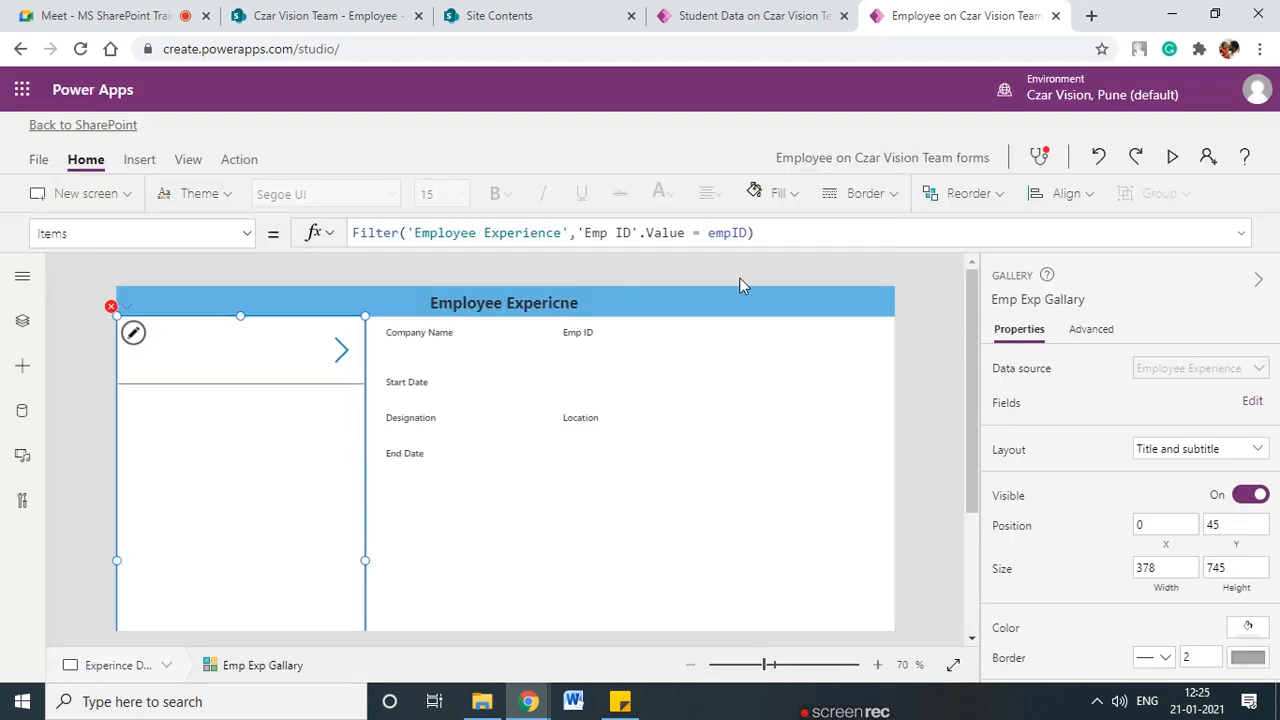
pyautogui.click(1170, 160)
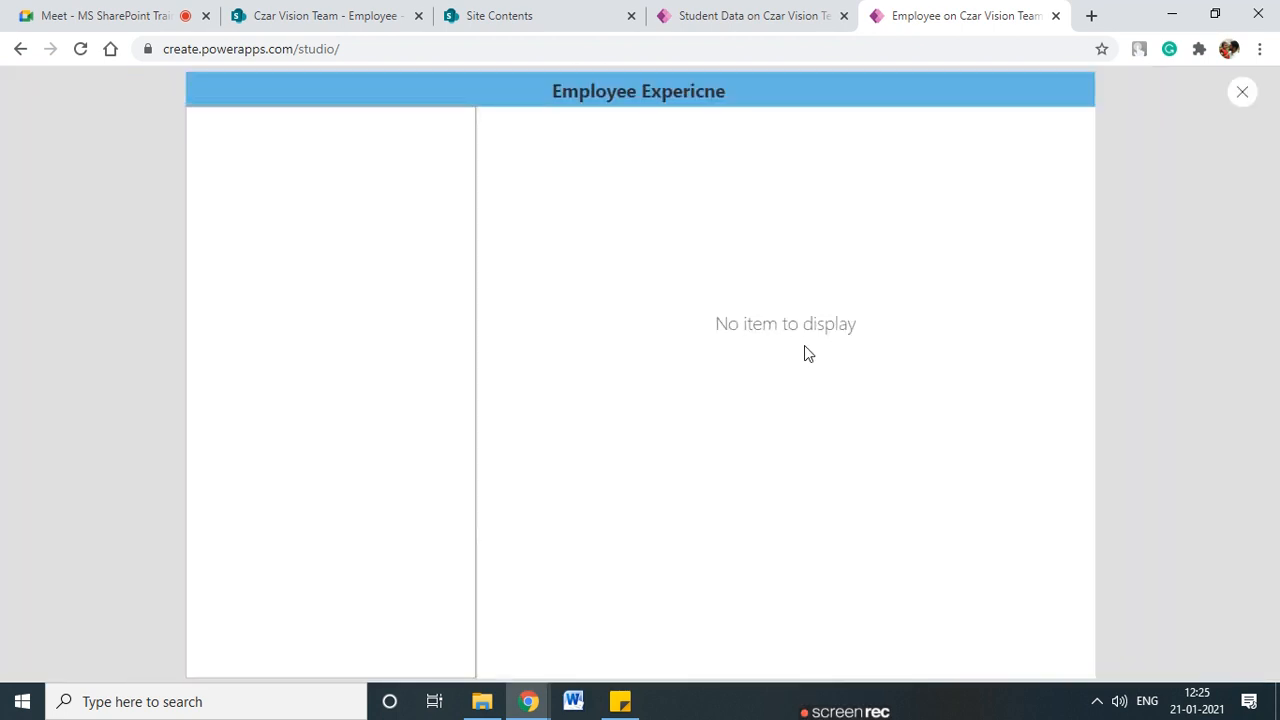
pyautogui.click(1242, 92)
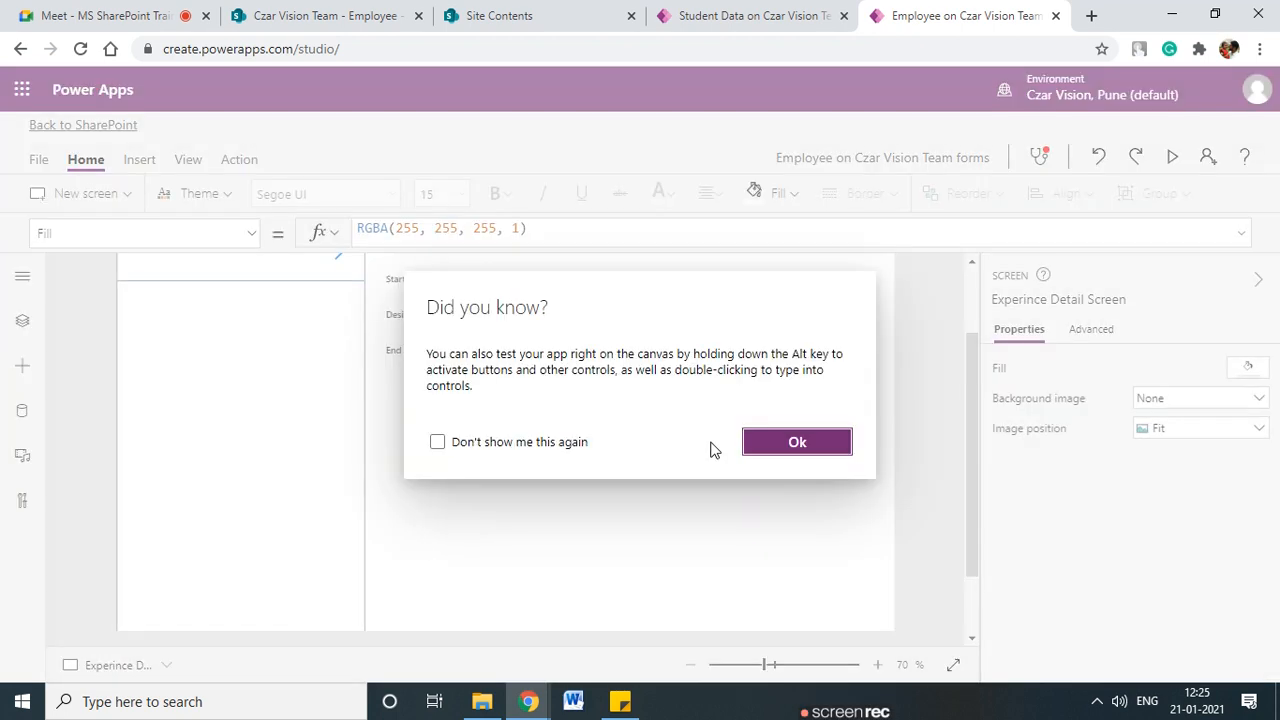
pyautogui.click(794, 453)
pyautogui.scroll(2, 400, 458)
pyautogui.scroll(-4, 400, 463)
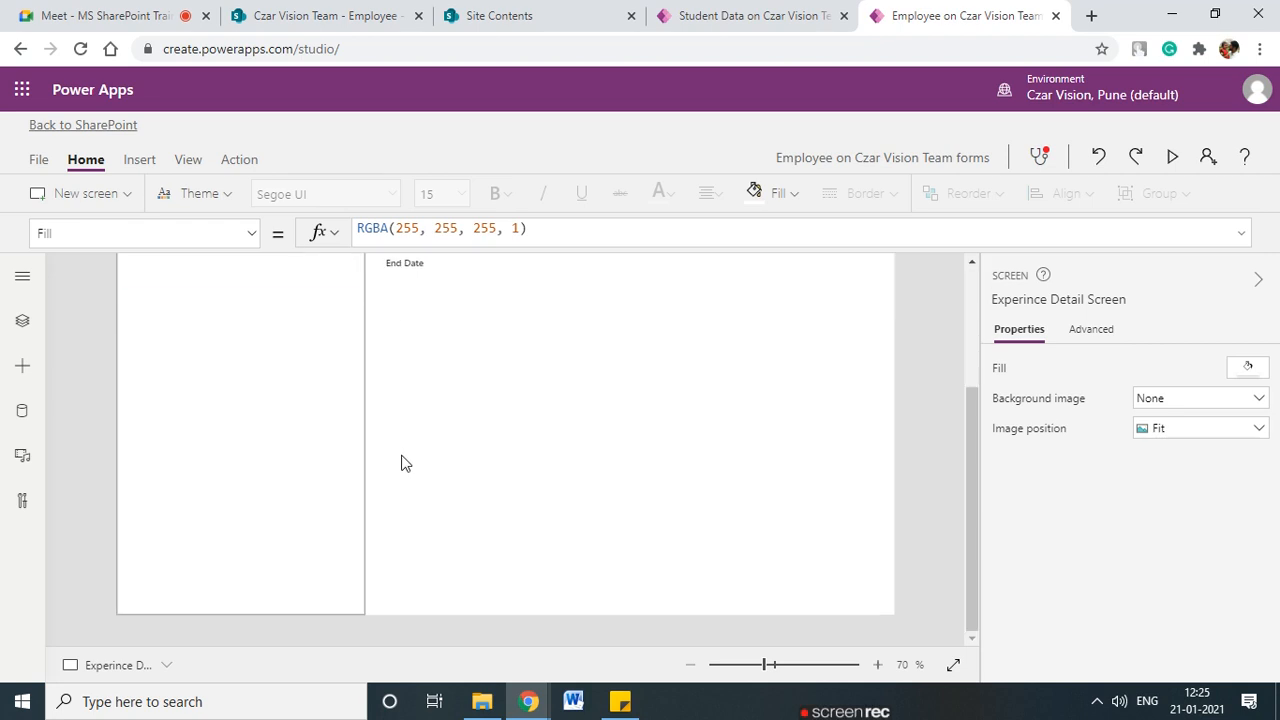
pyautogui.scroll(3, 251, 451)
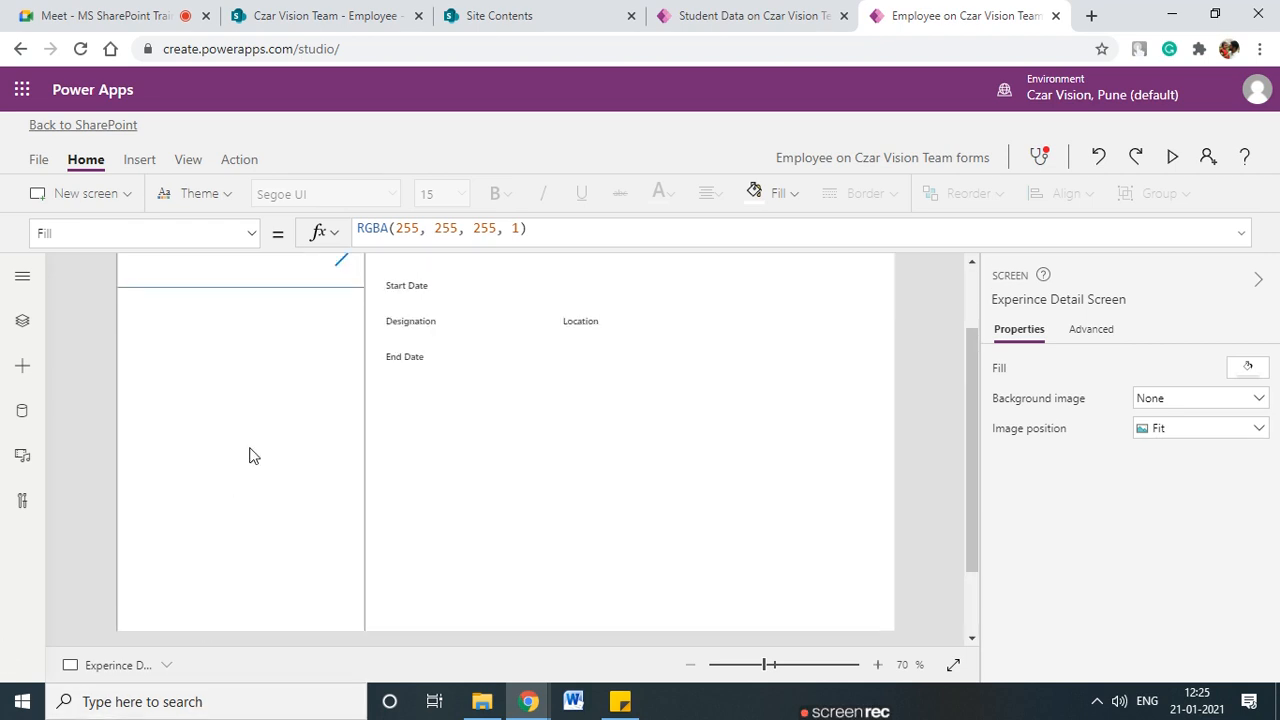
# - Preview the form from the Employee Detail Screen and open the displayed employee's experience with the Emp Experince button
pyautogui.click(163, 672)
pyautogui.click(120, 603)
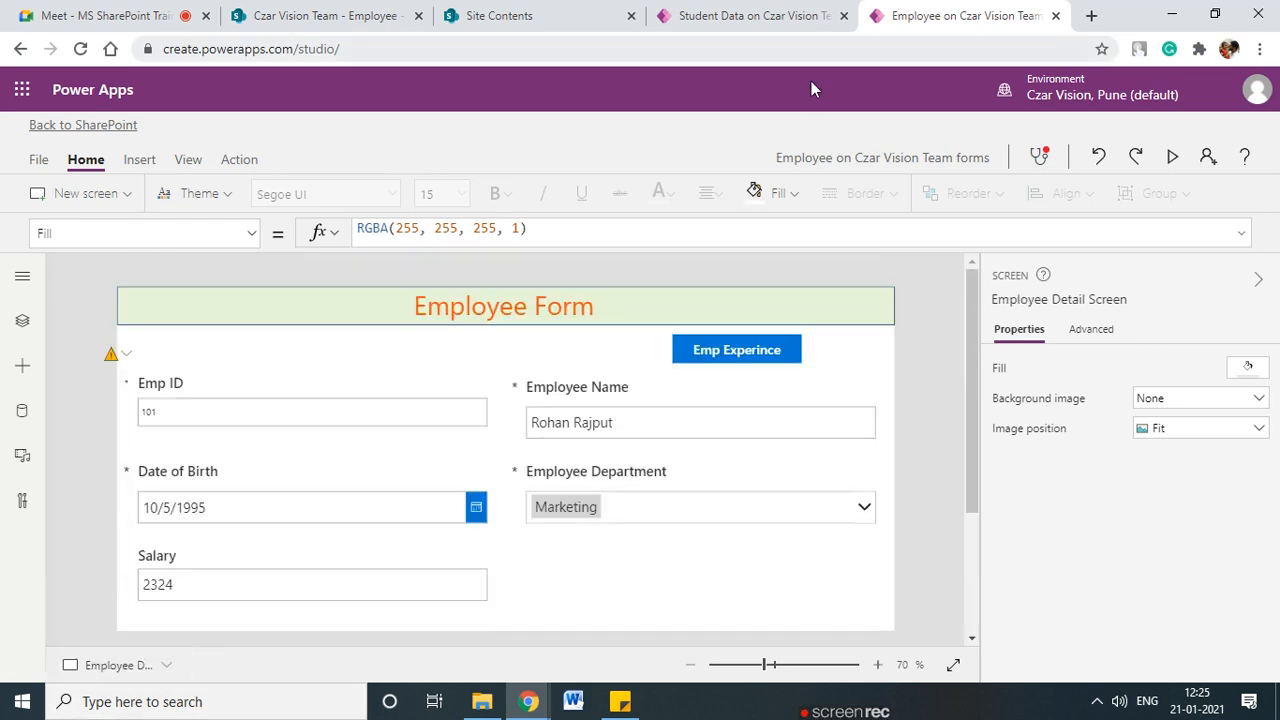
pyautogui.click(1172, 160)
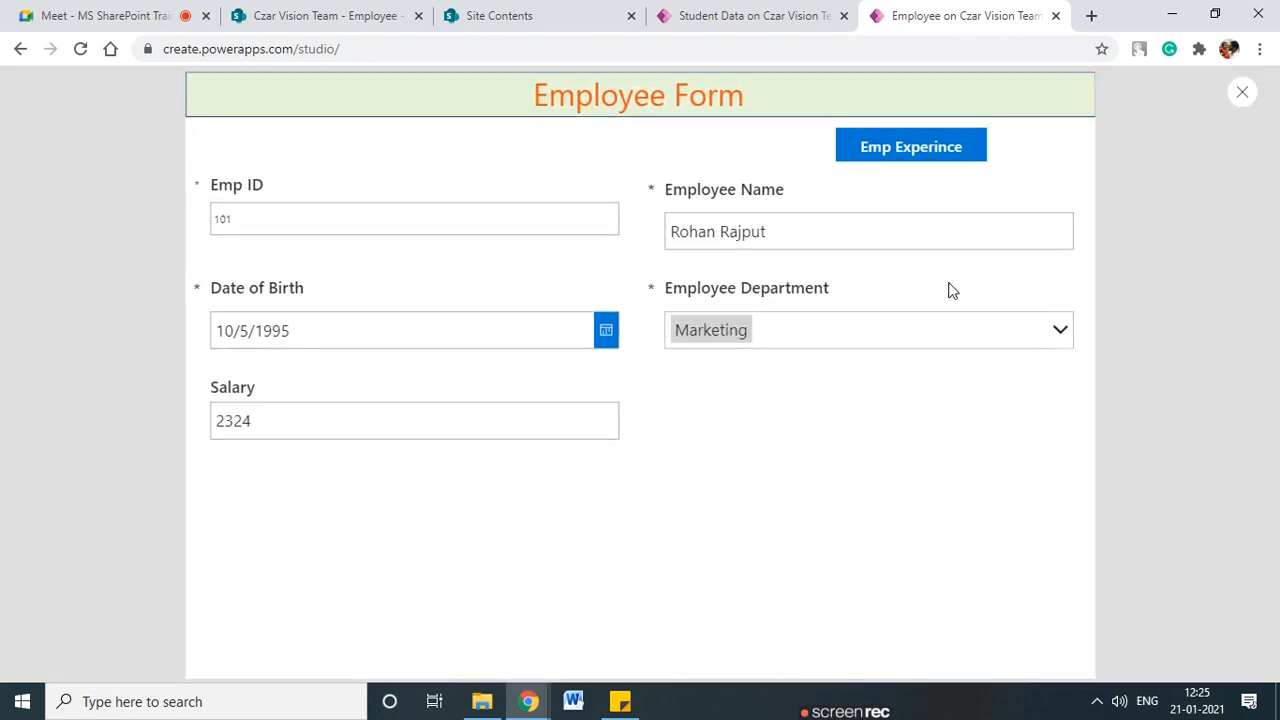
pyautogui.click(900, 150)
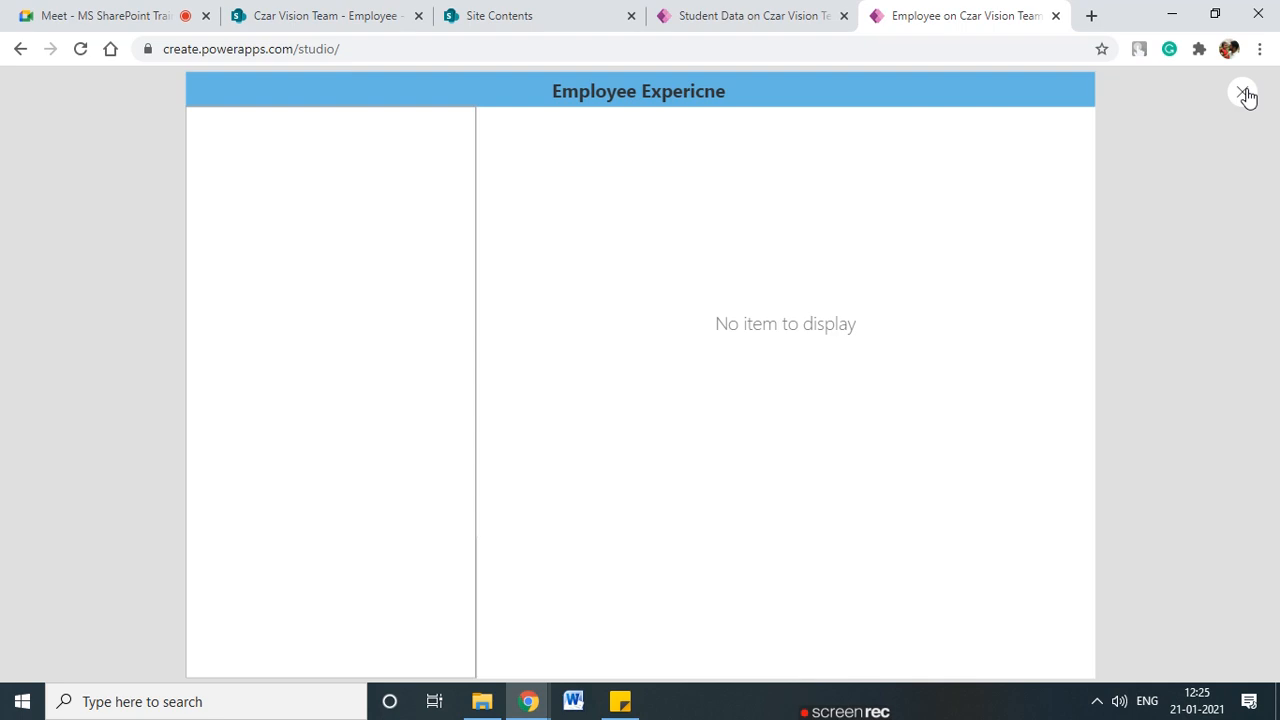
# - Leave the preview and examine the suggestions for the Student ID column in the Student Data gallery's Filter formula
pyautogui.click(727, 8)
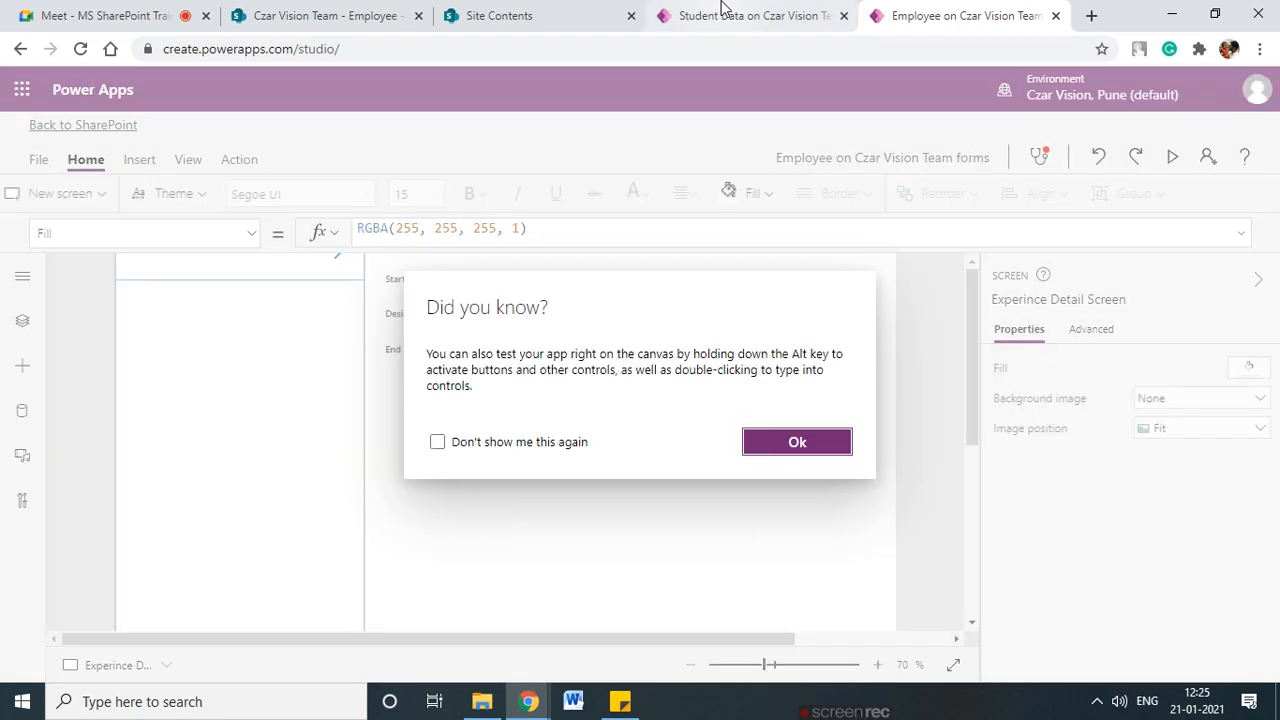
pyautogui.click(609, 232)
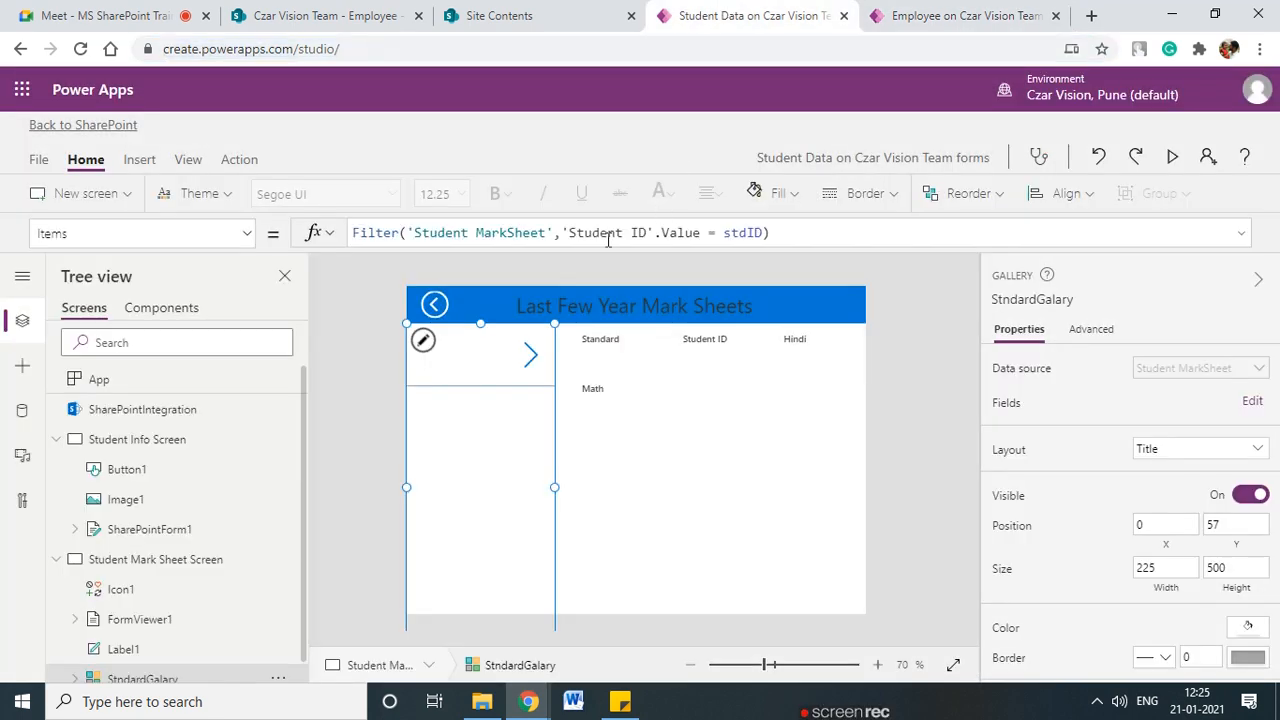
pyautogui.click(619, 236)
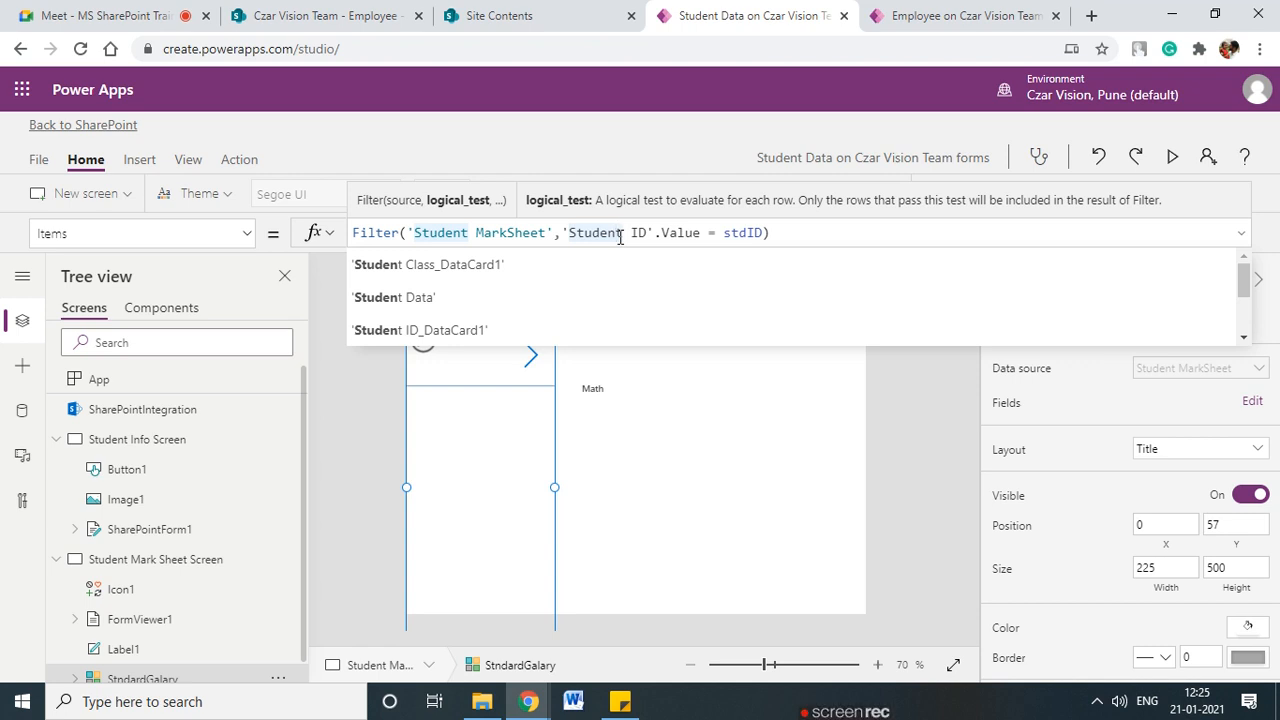
pyautogui.click(1244, 337)
pyautogui.click(1244, 337)
pyautogui.click(1245, 337)
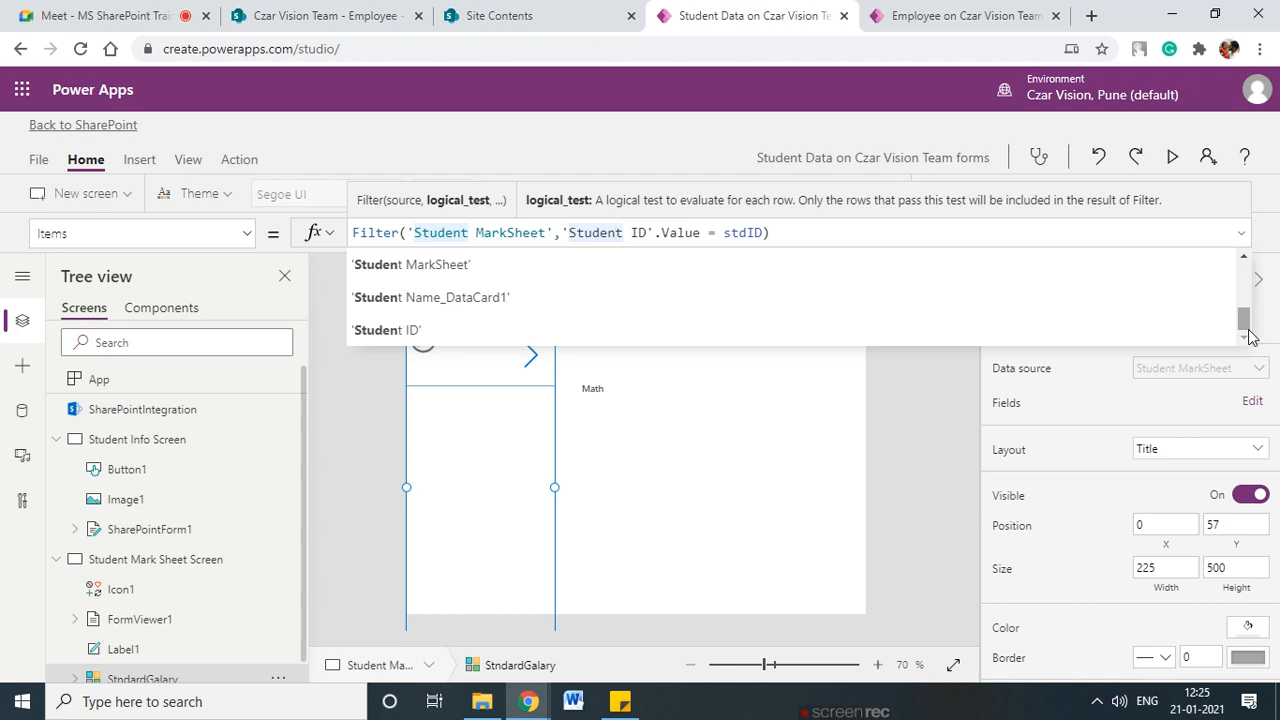
# - Return to the Employee form, dismiss the tip and try Title in place of Emp ID in the experience gallery's Filter condition
pyautogui.click(962, 15)
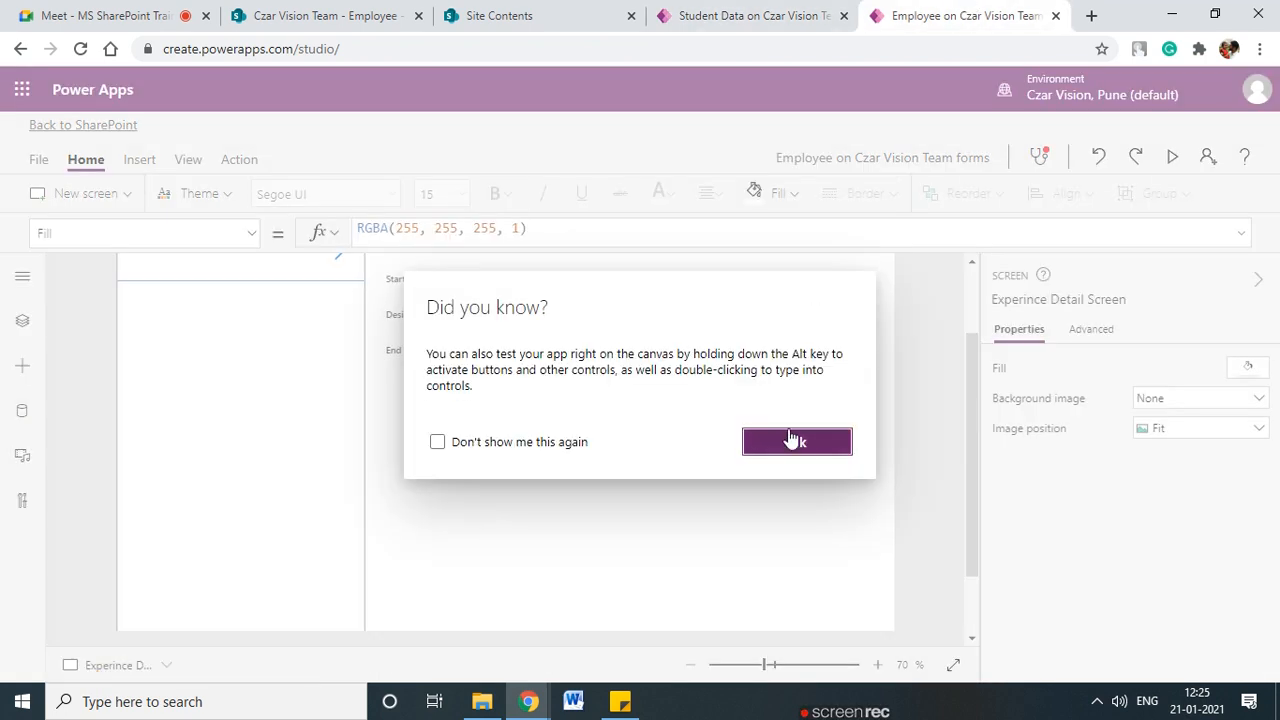
pyautogui.click(792, 440)
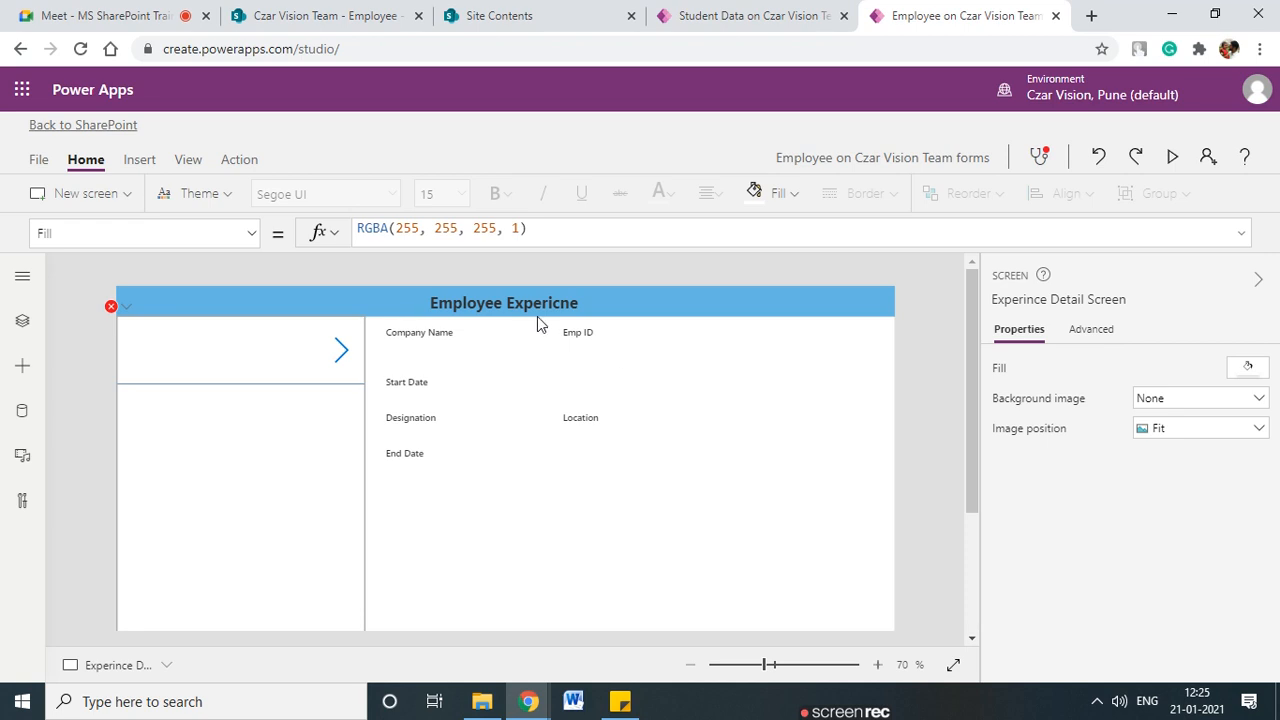
pyautogui.click(278, 540)
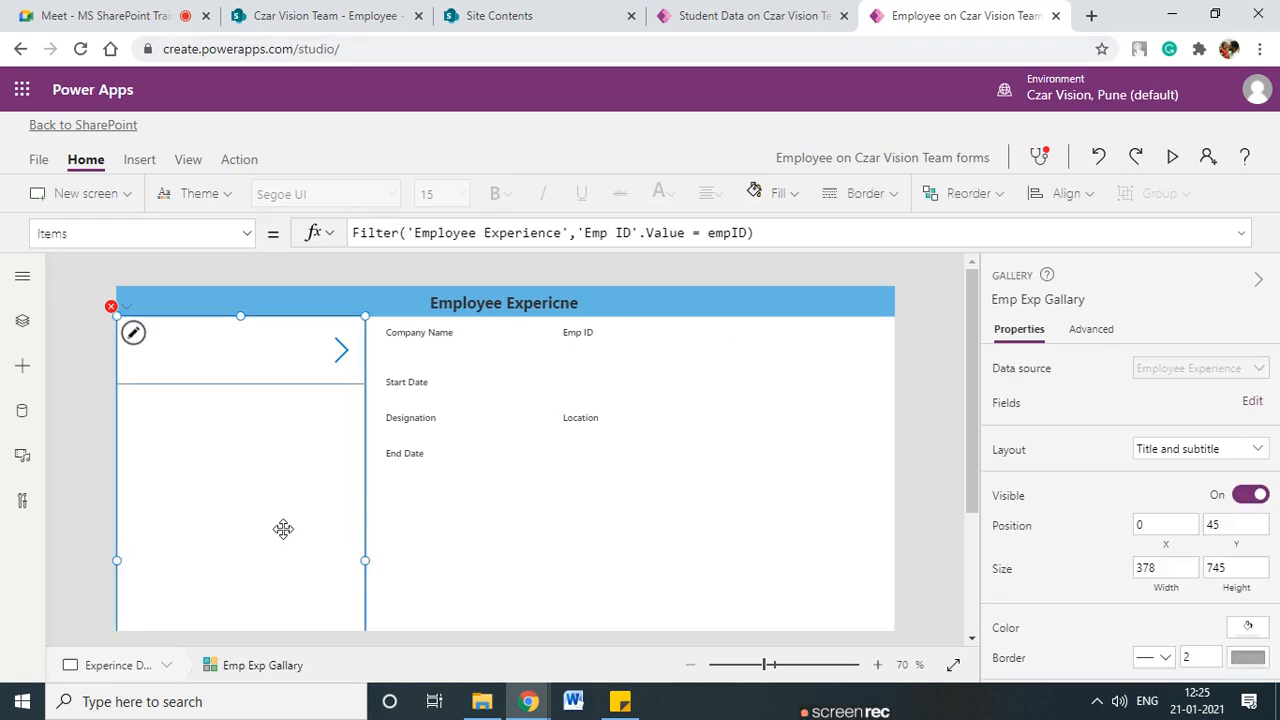
pyautogui.click(639, 232)
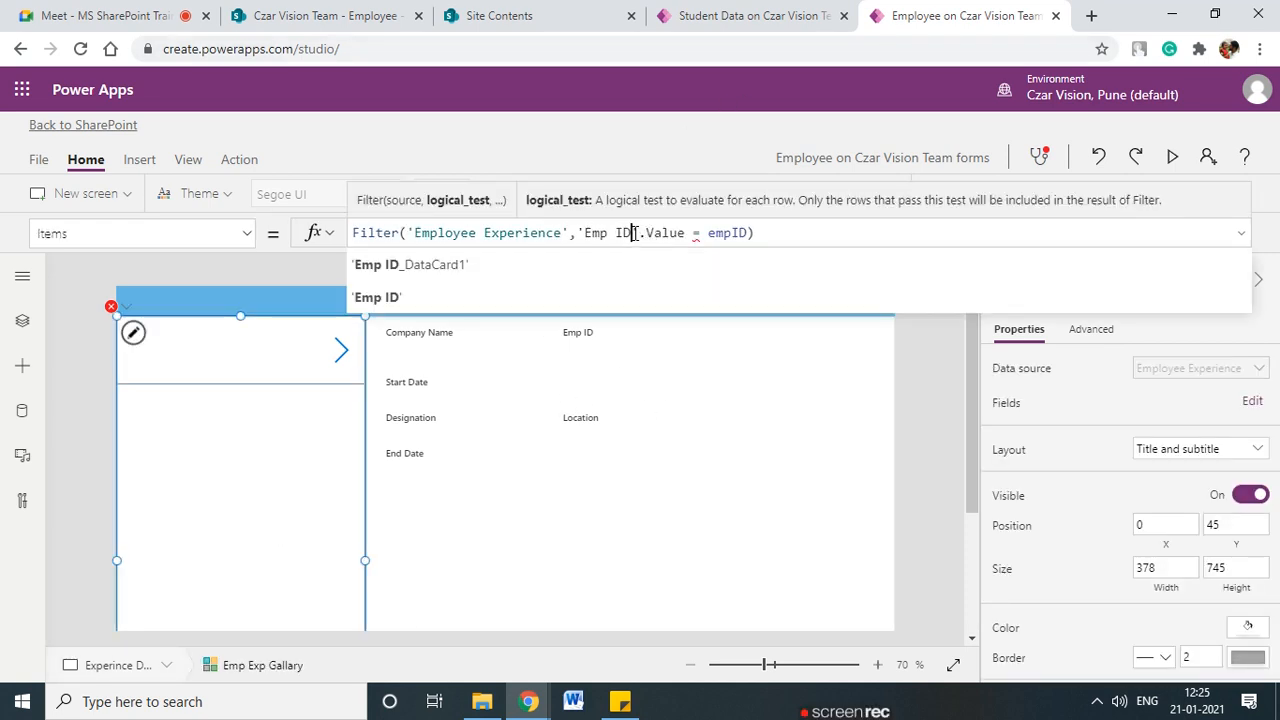
pyautogui.press('BackSpace')
pyautogui.press('BackSpace')
pyautogui.press('BackSpace')
pyautogui.press('BackSpace')
pyautogui.press('BackSpace')
pyautogui.press('BackSpace')
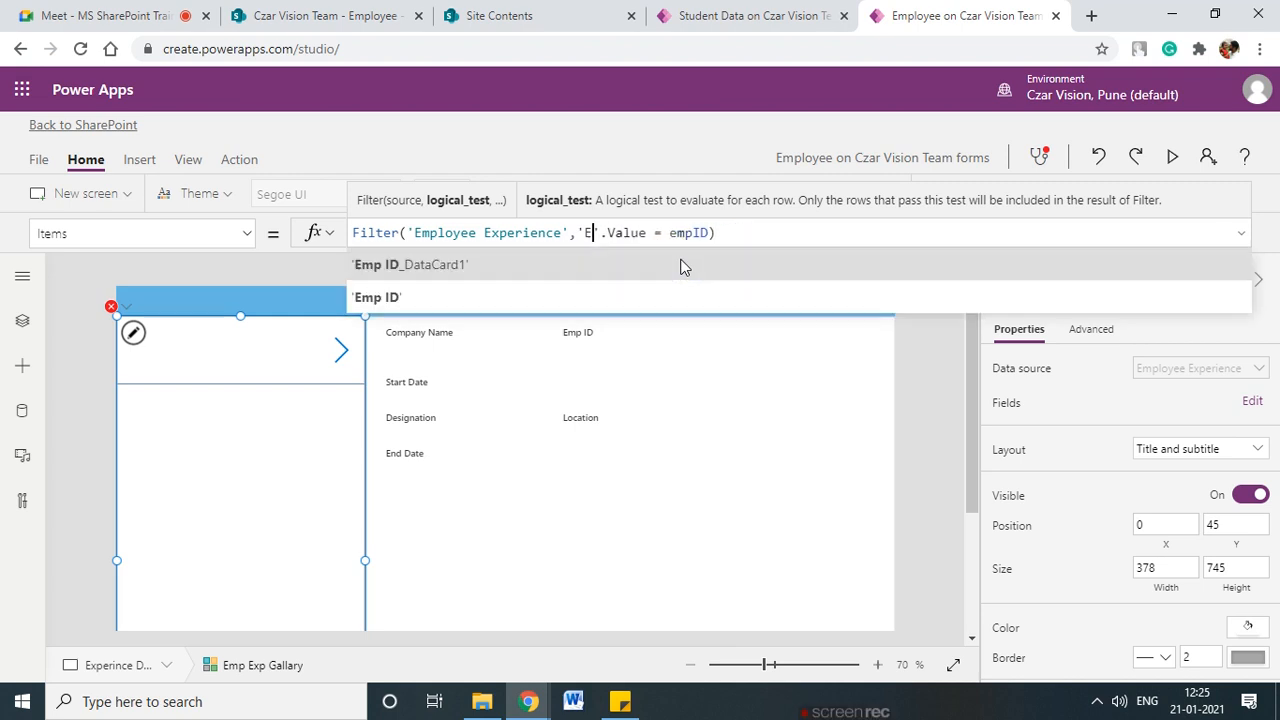
pyautogui.write('Ti')
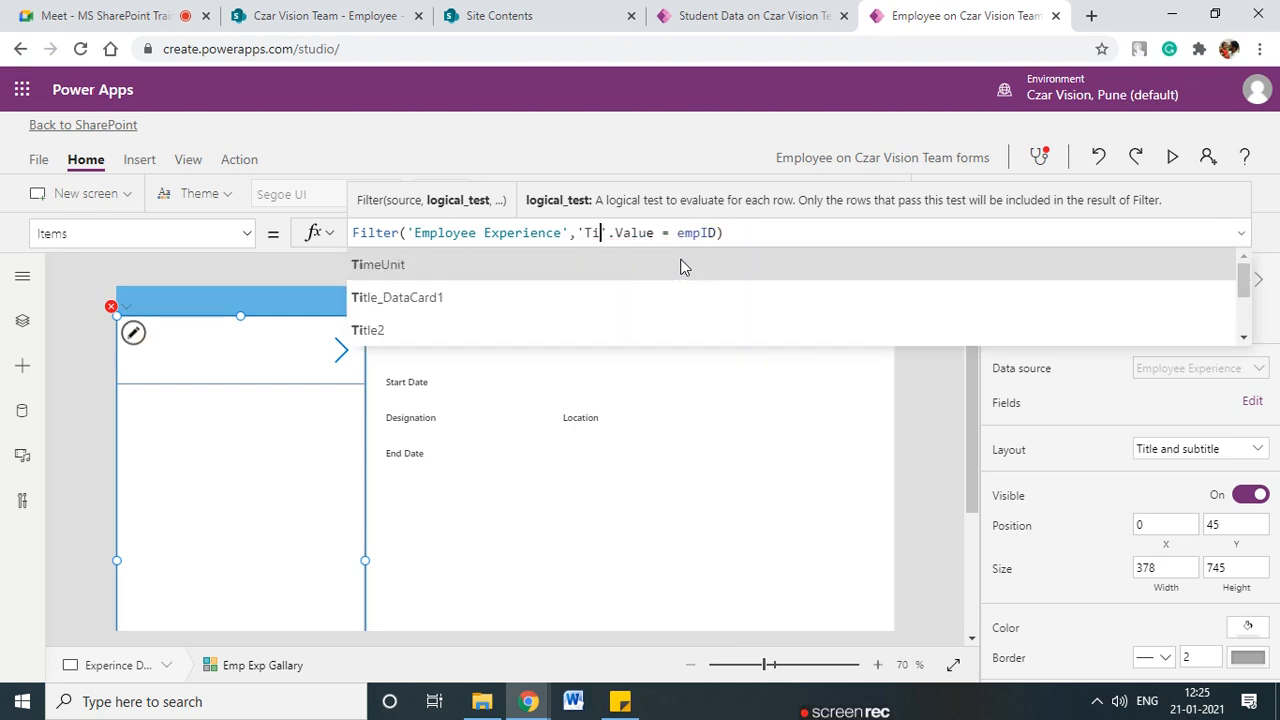
pyautogui.write('t')
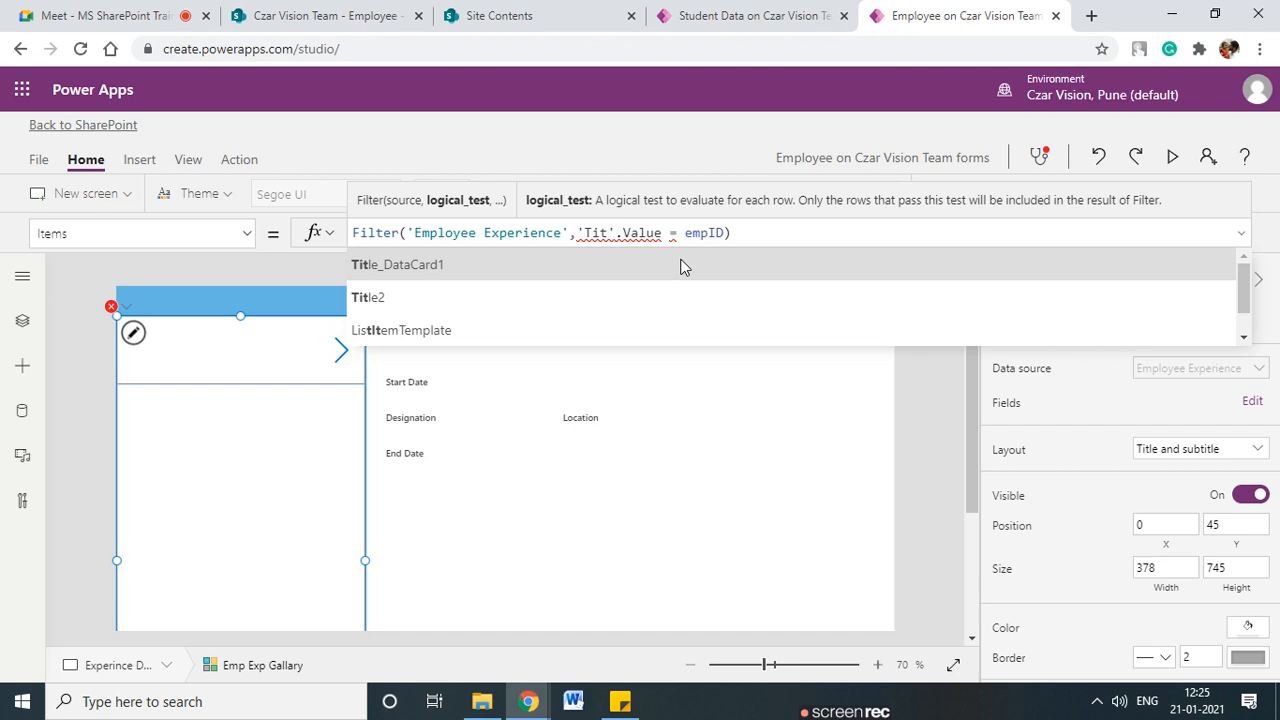
pyautogui.write('lr')
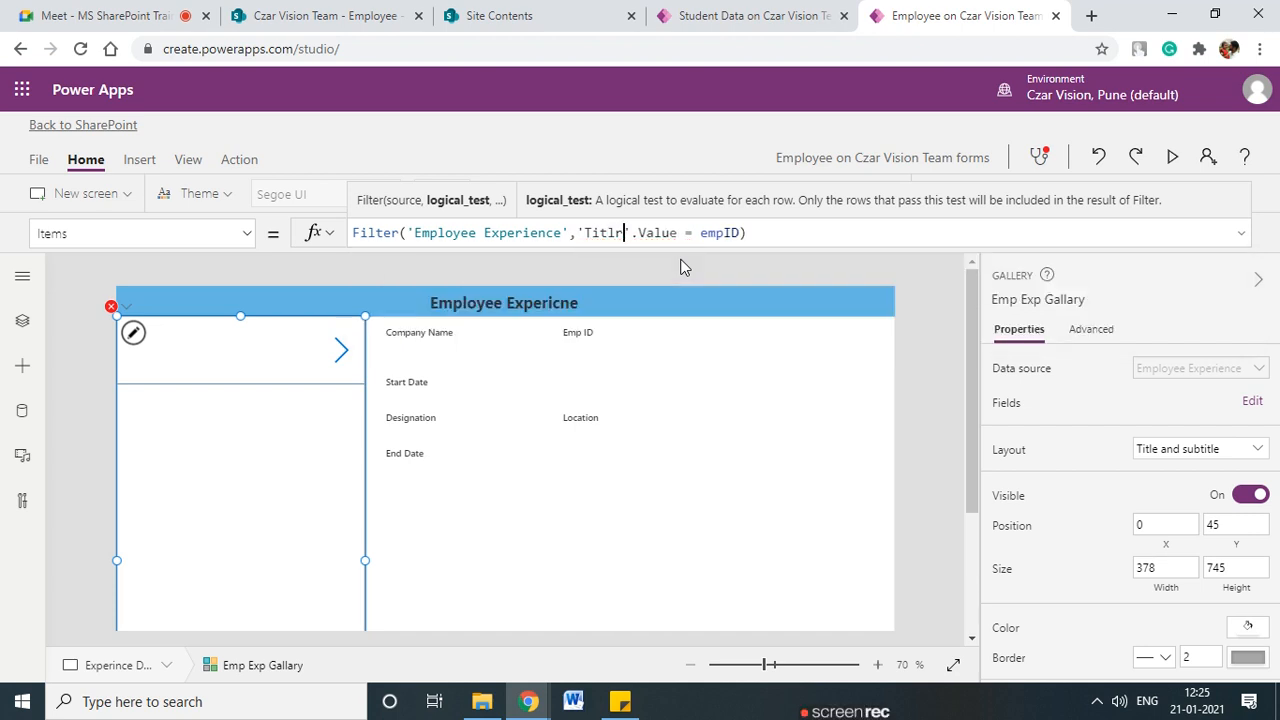
pyautogui.press('BackSpace')
pyautogui.write('e')
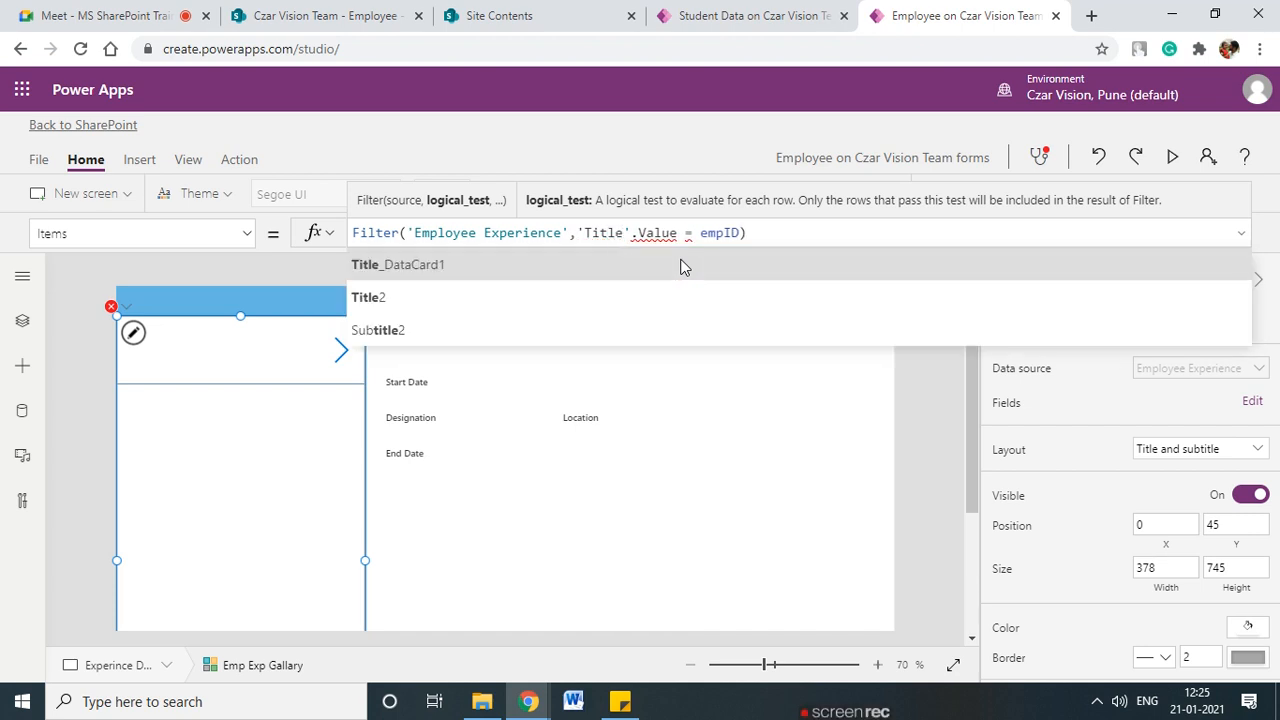
# - Replace Title with the suggested 'Emp ID' column in the experience gallery's Filter condition, keeping .Value = empID
pyautogui.press('BackSpace')
pyautogui.press('BackSpace')
pyautogui.press('BackSpace')
pyautogui.press('BackSpace')
pyautogui.press('BackSpace')
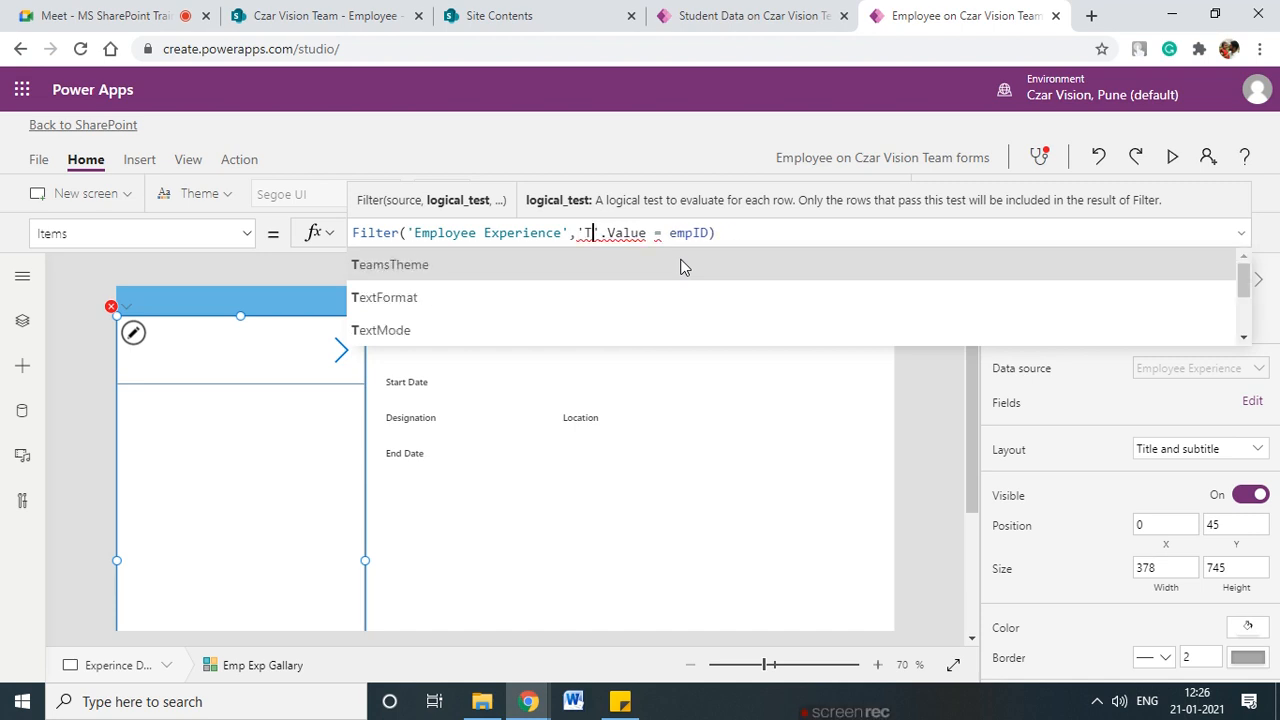
pyautogui.write('Emp')
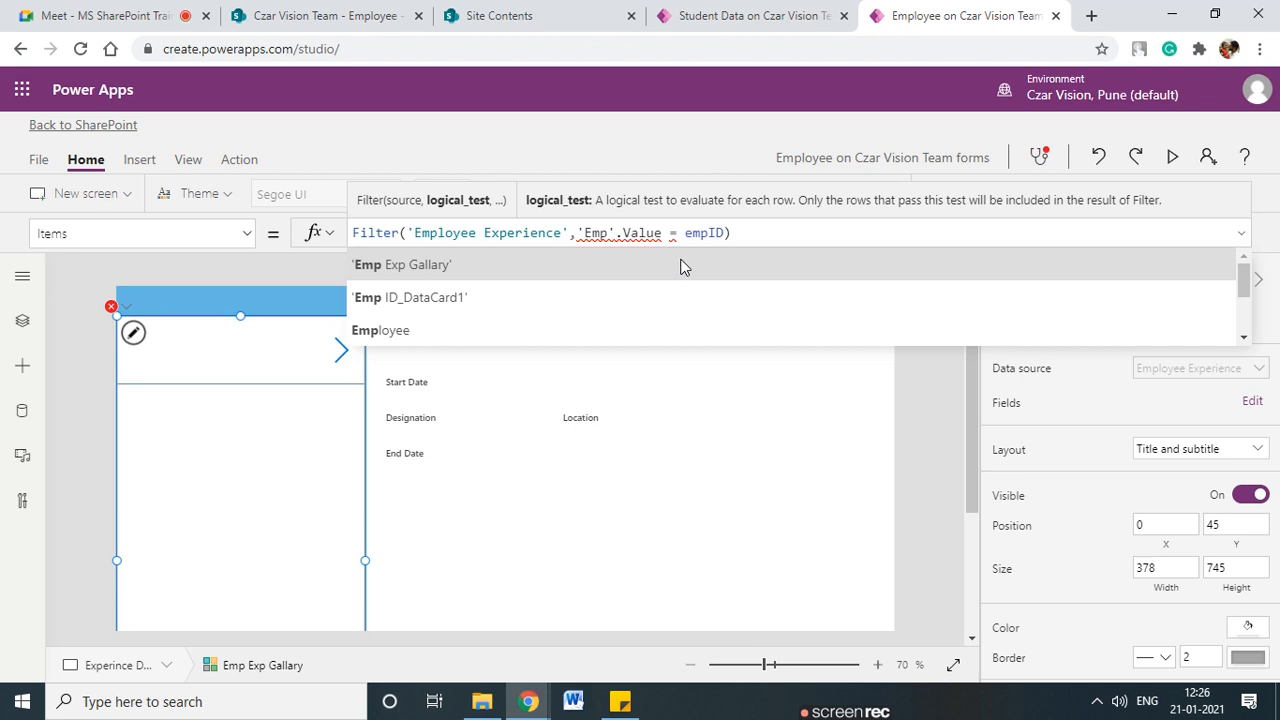
pyautogui.write(' ID')
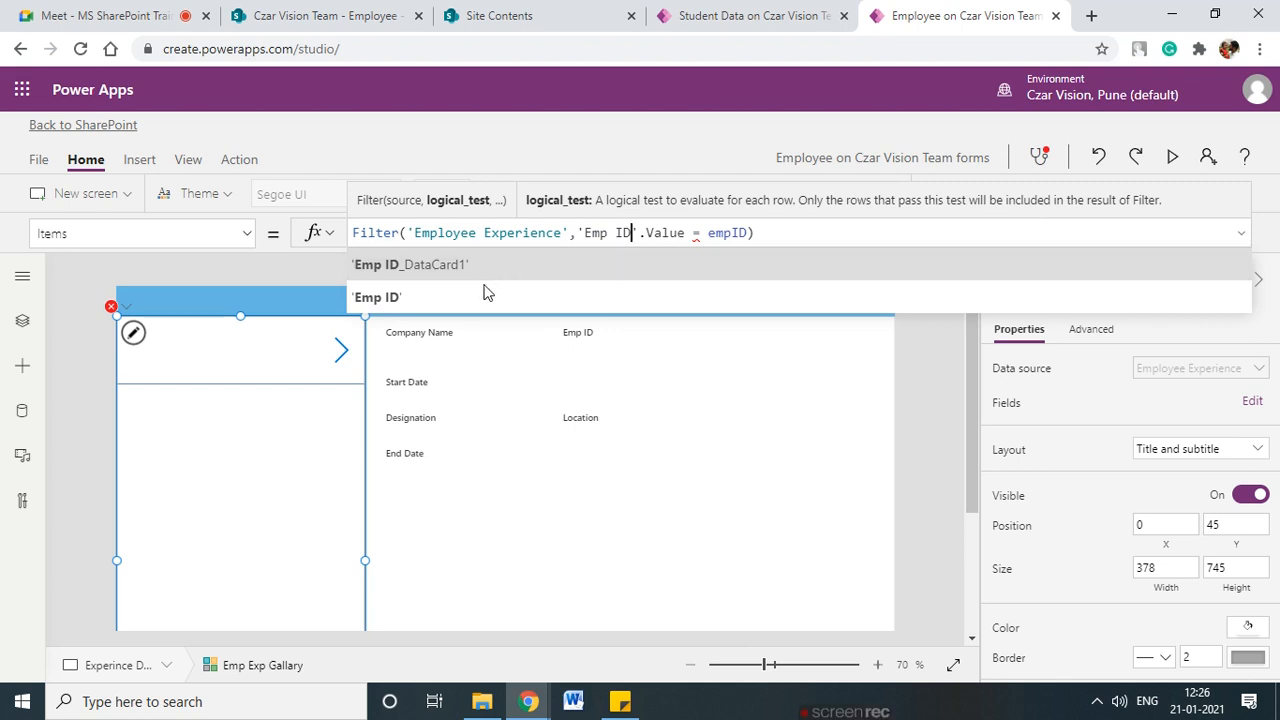
pyautogui.click(418, 303)
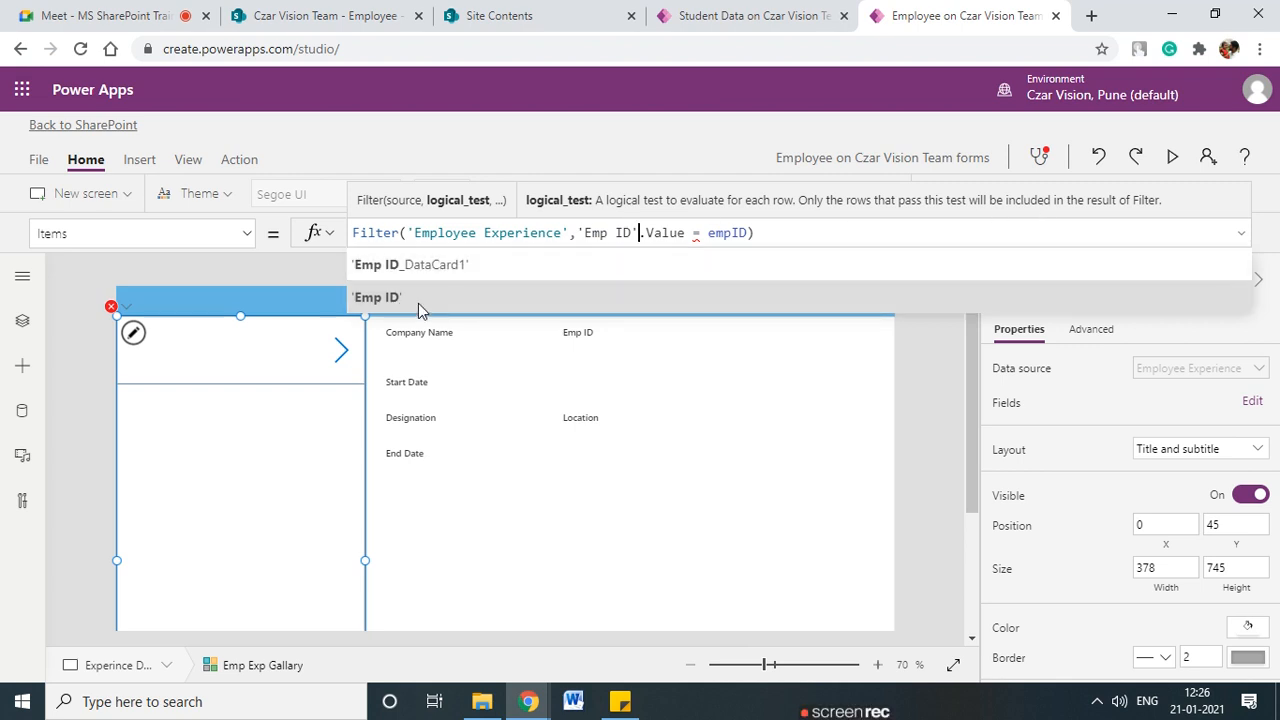
# - Re-enter the experience gallery's Filter condition without spaces as 'Emp ID'.Value=empID, comparing it with the Student Data gallery's formula
pyautogui.click(693, 235)
pyautogui.doubleClick(733, 231)
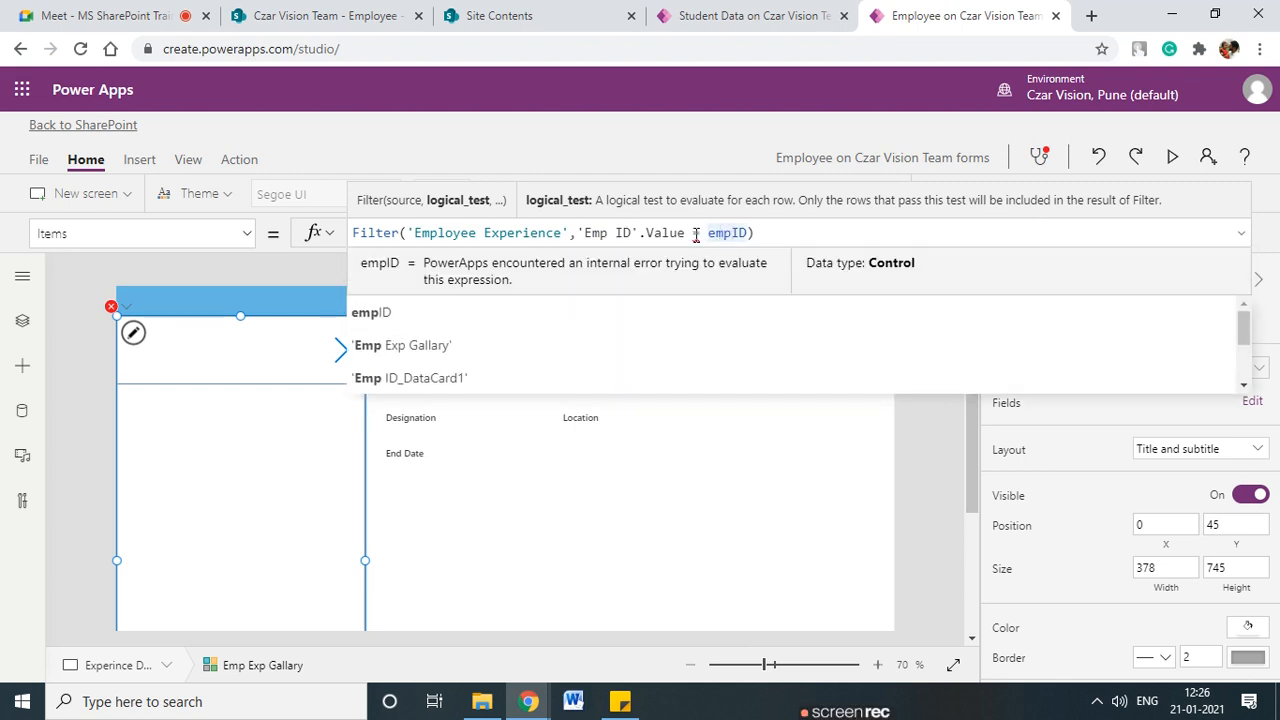
pyautogui.click(433, 308)
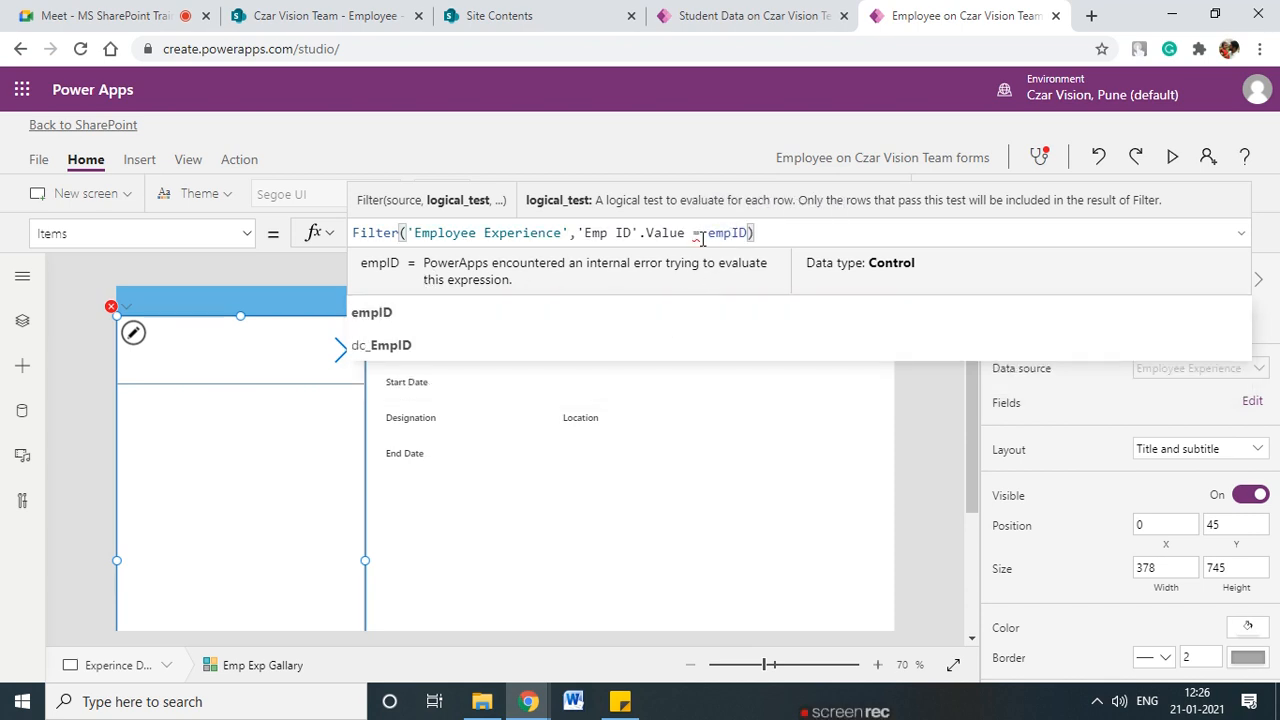
pyautogui.click(703, 238)
pyautogui.press('BackSpace')
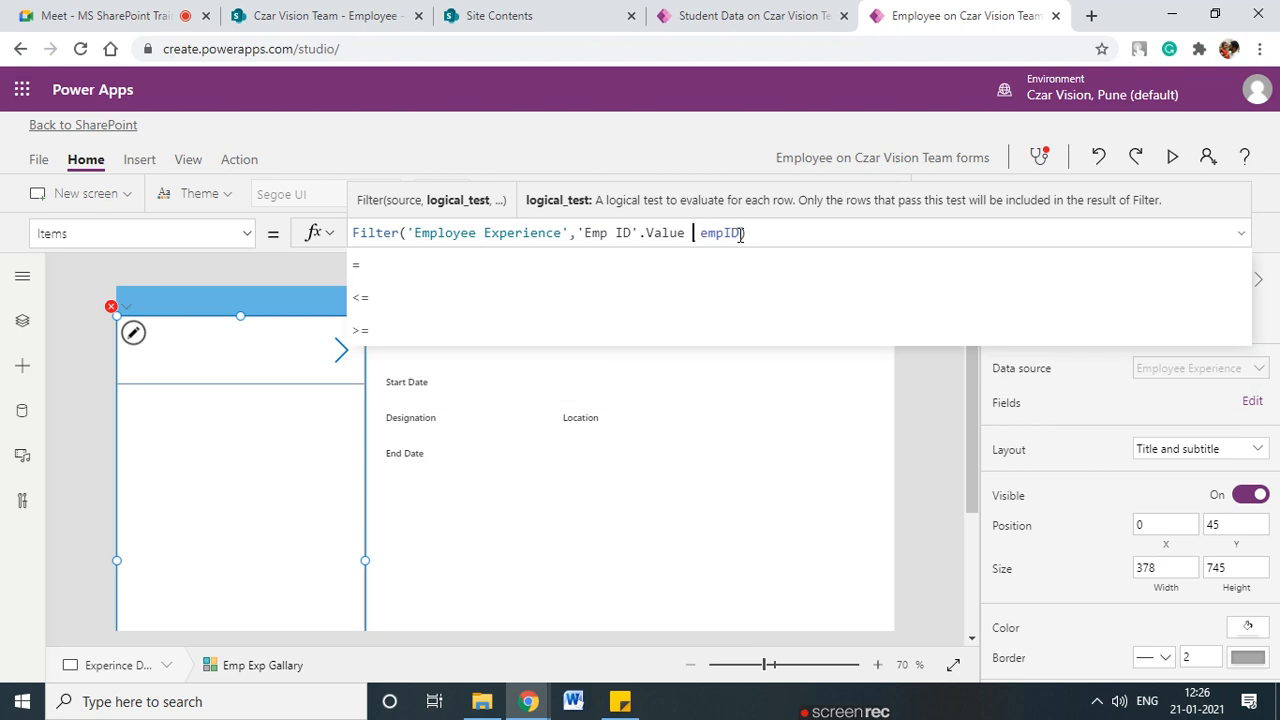
pyautogui.write('=')
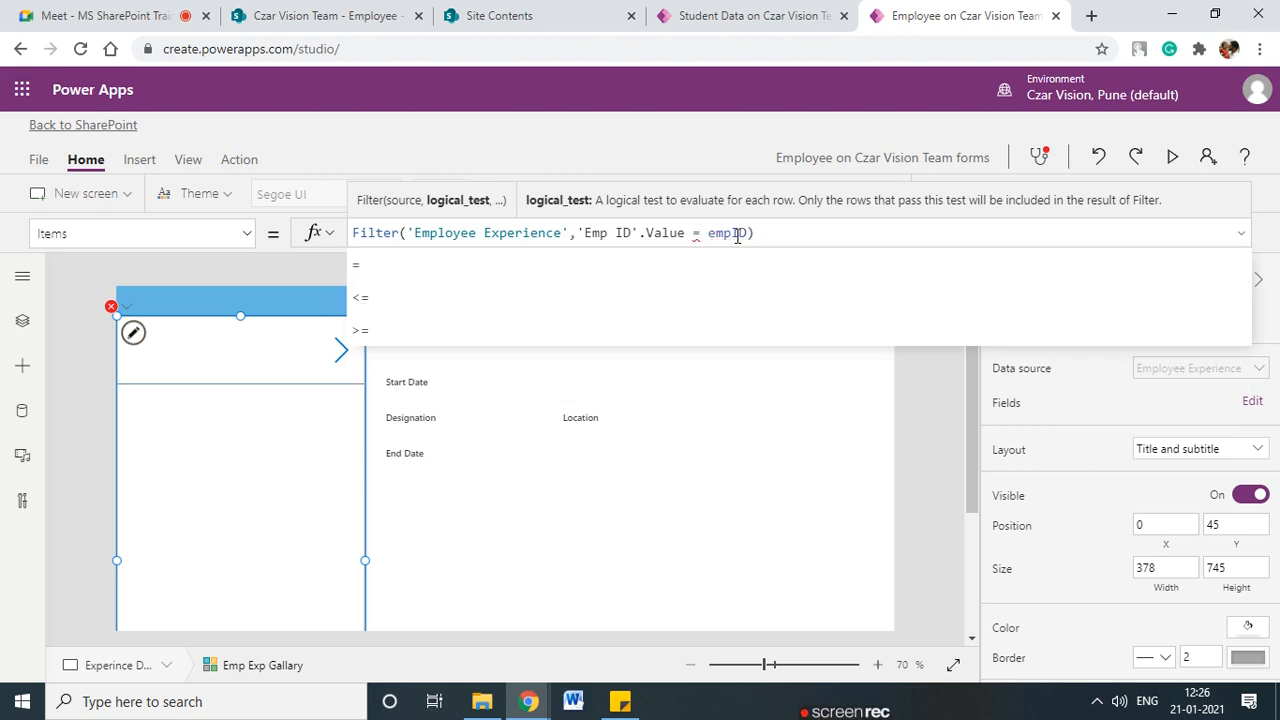
pyautogui.press('BackSpace')
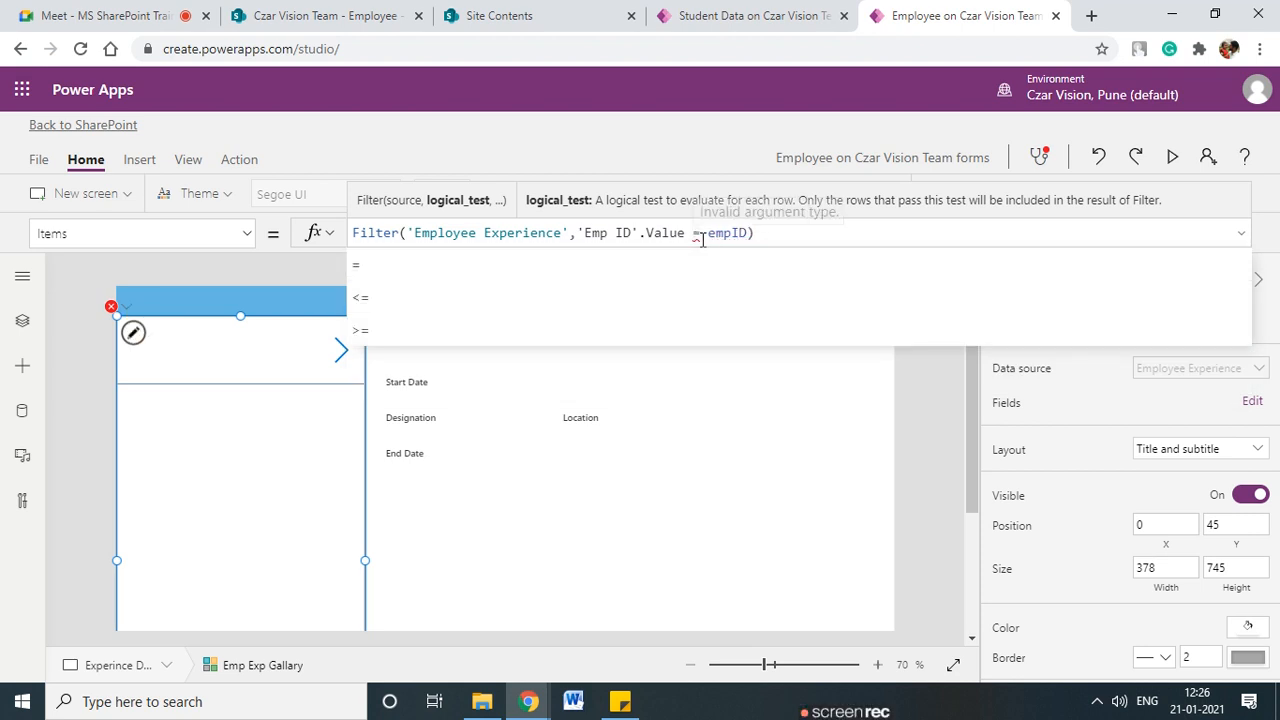
pyautogui.press('BackSpace')
pyautogui.write('=')
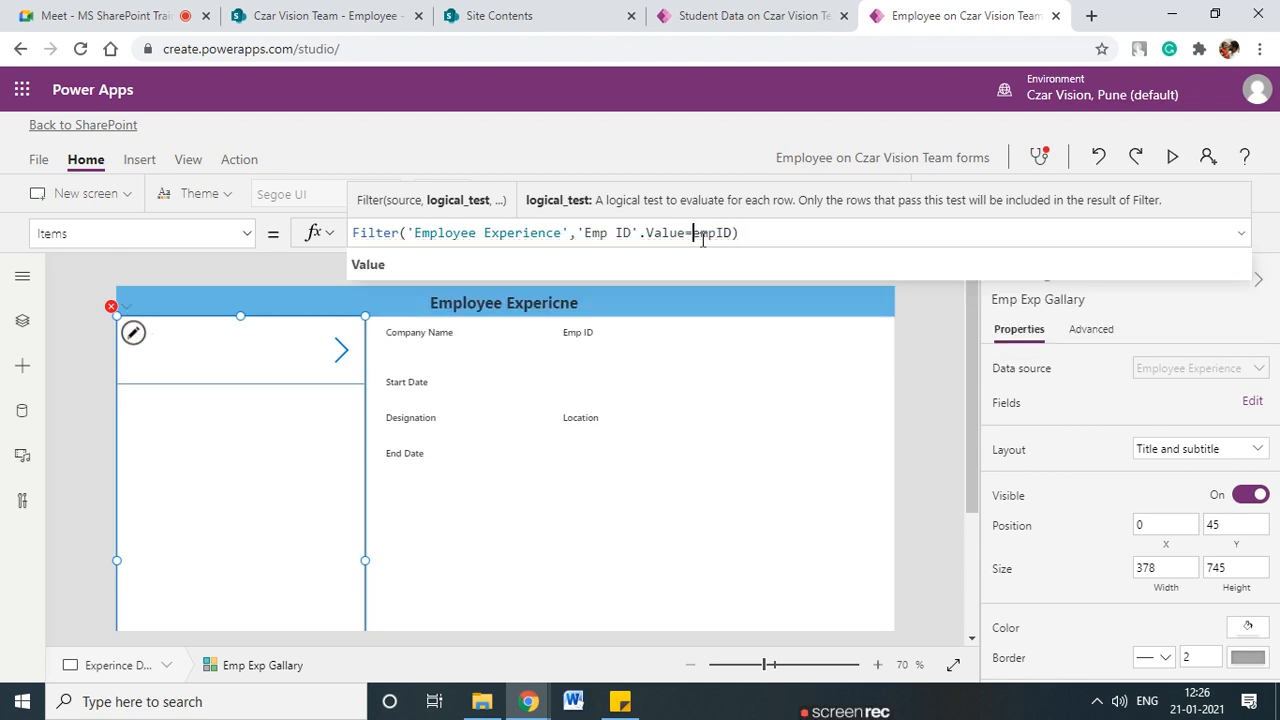
pyautogui.click(760, 12)
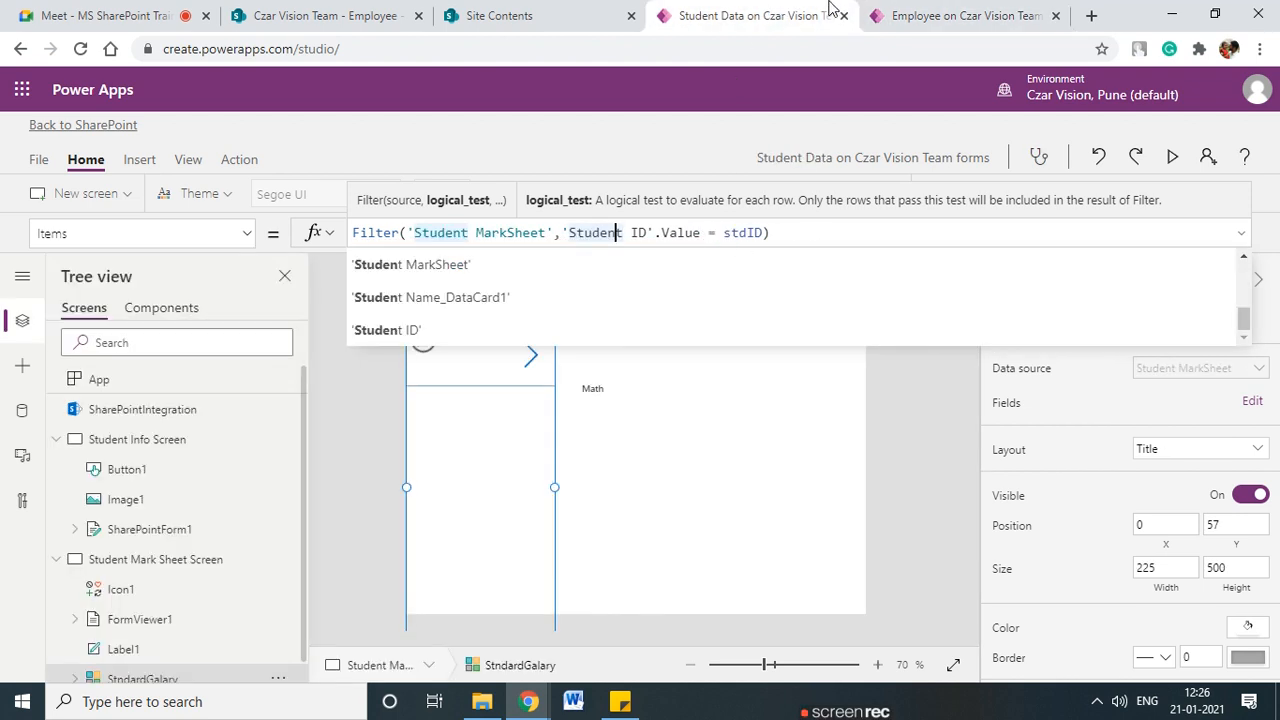
pyautogui.click(965, 12)
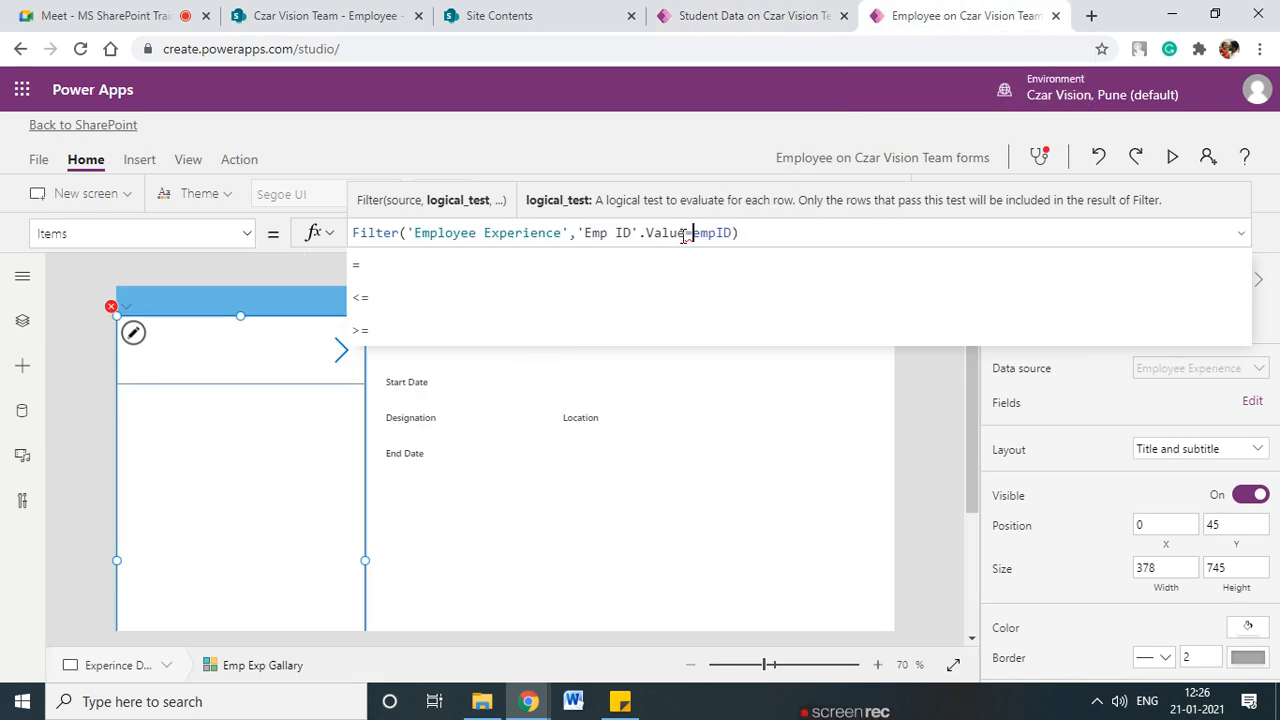
pyautogui.click(920, 394)
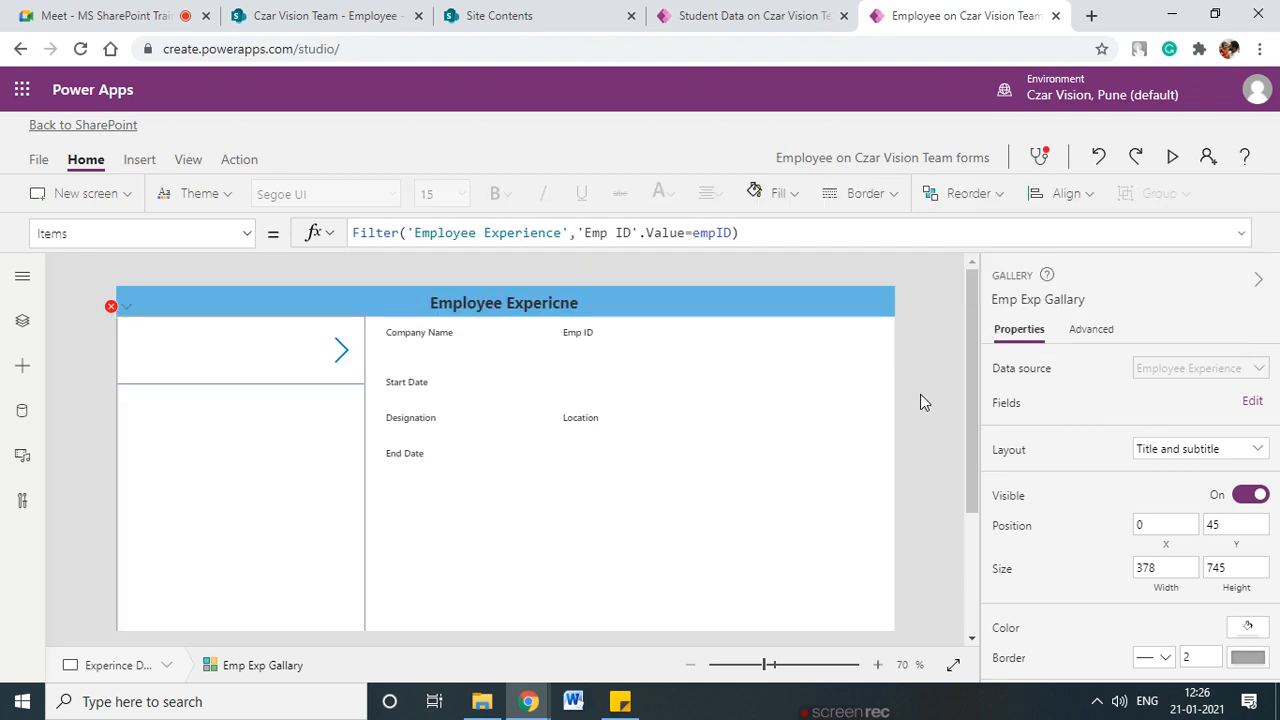
# - In the SharePoint Employee list, reload the page, test the Emp Experince button on employee 101's form and close the form
pyautogui.click(462, 10)
pyautogui.click(320, 15)
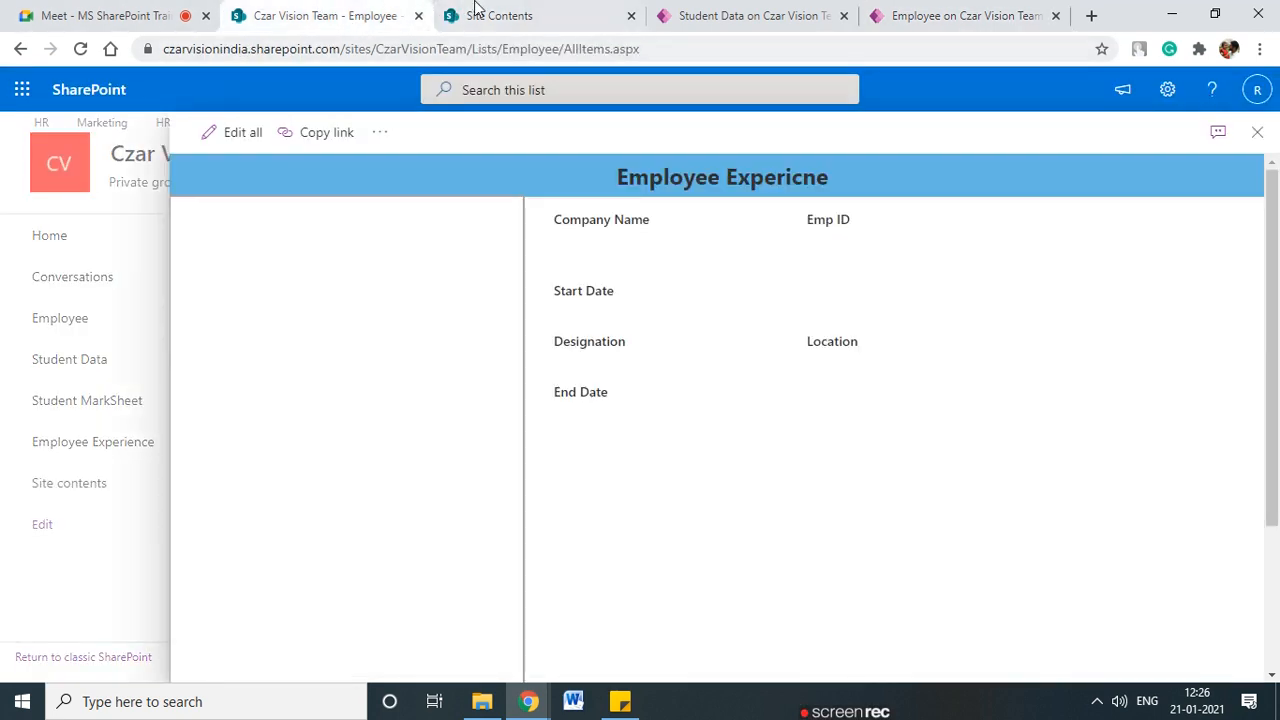
pyautogui.click(1256, 132)
pyautogui.click(80, 48)
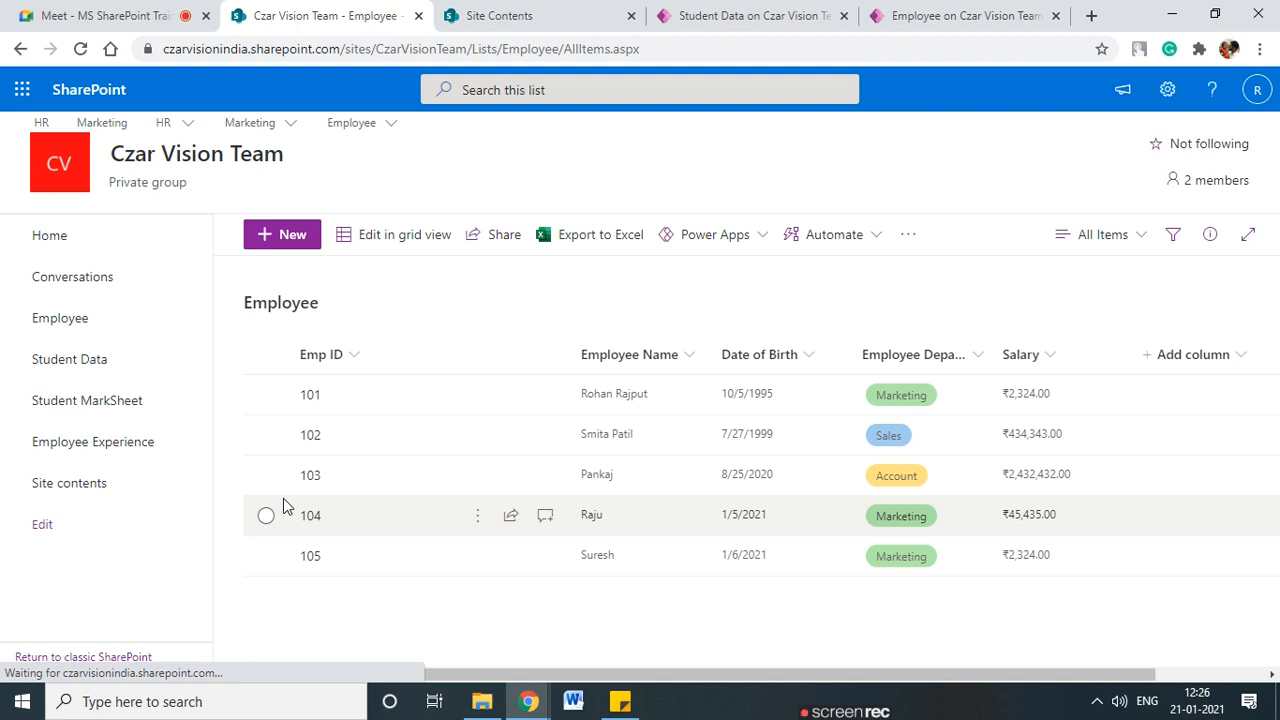
pyautogui.click(283, 500)
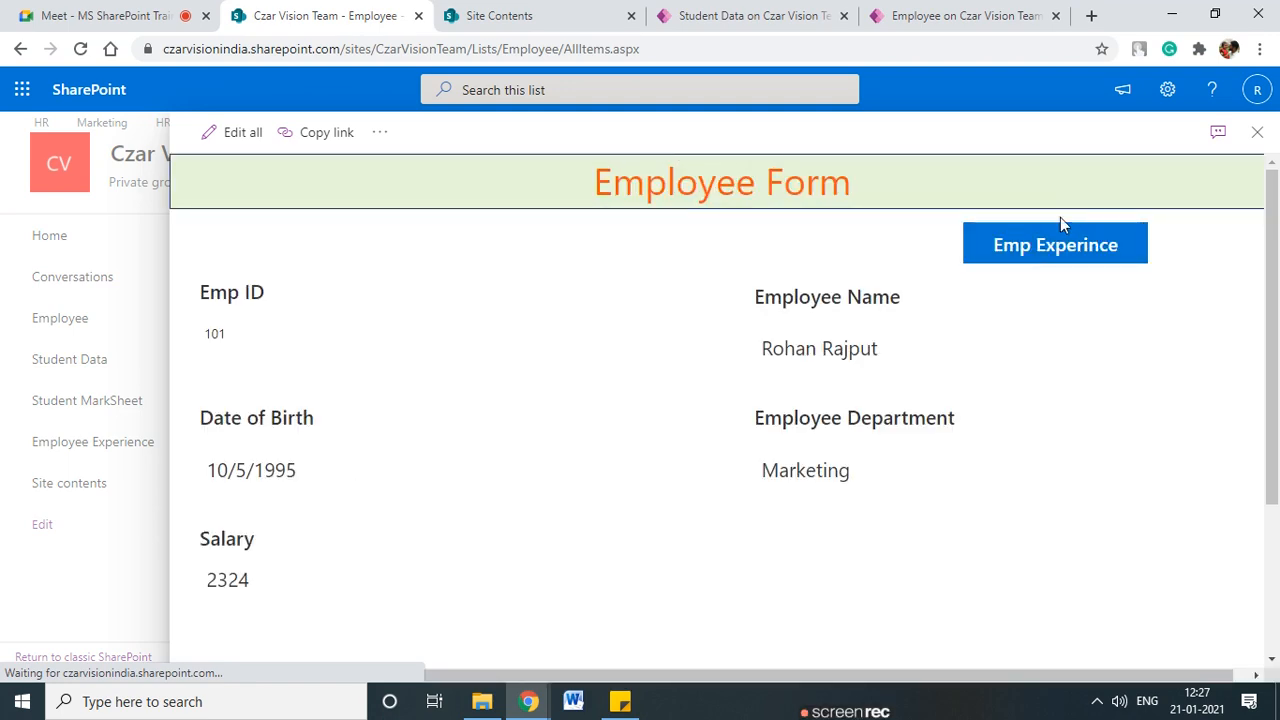
pyautogui.click(1057, 247)
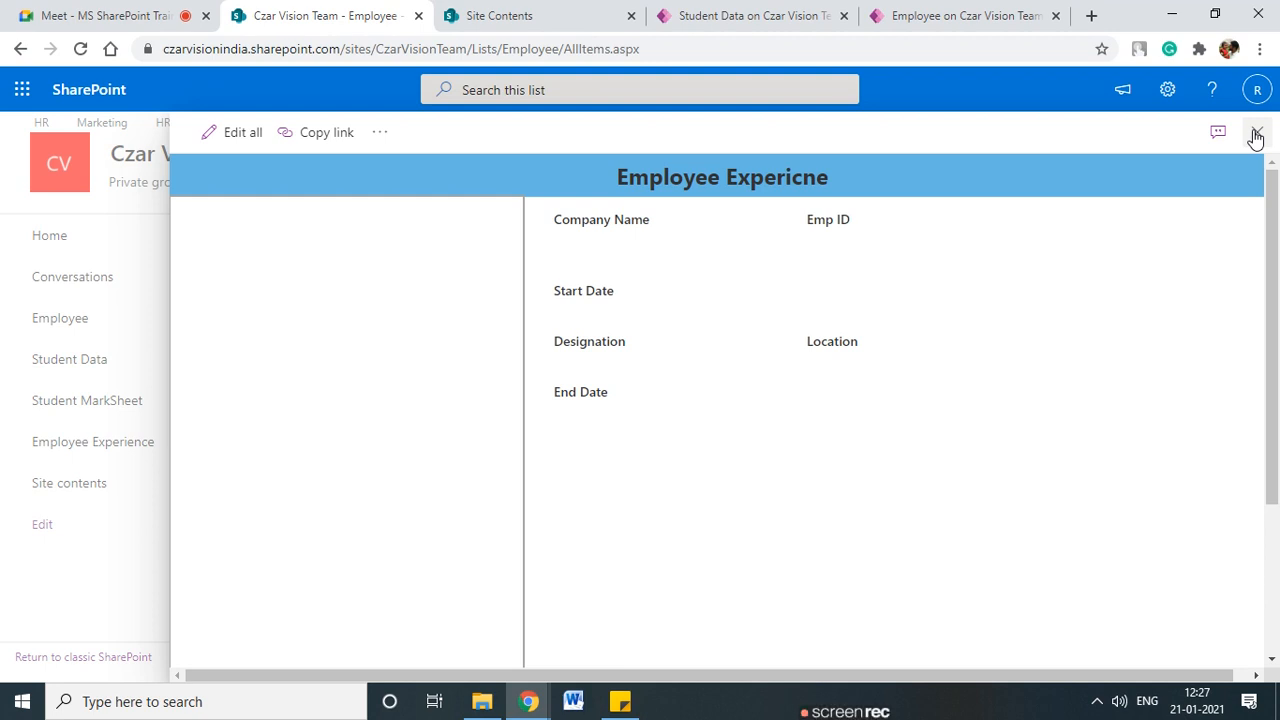
pyautogui.click(1256, 137)
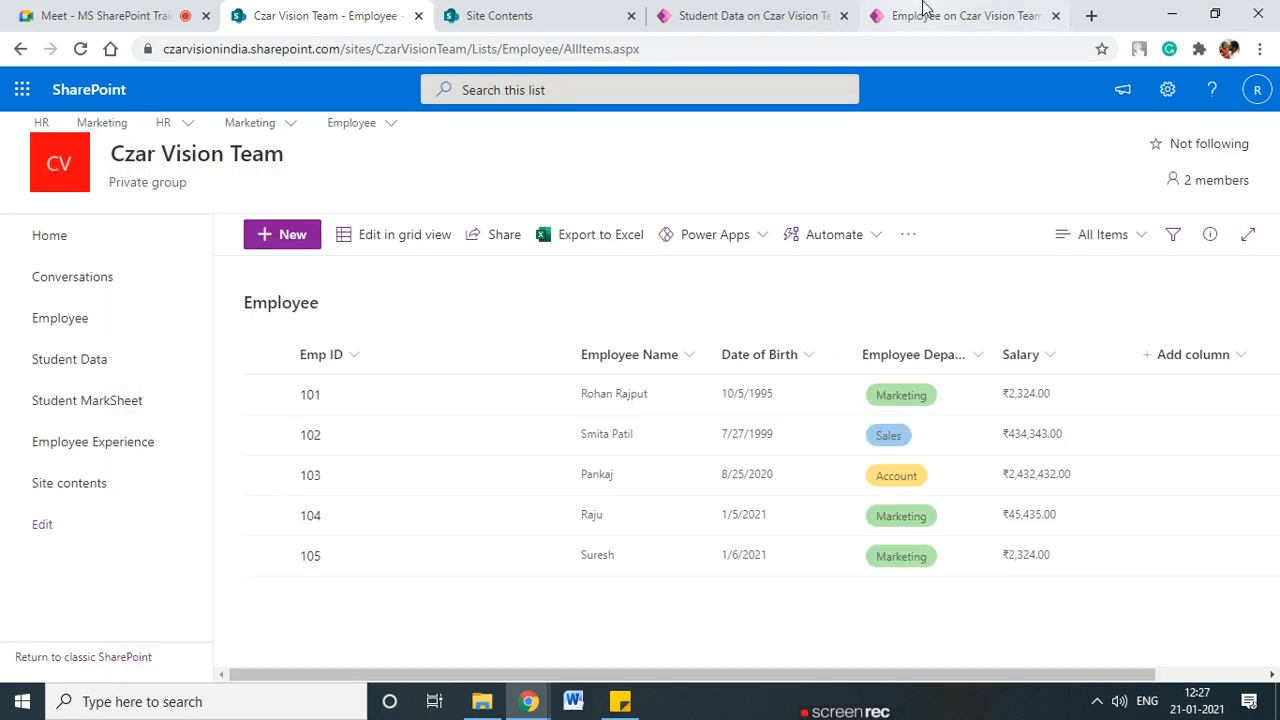
# - Return to the Employee form in Power Apps and open the Emp Experince button's OnSelect formula on the Employee Detail Screen for editing
pyautogui.click(950, 15)
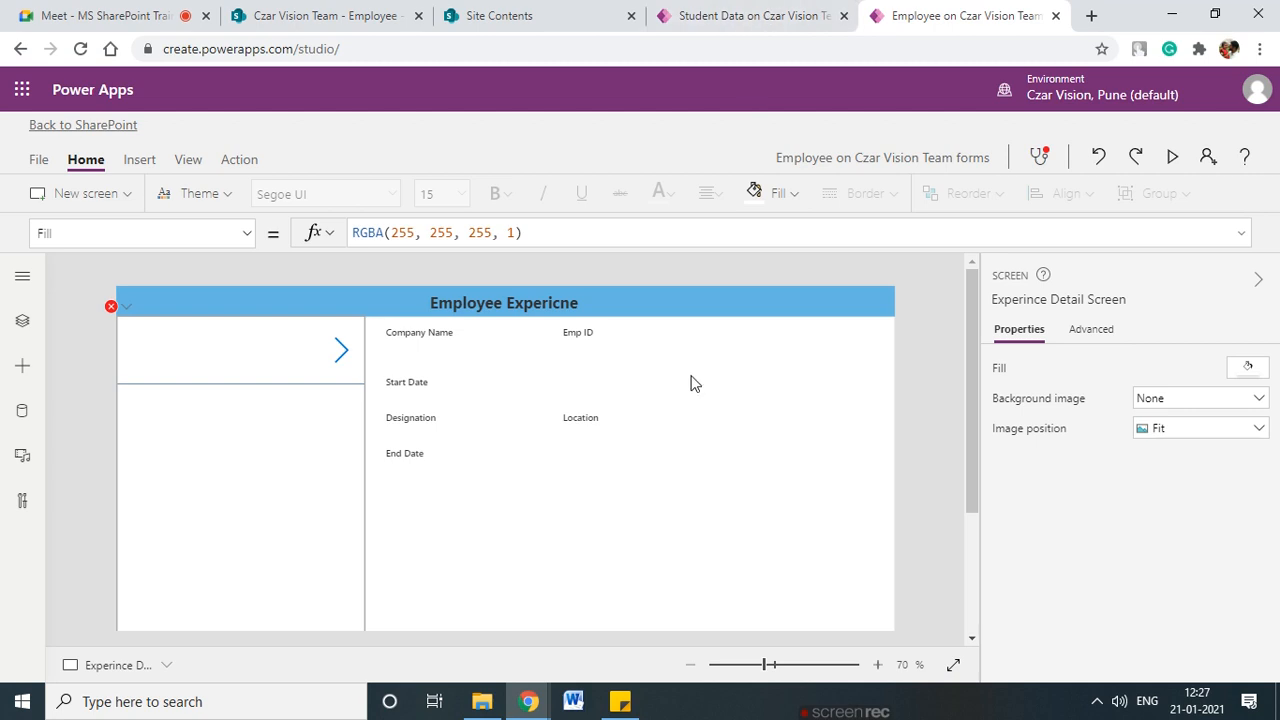
pyautogui.click(336, 530)
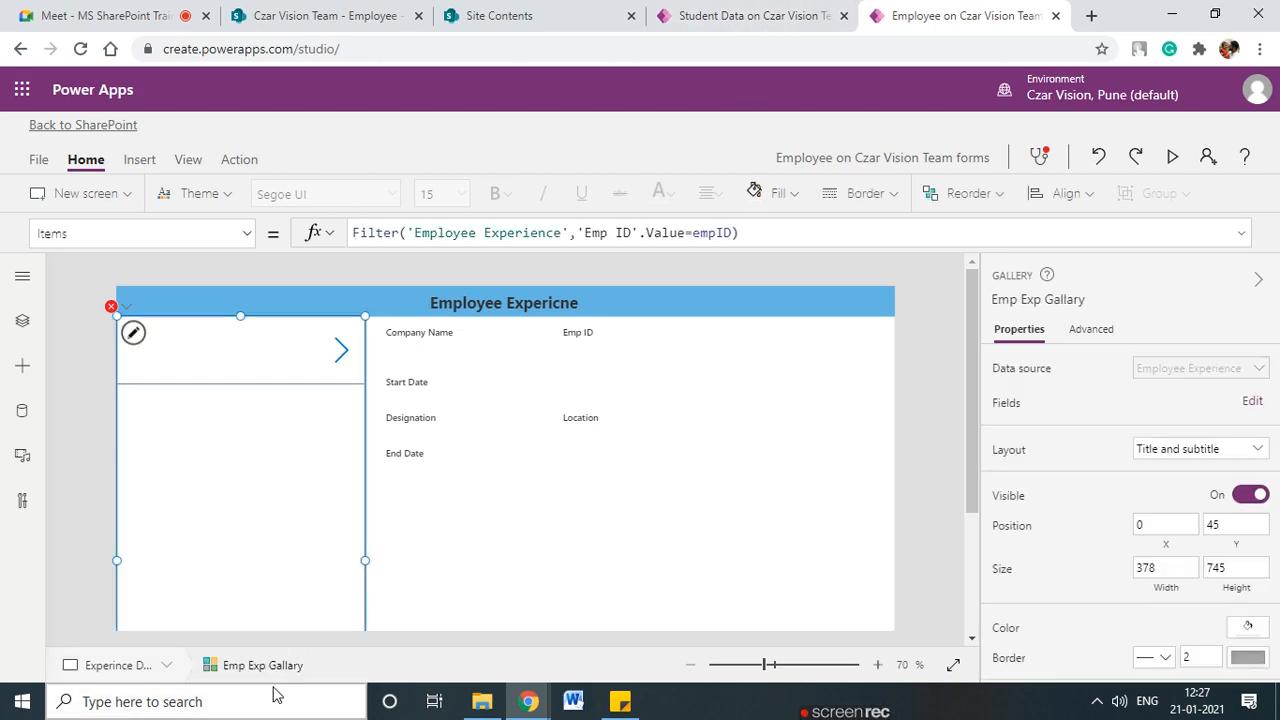
pyautogui.click(166, 666)
pyautogui.click(136, 598)
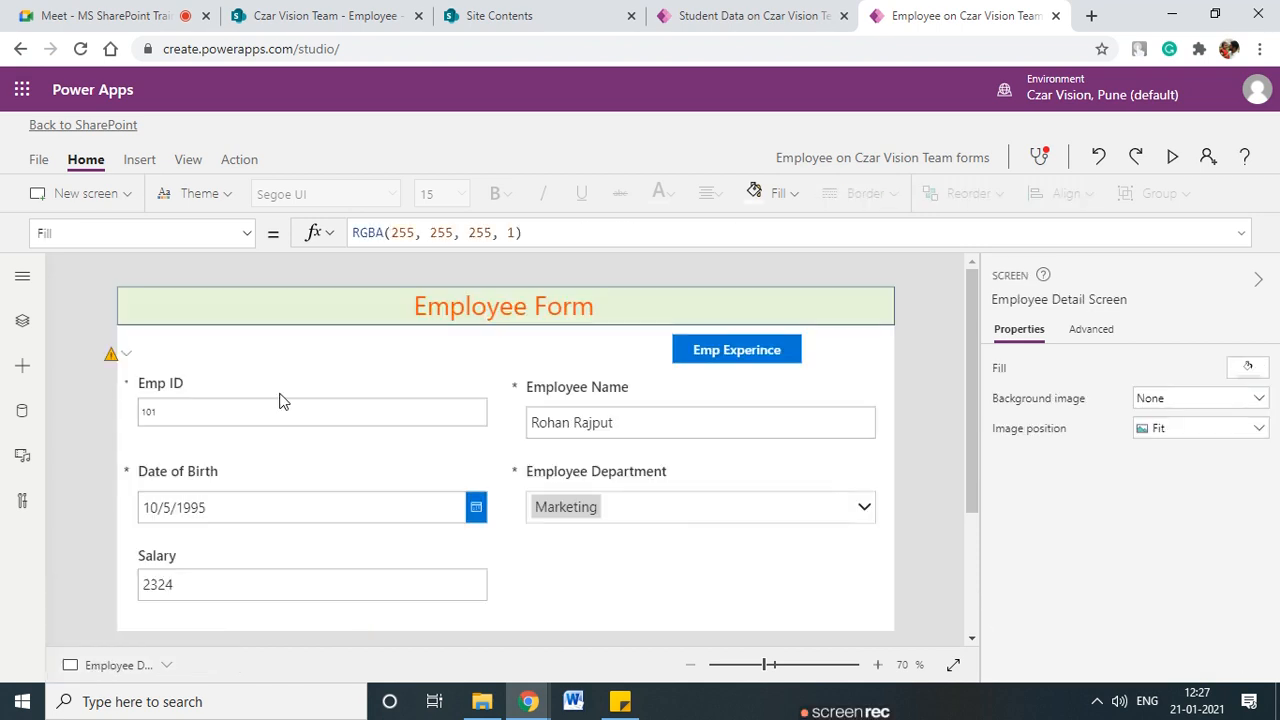
pyautogui.click(711, 348)
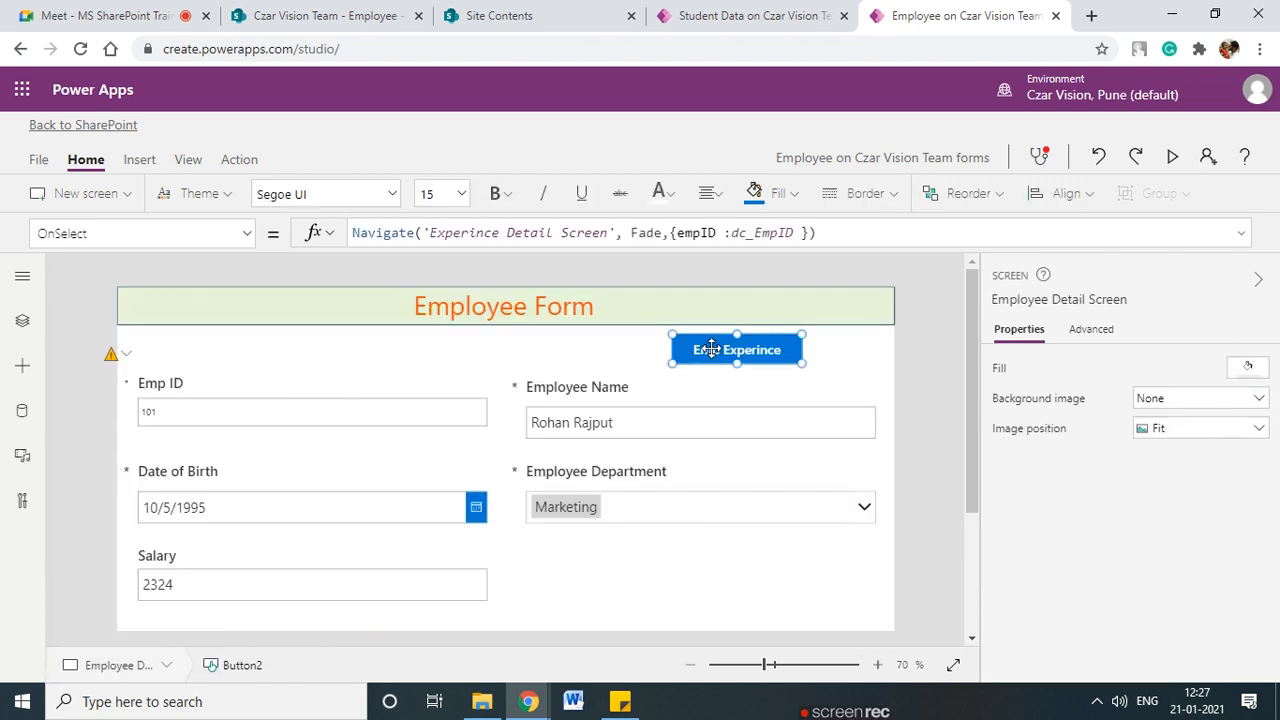
pyautogui.click(710, 238)
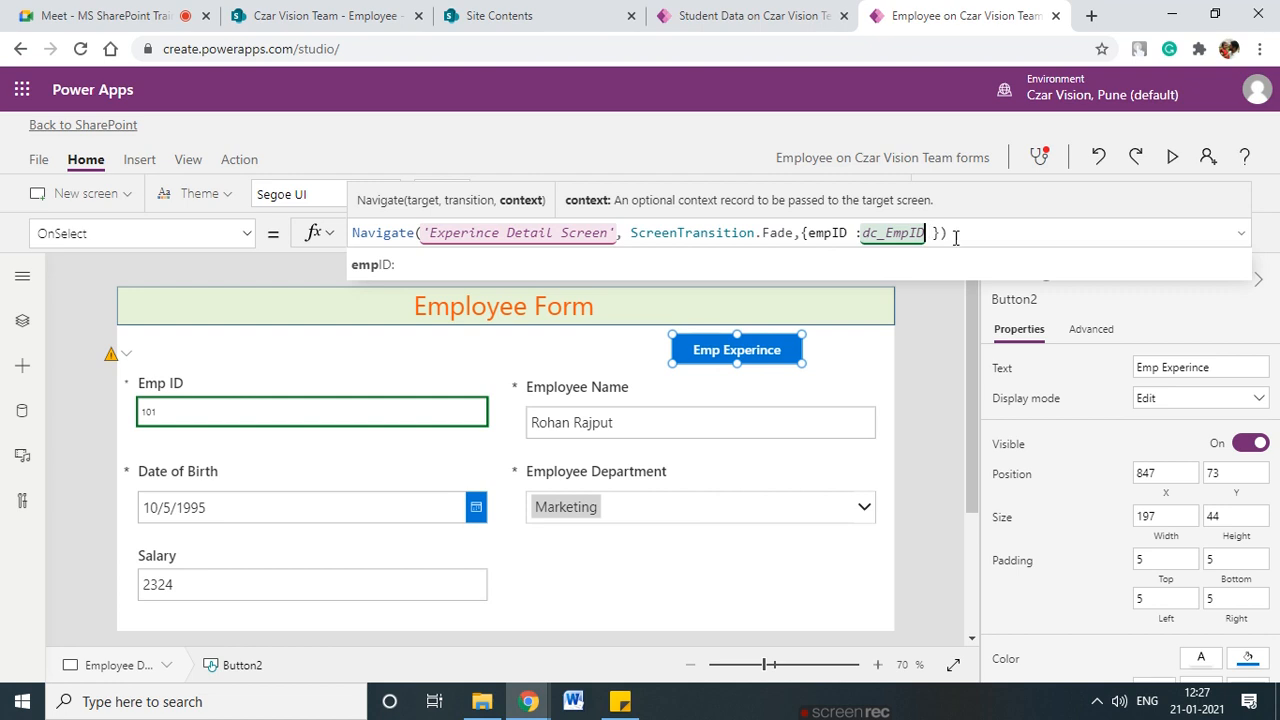
# - Examine how the Last MarkSheet button's Navigate formula passes stdID on the Student Info Screen of the Student Data form
pyautogui.click(750, 15)
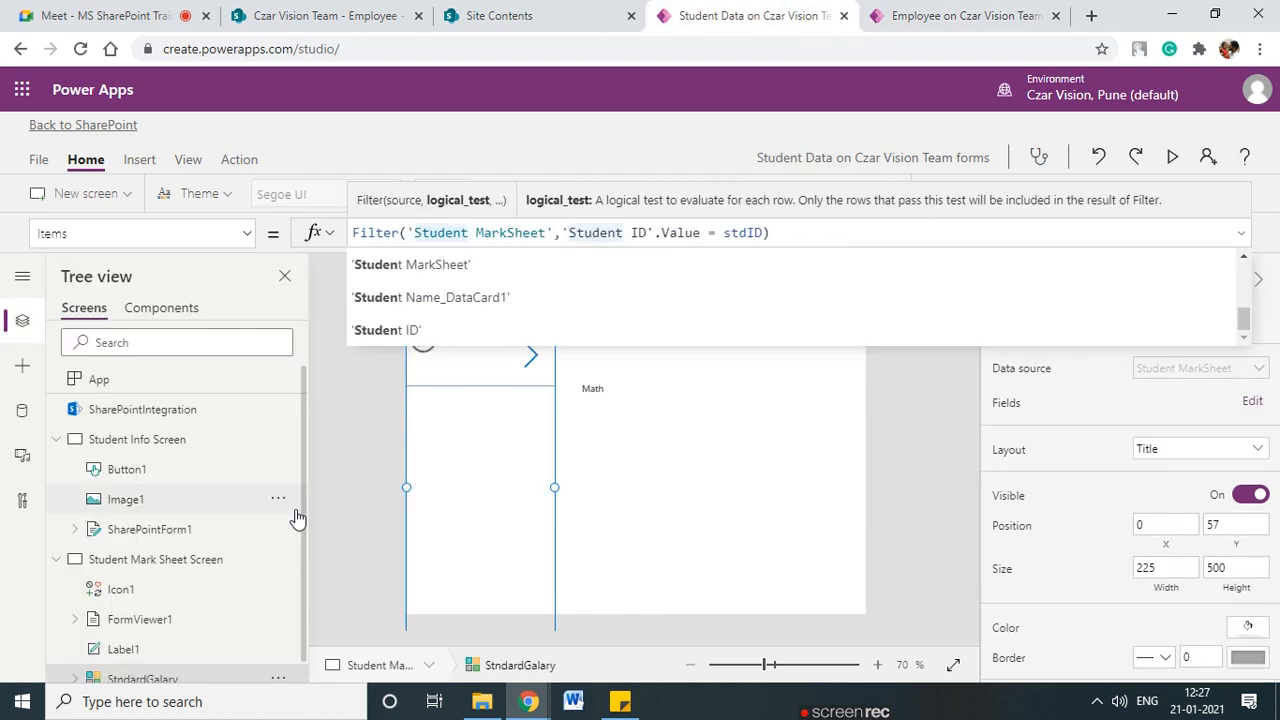
pyautogui.click(138, 449)
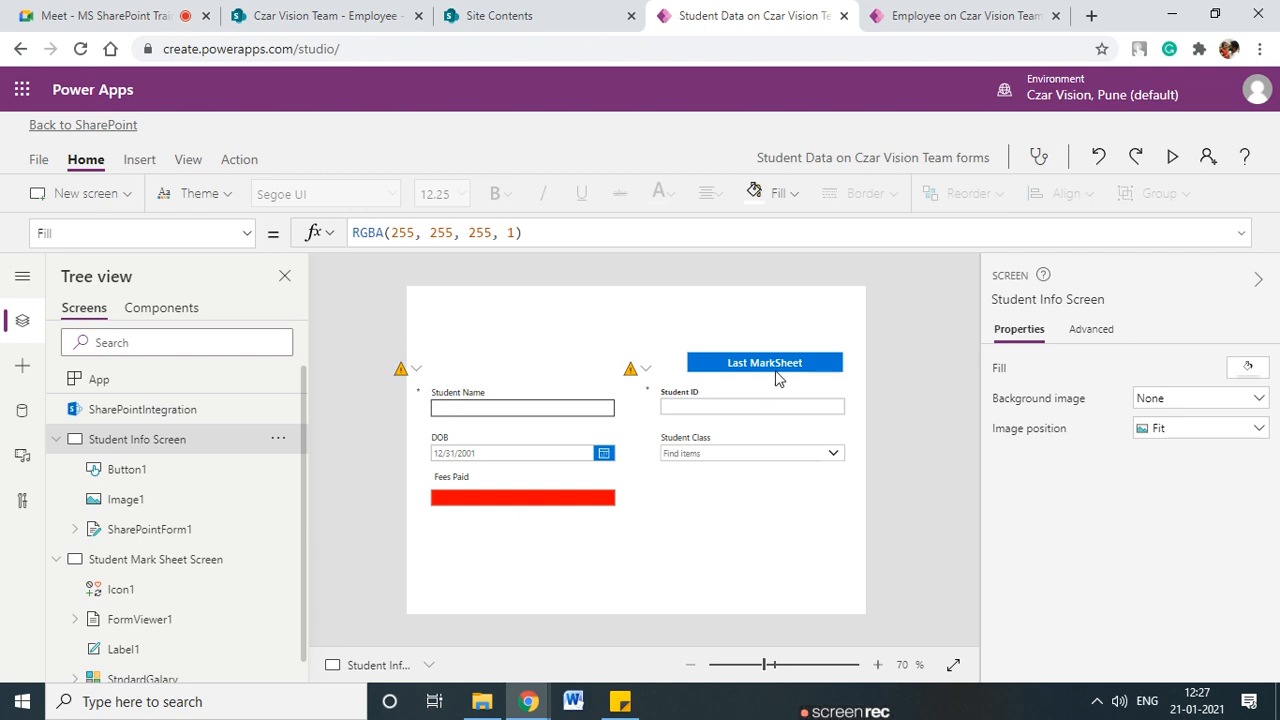
pyautogui.click(777, 371)
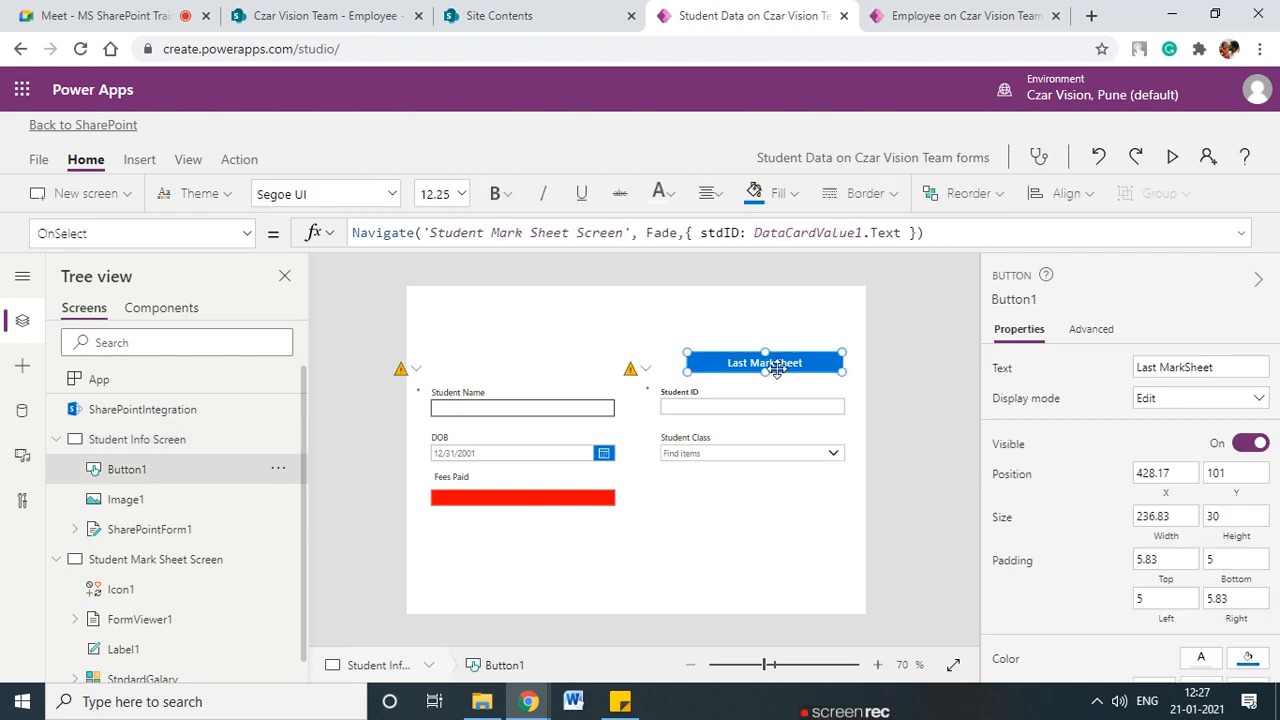
pyautogui.hotkey('ctrl', 'Tab')
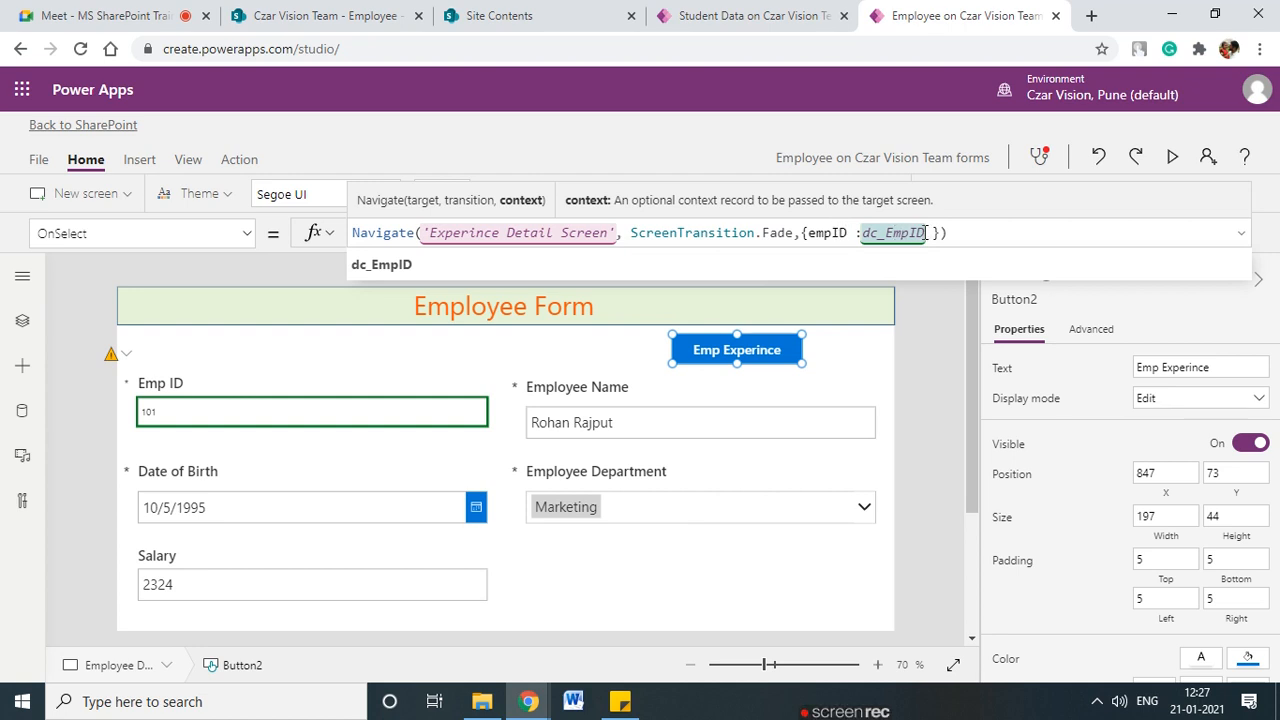
# - In the Employee form, change the Emp Experince button's Navigate context so empID is passed dc_EmpID.Text
pyautogui.write('.')
pyautogui.write('tr')
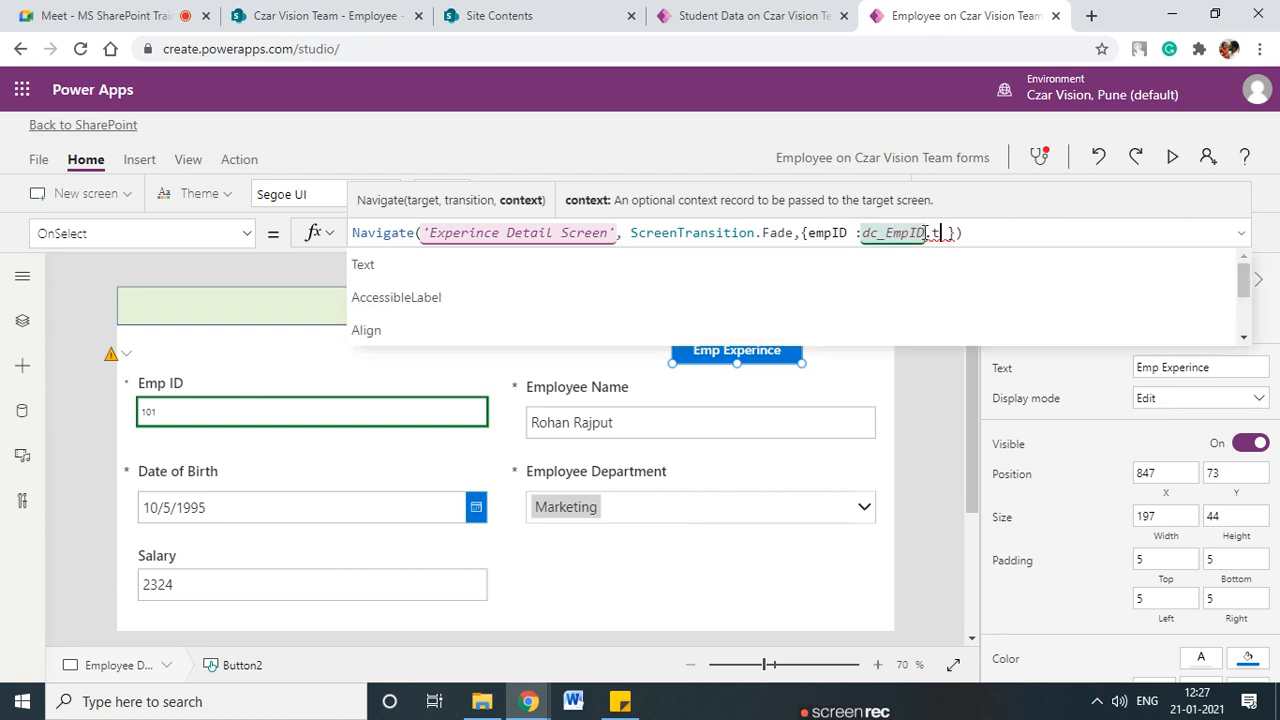
pyautogui.press('BackSpace')
pyautogui.press('BackSpace')
pyautogui.write('tex')
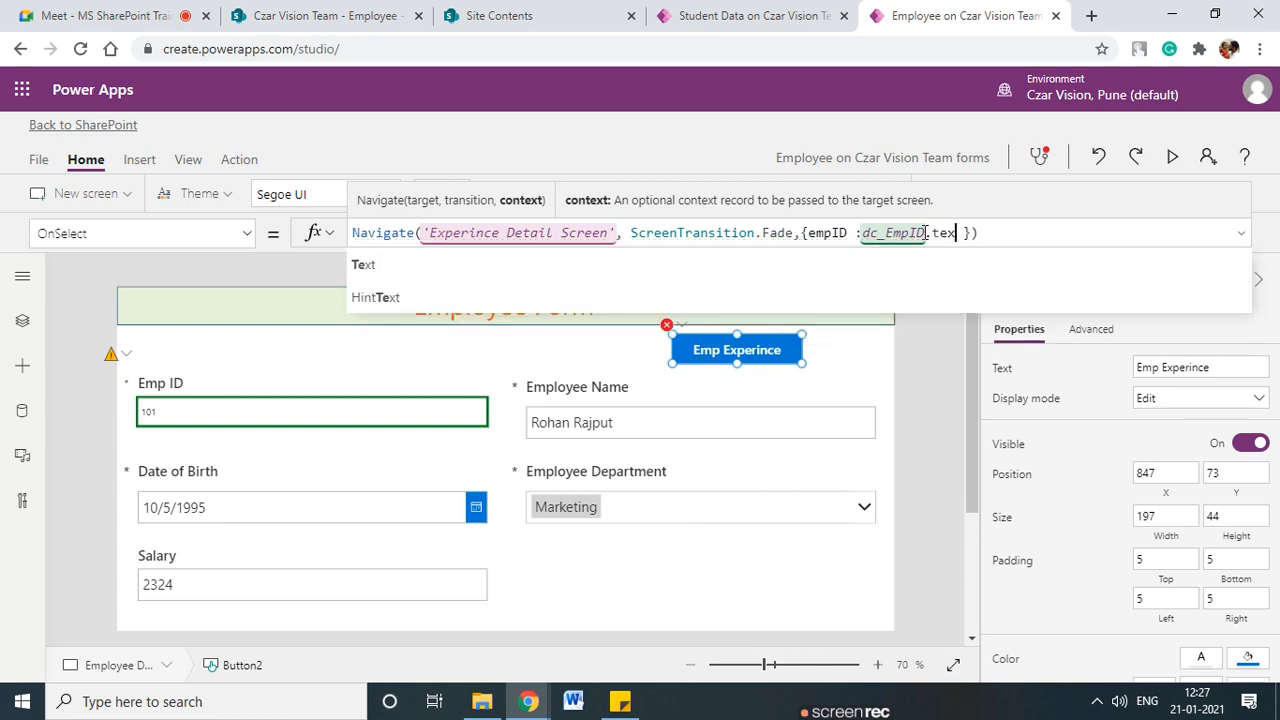
pyautogui.click(461, 266)
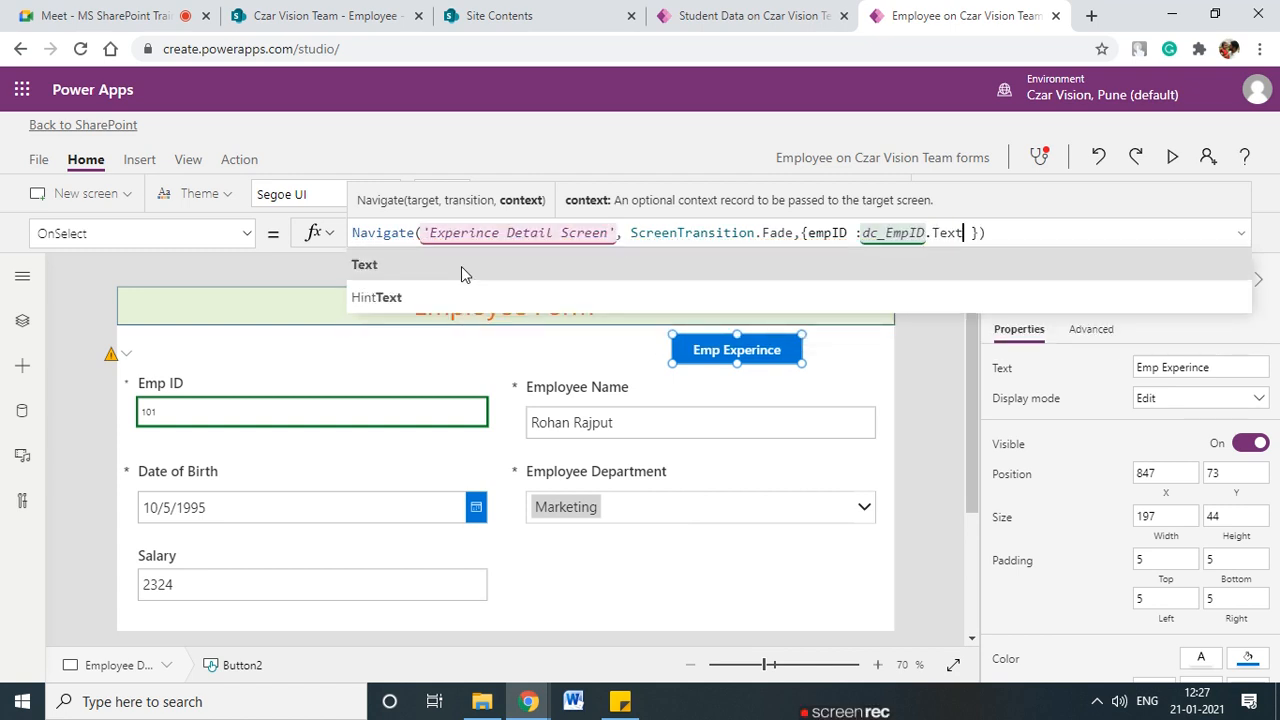
pyautogui.click(700, 614)
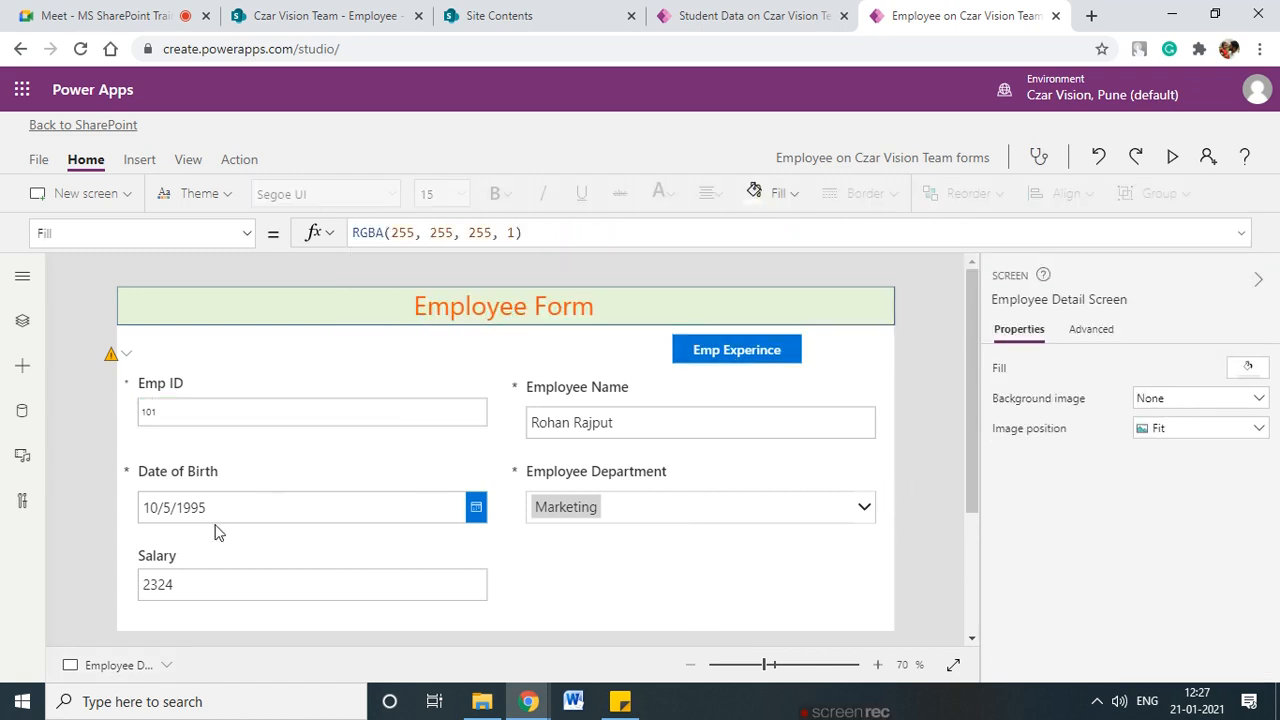
# - Preview the Employee form, open the displayed employee's experience with the Emp Experince button, and leave the preview
pyautogui.click(1170, 158)
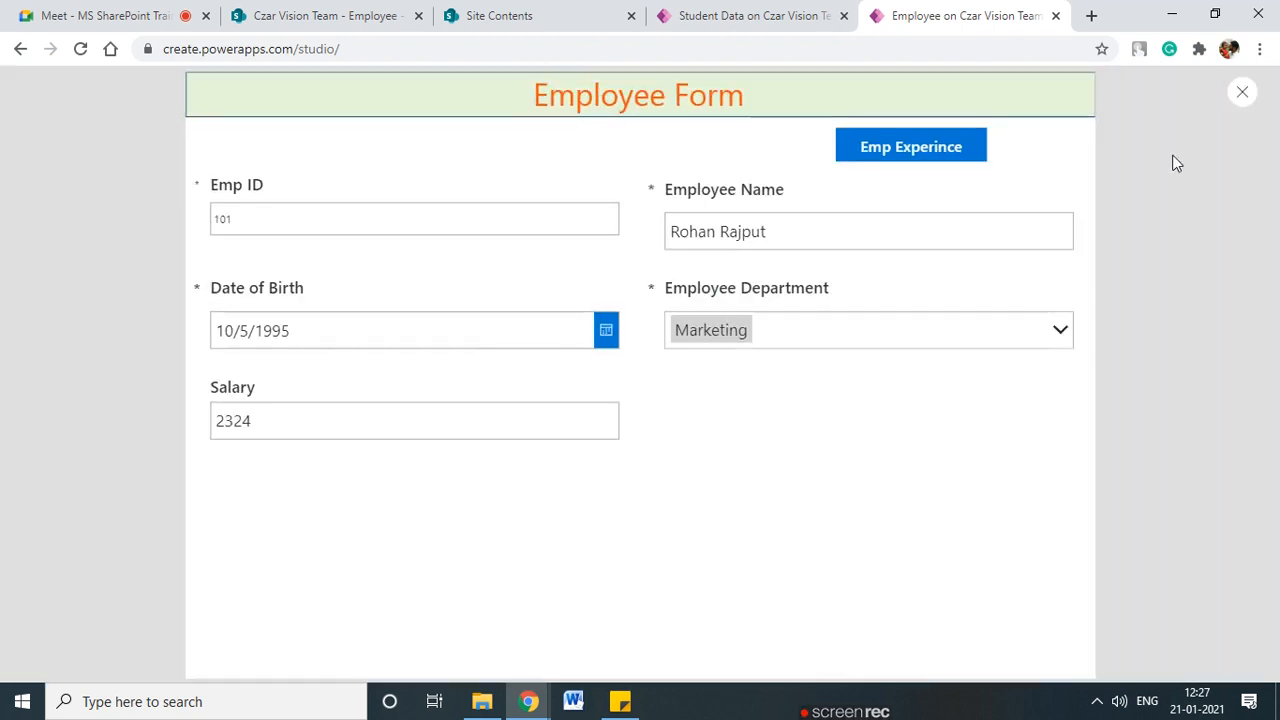
pyautogui.click(943, 164)
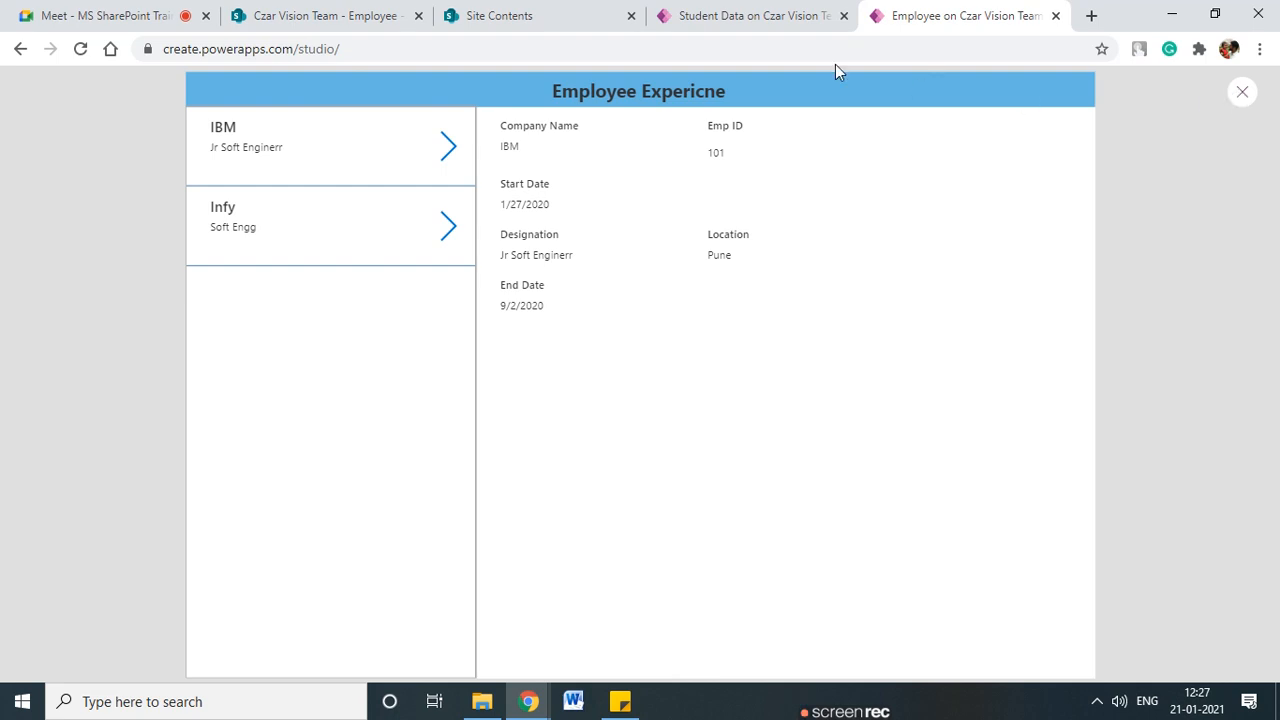
pyautogui.press('Escape')
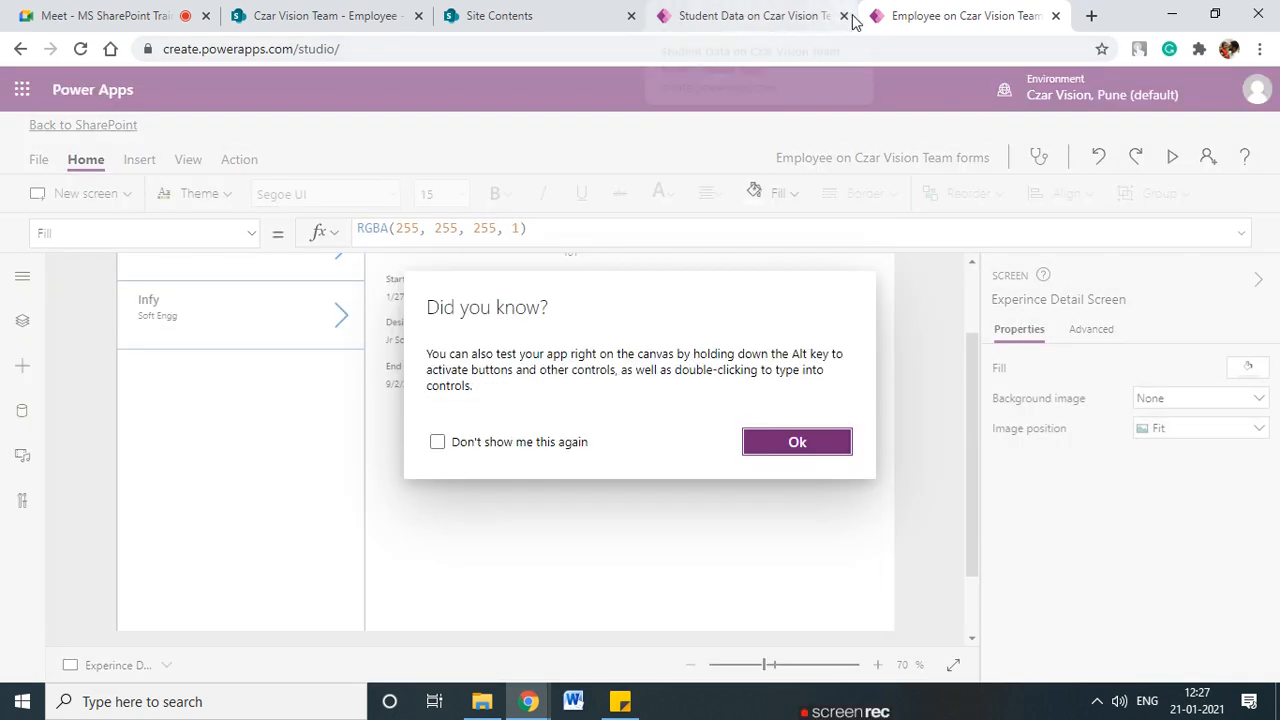
# - Close the Student Data form, leaving it without saving, and dismiss the tip in the Employee form
pyautogui.click(844, 16)
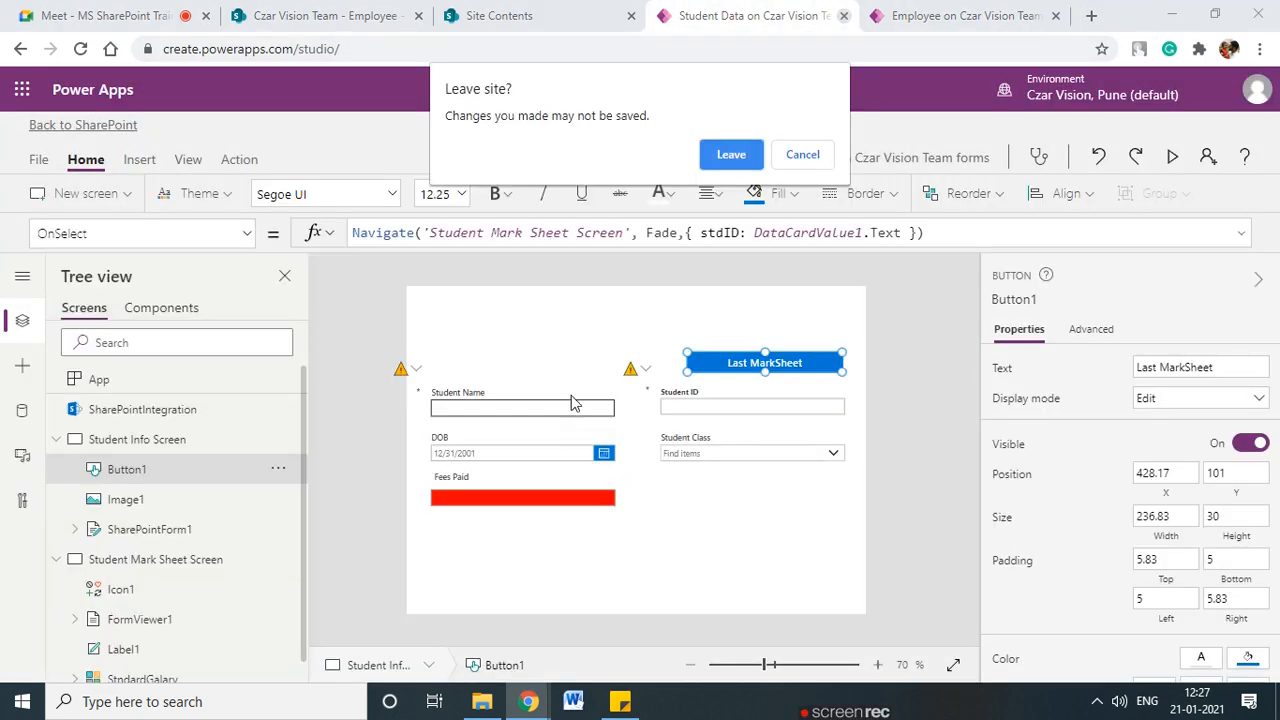
pyautogui.click(731, 160)
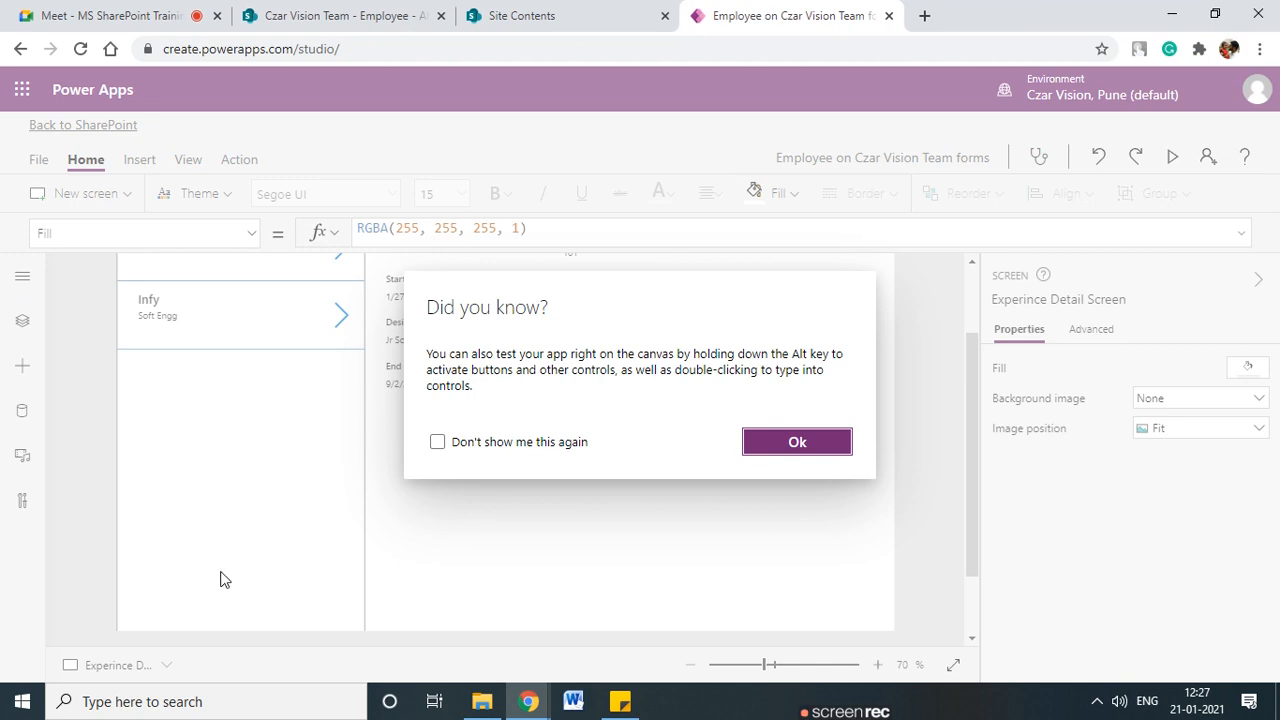
pyautogui.click(799, 448)
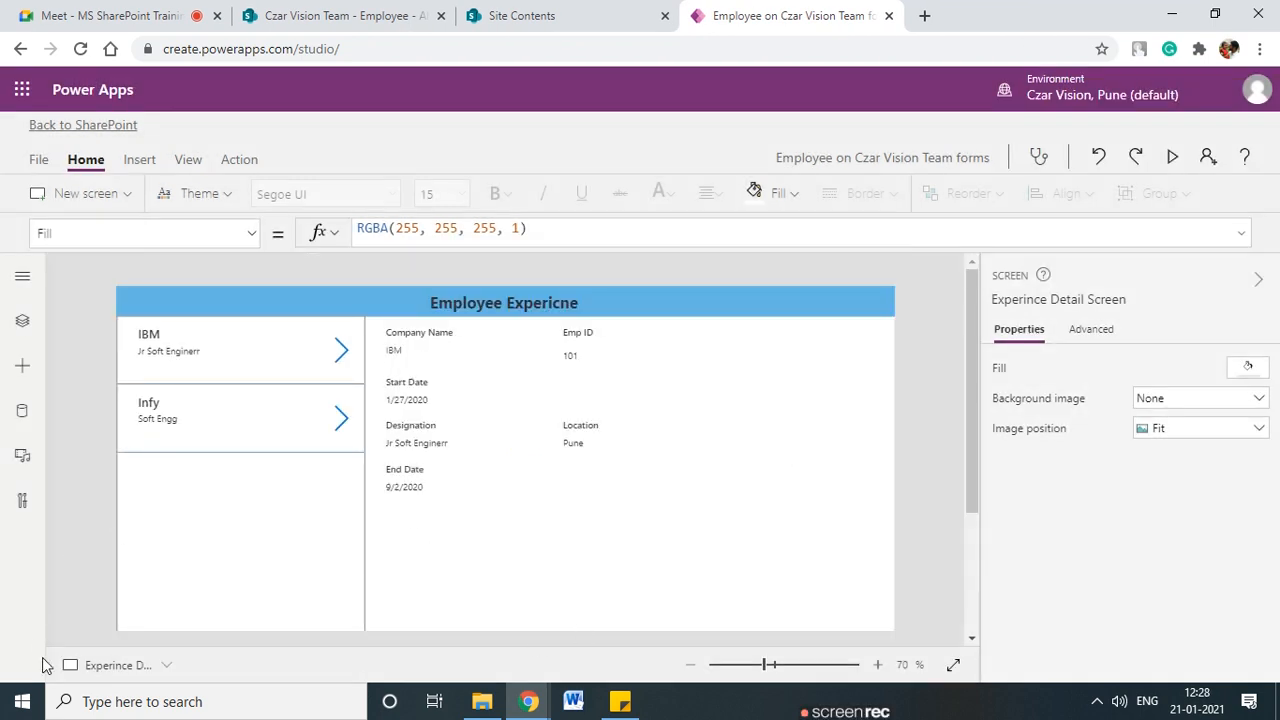
# - Go back to the Employee Detail Screen and show the Emp Experince button's OnSelect formula for review
pyautogui.click(168, 665)
pyautogui.click(182, 605)
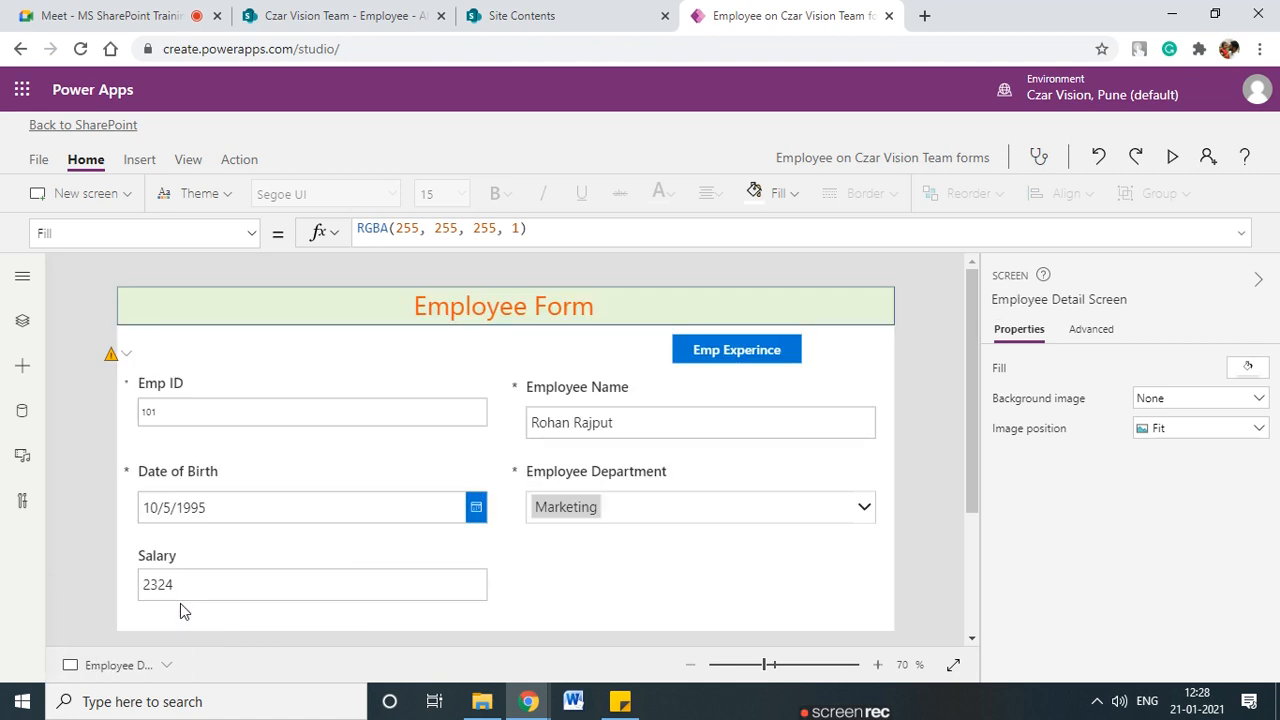
pyautogui.click(720, 360)
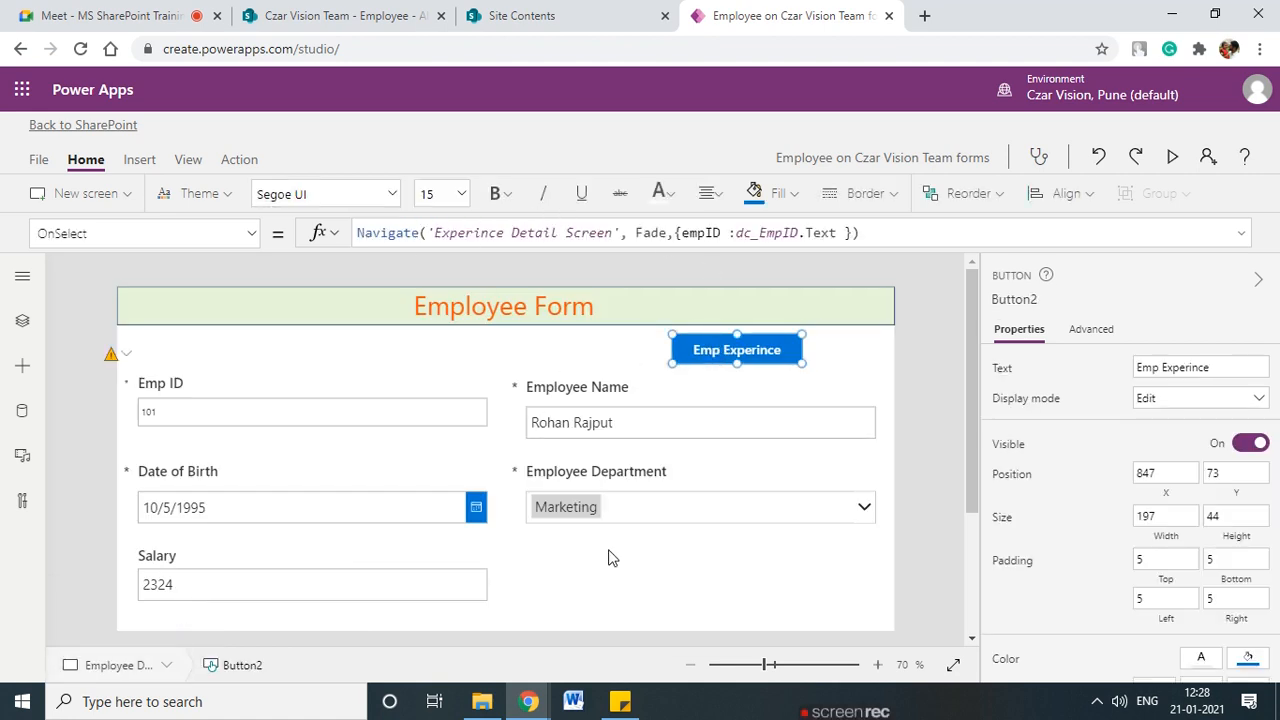
# - Examine the Emp Experince button's Navigate formula, focusing on the empID context variable and the dc_EmpID.Text value
pyautogui.click(795, 240)
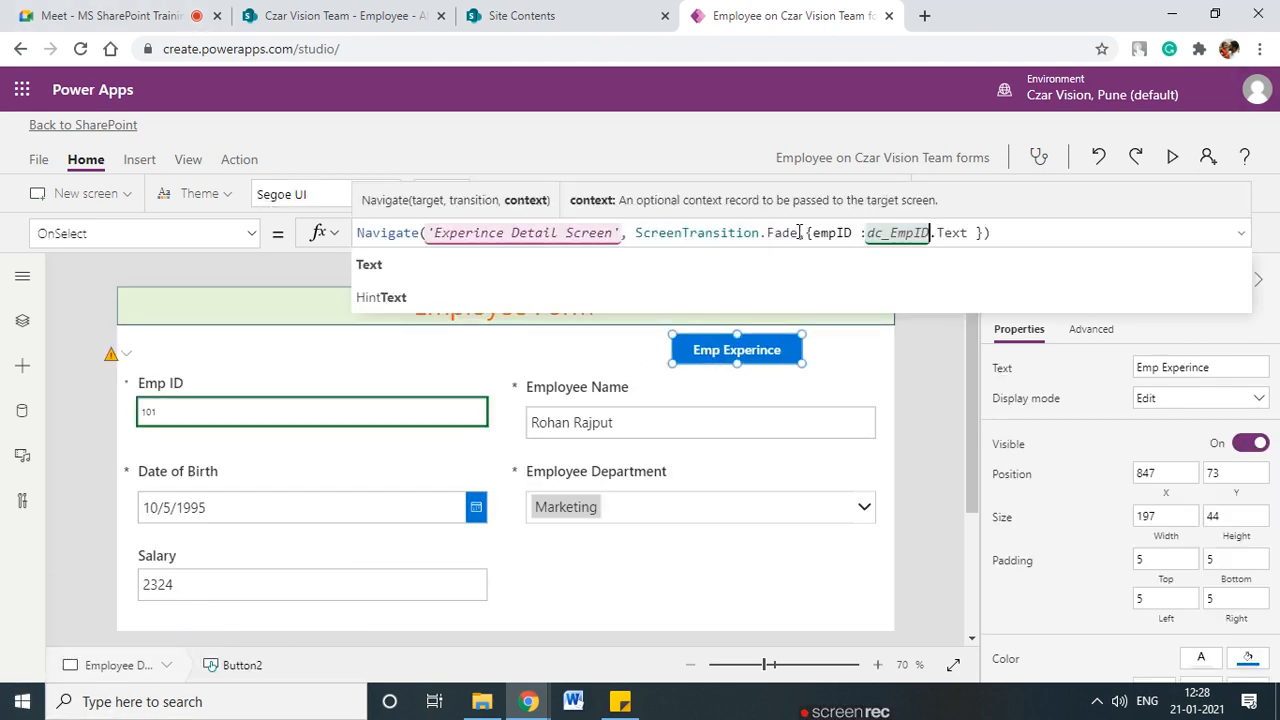
pyautogui.doubleClick(880, 232)
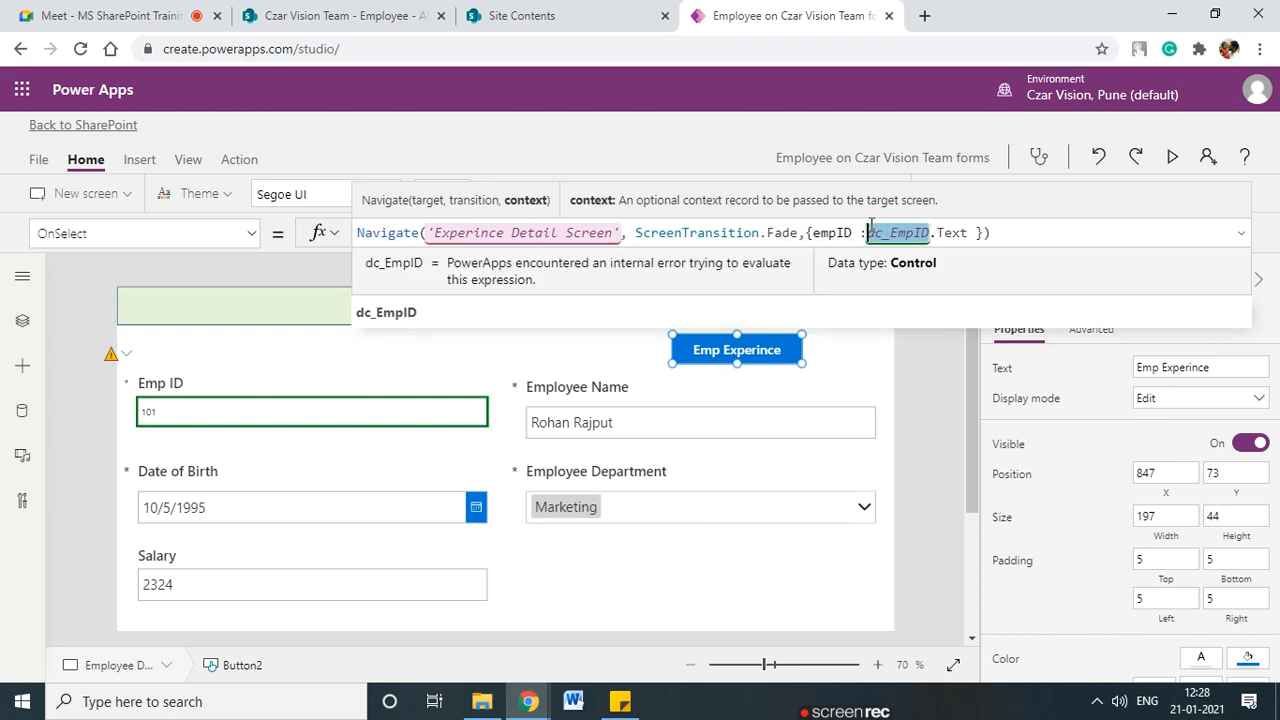
pyautogui.moveTo(870, 228); pyautogui.dragTo(976, 232)
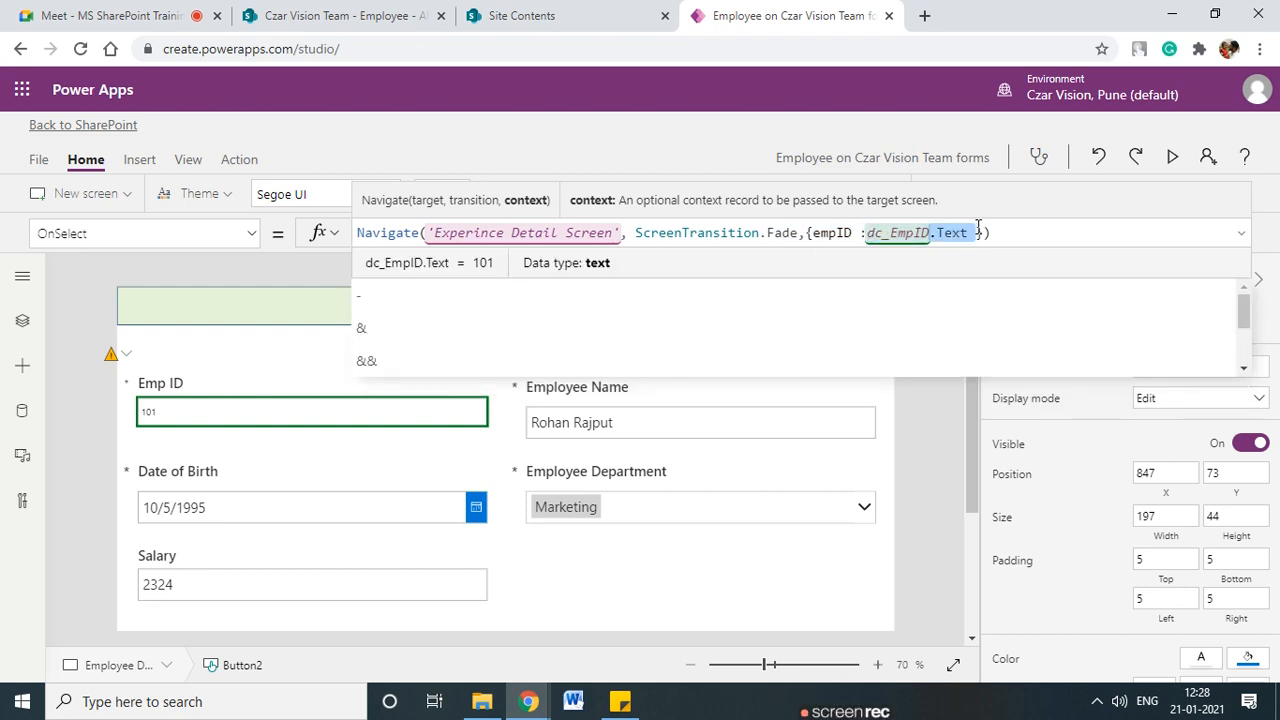
pyautogui.click(899, 232)
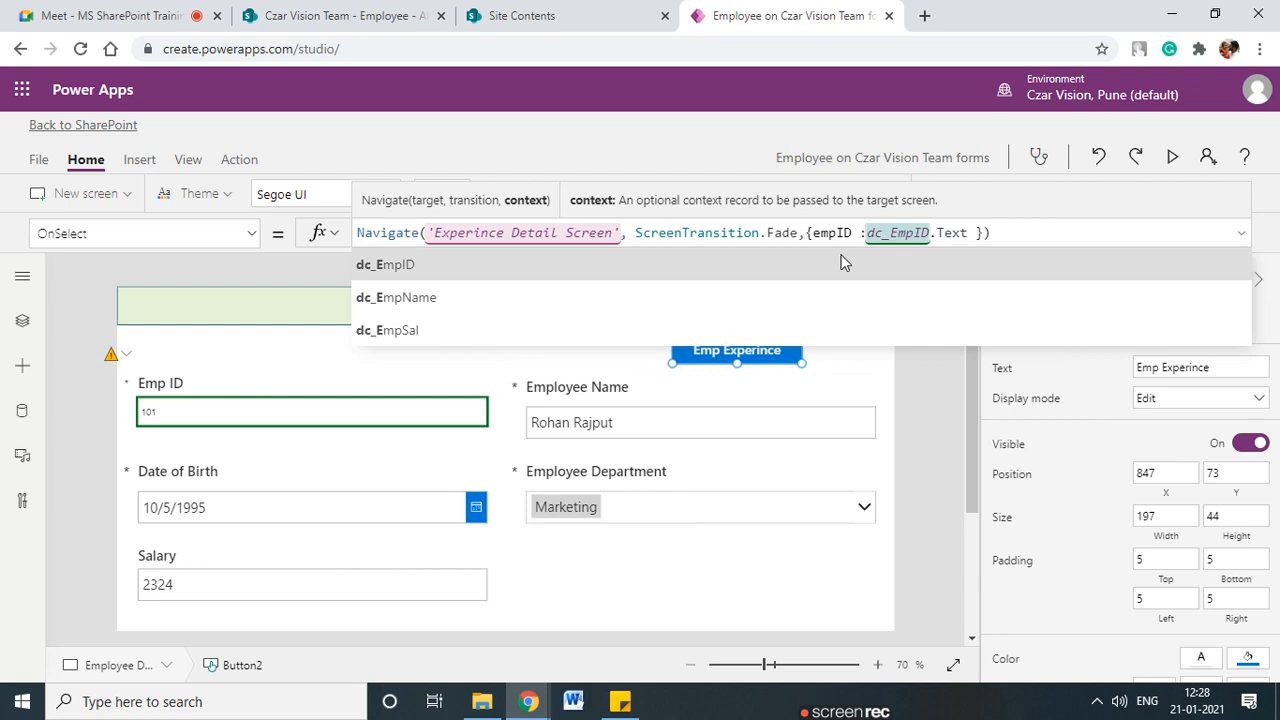
pyautogui.click(886, 232)
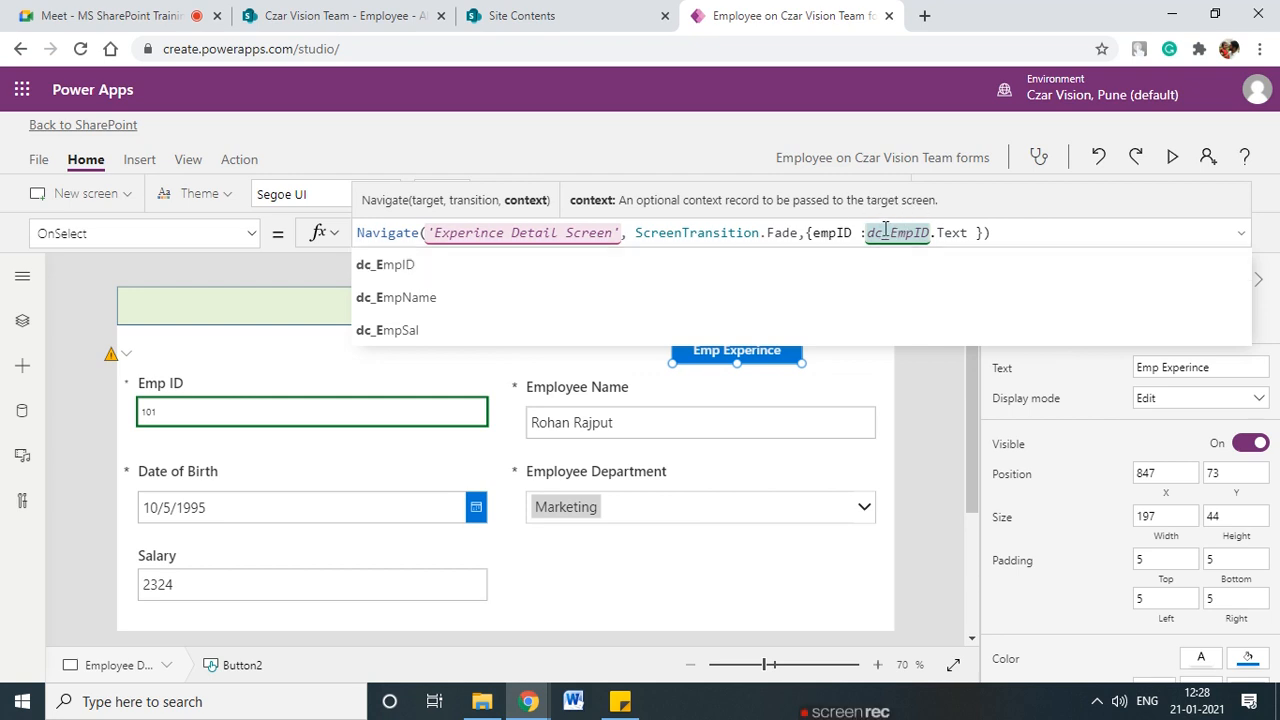
pyautogui.click(822, 230)
pyautogui.click(926, 381)
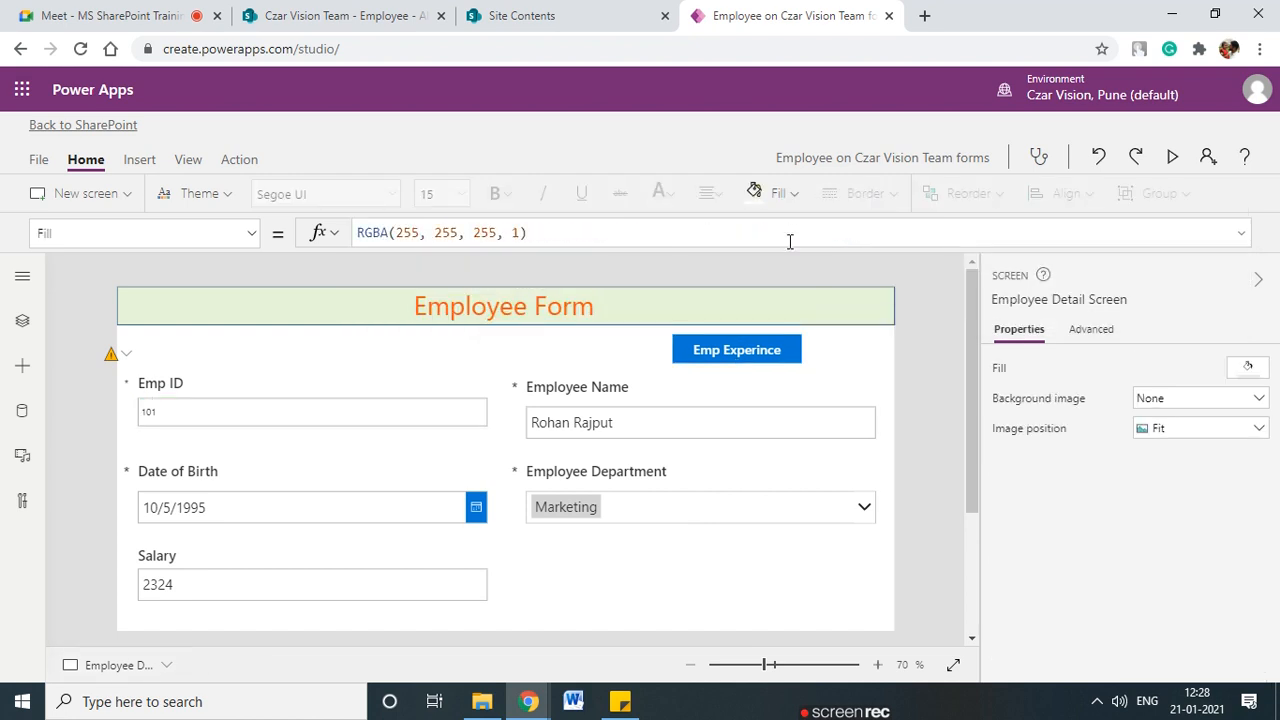
pyautogui.click(739, 352)
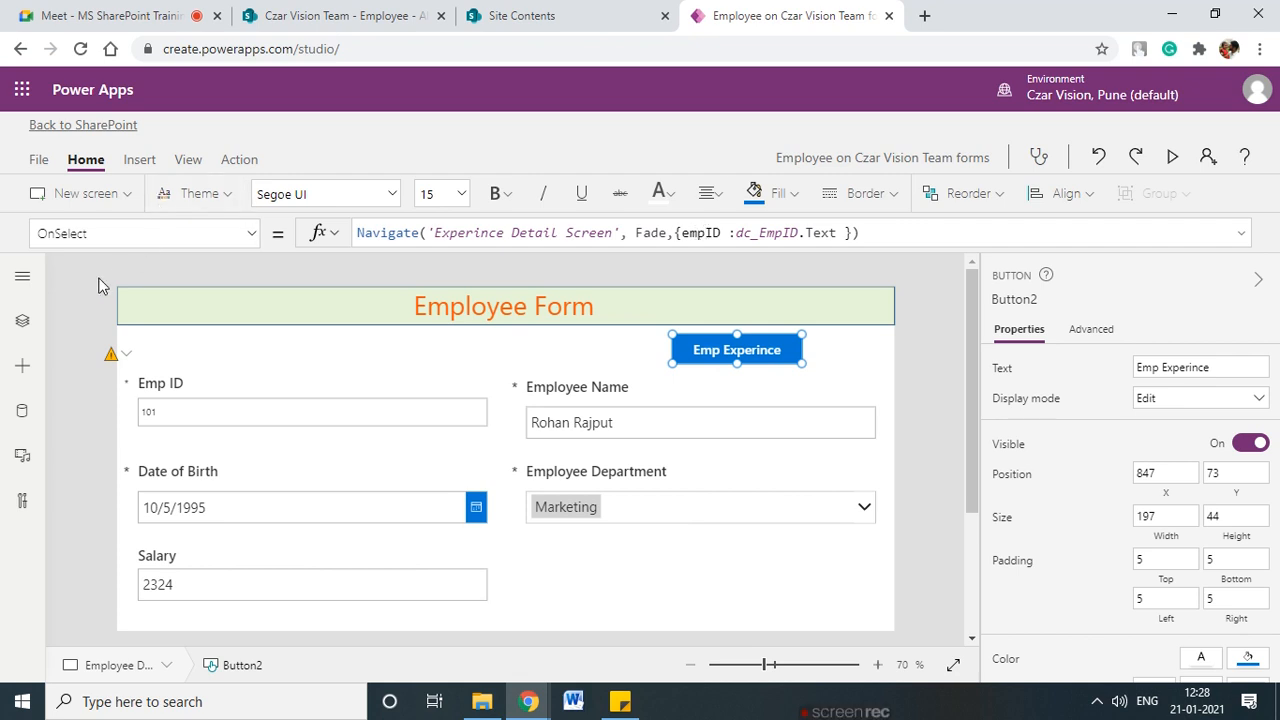
# - Look up the empID variable of the Experince Detail Screen and follow its definition to the Emp Experince button
pyautogui.click(177, 162)
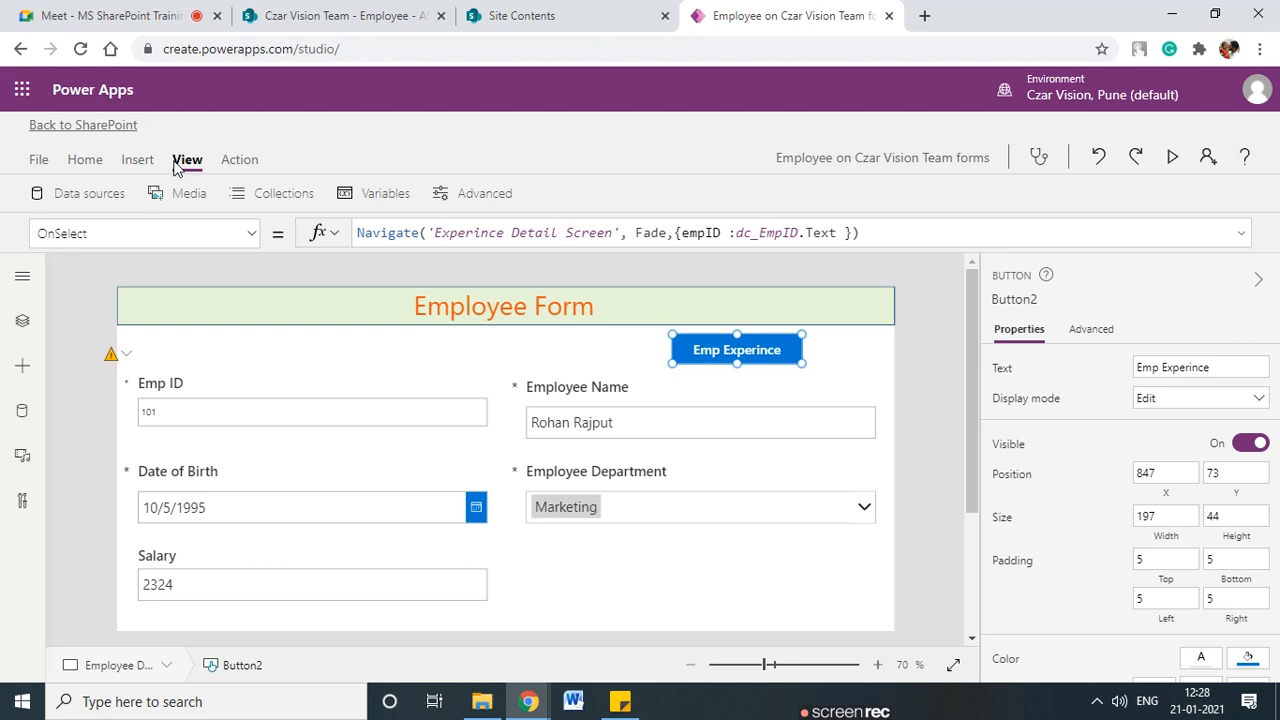
pyautogui.click(384, 198)
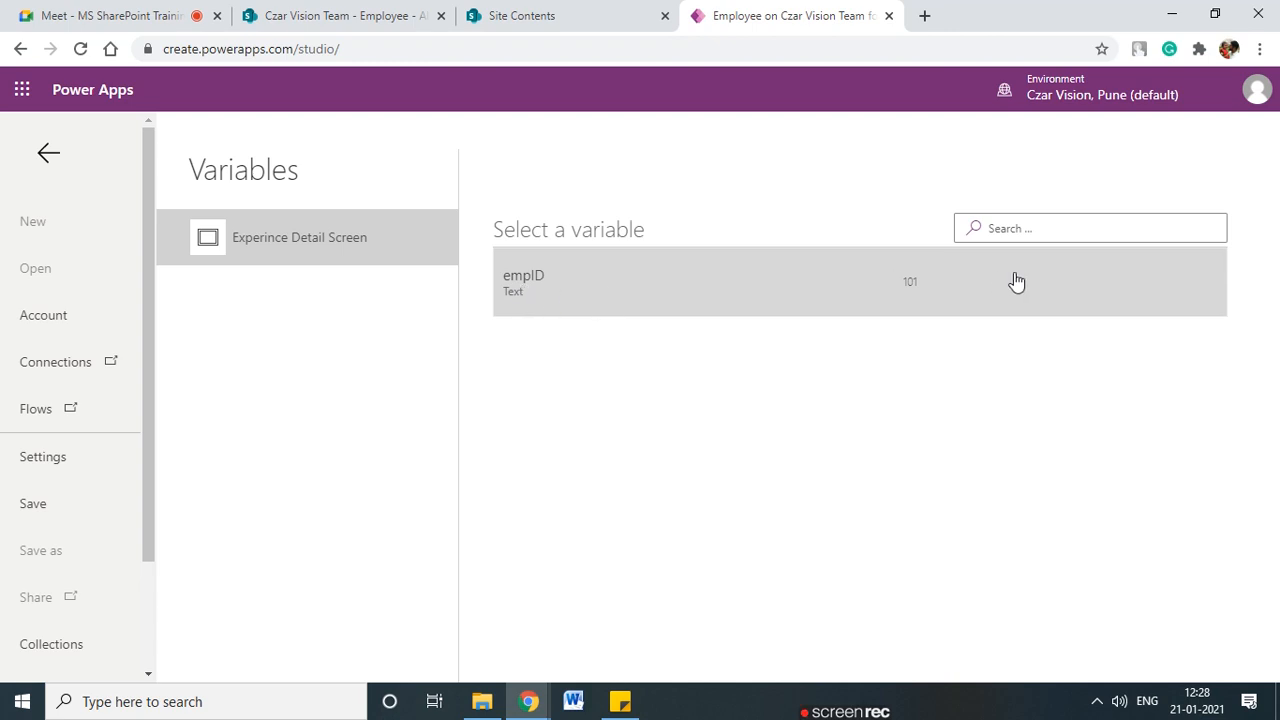
pyautogui.click(549, 298)
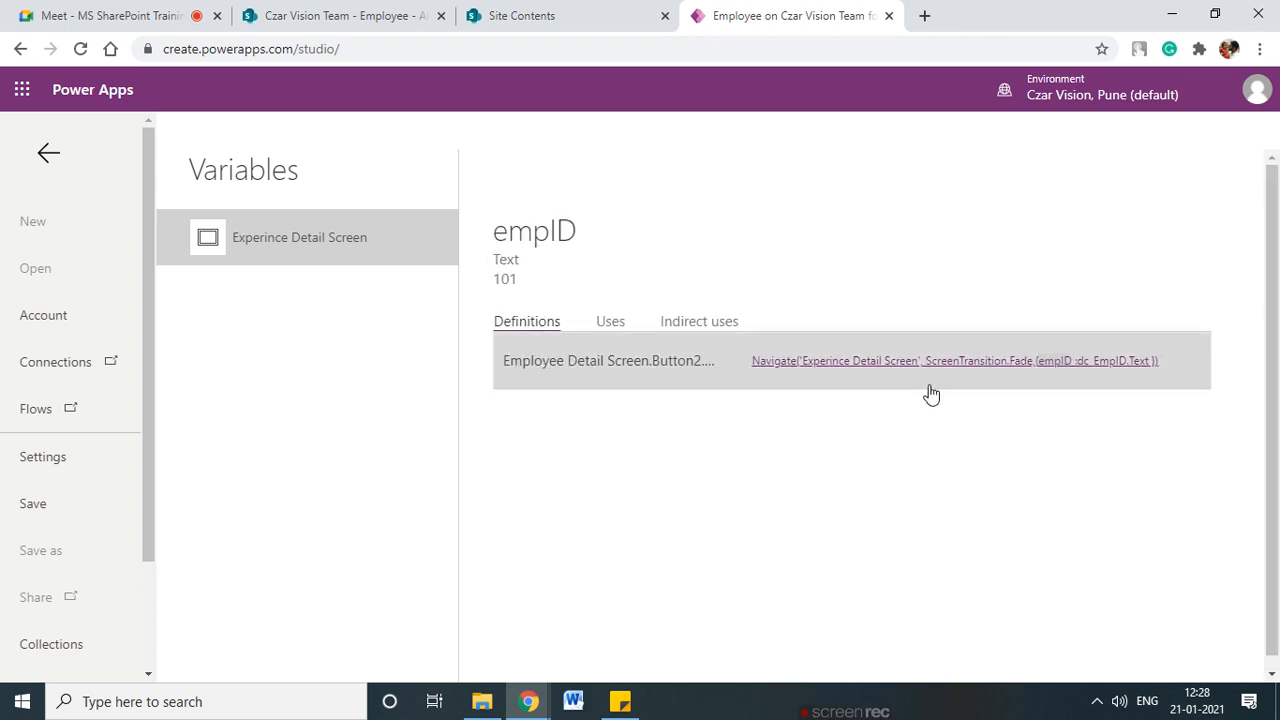
pyautogui.click(709, 370)
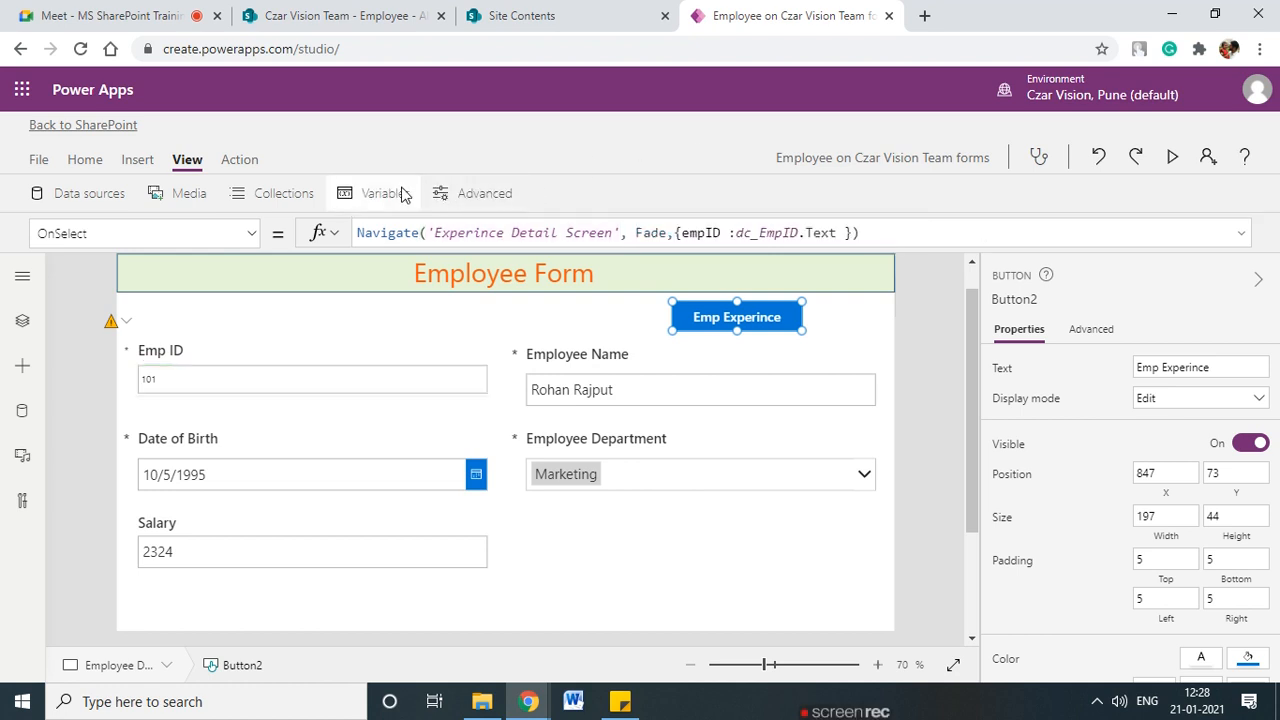
# - Check the uses and indirect uses of the empID variable, and follow the indirect use to the experience display form
pyautogui.click(405, 194)
pyautogui.click(657, 298)
pyautogui.click(613, 321)
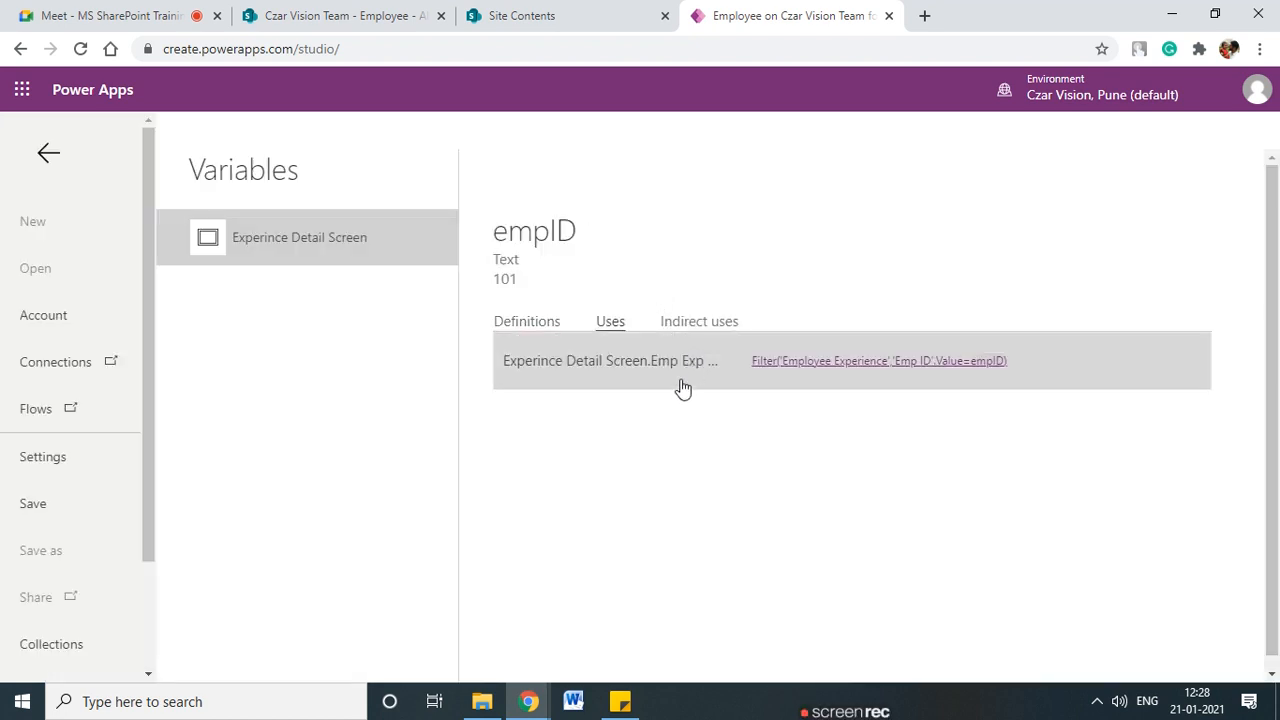
pyautogui.click(686, 326)
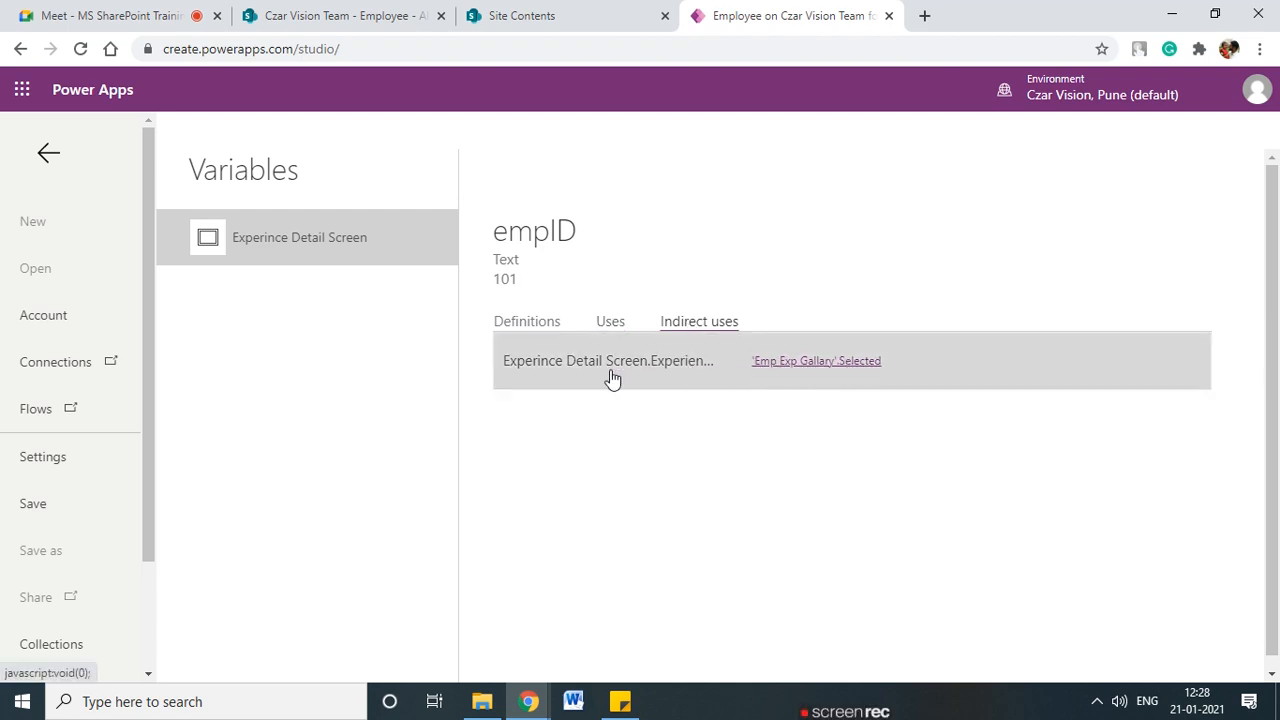
pyautogui.click(813, 363)
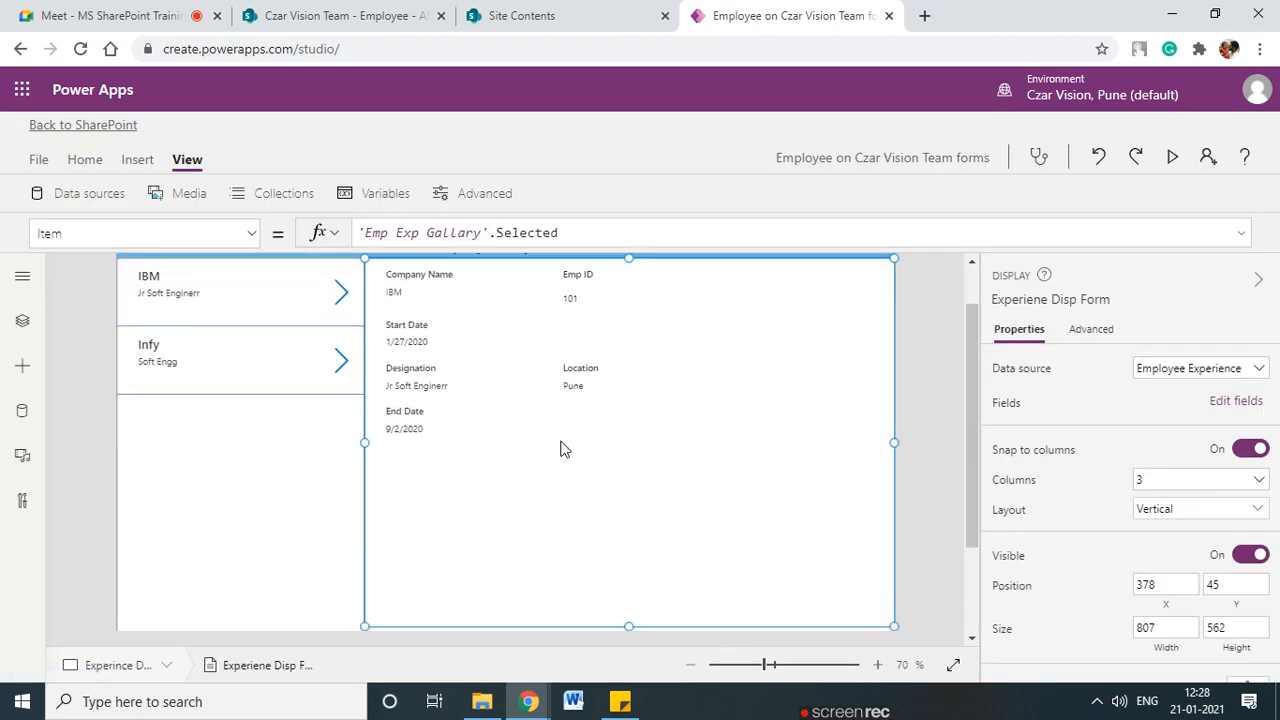
pyautogui.scroll(1, 517, 490)
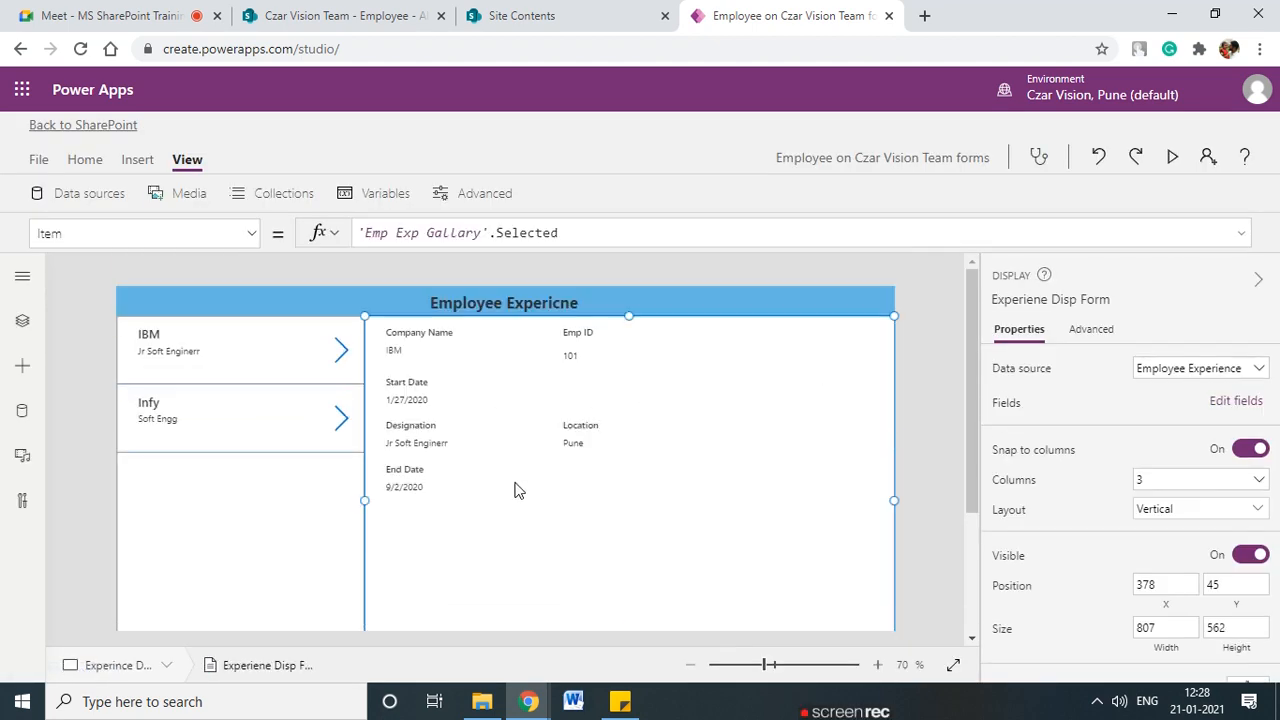
# - Examine the Emp Exp Gallary's Items filter comparing 'Emp ID'.Value with empID, and look over the Experince Detail Screen
pyautogui.click(272, 512)
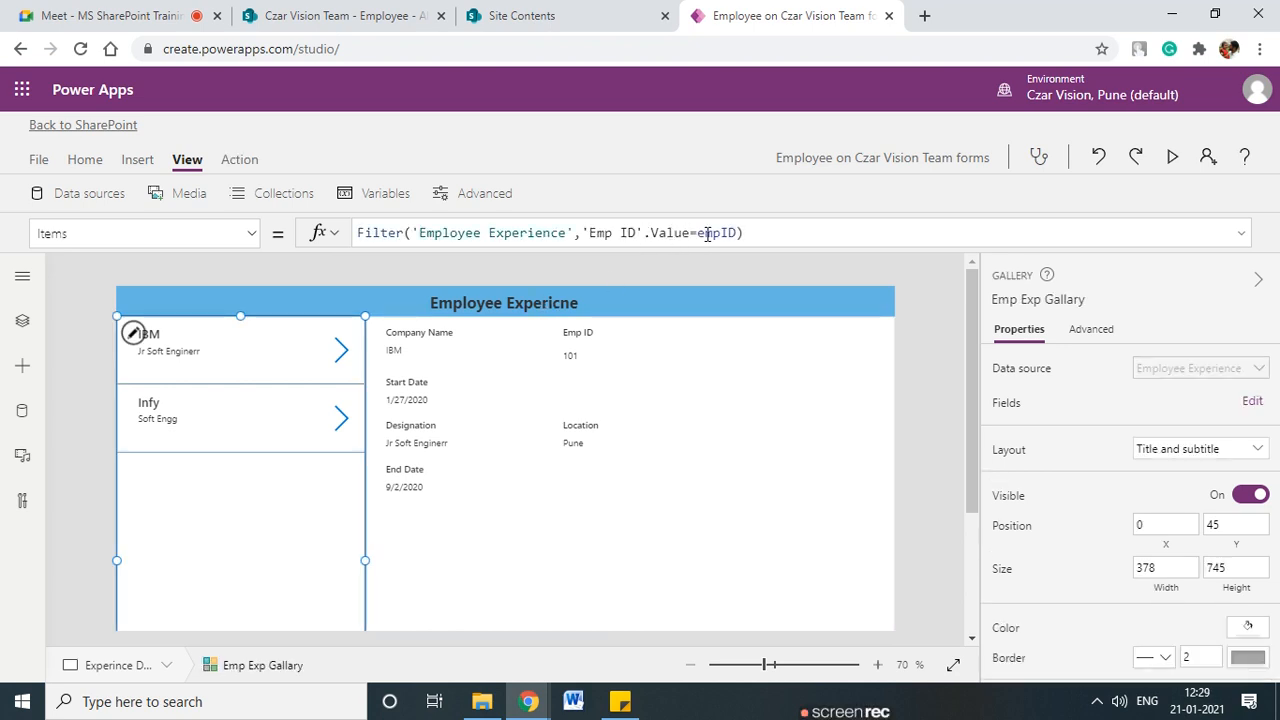
pyautogui.moveTo(745, 232); pyautogui.dragTo(589, 232)
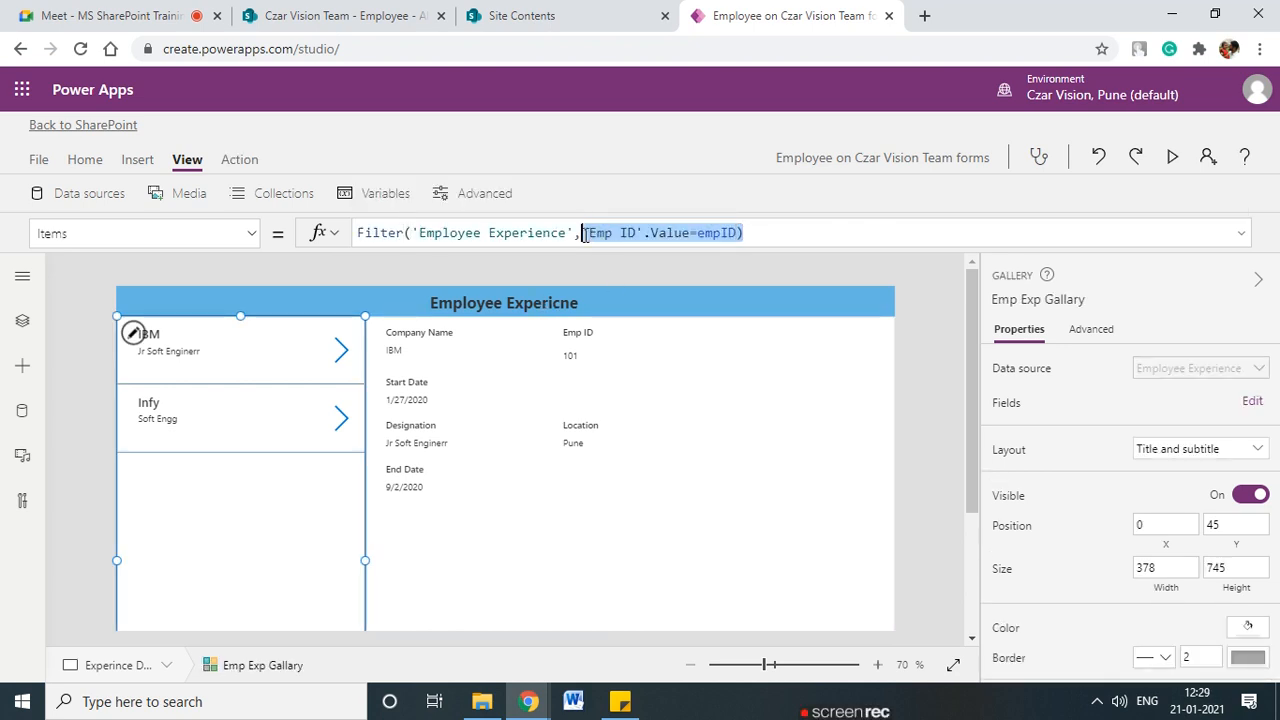
pyautogui.click(590, 234)
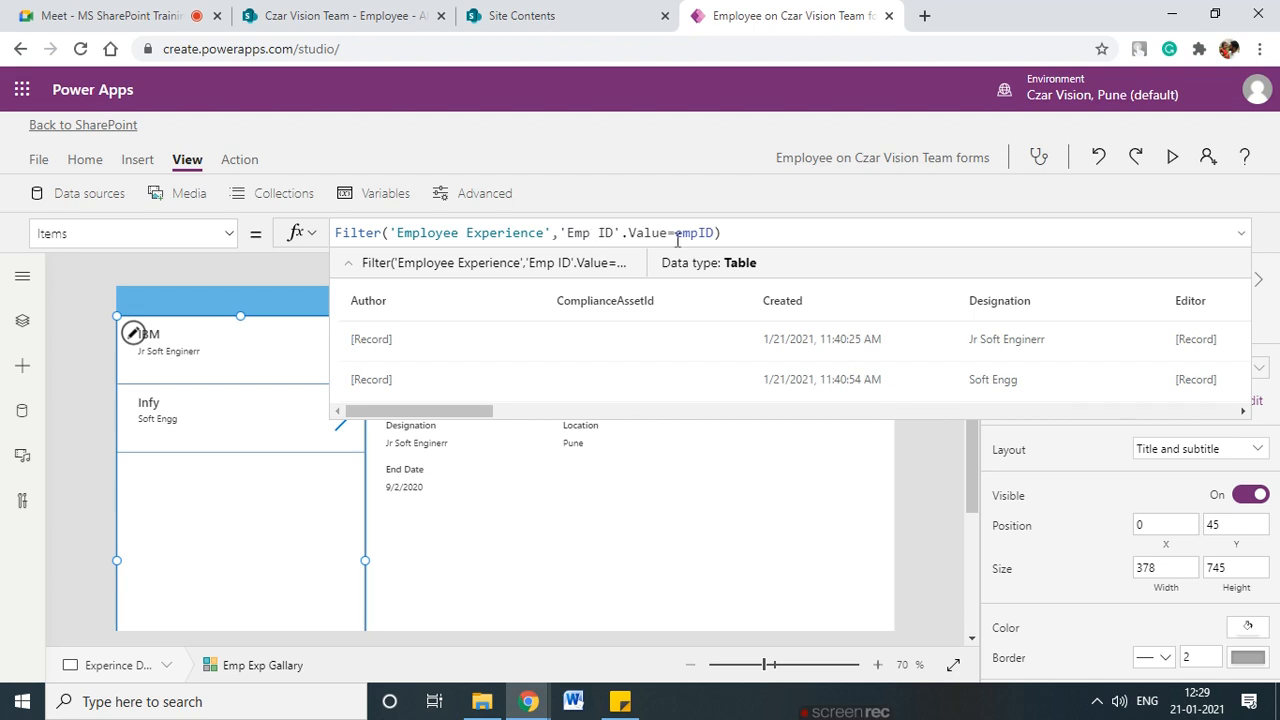
pyautogui.click(698, 579)
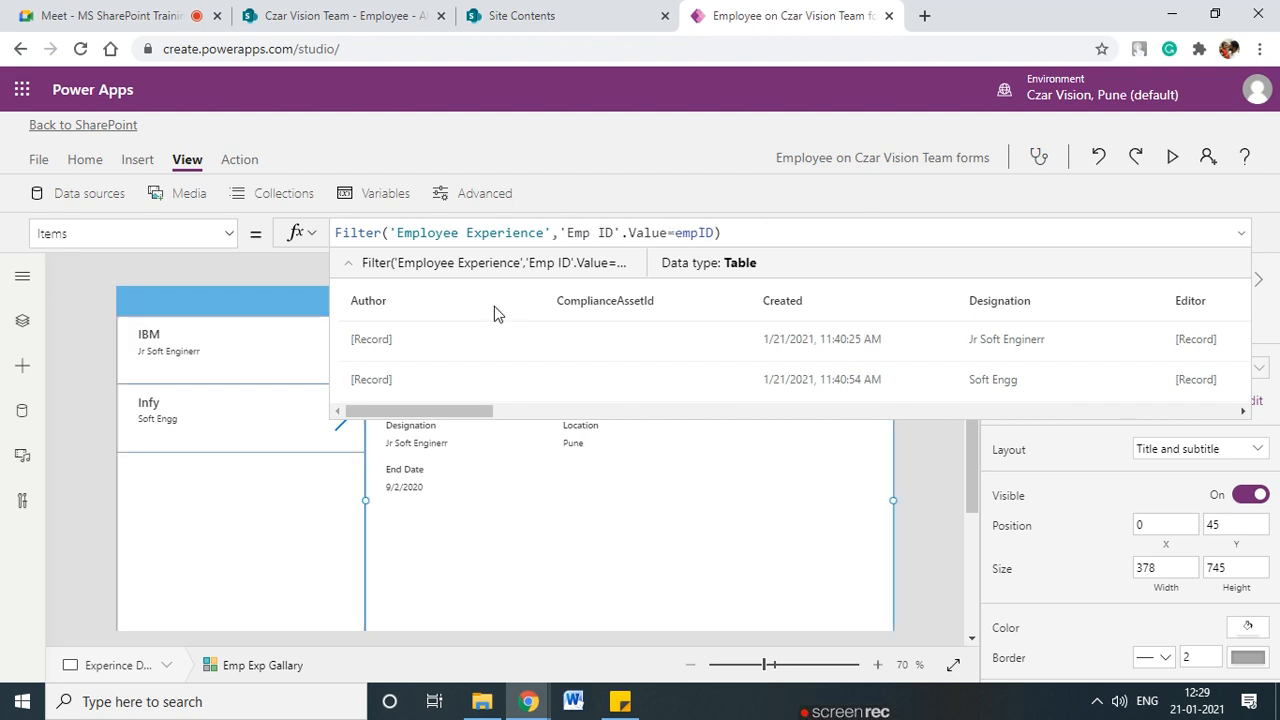
pyautogui.click(296, 548)
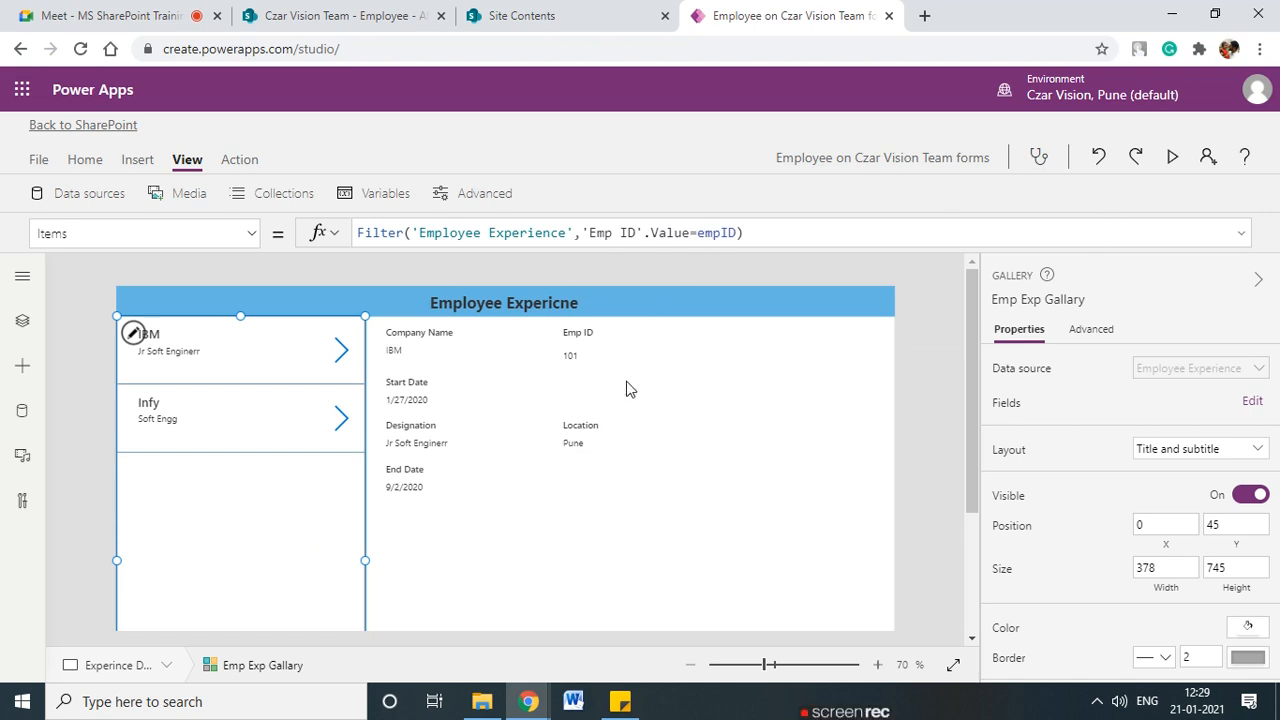
pyautogui.click(726, 274)
pyautogui.scroll(-3, 549, 463)
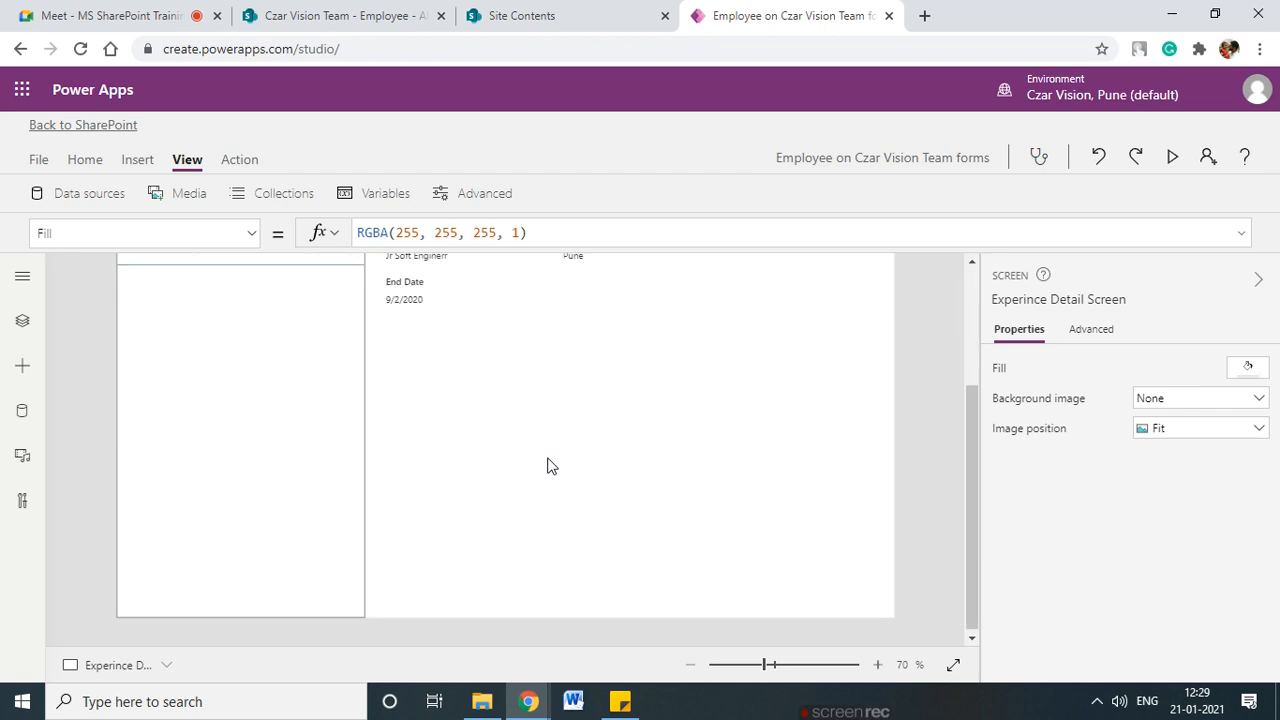
pyautogui.scroll(3, 549, 466)
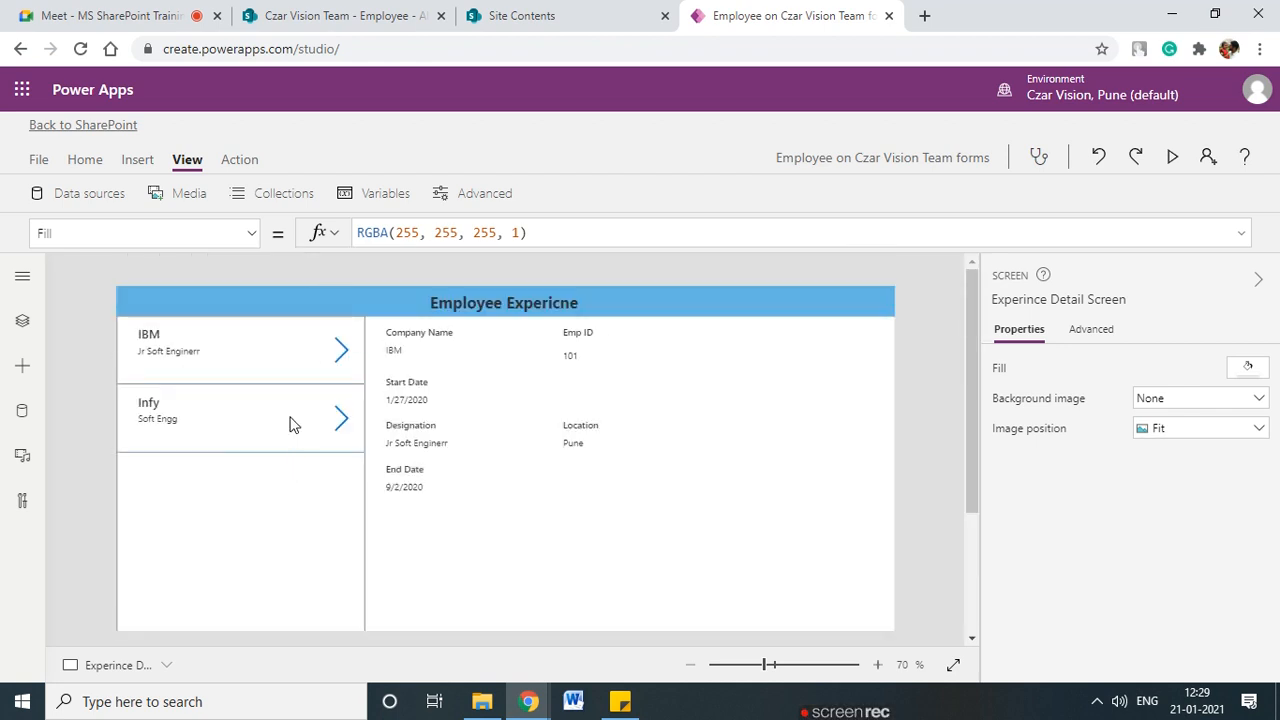
pyautogui.click(341, 421)
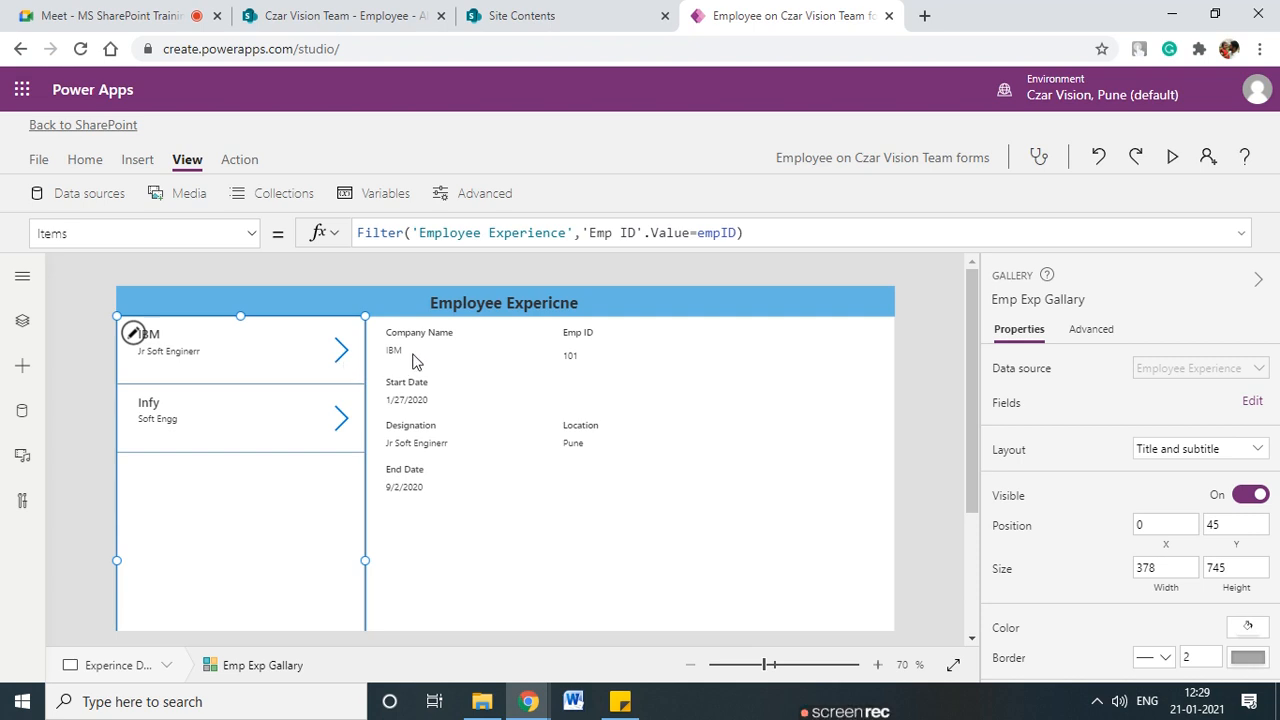
# - Save the customized Employee form and publish it to SharePoint
pyautogui.click(38, 159)
pyautogui.click(247, 432)
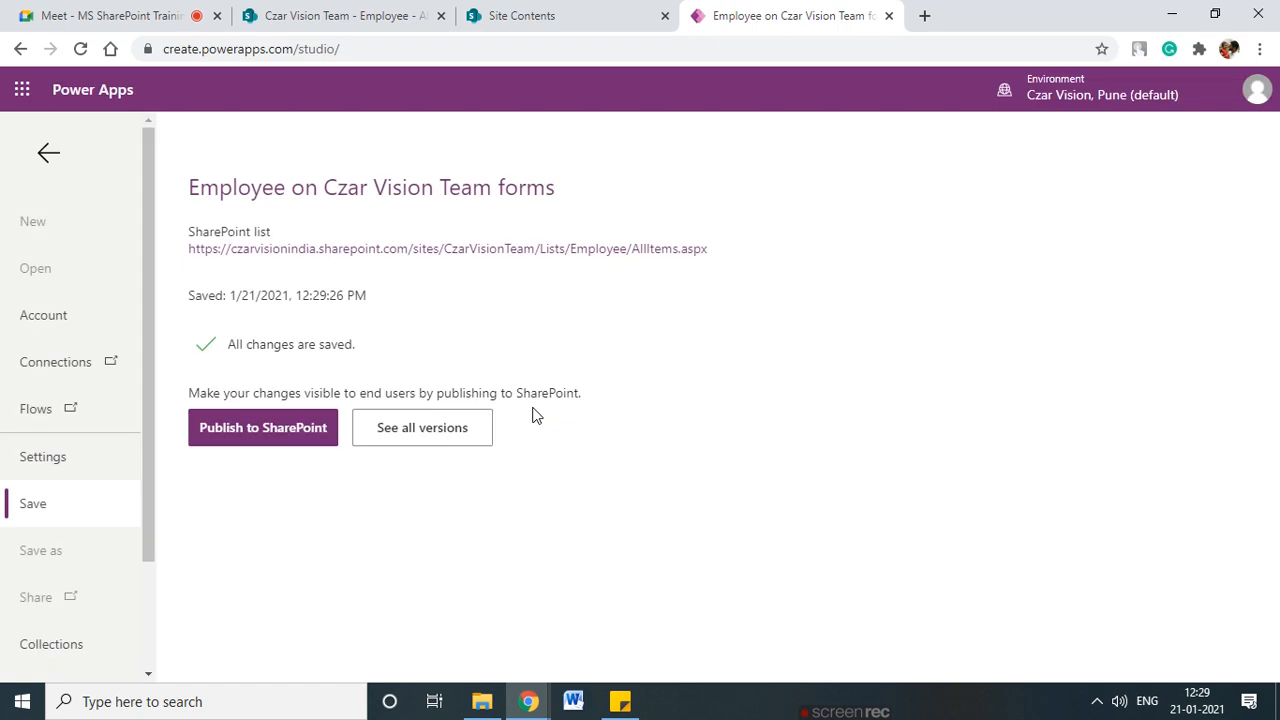
pyautogui.click(270, 427)
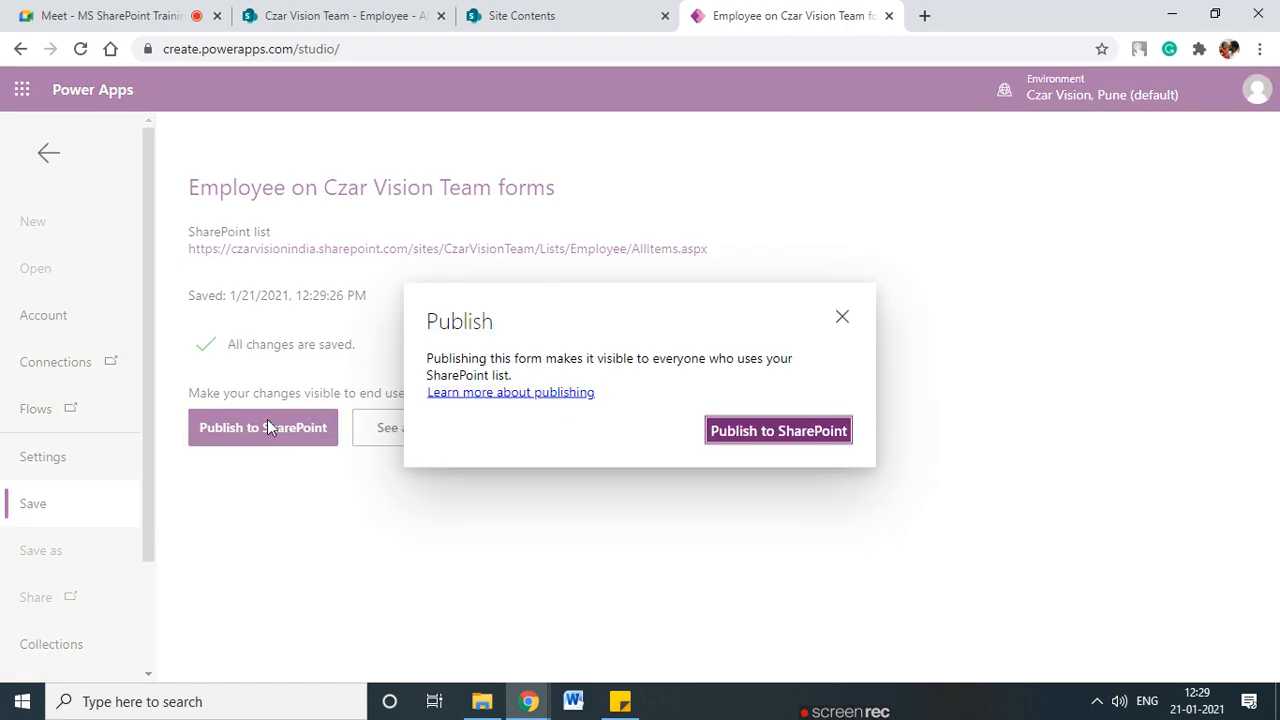
pyautogui.click(806, 438)
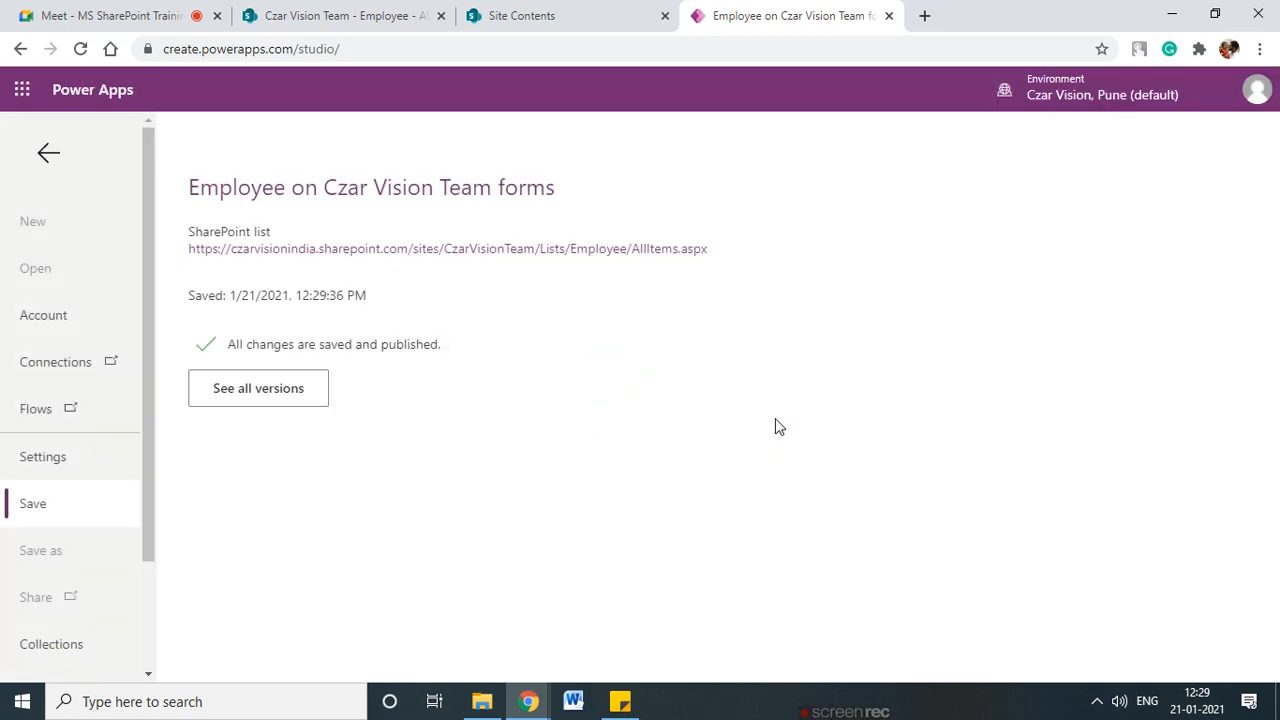
# - Switch to the SharePoint Employee list, open and close an employee's form, and reload the list page
pyautogui.click(362, 12)
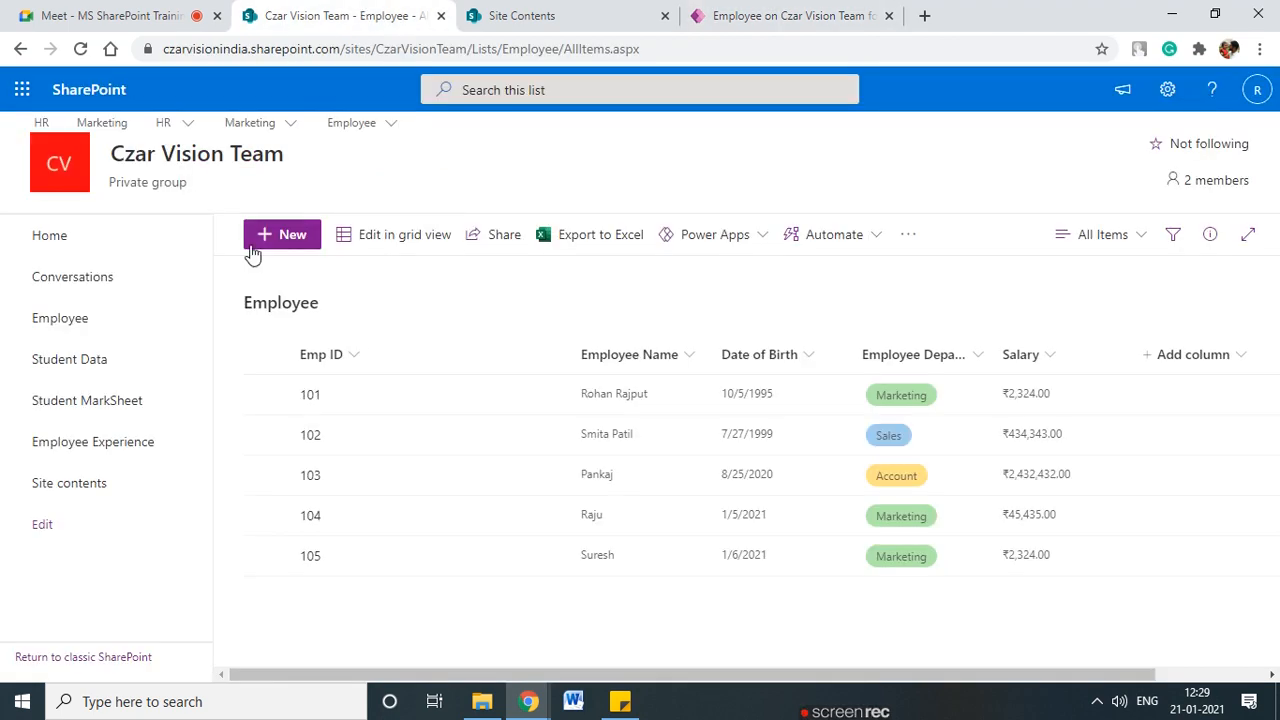
pyautogui.click(523, 432)
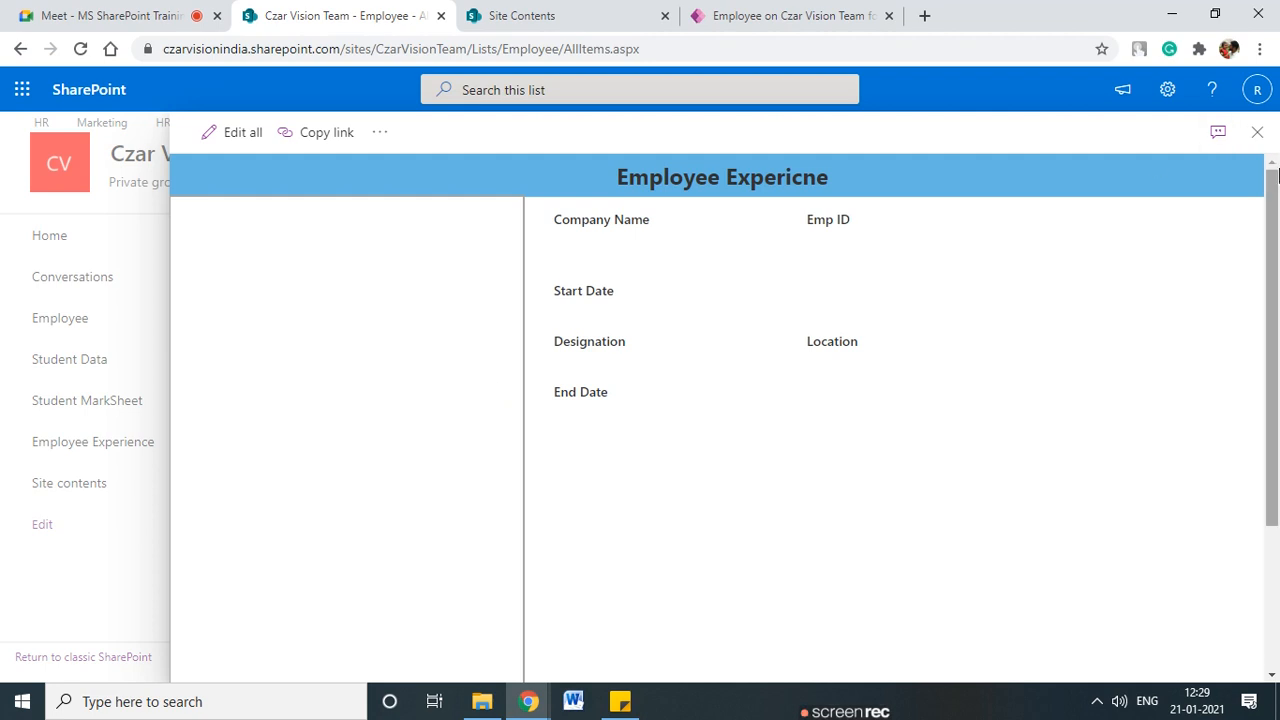
pyautogui.click(1257, 132)
pyautogui.click(79, 49)
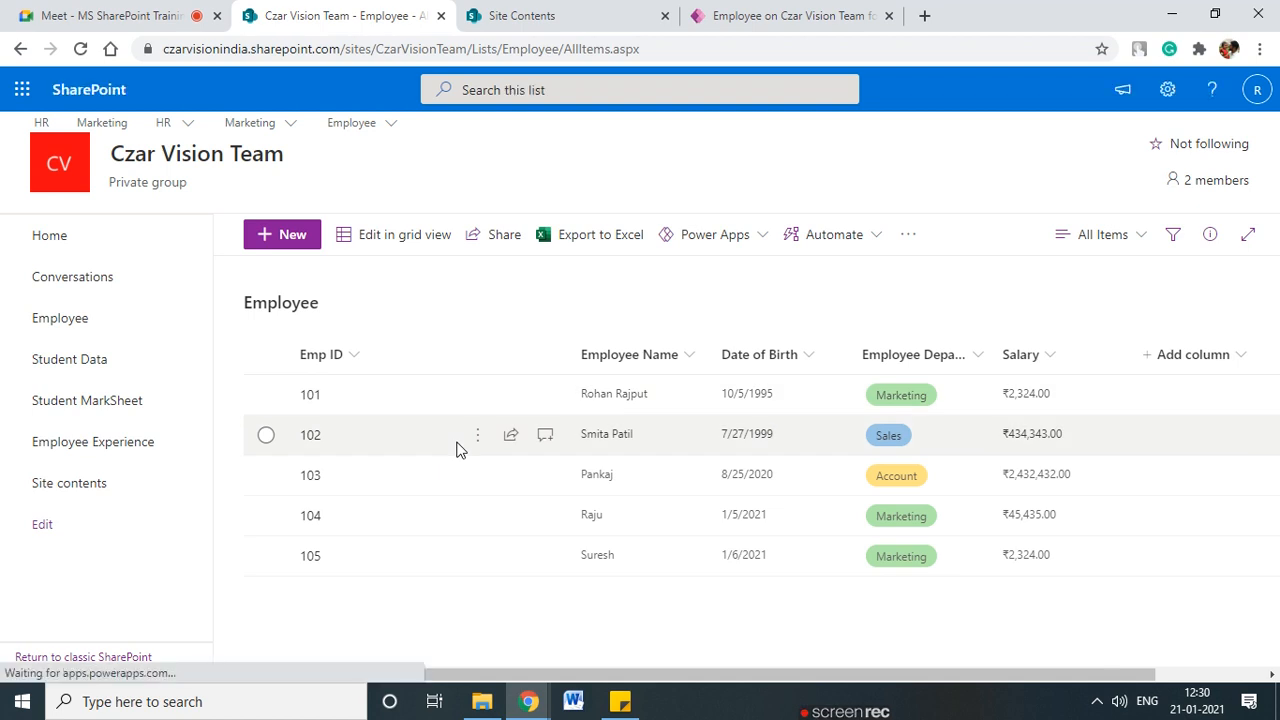
# - Open an employee's published form, show the experience with Emp Experince, switch between the IBM and Infy entries, and close the form
pyautogui.click(456, 450)
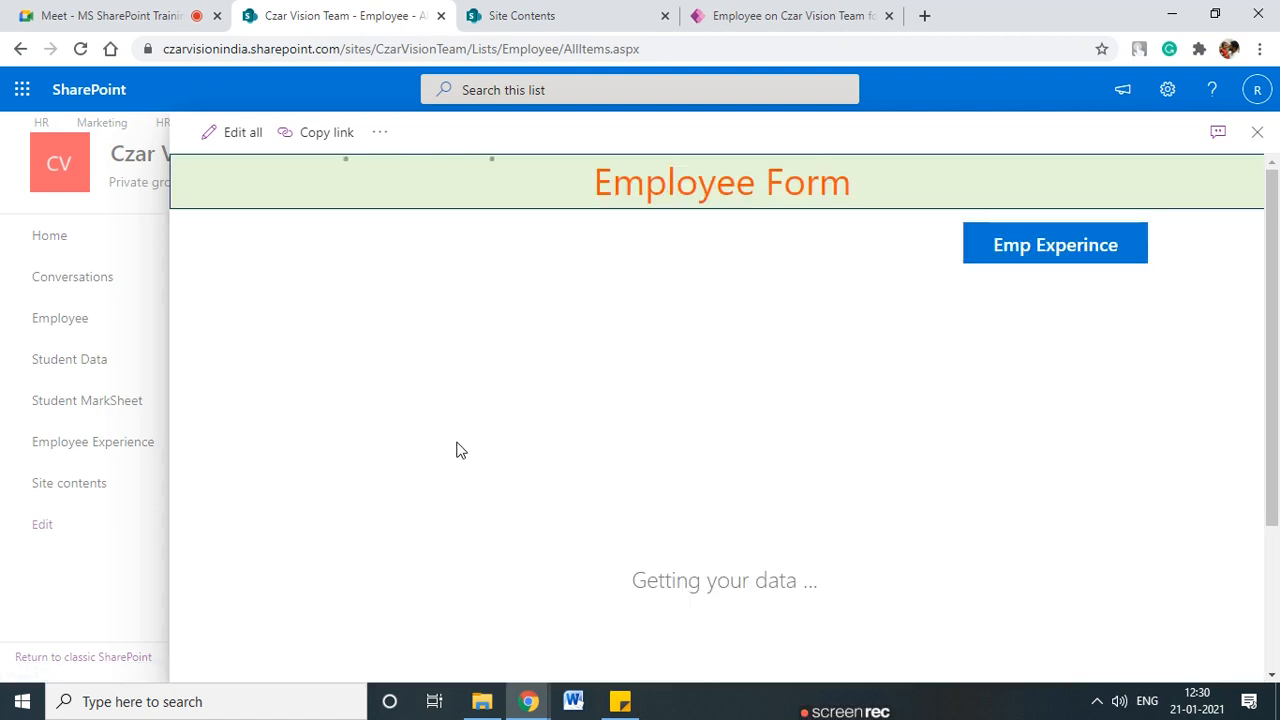
pyautogui.click(1076, 249)
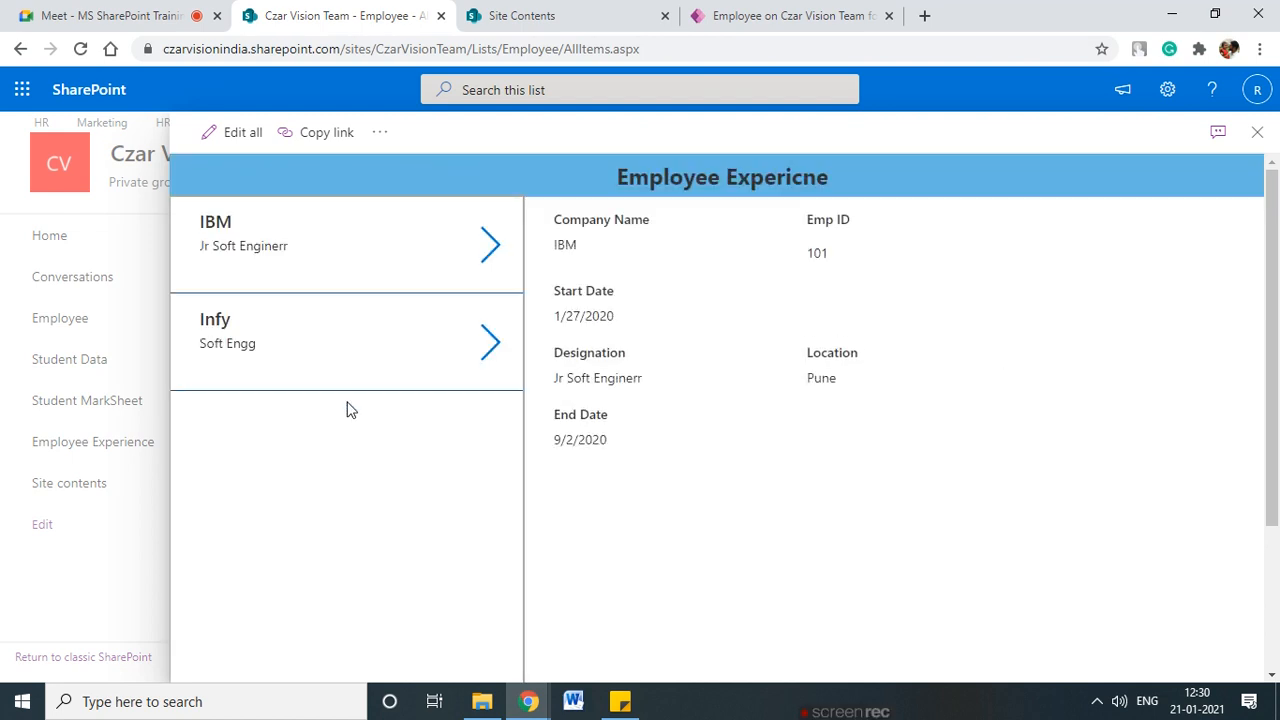
pyautogui.click(490, 350)
pyautogui.click(490, 242)
pyautogui.click(490, 345)
pyautogui.click(490, 245)
pyautogui.click(490, 345)
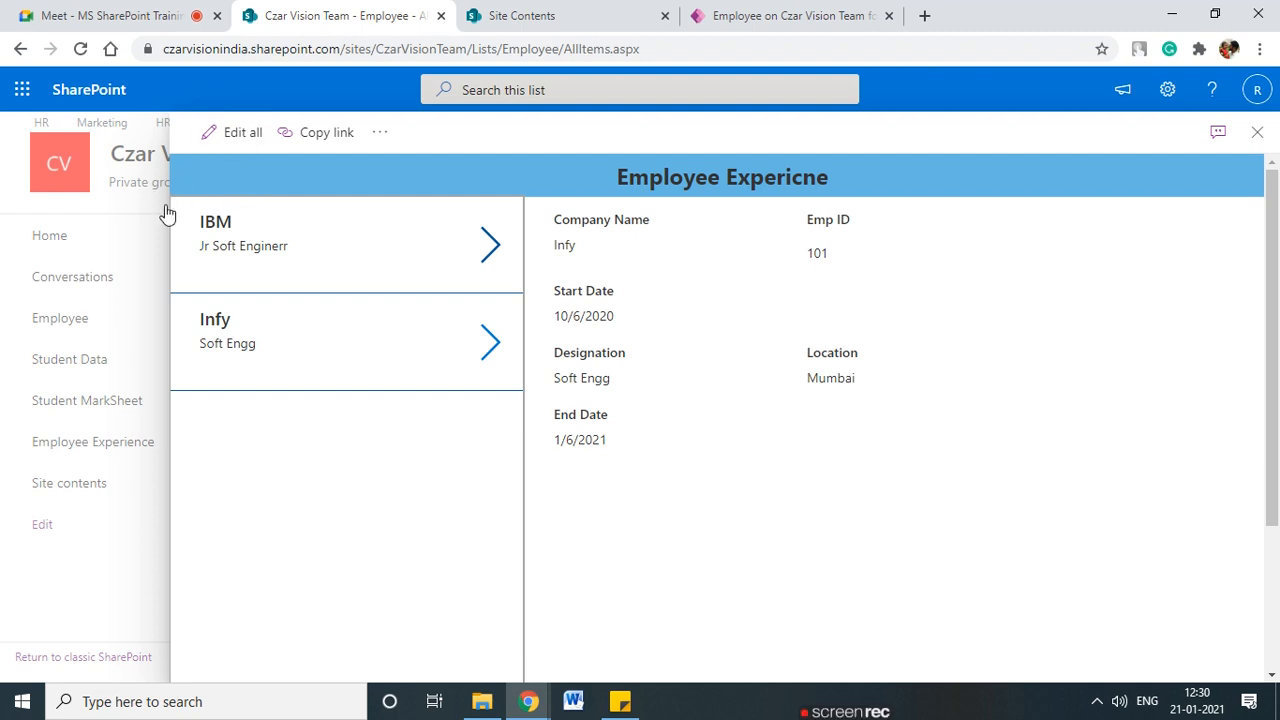
pyautogui.click(1257, 132)
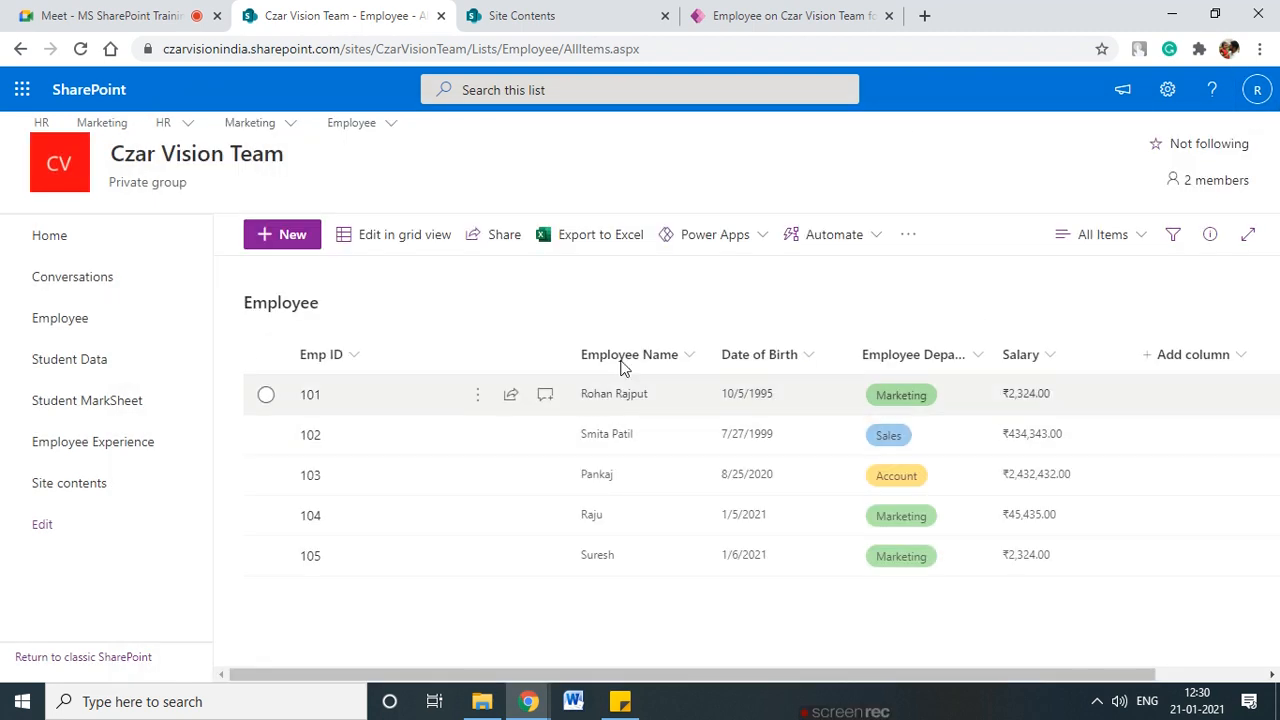
# - Open the second employee in the Employee list and examine the title of the screen the form shows
pyautogui.click(313, 443)
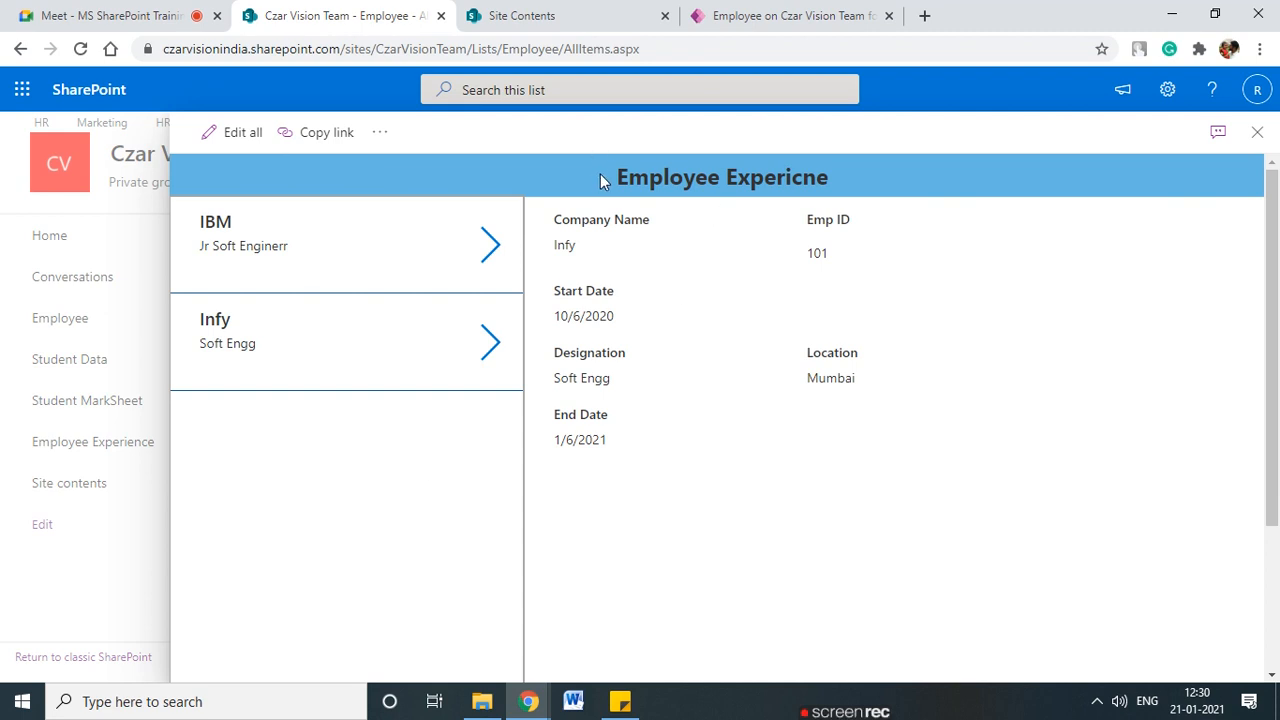
pyautogui.moveTo(620, 176); pyautogui.dragTo(846, 189)
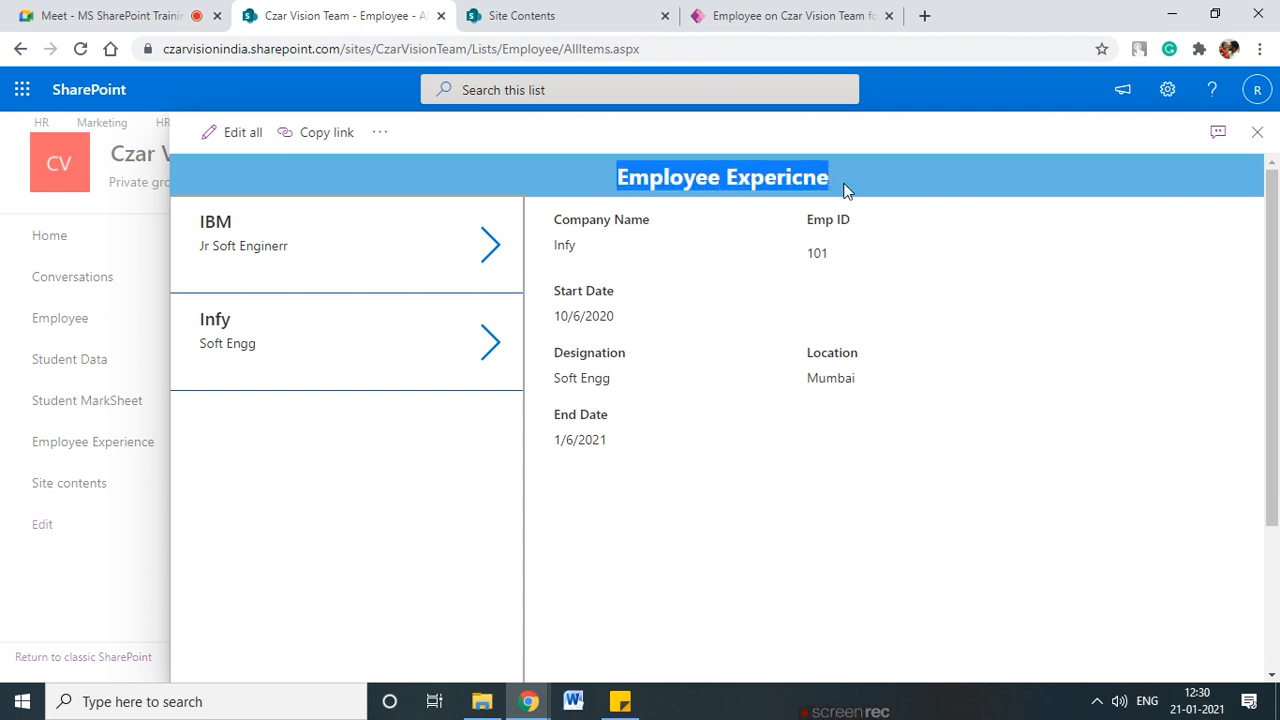
# - Close and reopen the second employee's form, show the experience with Emp Experince, and switch between the Accenture and Tech M entries
pyautogui.click(1257, 132)
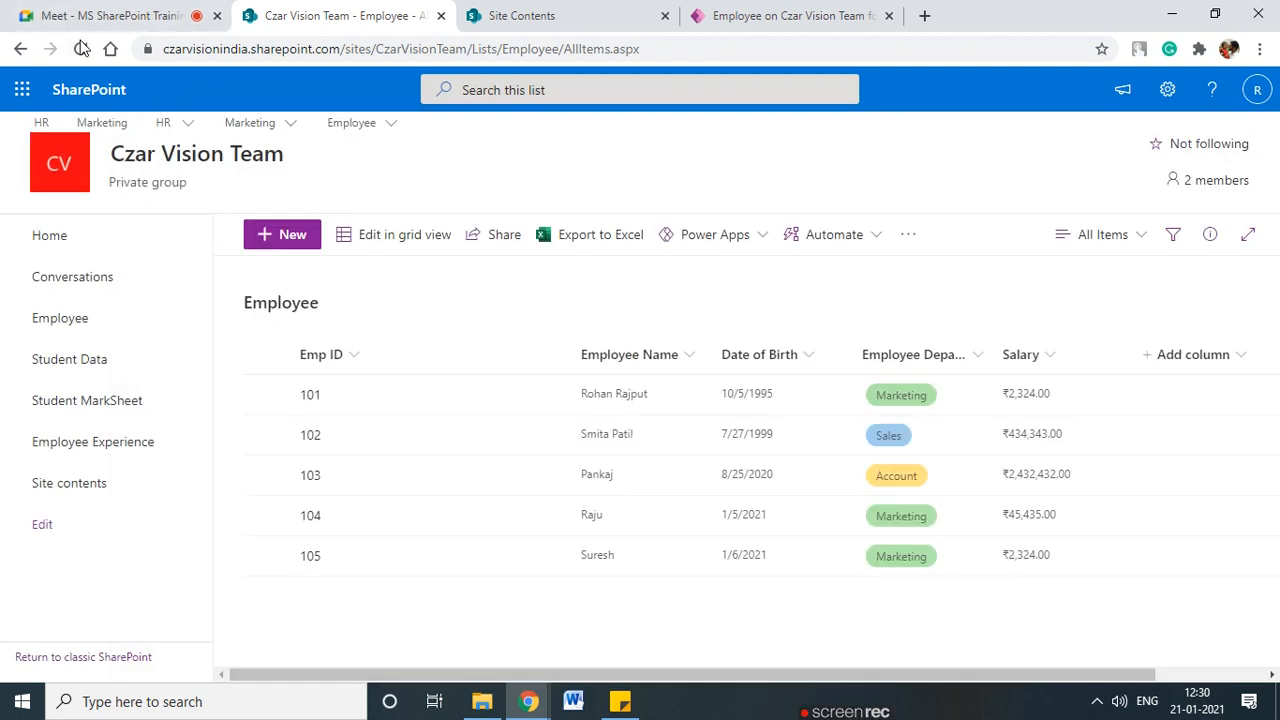
pyautogui.click(312, 436)
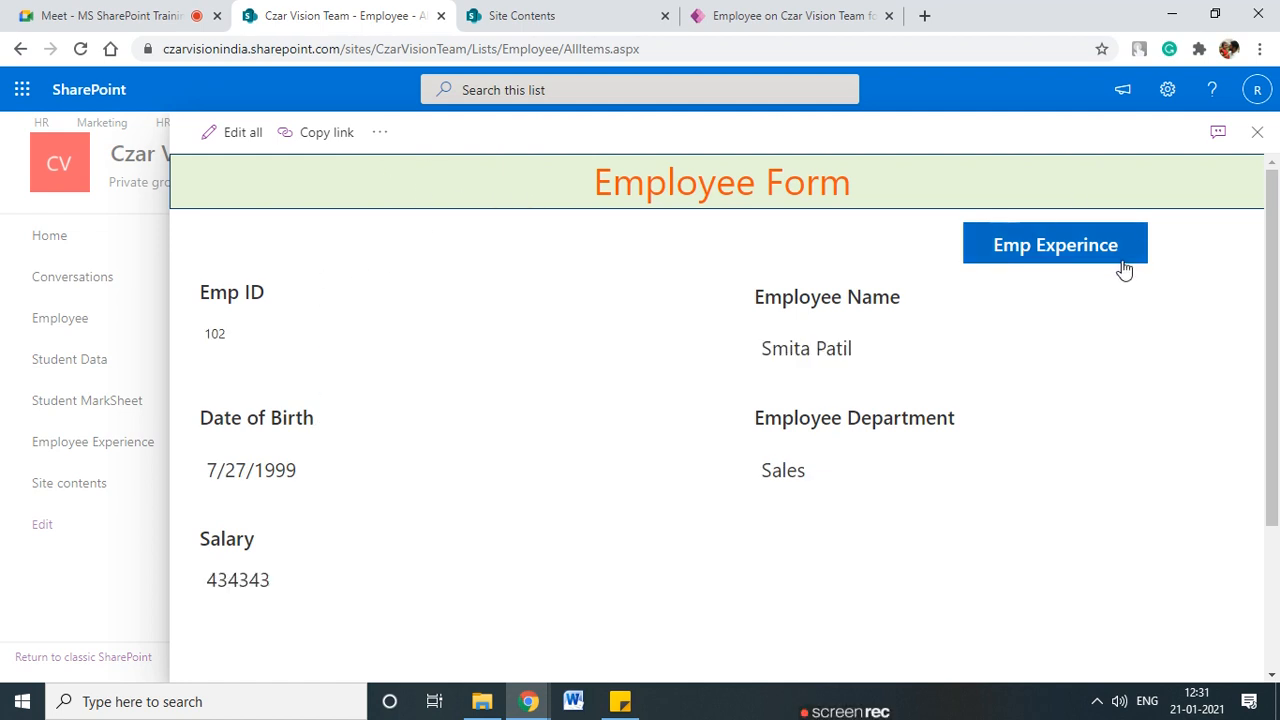
pyautogui.click(1066, 262)
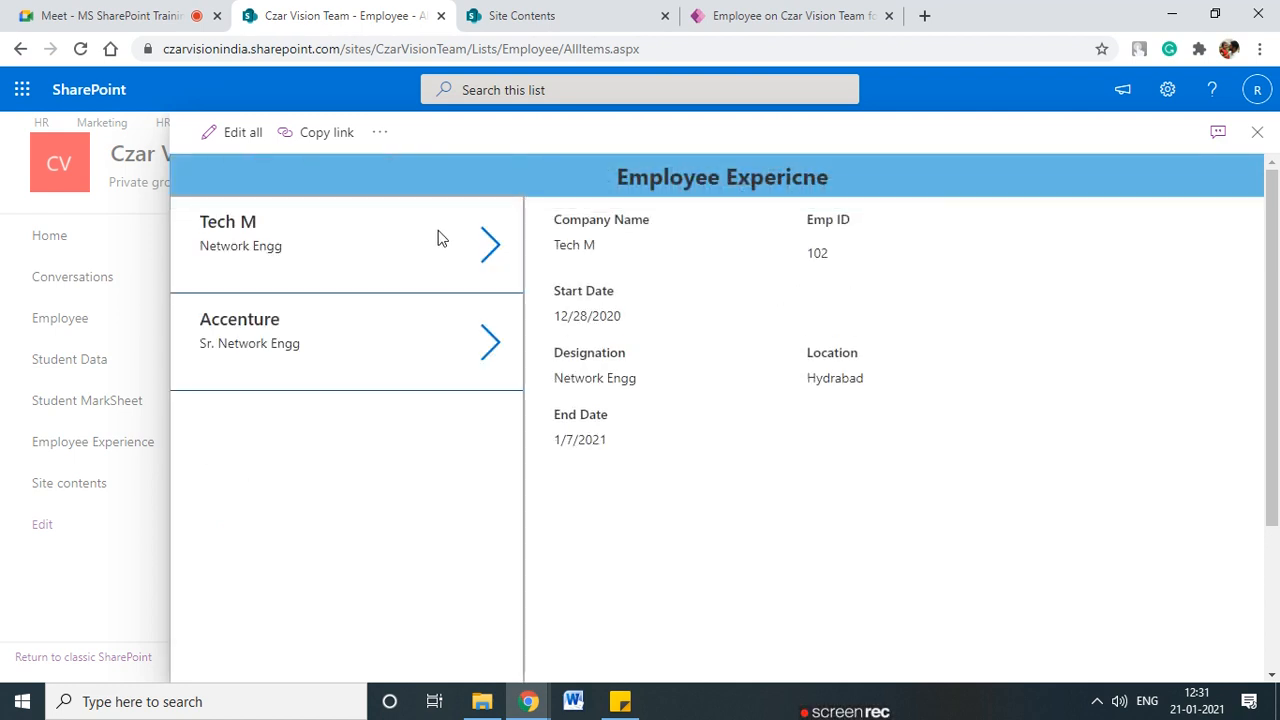
pyautogui.click(480, 345)
pyautogui.click(489, 245)
# - Switch to the Power Apps editor and add a Left icon, about 56 by 28, at the left end of the Employee Expericne header
pyautogui.click(790, 12)
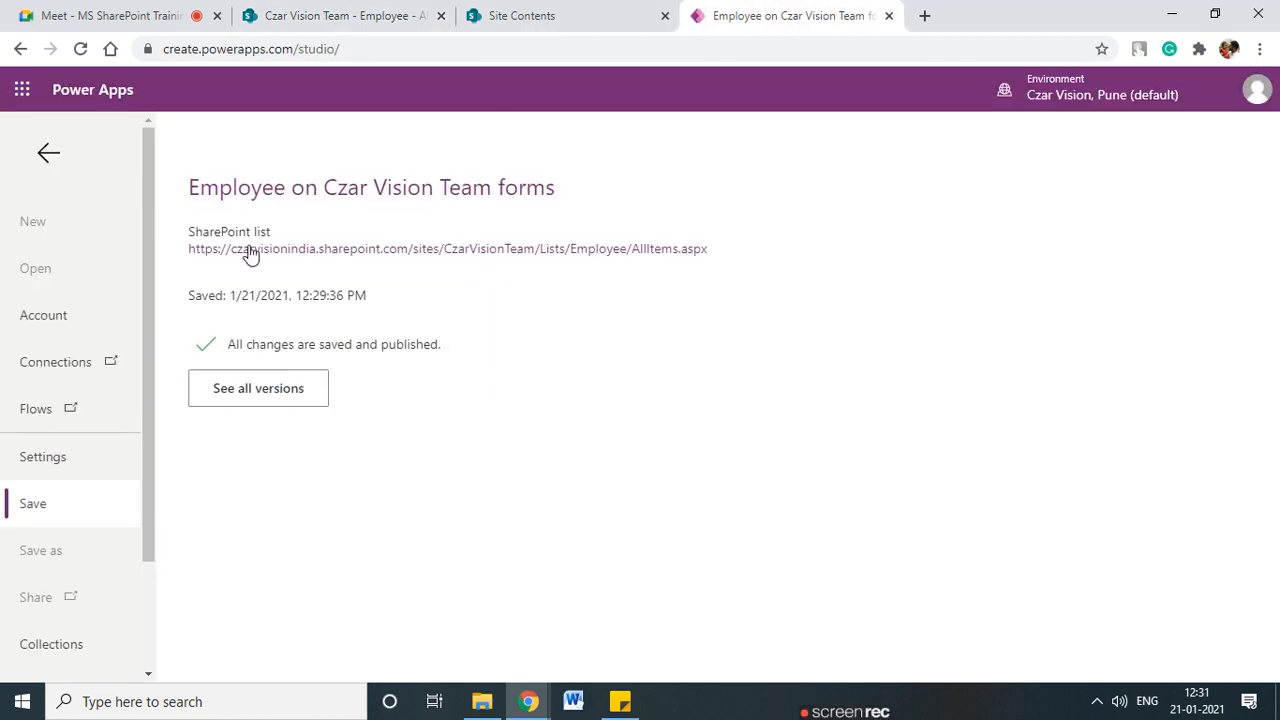
pyautogui.click(49, 154)
pyautogui.scroll(-3, 330, 455)
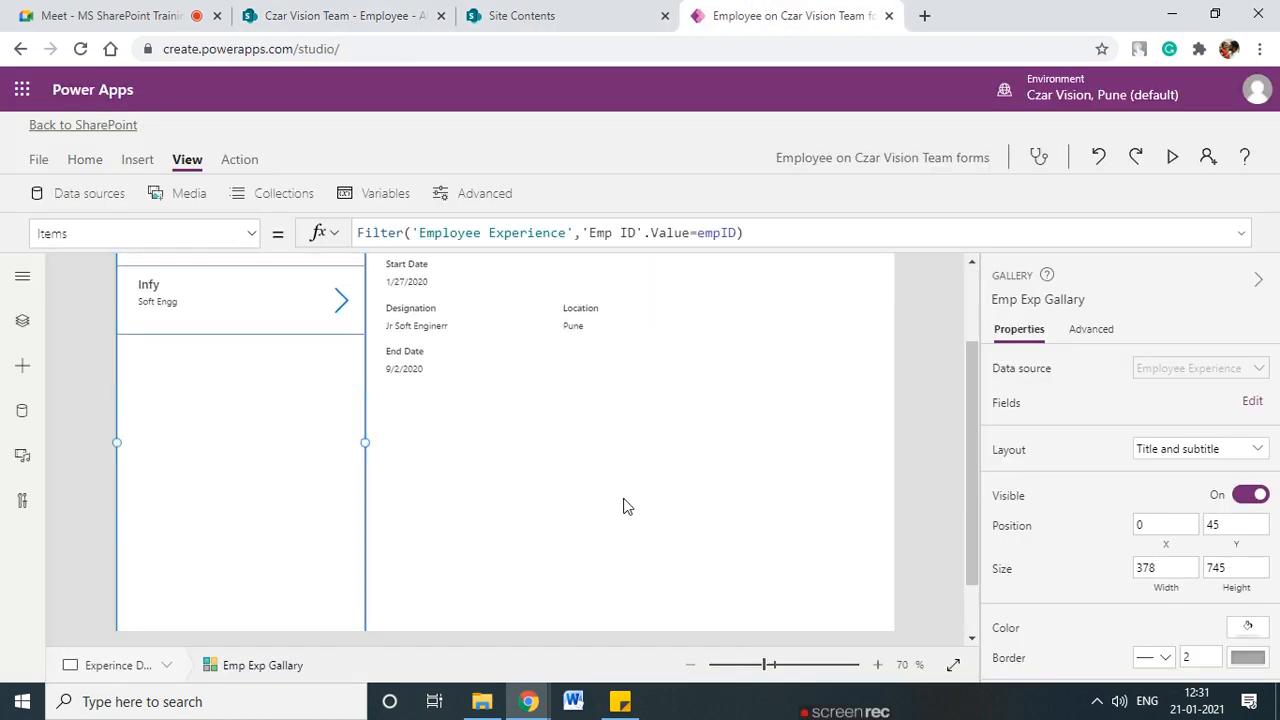
pyautogui.scroll(3, 312, 352)
pyautogui.click(119, 300)
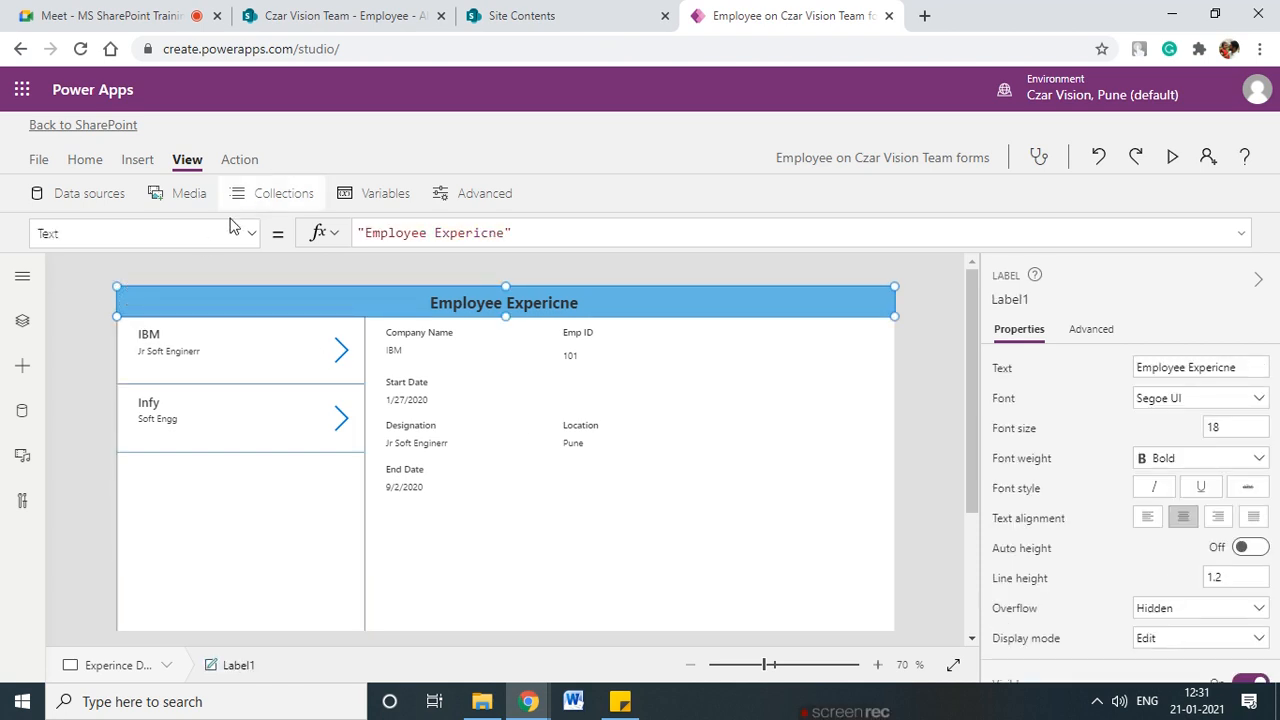
pyautogui.click(135, 162)
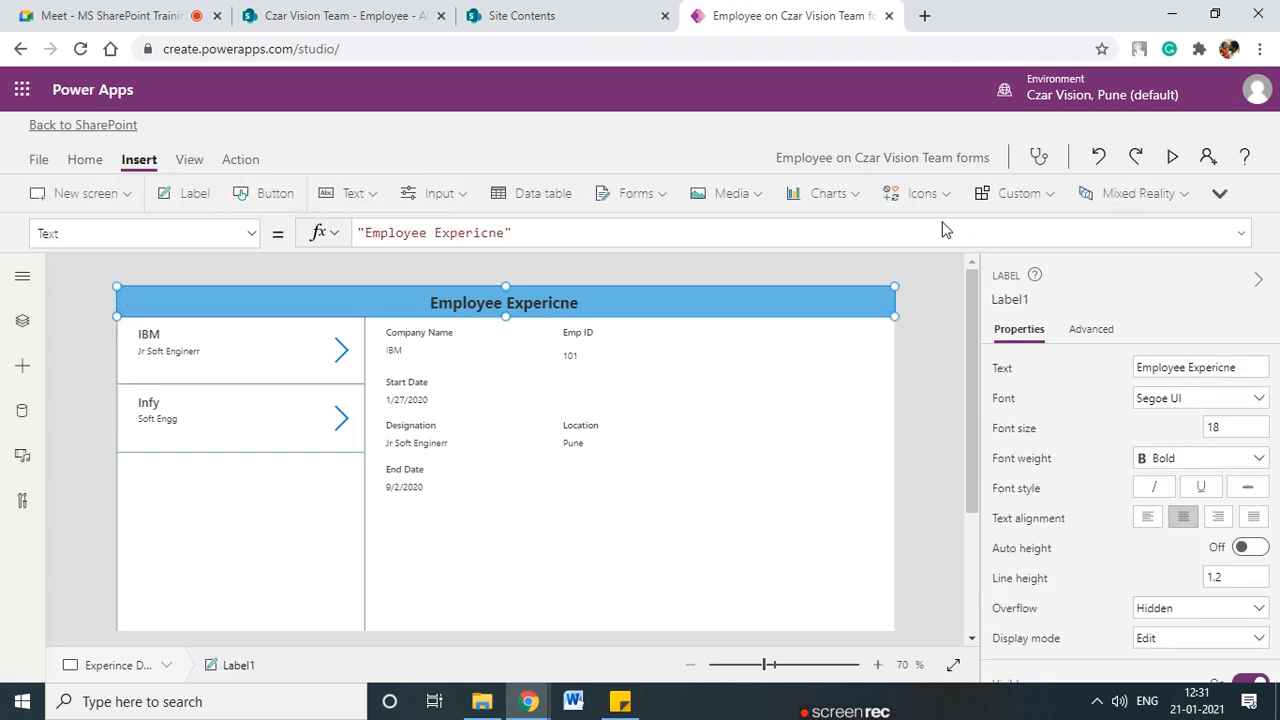
pyautogui.click(915, 193)
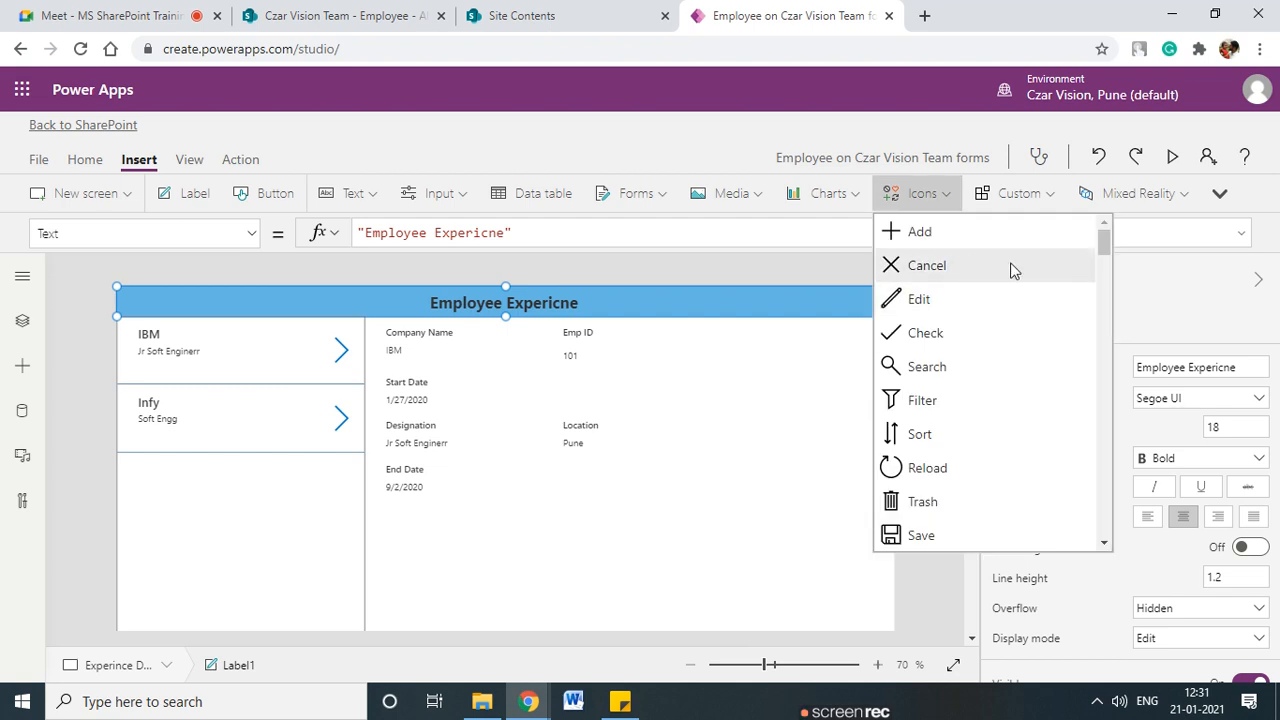
pyautogui.moveTo(1107, 243); pyautogui.dragTo(1100, 322)
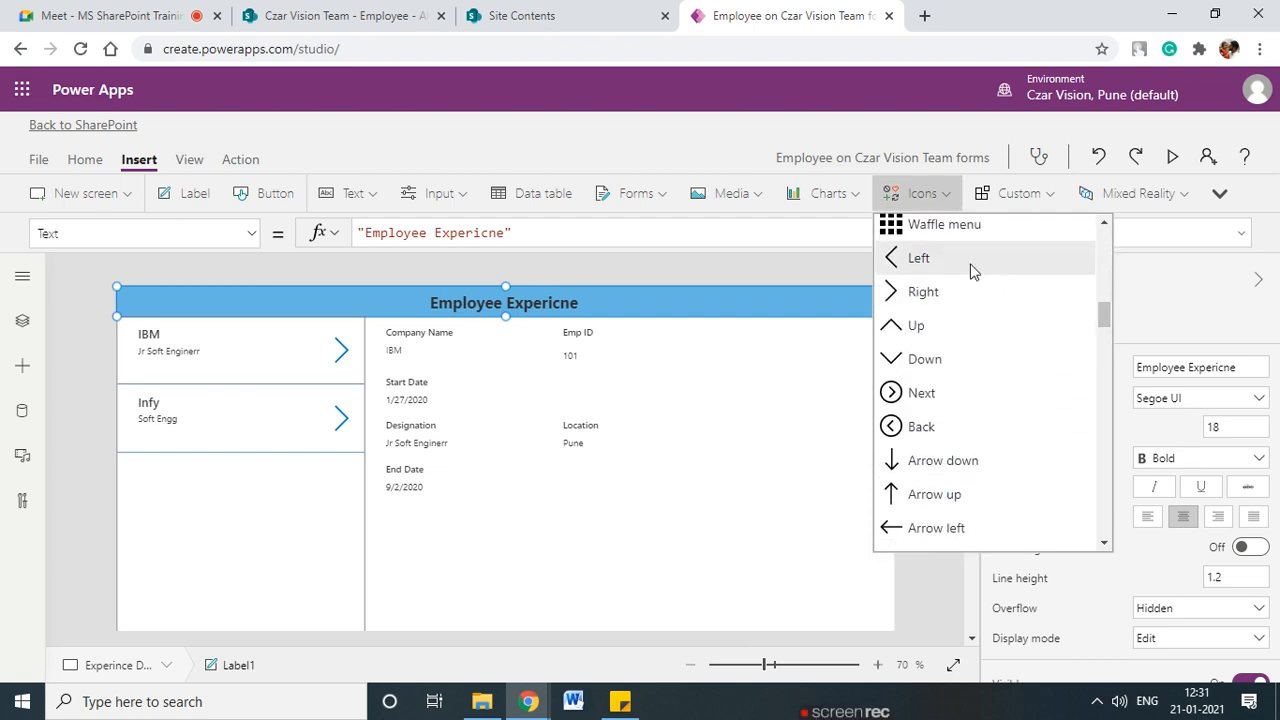
pyautogui.click(971, 268)
pyautogui.moveTo(166, 334); pyautogui.dragTo(130, 301)
# - Set the colour of the header's Left icon to black
pyautogui.scroll(-1, 1199, 535)
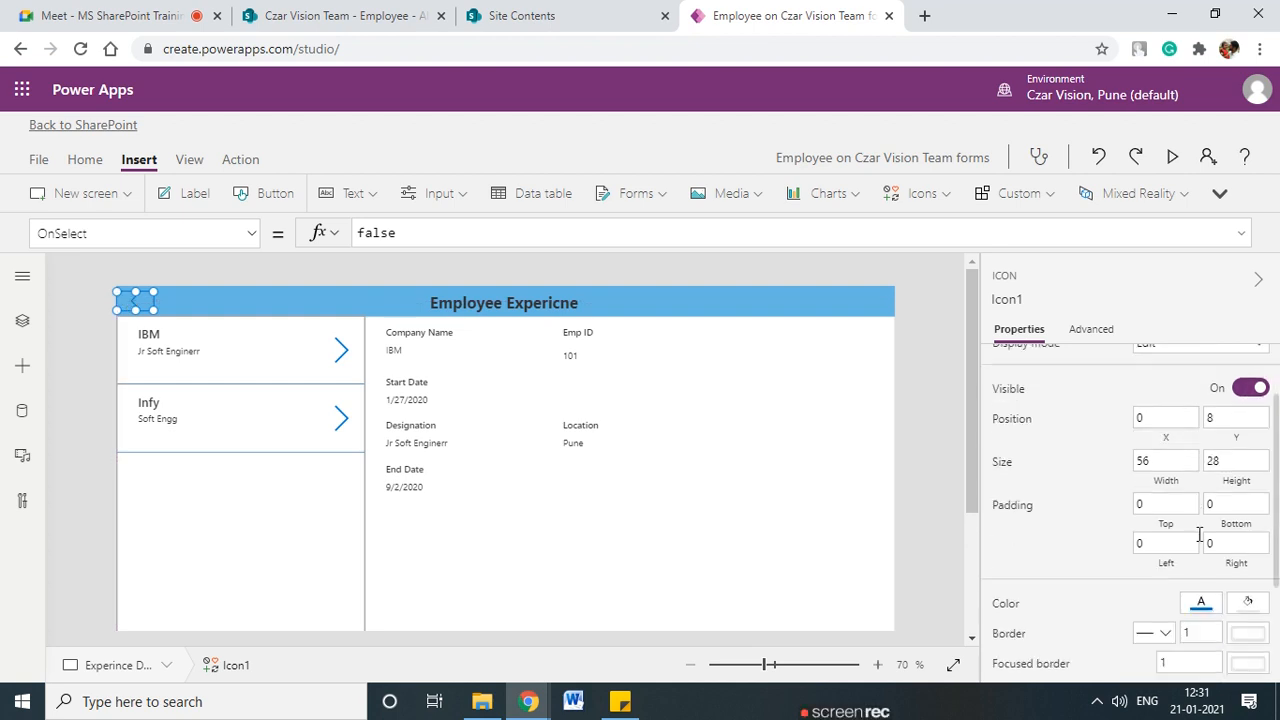
pyautogui.scroll(-2, 1199, 535)
pyautogui.click(1199, 445)
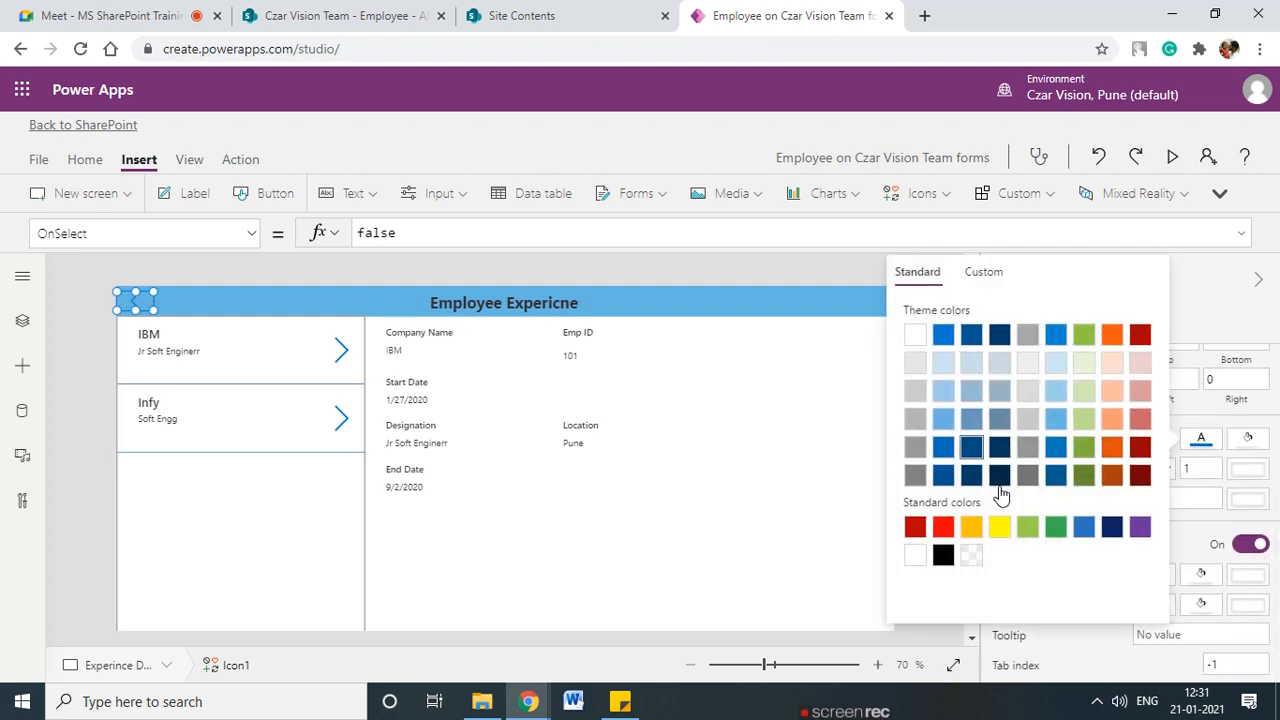
pyautogui.click(943, 555)
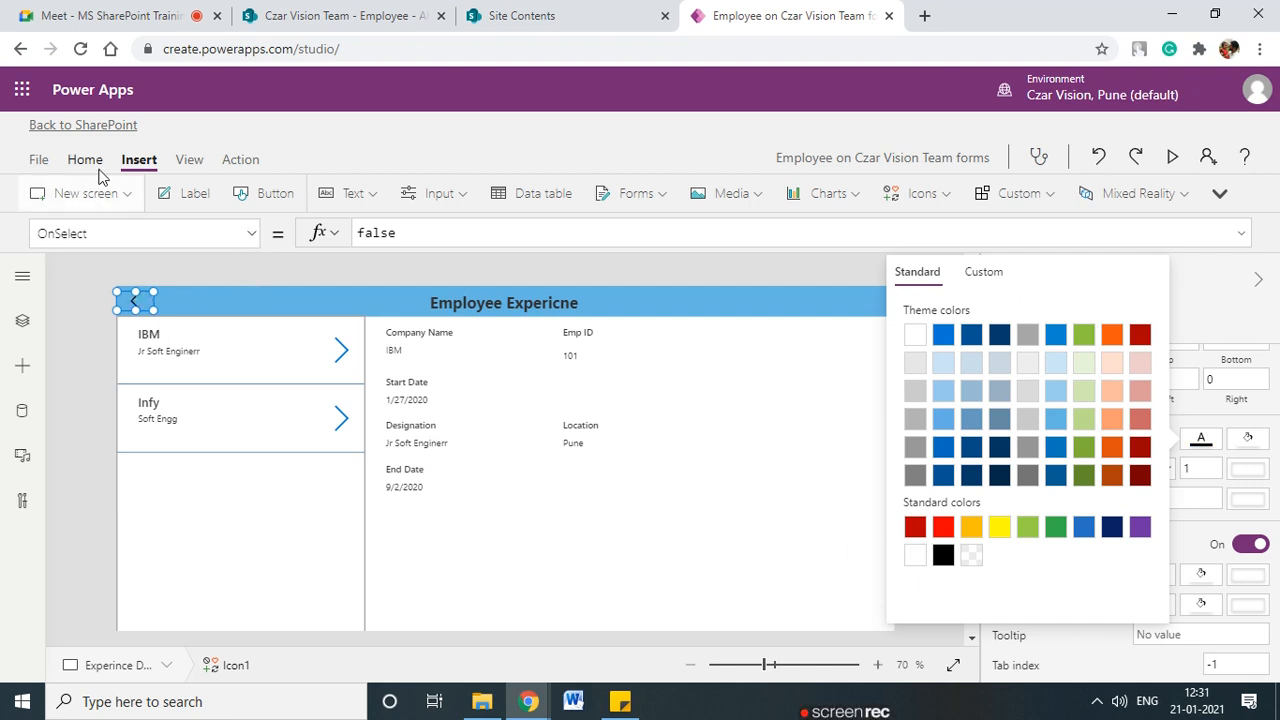
# - Make the Left icon navigate to 'Employee Detail Screen' with the Fade transition when selected
pyautogui.click(239, 159)
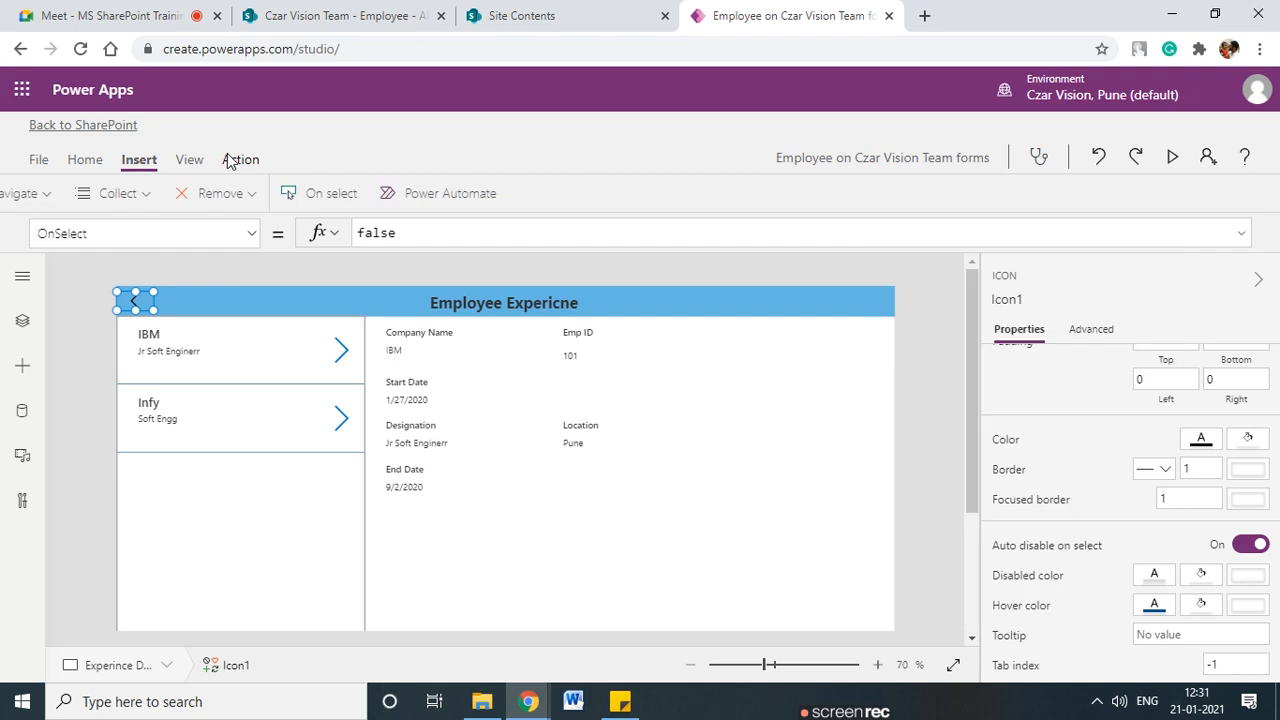
pyautogui.click(104, 197)
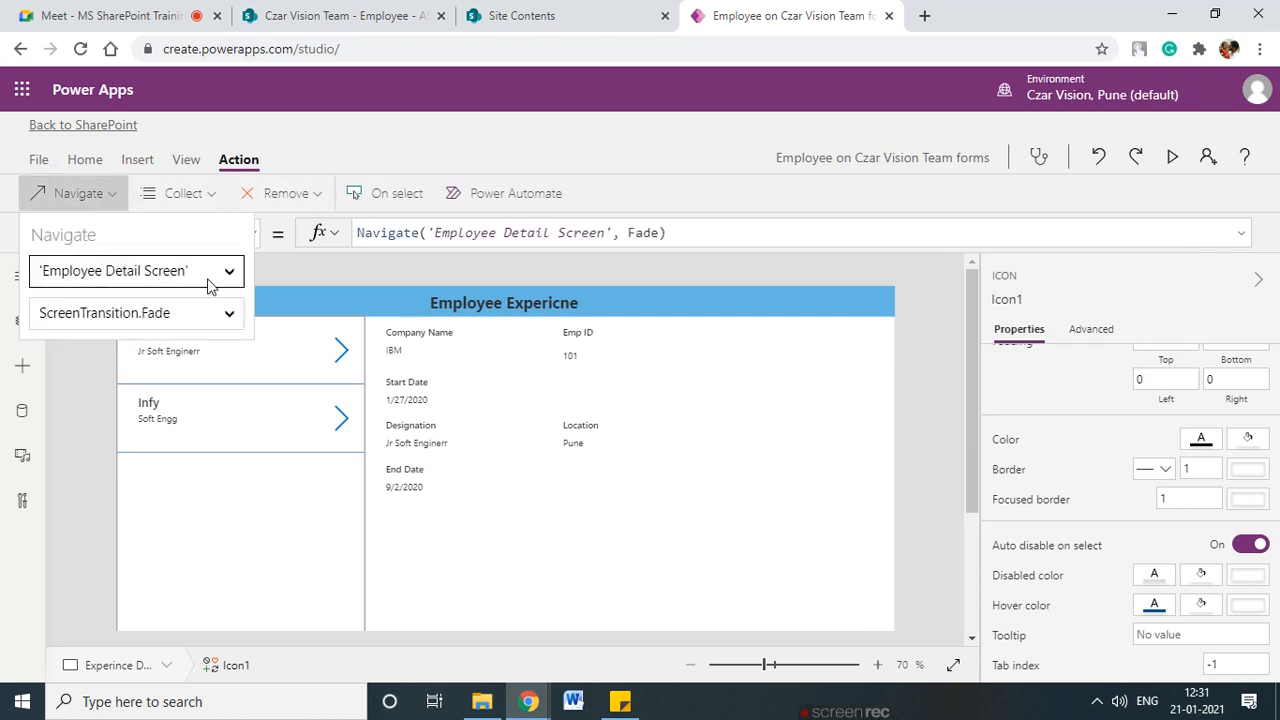
pyautogui.click(348, 274)
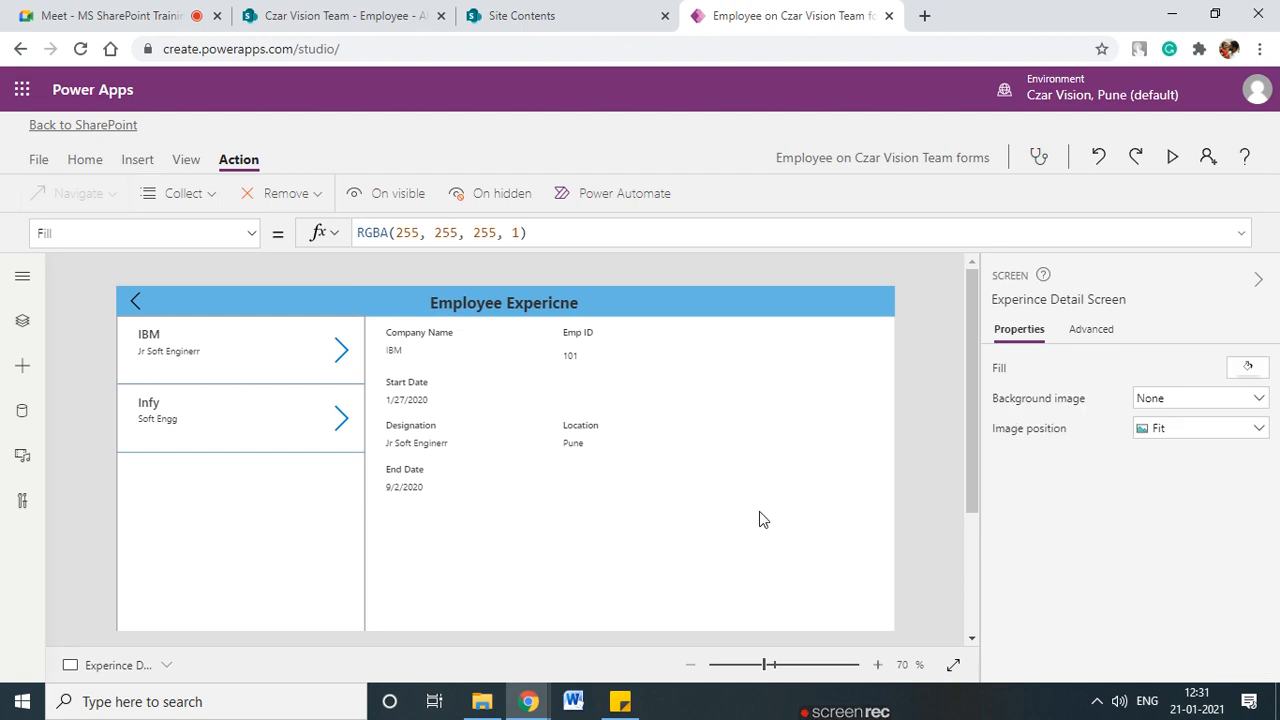
# - Preview the experience screen, test the header's Left icon, and close the preview
pyautogui.click(1172, 157)
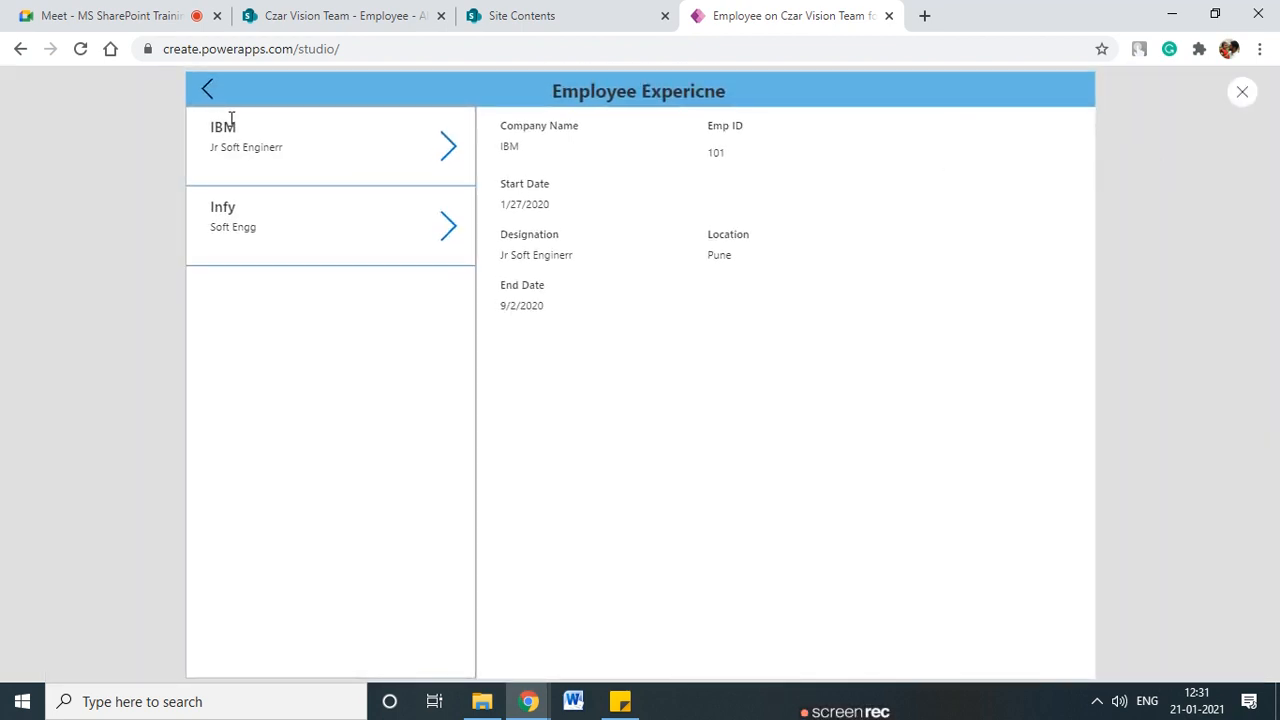
pyautogui.click(209, 92)
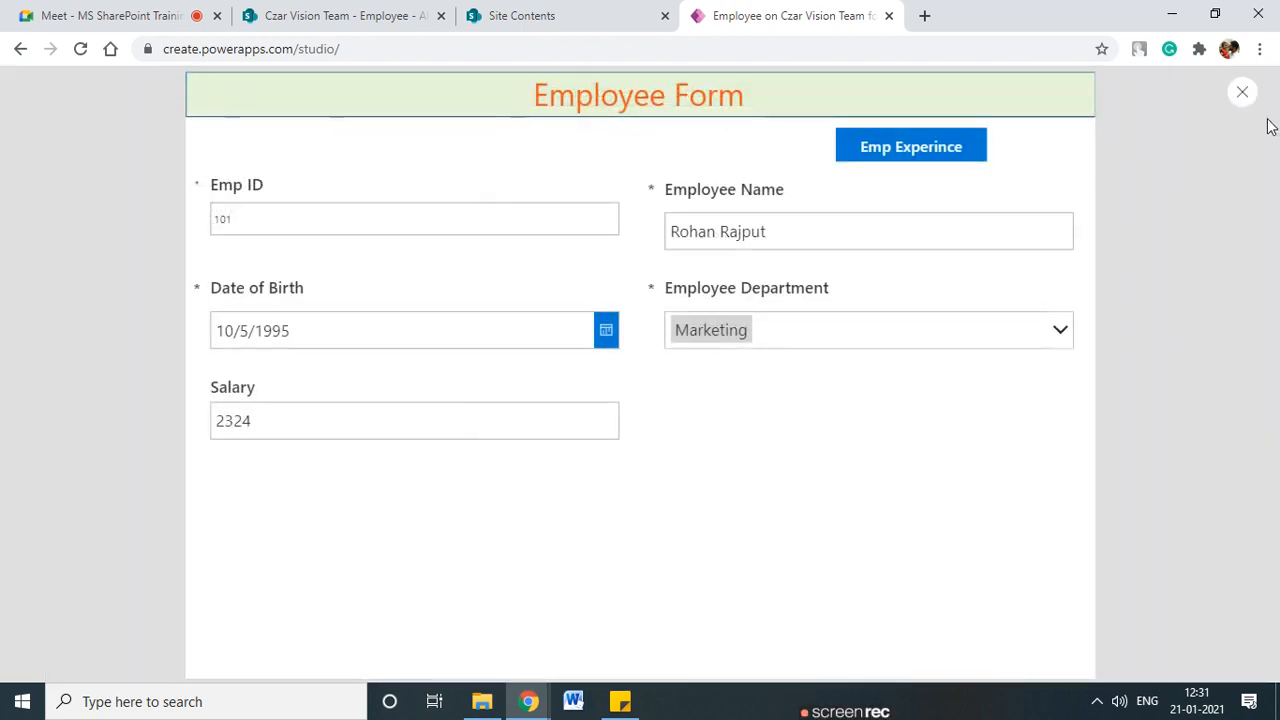
pyautogui.press('Escape')
# - Examine the OnSelect formula of the Emp Experince button on the Employee Detail Screen
pyautogui.click(828, 447)
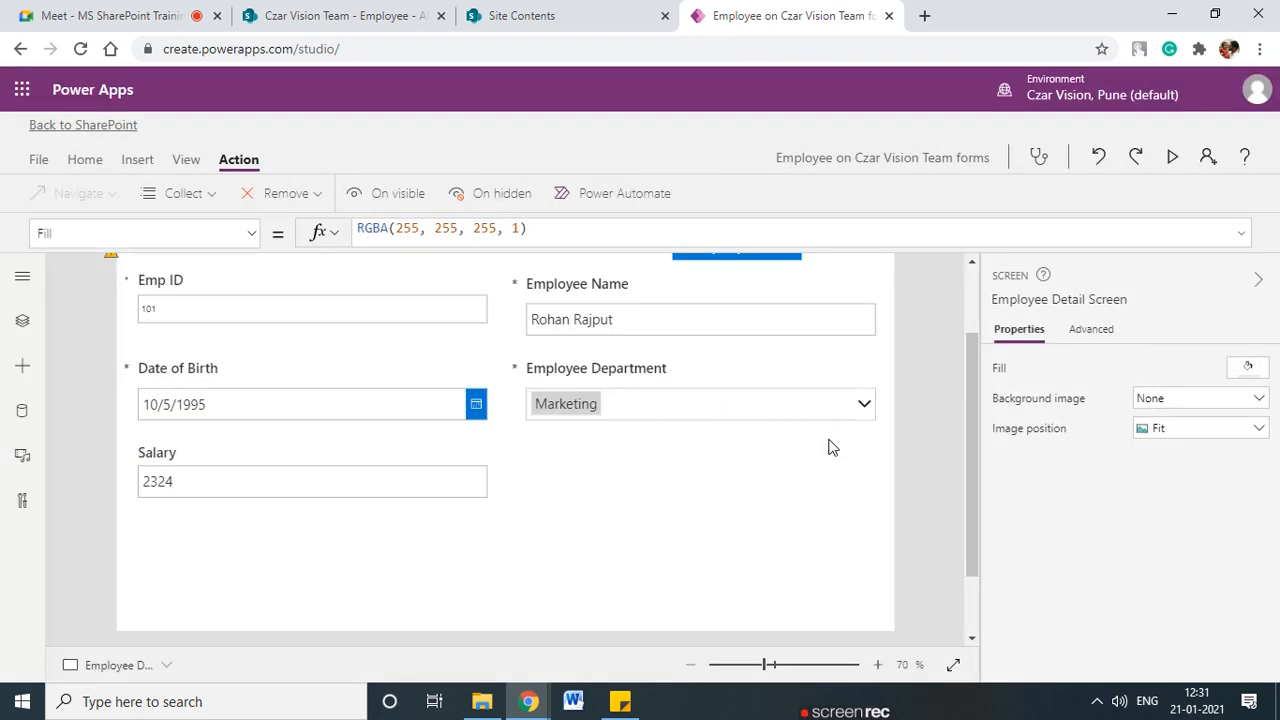
pyautogui.scroll(2, 592, 505)
pyautogui.click(710, 358)
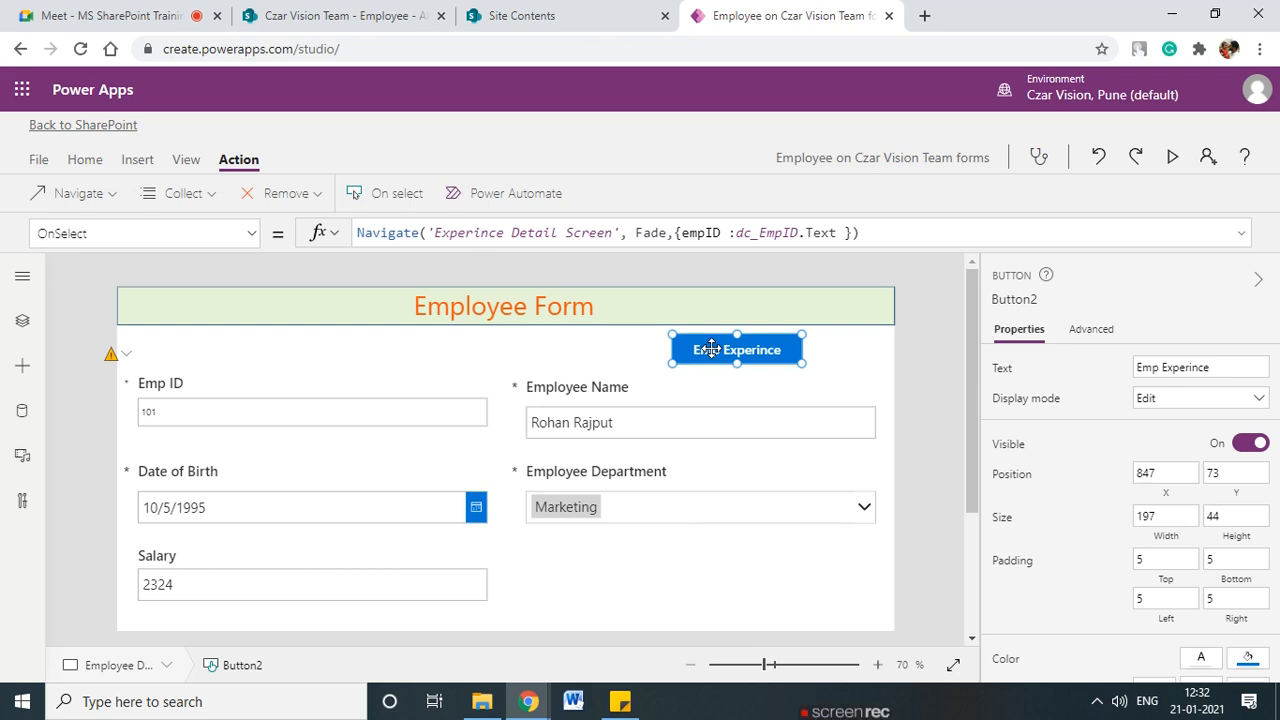
# - Switch to the SharePoint list, check which screen the first employee's form opens on, close it, and return to the Power Apps editor
pyautogui.click(318, 15)
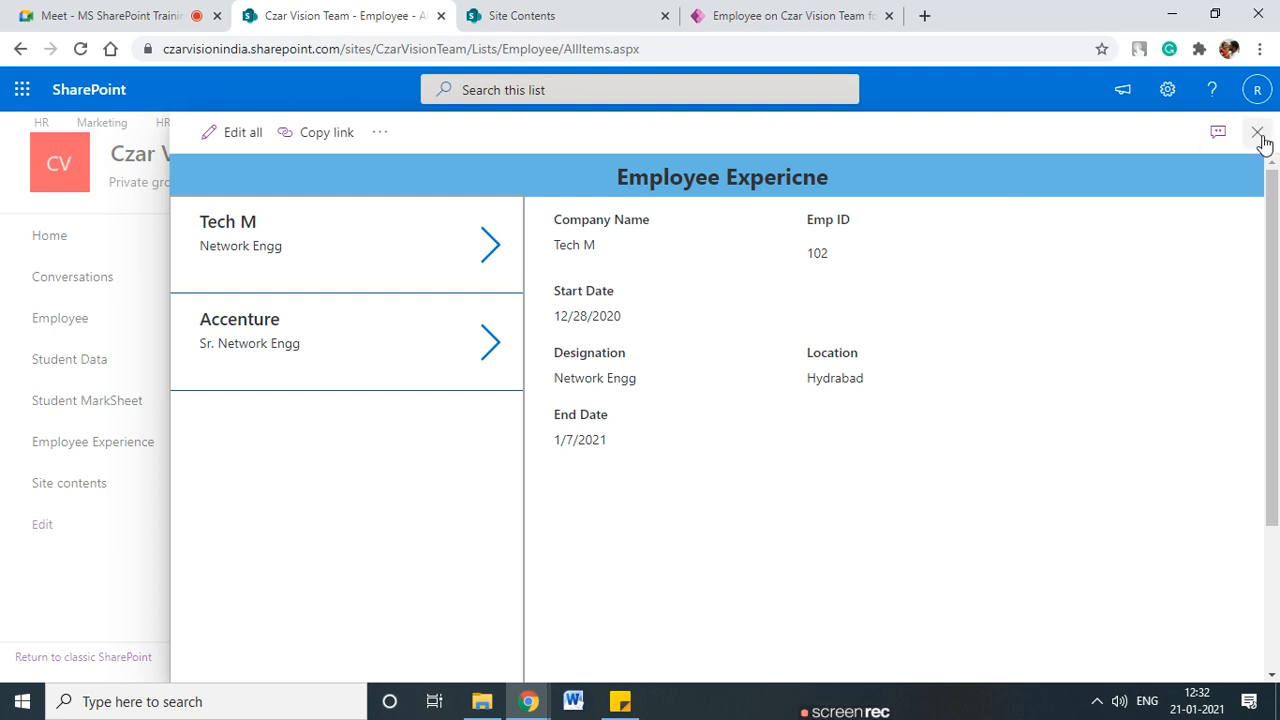
pyautogui.click(1256, 134)
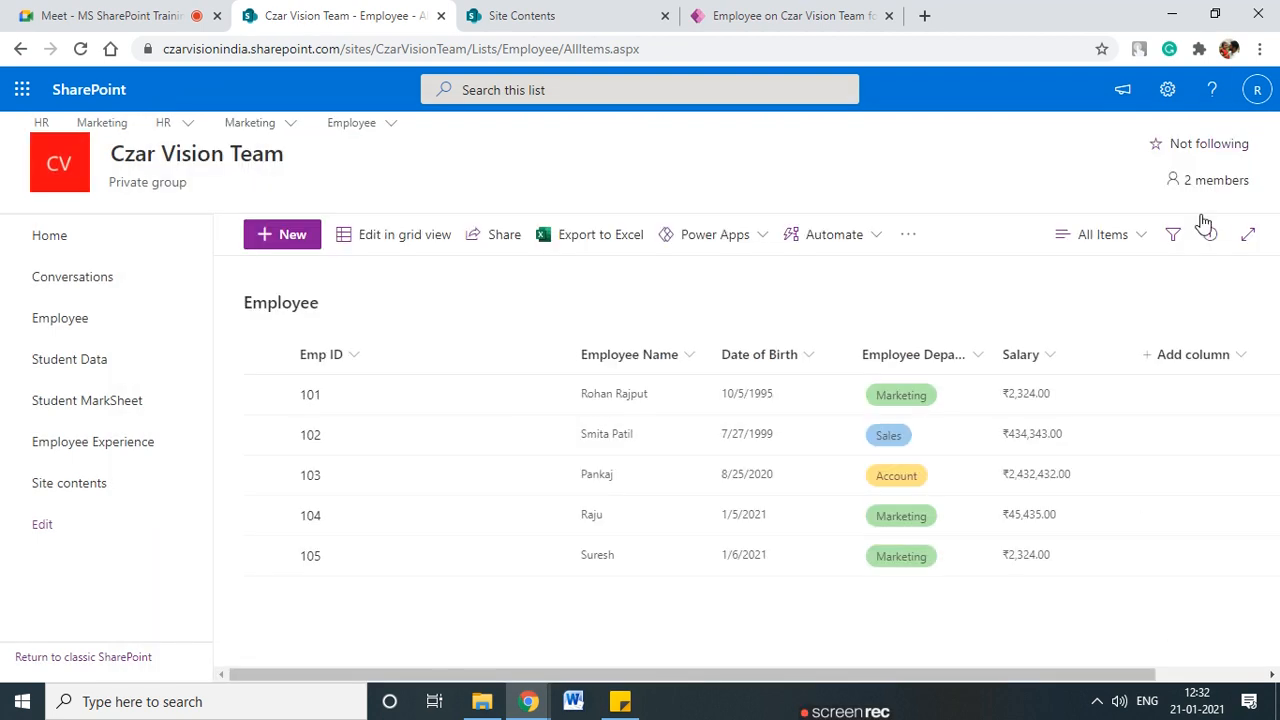
pyautogui.click(306, 396)
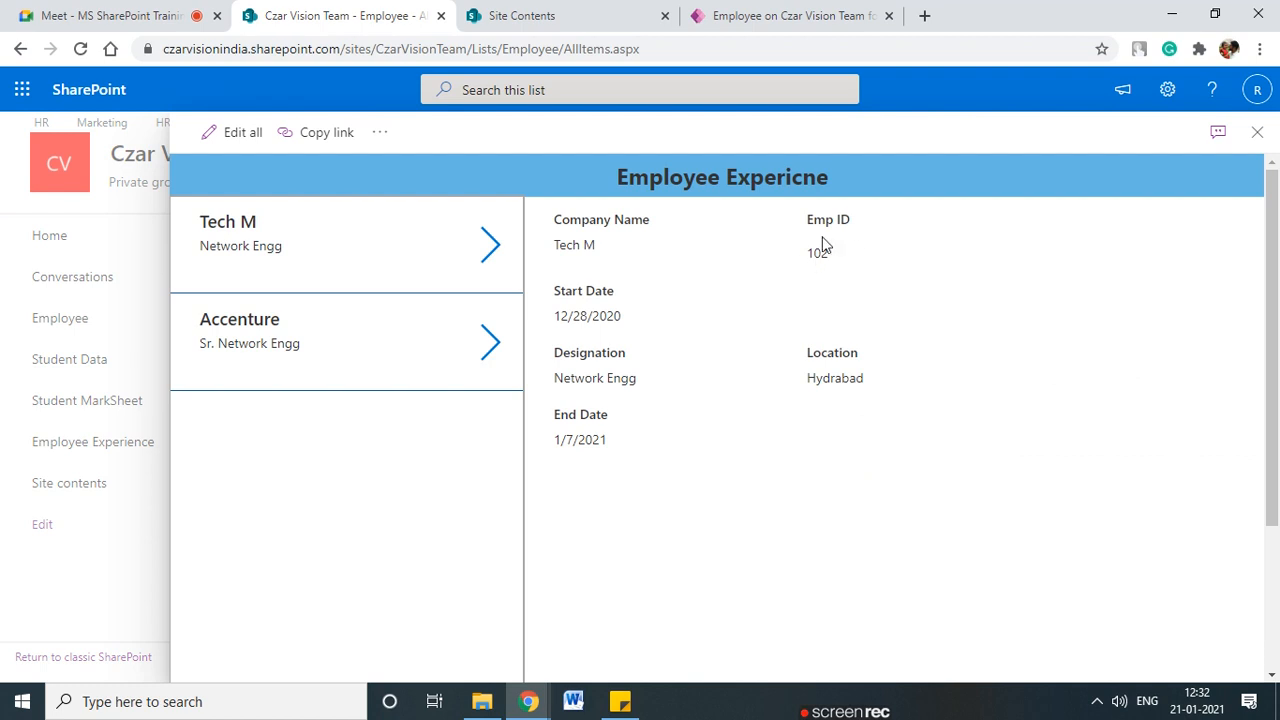
pyautogui.click(1257, 136)
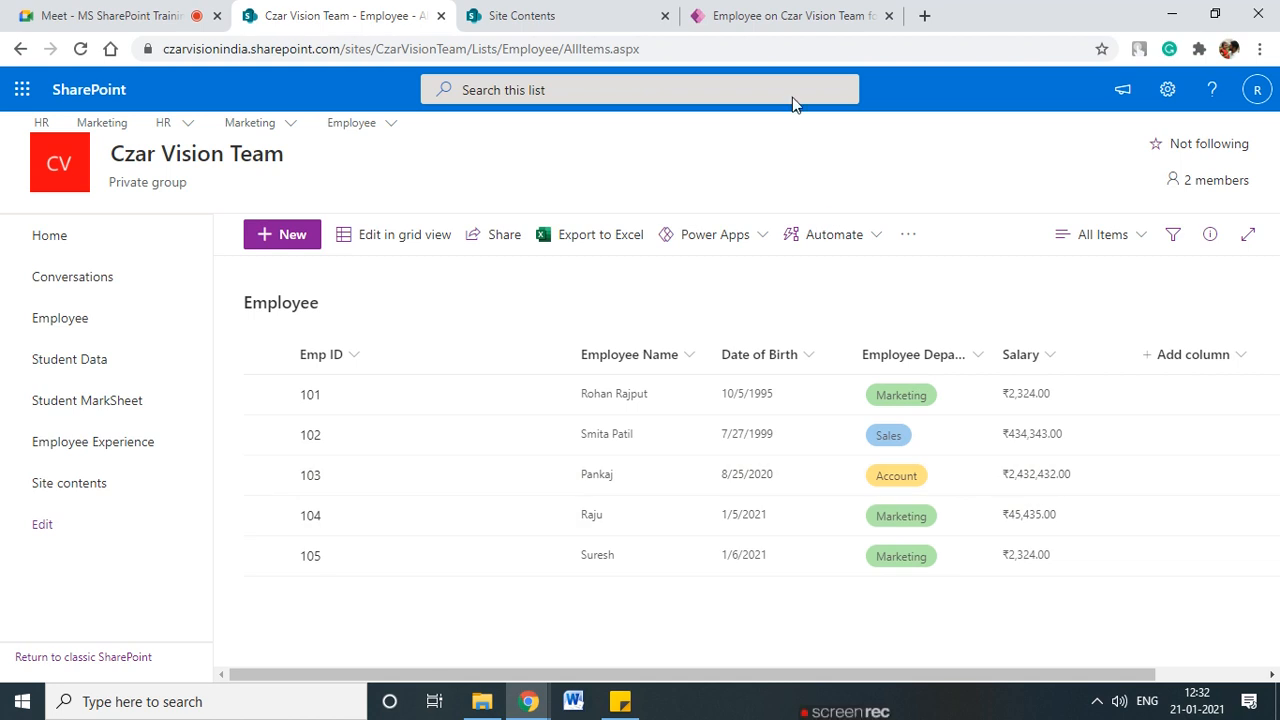
pyautogui.click(728, 16)
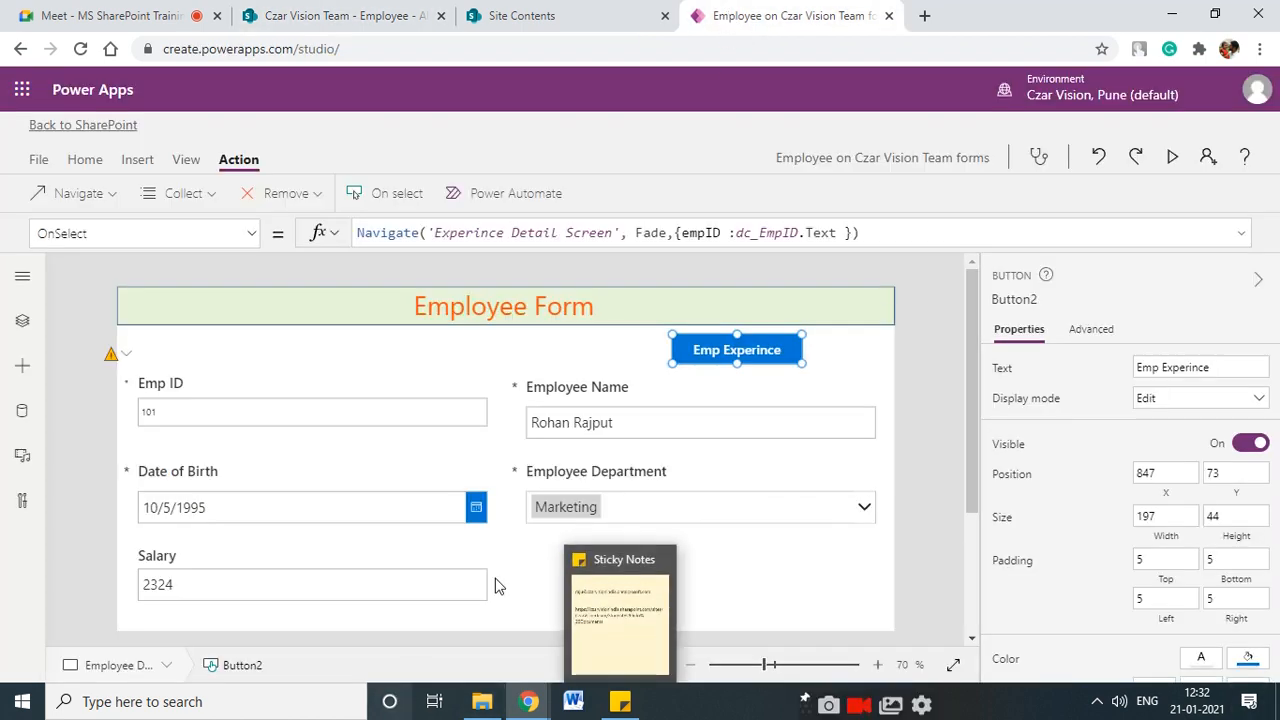
pyautogui.click(447, 366)
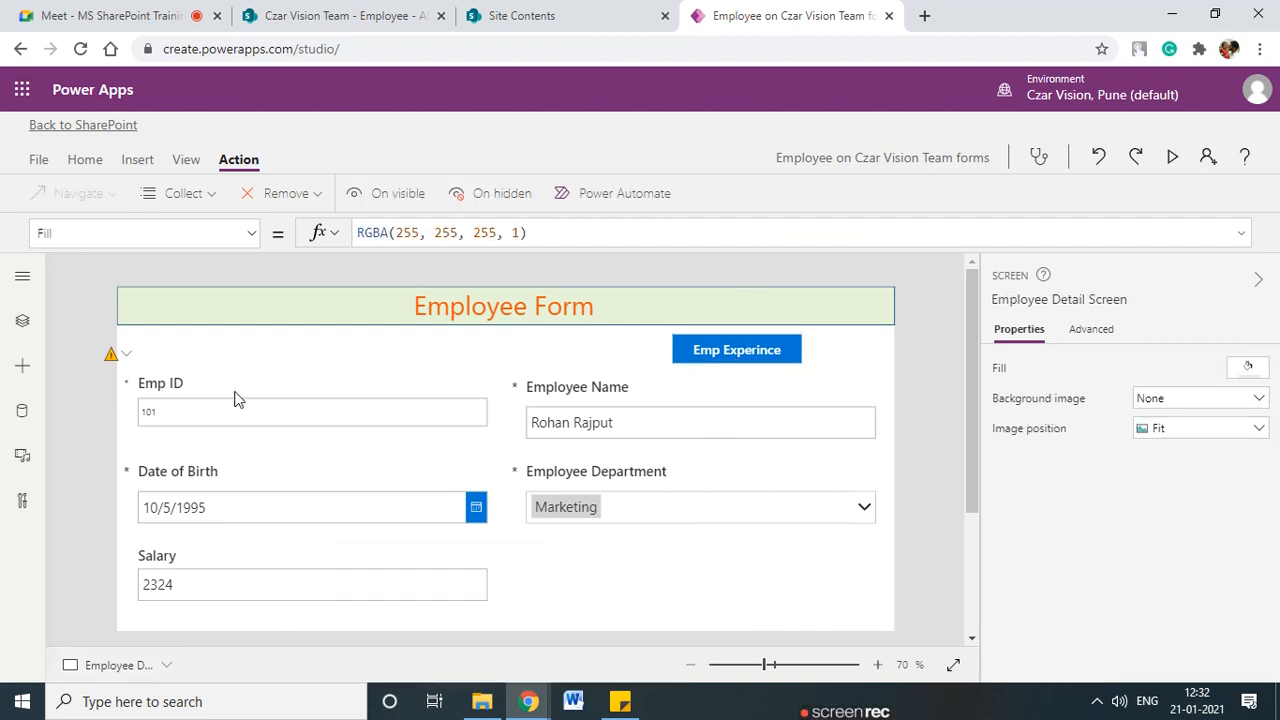
# - Switch to the SharePoint Employee list, check which screen a new item form opens on, and close it
pyautogui.click(354, 12)
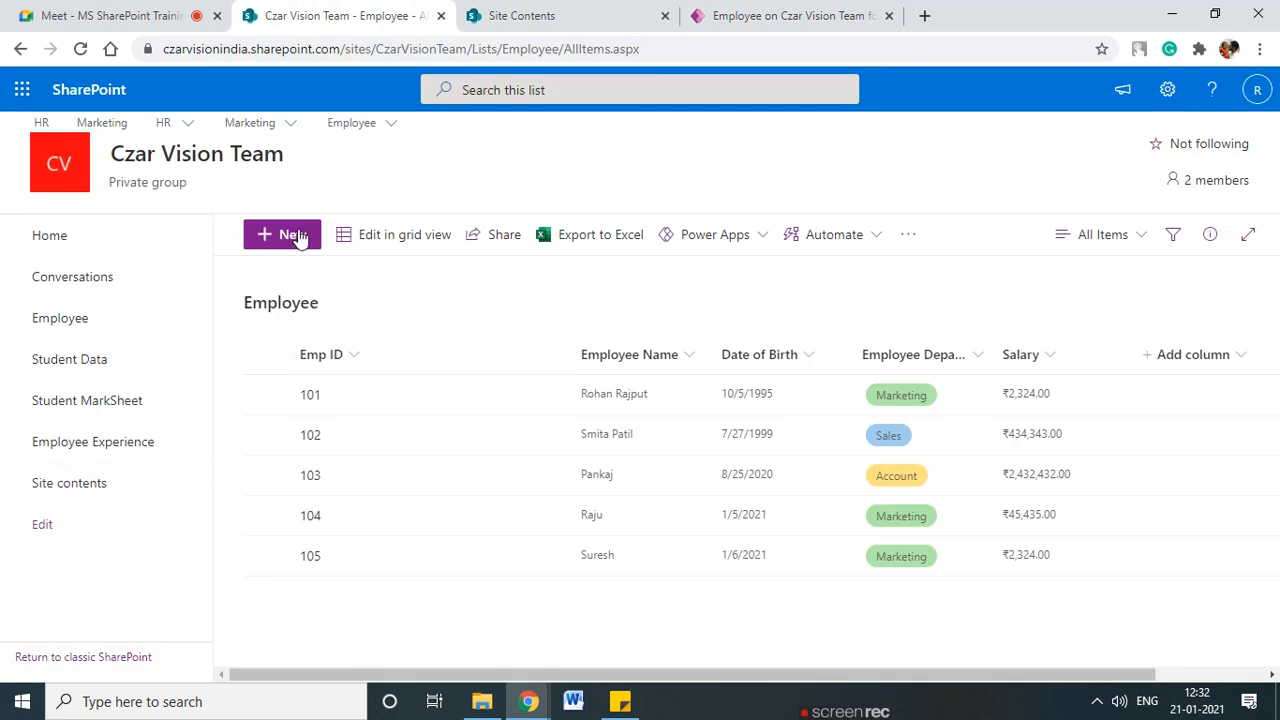
pyautogui.click(326, 481)
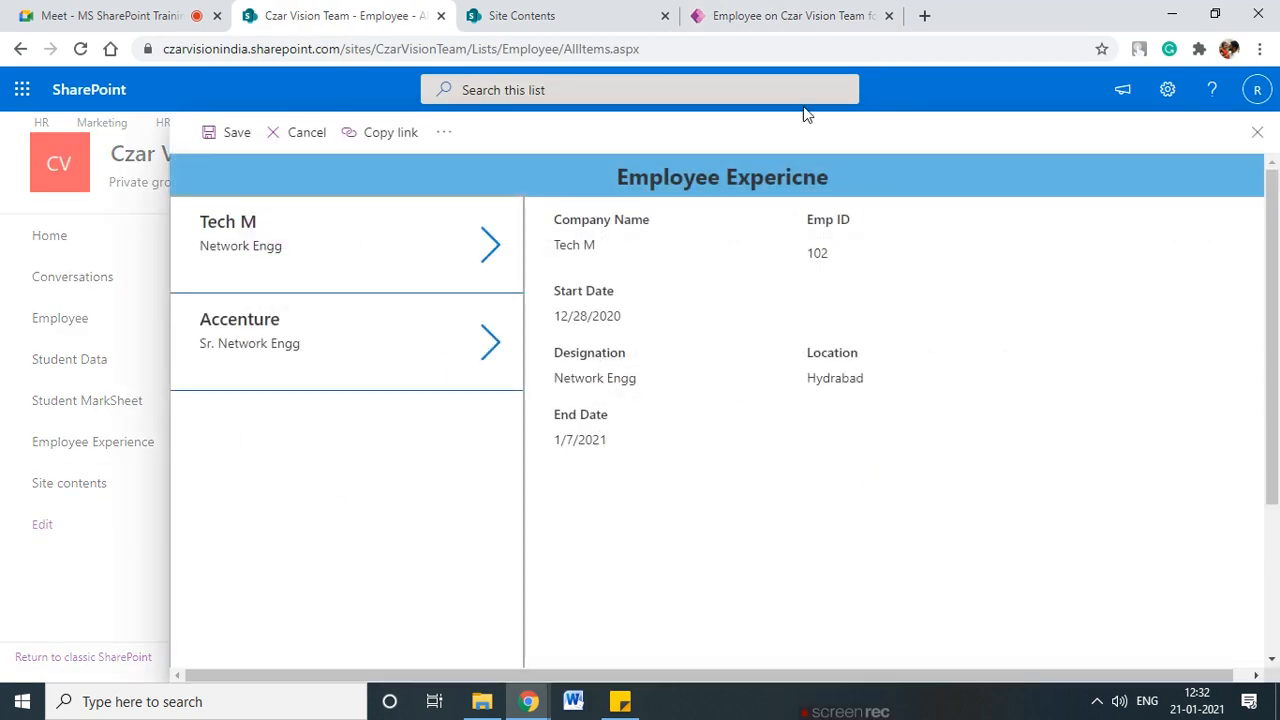
pyautogui.click(1262, 140)
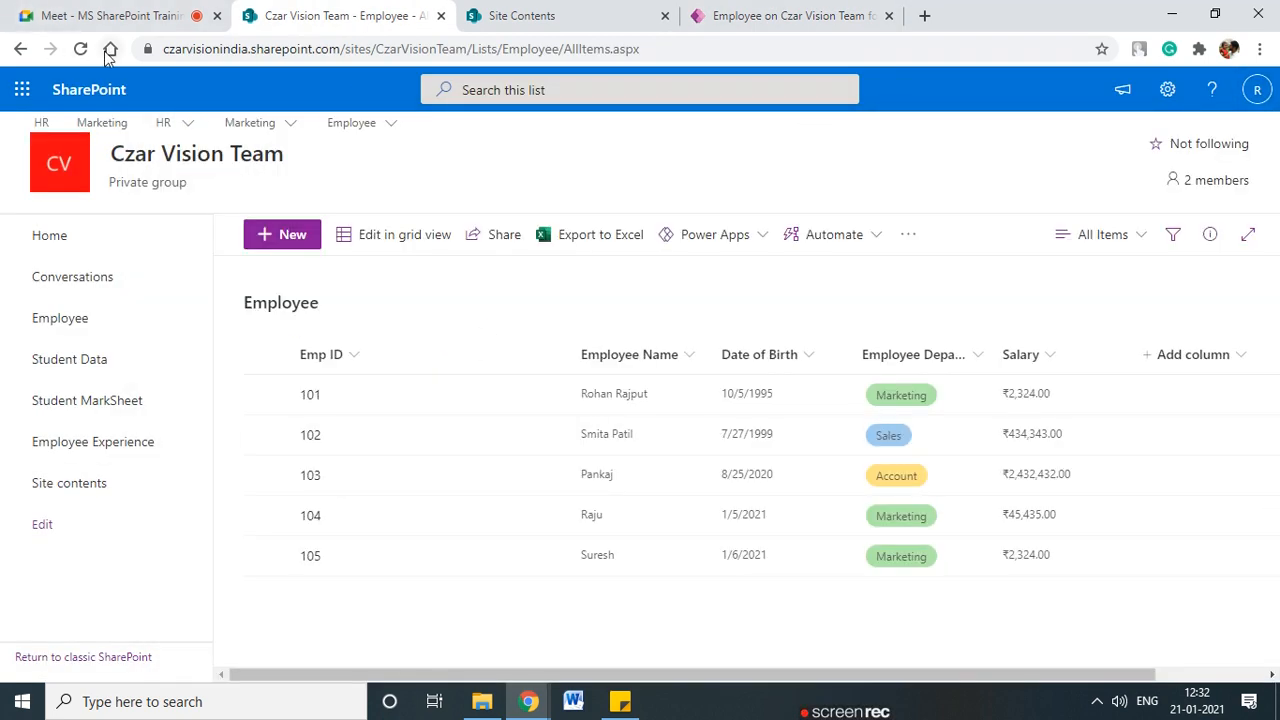
# - Load the Employee list page again and open a new employee form
pyautogui.click(22, 49)
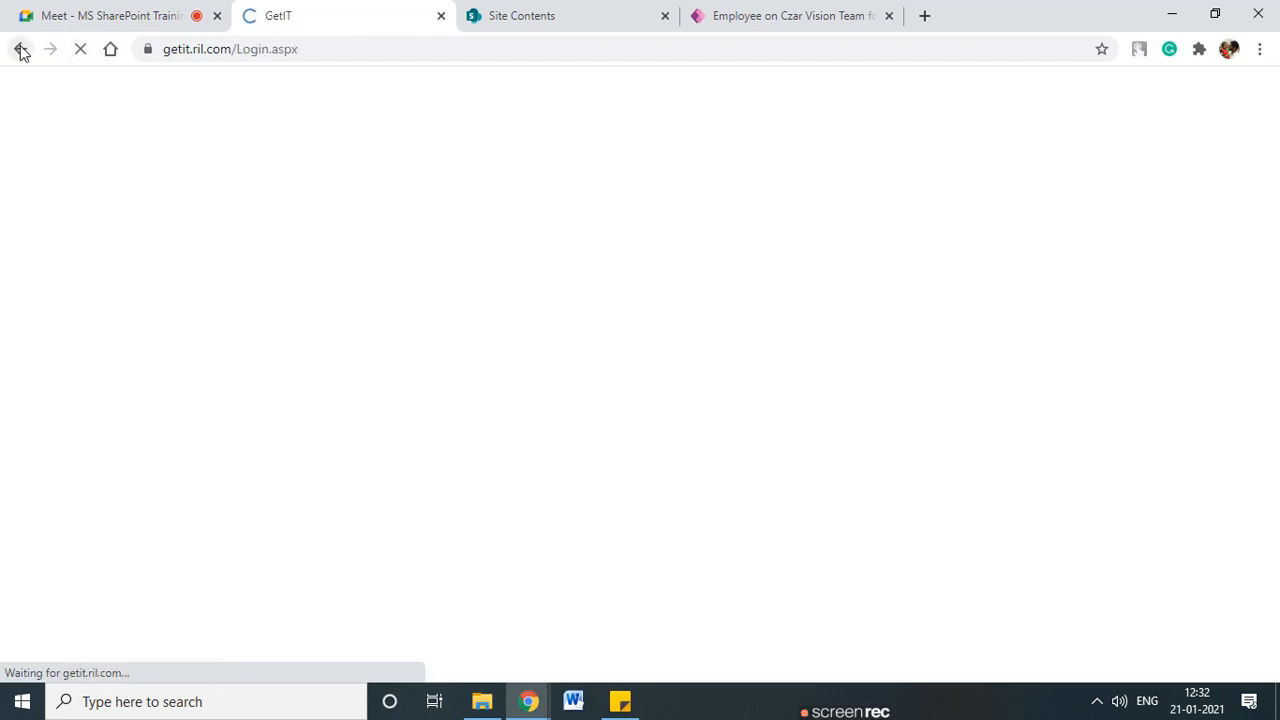
pyautogui.click(22, 50)
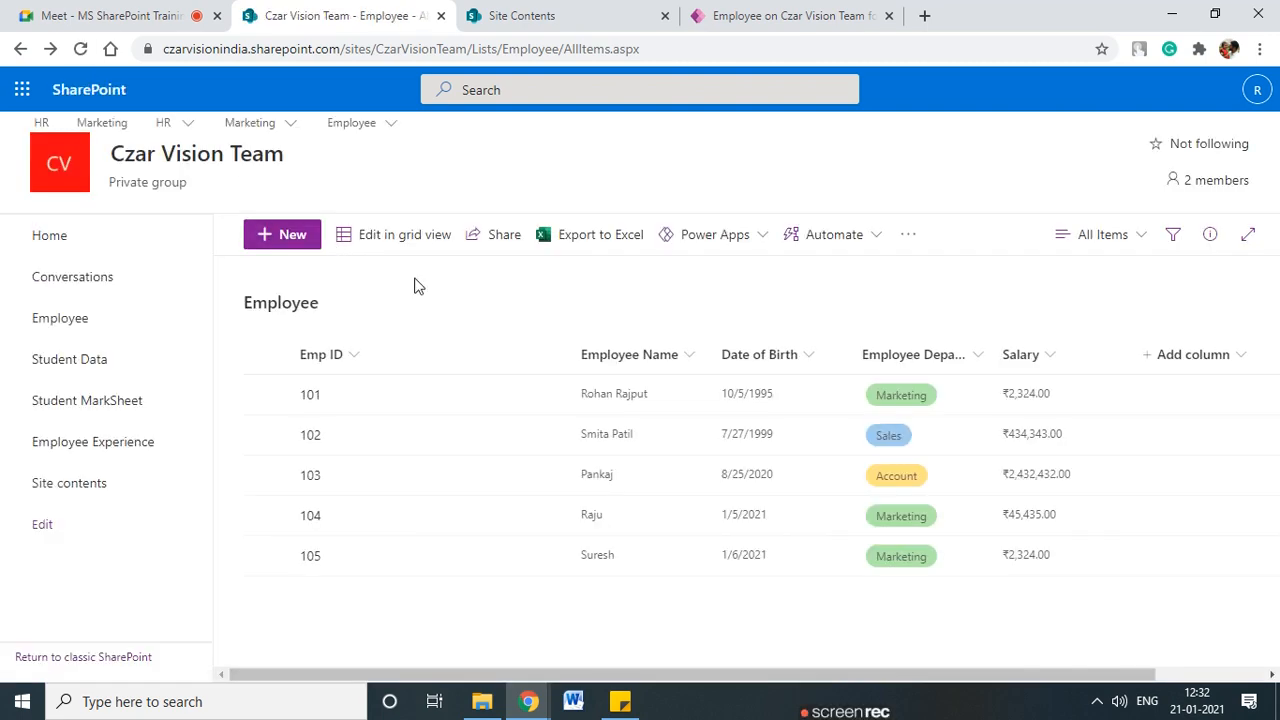
pyautogui.click(293, 236)
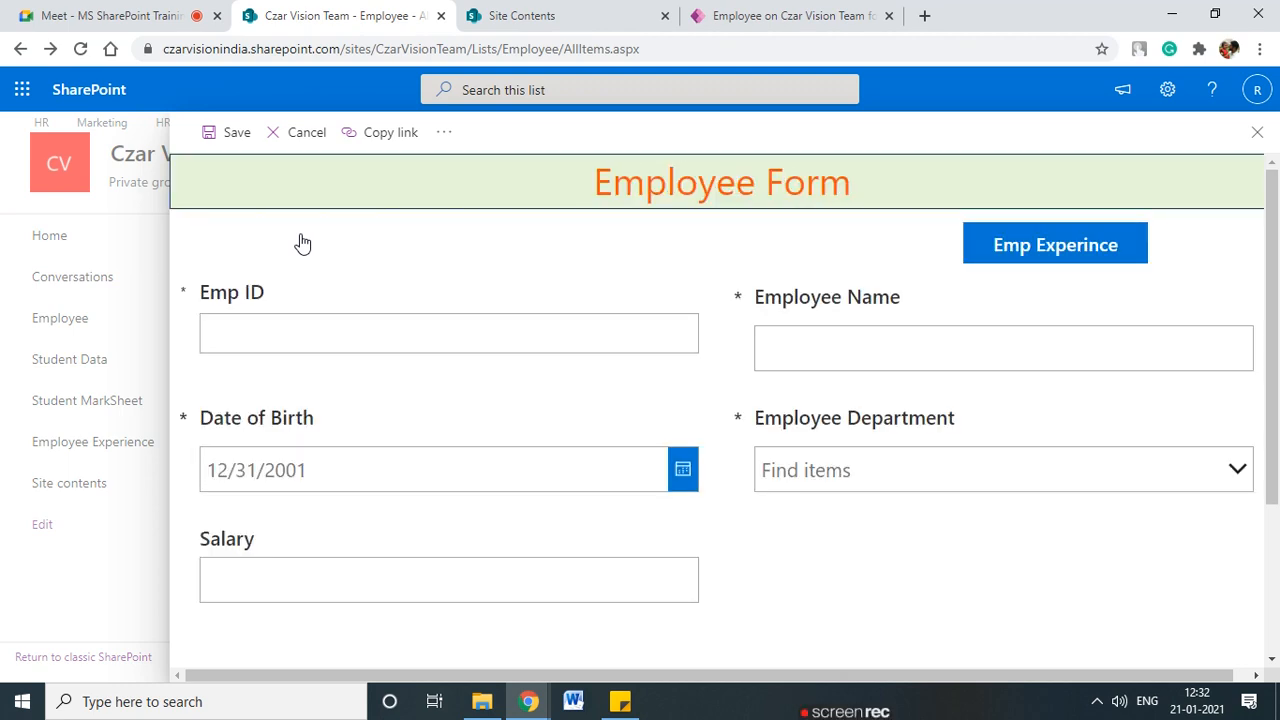
pyautogui.moveTo(1154, 212)
pyautogui.mouseDown()
pyautogui.moveTo(920, 262)
pyautogui.moveTo(1150, 230)
pyautogui.mouseUp()
pyautogui.moveTo(918, 234)
pyautogui.mouseDown()
pyautogui.moveTo(842, 236)
pyautogui.moveTo(852, 245)
pyautogui.mouseUp()
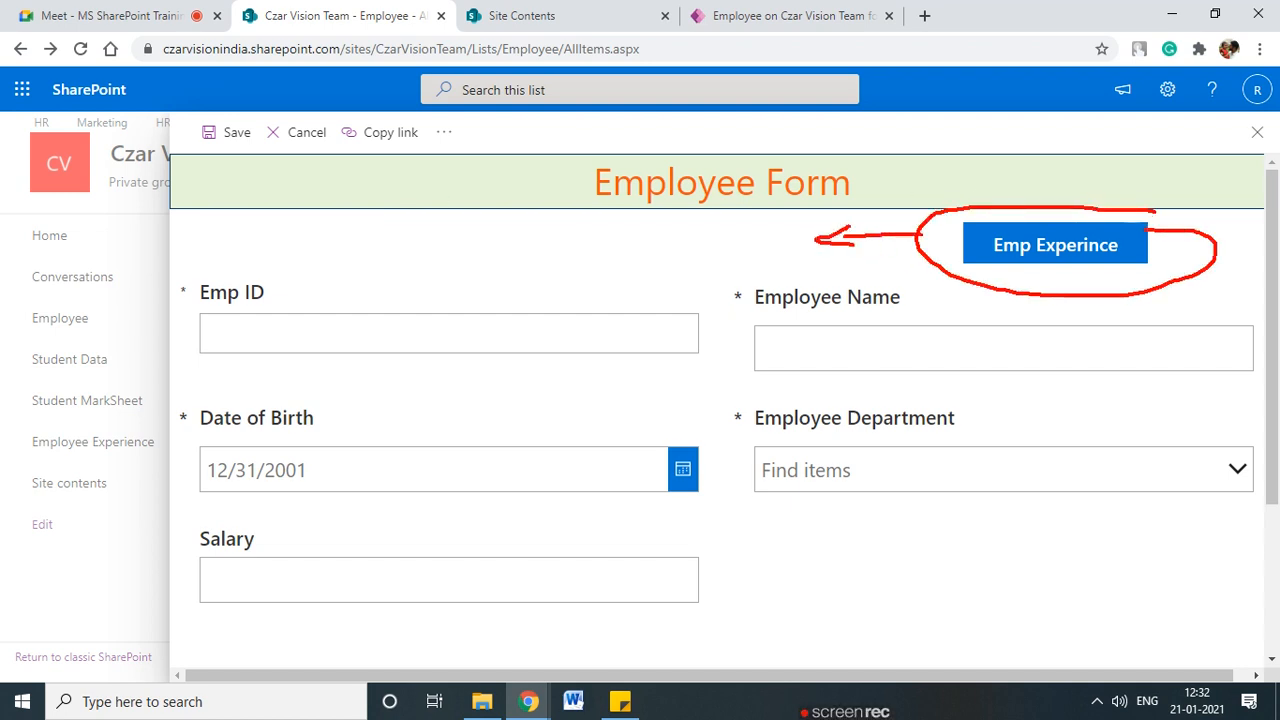
pyautogui.moveTo(591, 248); pyautogui.dragTo(728, 258)
pyautogui.moveTo(586, 213)
pyautogui.mouseDown()
pyautogui.moveTo(770, 218)
pyautogui.moveTo(678, 266)
pyautogui.mouseUp()
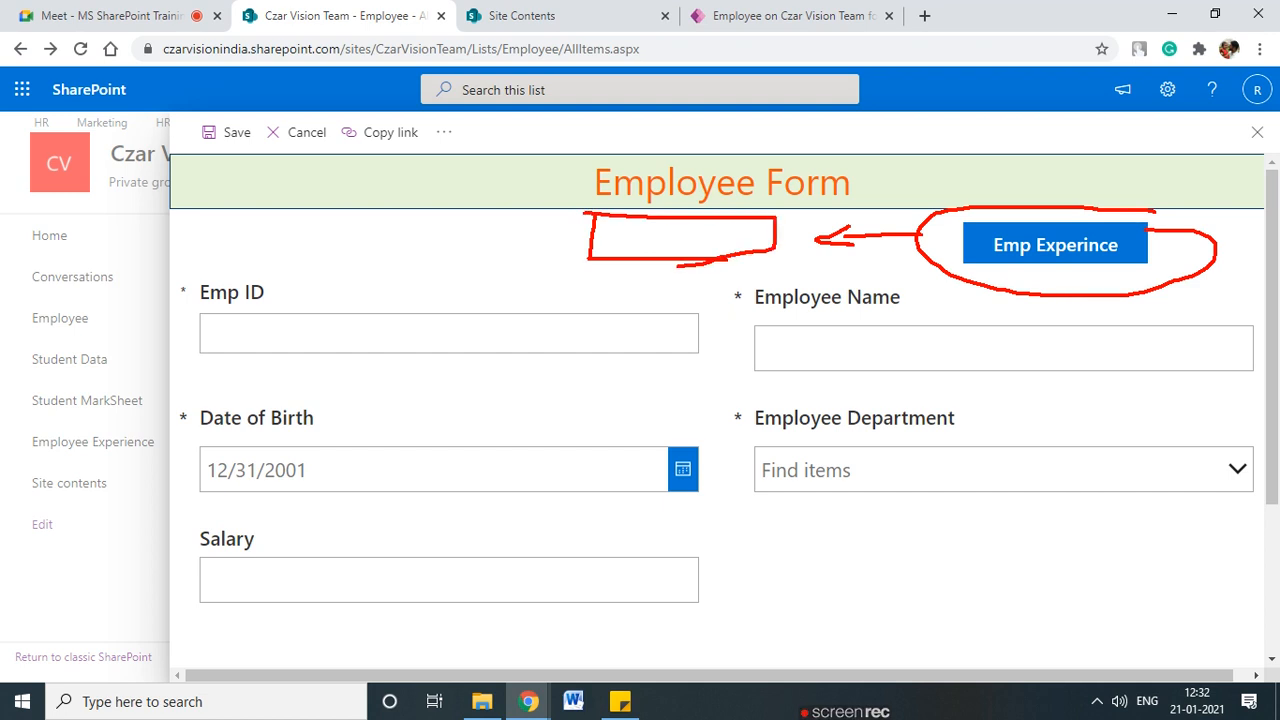
pyautogui.click(601, 236)
pyautogui.write('b')
pyautogui.press('BackSpace')
pyautogui.write('Em')
pyautogui.press('BackSpace')
pyautogui.write('Add')
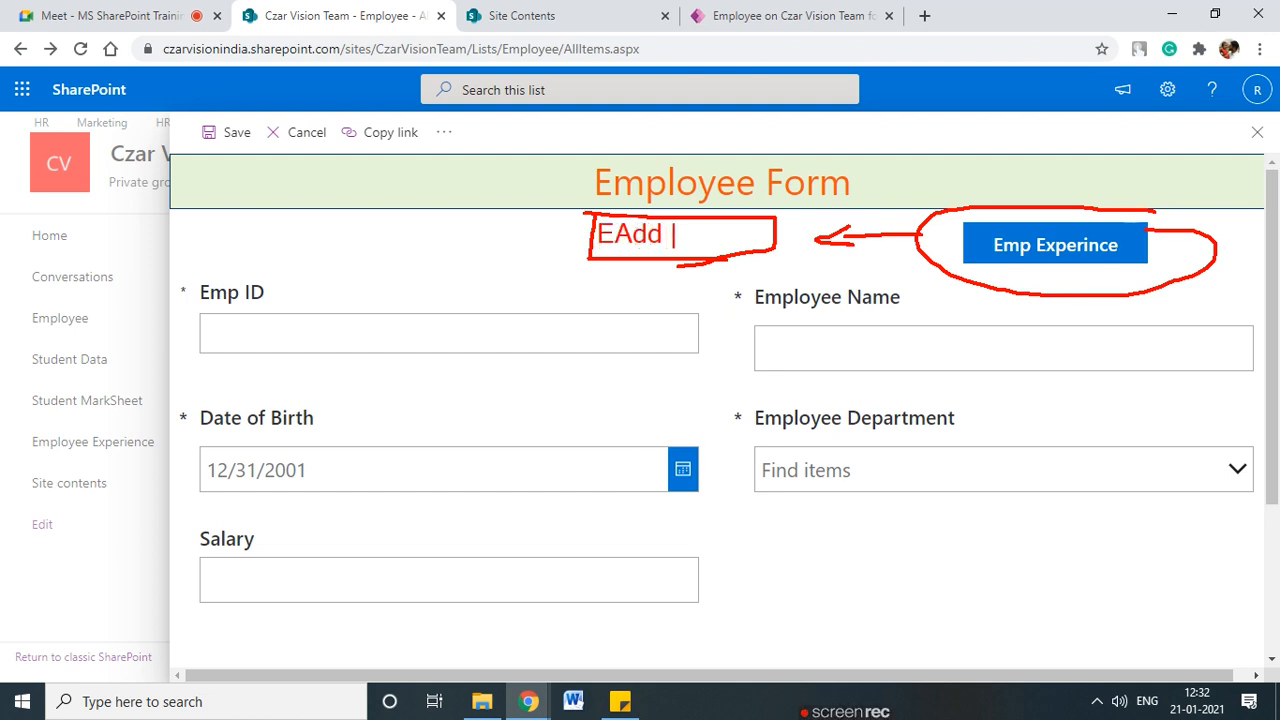
pyautogui.press('BackSpace')
pyautogui.press('BackSpace')
pyautogui.press('BackSpace')
pyautogui.press('BackSpace')
pyautogui.write('A')
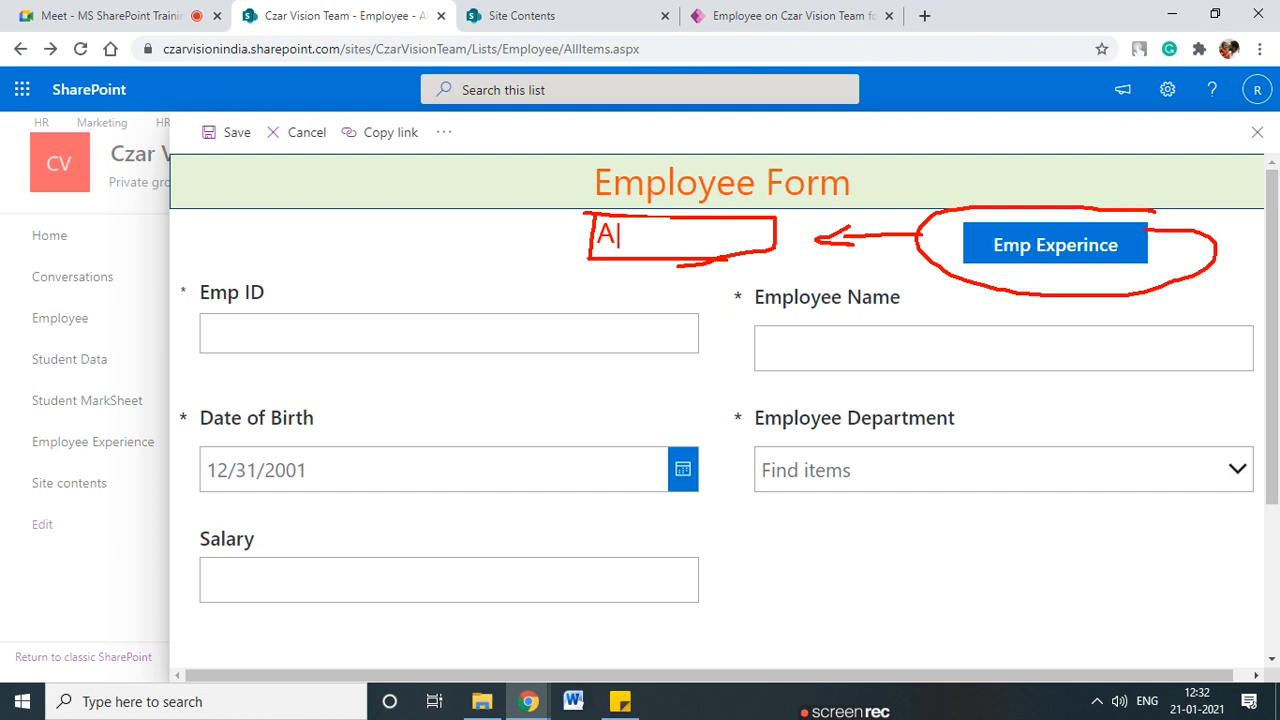
pyautogui.write('dd Exp')
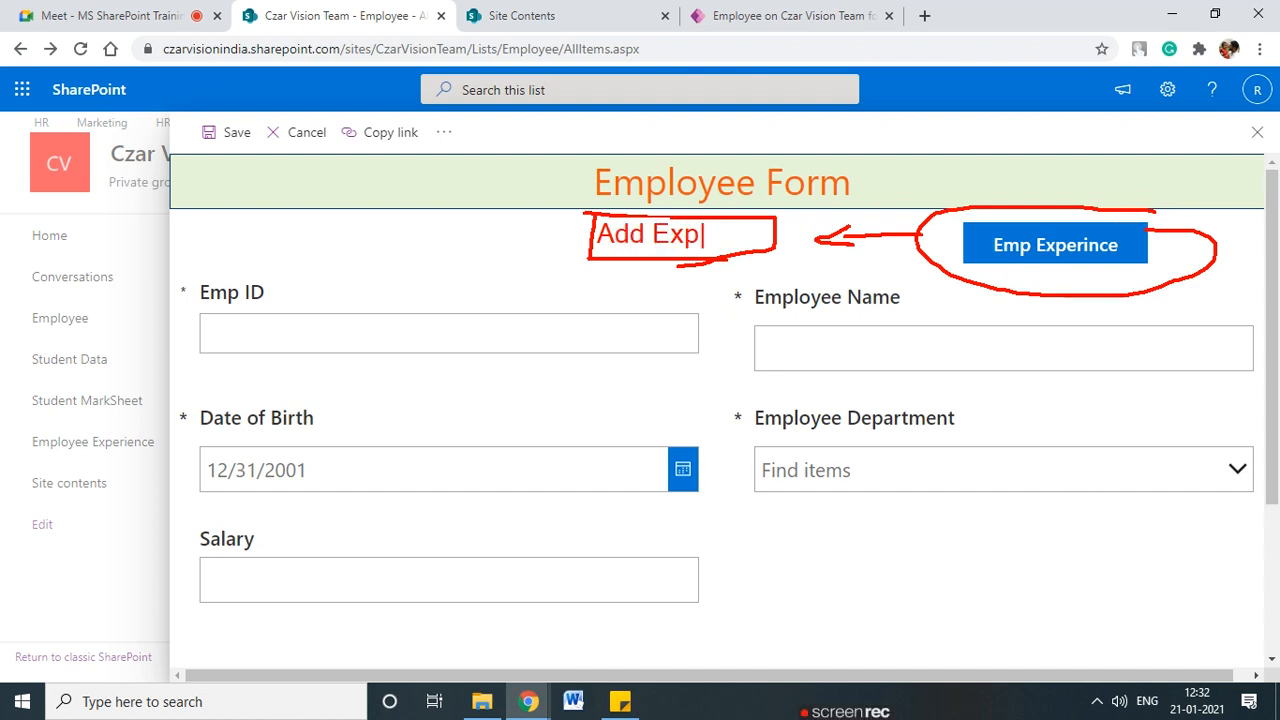
pyautogui.moveTo(730, 273); pyautogui.dragTo(822, 458)
pyautogui.moveTo(850, 406)
pyautogui.mouseDown()
pyautogui.moveTo(890, 588)
pyautogui.moveTo(1272, 515)
pyautogui.moveTo(758, 545)
pyautogui.mouseUp()
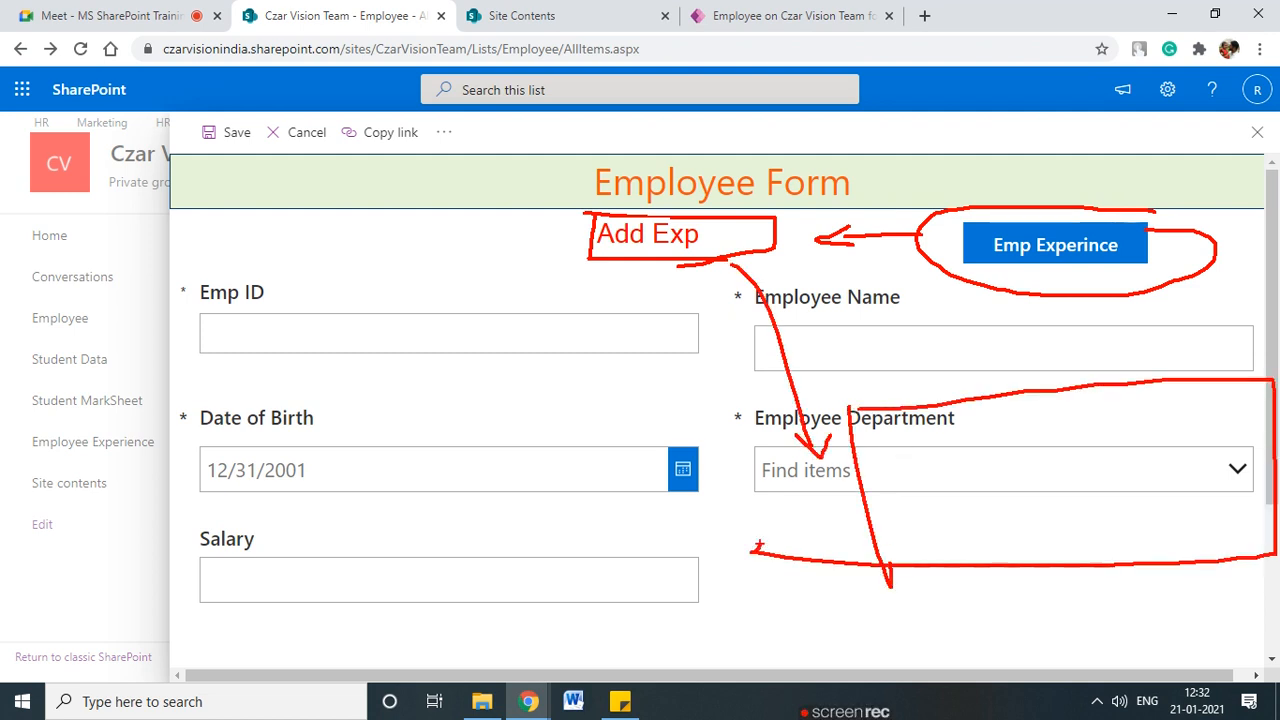
pyautogui.moveTo(942, 437); pyautogui.dragTo(975, 435)
pyautogui.moveTo(1092, 427); pyautogui.dragTo(1102, 424)
pyautogui.moveTo(970, 484); pyautogui.dragTo(1010, 457)
pyautogui.moveTo(1110, 459); pyautogui.dragTo(1185, 451)
pyautogui.moveTo(1065, 564)
pyautogui.mouseDown()
pyautogui.moveTo(1063, 534)
pyautogui.moveTo(1074, 540)
pyautogui.mouseUp()
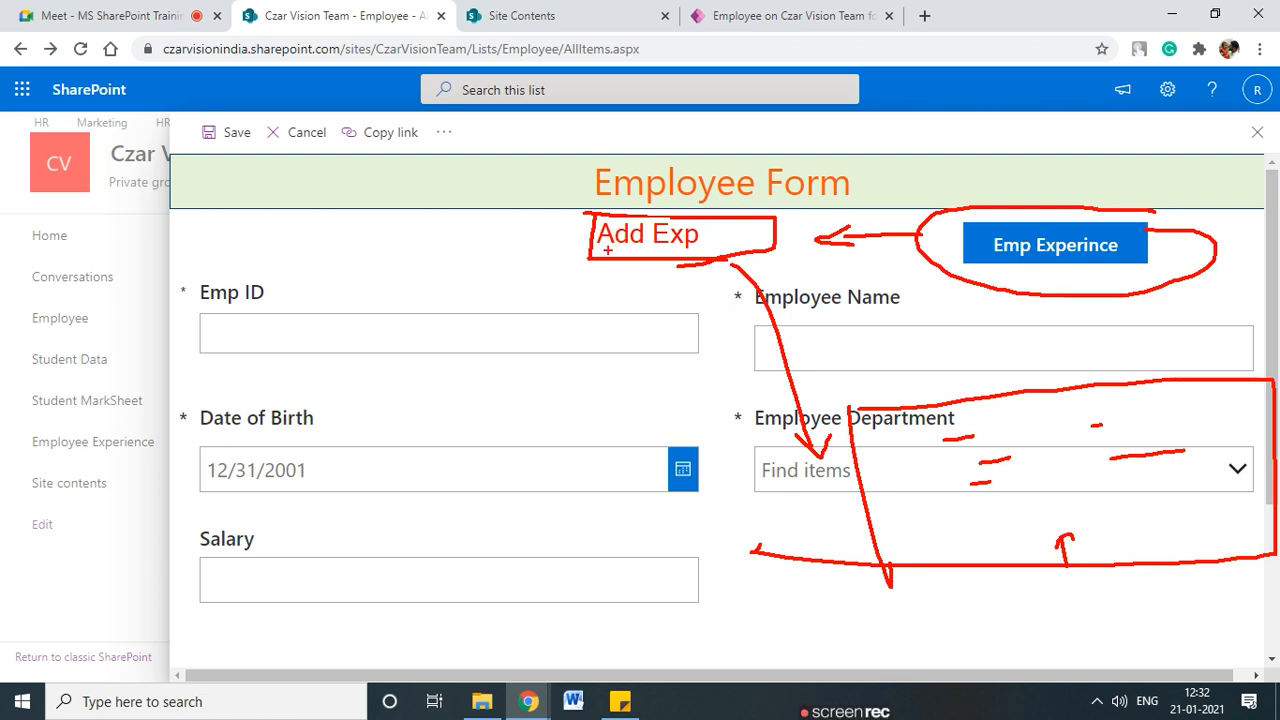
pyautogui.moveTo(602, 252); pyautogui.dragTo(776, 257)
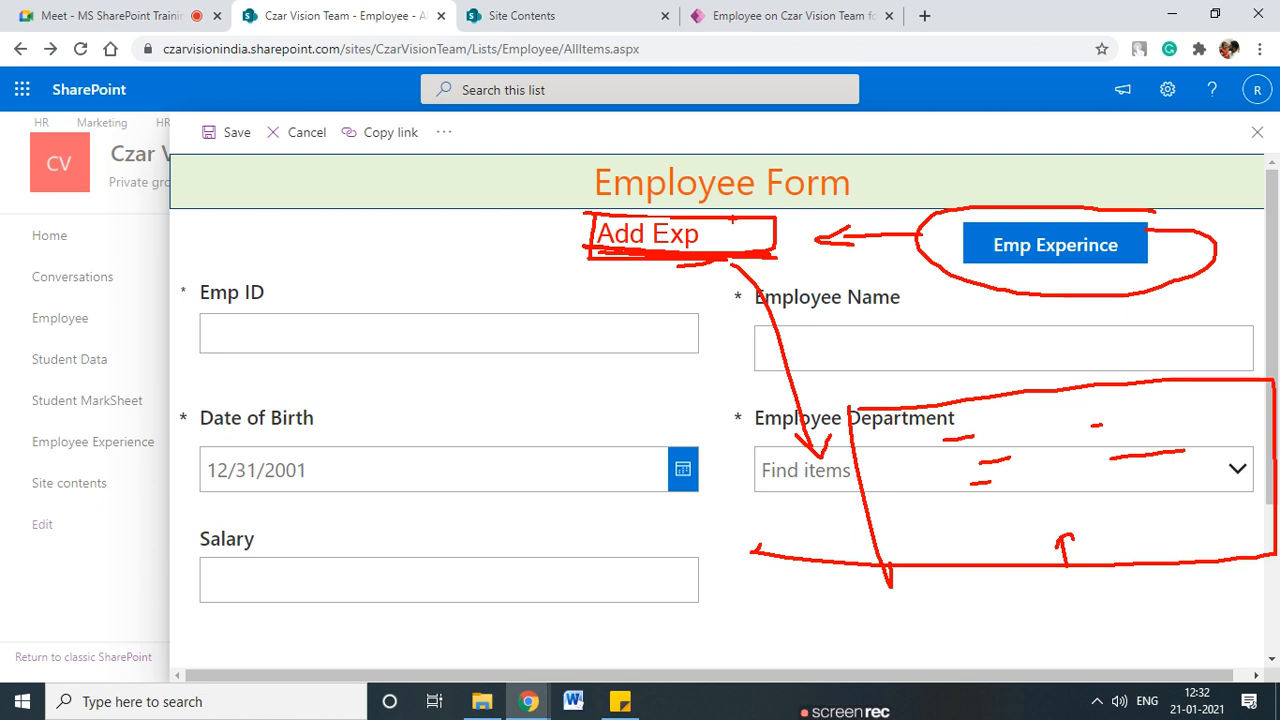
# - Go back from Site Contents to the Employee Experience list, review its entries, and return to the new employee form
pyautogui.click(580, 14)
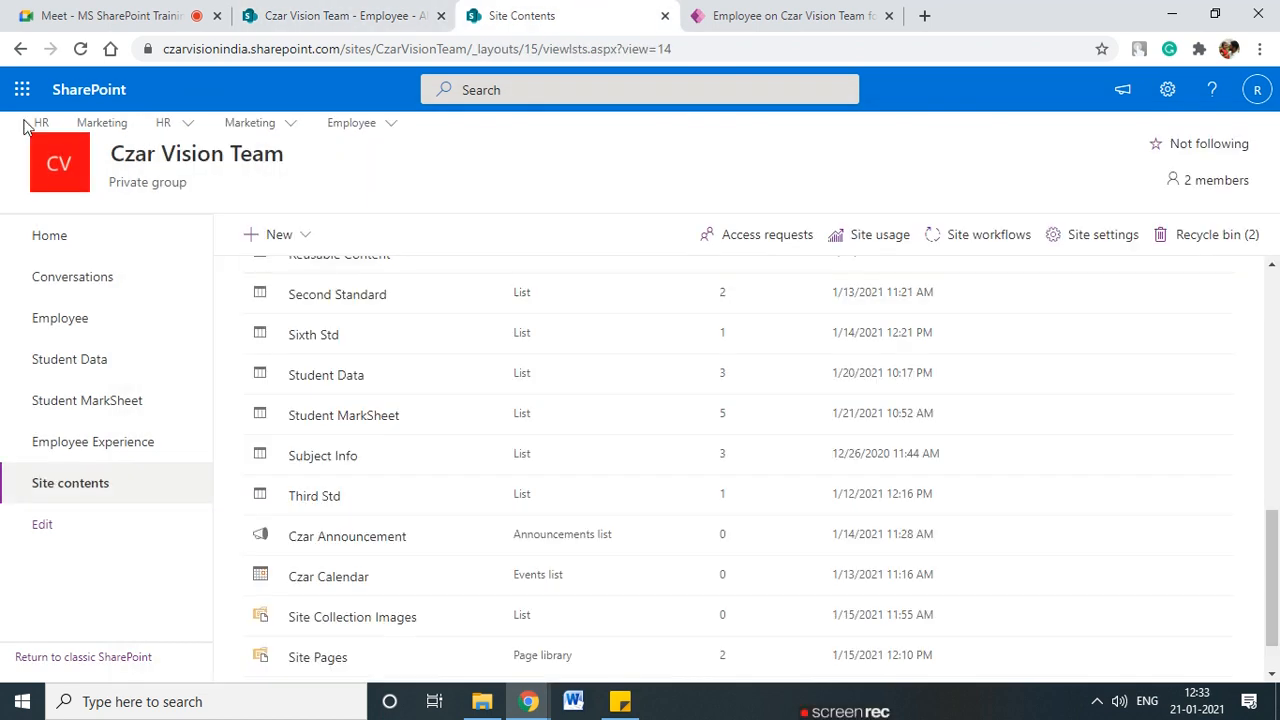
pyautogui.click(20, 48)
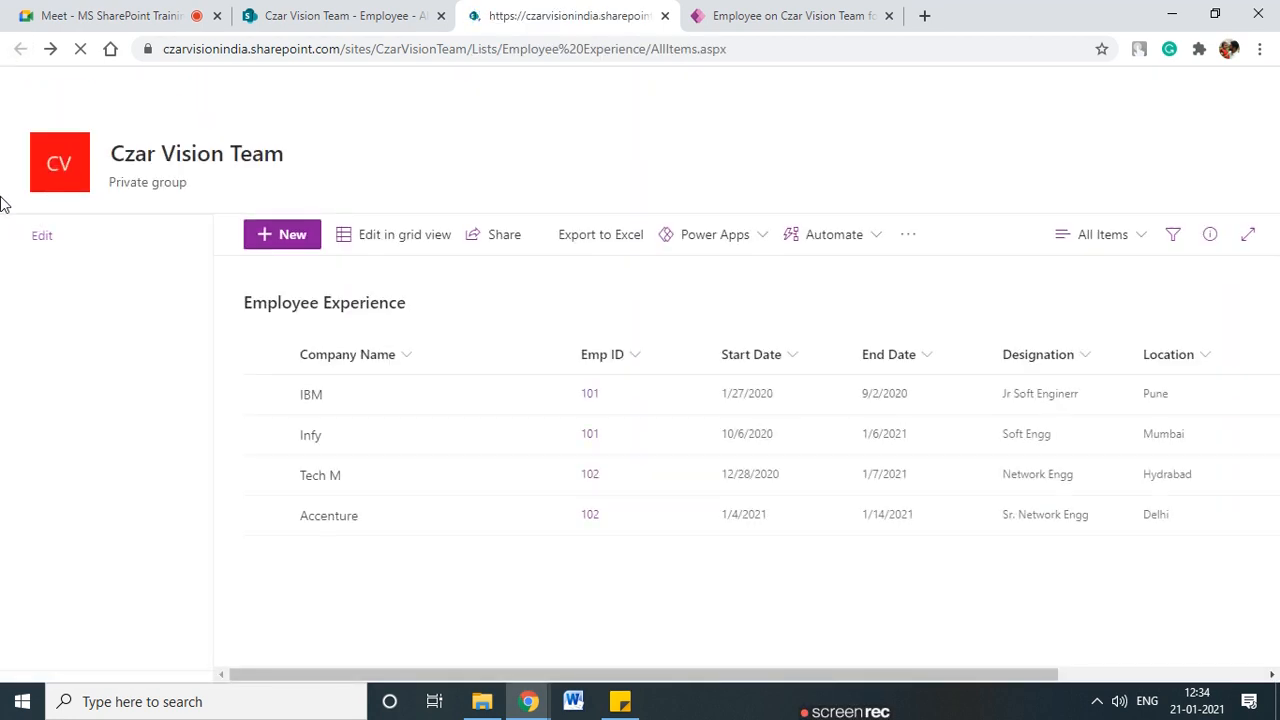
pyautogui.click(340, 8)
pyautogui.click(523, 9)
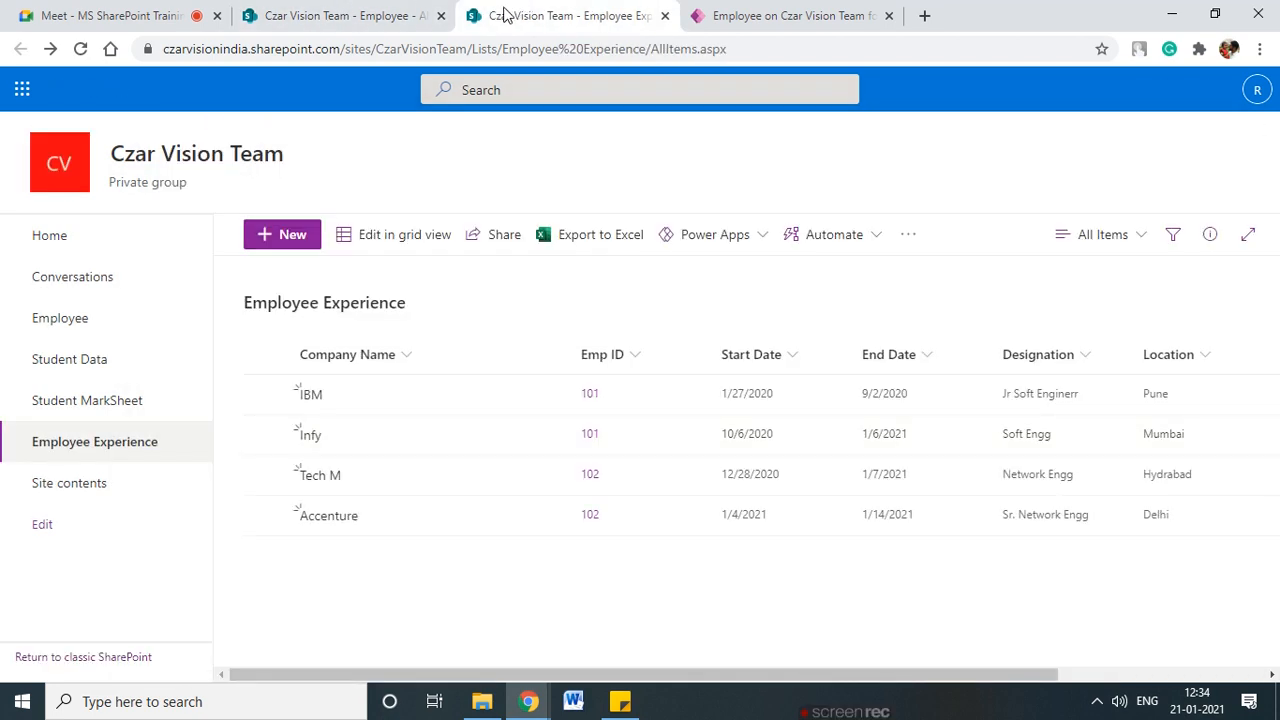
pyautogui.click(374, 8)
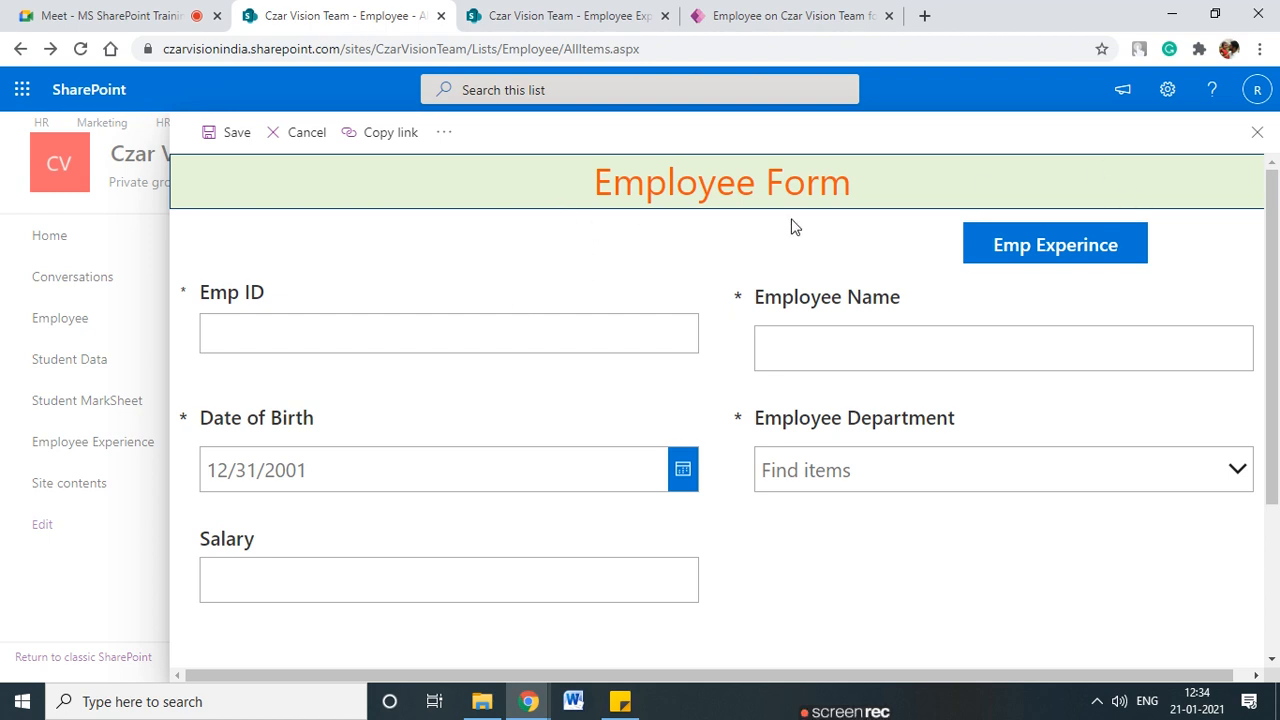